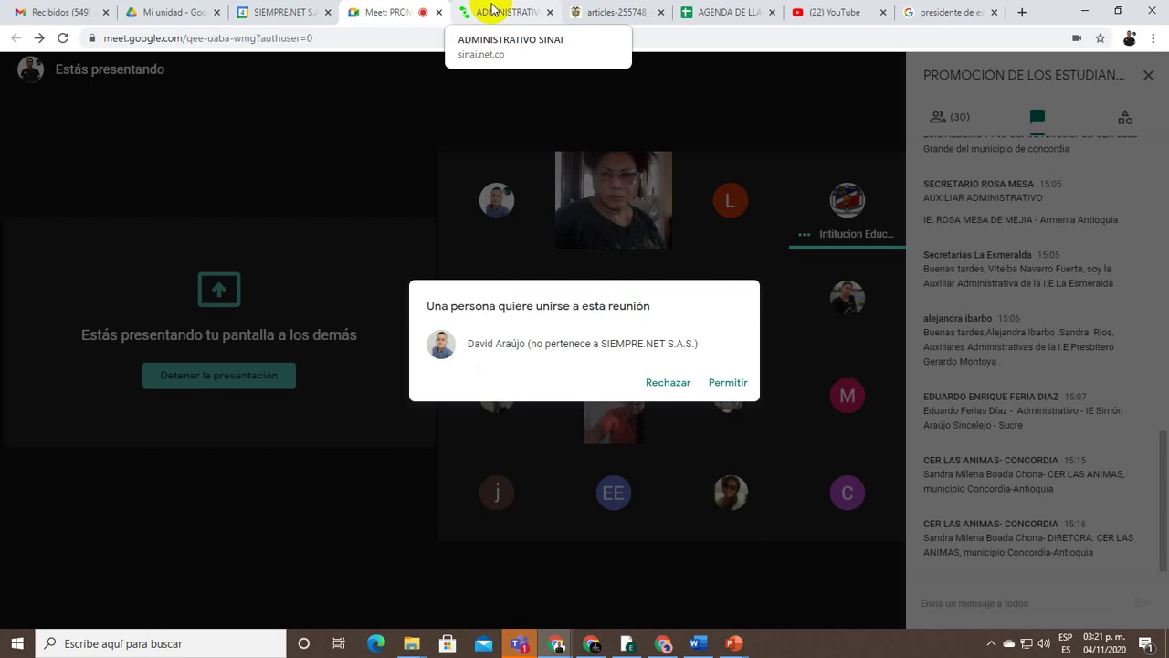
Admit the waiting participant to the Google Meet call and switch to the SINAI administration page
left_click(737, 386)
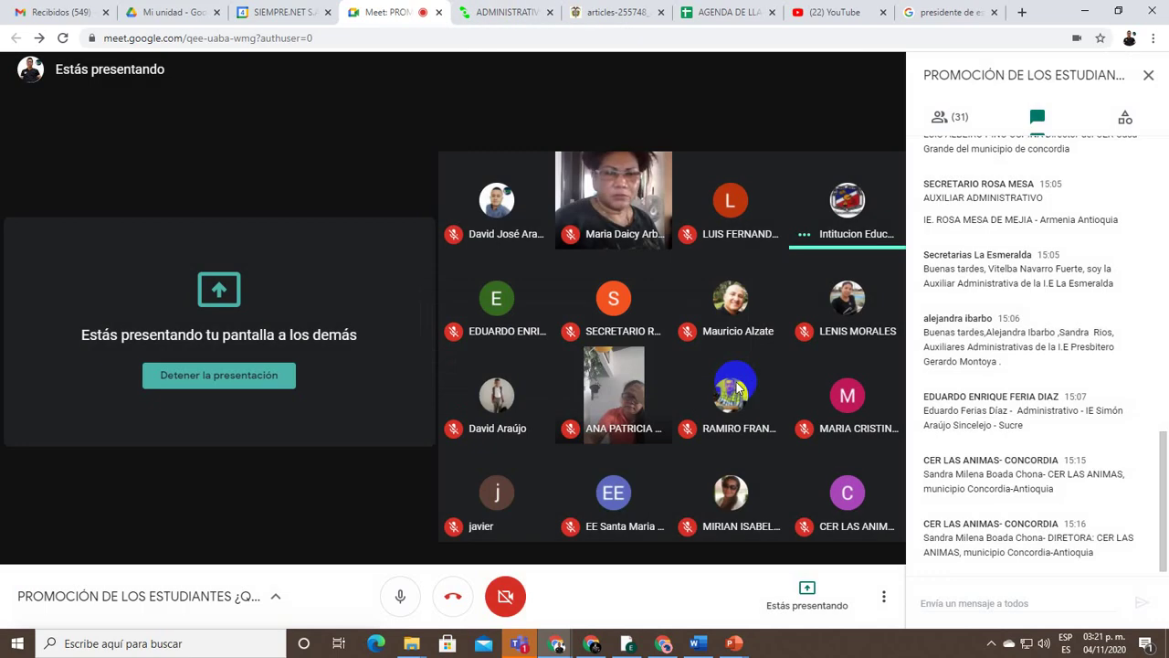
left_click(498, 12)
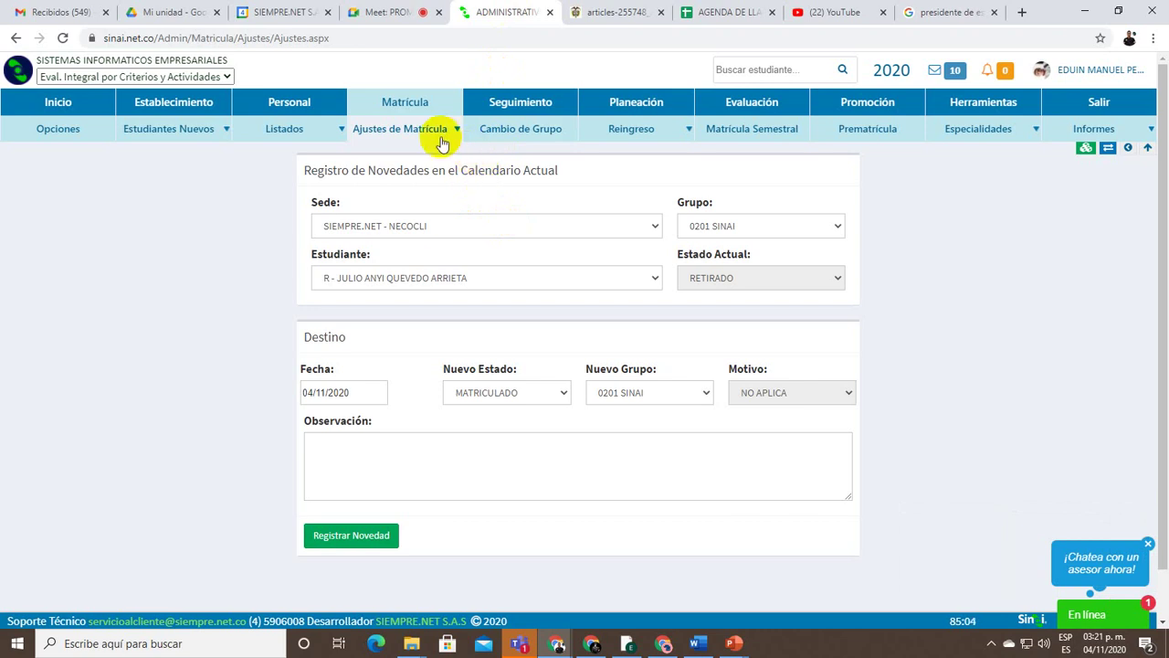
Highlight the Matrícula module and its Ajuste Individual de Matrícula option with red boxes and a check mark using screen annotation
mouse_move(449, 122)
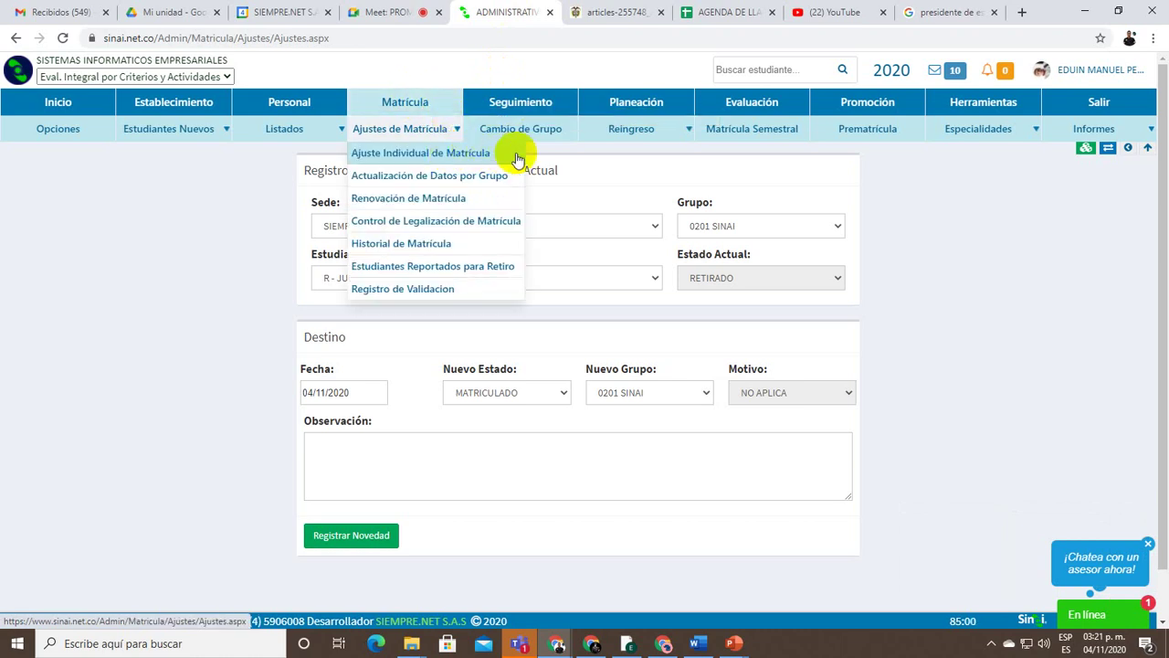
key("Print")
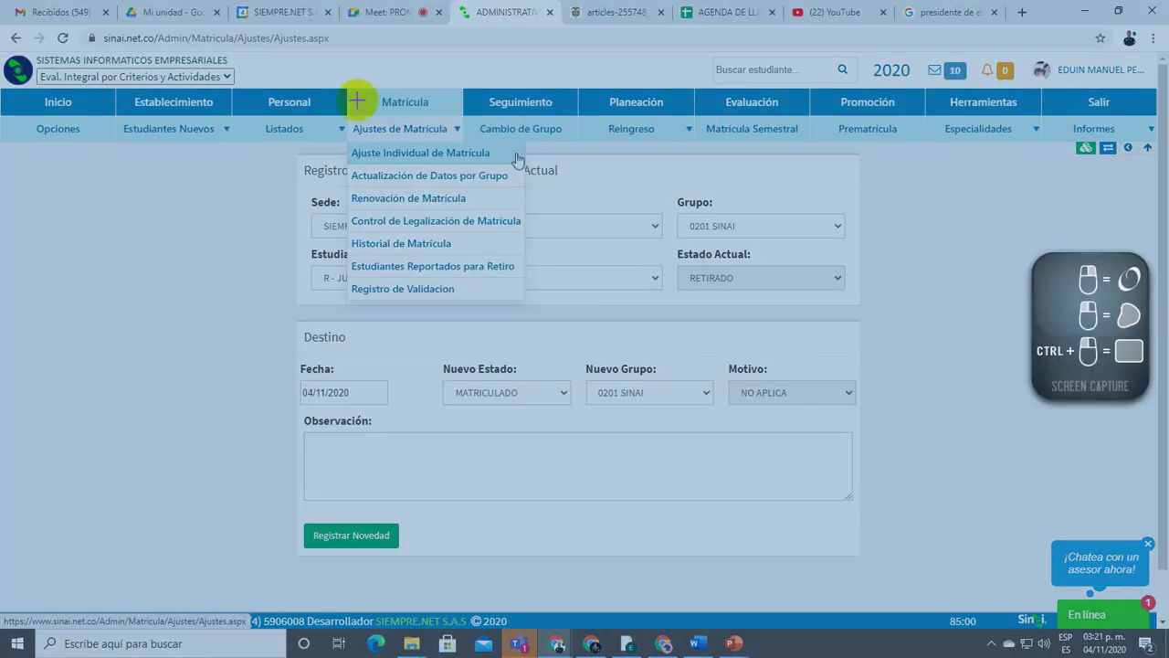
left_click_drag(355, 95, 459, 111)
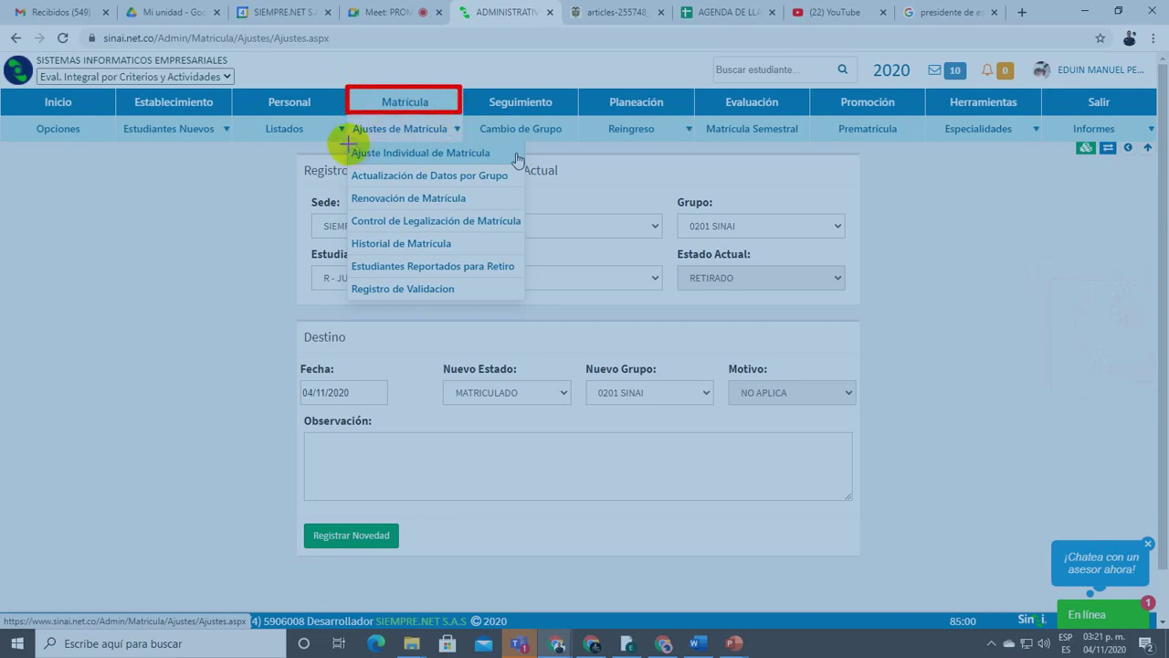
left_click_drag(348, 143, 518, 159)
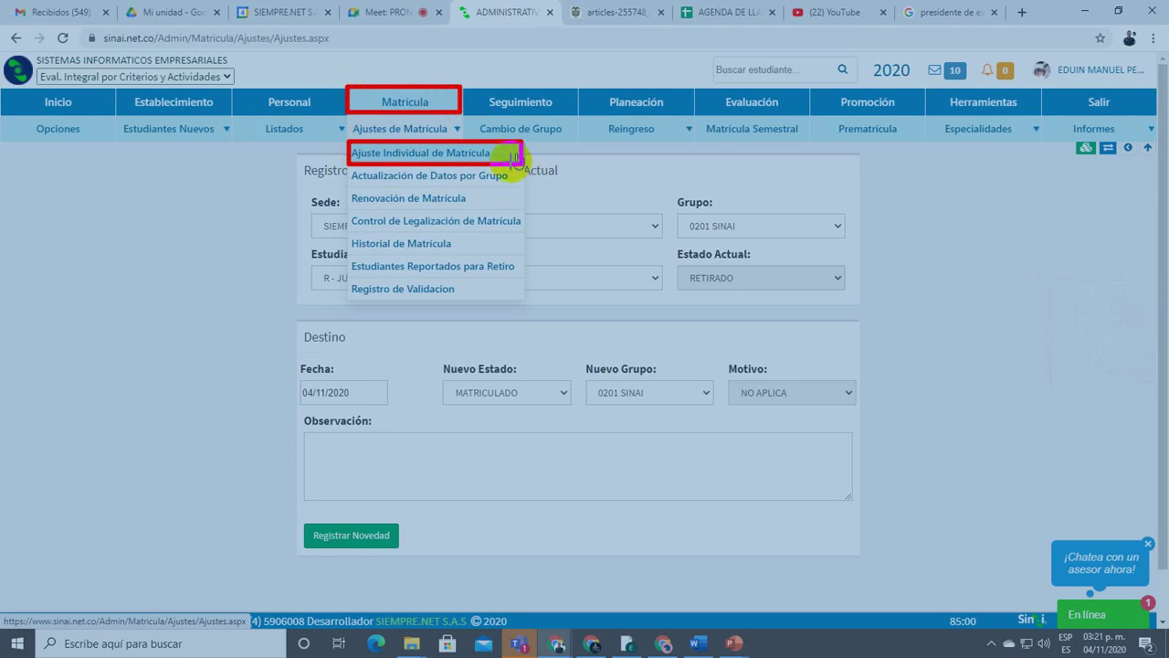
left_click_drag(497, 152, 518, 143)
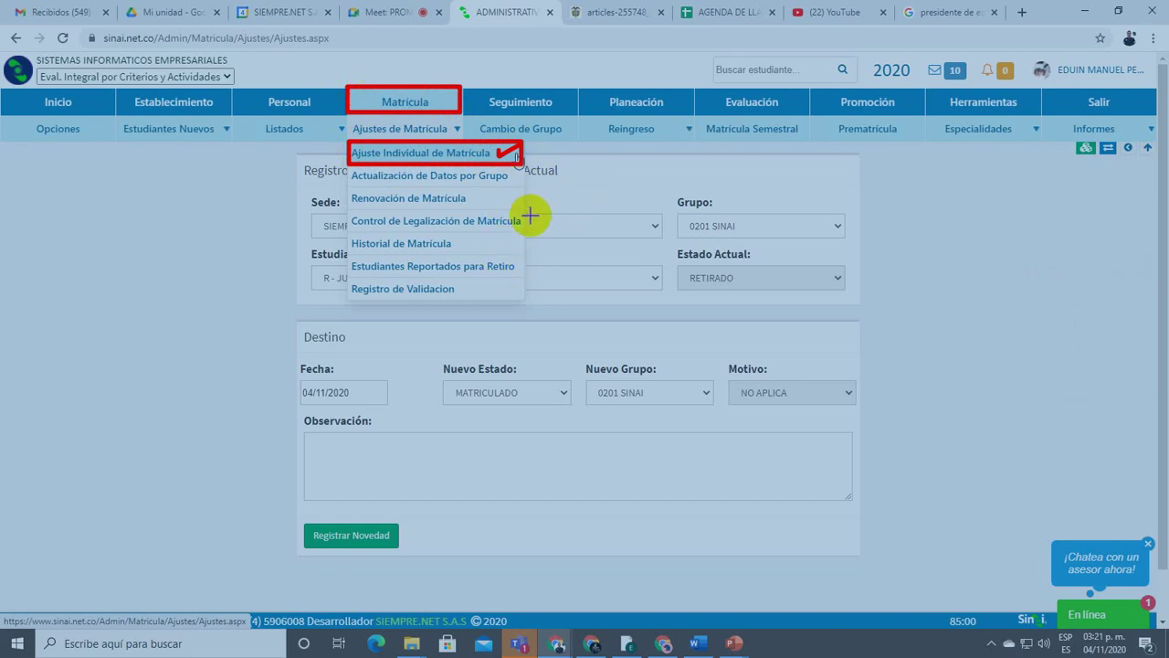
key("Escape")
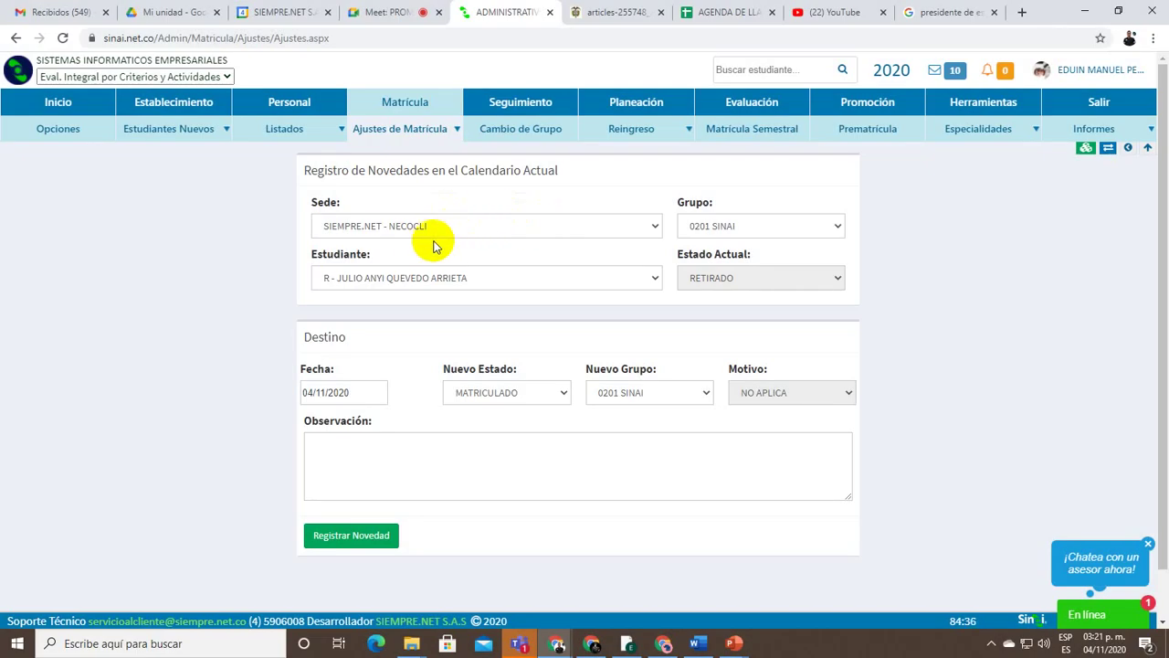
Show the available options for Sede in the enrolment change form
left_click(422, 227)
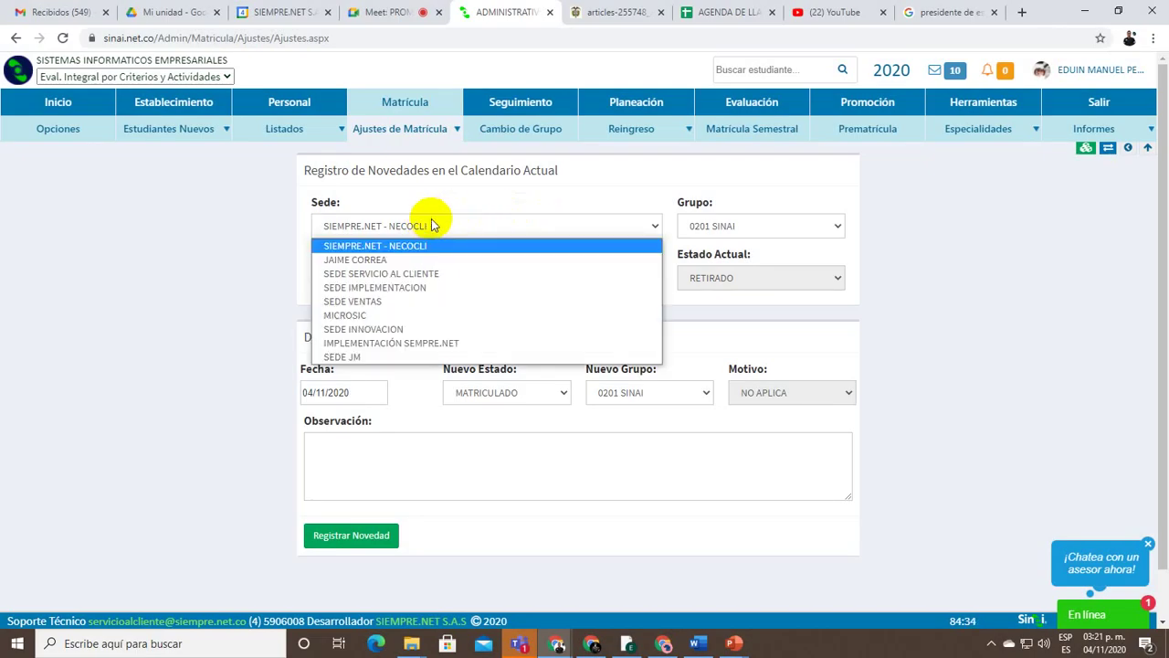
left_click(434, 225)
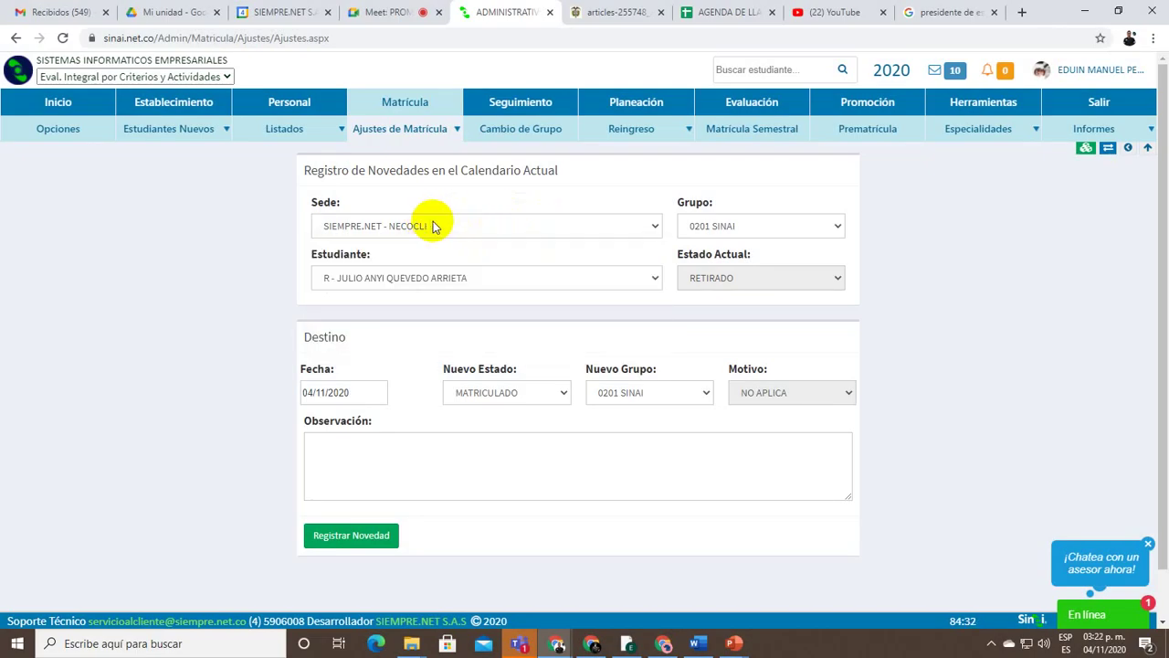
Switch to Google Meet, admit the waiting participant and mute the Jose Acevedo y Gomez institution for everyone
left_click(391, 14)
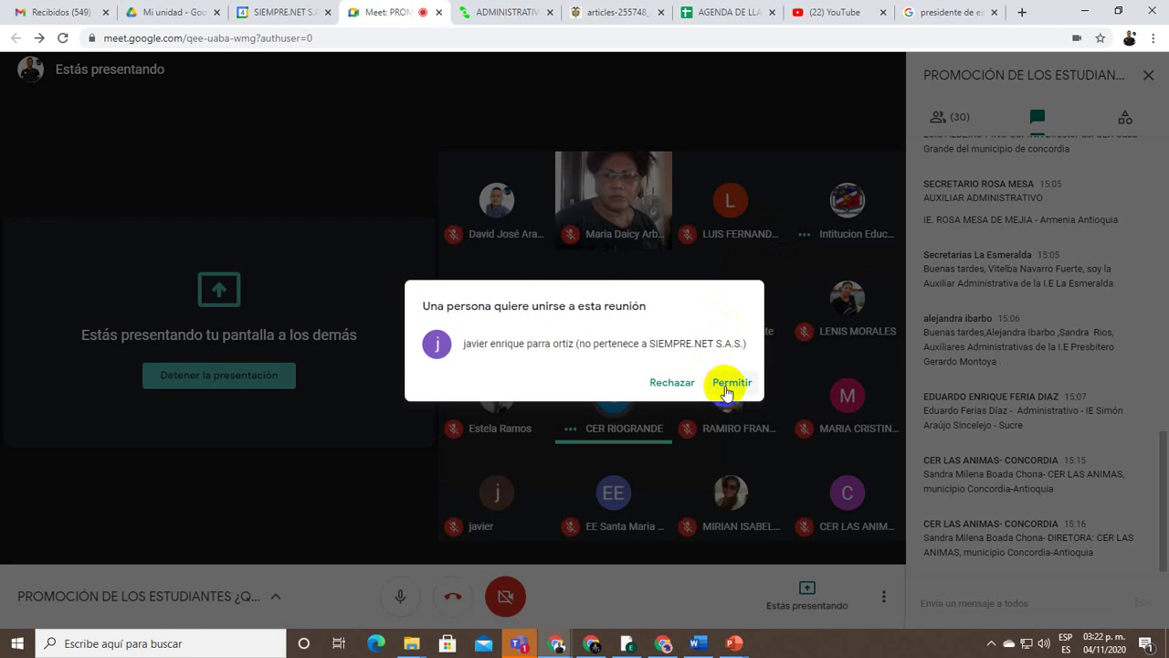
left_click(730, 383)
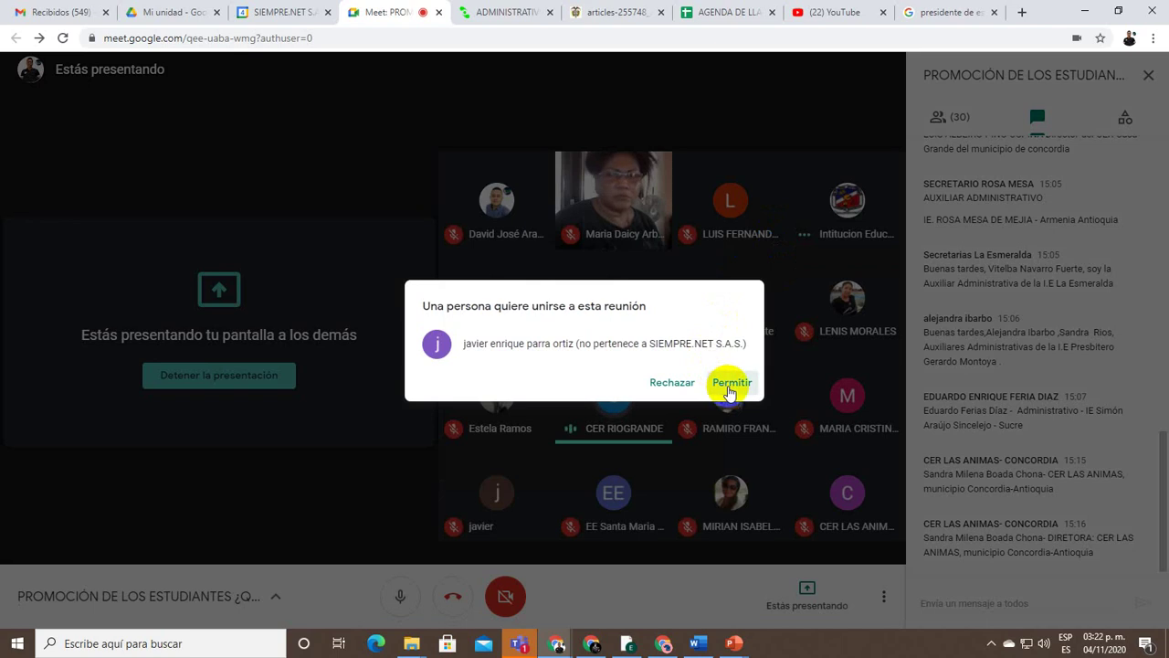
left_click(848, 200)
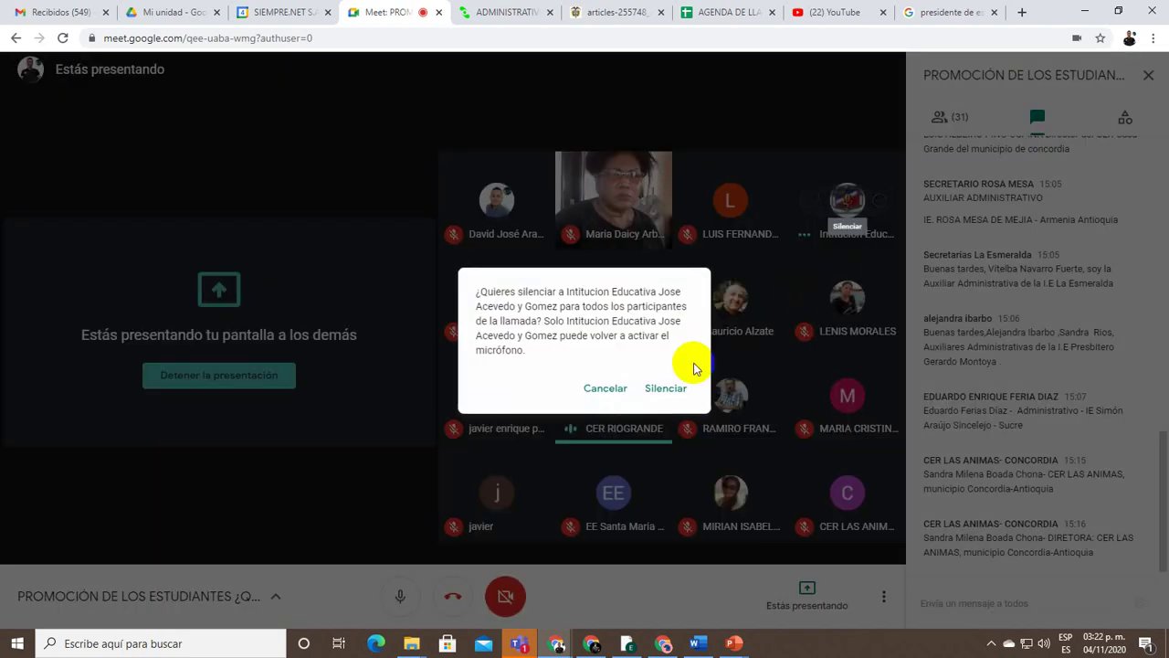
left_click(676, 387)
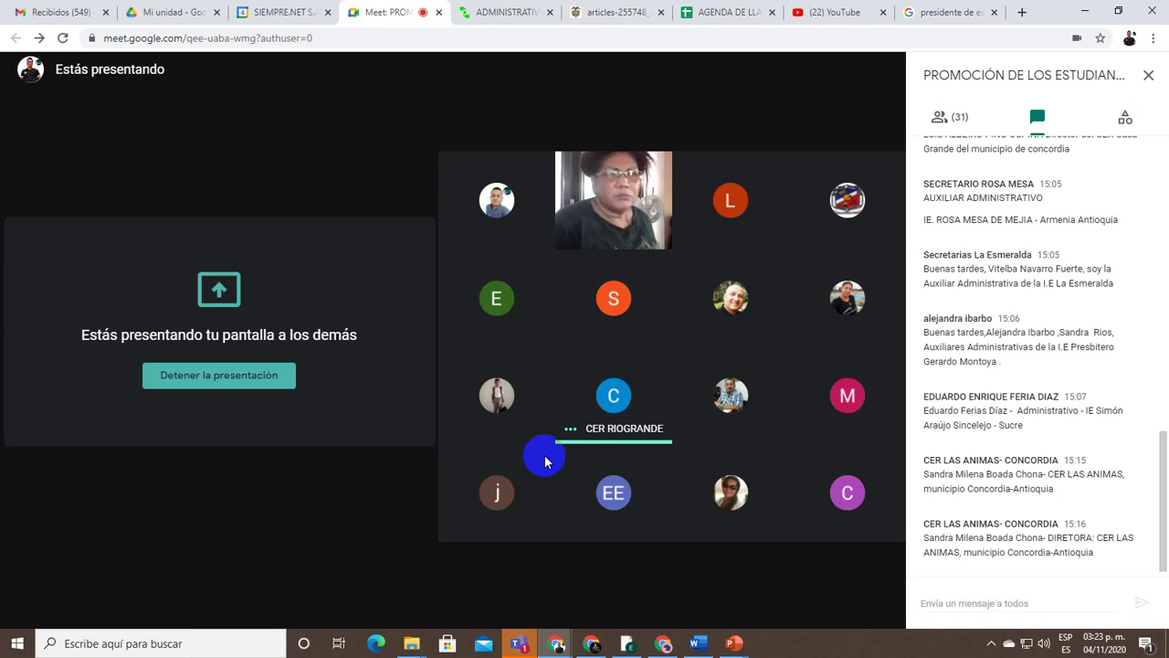
Return to SINAI and set the Fecha of the enrolment change to 28/10/2020
left_click(509, 11)
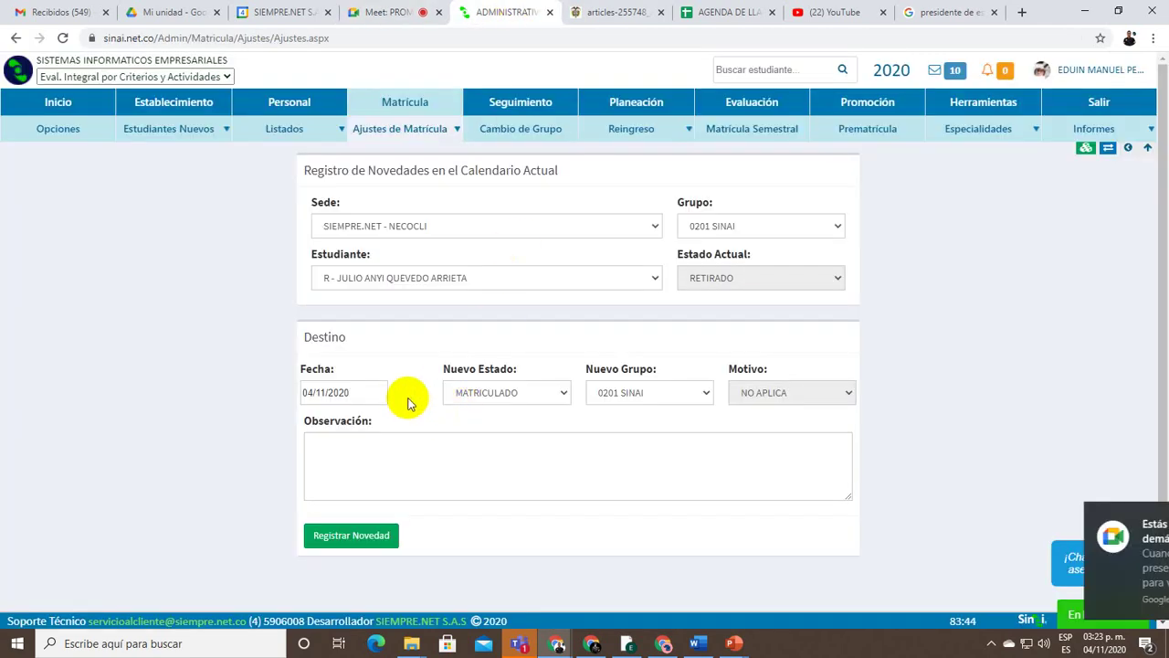
left_click(366, 394)
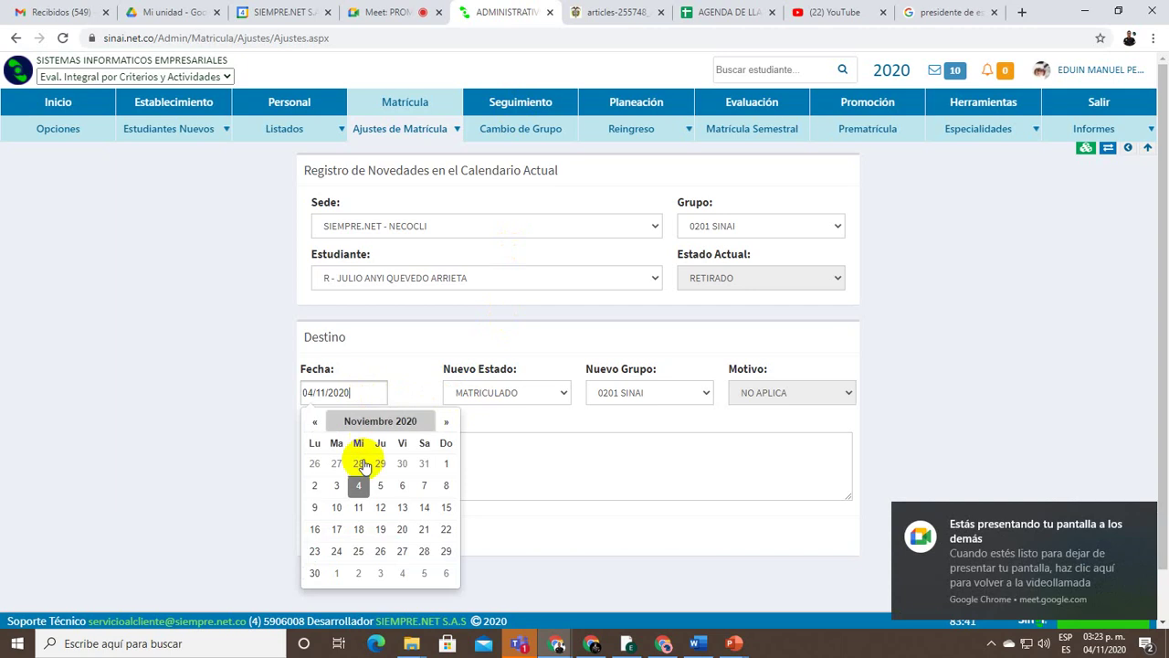
left_click(359, 464)
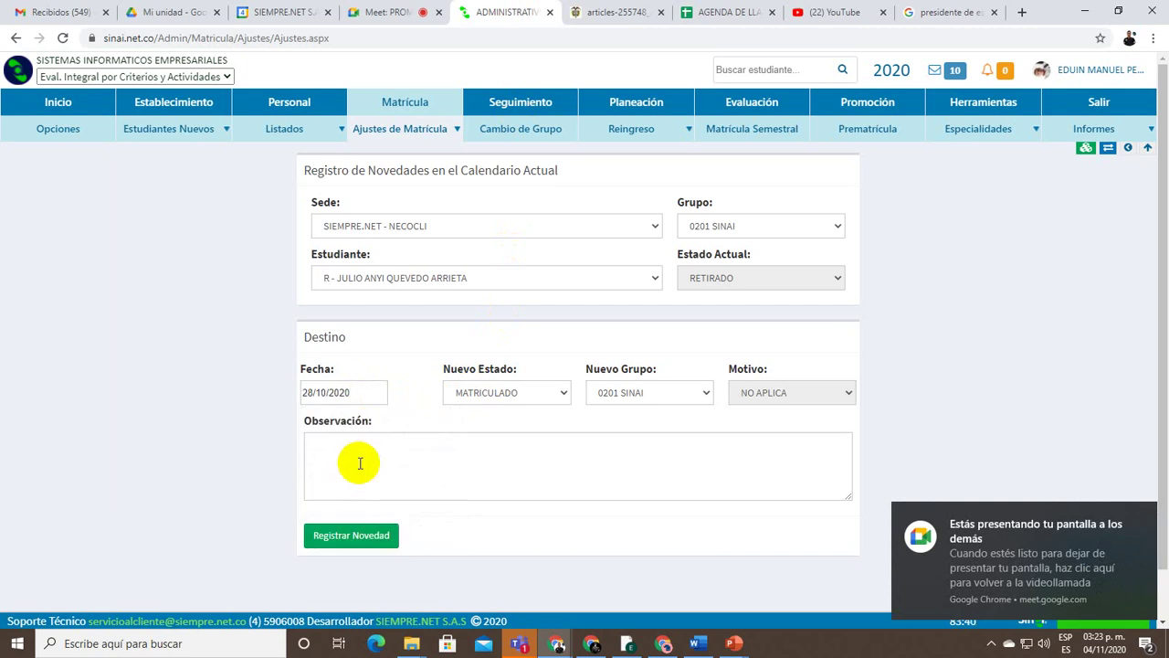
left_click(363, 458)
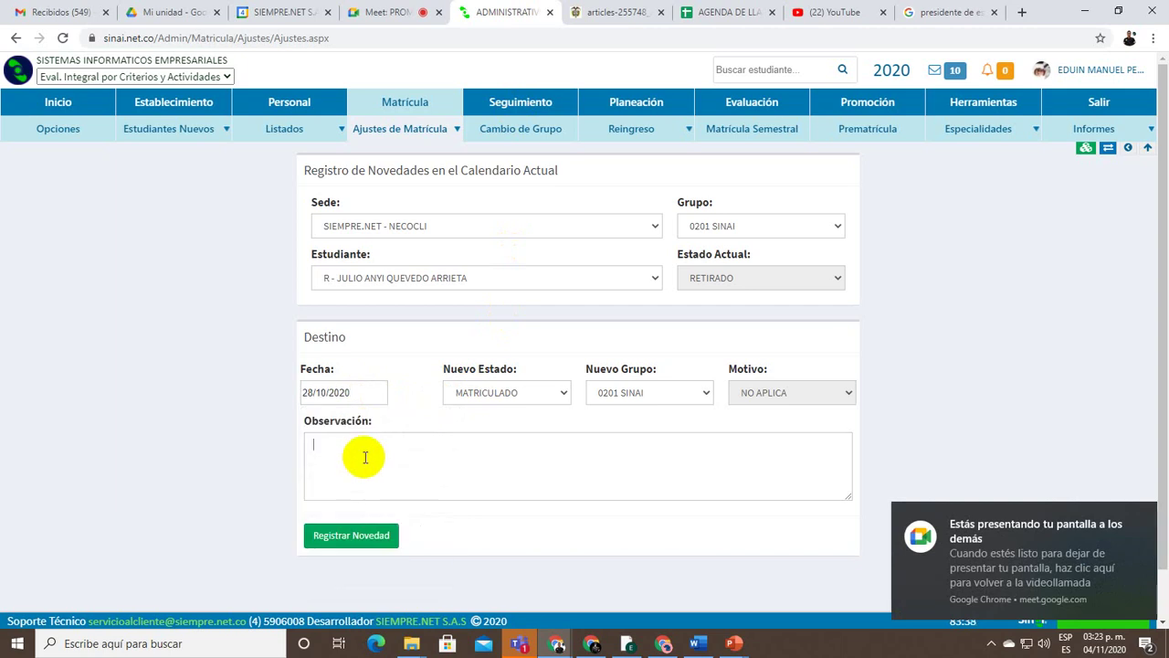
left_click(378, 397)
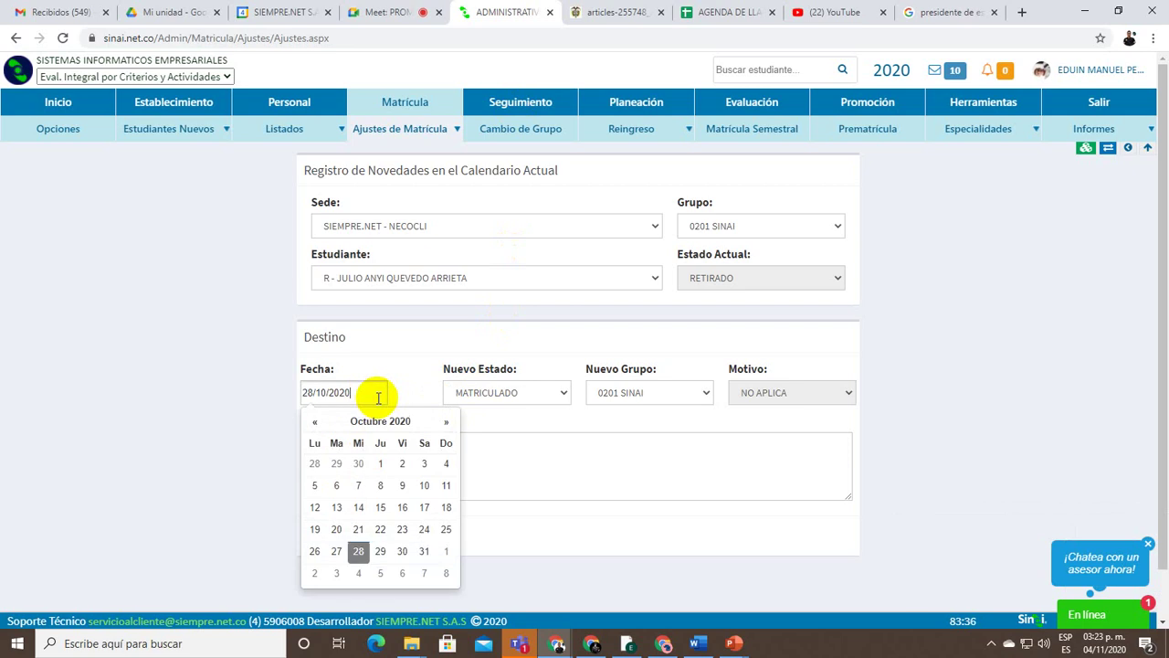
left_click(507, 443)
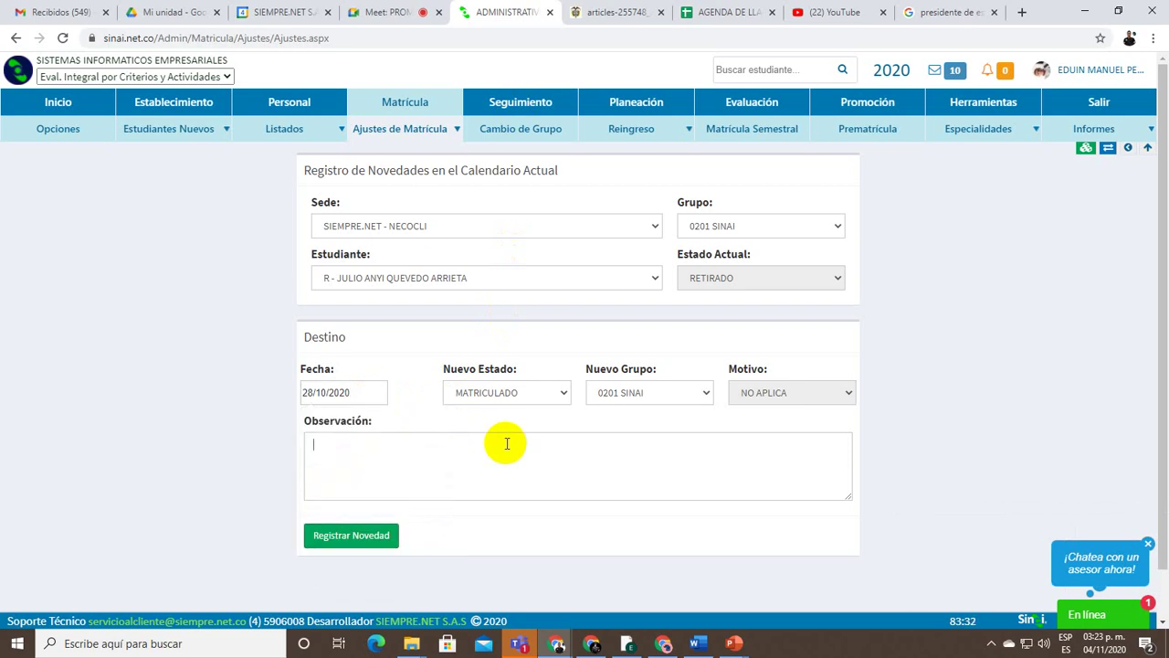
Switch to Google Meet and check the participants and the recent chat messages
left_click(382, 10)
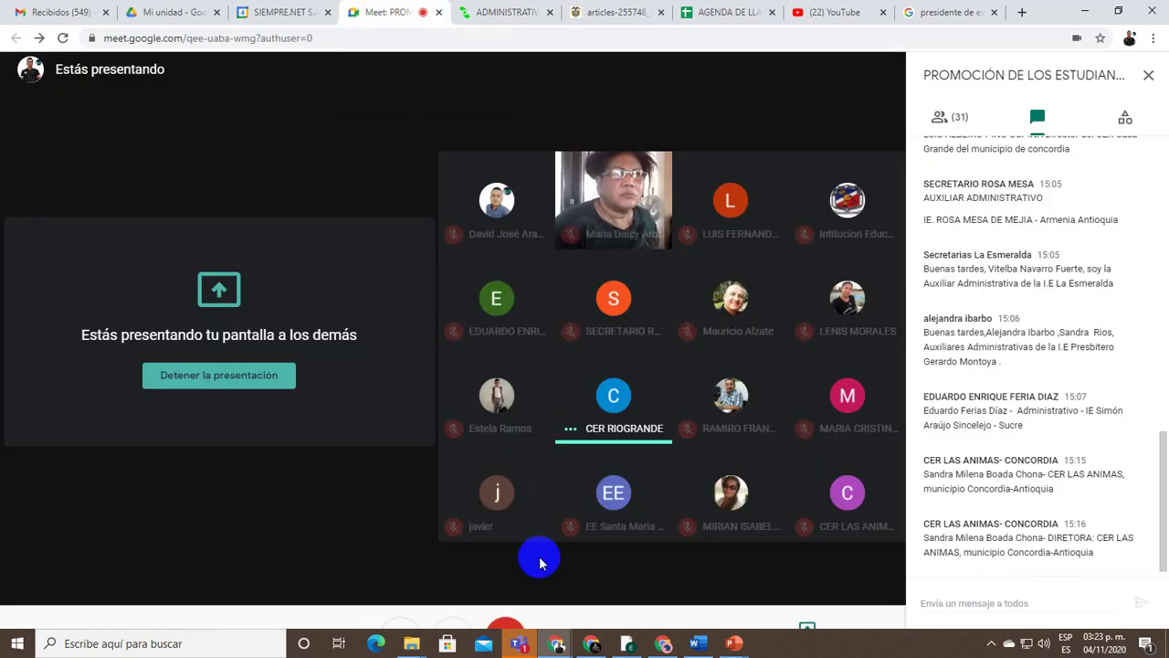
mouse_move(539, 494)
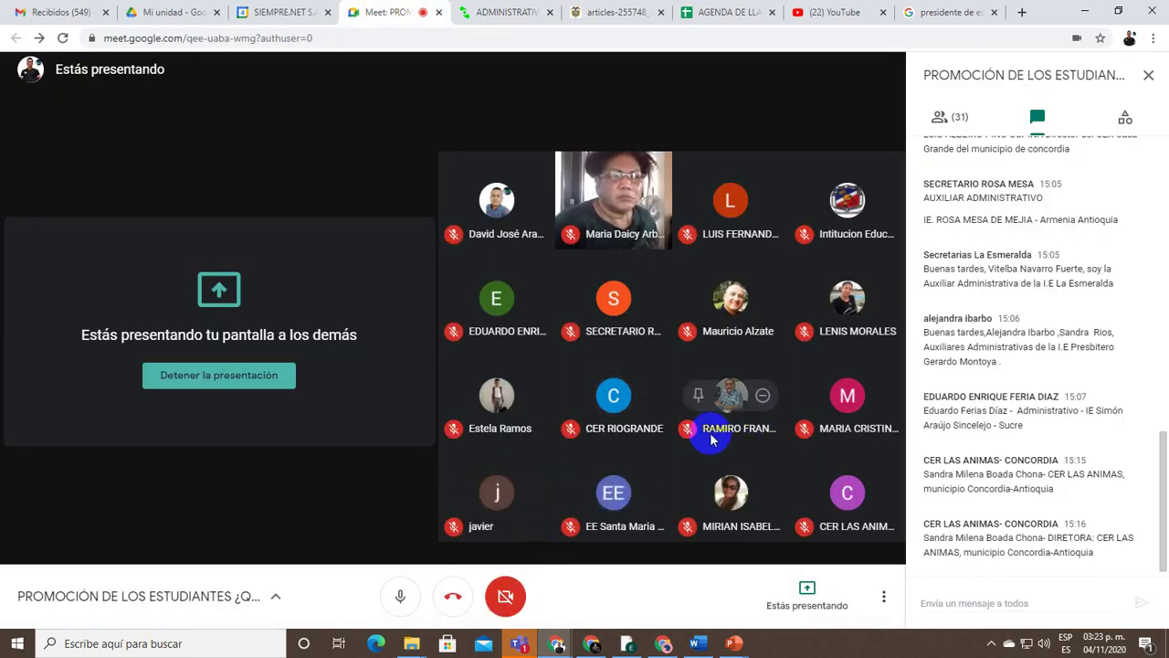
mouse_move(743, 448)
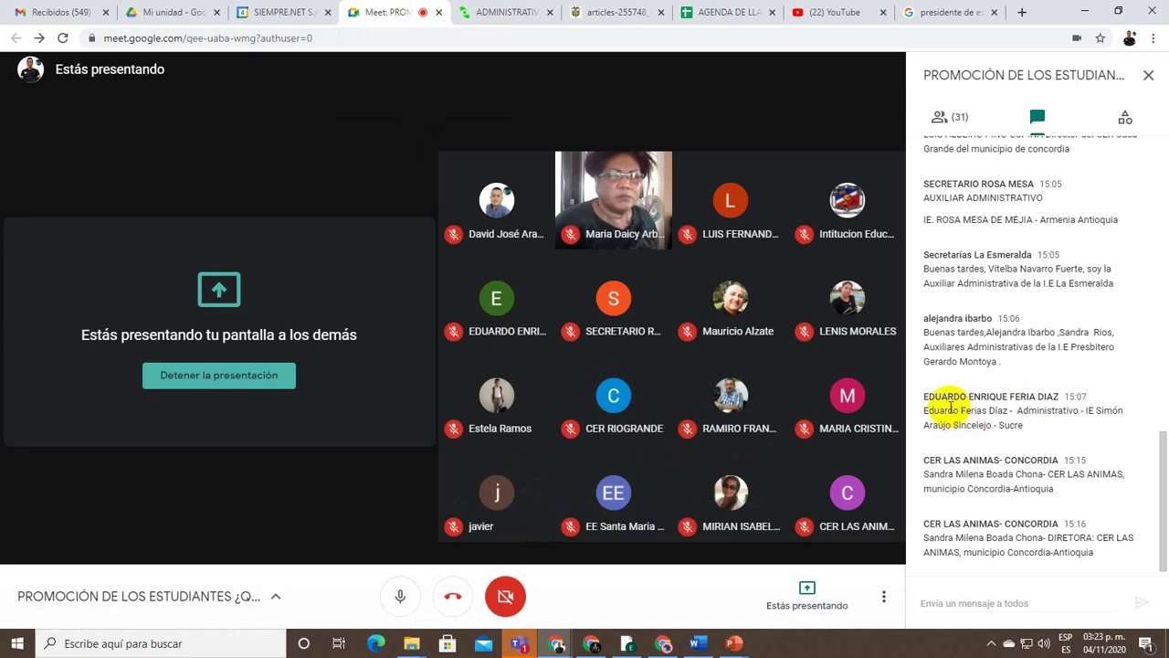
scroll(1071, 433, "up", 3)
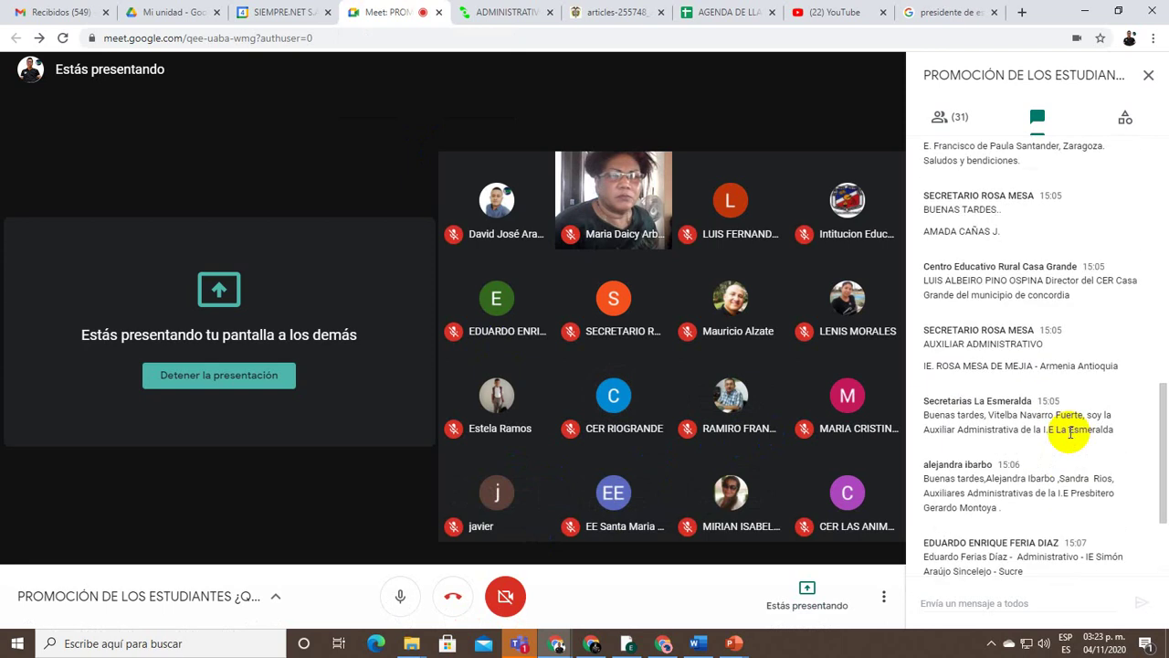
scroll(1071, 432, "down", 3)
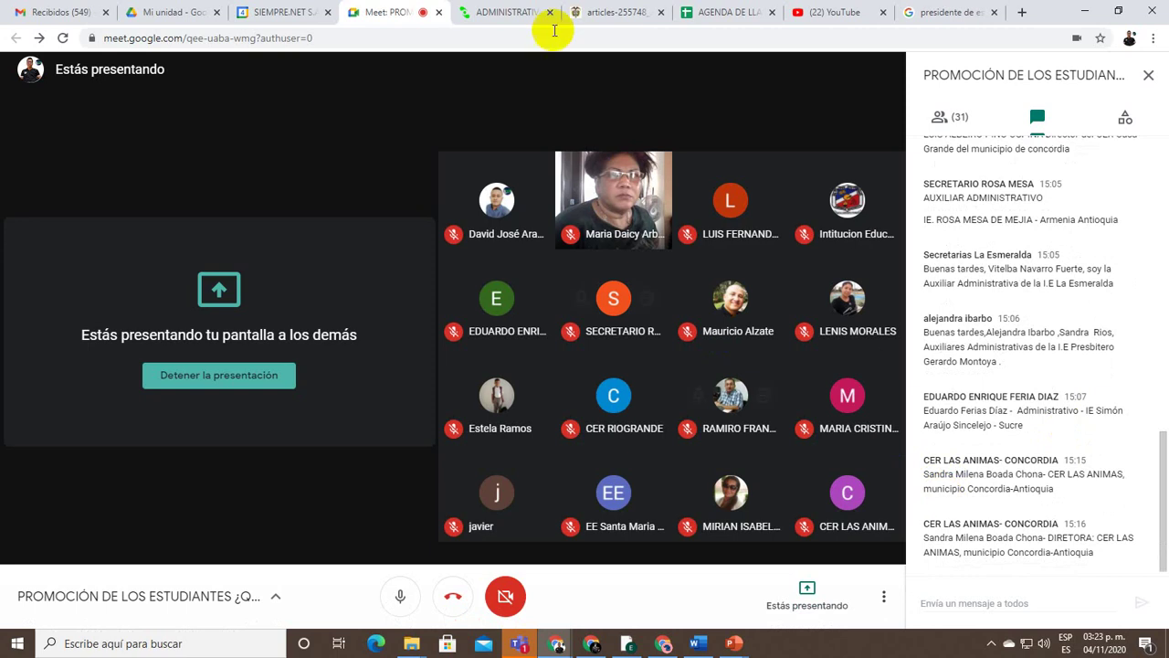
Show the slide listing the six steps before processing the promotion and return to the SINAI enrolment form
left_click(513, 12)
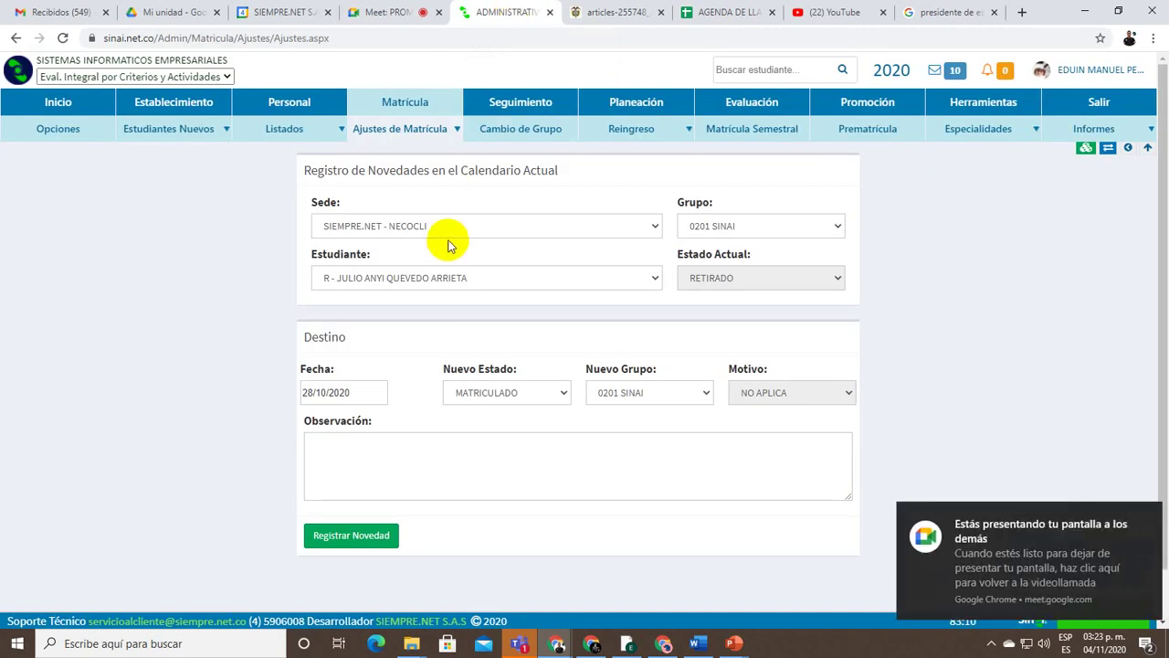
key("alt+Tab")
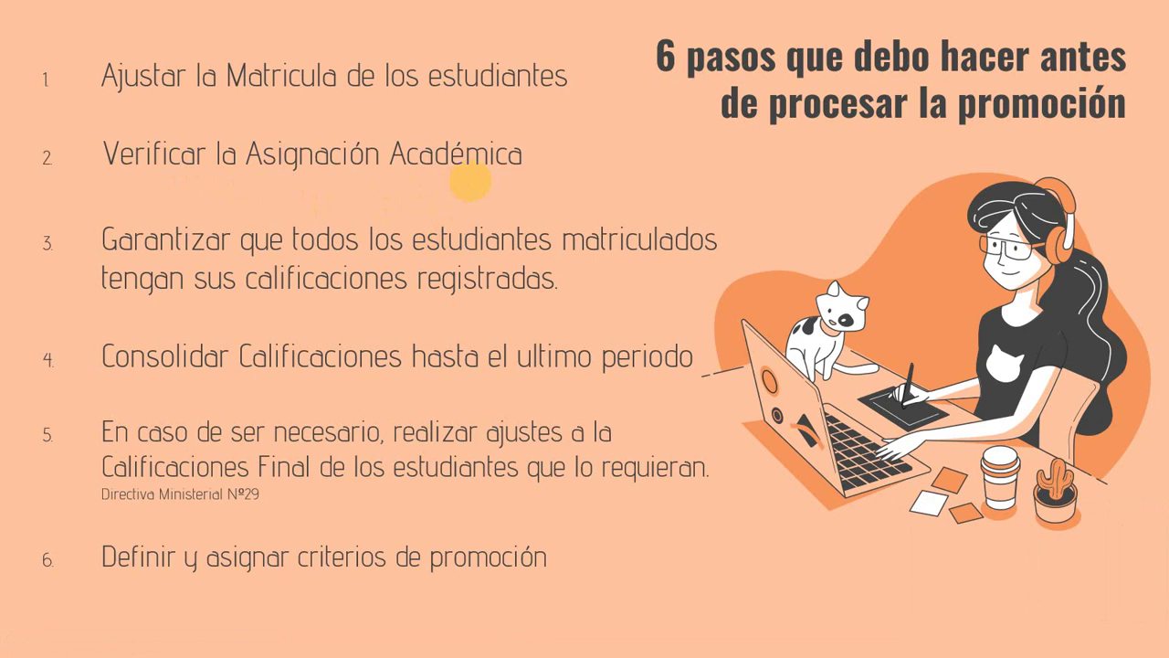
key("alt+Tab")
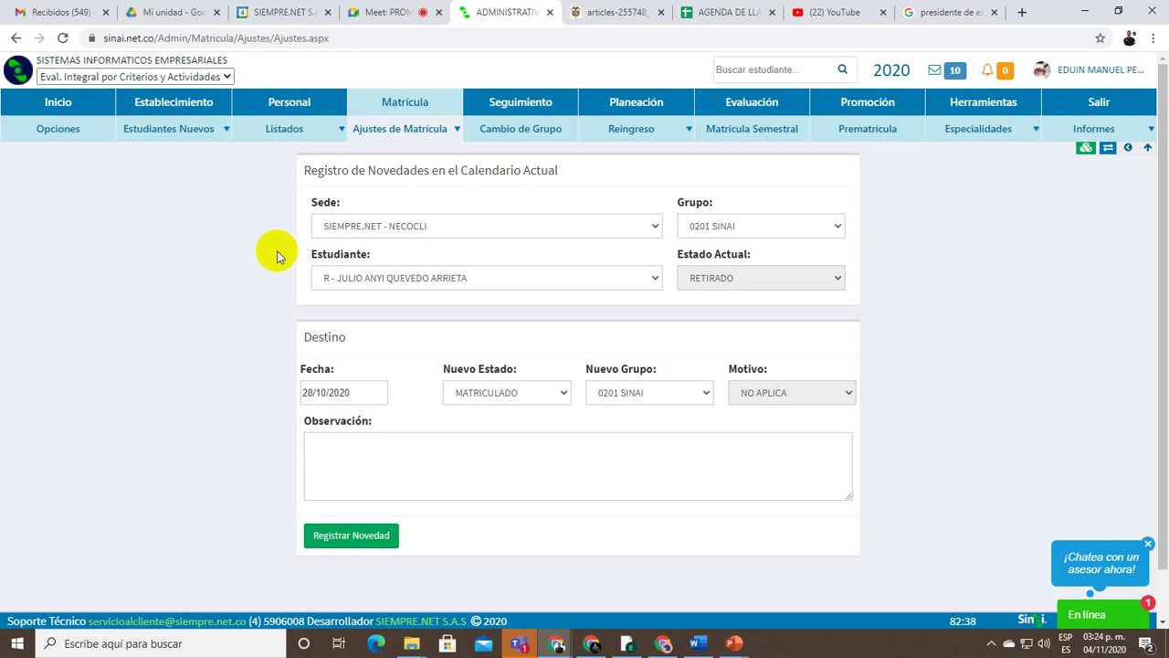
Open the Áreas y Asignaturas page of the Establecimiento module to view the areas and subjects
left_click(402, 106)
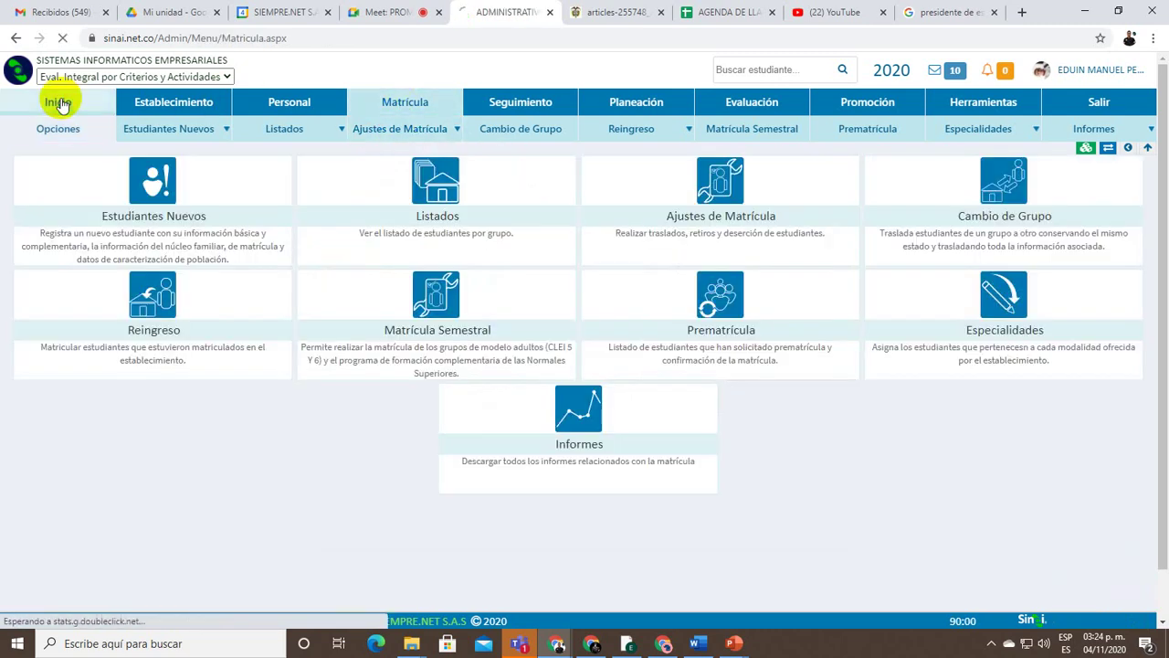
left_click(58, 103)
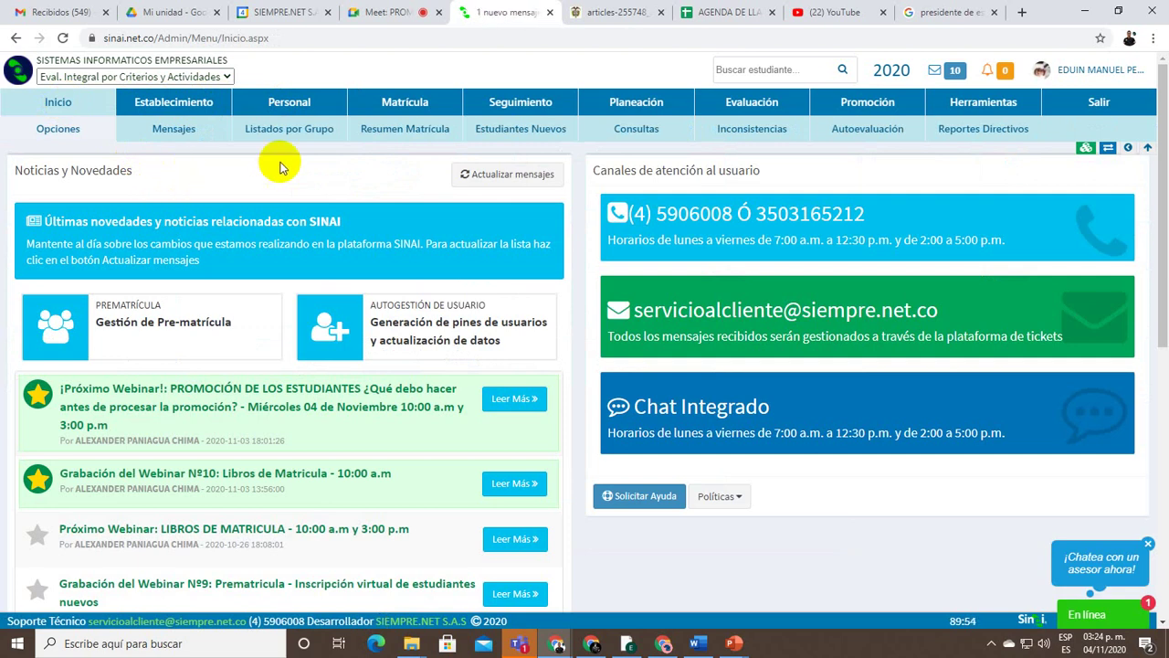
left_click(182, 102)
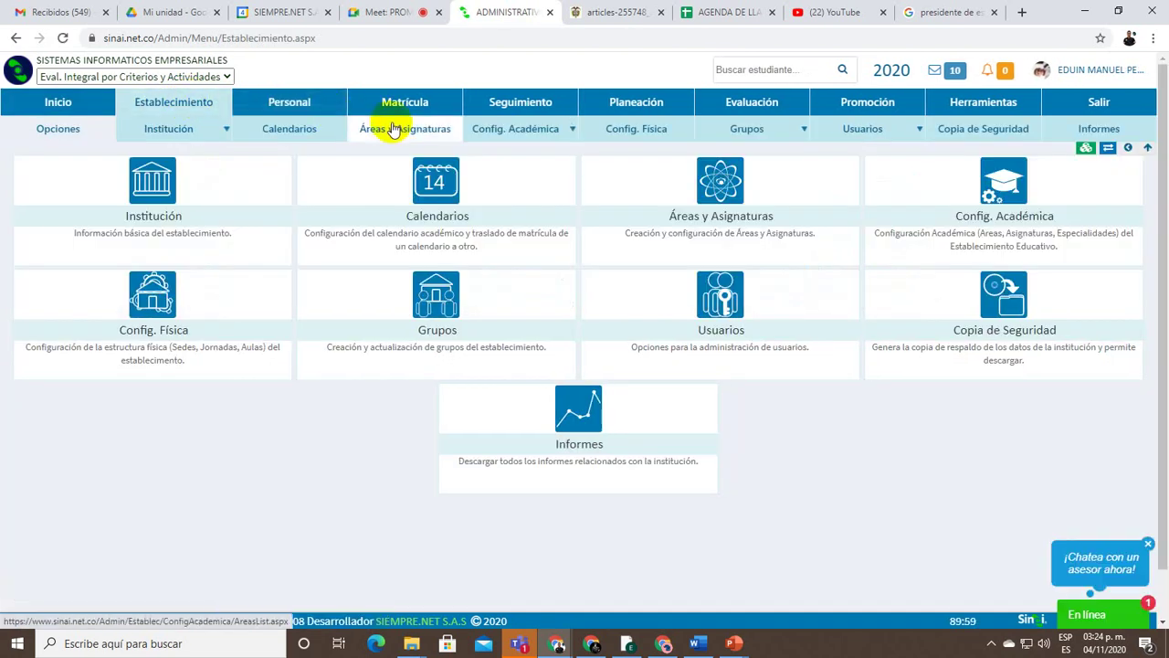
left_click(393, 129)
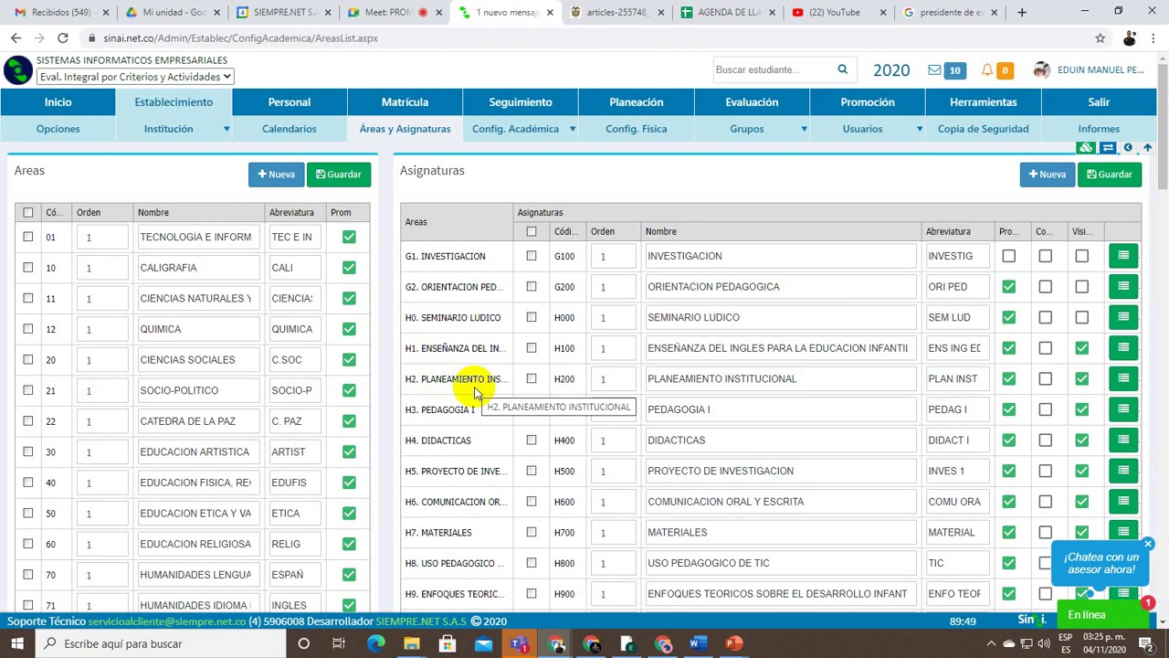
Open the Calendarios page of the Establecimiento module and examine the available Tipo de Promoción options
mouse_move(139, 121)
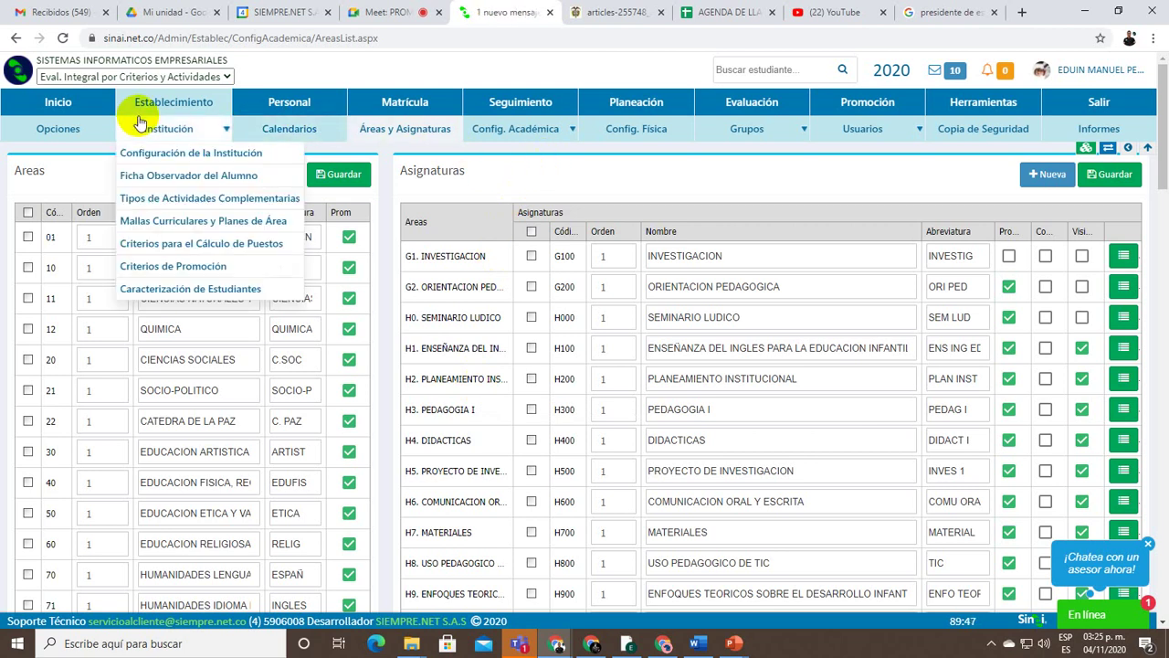
left_click(270, 130)
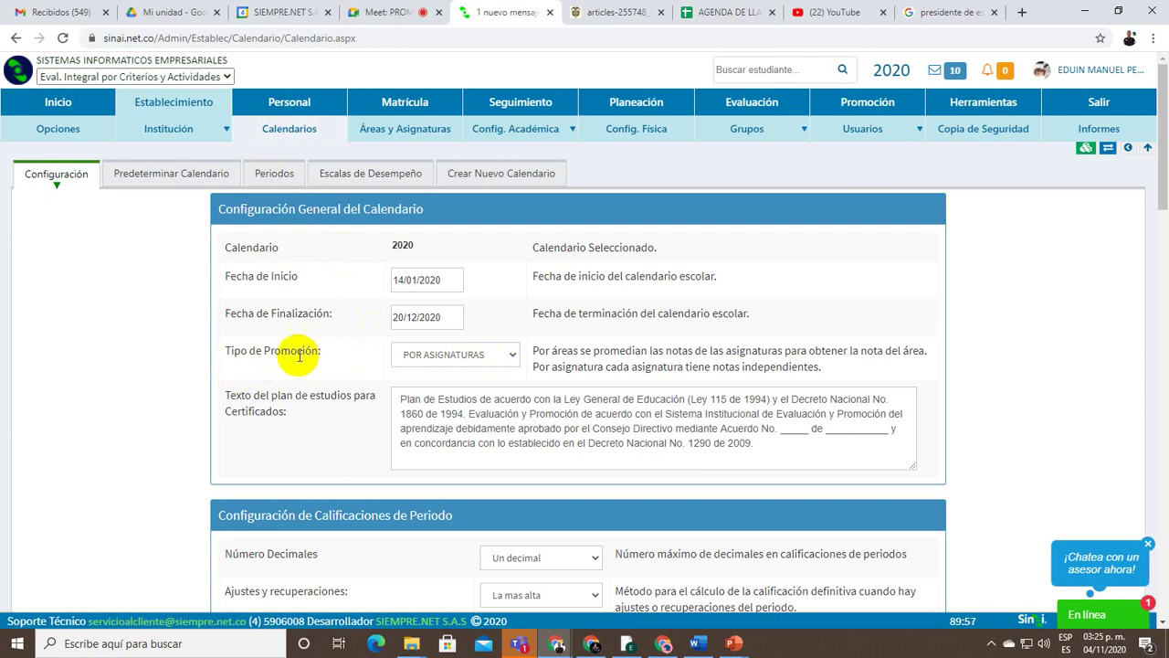
left_click(497, 361)
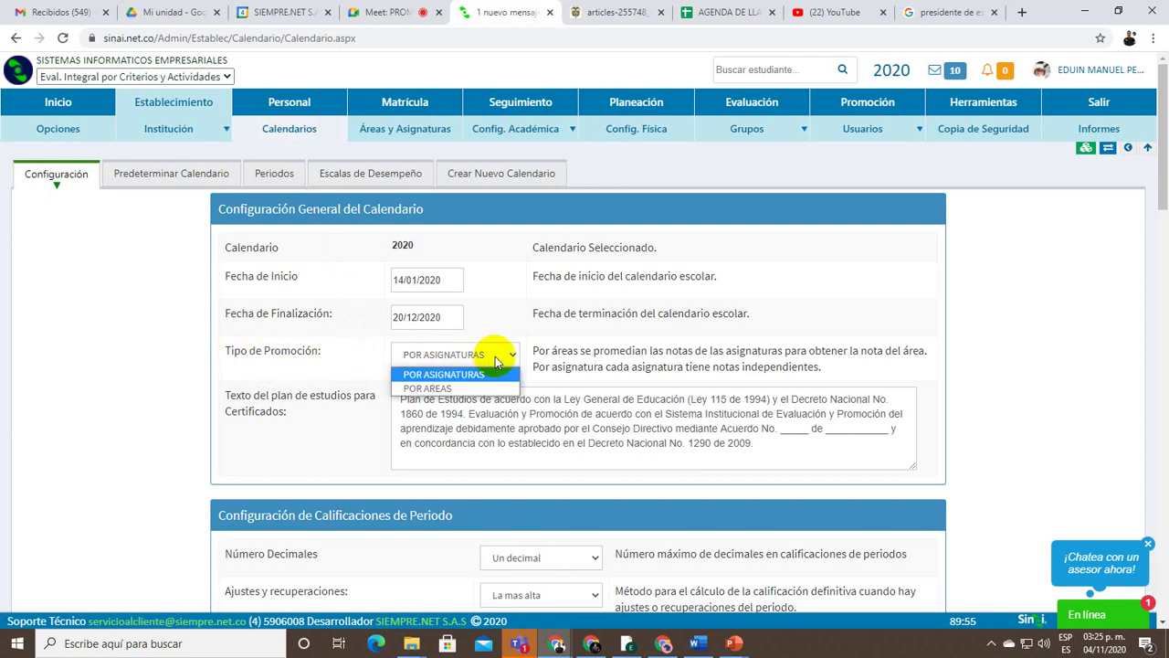
left_click(496, 357)
left_click(173, 106)
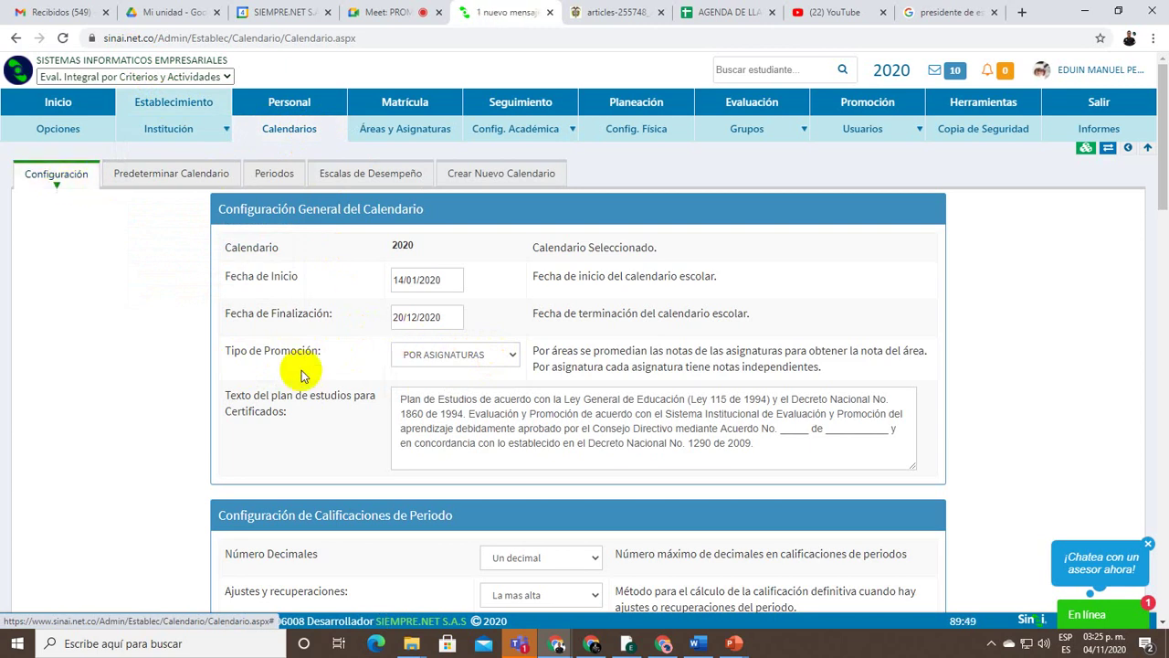
left_click_drag(221, 351, 347, 353)
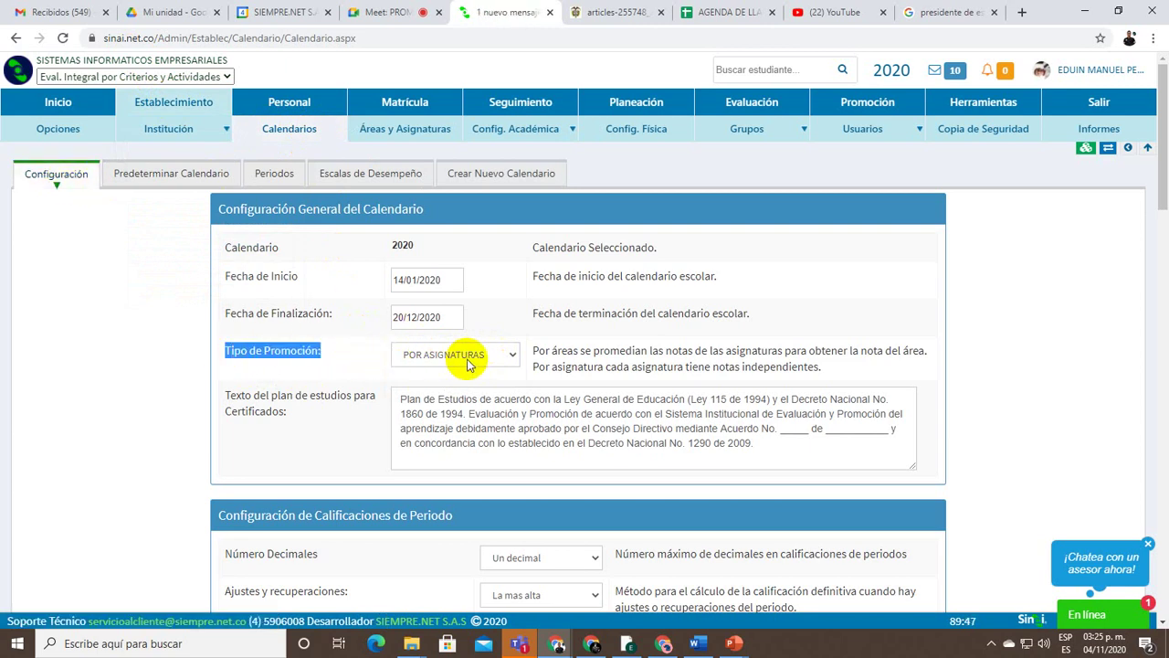
left_click(509, 359)
left_click(503, 355)
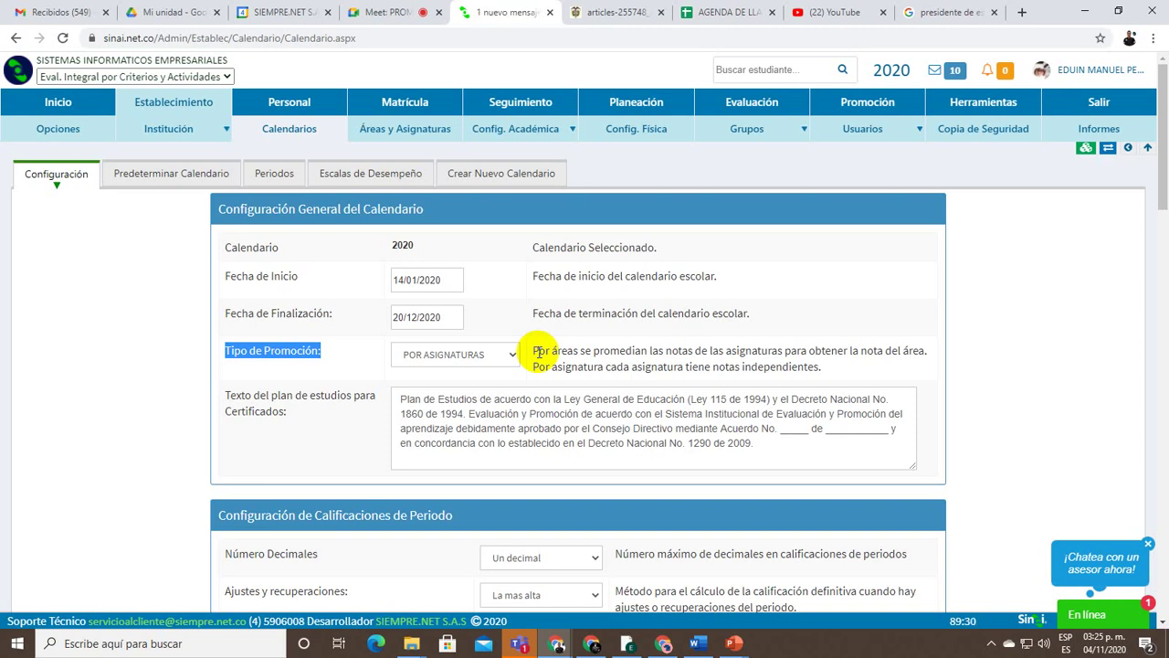
Open Asignación Académica of the Personal module and review the areas and subjects assigned to group 0401 SINAI
left_click(285, 108)
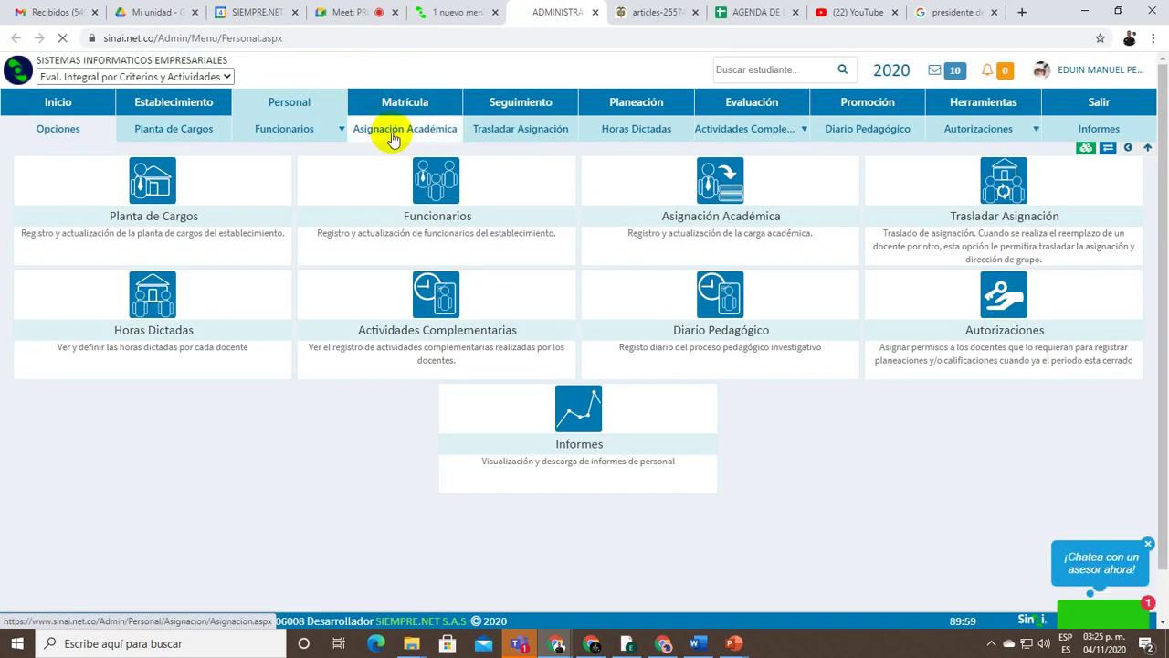
left_click(392, 137)
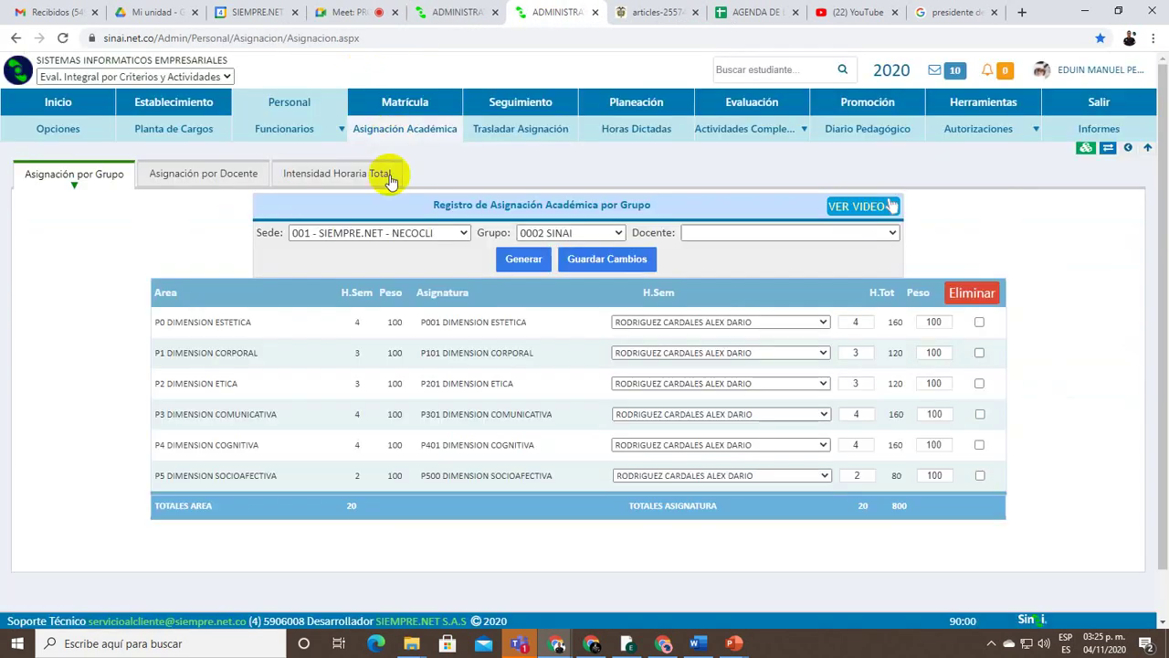
left_click(587, 232)
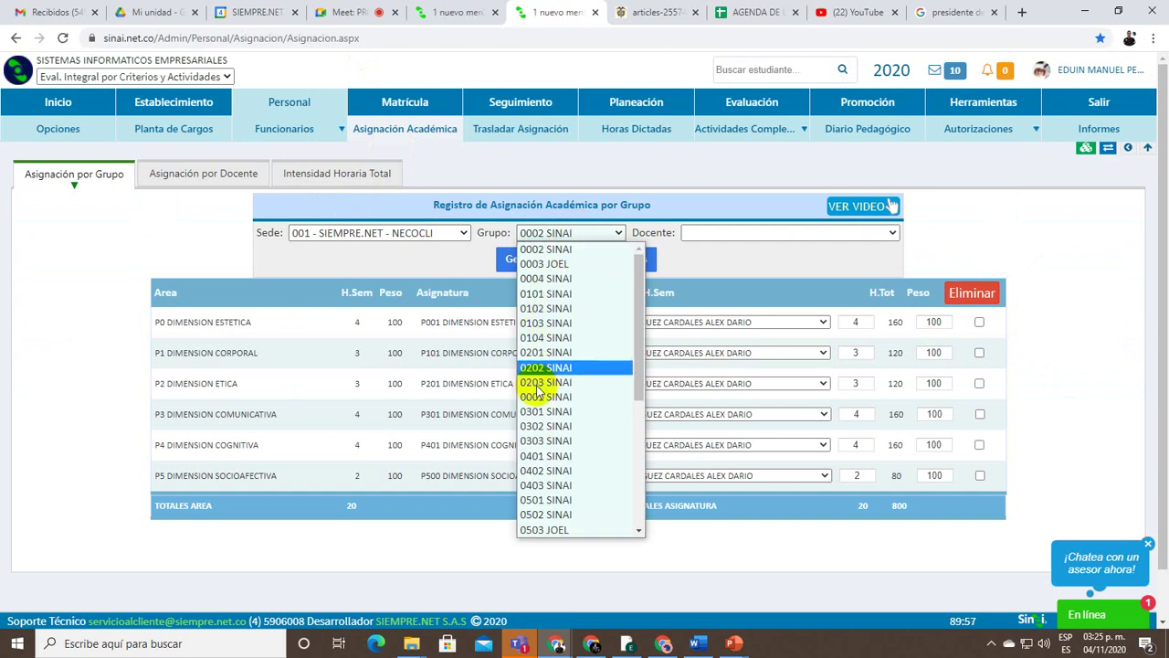
left_click(547, 455)
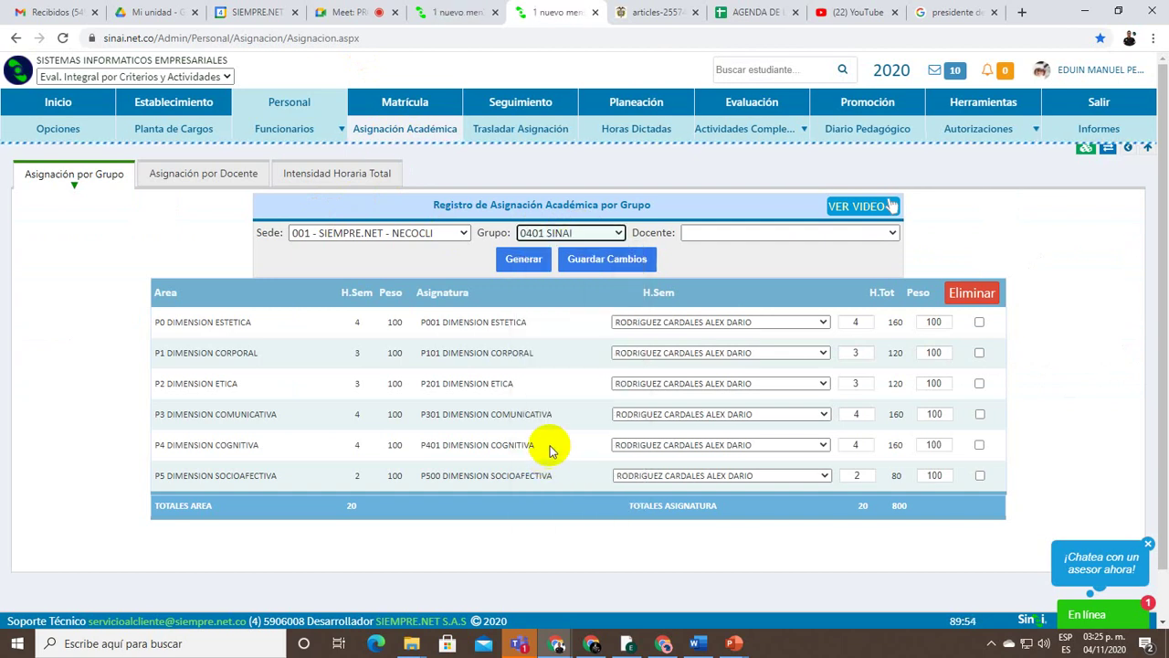
scroll(549, 450, "down", 3)
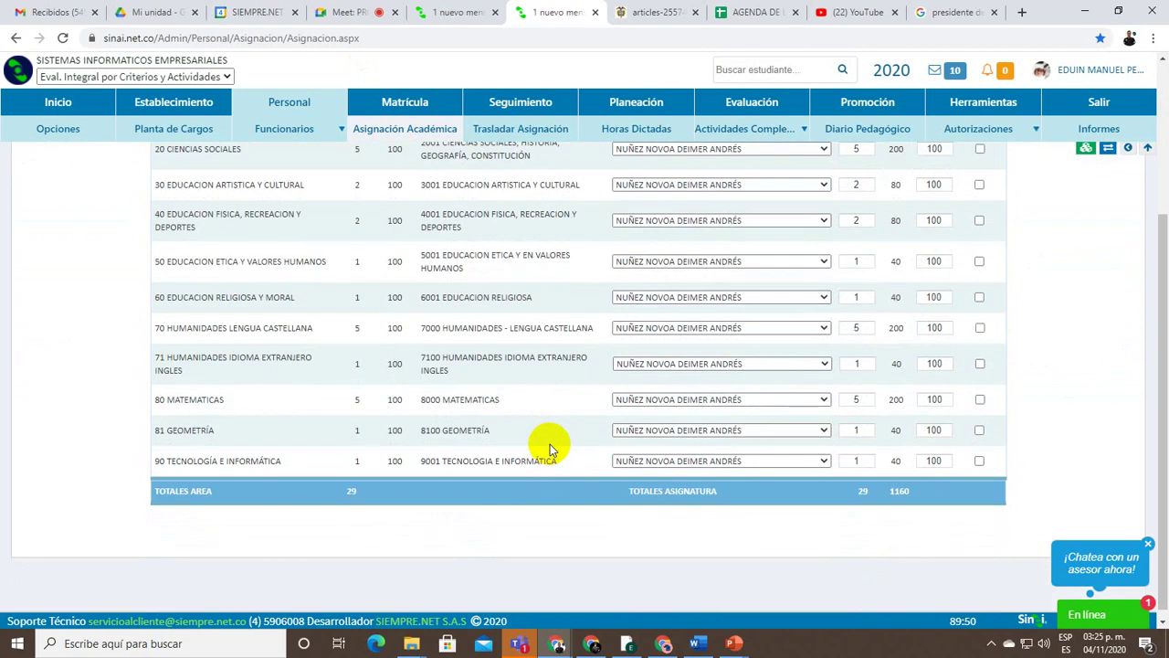
left_click_drag(1156, 397, 1167, 337)
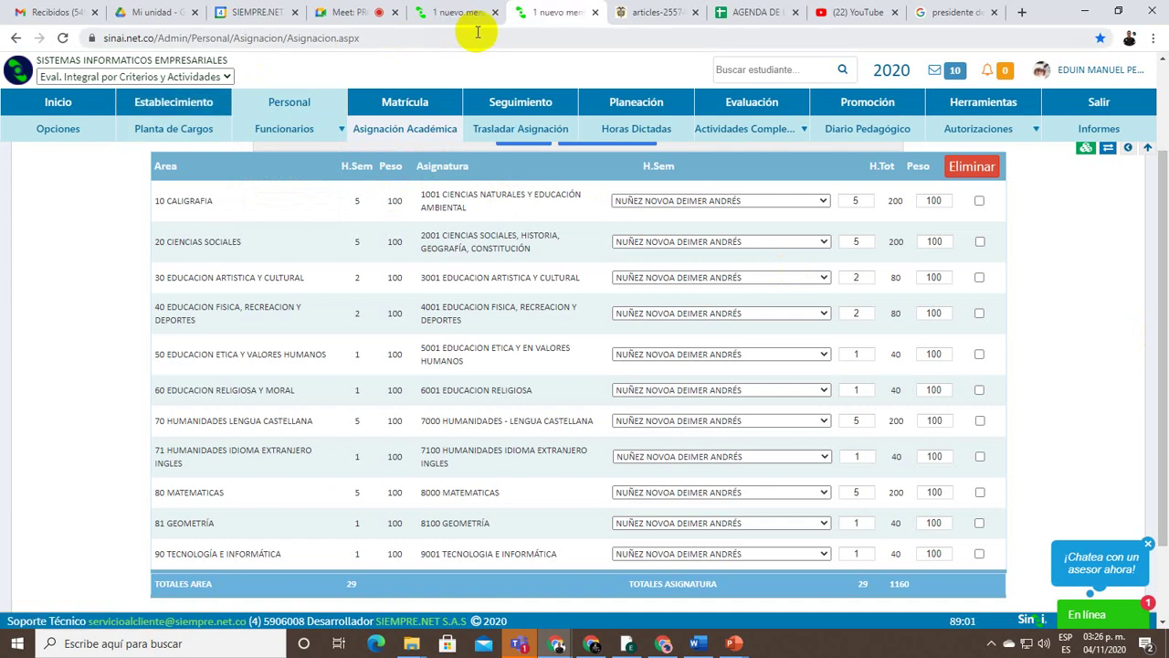
scroll(334, 199, "up", 3)
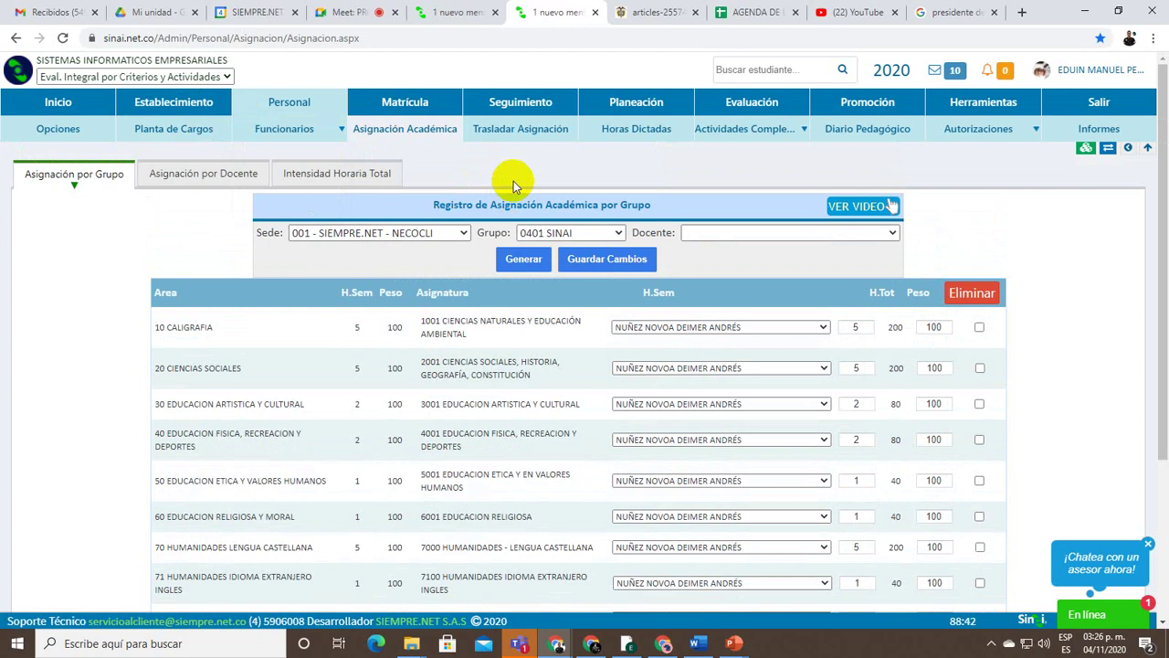
Reopen Áreas y Asignaturas in the Establecimiento module and review the area list and the subjects sorted by area
left_click(202, 105)
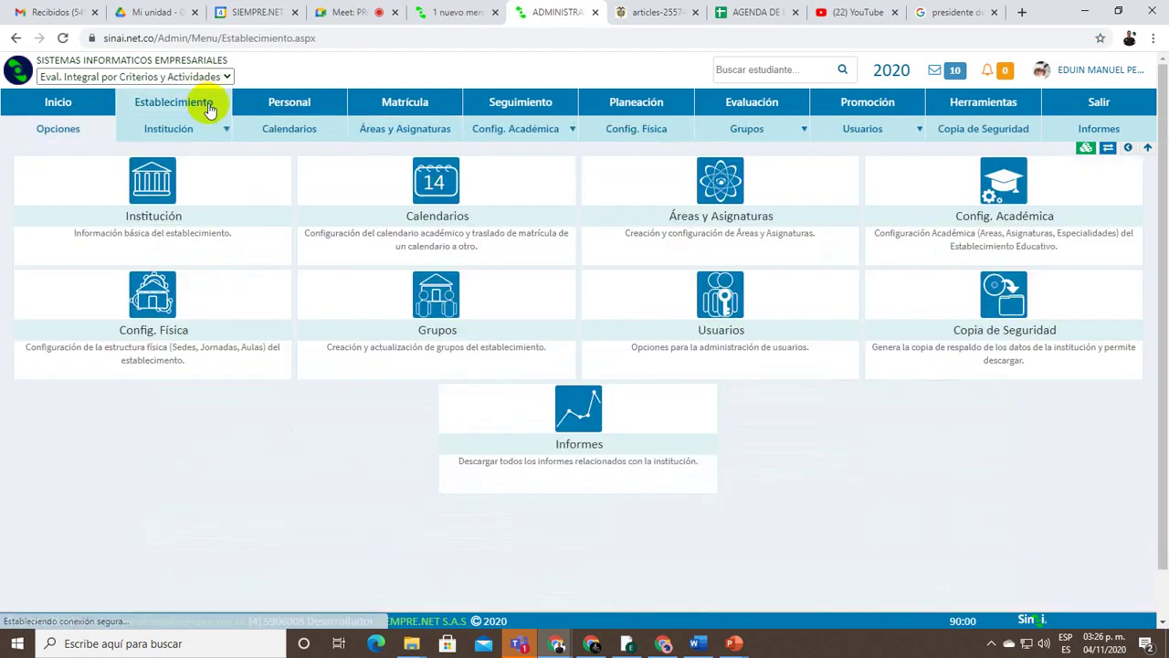
left_click(393, 134)
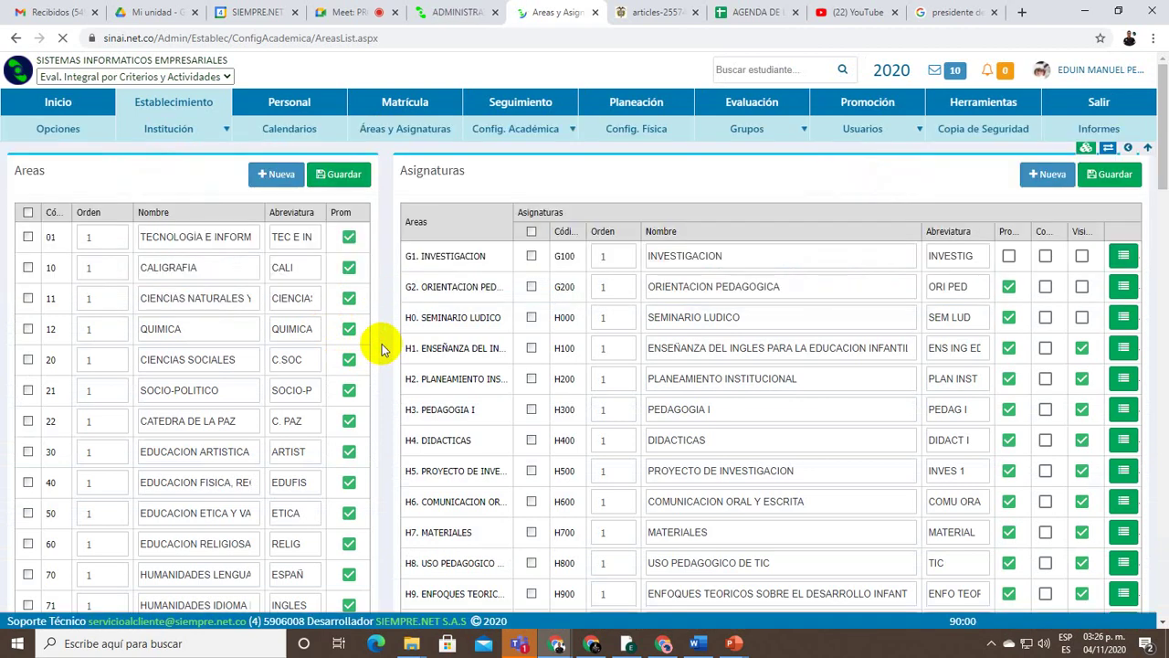
scroll(425, 222, "down", 4)
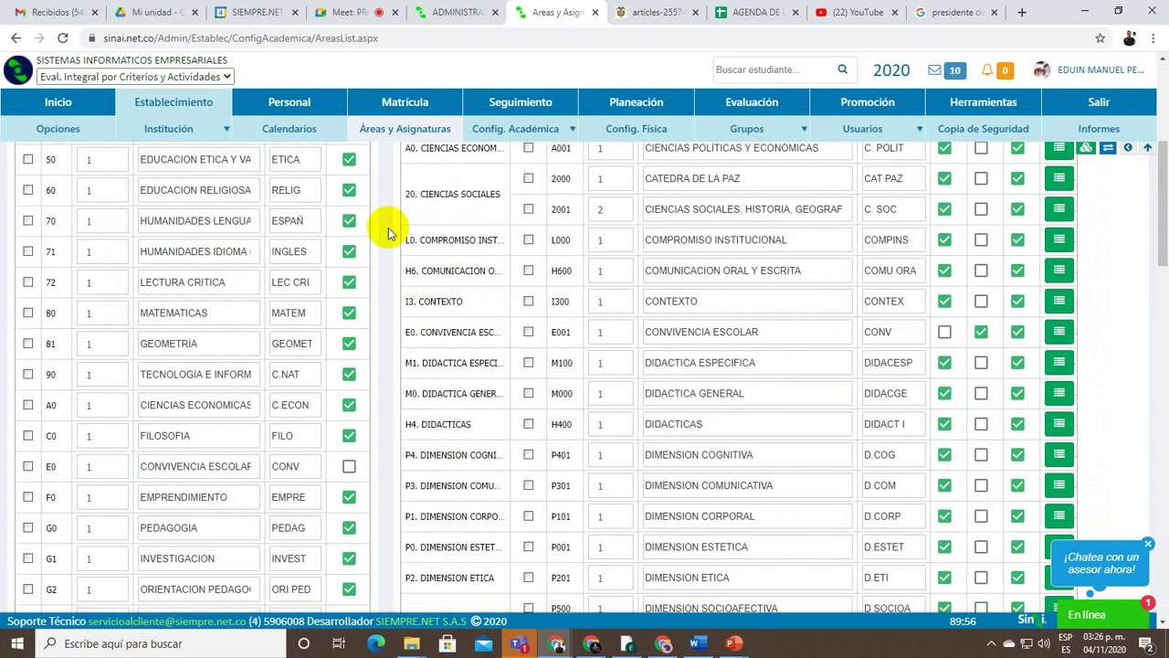
scroll(388, 233, "up", 1)
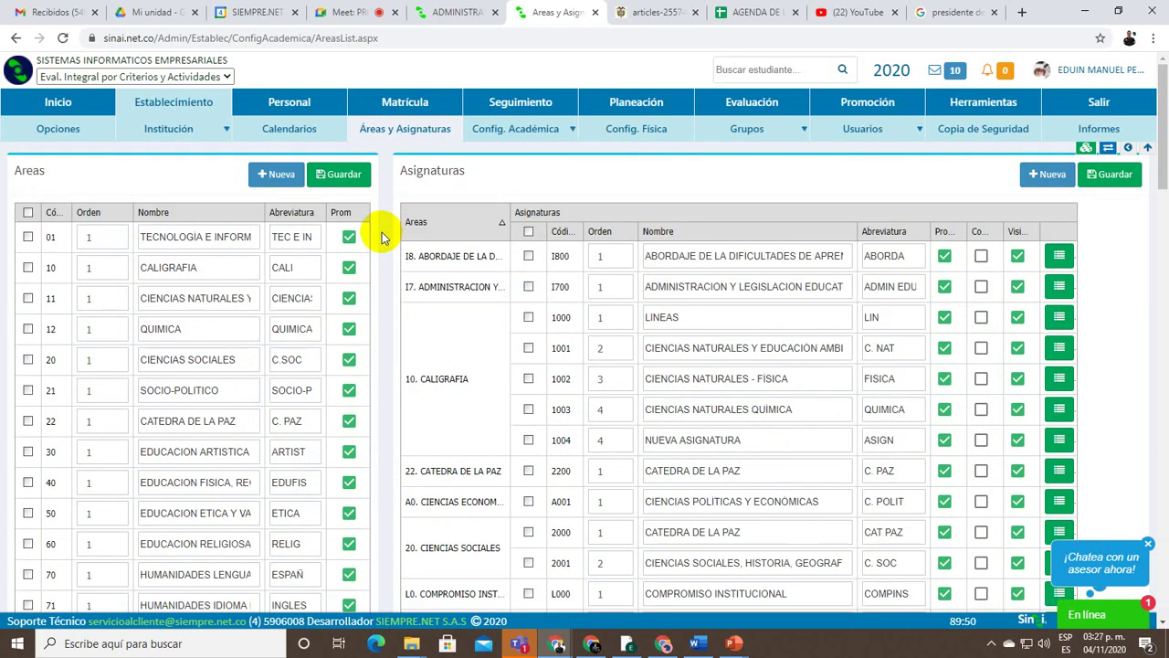
double_click(29, 171)
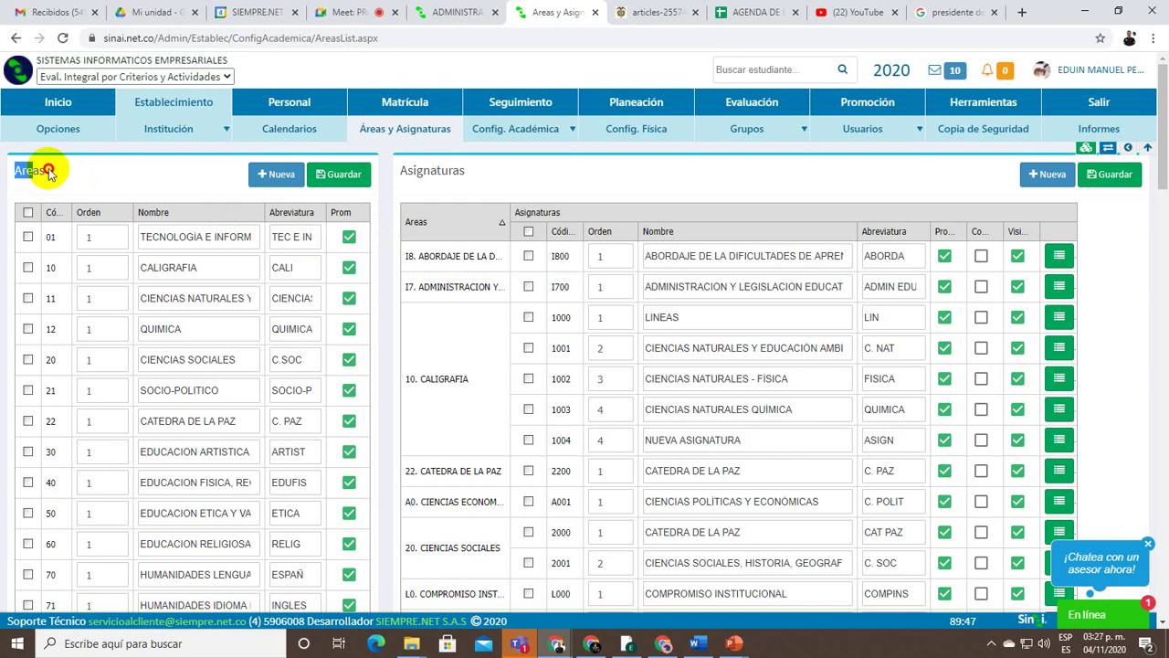
left_click(33, 171)
double_click(31, 171)
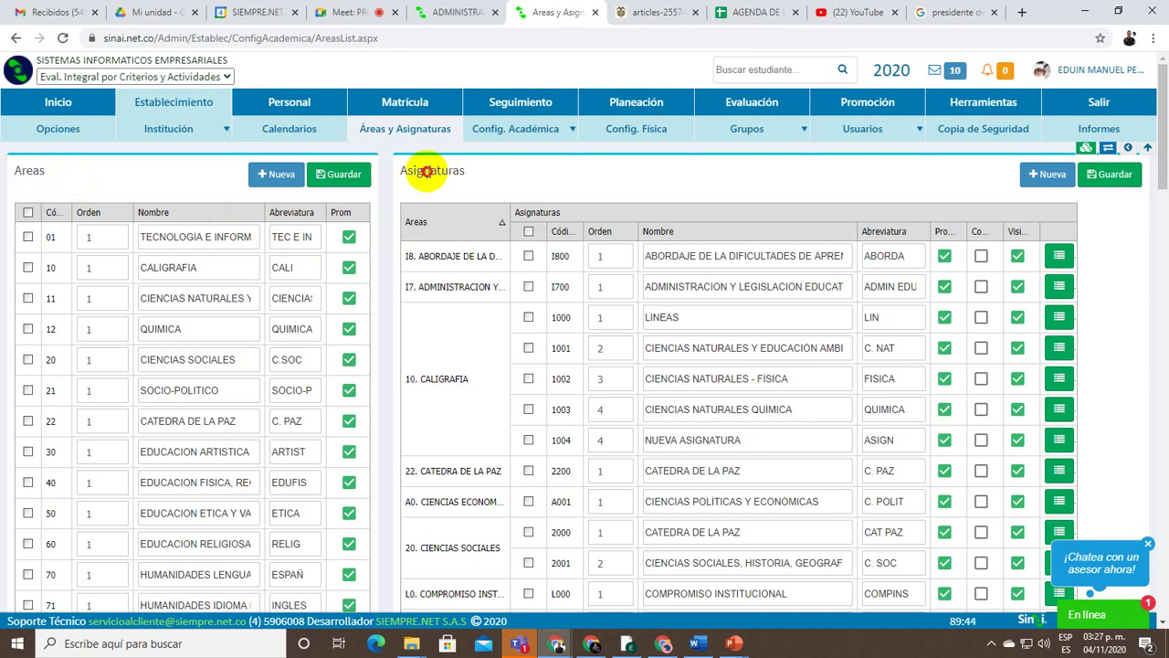
double_click(431, 171)
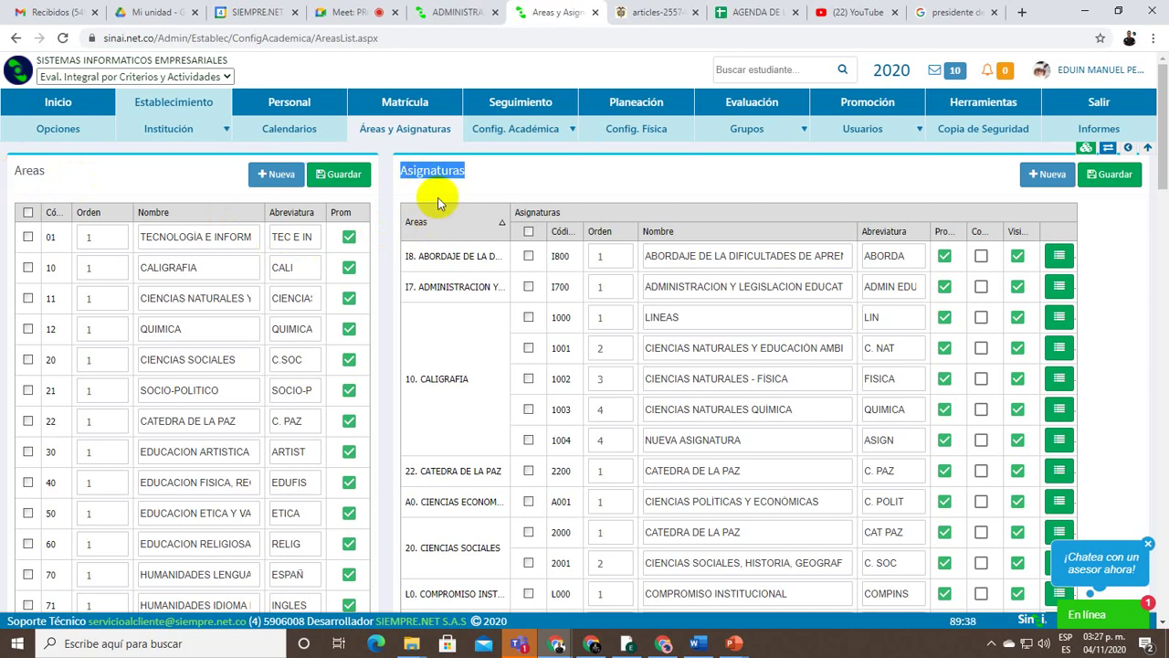
Return to the Calendarios page, highlight the Tipo de Promoción setting and show its options
left_click(301, 136)
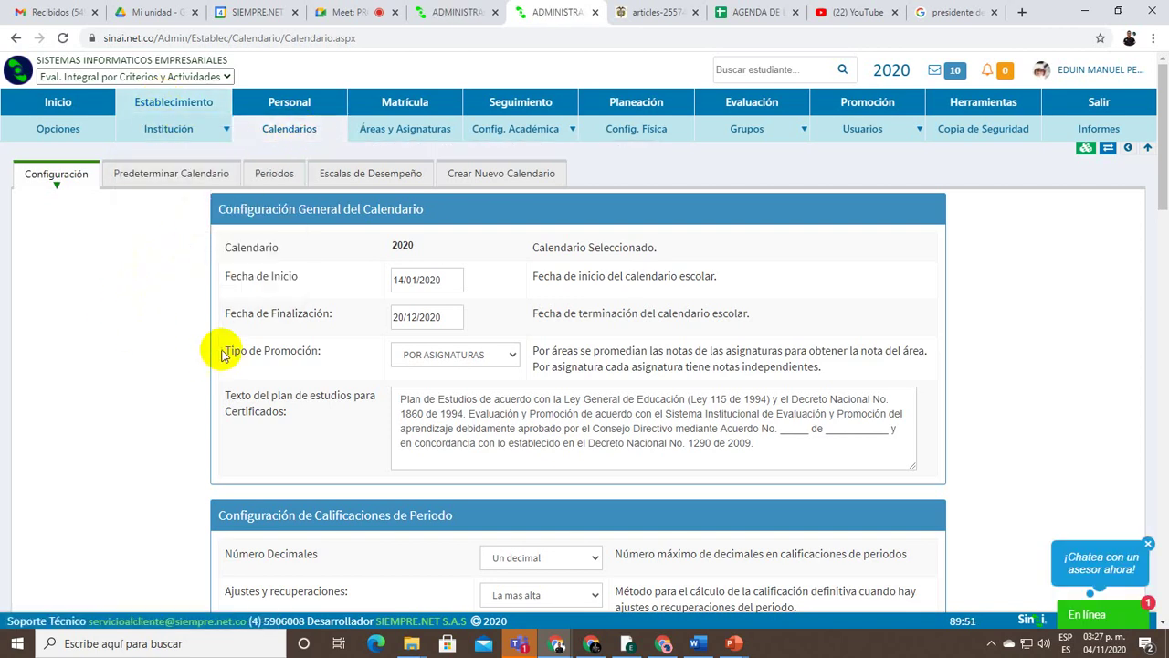
left_click_drag(223, 350, 329, 352)
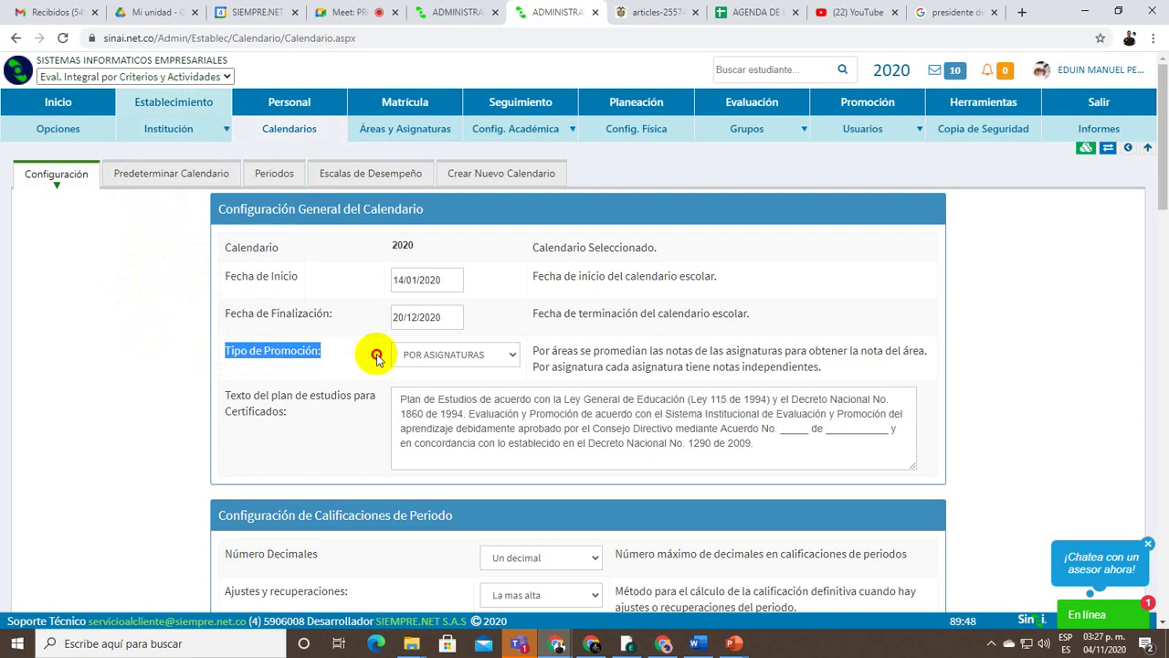
left_click(375, 343)
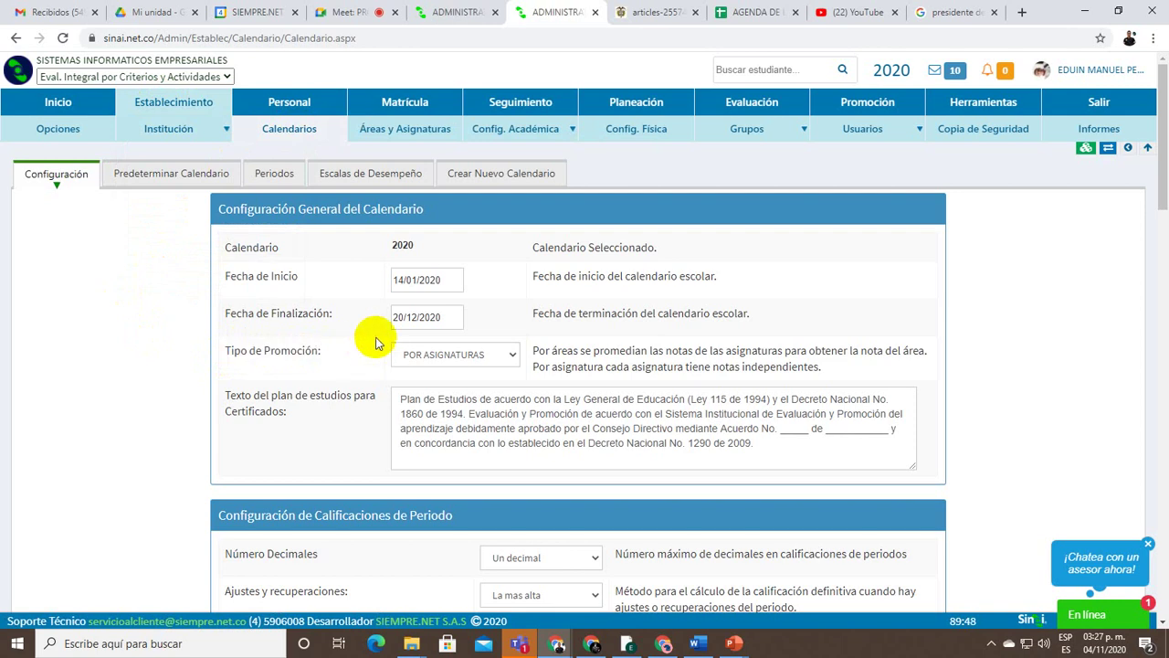
left_click(508, 356)
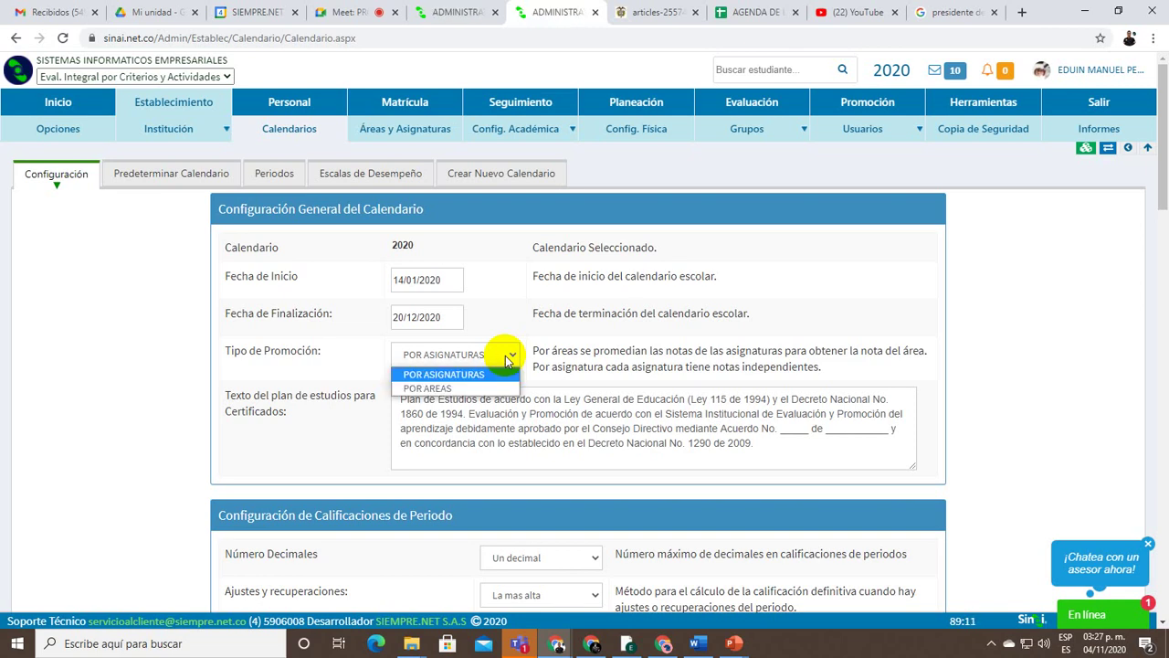
left_click(555, 342)
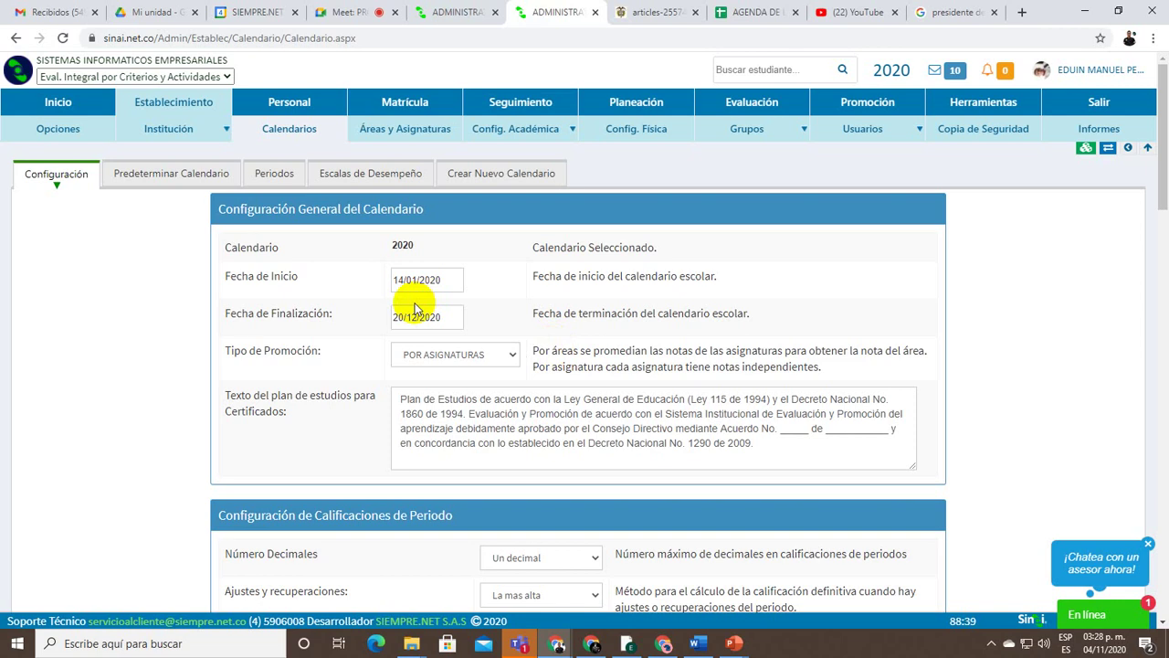
Set the Tipo de Promoción of the 2020 calendar to POR AREAS and highlight the setting and its explanation
left_click(450, 354)
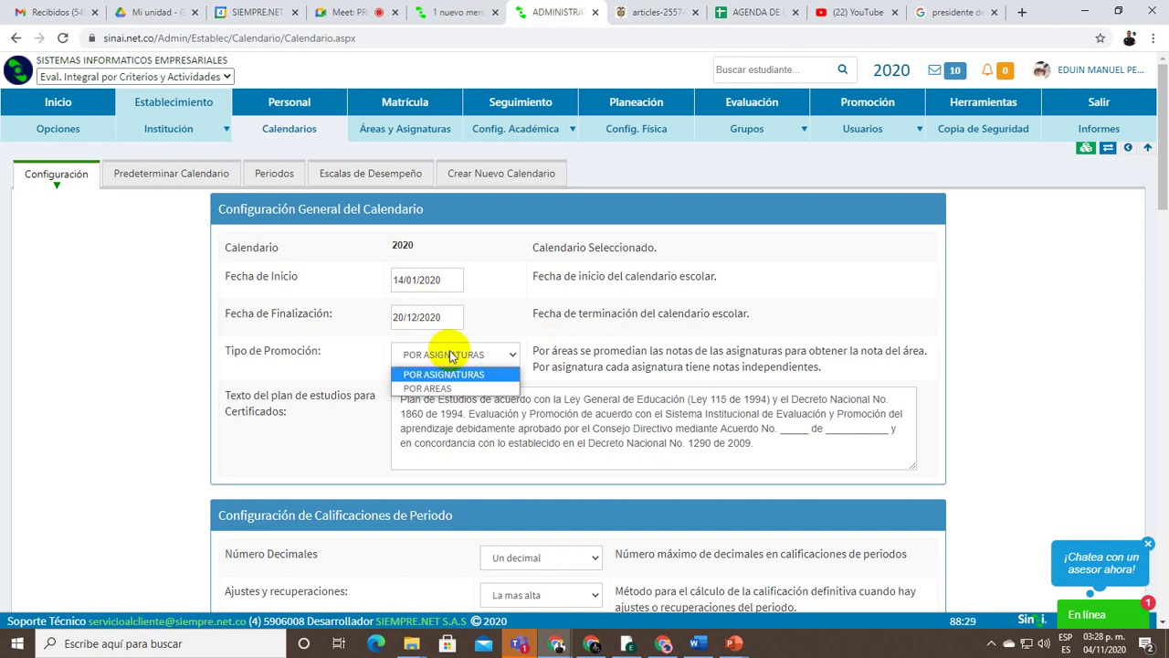
left_click(451, 387)
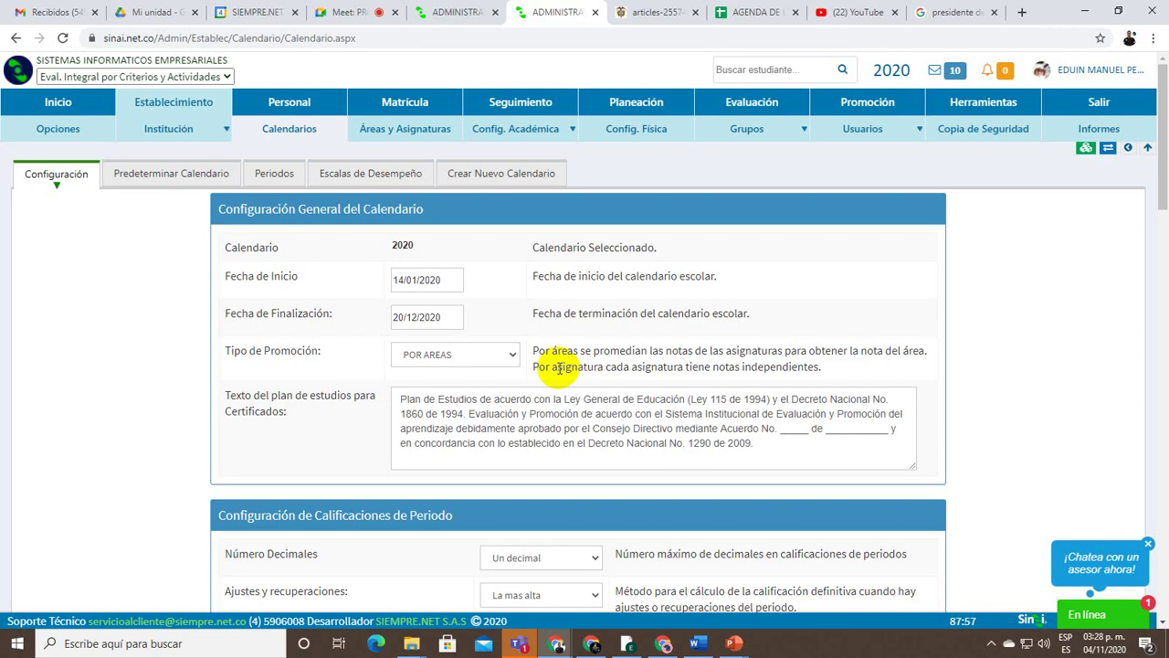
left_click_drag(221, 352, 423, 356)
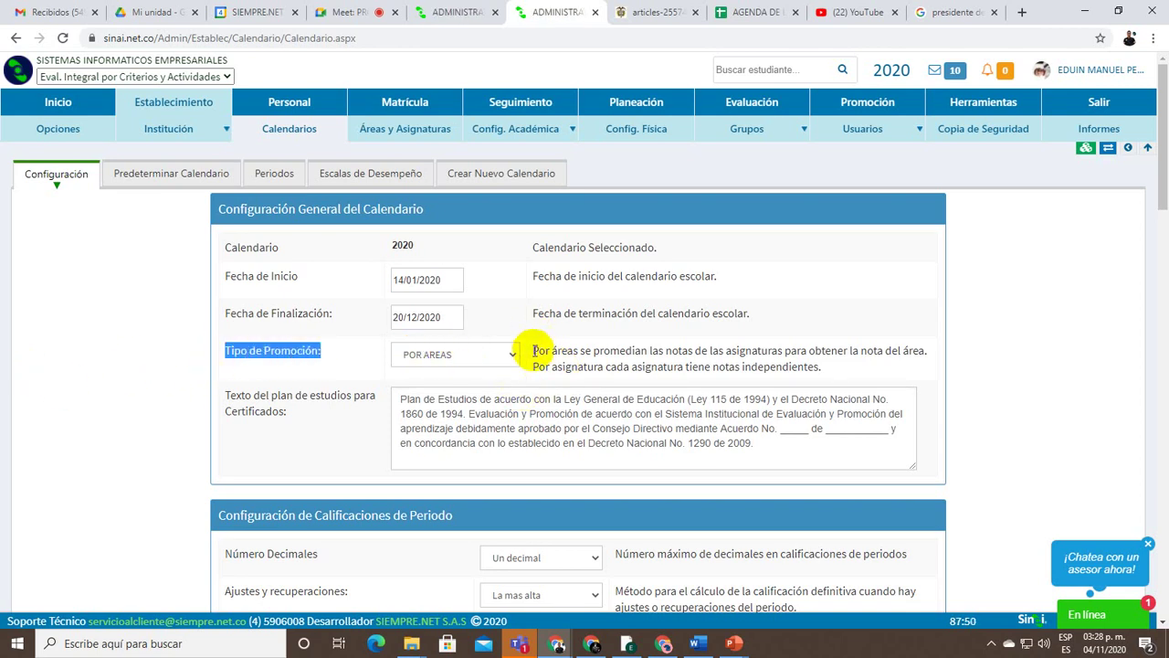
left_click_drag(535, 350, 591, 372)
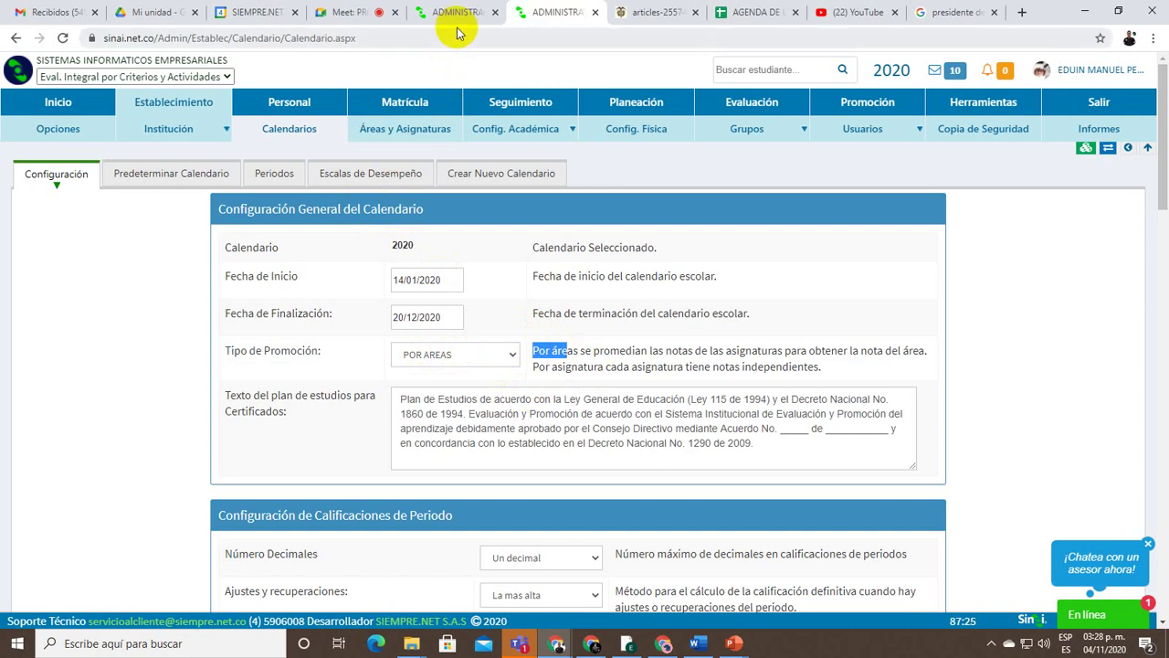
Open Asignación Académica under Personal and temporarily mark the Personal module, the Asignación Académica option and the Grupo selector on screen
left_click(293, 104)
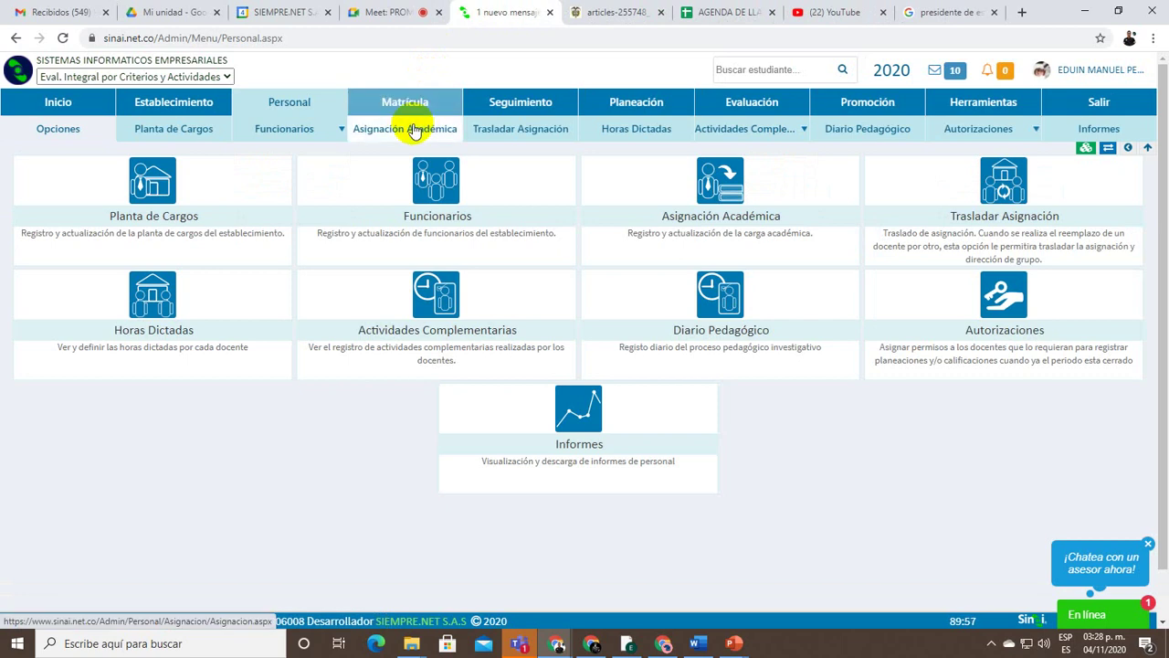
left_click(444, 136)
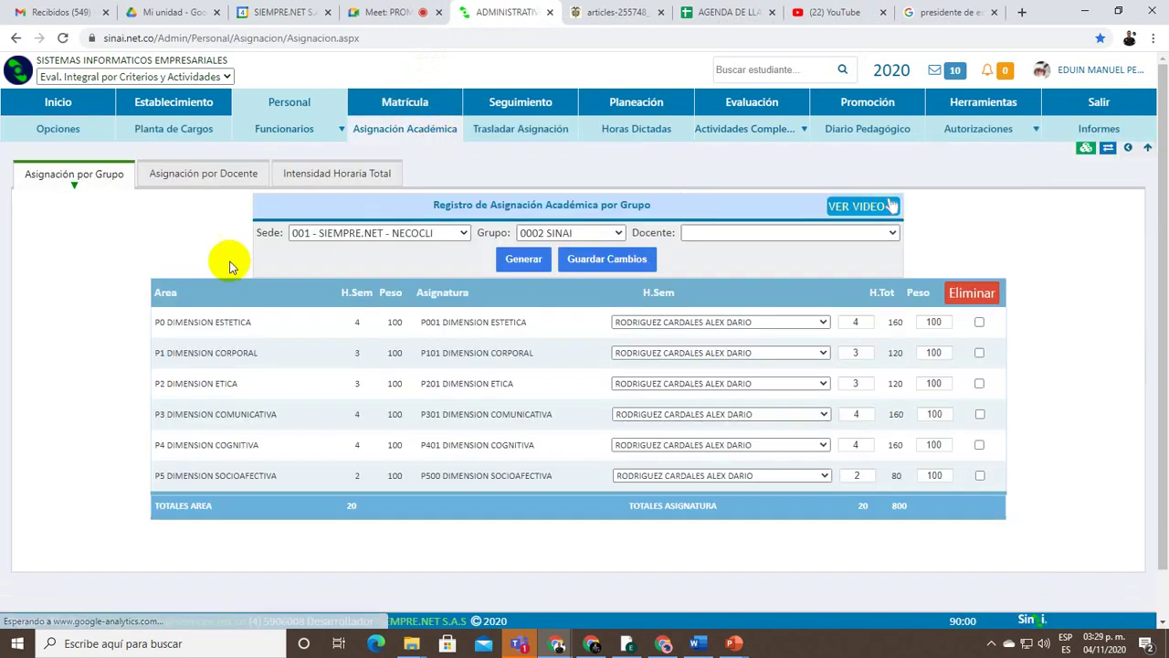
key("ctrl+shift+s")
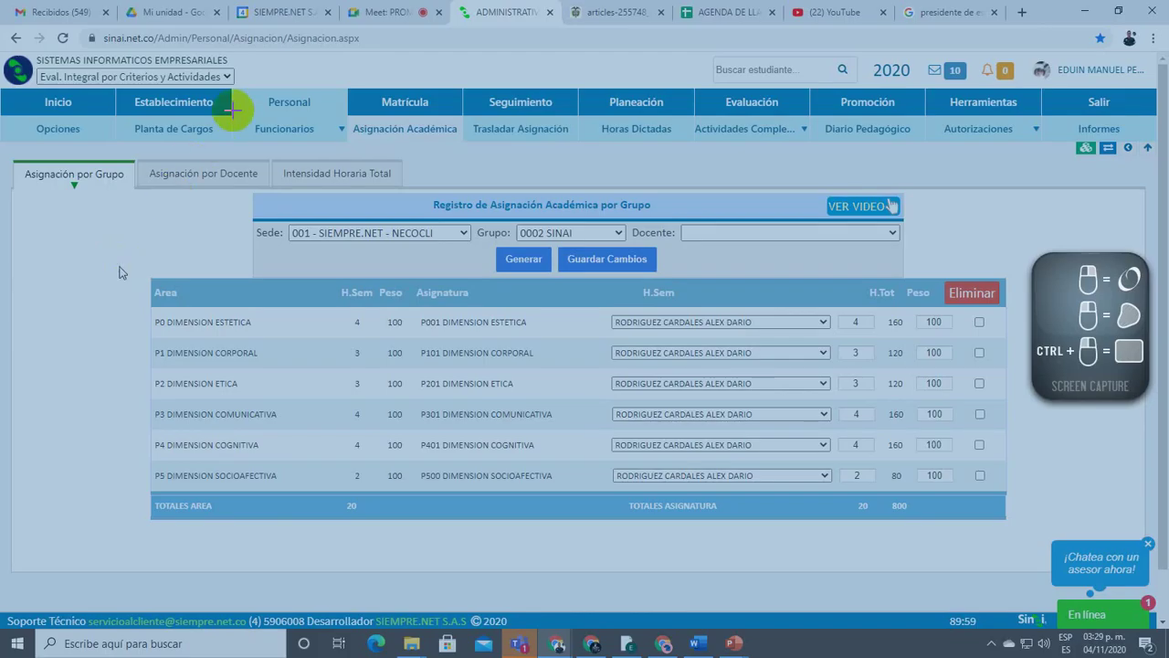
mouse_move(230, 90)
left_mouse_down()
mouse_move(345, 105)
mouse_move(343, 116)
mouse_move(465, 145)
left_mouse_up()
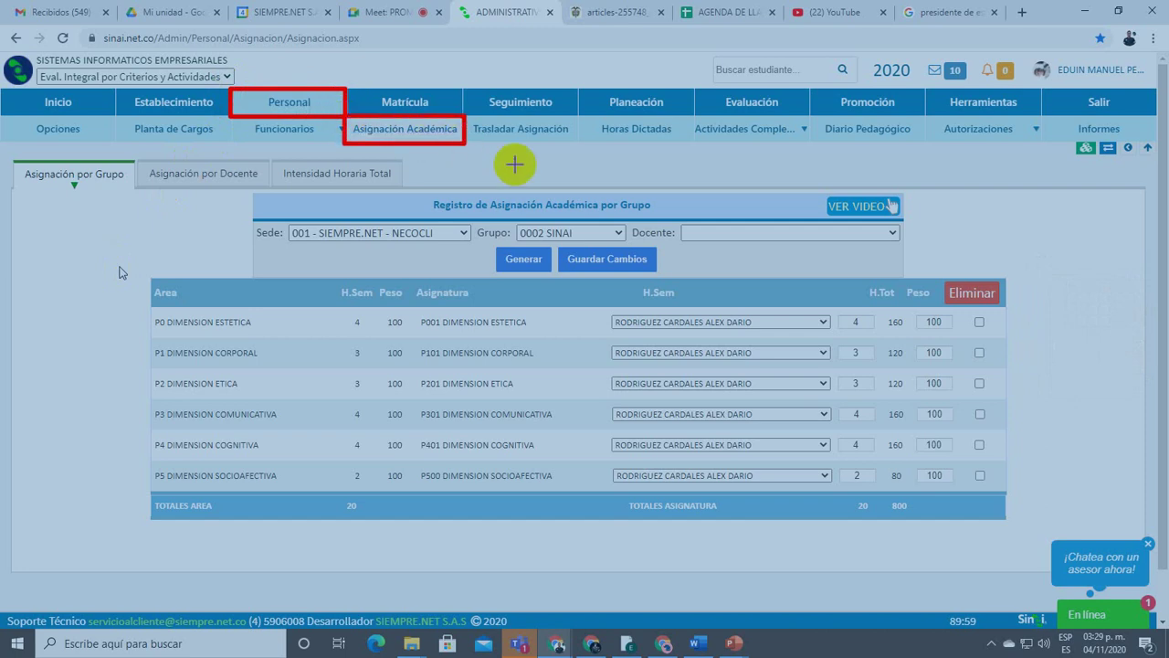
left_click(253, 234)
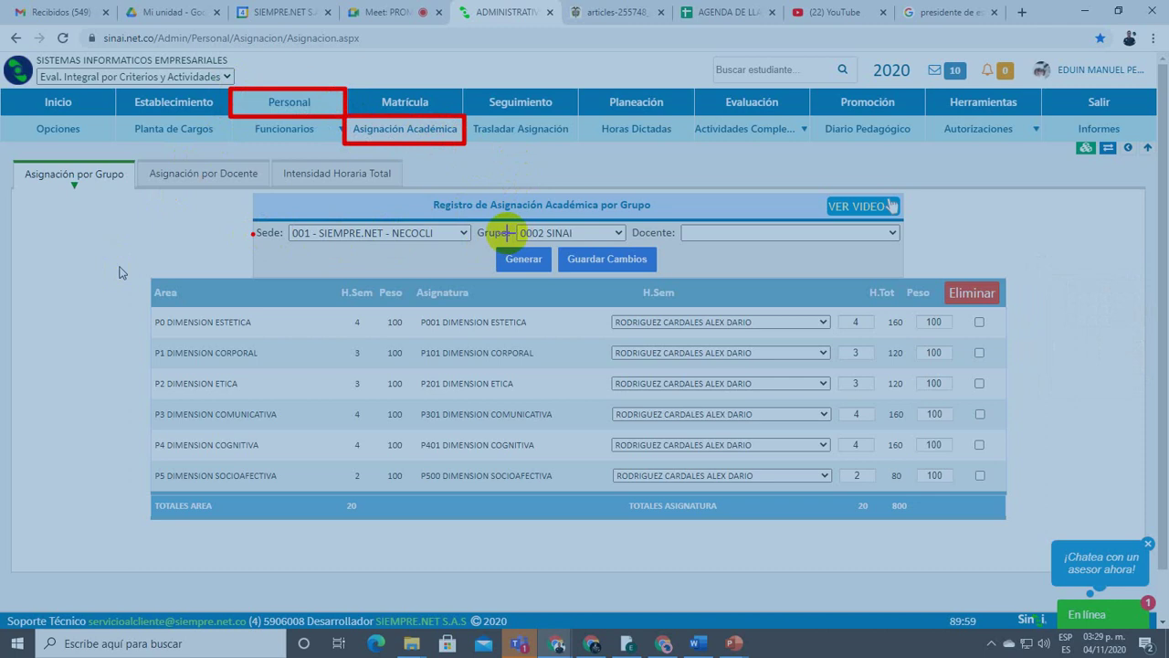
left_click(474, 233)
mouse_move(518, 224)
left_mouse_down()
mouse_move(639, 236)
mouse_move(627, 248)
left_mouse_up()
key("Escape")
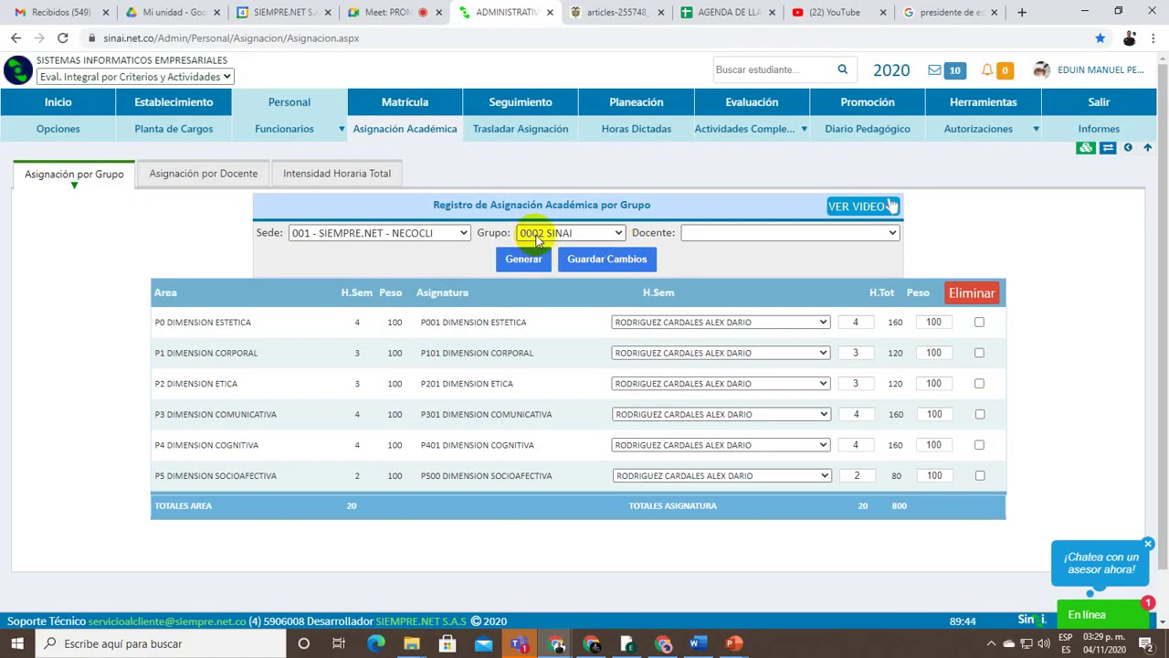
Show the academic assignment of group 0401 SINAI at the main site and review its areas and subjects through the totals row
left_click(452, 234)
left_click(448, 232)
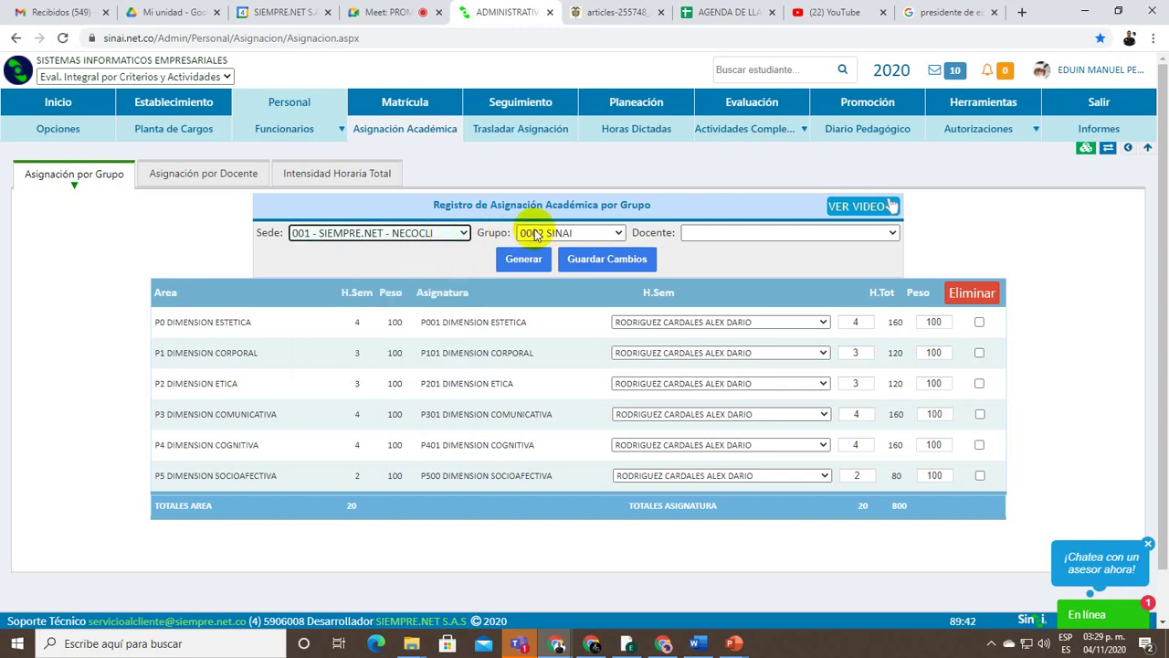
left_click(592, 233)
left_click(579, 455)
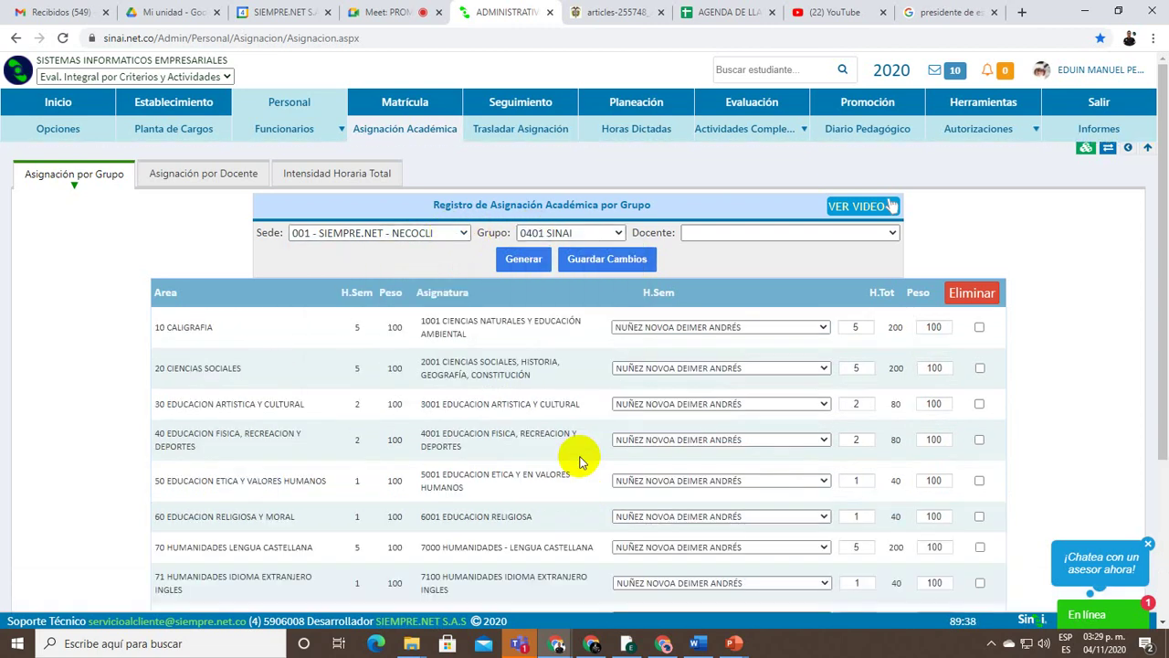
scroll(575, 457, "down", 1)
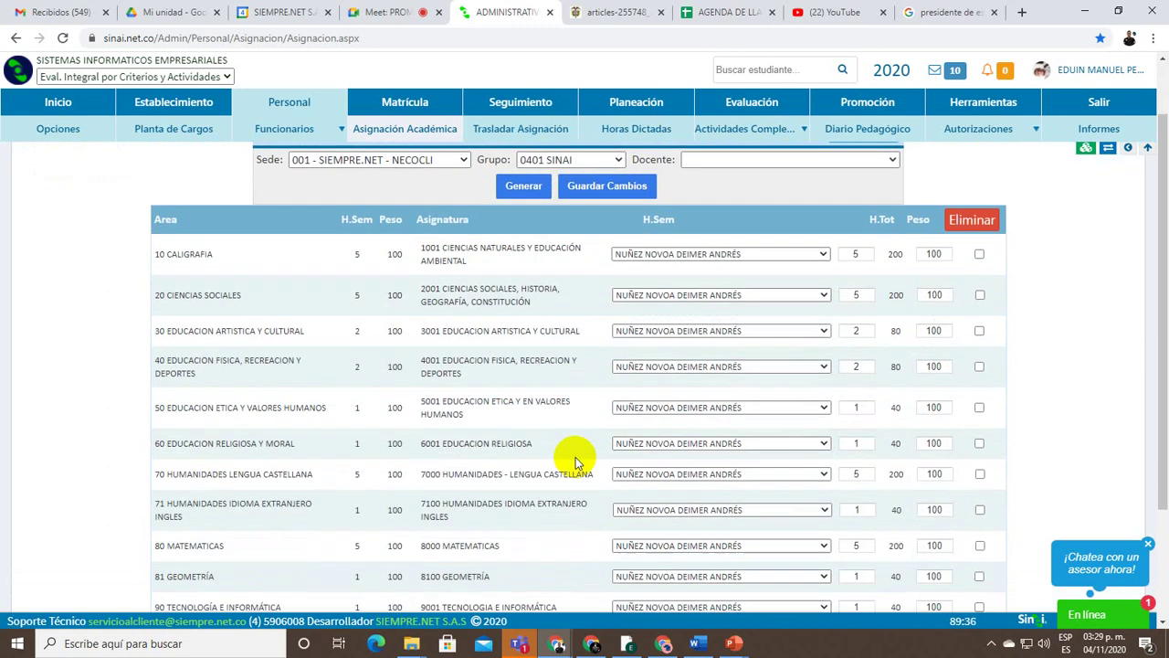
left_click_drag(1156, 249, 1165, 278)
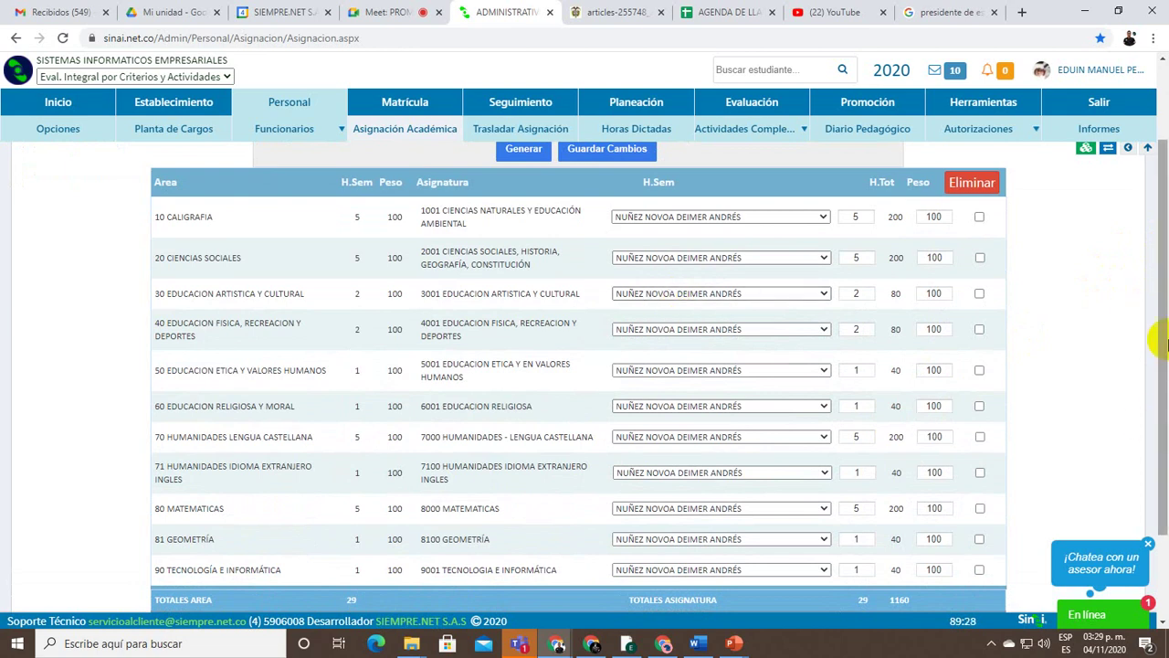
left_click_drag(1158, 307, 1165, 312)
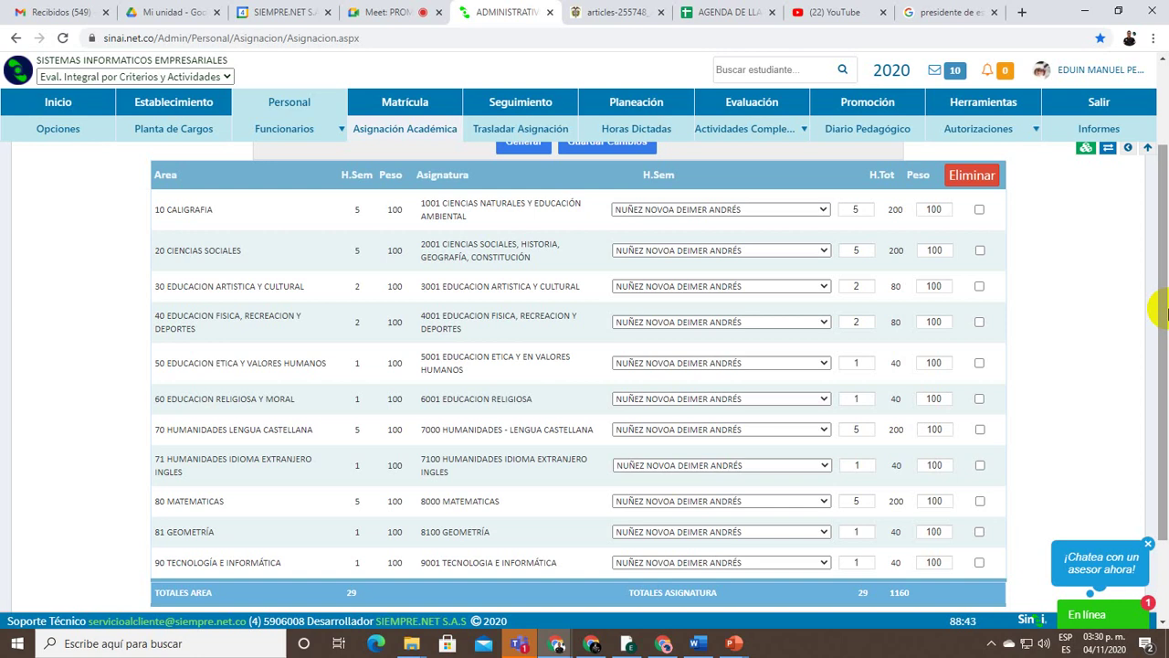
Temporarily mark the whole assignment table, the Asignatura column and the total weekly subject hours on screen
key("ctrl")
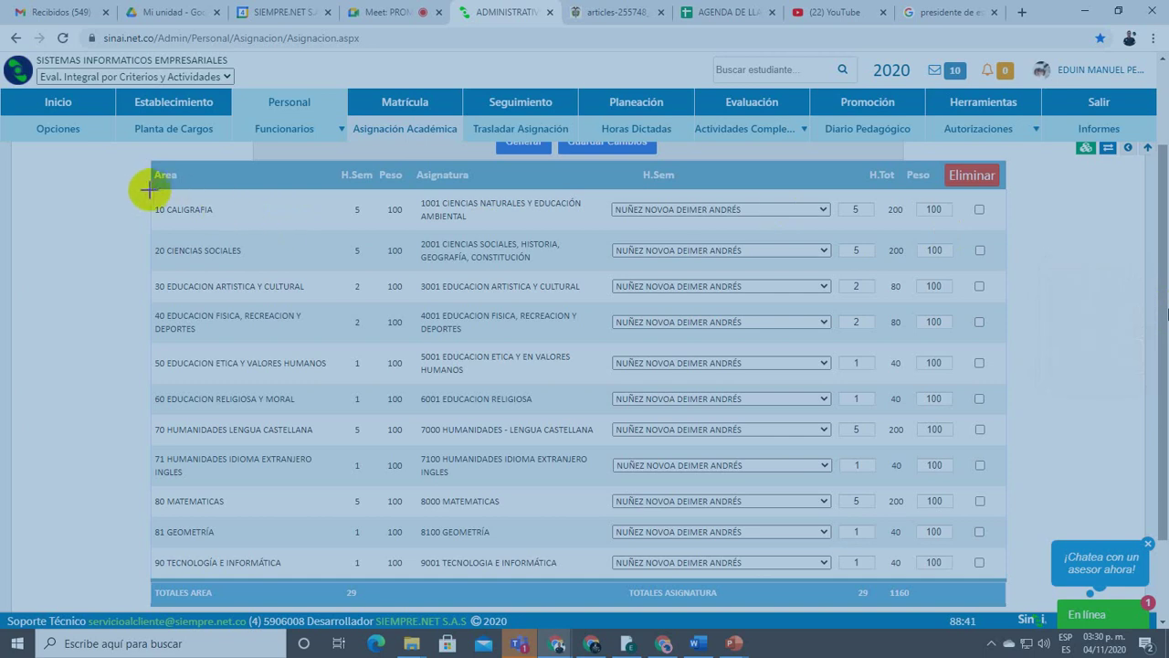
left_click_drag(148, 188, 1001, 577)
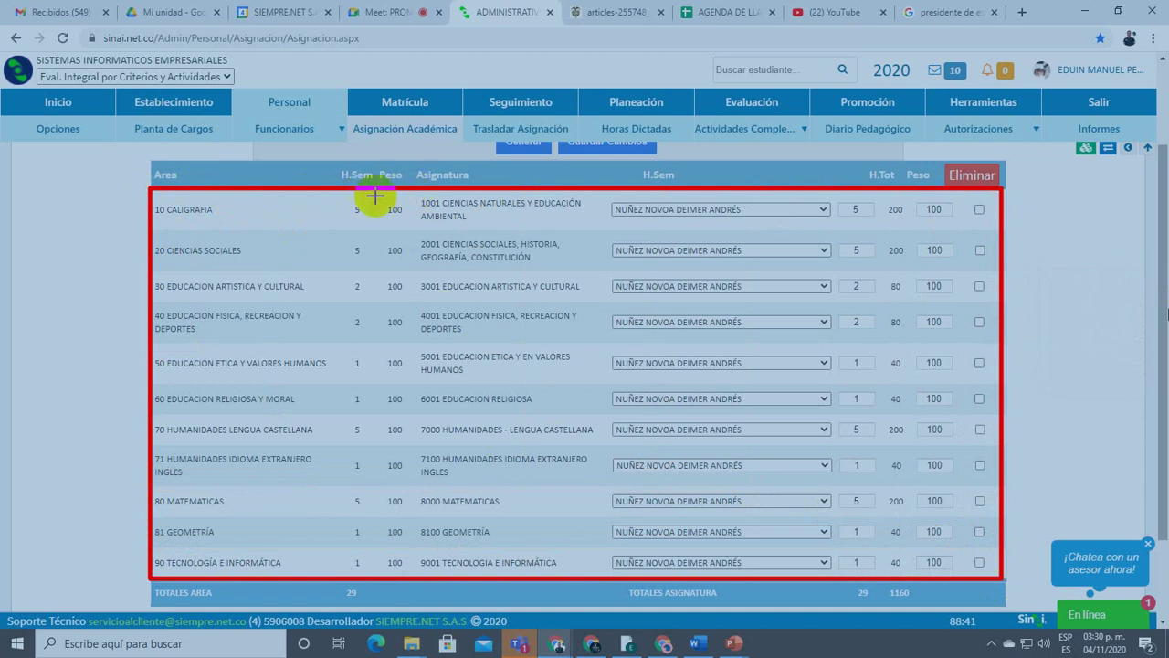
mouse_move(460, 416)
left_mouse_down()
mouse_move(575, 580)
mouse_move(602, 578)
left_mouse_up()
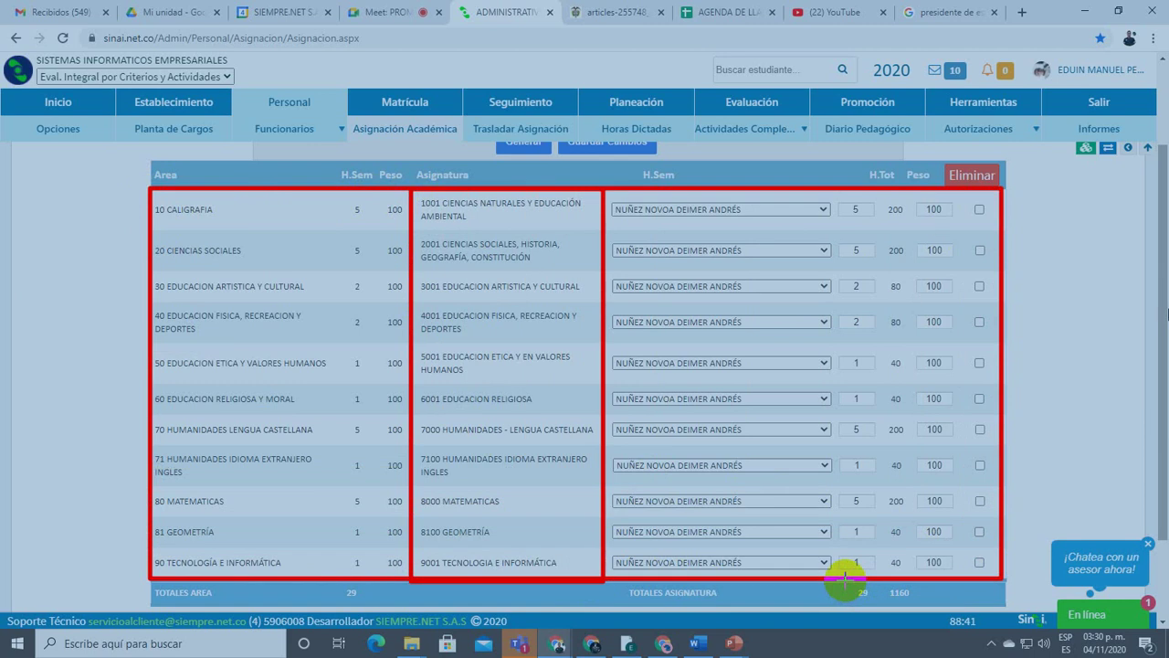
left_click_drag(845, 581, 879, 610)
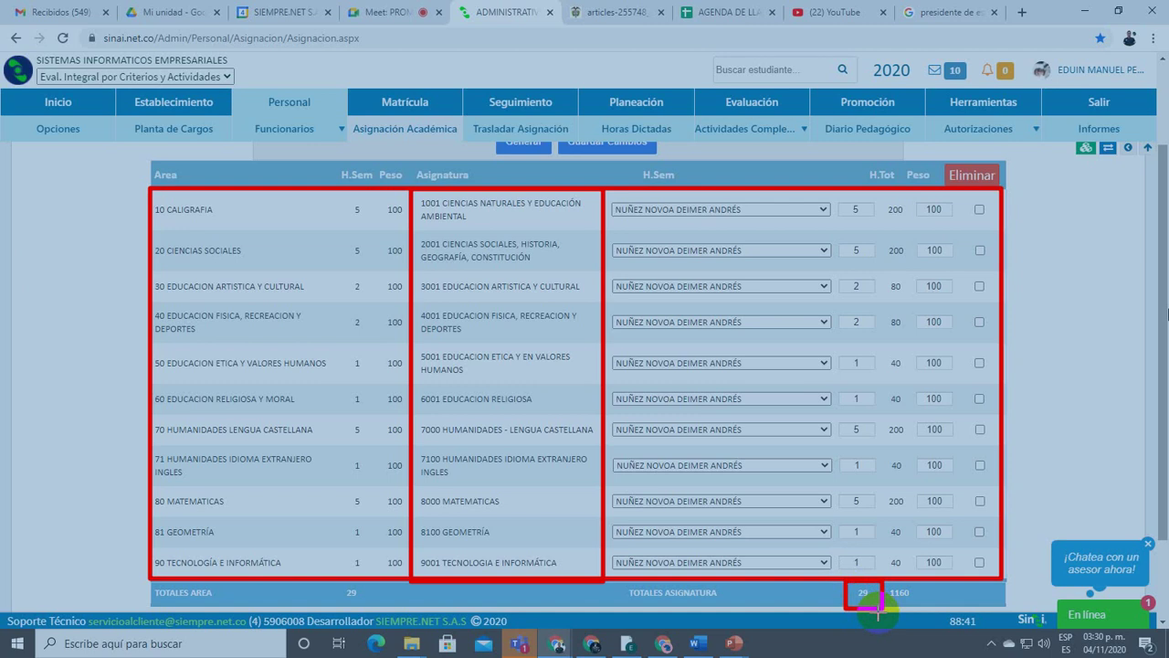
left_click_drag(878, 613, 881, 608)
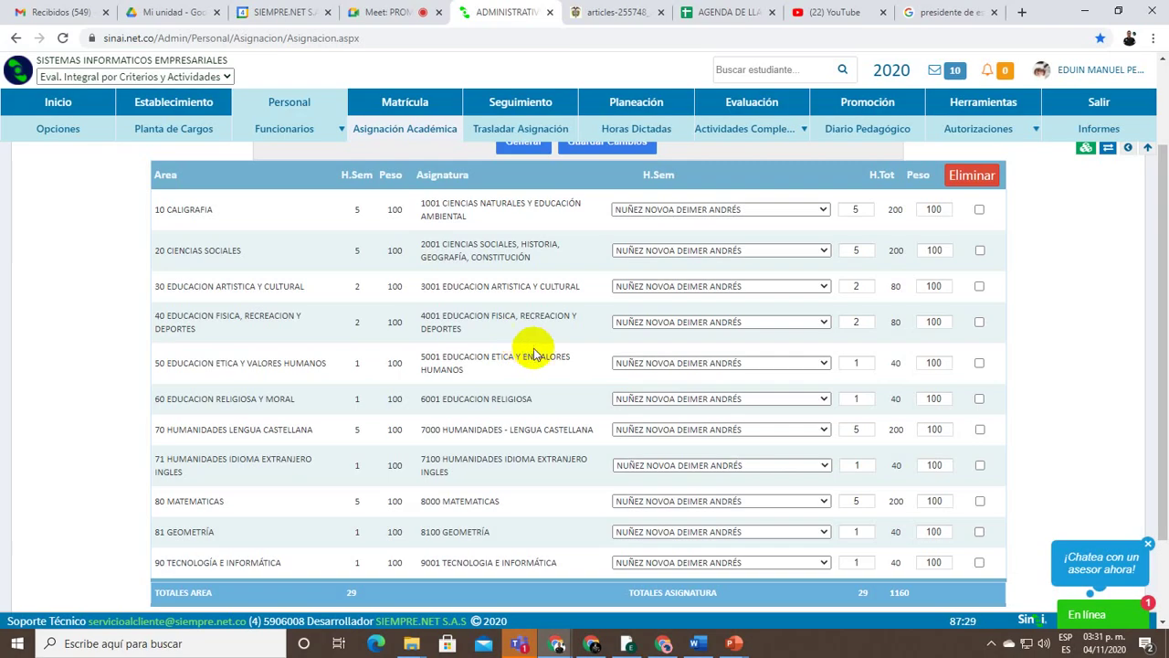
Review the weekly hours of the first two subjects in group 0401 SINAI and point out the Totales Asignatura hours
scroll(813, 521, "up", 2)
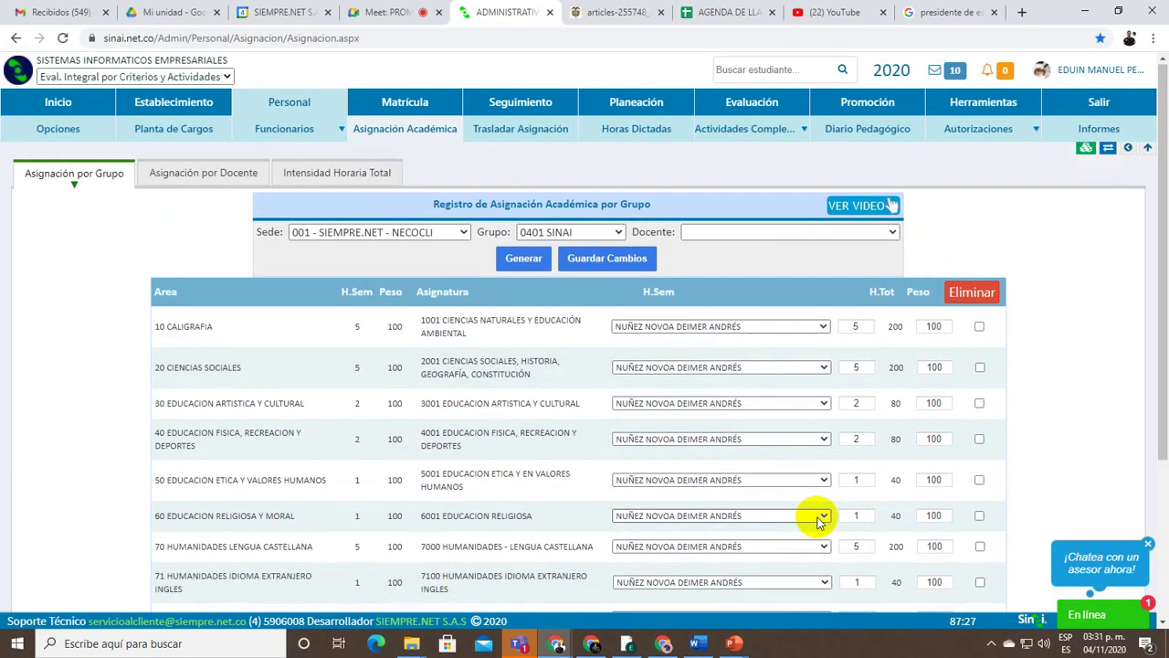
scroll(822, 511, "down", 1)
left_click(843, 254)
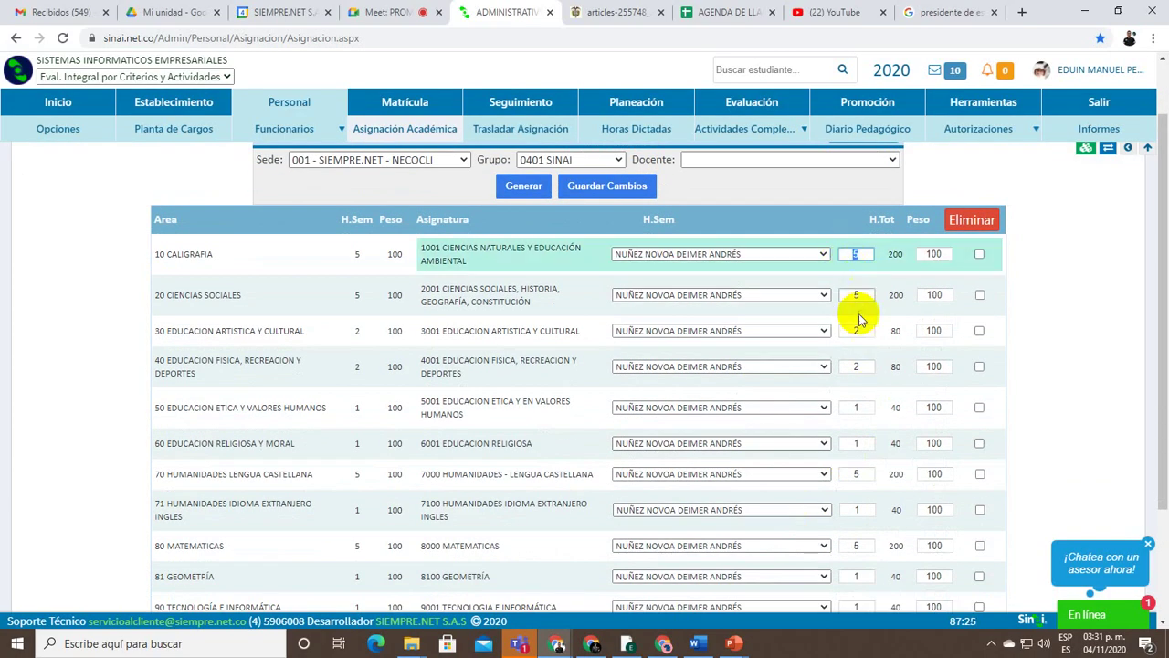
scroll(817, 510, "down", 1)
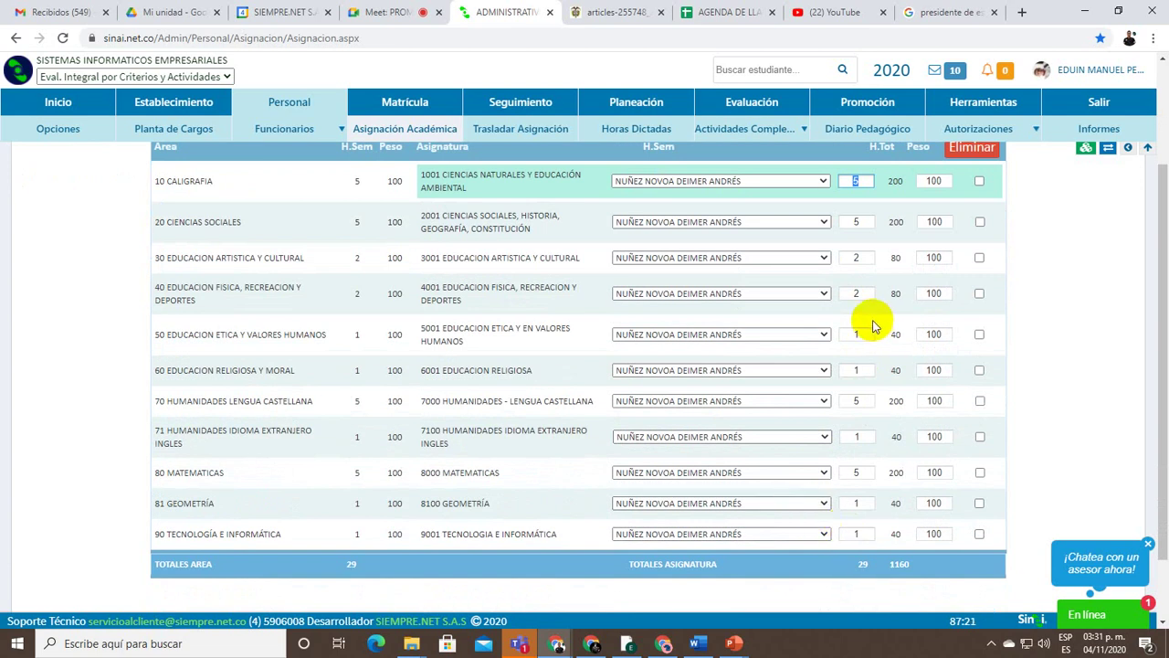
left_click(853, 222)
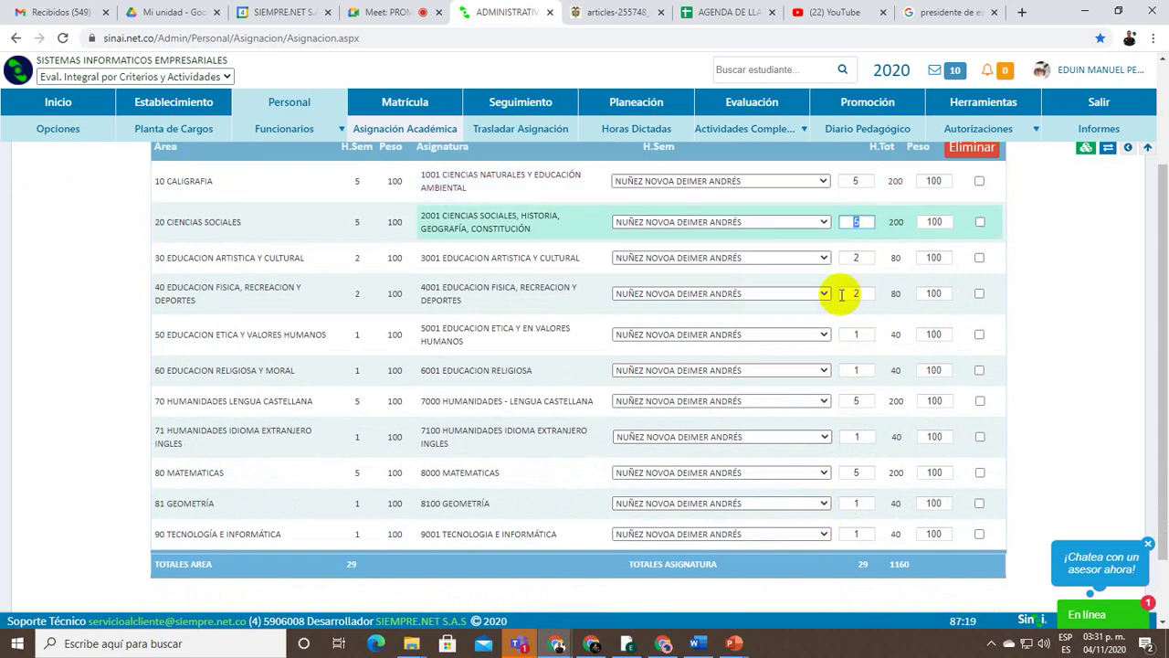
scroll(831, 288, "up", 2)
scroll(913, 502, "down", 3)
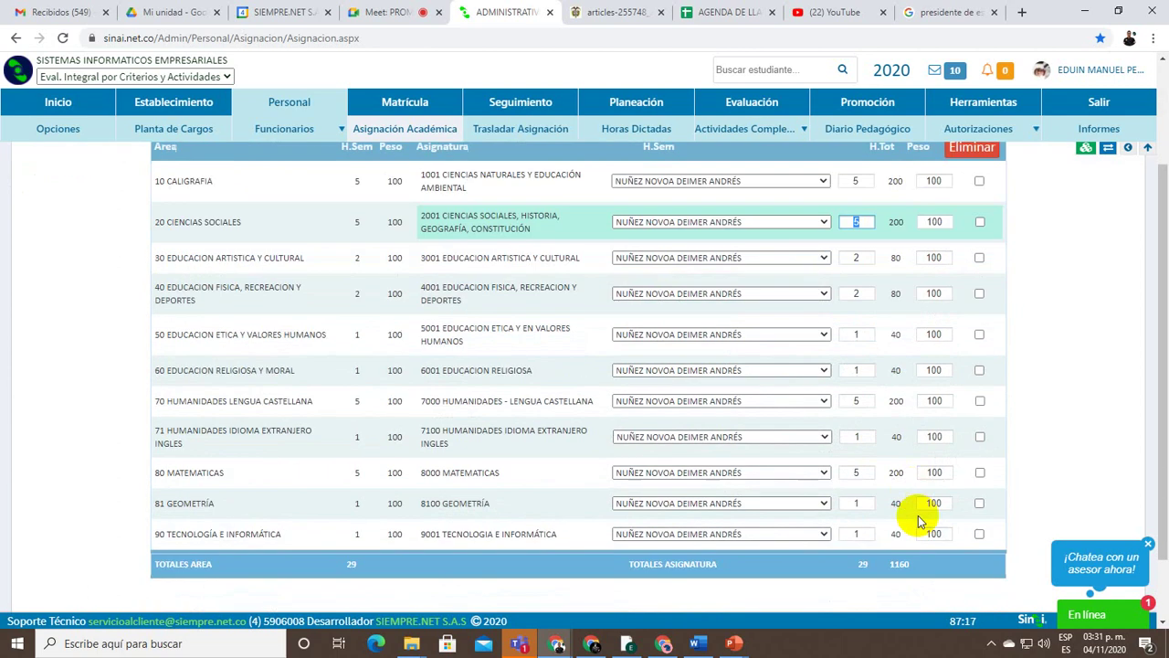
double_click(863, 491)
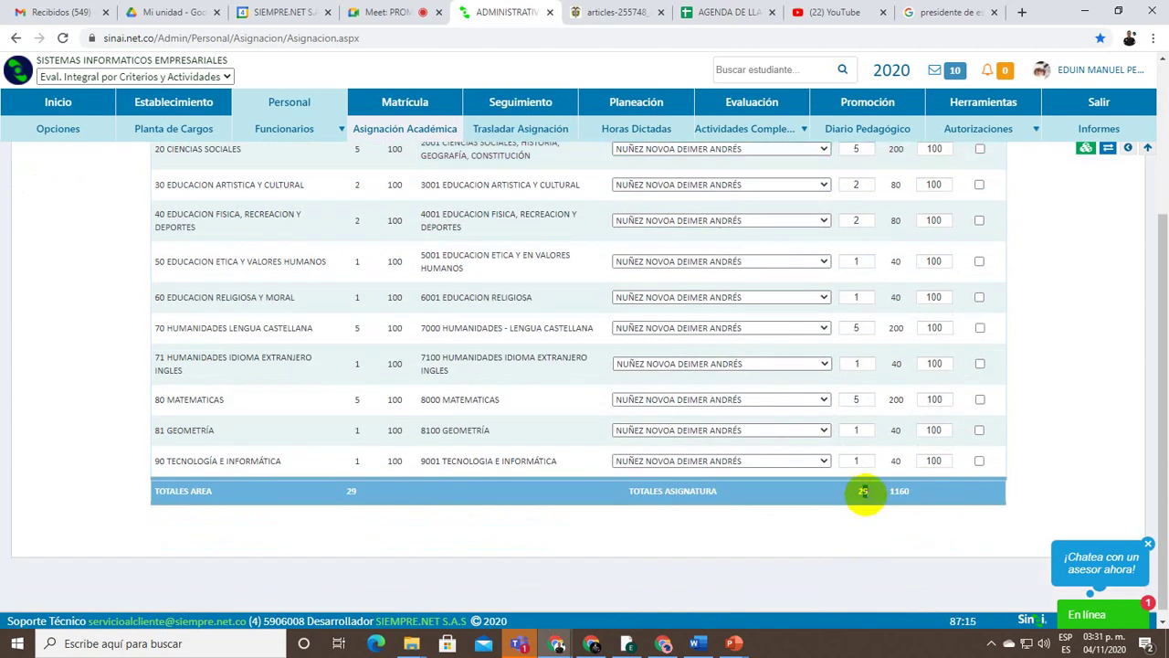
scroll(852, 533, "up", 3)
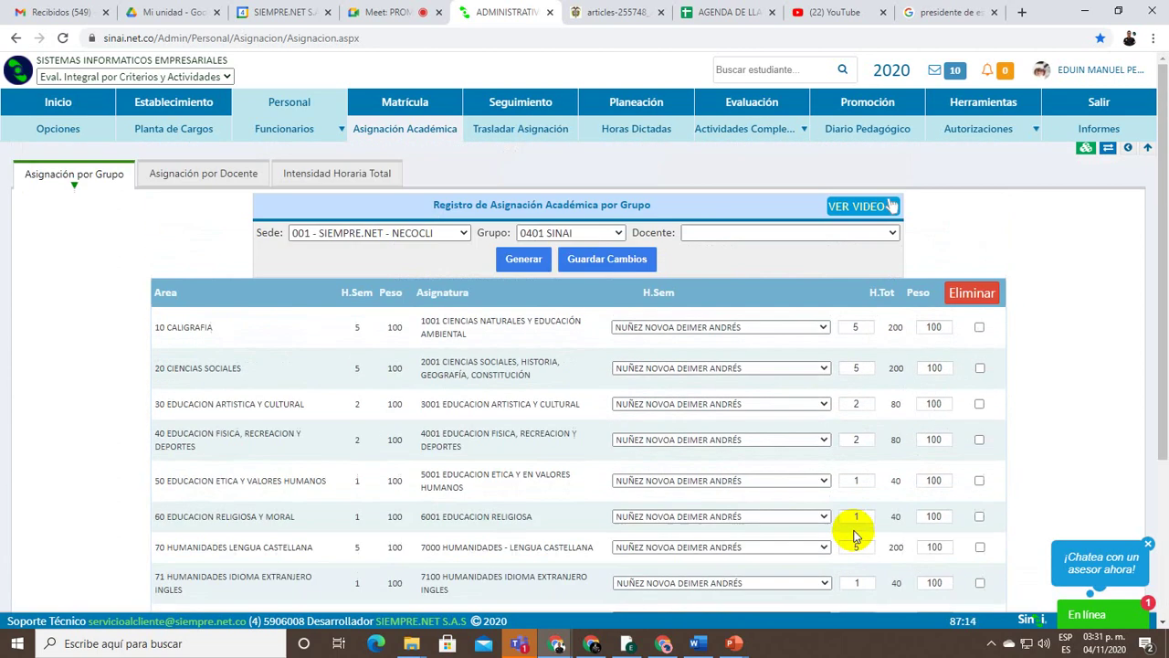
Point out the Peso values of the natural sciences, social sciences and artistic education subjects
left_click(930, 329)
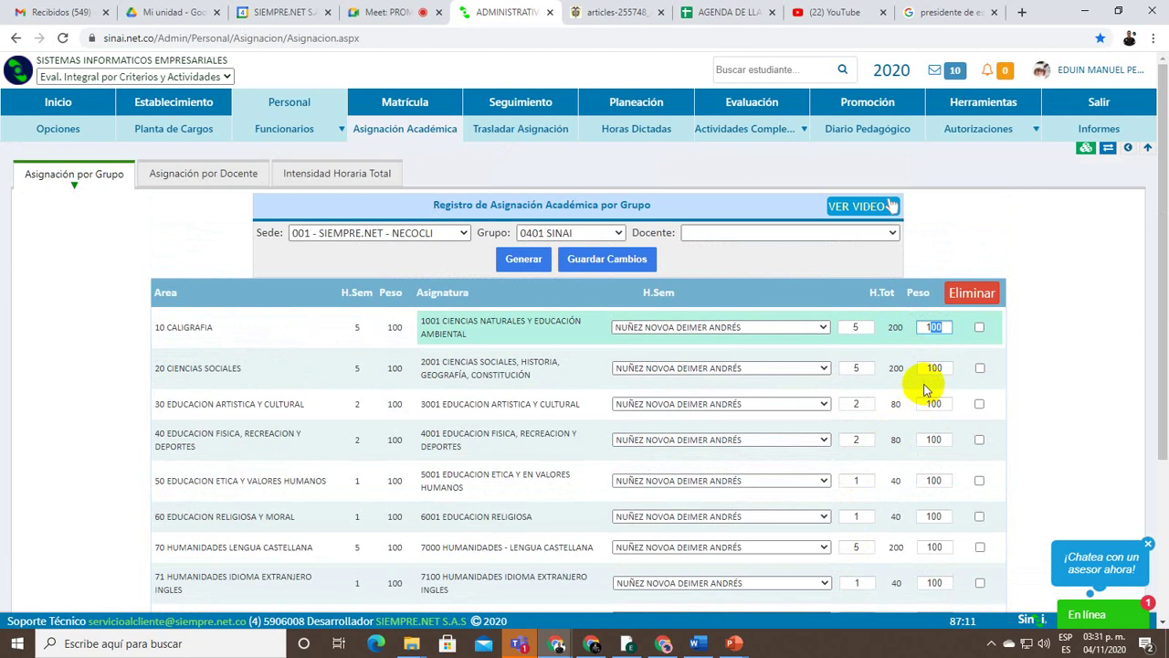
left_click(933, 365)
left_click(932, 403)
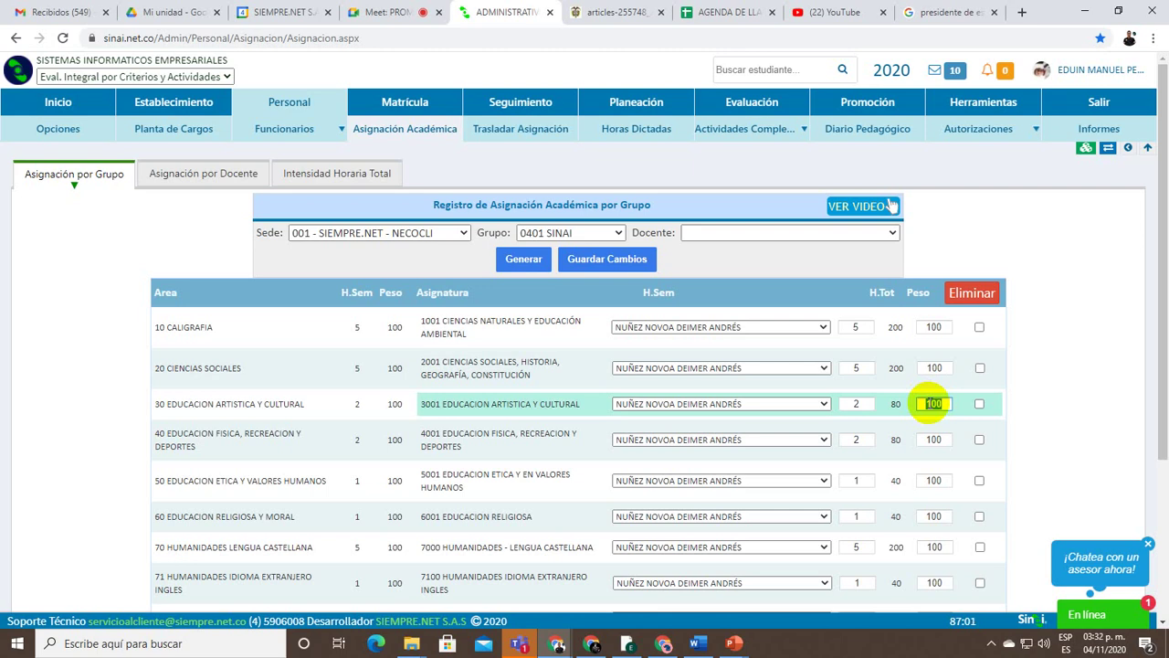
Switch to the Google Meet call, admit the two waiting participants, and return to the SINAI assignment page
left_click(393, 12)
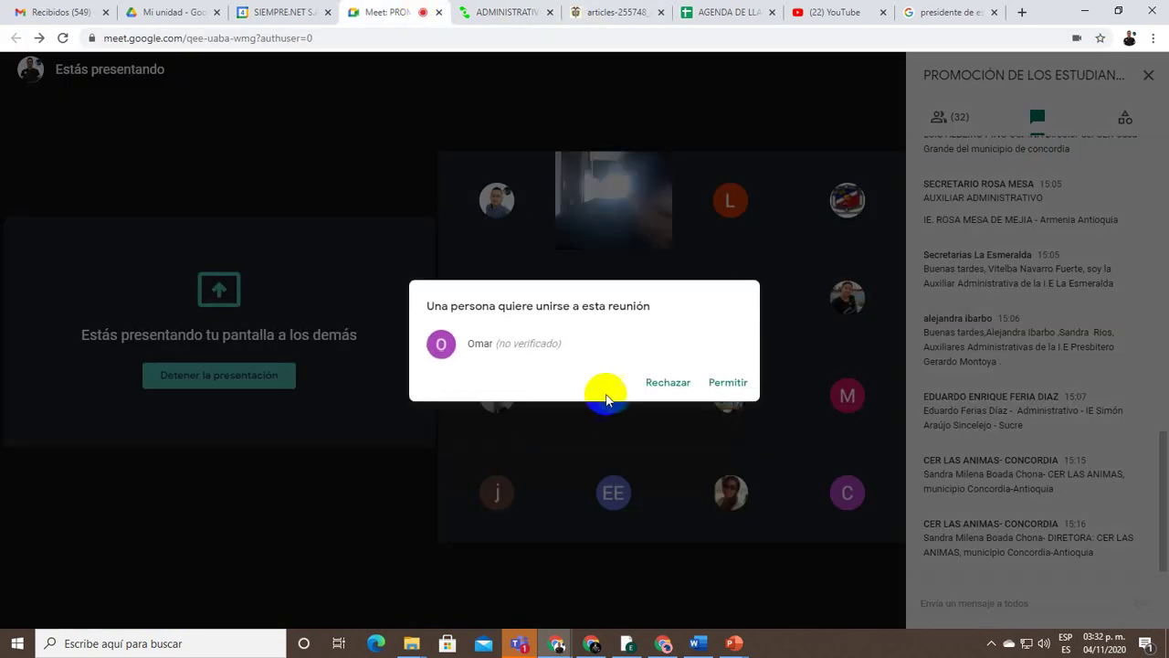
left_click(728, 382)
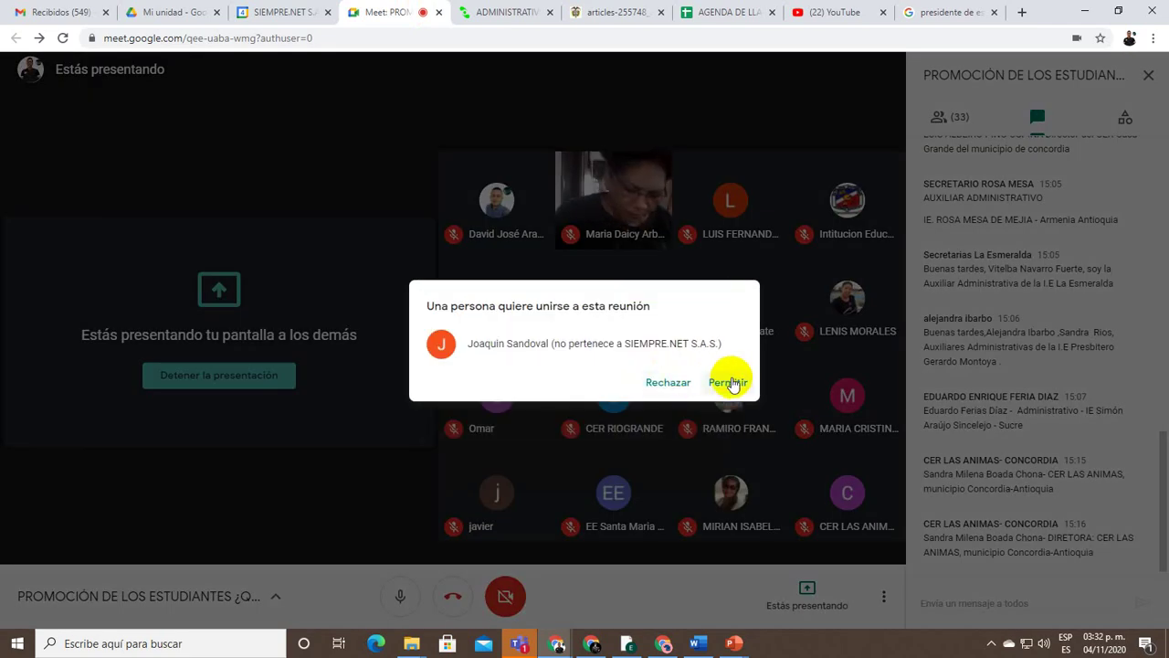
left_click(729, 382)
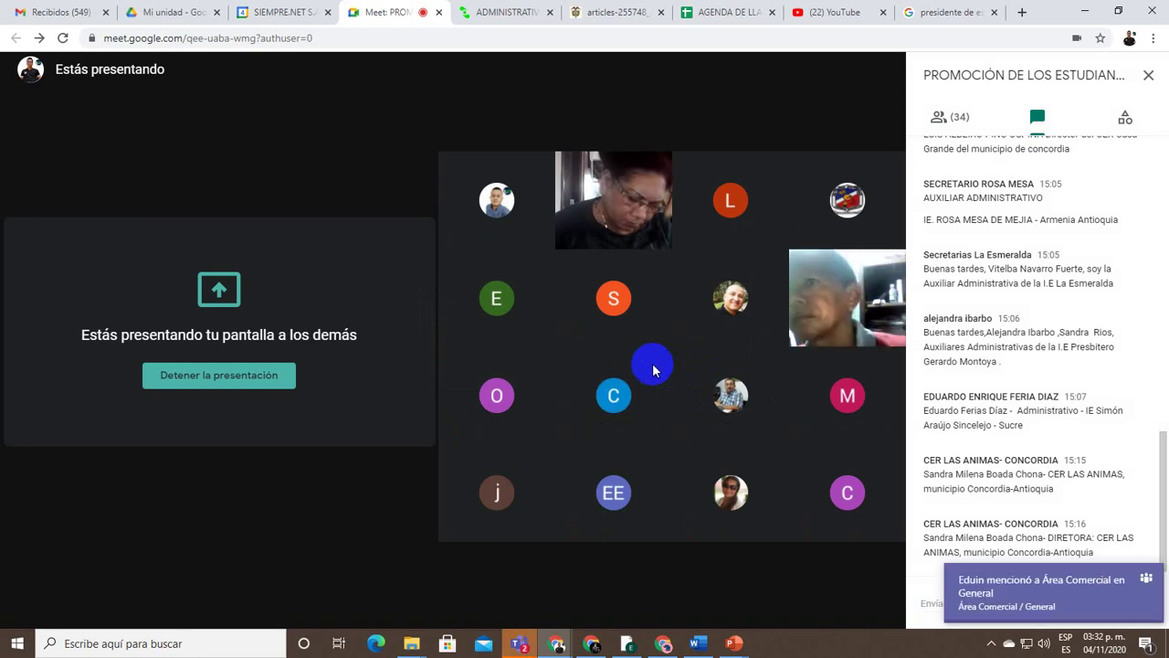
left_click(1129, 568)
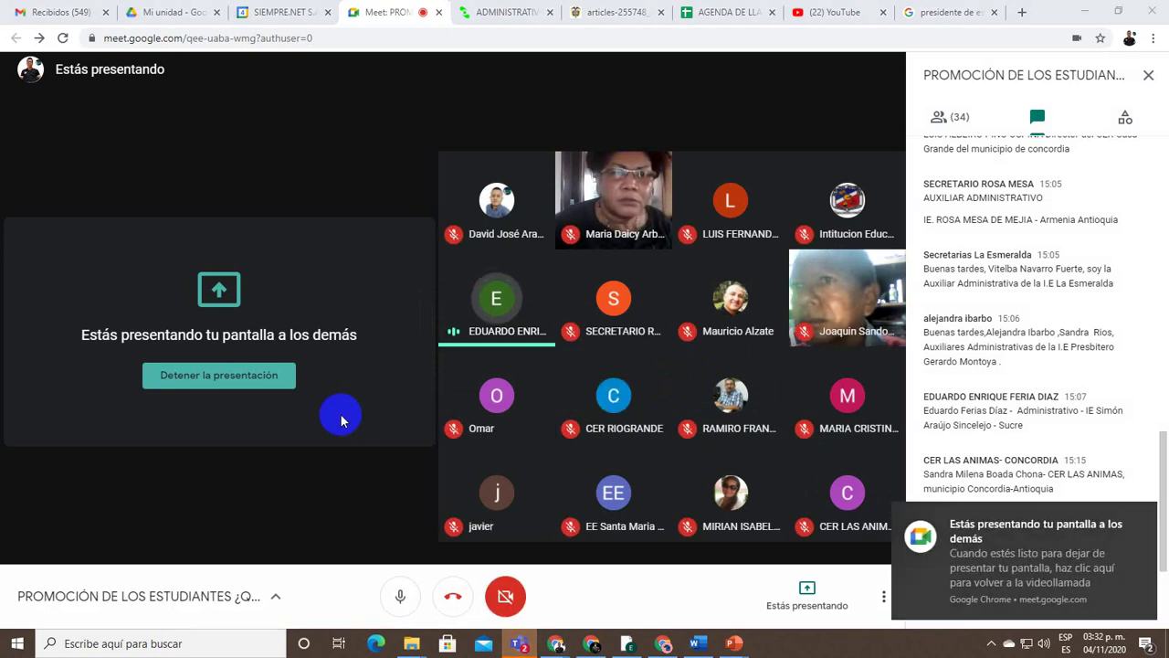
left_click(489, 13)
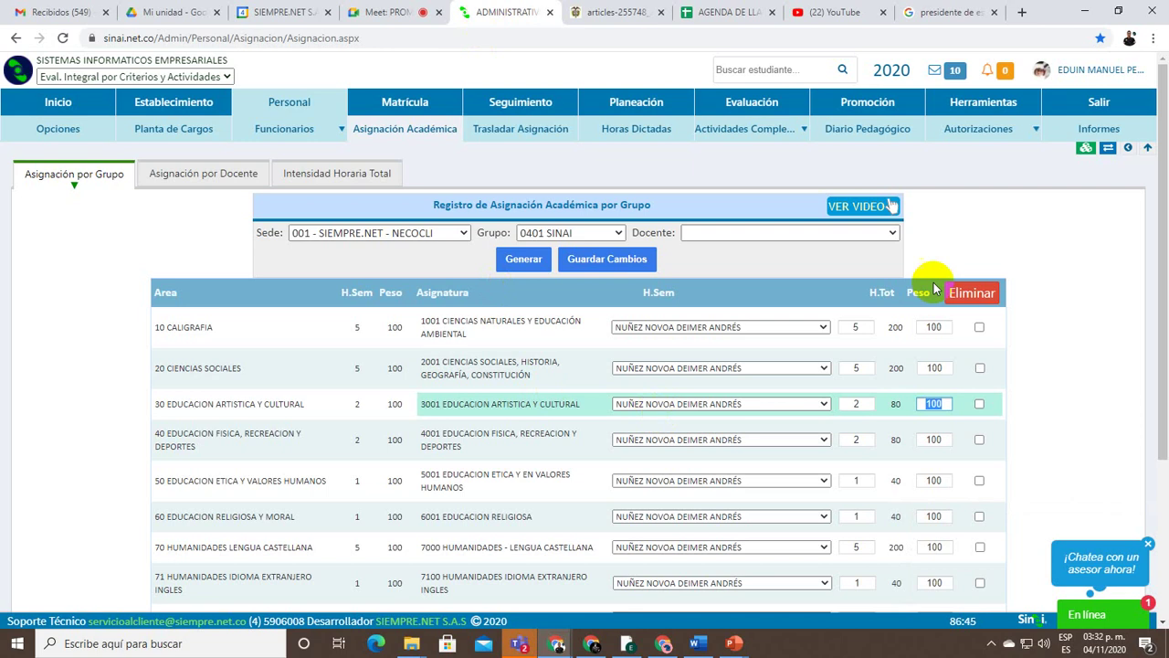
Return to the superuser home, search for "simon ara", and enter Institución Educativa Simon Araujo for 2020 as its Rector
left_click(1130, 149)
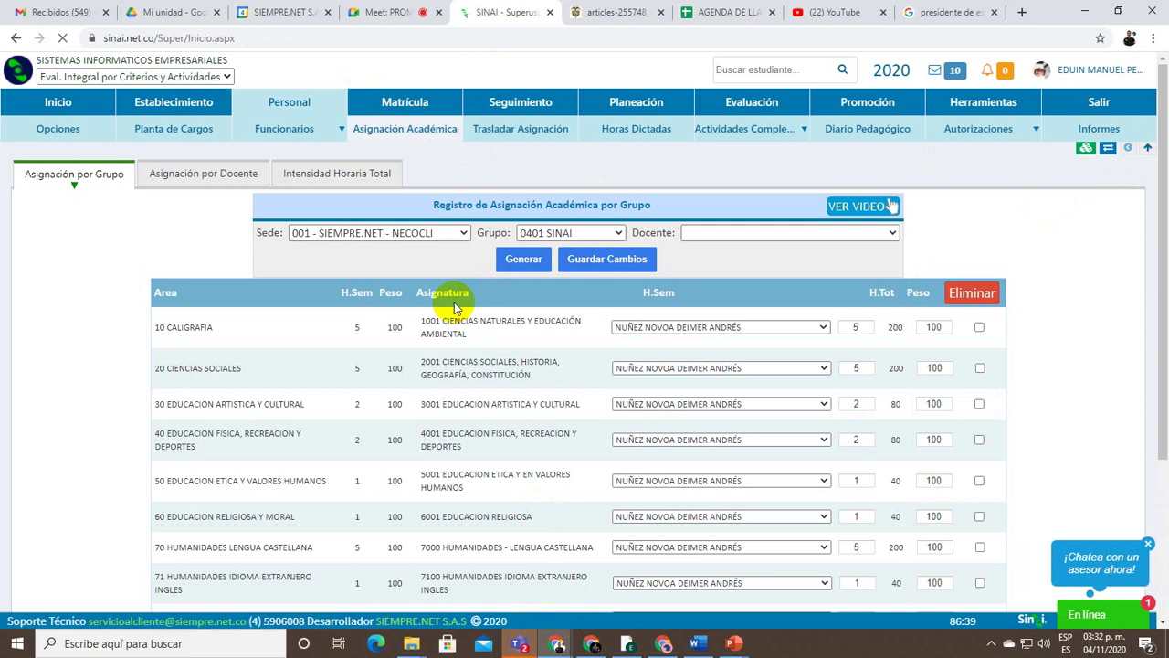
type("simon ara")
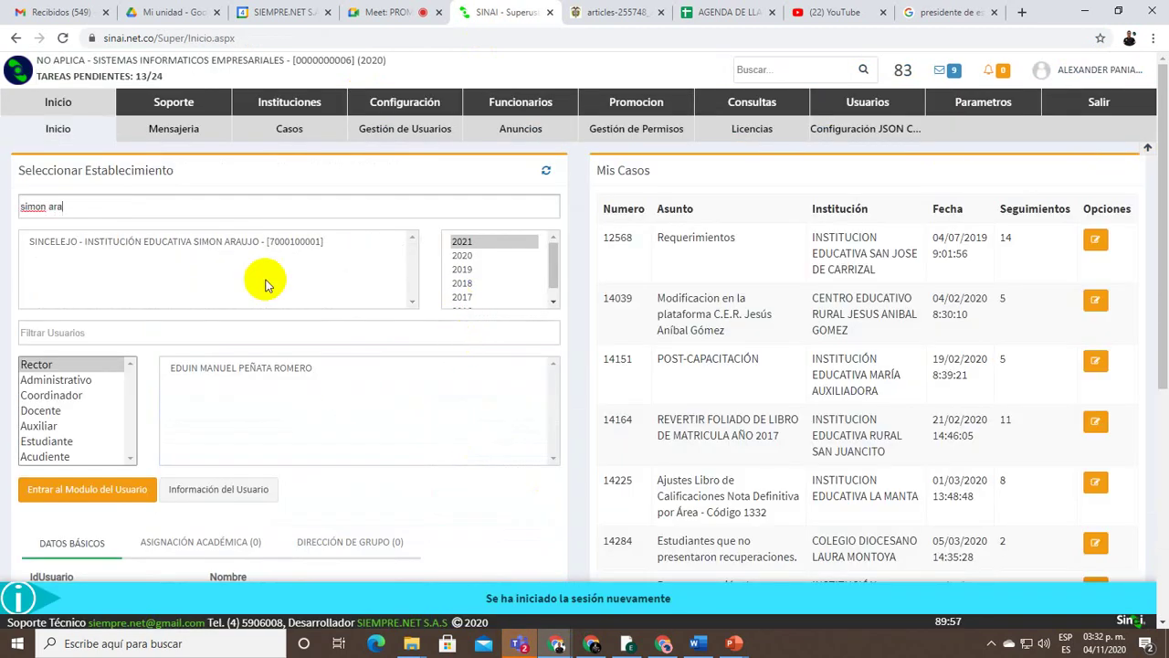
left_click(251, 240)
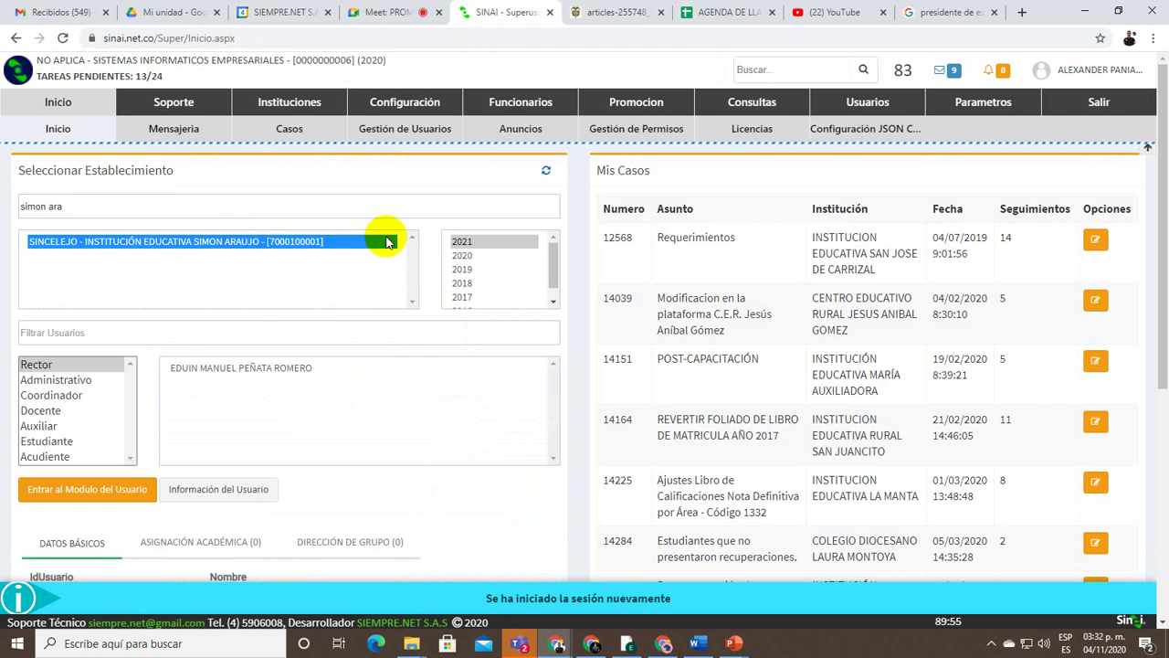
left_click(463, 256)
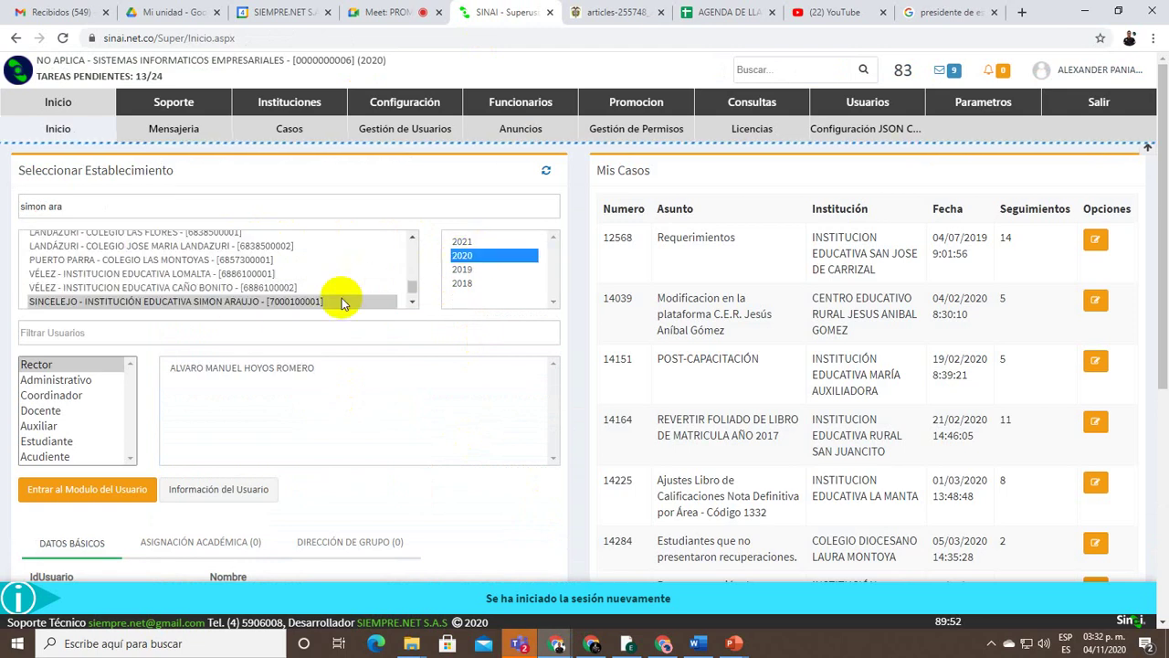
left_click(214, 367)
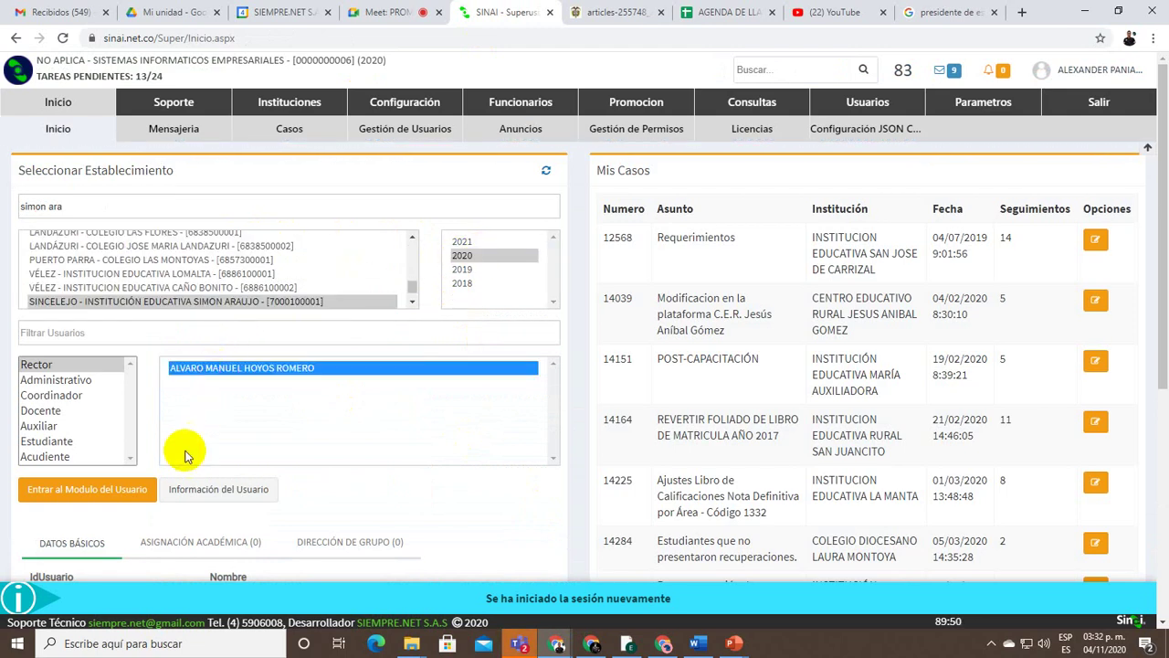
left_click(132, 497)
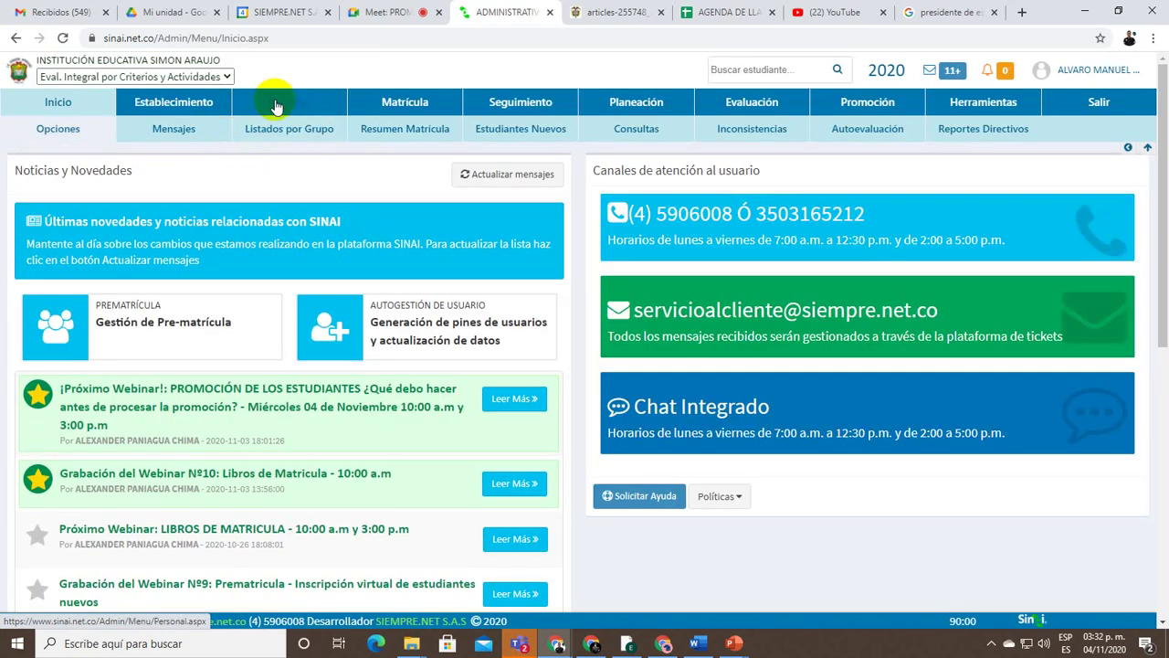
Postpone the webinar notice, open Asignación Académica under Personal, and review the areas and subjects of group 06AM
left_click(336, 100)
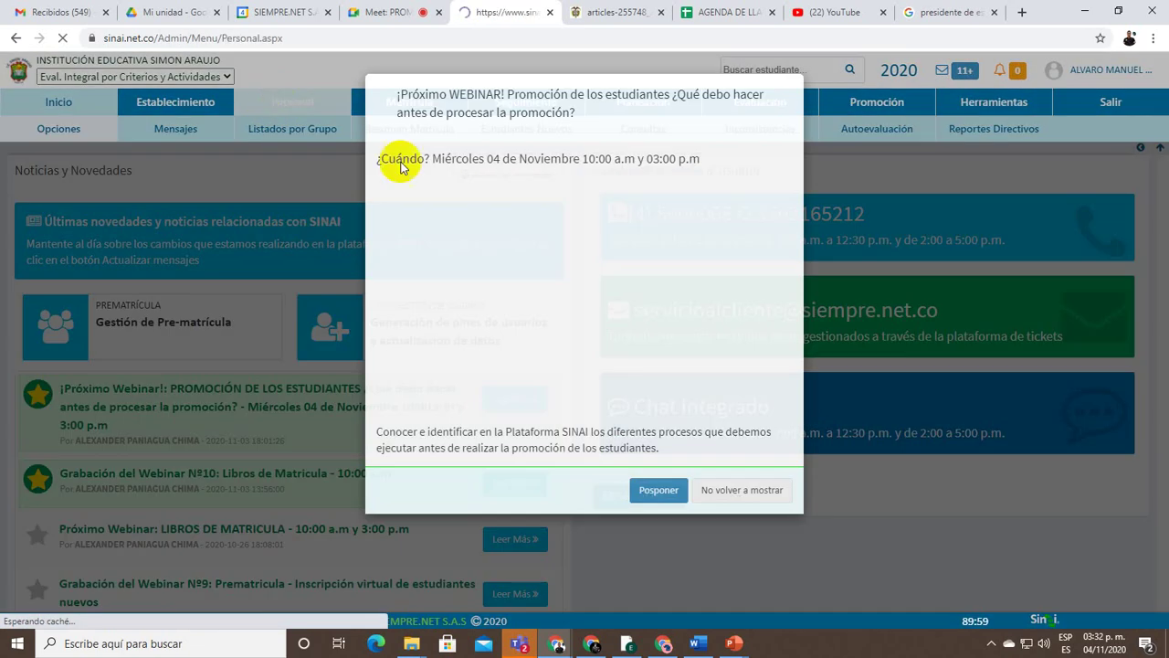
left_click(662, 491)
left_click(393, 128)
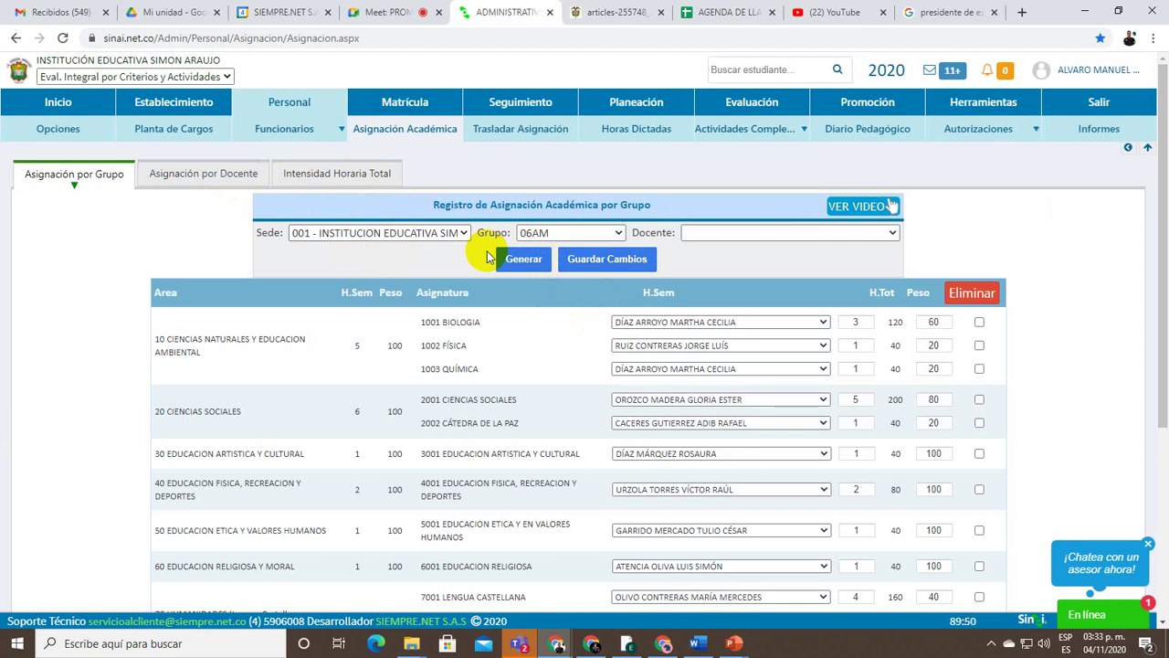
scroll(530, 485, "down", 2)
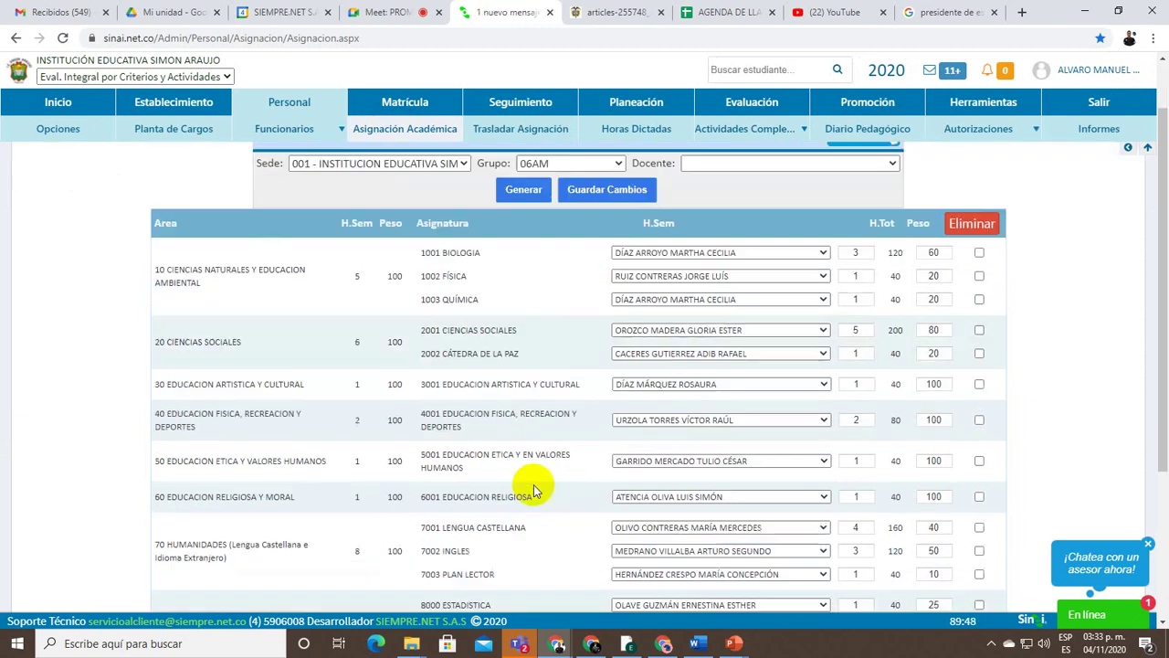
scroll(550, 504, "up", 2)
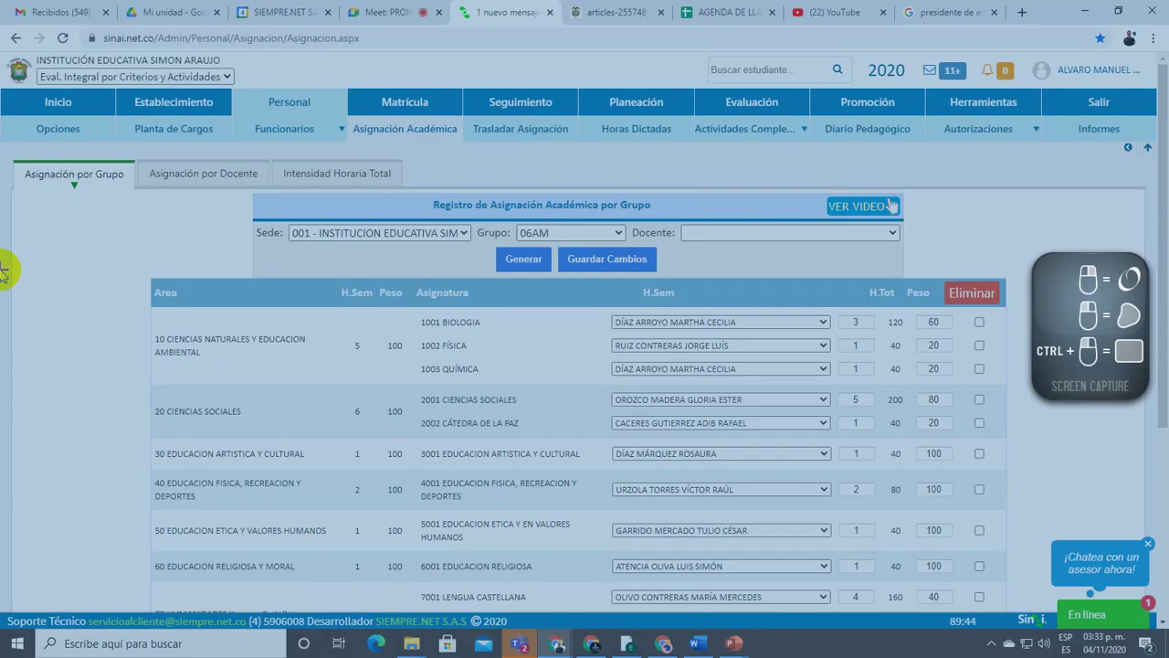
Temporarily mark the Personal module, the Asignación Académica option and Asignación por Docente on screen, with an arrow to the latter
mouse_move(232, 88)
left_mouse_down()
mouse_move(462, 137)
mouse_move(451, 146)
left_mouse_up()
mouse_move(139, 163)
left_mouse_down()
mouse_move(211, 201)
mouse_move(267, 189)
left_mouse_up()
left_click_drag(206, 230, 194, 195)
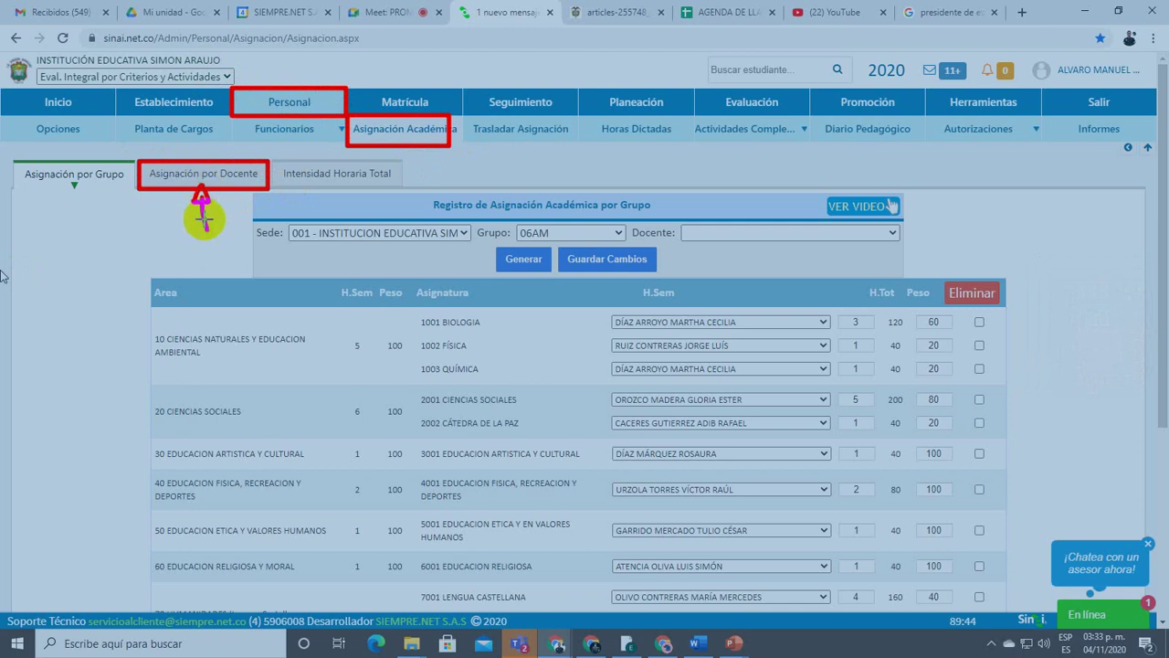
Clear the on-screen marks, admit the waiting participant in the Google Meet call, and return to the SINAI assignment page
key("Escape")
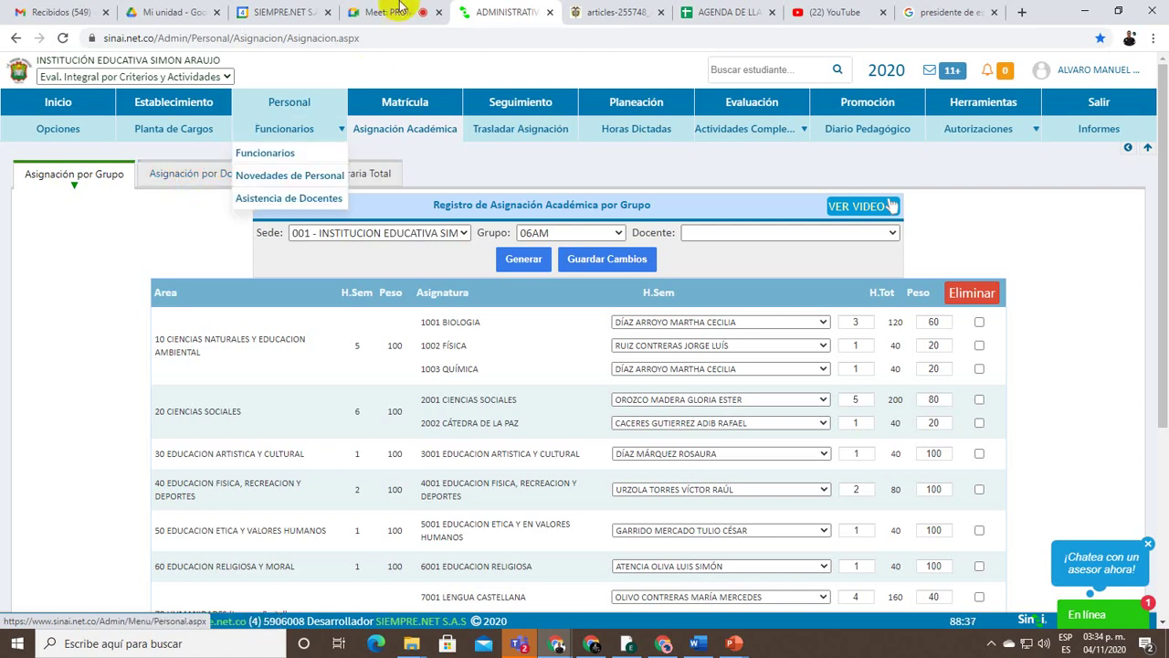
left_click(384, 12)
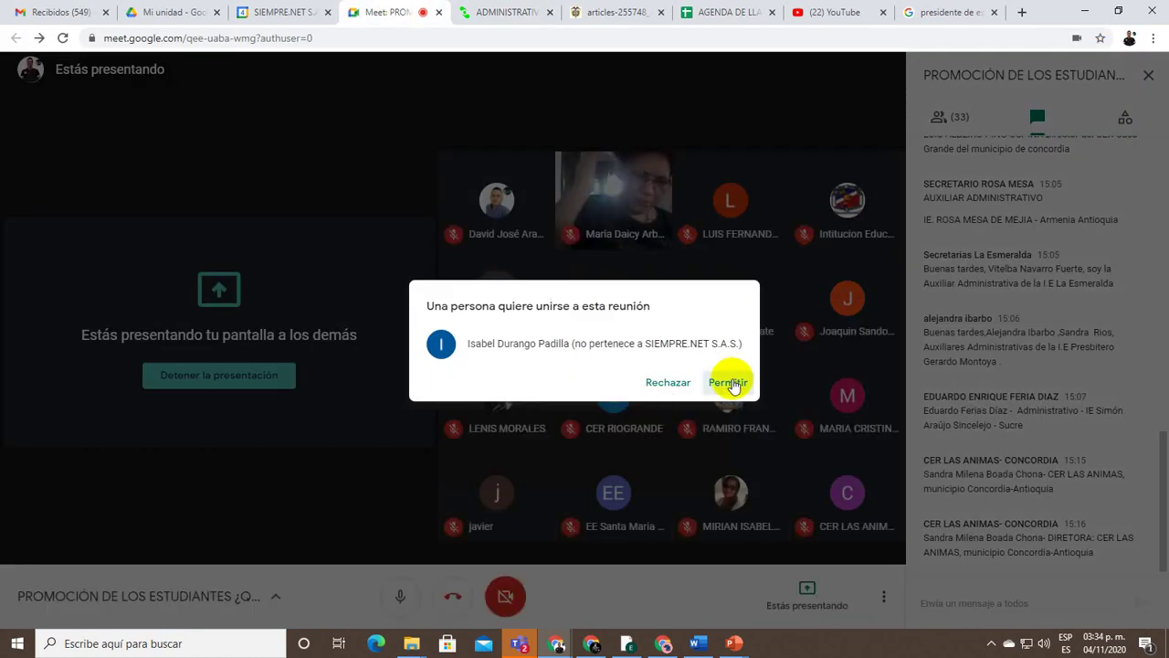
left_click(728, 382)
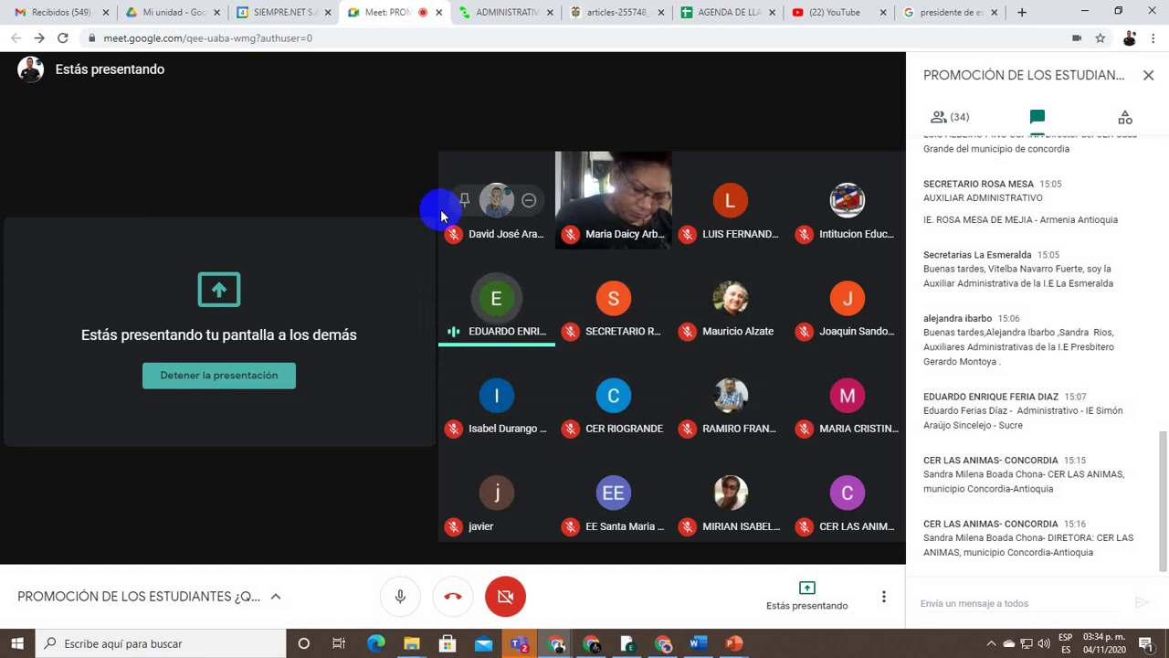
left_click(484, 7)
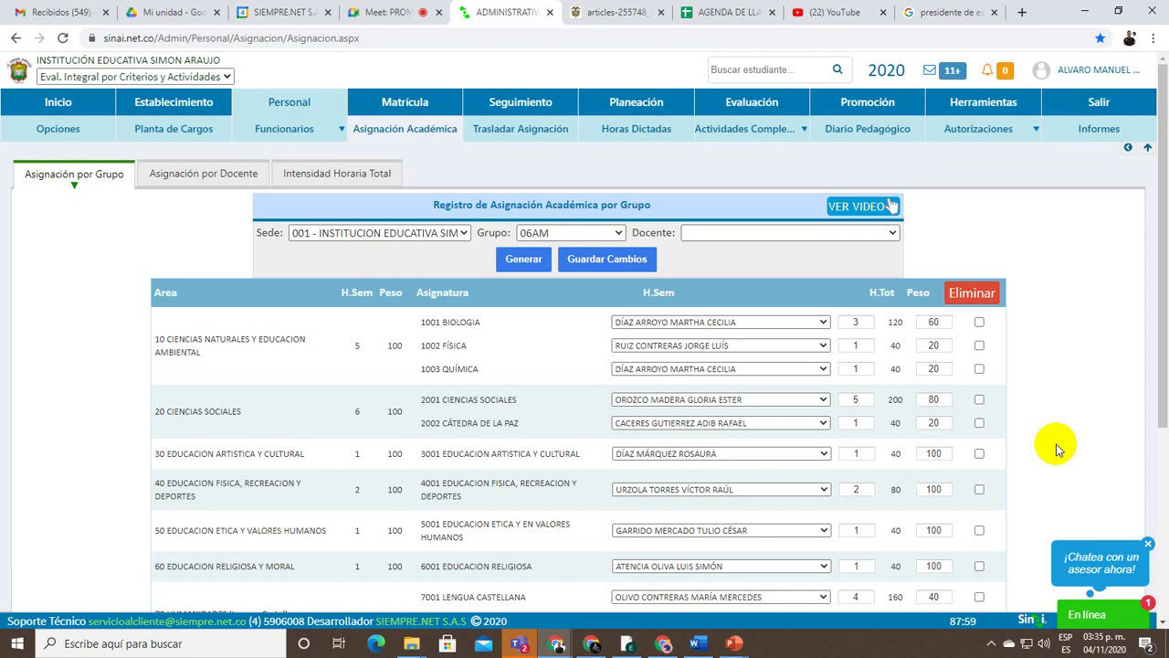
Review the assignment table of group 06AM, pointing out Biología's weight and the CIENCIAS NATURALES Y EDUCACION AMBIENTAL area
scroll(1148, 339, "down", 1)
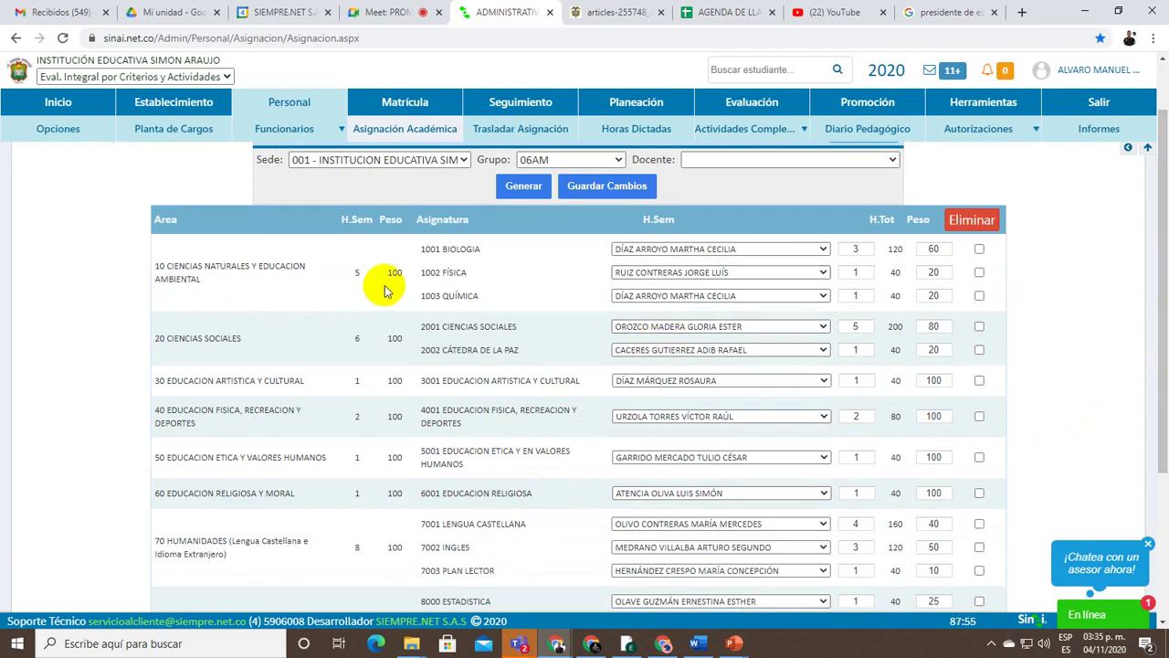
scroll(400, 331, "up", 1)
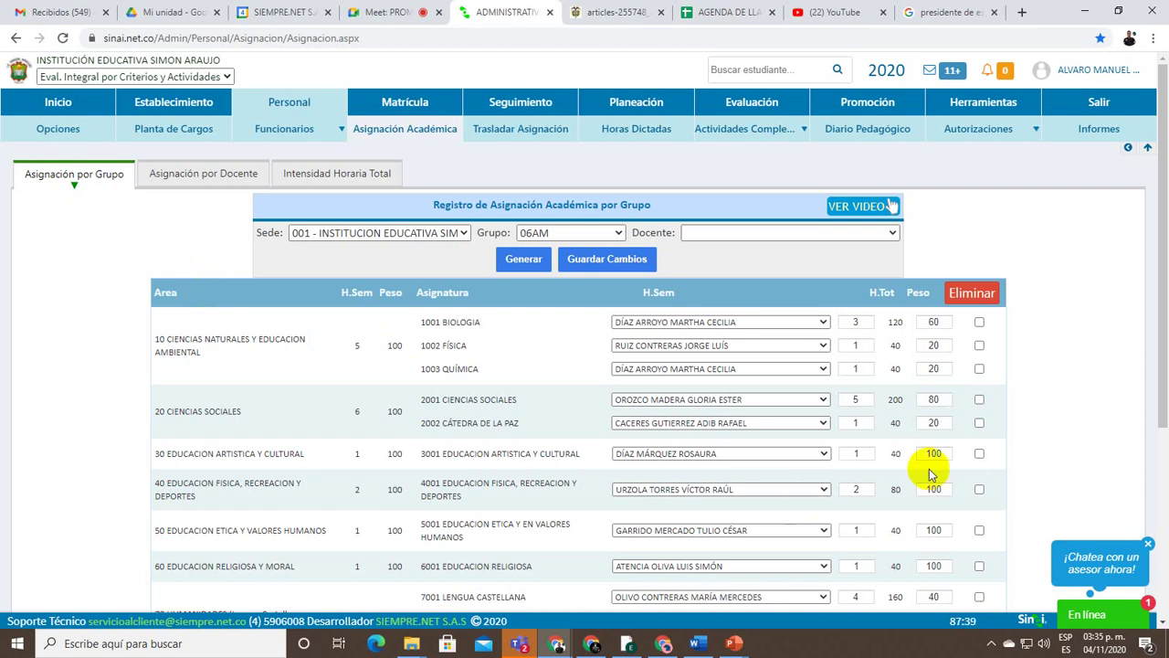
left_click(930, 322)
double_click(930, 322)
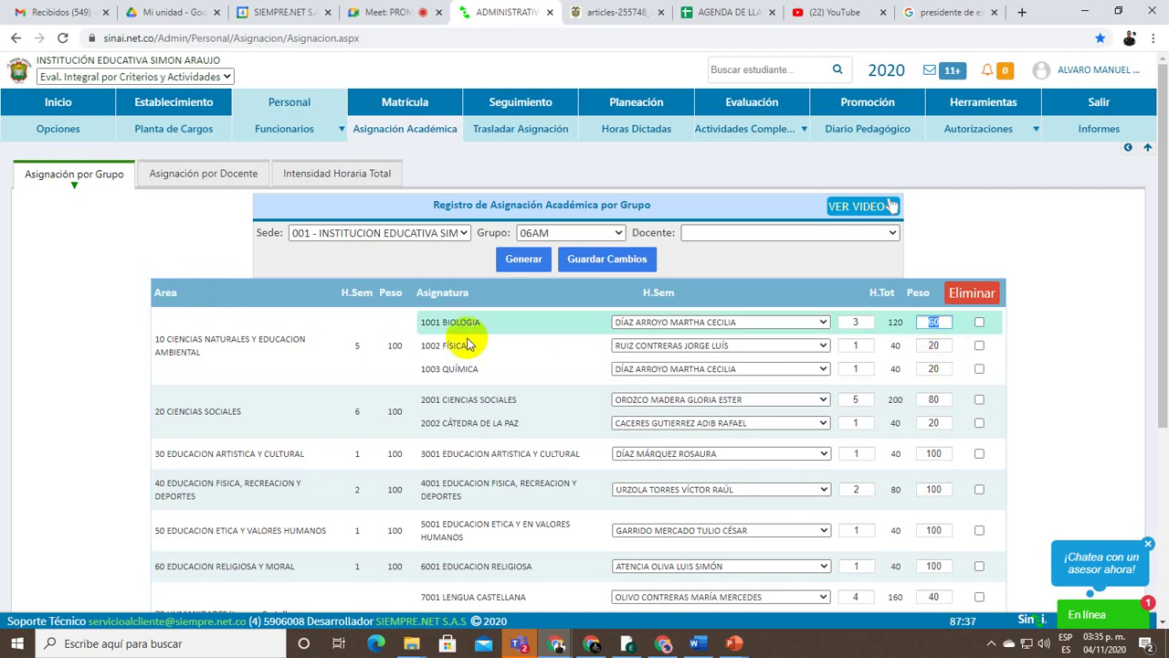
left_click_drag(164, 339, 198, 356)
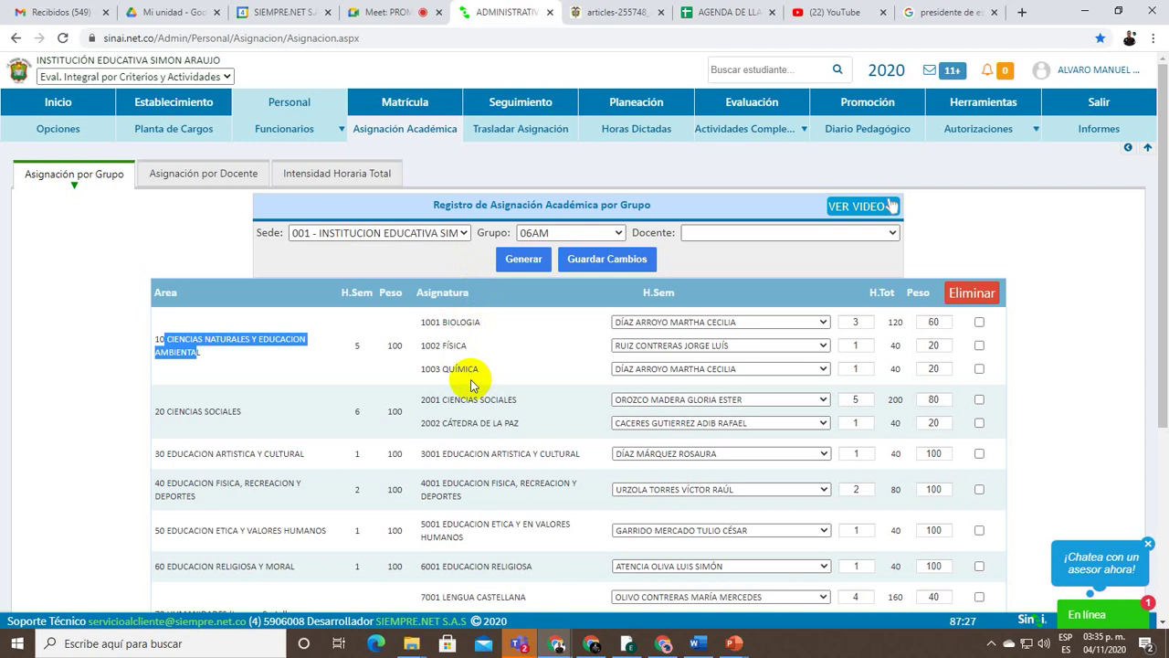
Compare the weekly hours and weights of Biología, Física and Química within area 10
left_click(853, 322)
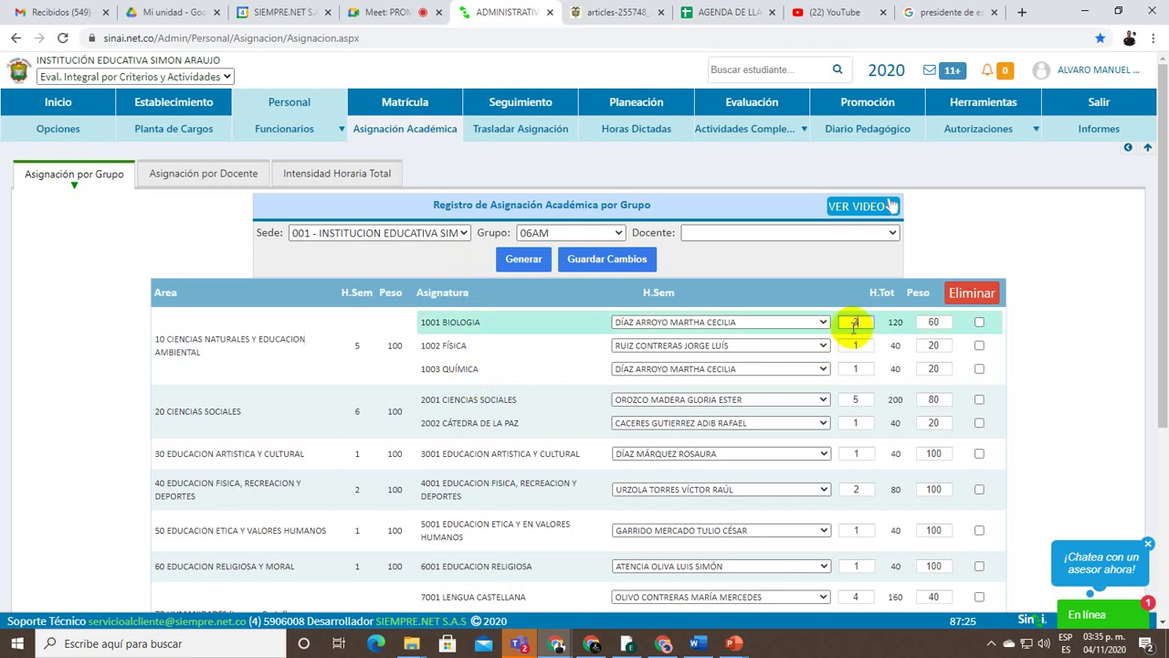
left_click(856, 344)
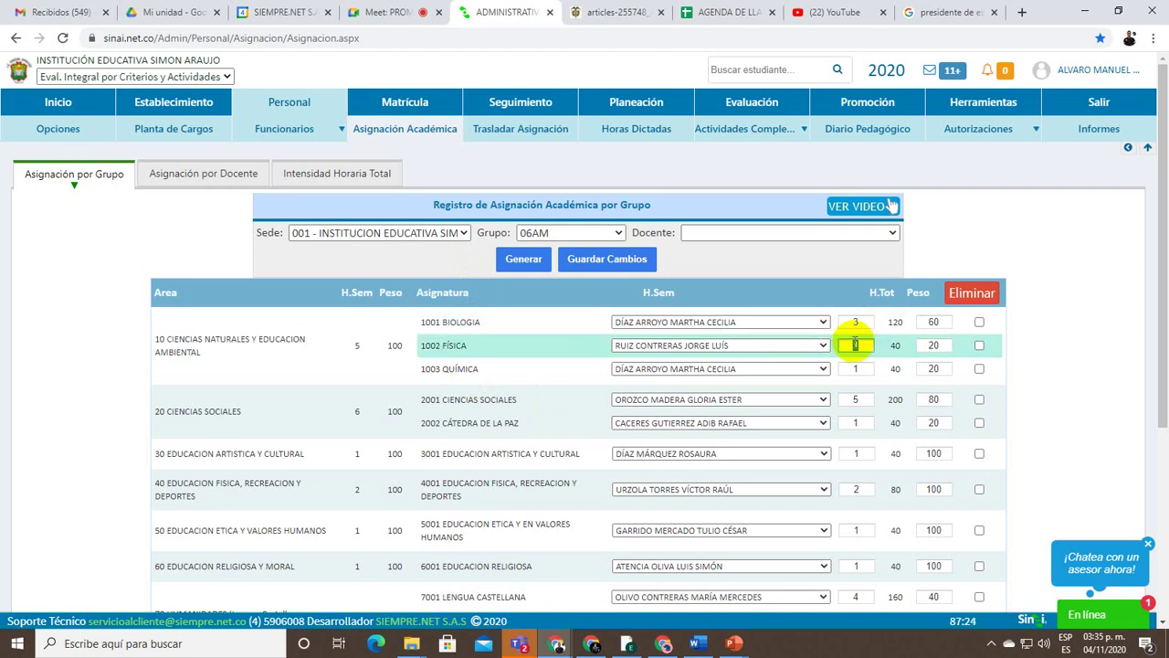
left_click(933, 324)
left_click(938, 345)
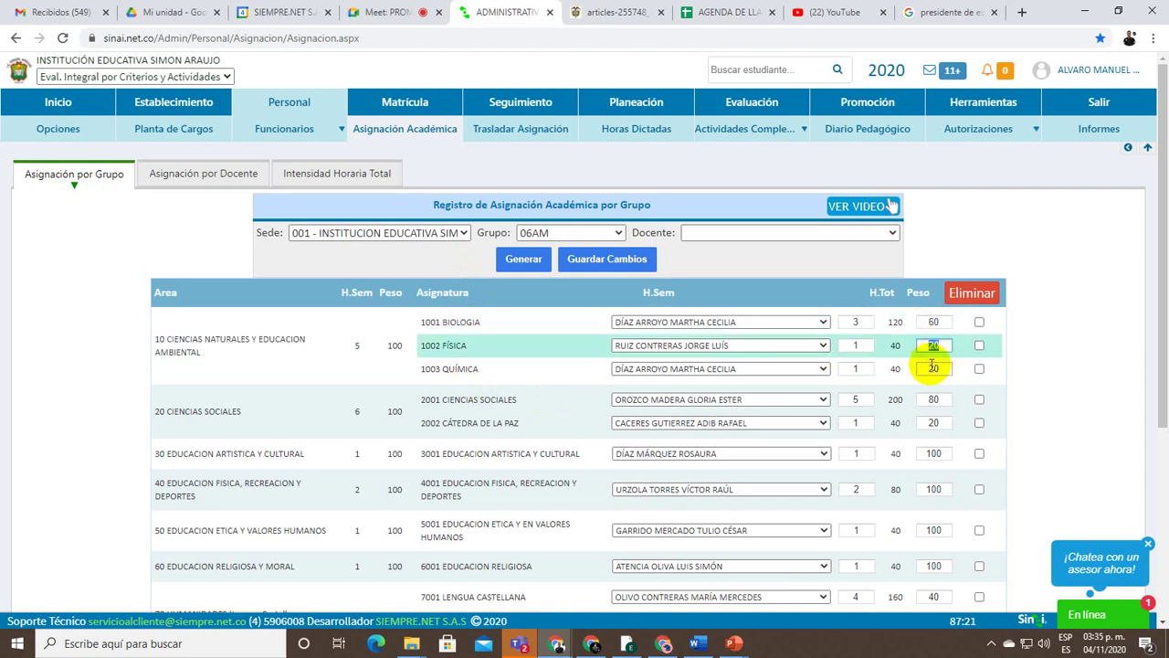
left_click(931, 368)
left_click(941, 323)
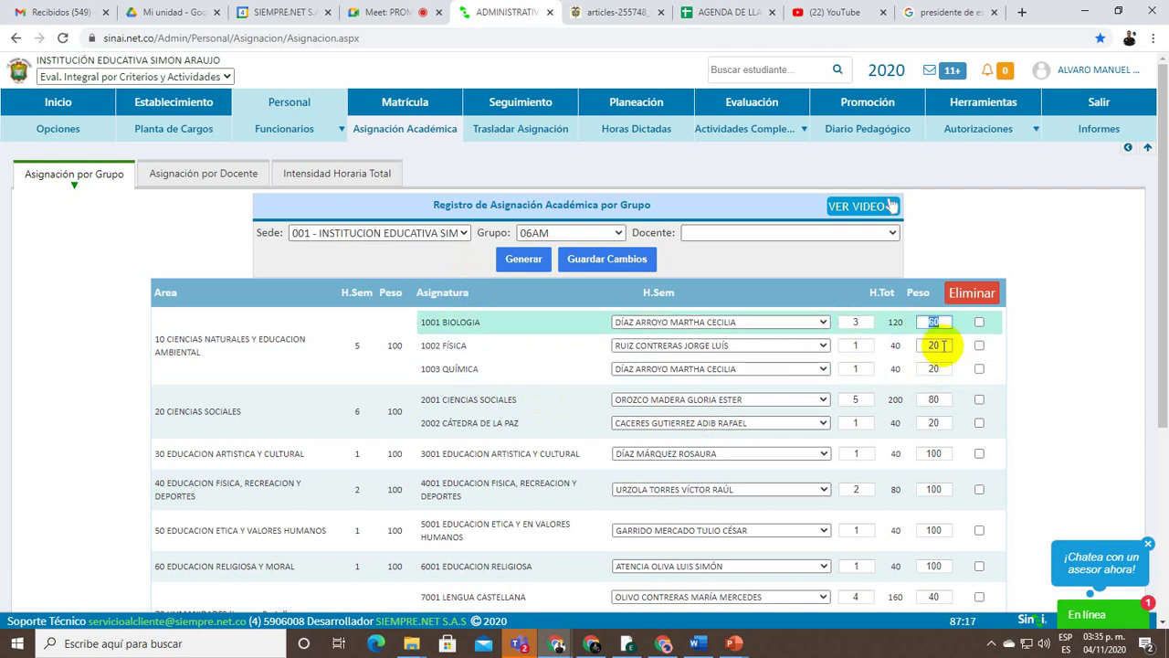
left_click(932, 344)
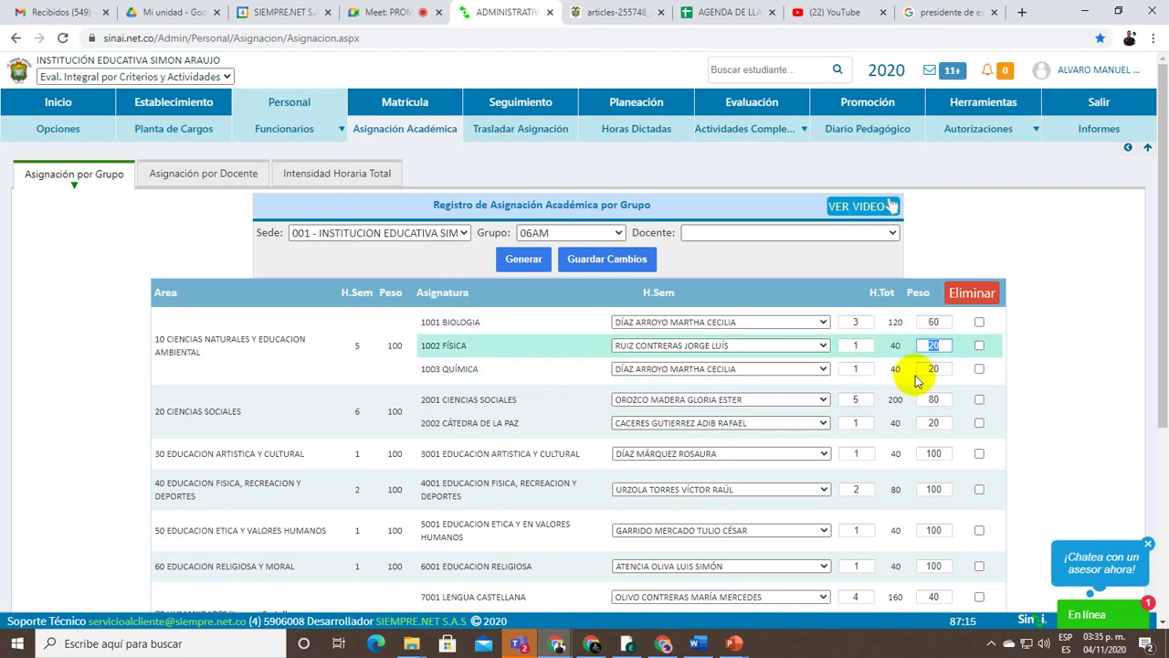
left_click(931, 368)
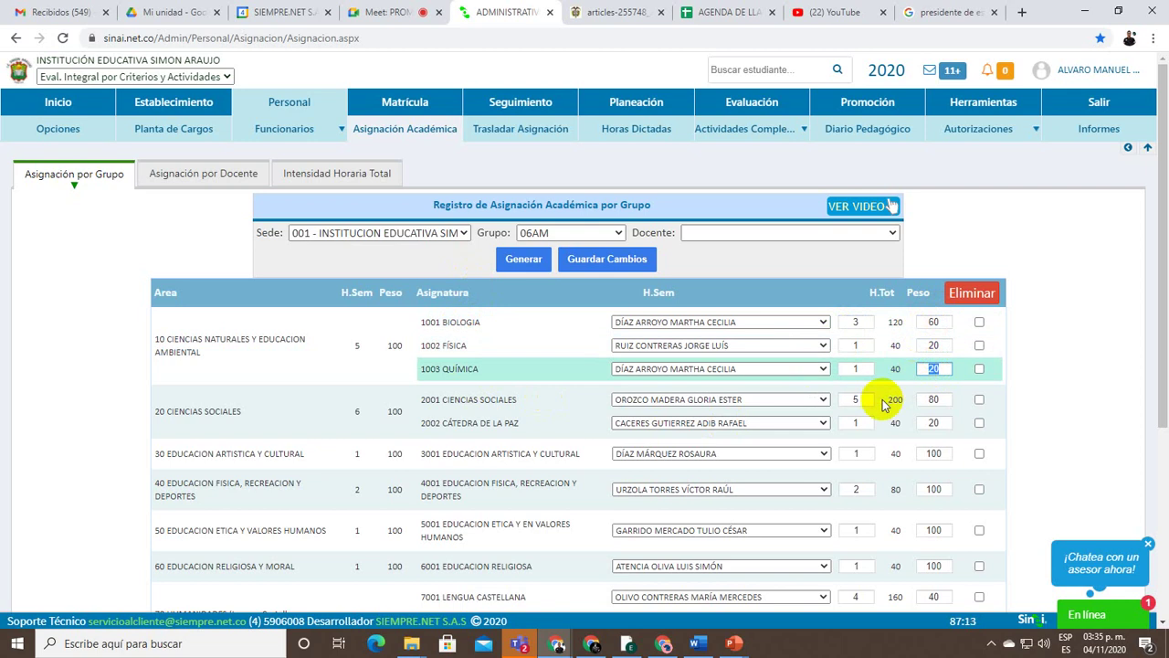
left_click(856, 344)
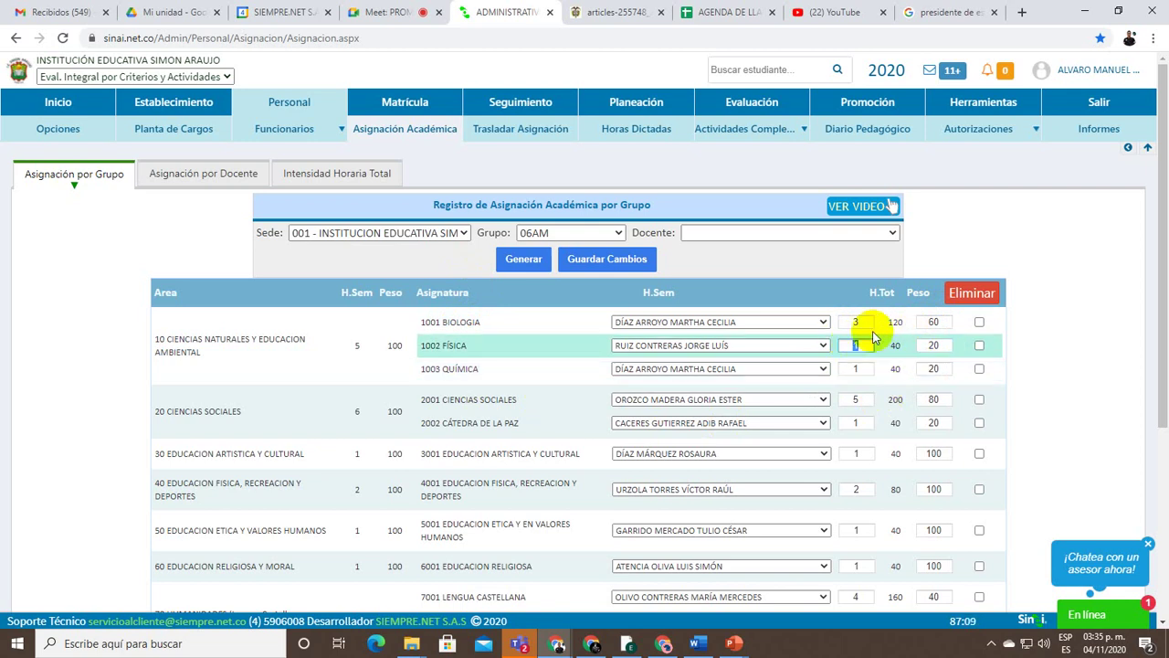
left_click(860, 389)
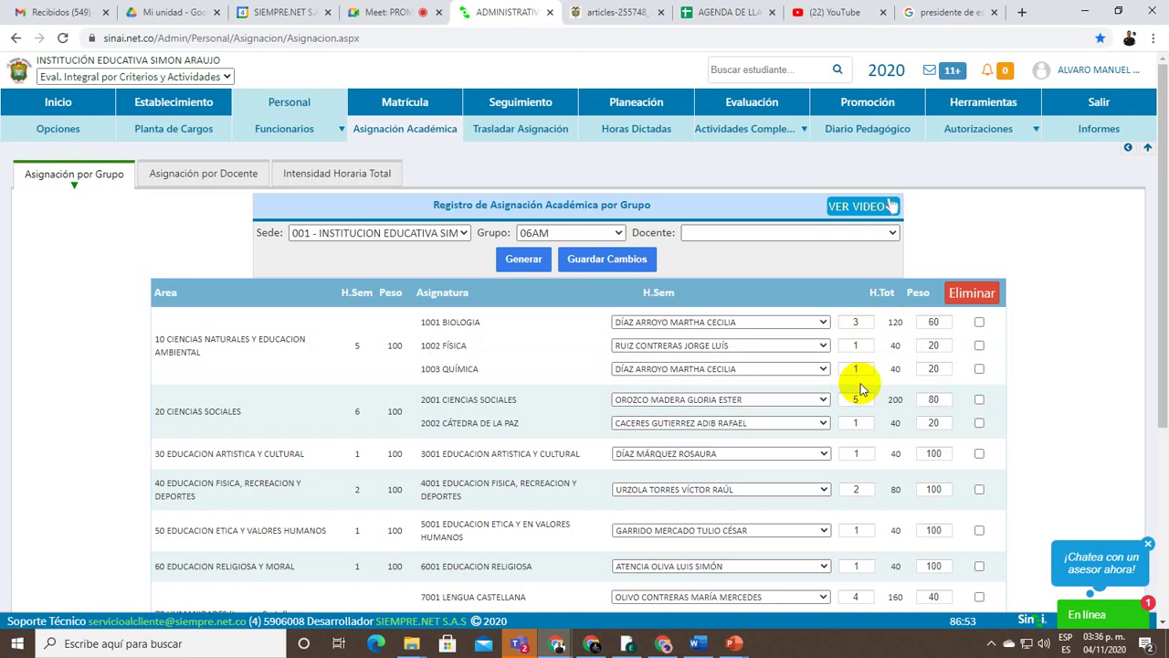
Examine how area 10 relates to its subjects, and check the remaining areas of group 06AM down to the totals row
left_click(187, 353)
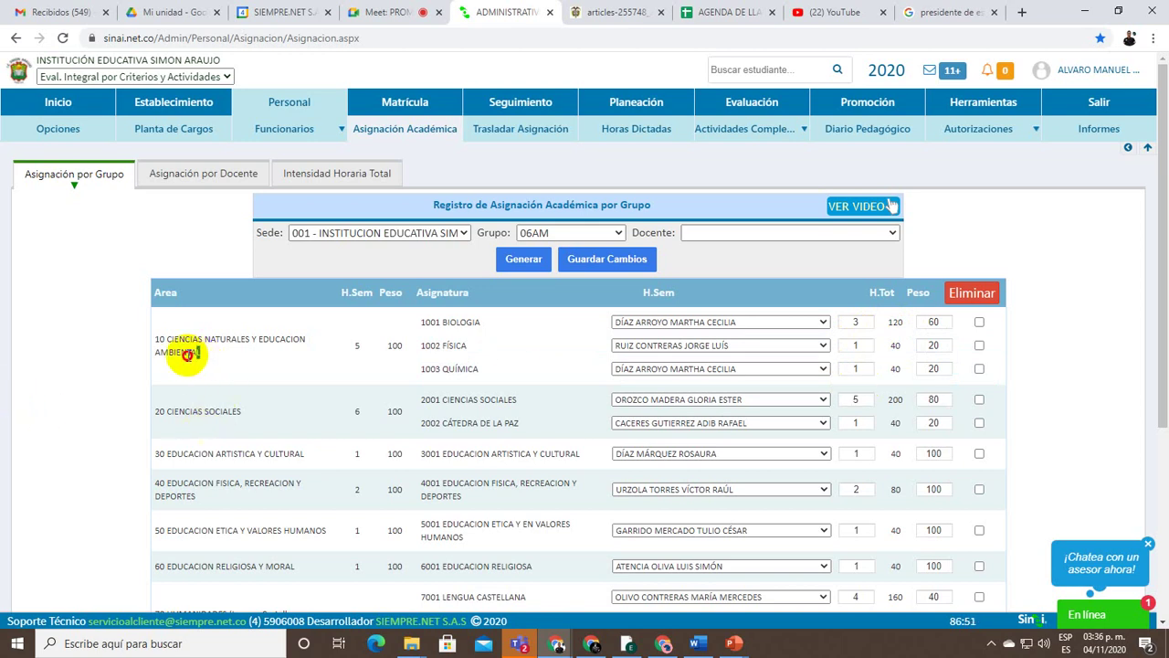
left_click_drag(187, 354, 149, 339)
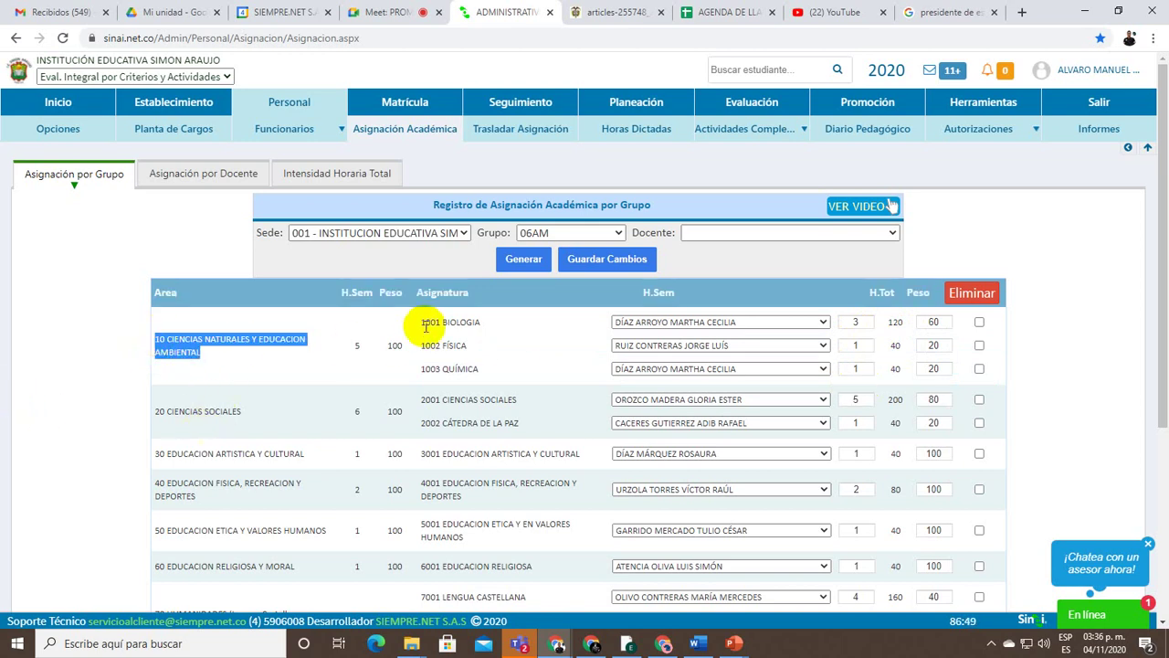
scroll(472, 391, "down", 1)
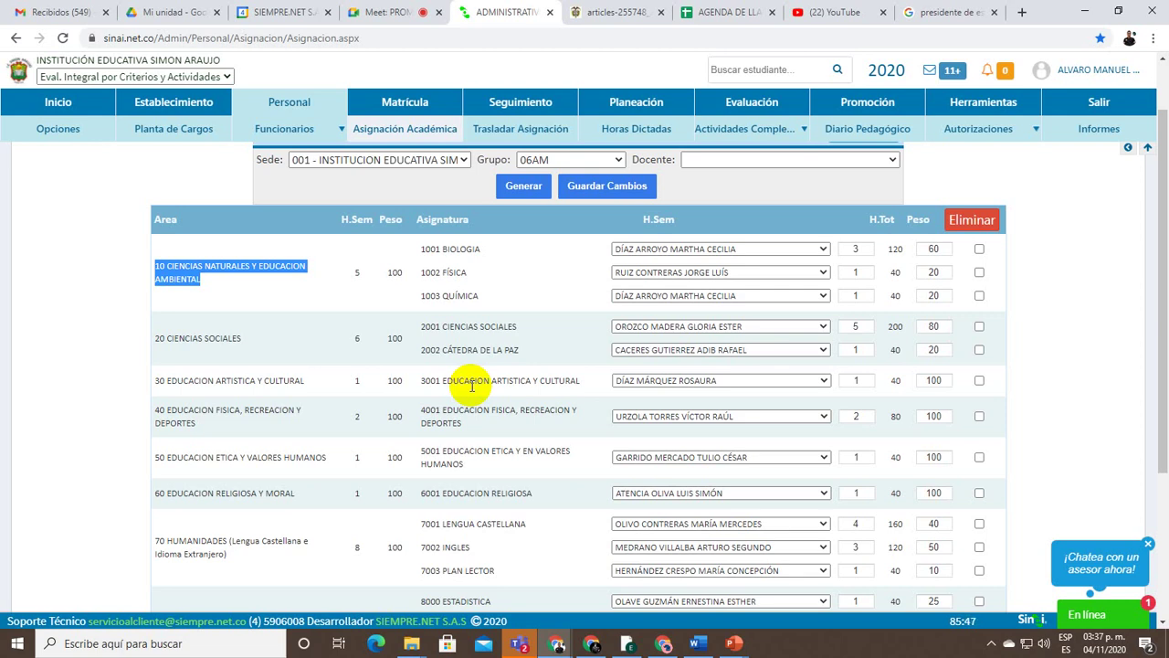
left_click(452, 251)
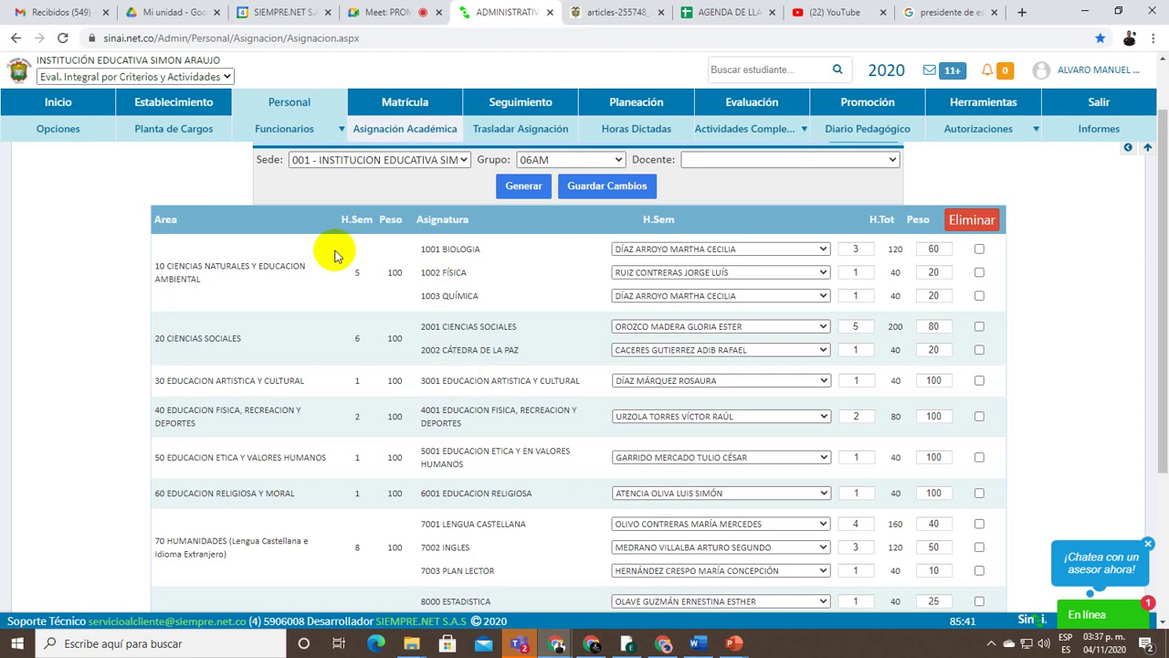
triple_click(157, 258)
left_click(303, 284)
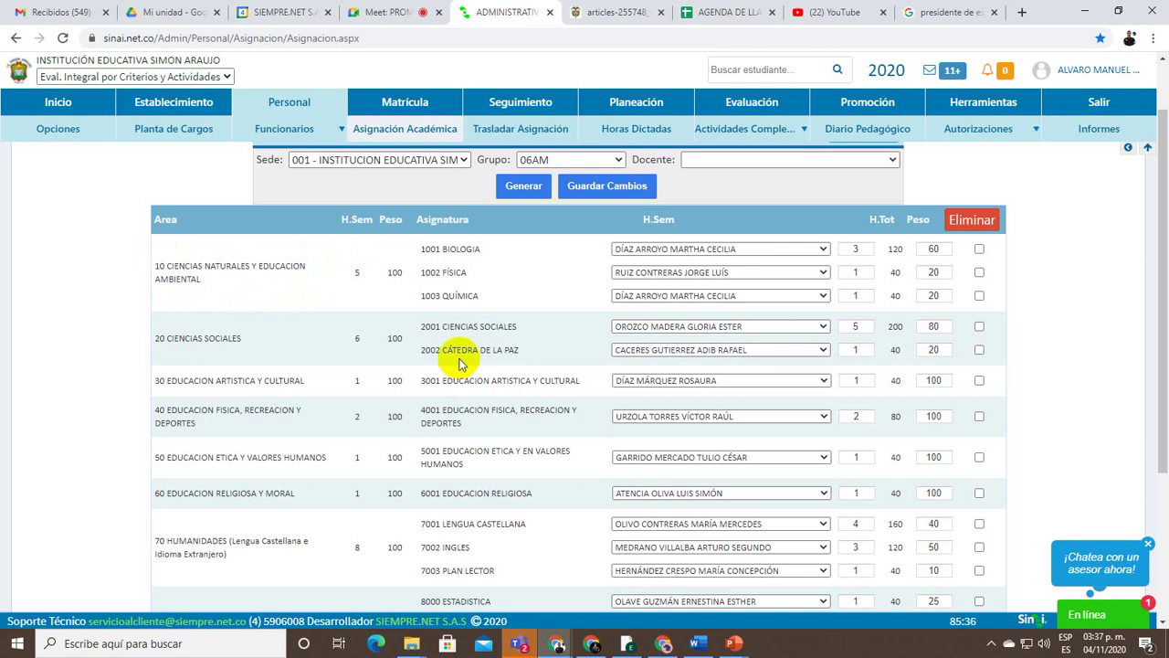
scroll(478, 371, "down", 2)
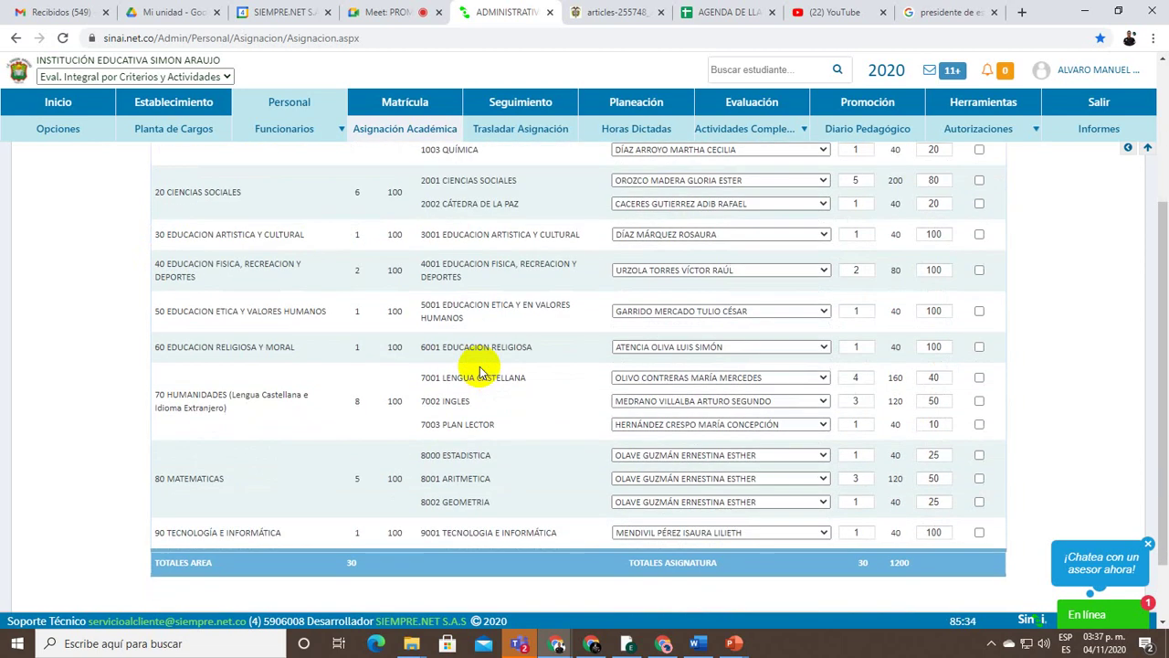
scroll(579, 472, "up", 2)
scroll(232, 202, "up", 1)
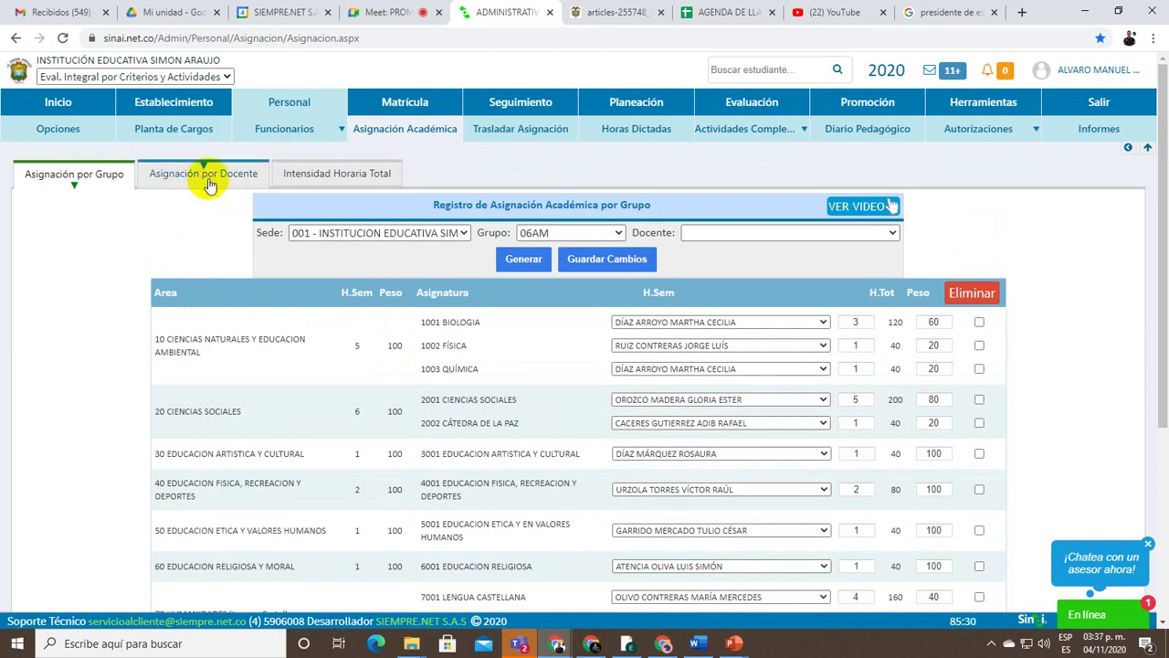
Open Asignación por Docente and look through the available subjects and teachers, keeping the current choices
left_click(209, 186)
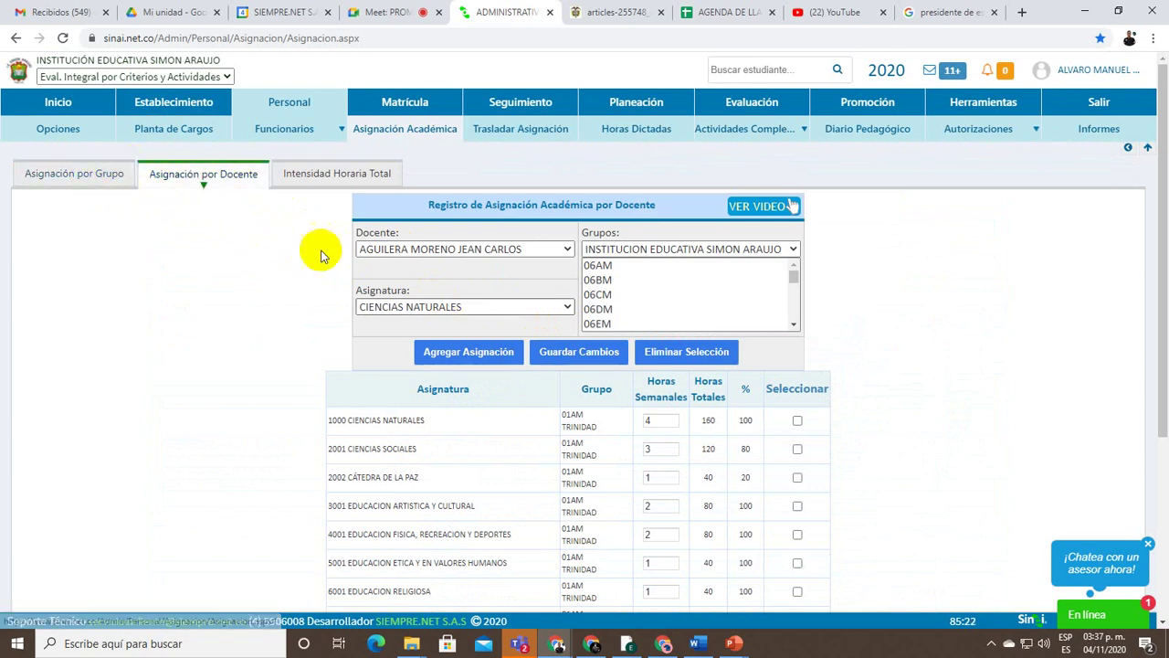
left_click(557, 309)
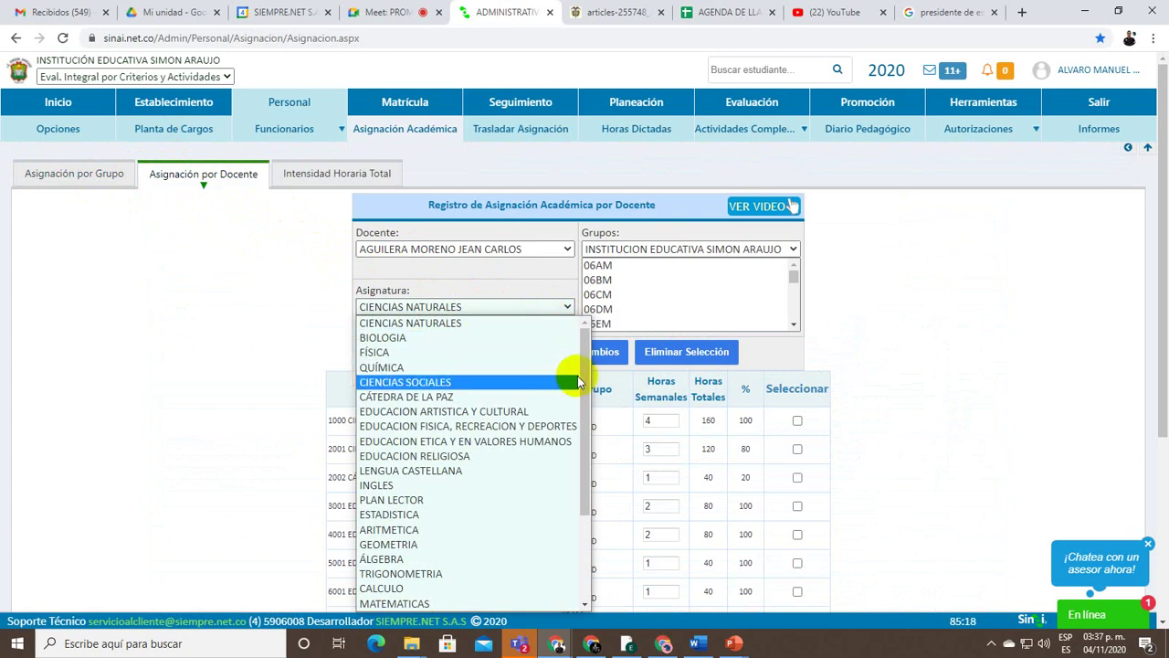
left_click_drag(585, 392, 572, 360)
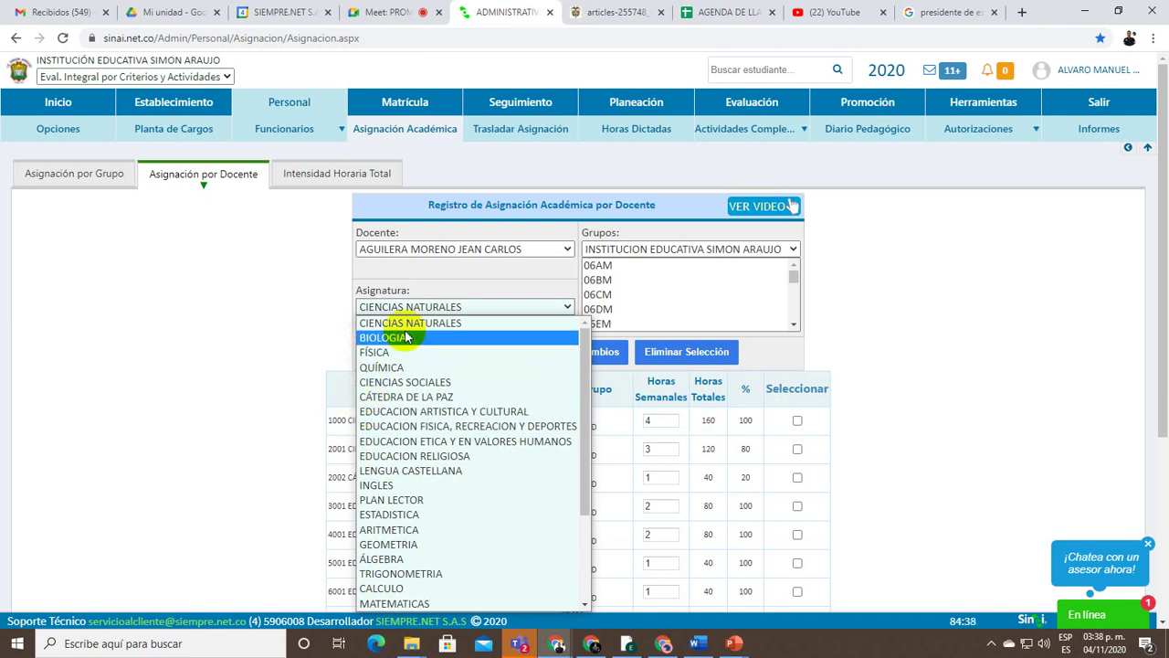
left_click(283, 291)
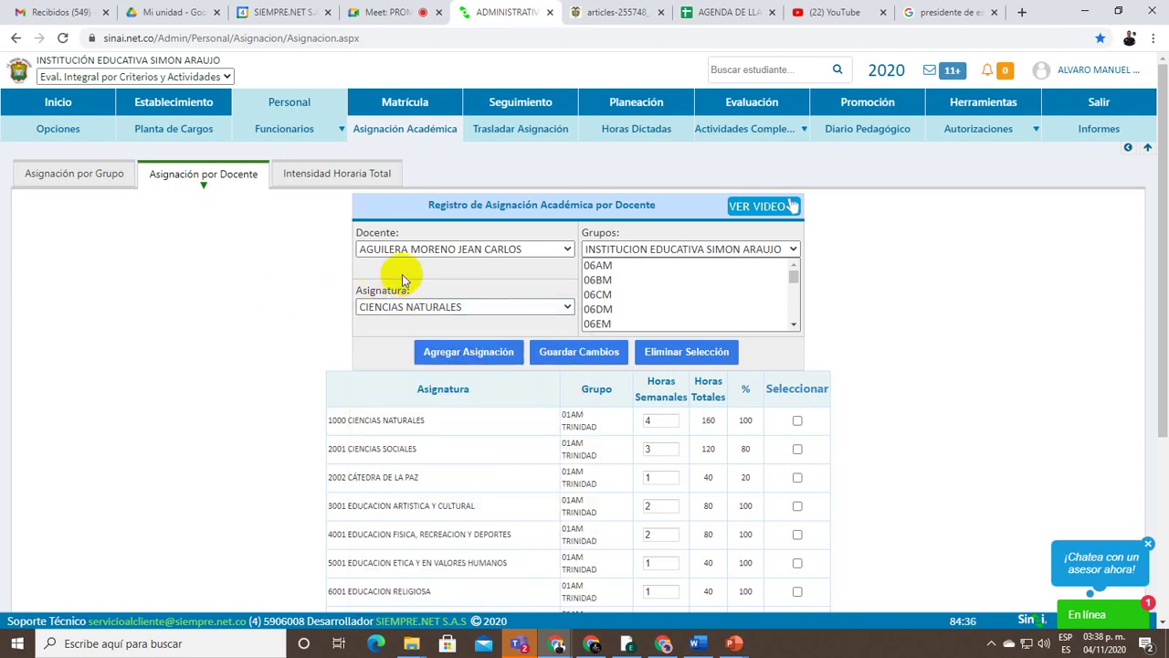
left_click(442, 252)
left_click(447, 256)
left_click(446, 252)
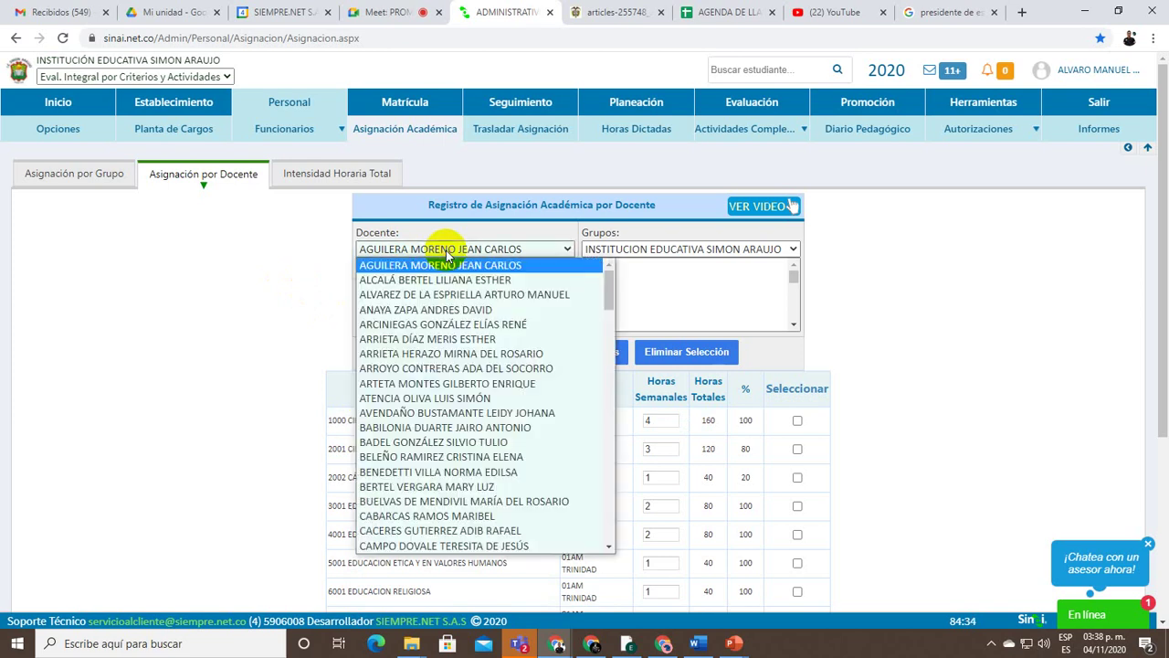
left_click(447, 251)
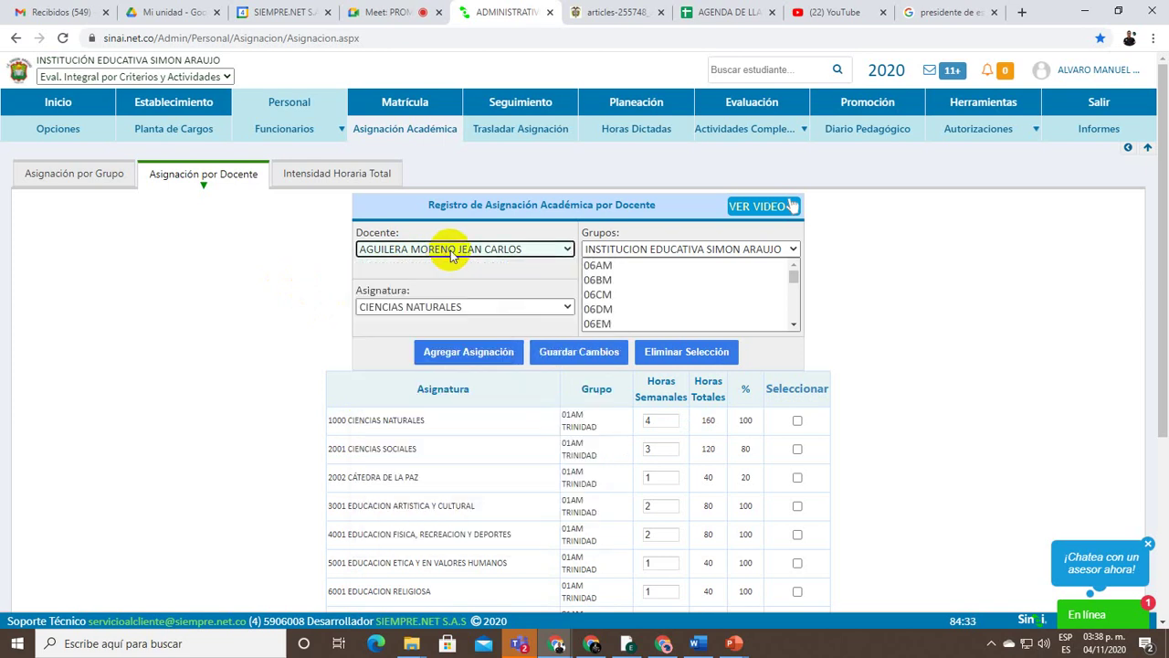
Select groups 06AM, 06BM, 06CM and 06DM with the subject EDUCACION RELIGIOSA, and return to Asignación por Grupo
left_click(601, 269)
left_click(604, 281, "ctrl")
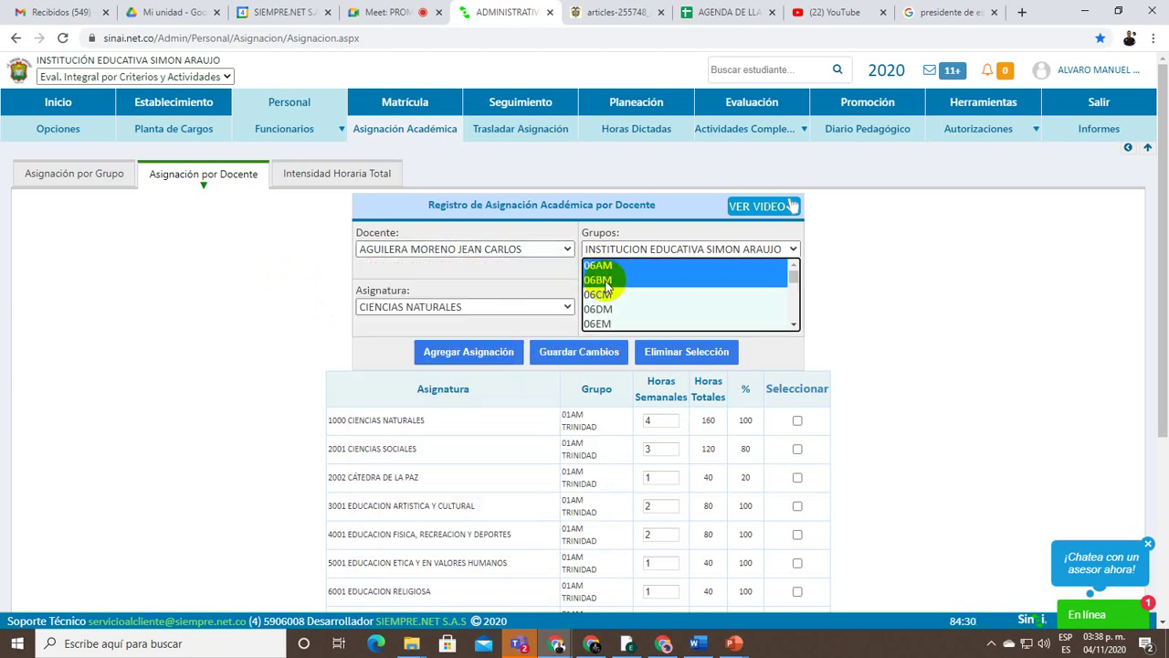
left_click(599, 294, "ctrl")
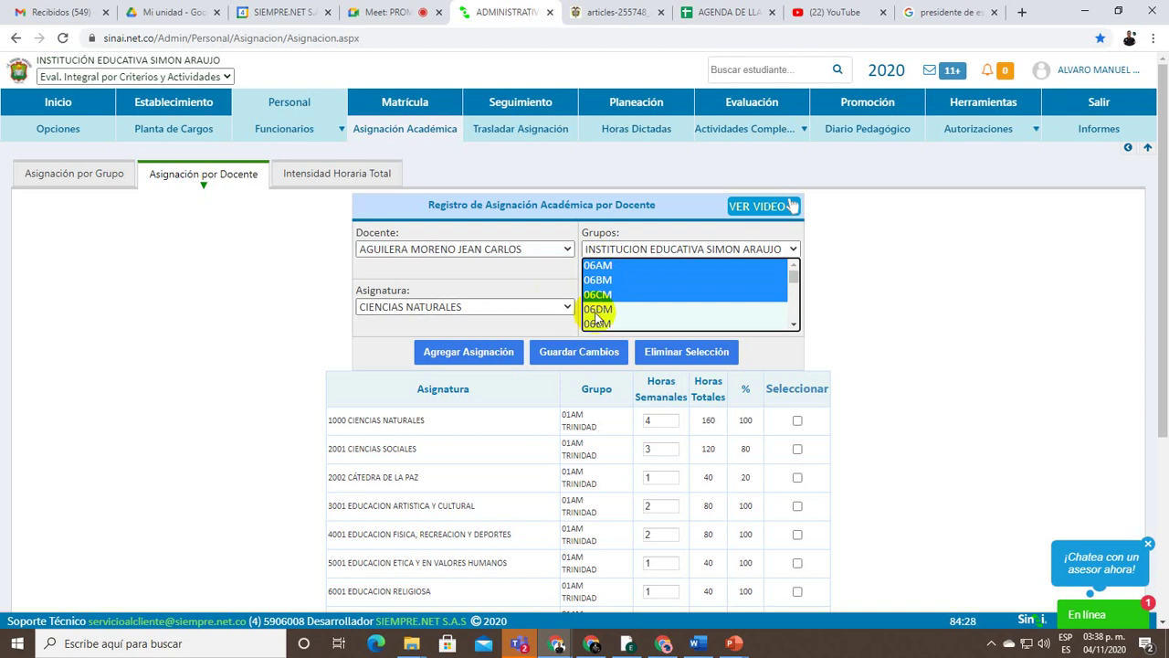
left_click(595, 309, "ctrl")
left_click(513, 306)
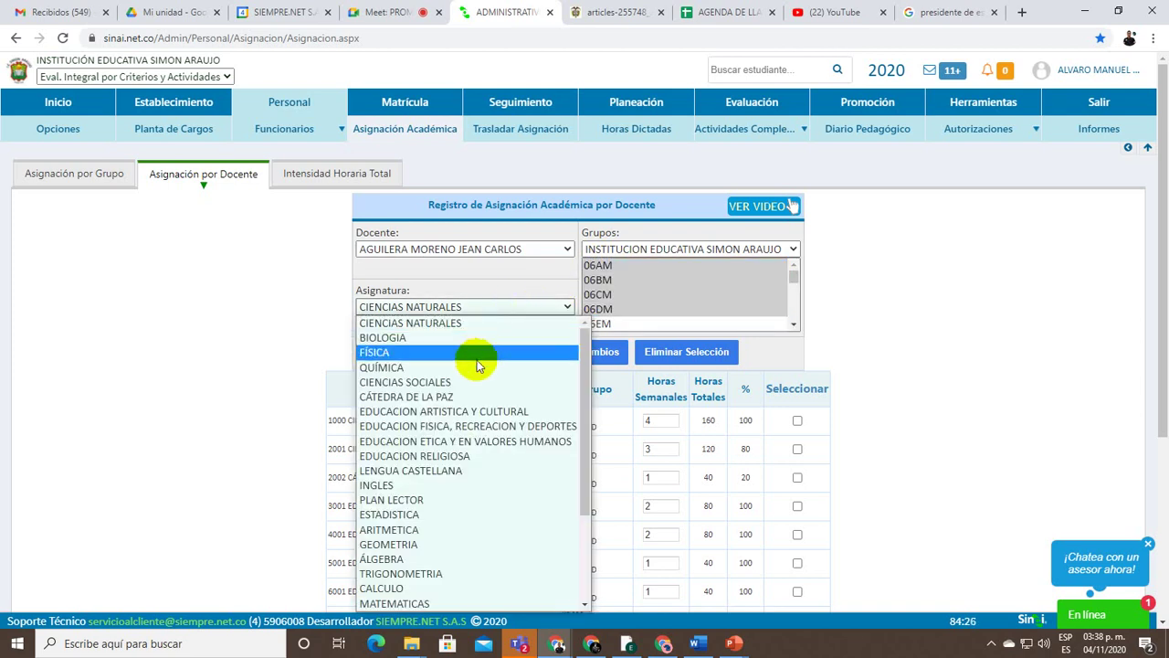
left_click(454, 458)
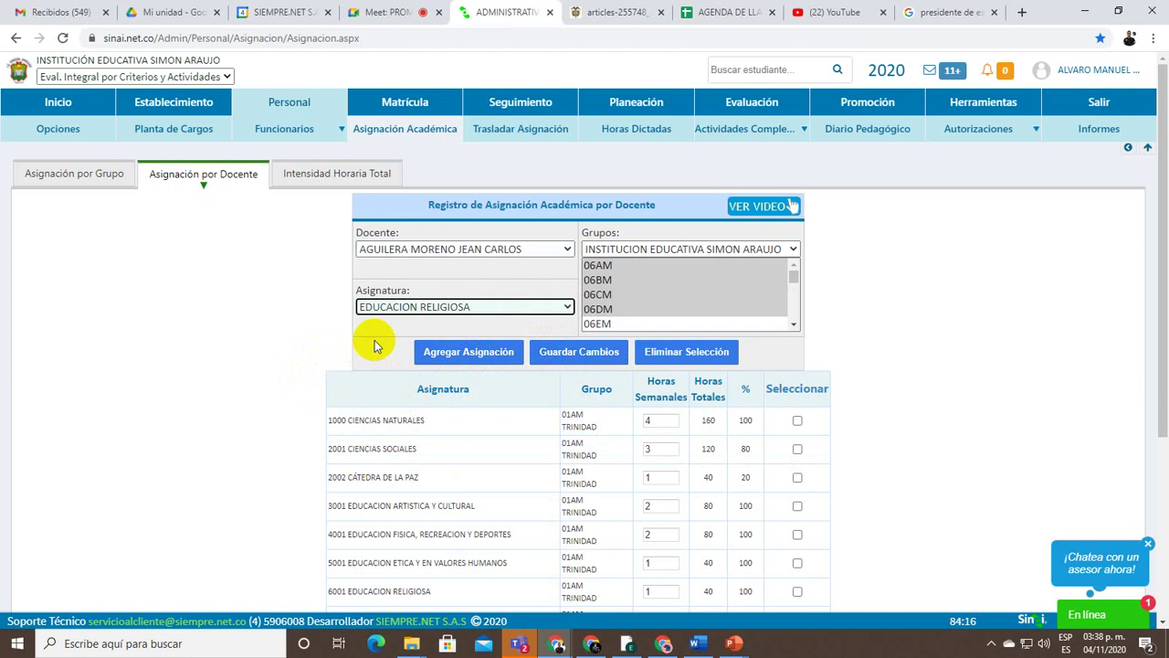
left_click(429, 355)
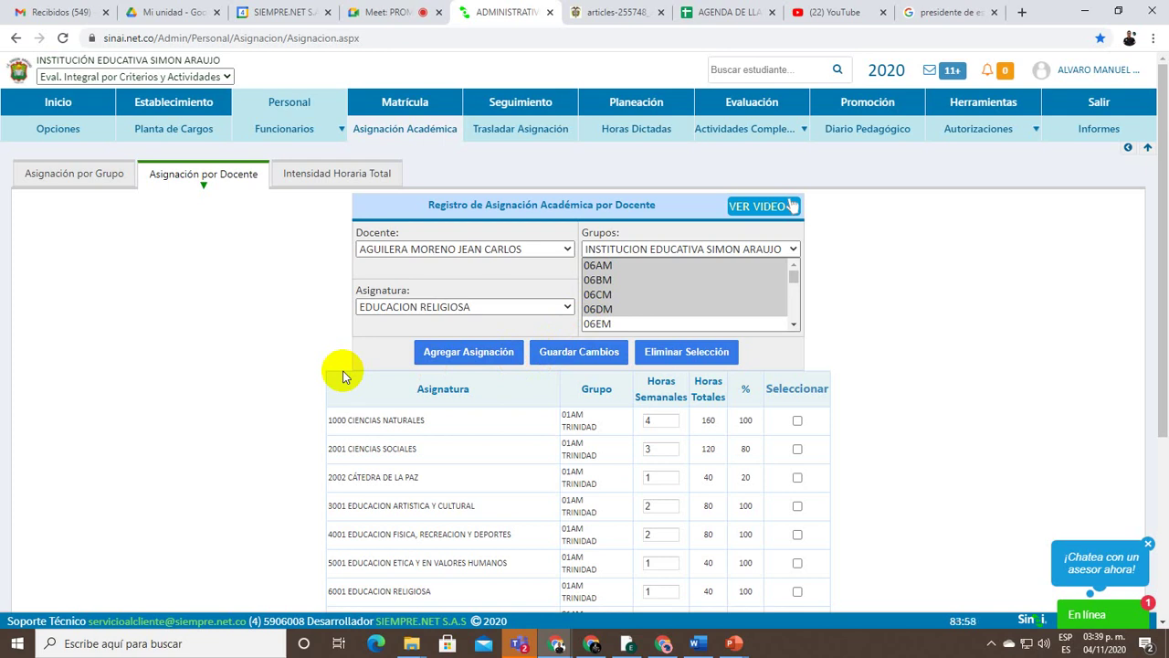
left_click(55, 170)
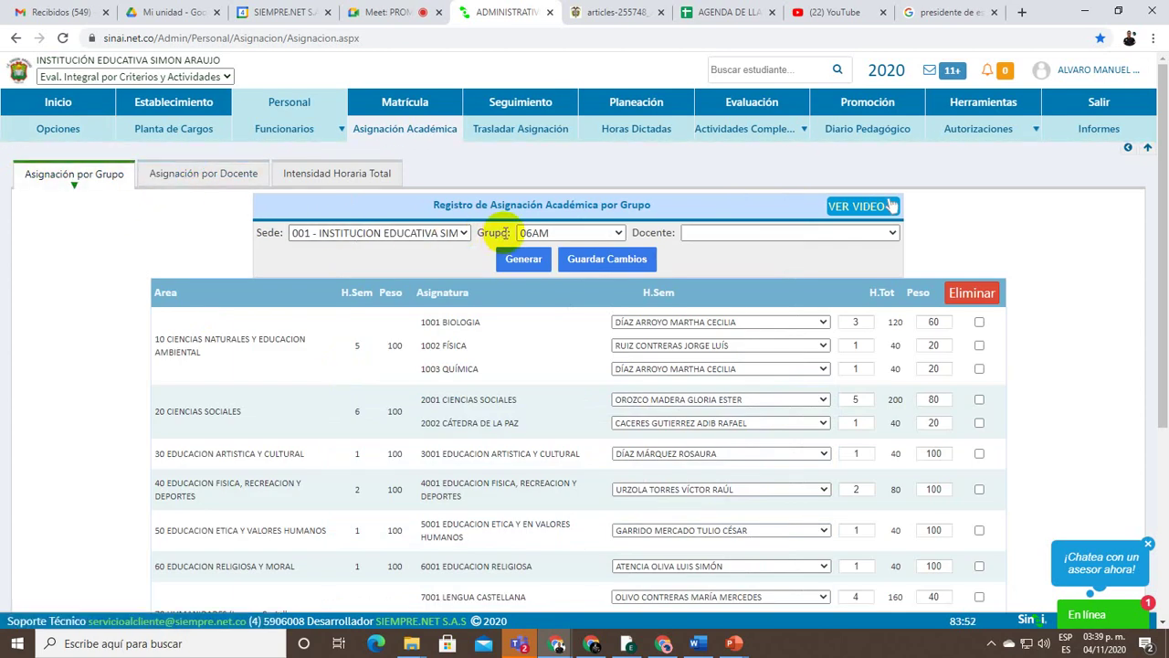
Keep group 06AM selected for generation and review its list of areas, subjects and assigned teachers
left_click(555, 239)
left_click(555, 239)
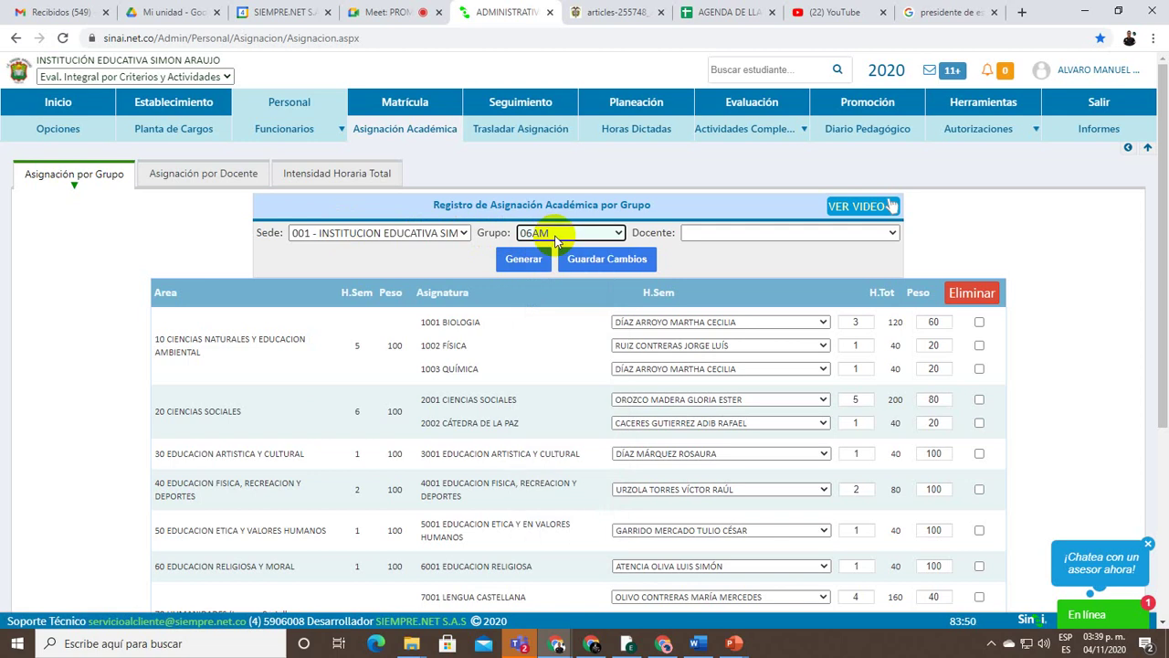
left_click(546, 261)
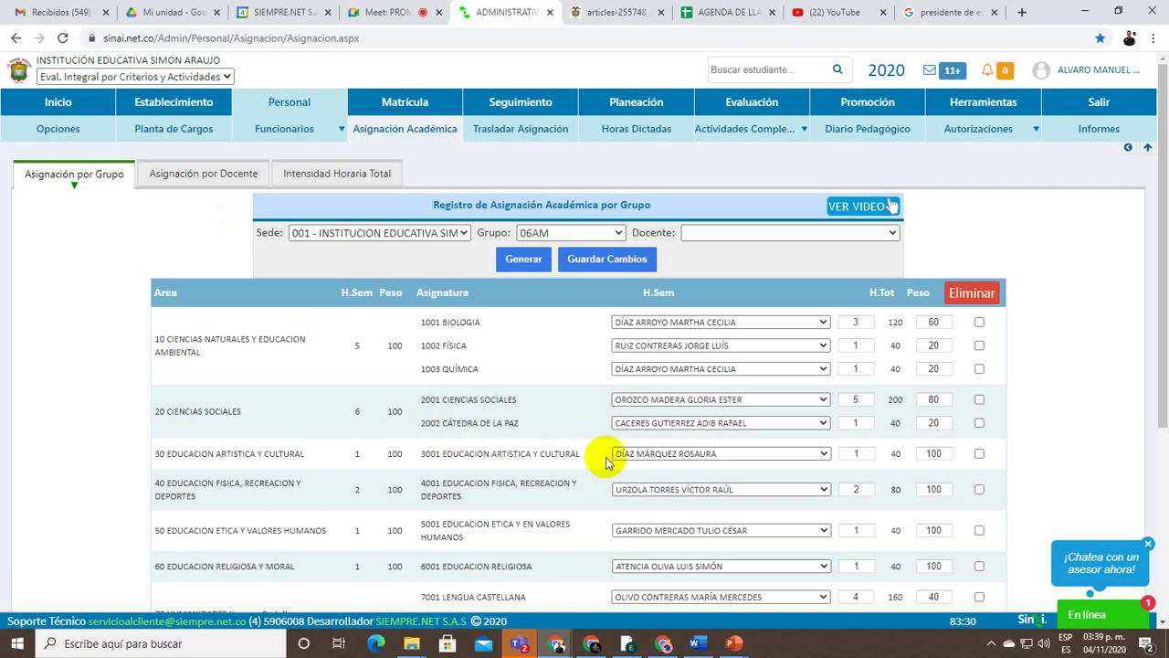
scroll(761, 498, "down", 1)
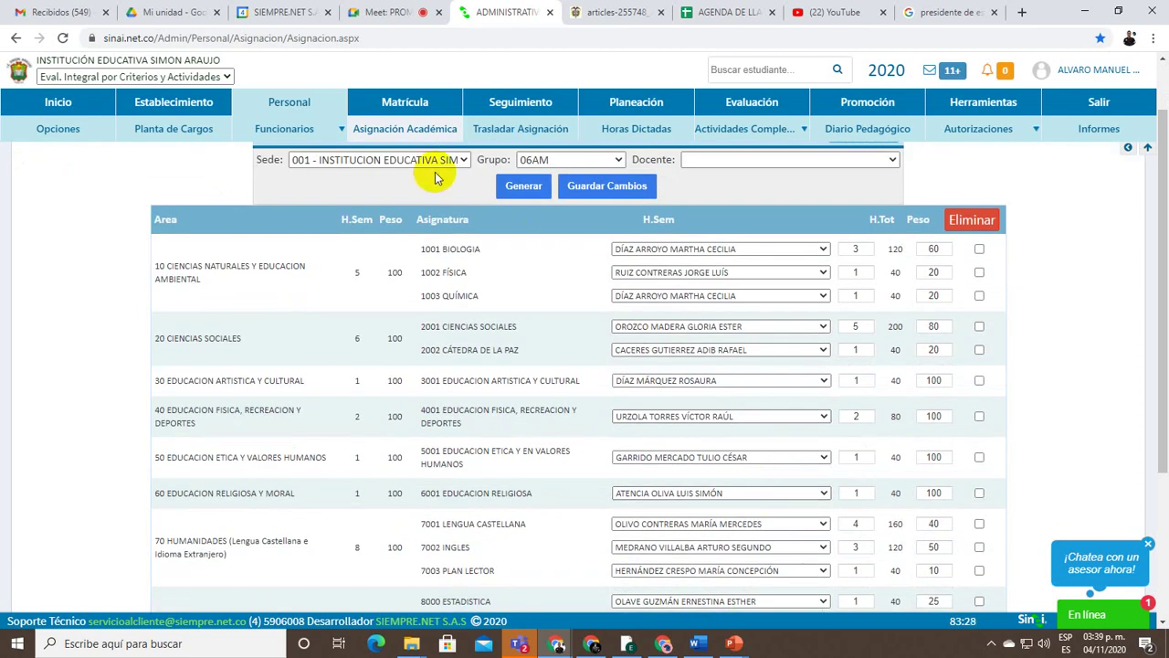
Switch to the Google Meet call, admit the institution waiting to join, and return to SINAI
left_click(388, 13)
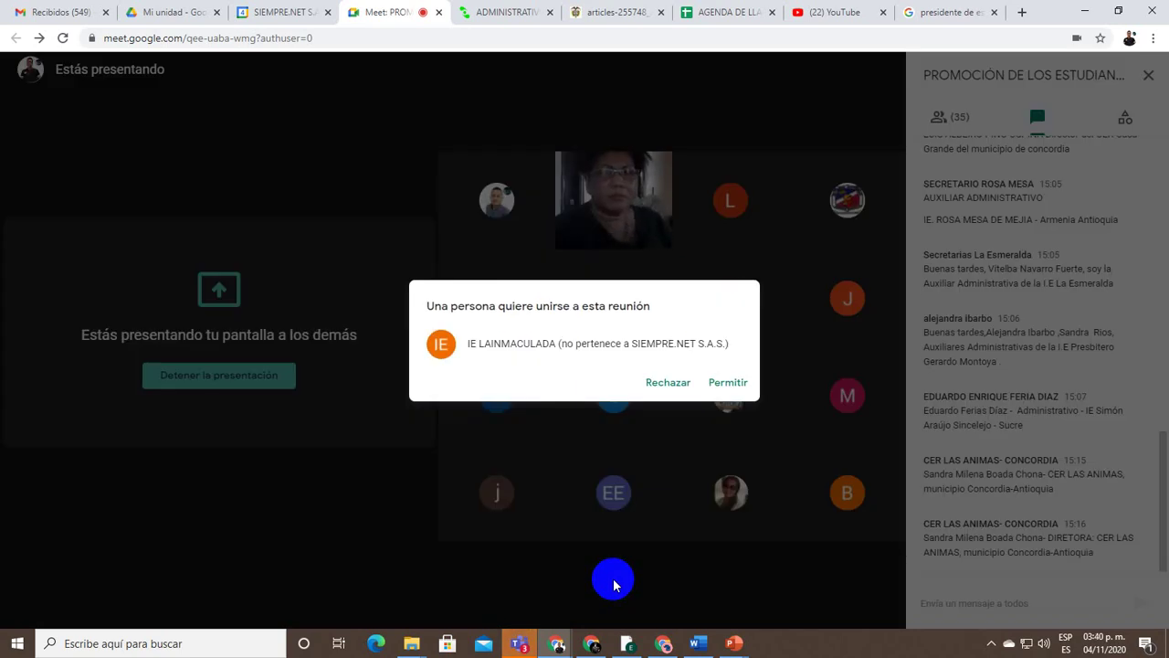
left_click(728, 382)
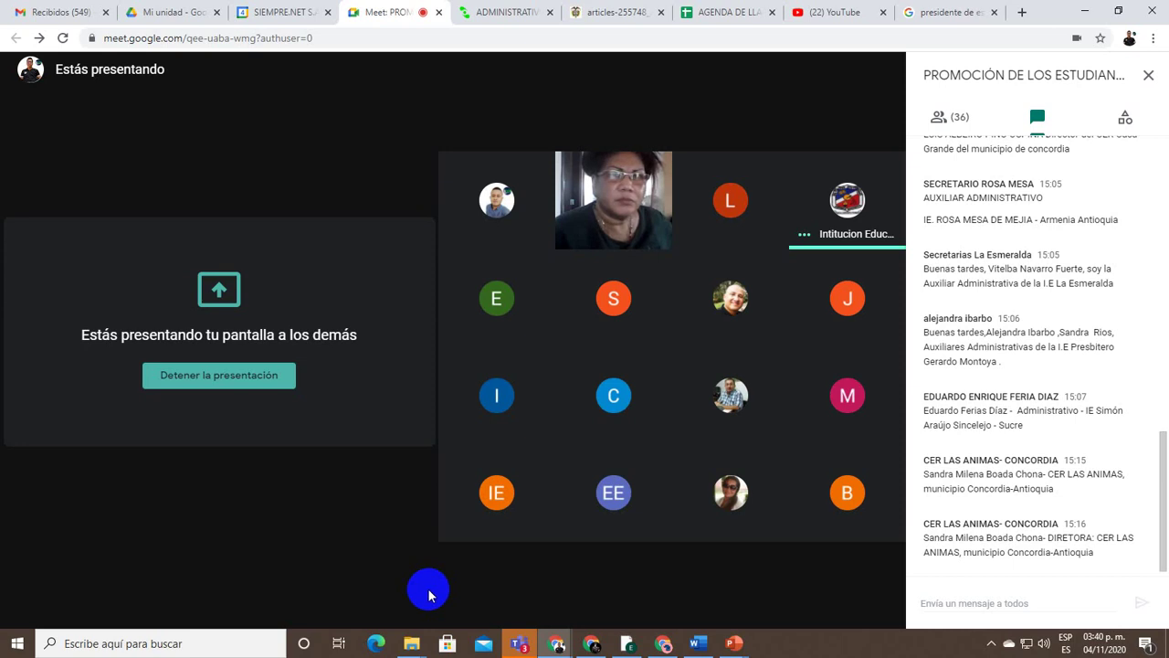
left_click(491, 10)
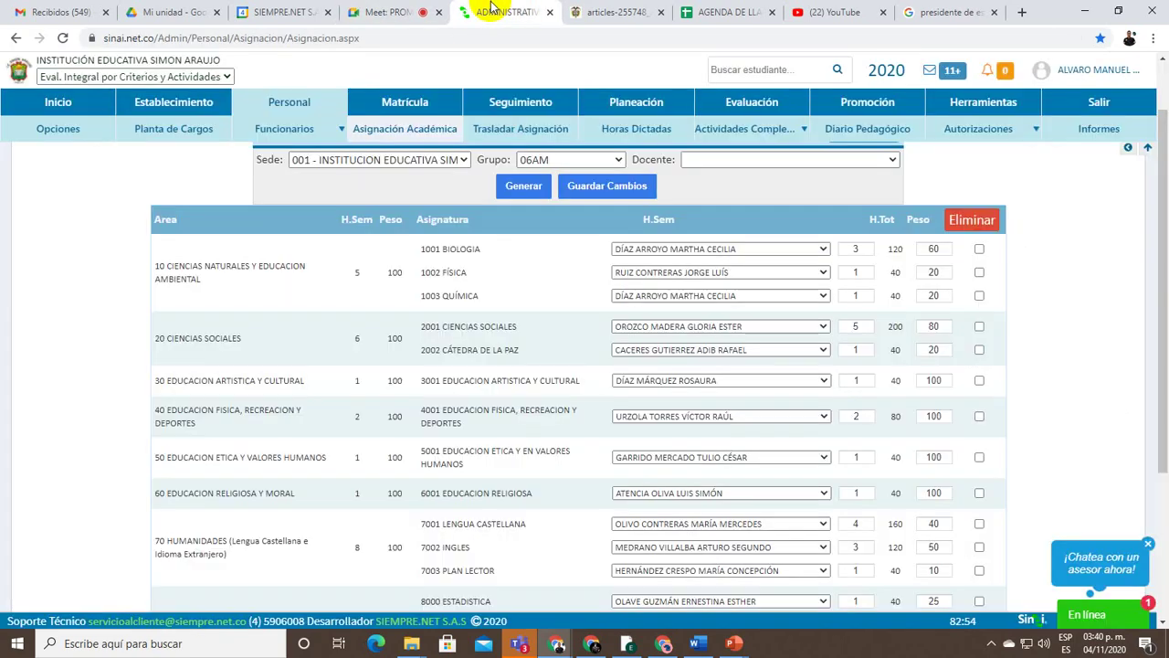
Check the weekly hours of group 06AM's subjects from Biología down to the totals row
scroll(474, 288, "up", 1)
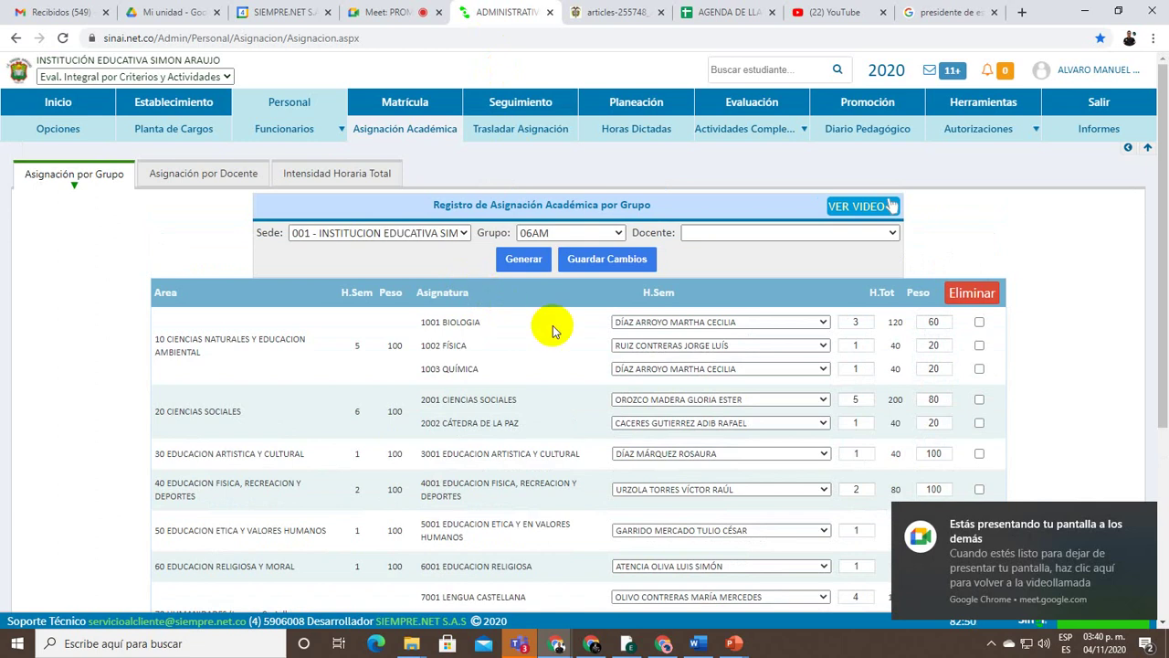
scroll(548, 326, "down", 3)
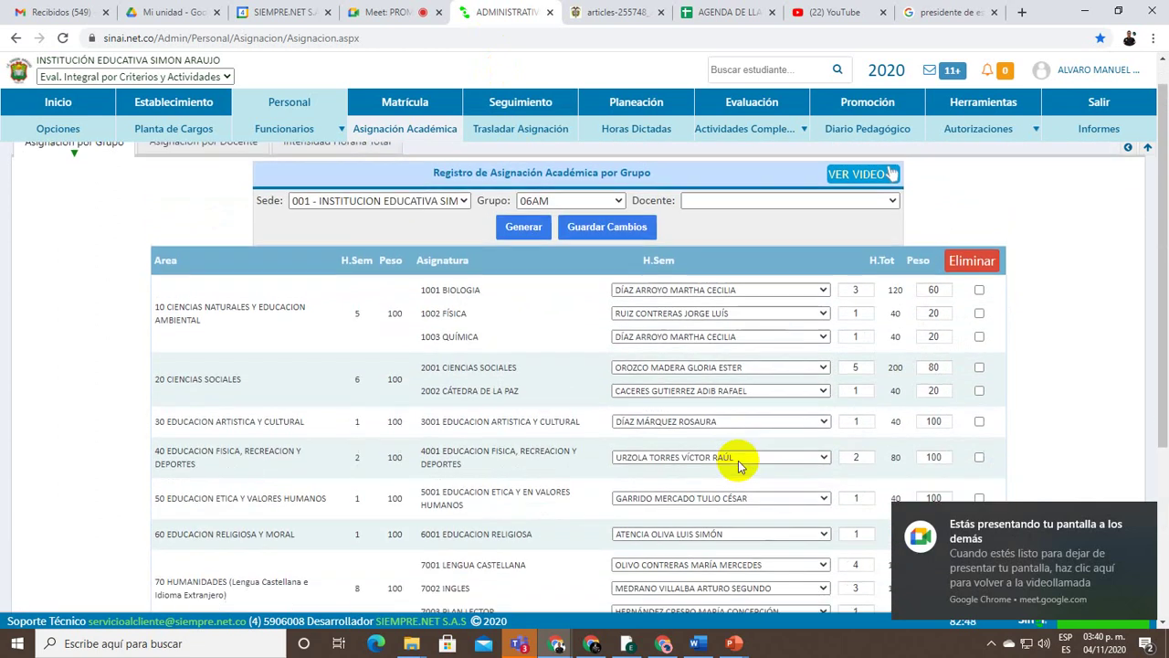
scroll(740, 463, "down", 3)
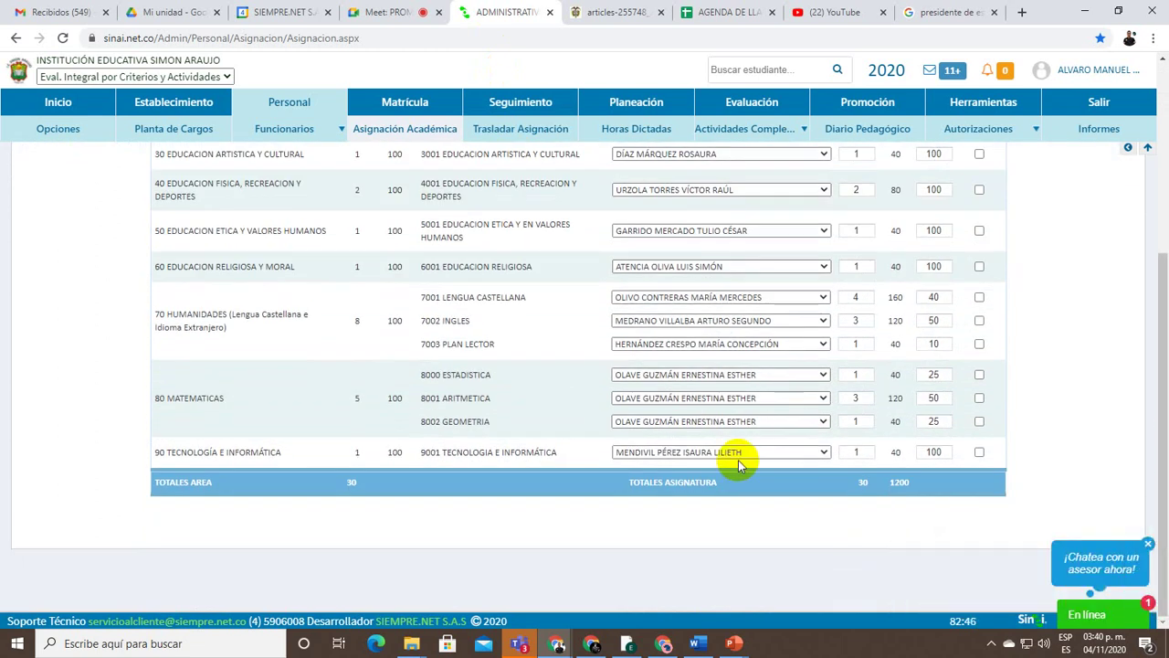
scroll(740, 464, "up", 4)
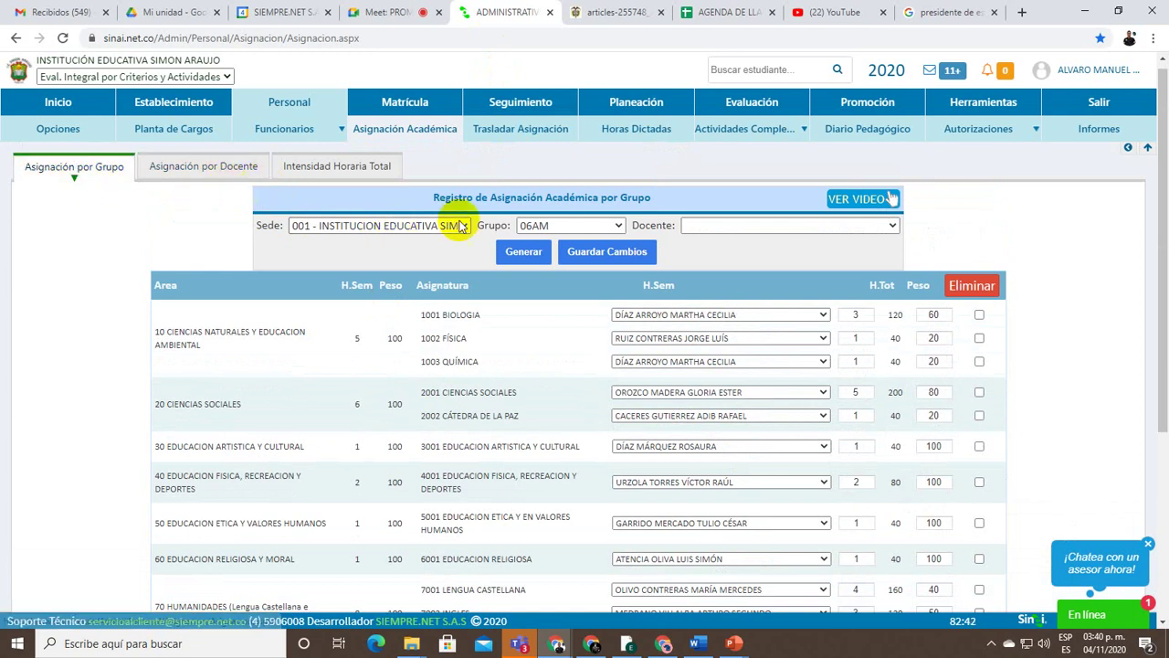
left_click(856, 314)
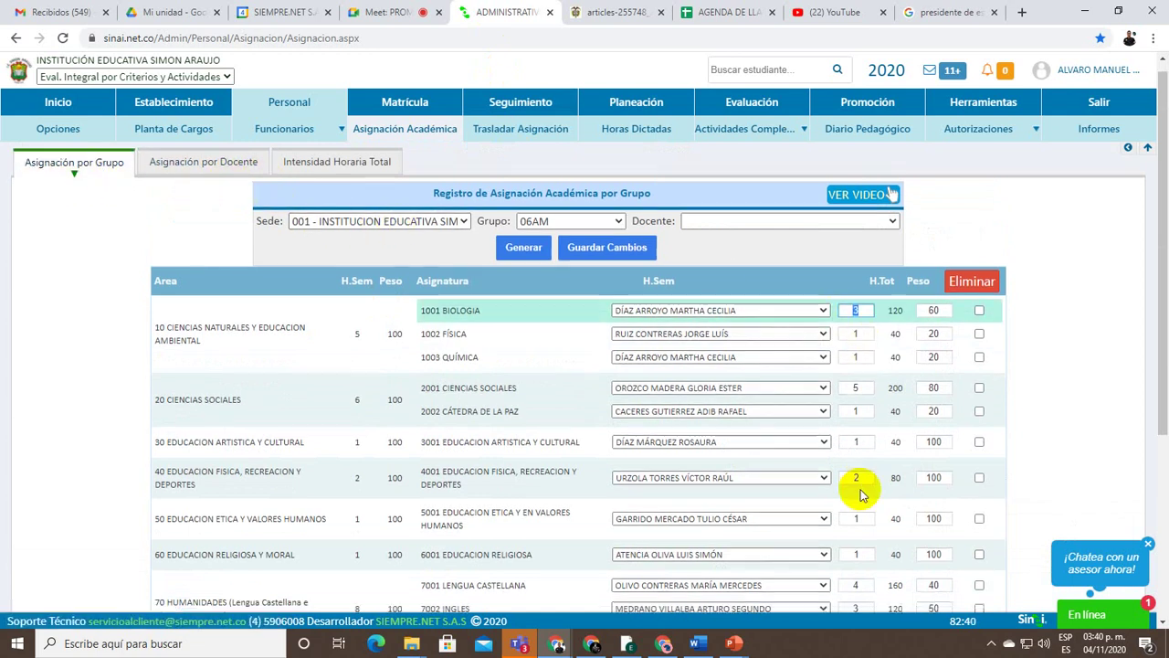
scroll(861, 493, "down", 3)
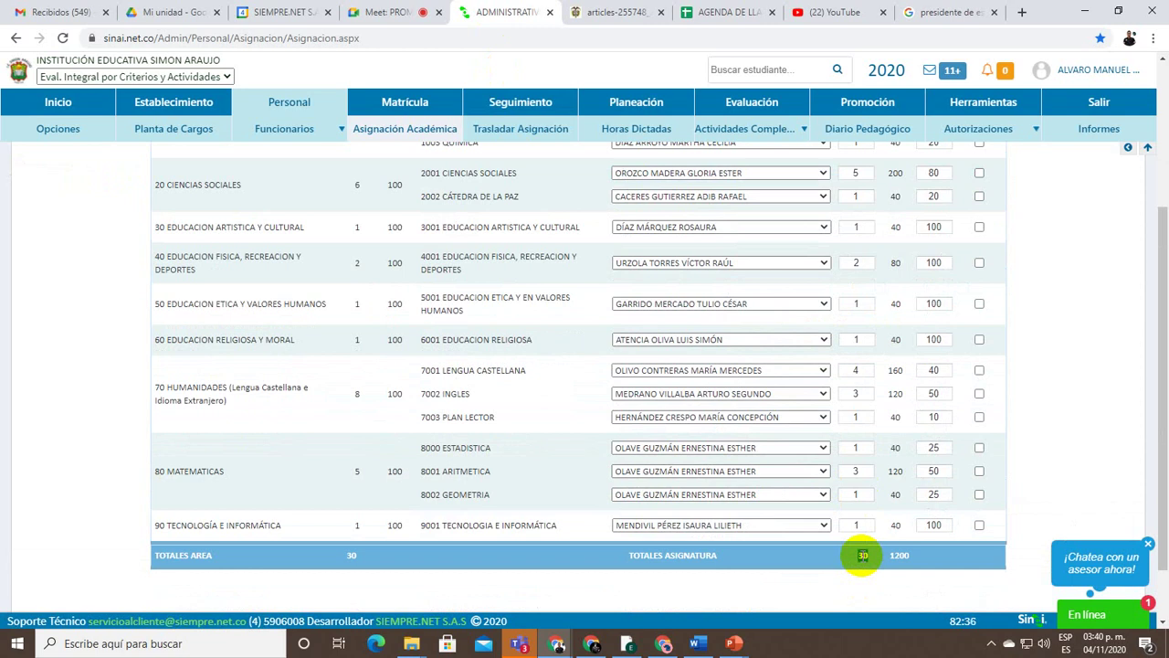
left_click(856, 471)
scroll(528, 306, "up", 3)
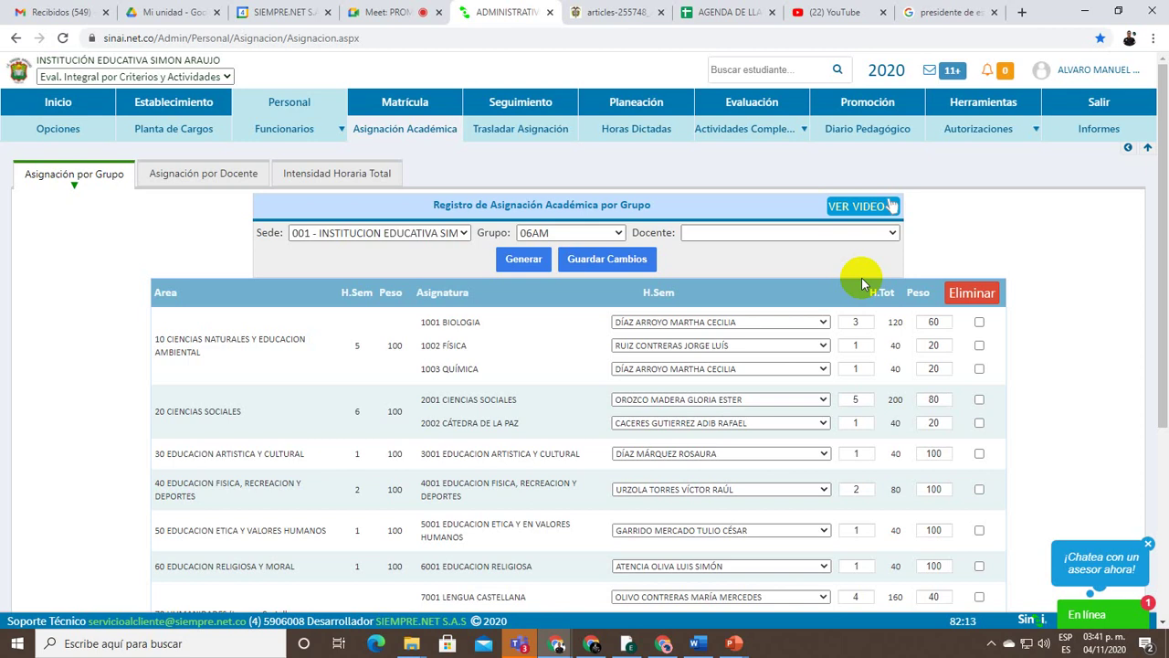
Return to the Google Meet call to let in another waiting participant, and switch back to the academic assignment page
left_click(384, 12)
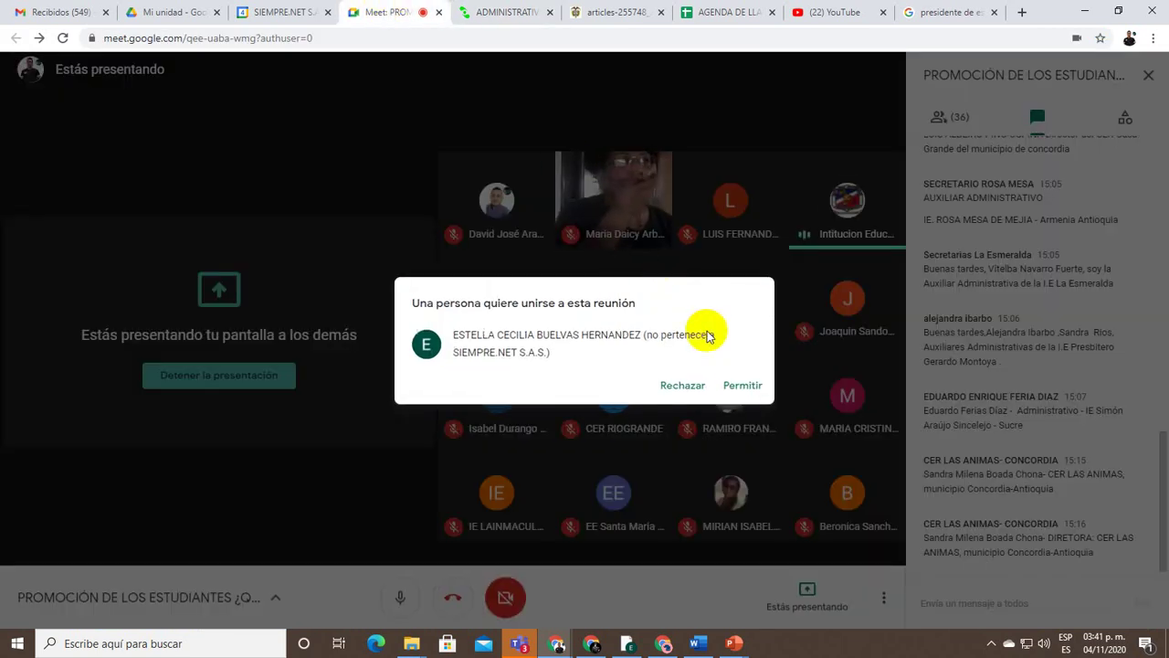
left_click(742, 385)
left_click(528, 12)
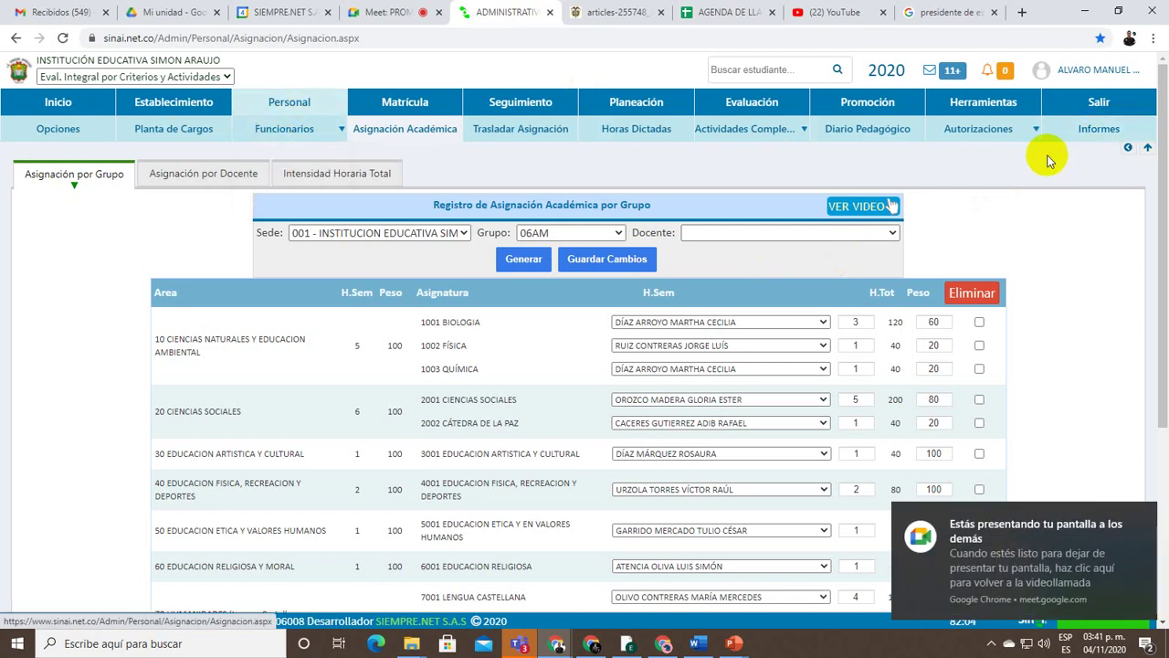
Generate report 10 - Asignacion académica por grupo, under Personal report type 43 - Asignación Académica, for group 06AM, MAÑANA, 2020
left_click(1092, 133)
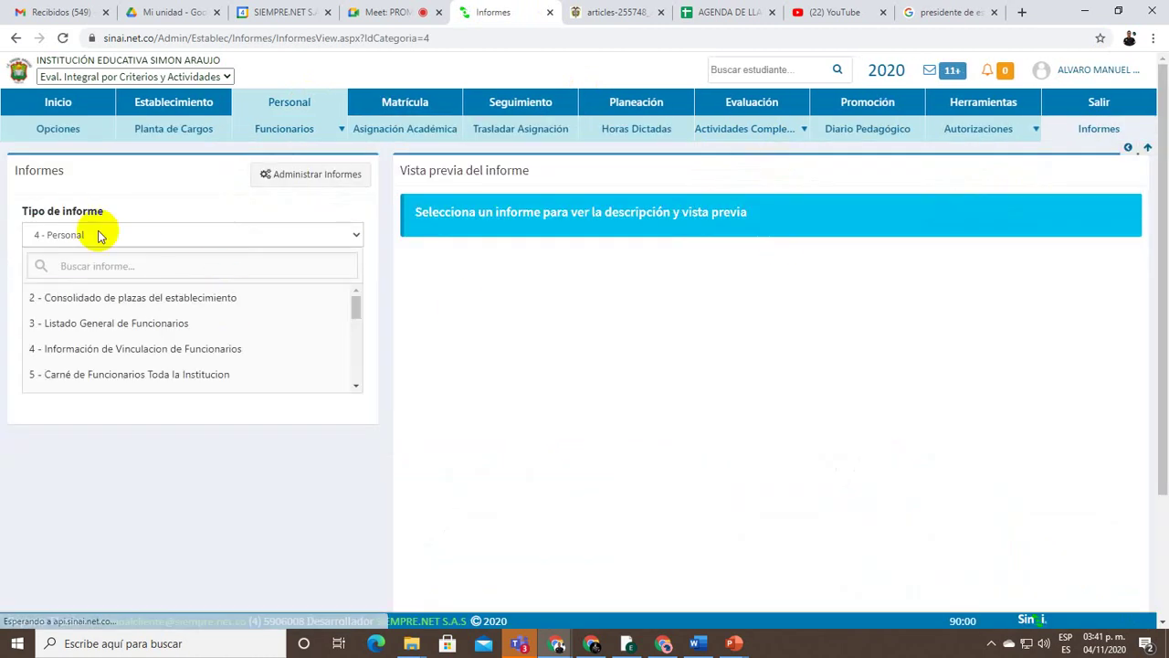
left_click(97, 234)
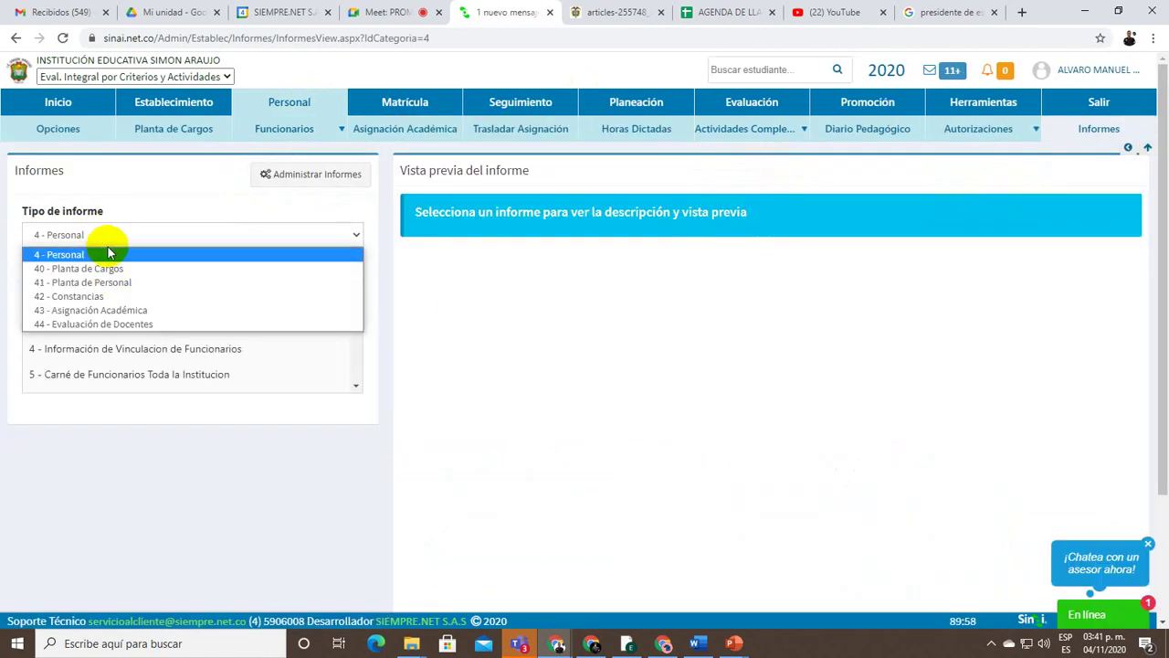
left_click(121, 310)
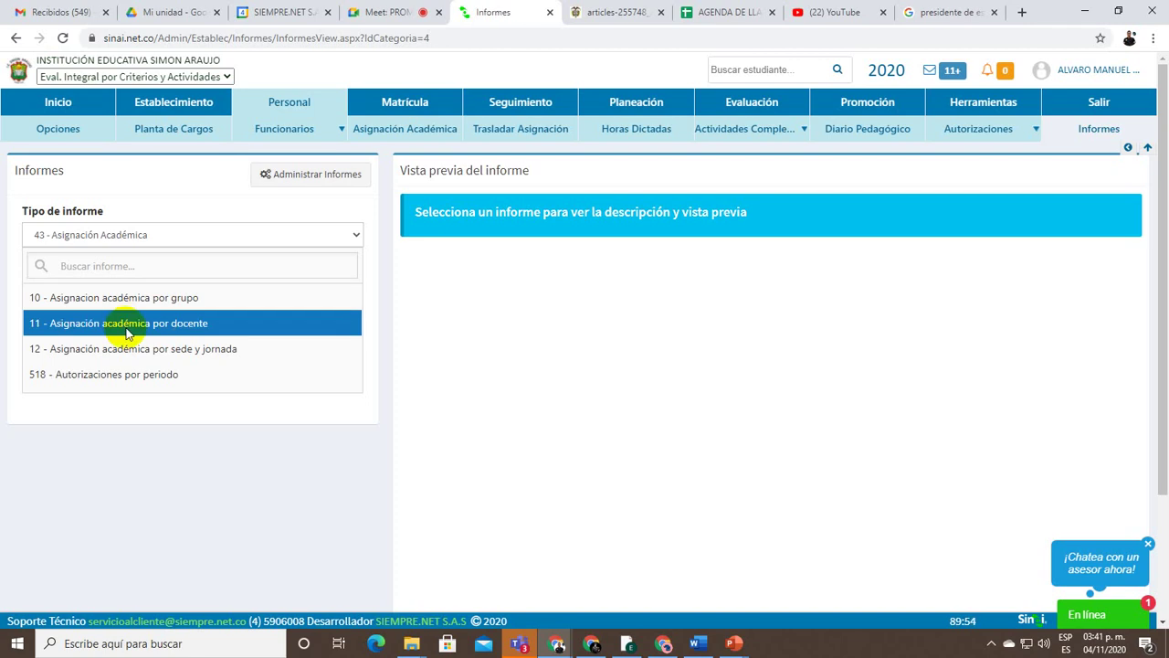
left_click(123, 298)
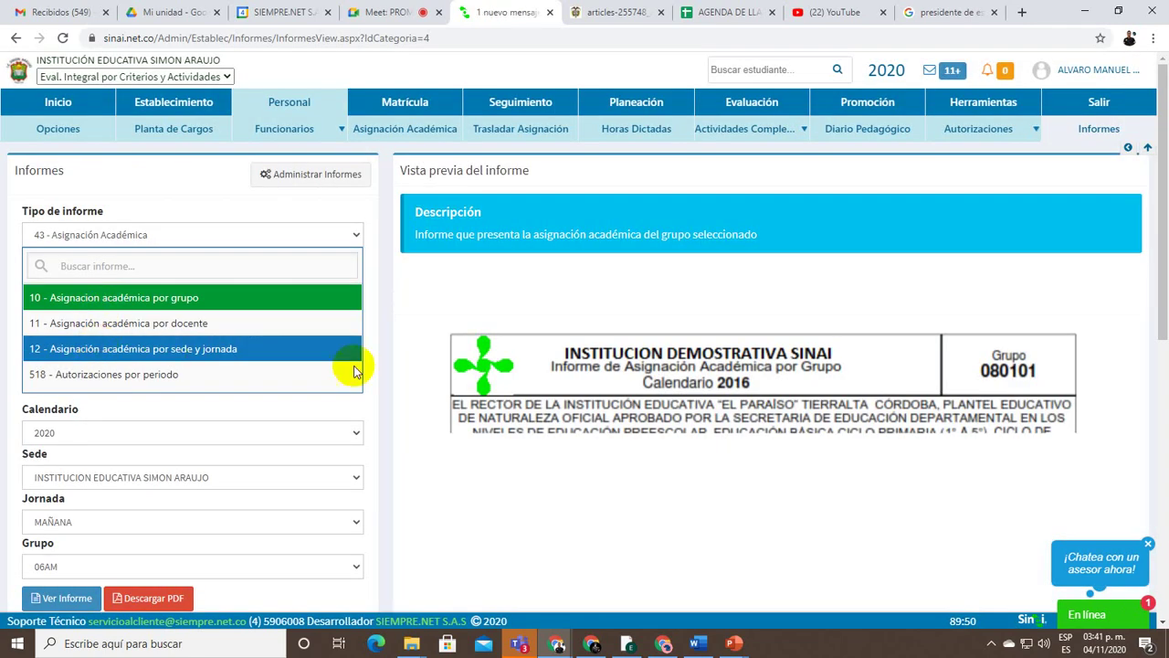
scroll(447, 365, "down", 2)
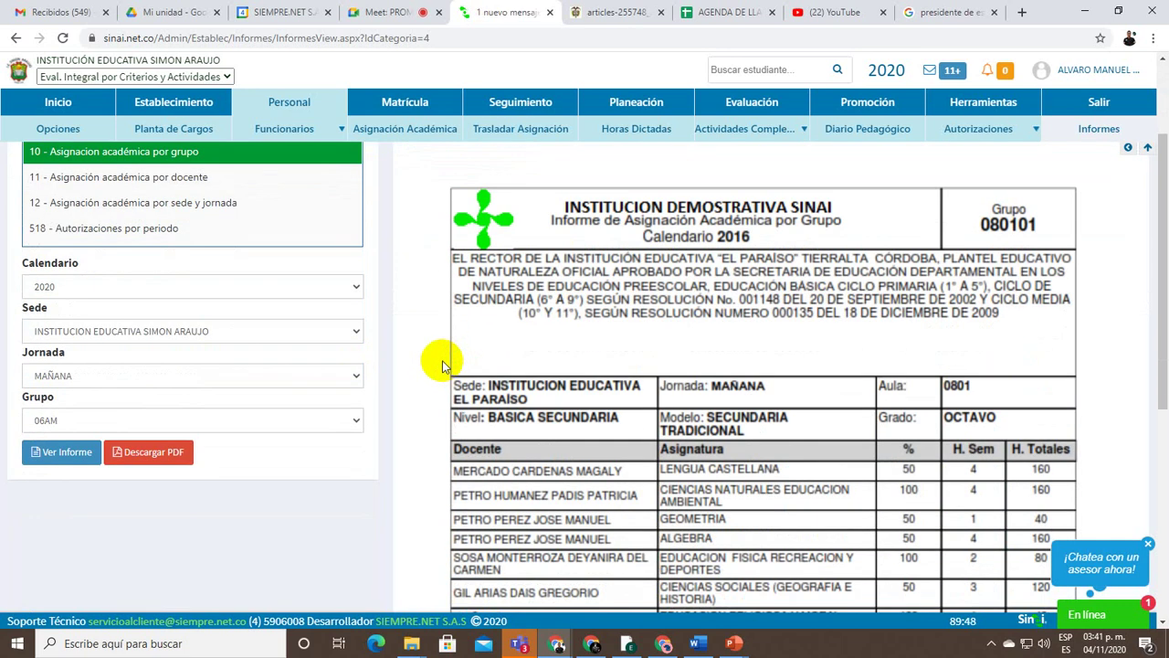
left_click(70, 457)
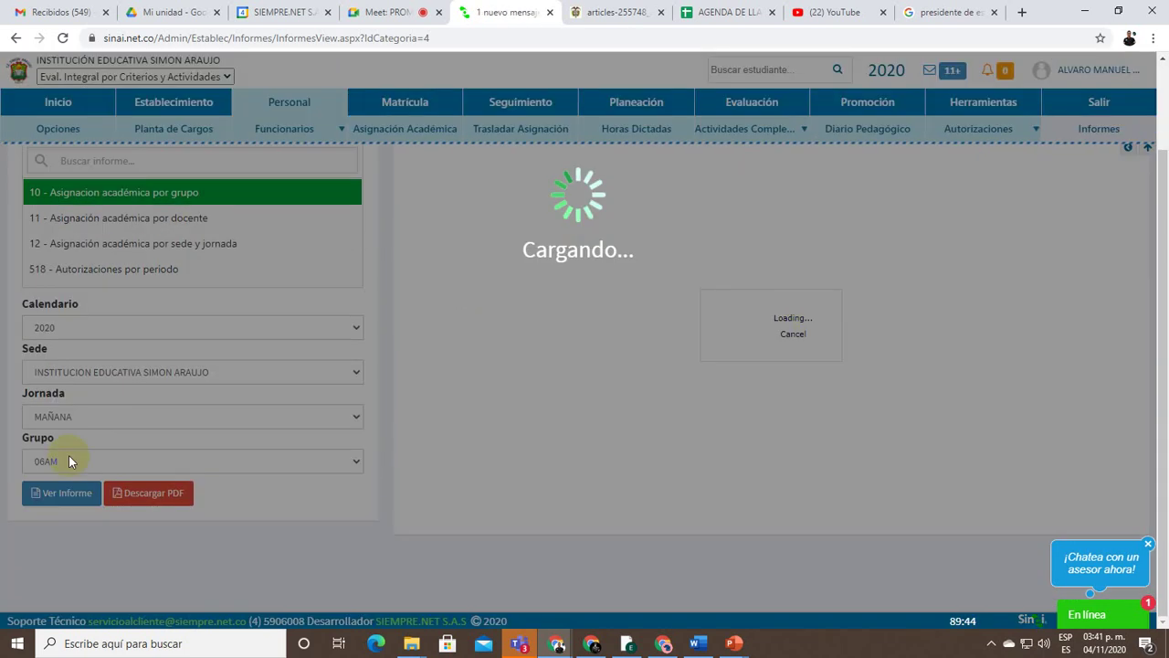
Examine the teachers, subjects, percentages and hours in the 06AM assignment report, from its header to the totals
scroll(770, 376, "down", 3)
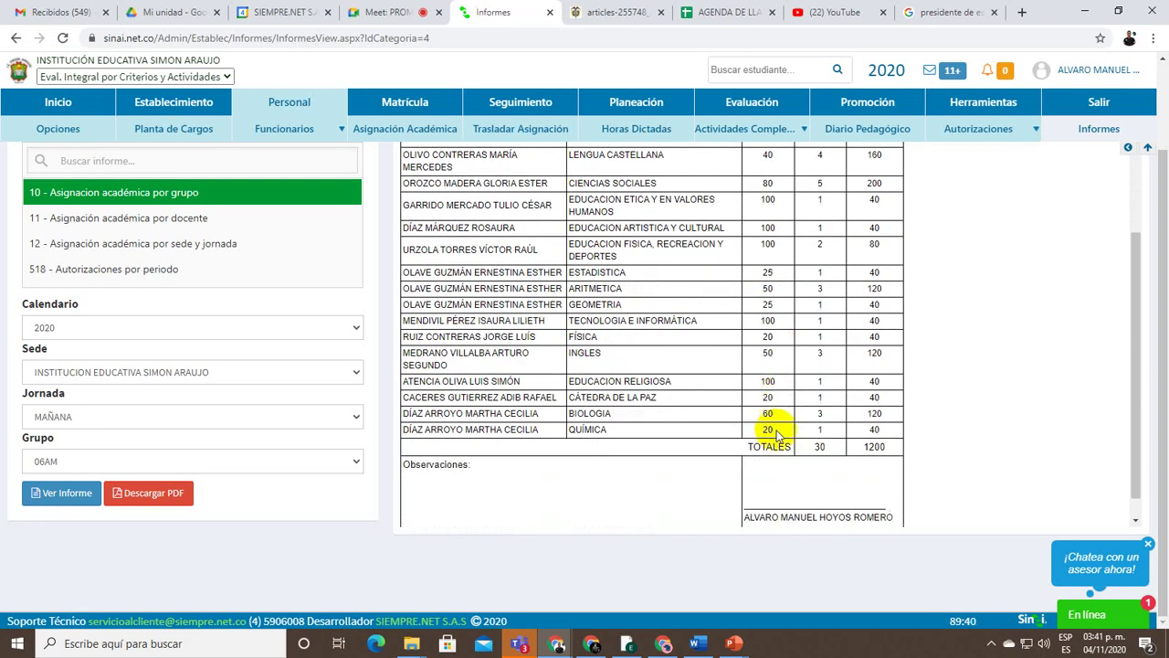
scroll(776, 401, "up", 5)
scroll(527, 346, "down", 1)
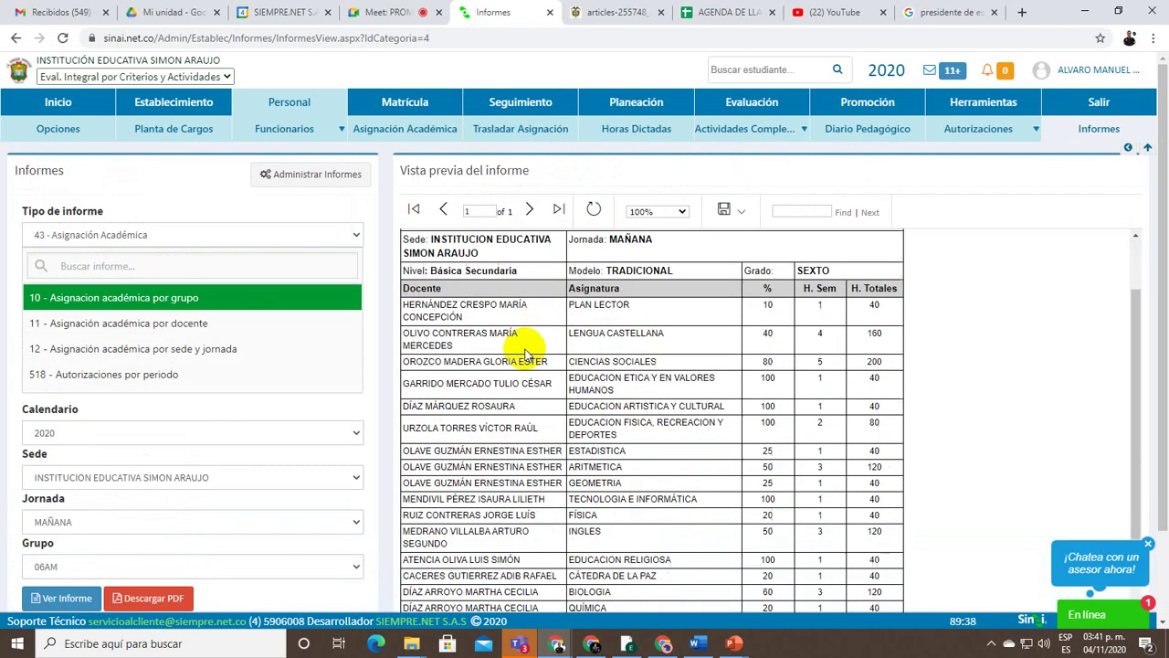
double_click(498, 405)
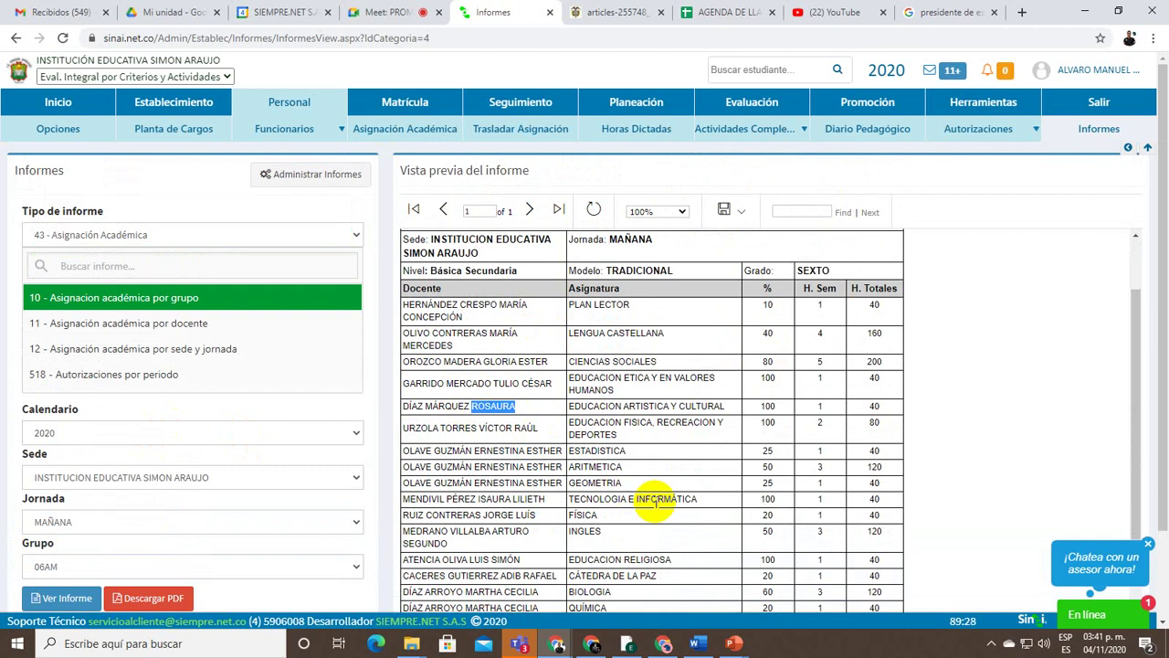
scroll(784, 504, "down", 2)
scroll(784, 504, "up", 5)
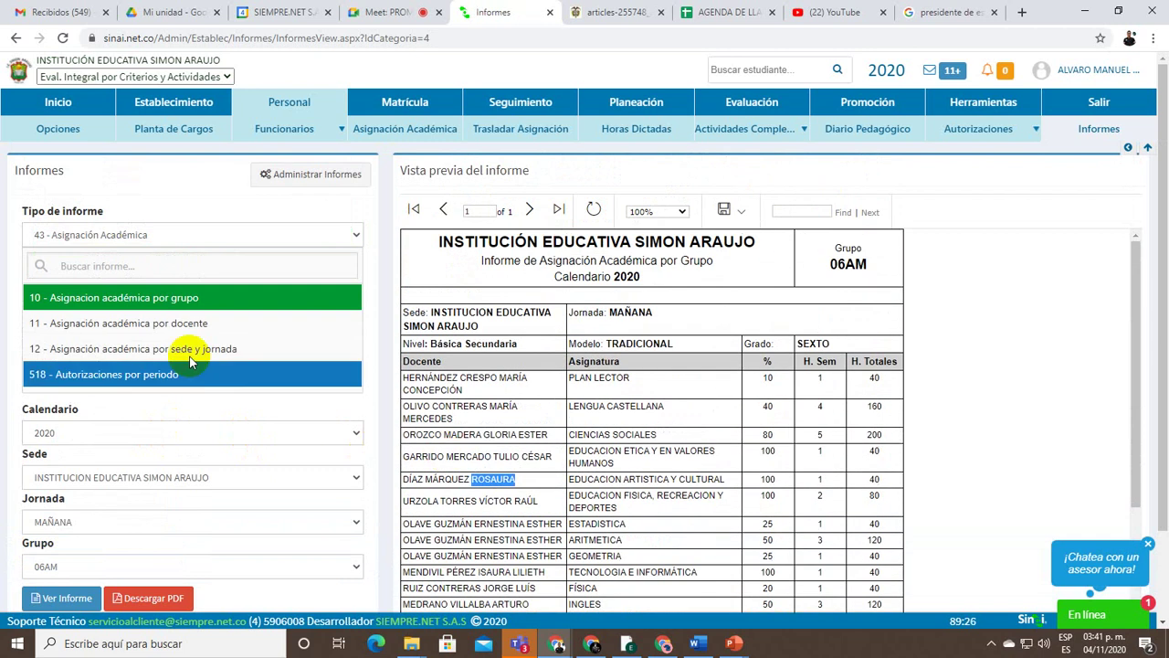
Show the available report types again, keeping 43 - Asignación Académica, and switch to the presentation slide listing the six pre-promotion steps
left_click(124, 237)
left_click(128, 310)
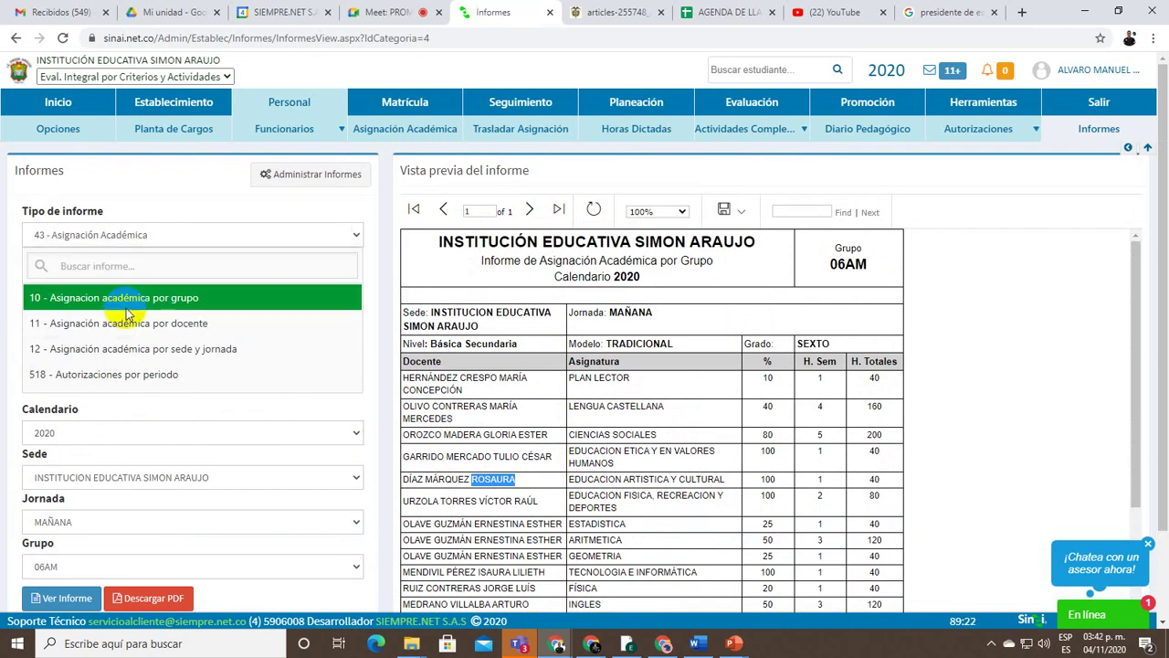
left_click(73, 233)
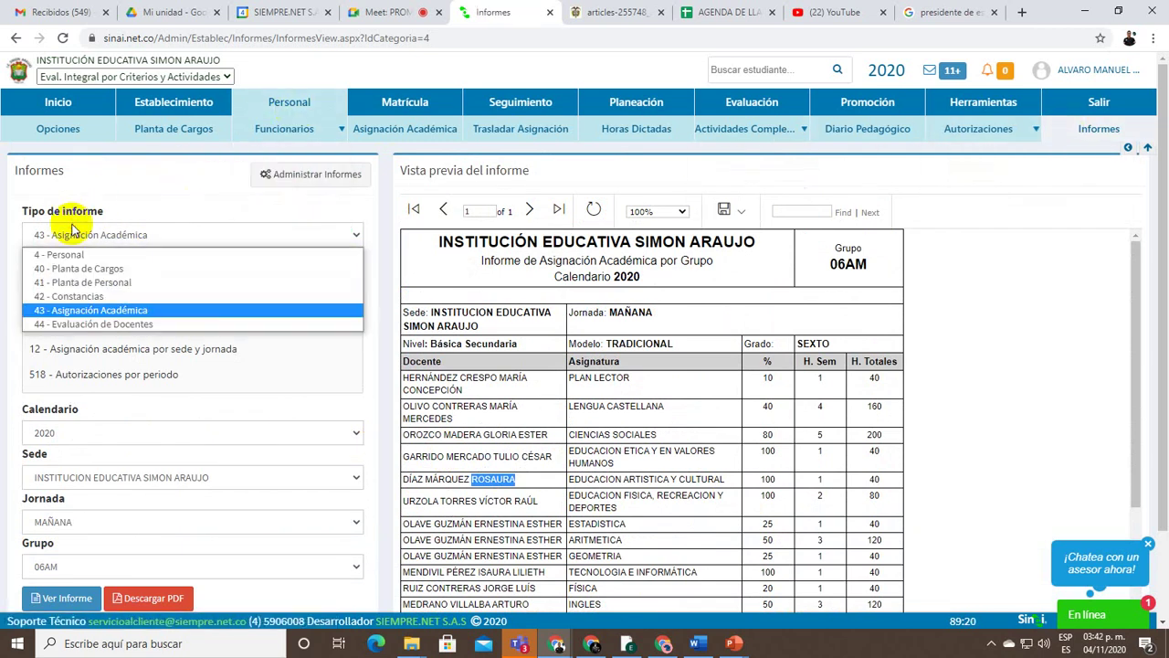
left_click(113, 310)
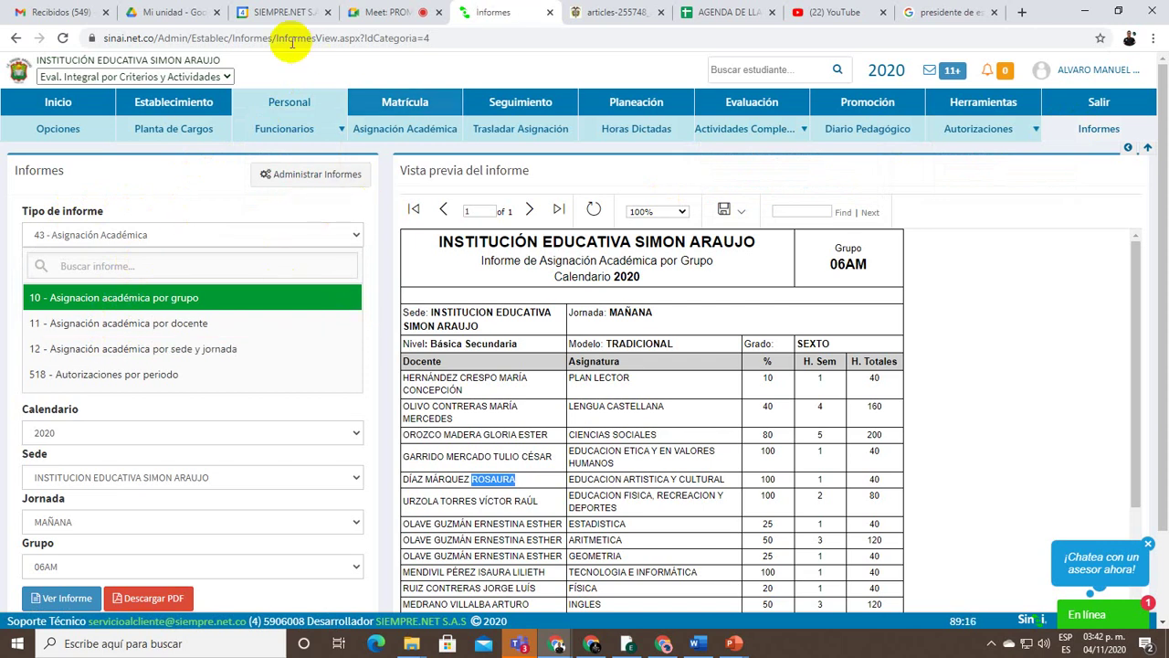
key("alt+Tab")
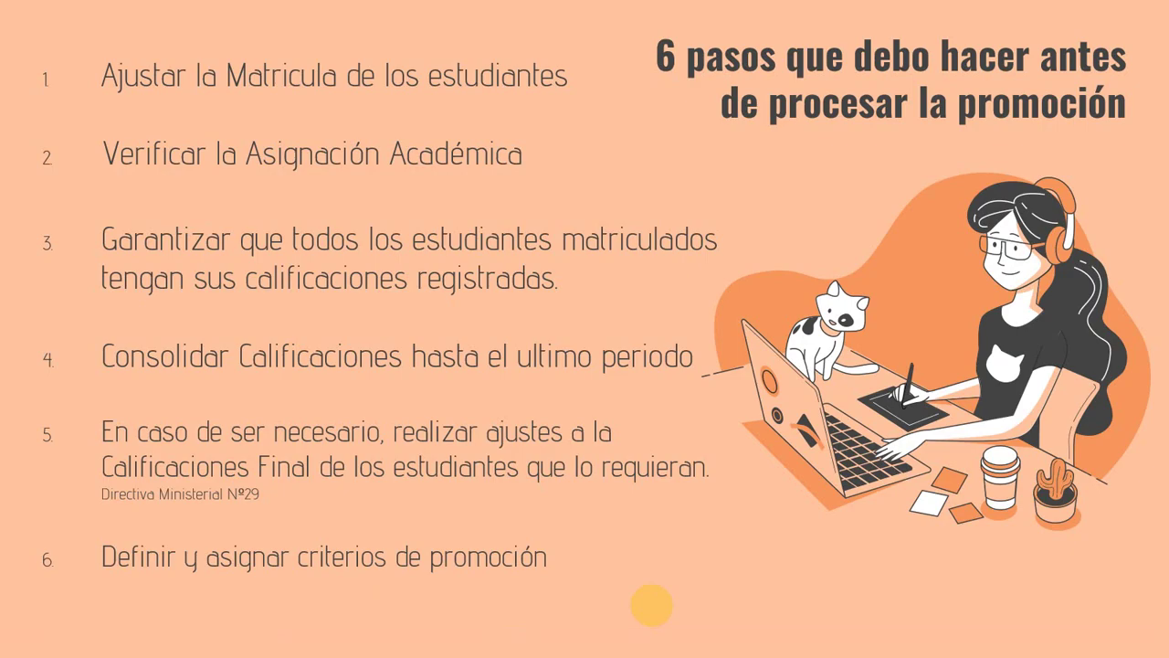
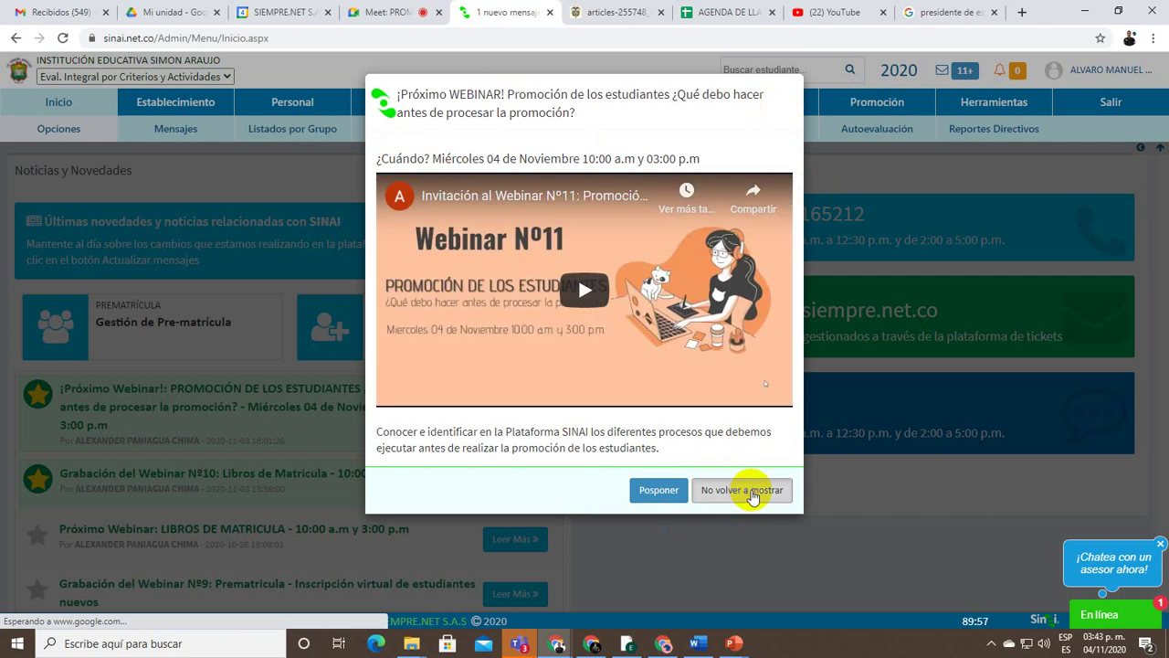
Dismiss the upcoming webinar notice permanently and open the Inconsistencias validation page
left_click(746, 493)
left_click(751, 131)
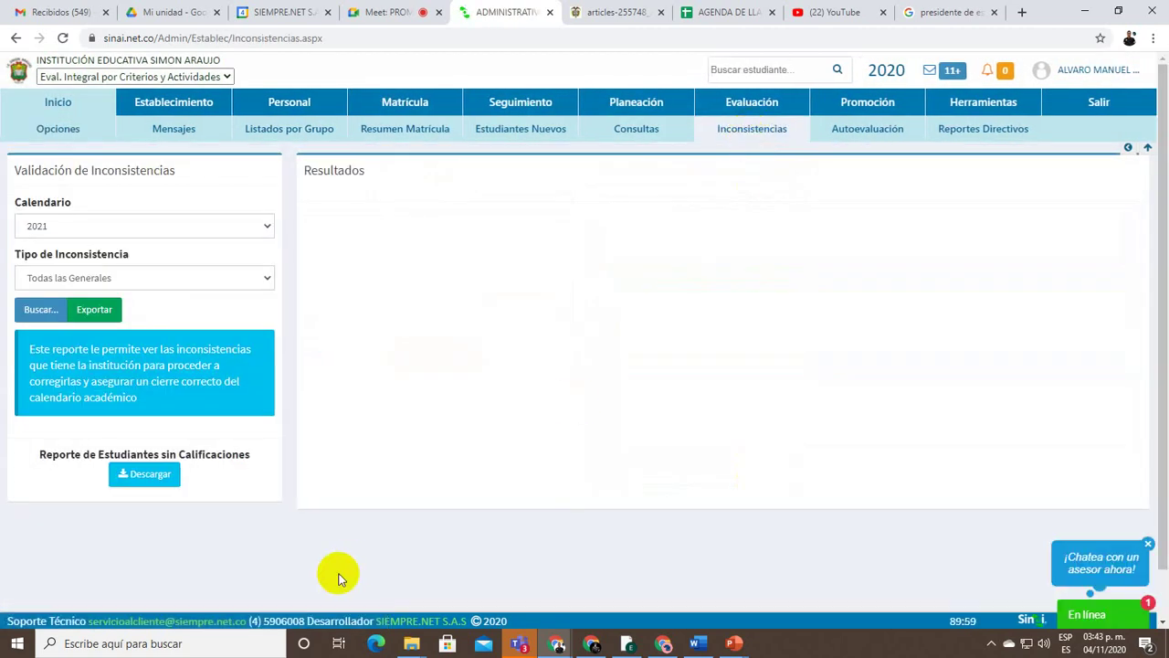
Outline the Inicio and Inconsistencias entries and the Calendario selector in red with the screen marker, and clear the markings
key("ctrl+shift+s")
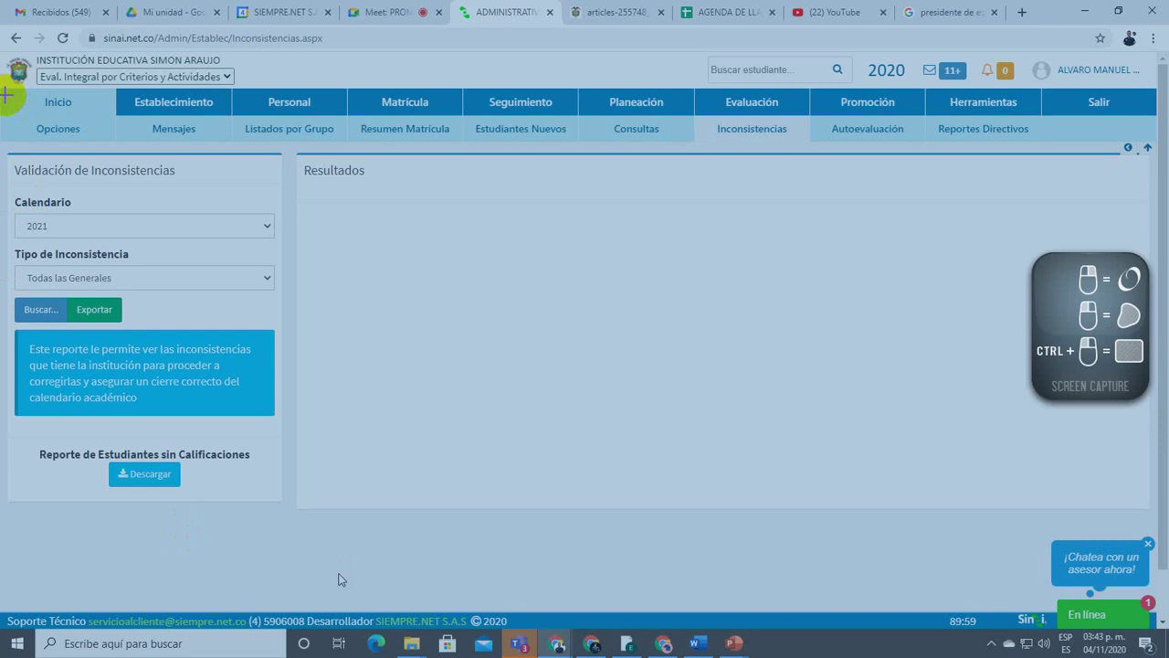
left_click_drag(3, 89, 116, 117)
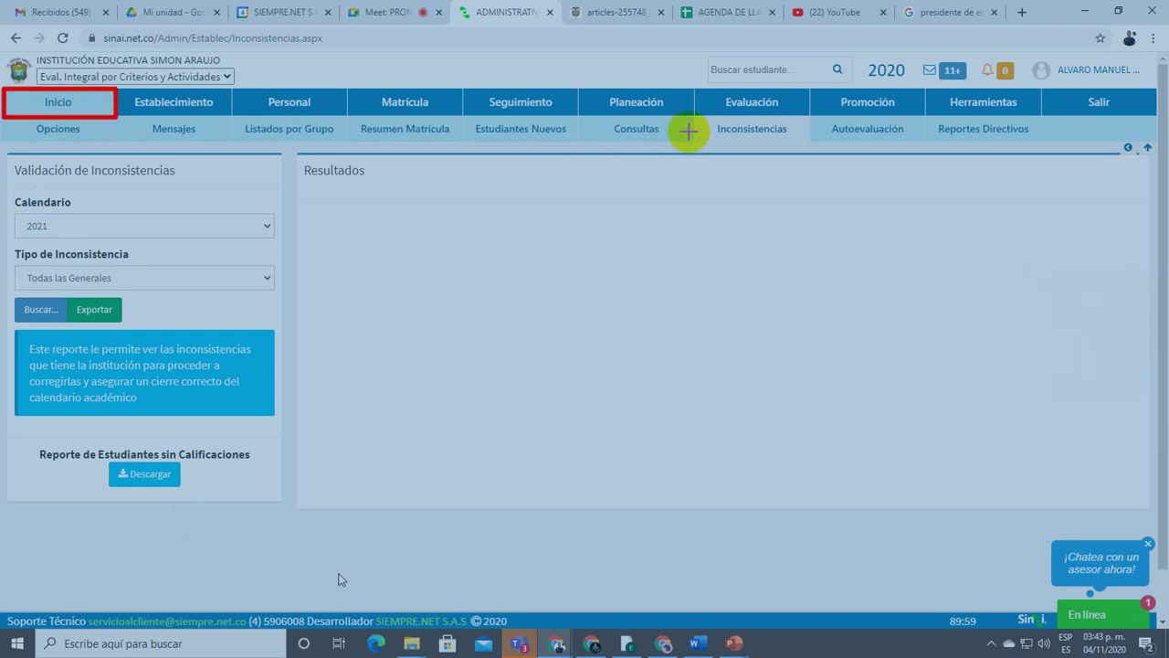
left_click_drag(695, 115, 810, 142)
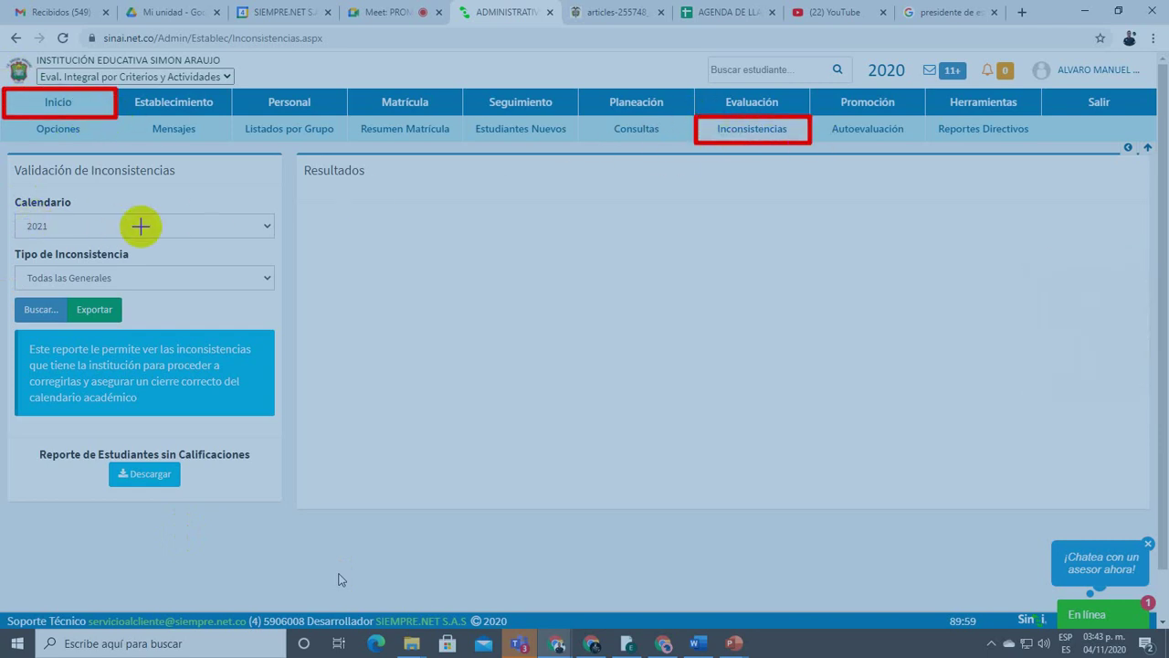
left_click_drag(251, 212, 271, 242)
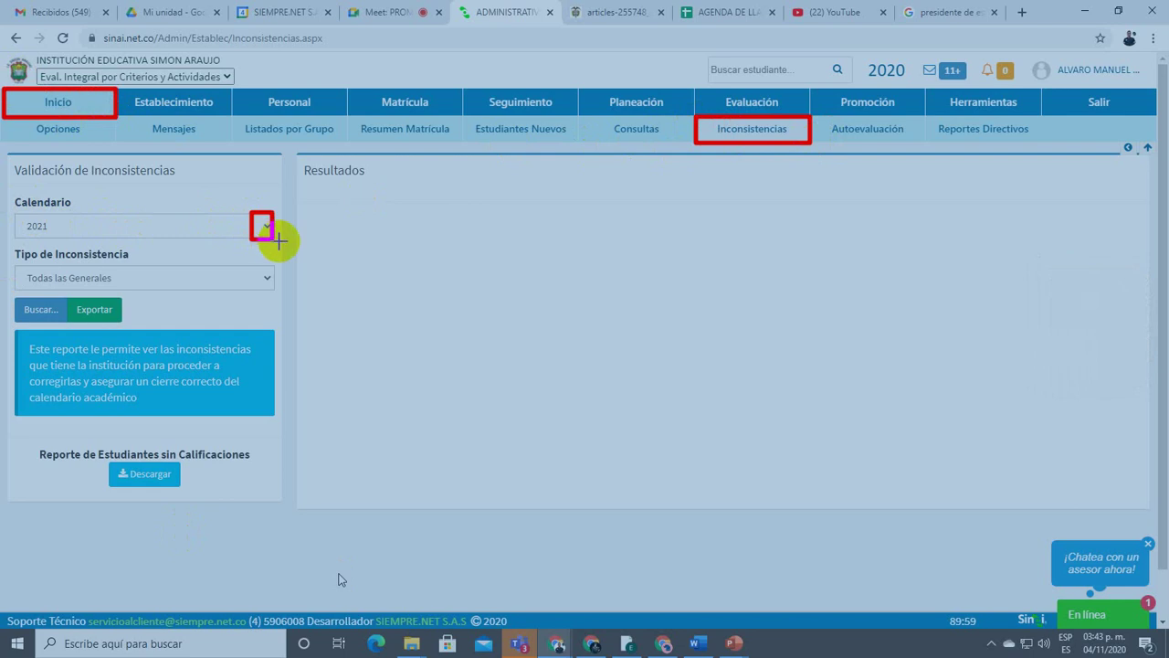
key("Escape")
Set the inconsistency validation to calendar 2020 and type 7. Estudiantes matriculados sin calificaciones
left_click(261, 229)
left_click(236, 260)
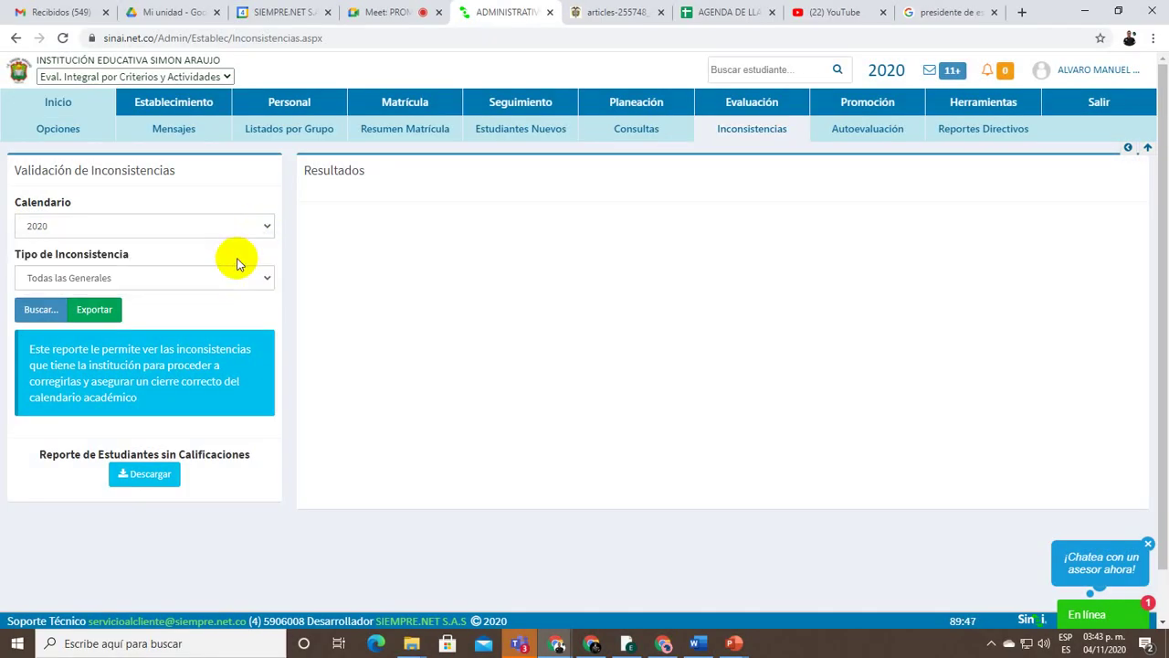
left_click(197, 283)
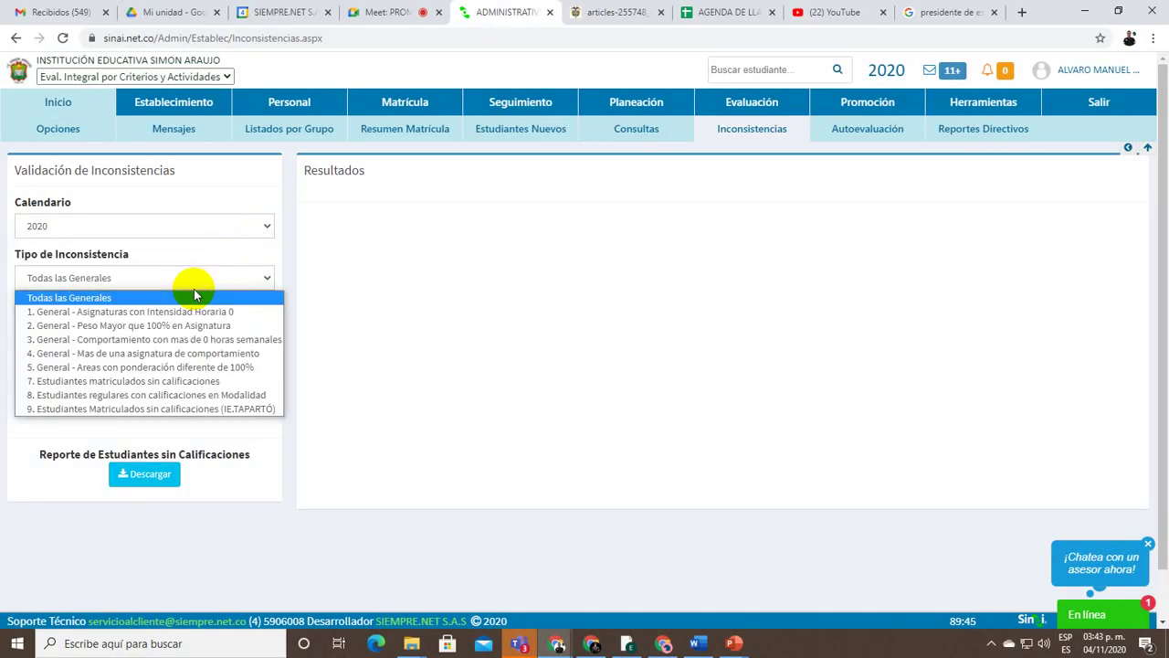
left_click(143, 384)
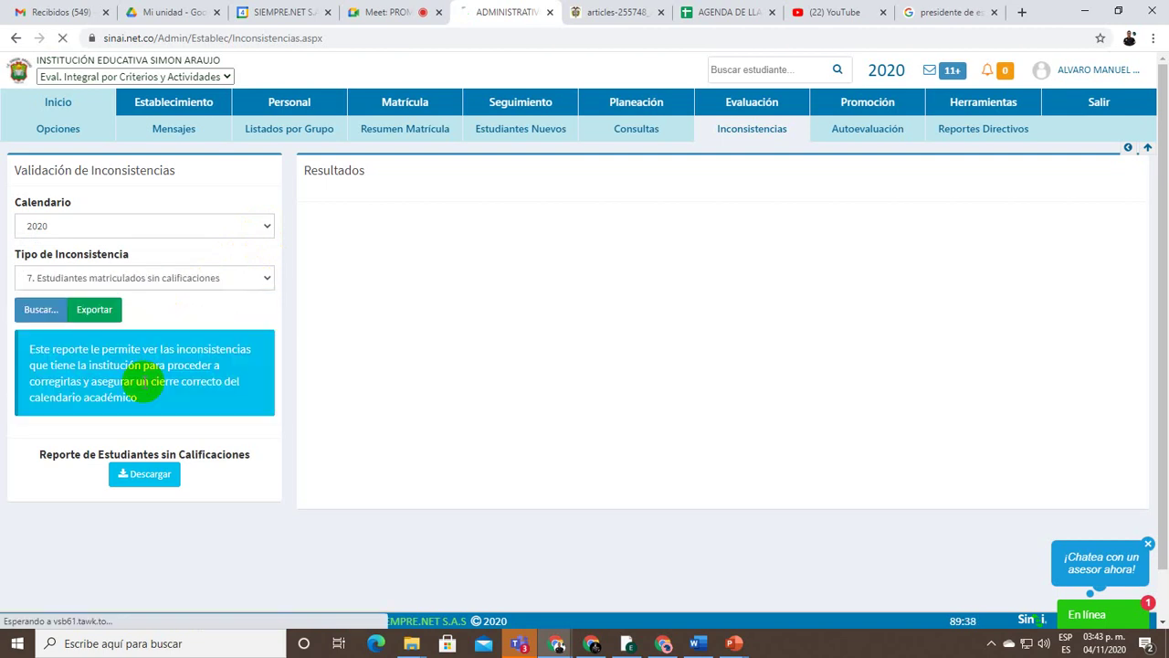
Review the available inconsistency types, from 2. General - Peso Mayor que 100% en Asignatura to type 7, keeping type 7 selected
left_click(251, 282)
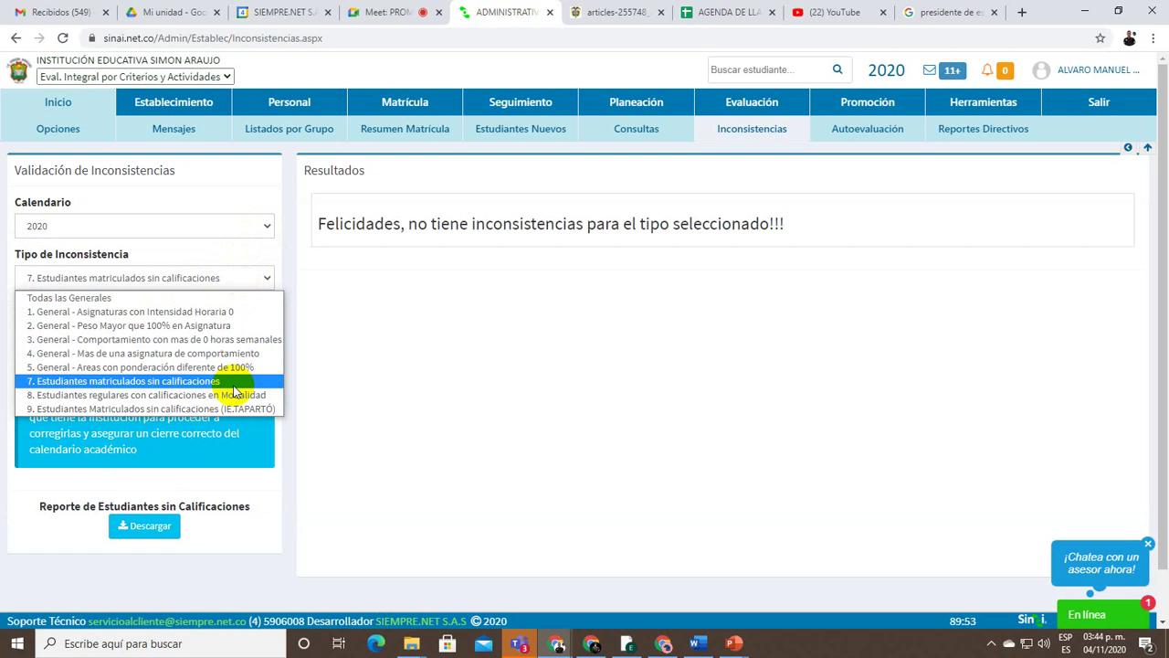
key("Up")
key("Up")
key("Up")
key("Up")
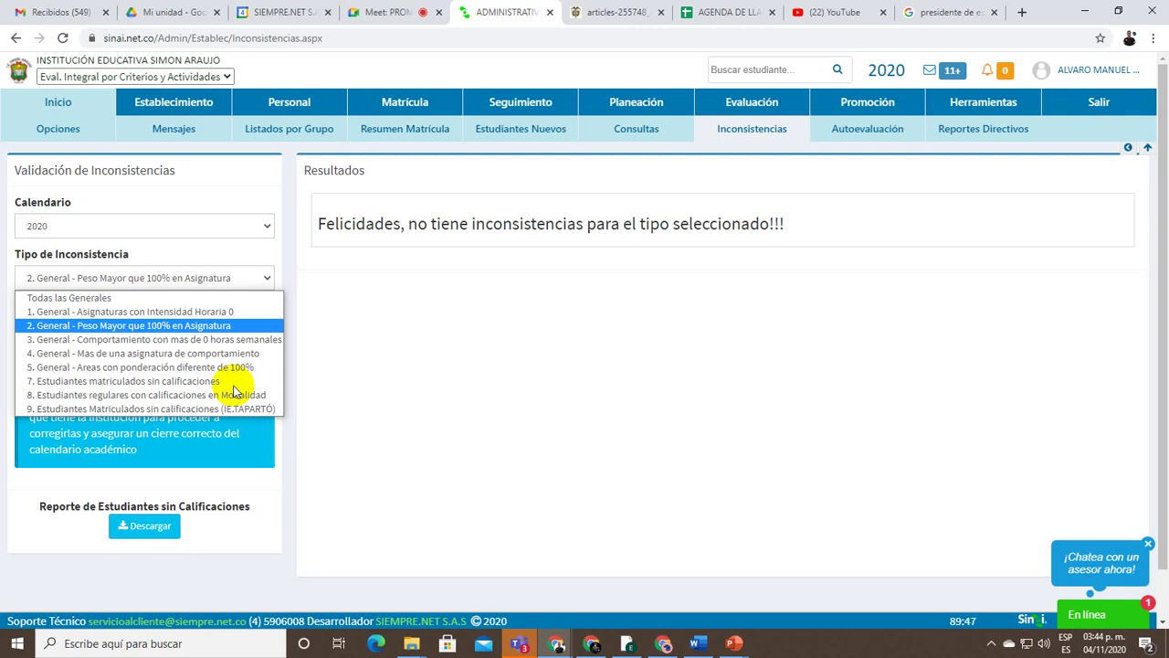
key("Down")
key("Down")
key("Down")
key("Down")
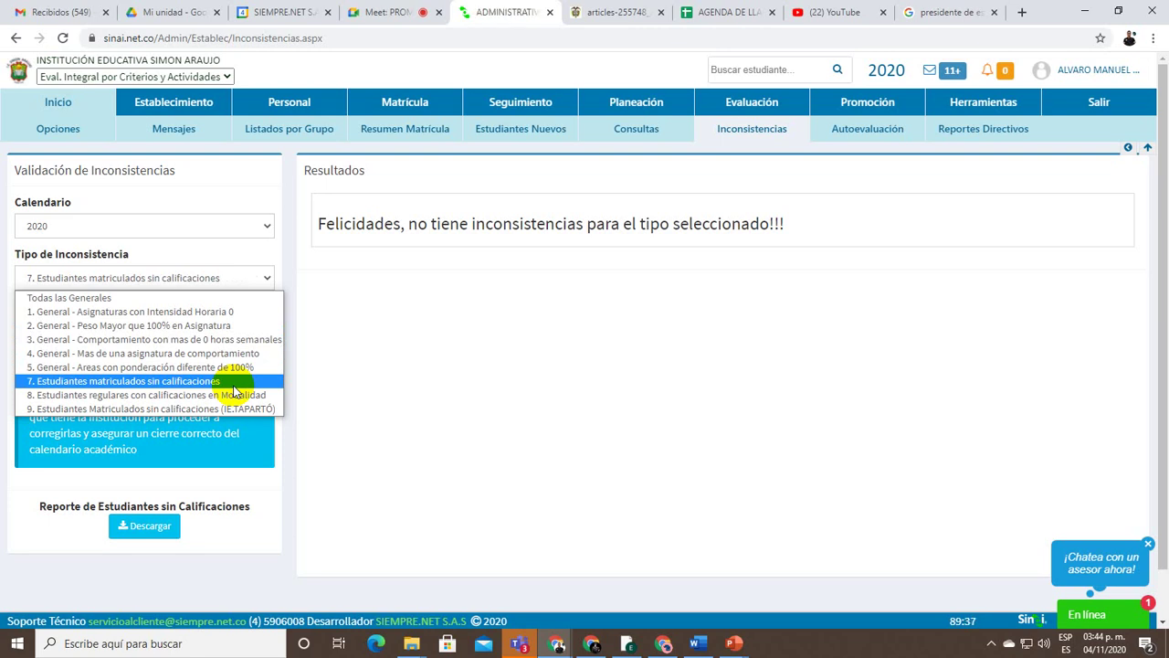
left_click(234, 387)
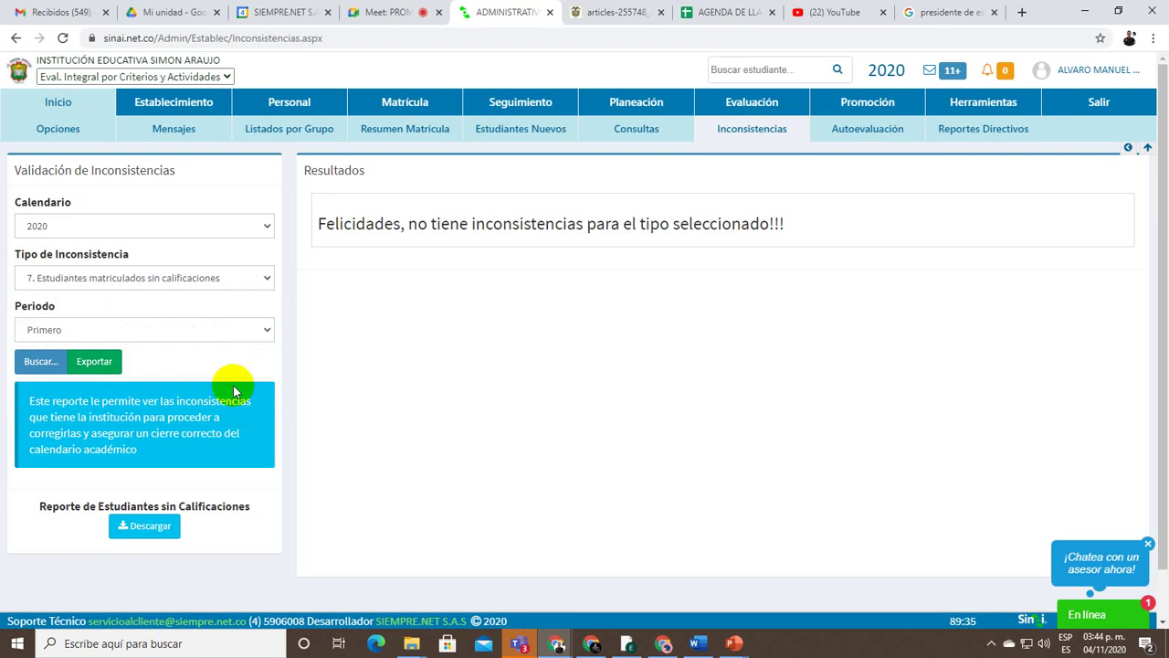
Search for enrolled students without grades in all periods (Todos) and look through the resulting inconsistencies
left_click(204, 333)
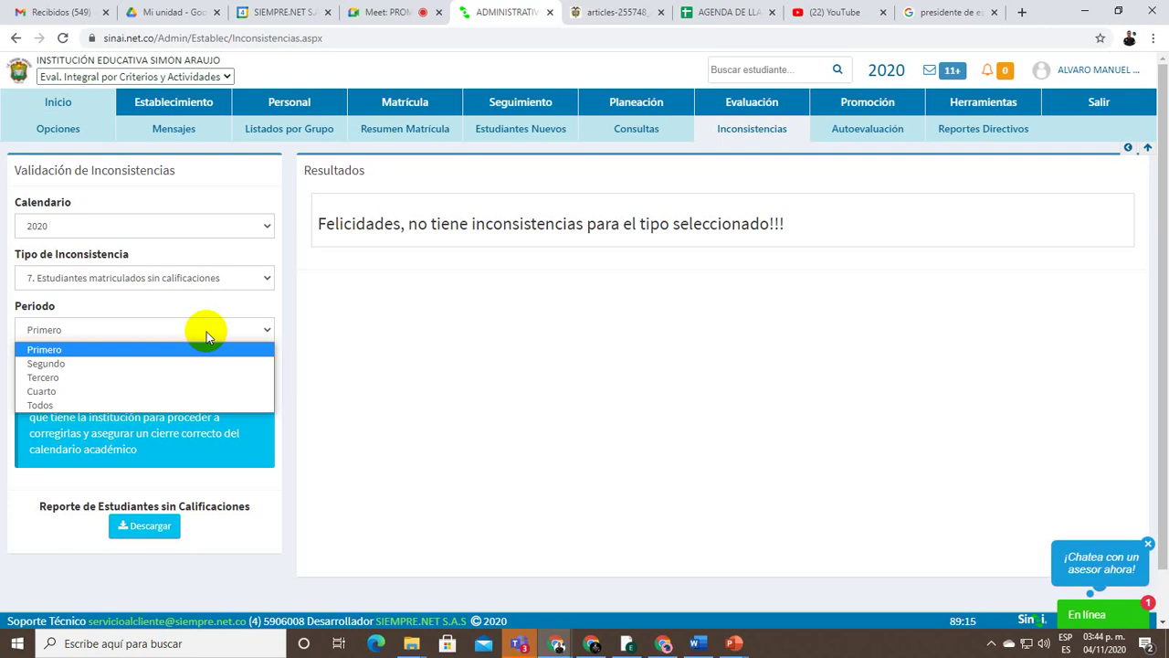
left_click(79, 404)
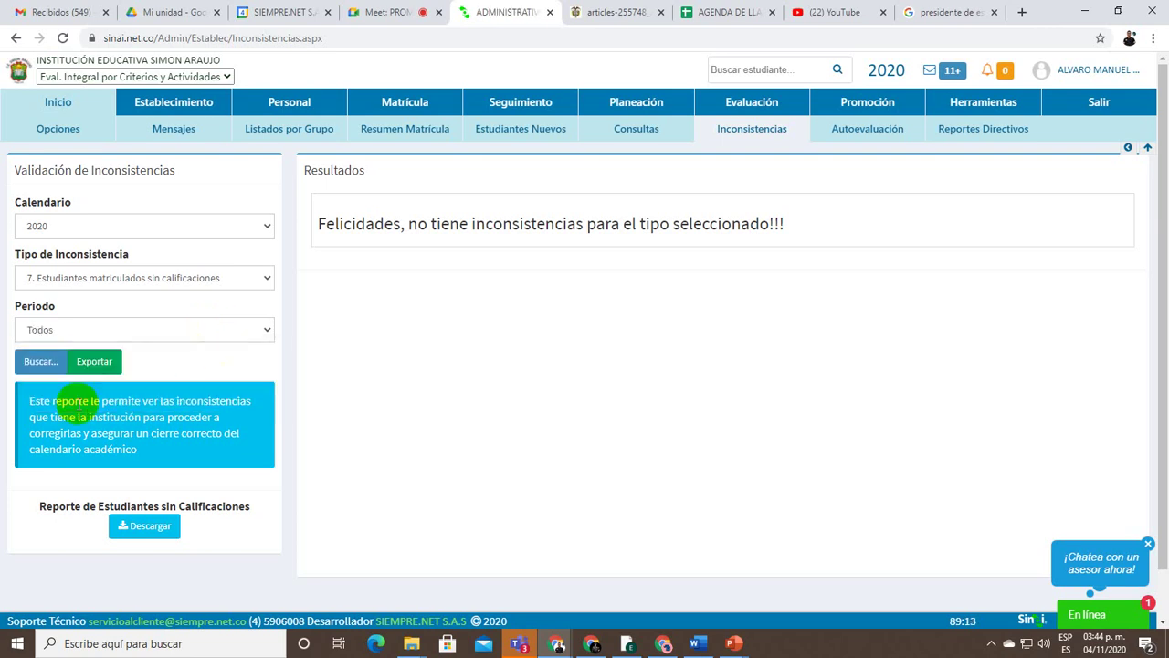
left_click(151, 340)
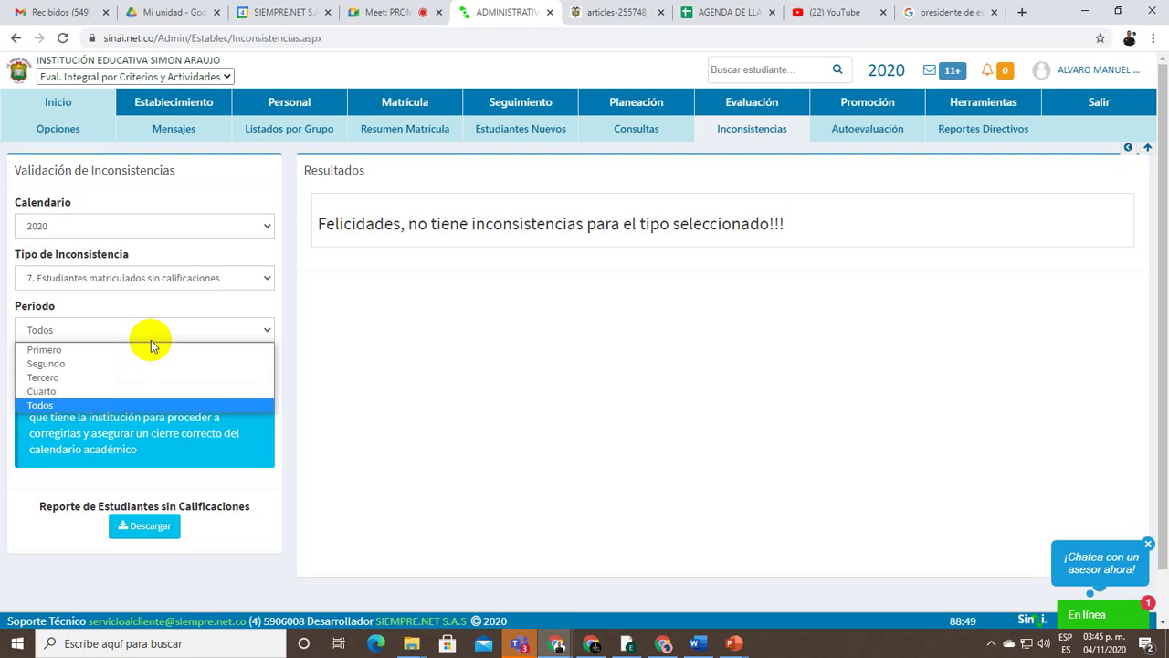
left_click(157, 405)
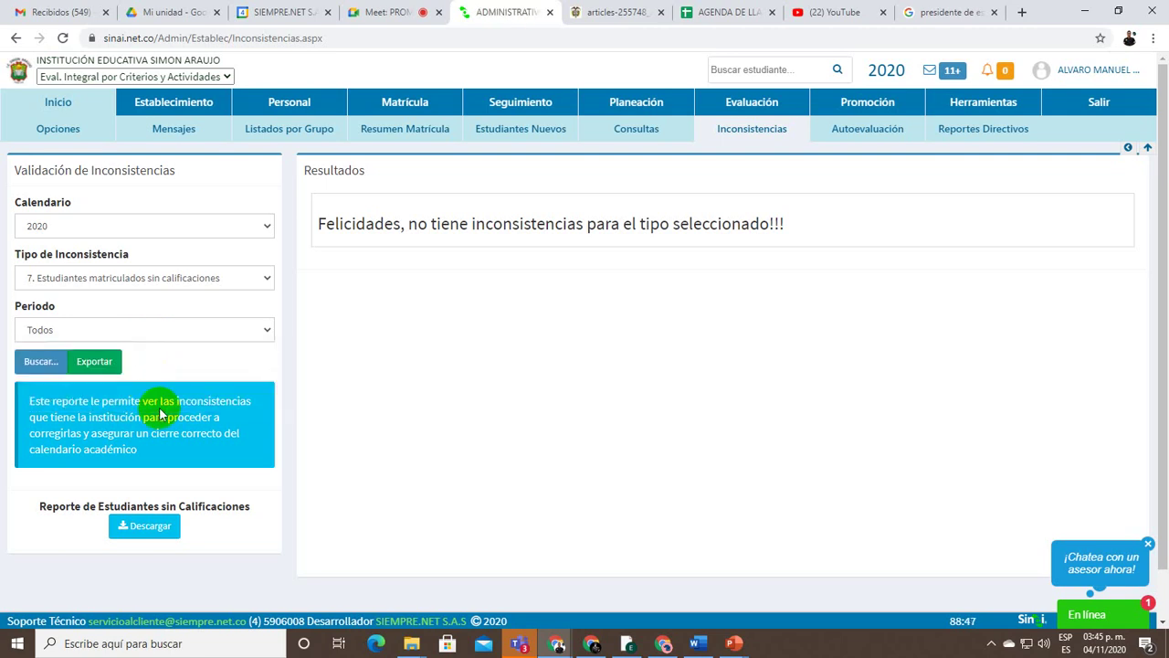
left_click(30, 365)
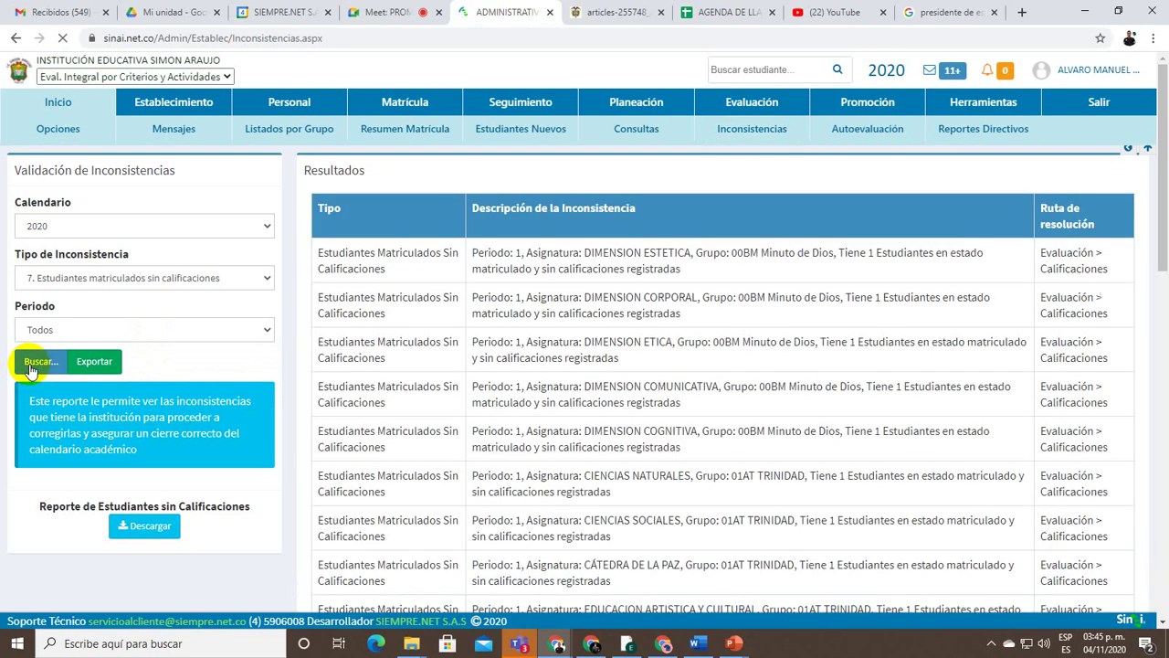
scroll(602, 347, "down", 10)
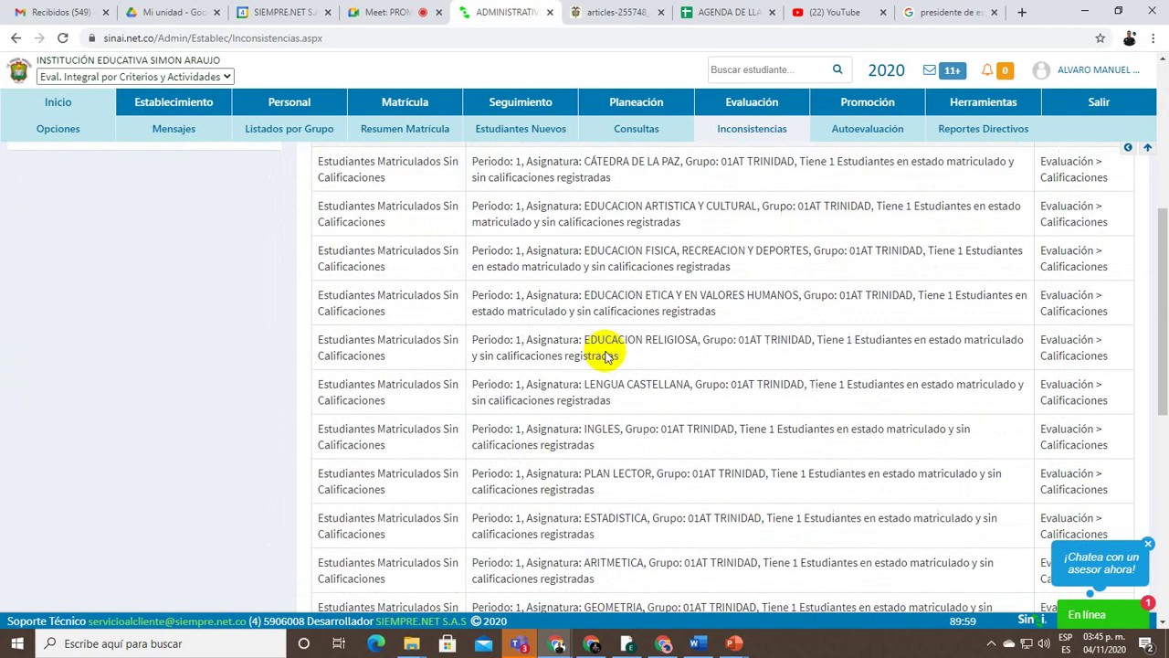
scroll(606, 352, "up", 8)
scroll(602, 356, "up", 3)
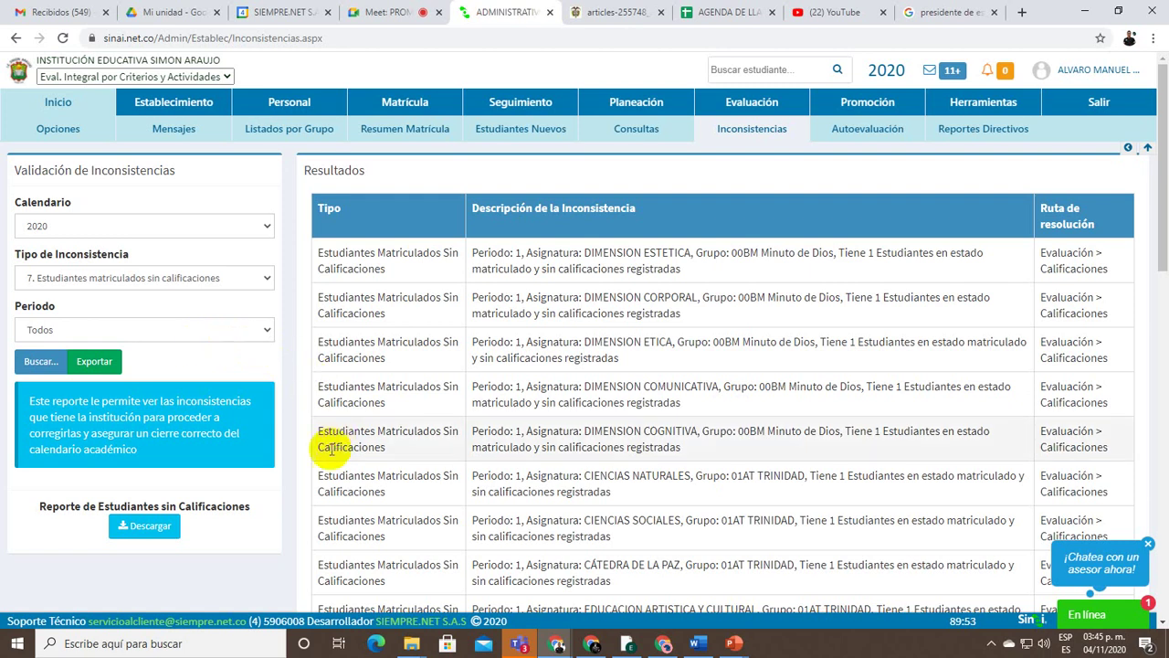
Limit the search for enrolled students without grades to the Tercero period and run it
left_click(135, 330)
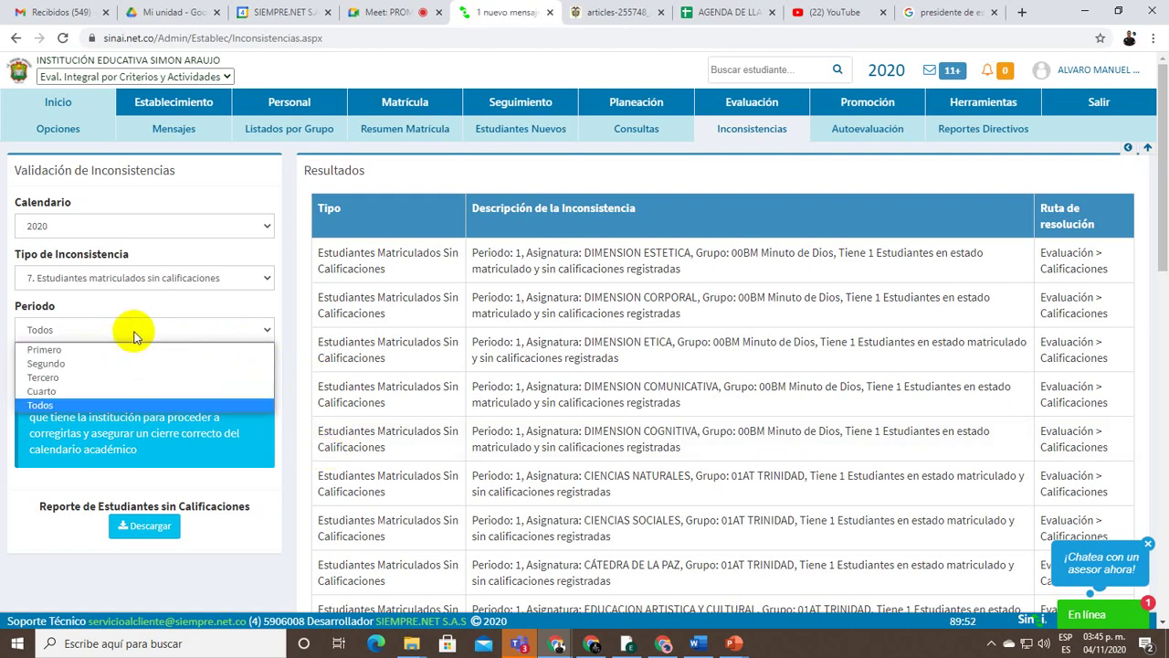
left_click(105, 379)
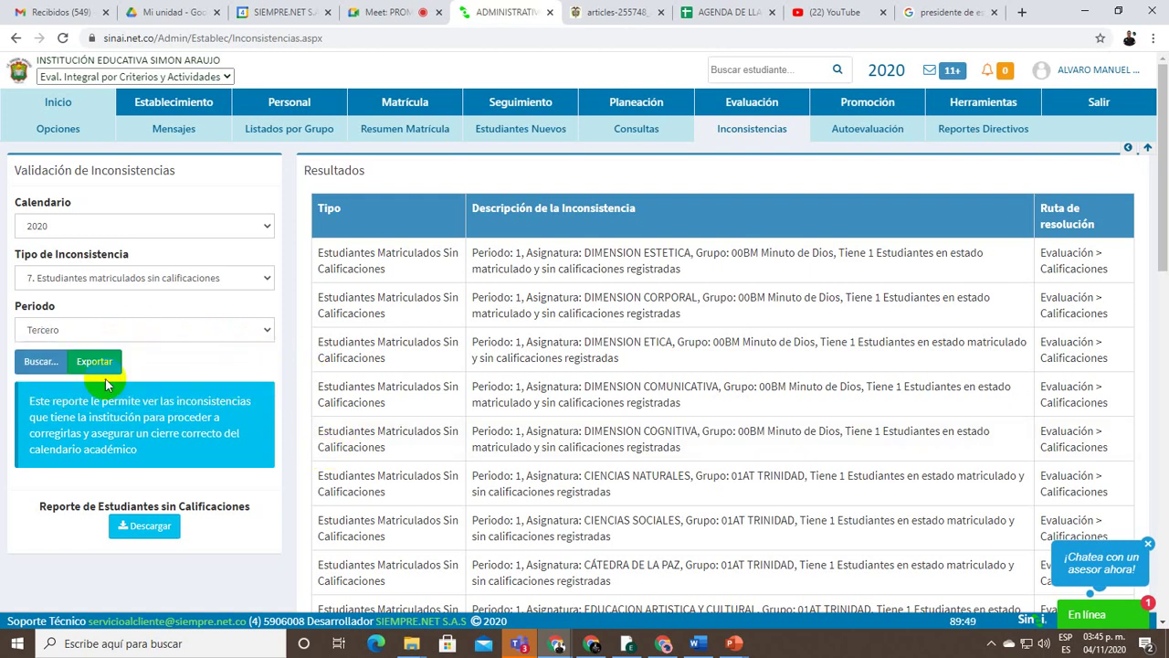
left_click(37, 364)
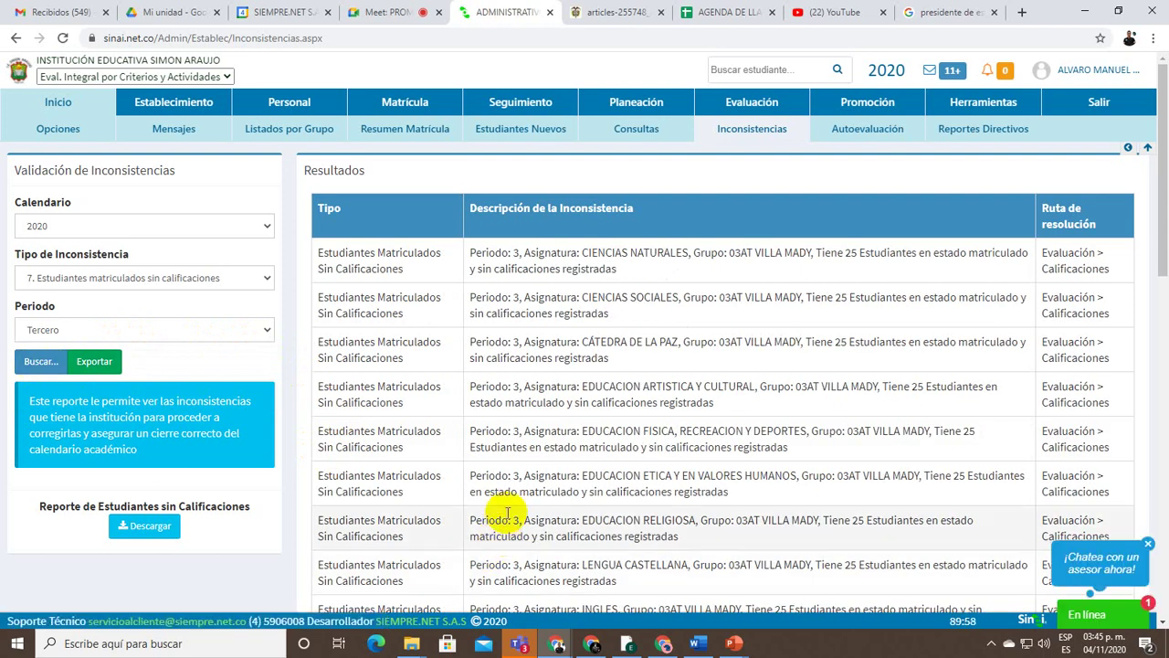
Examine the third-period inconsistencies, pointing out the subject, group and site in the INGLES row of group 03AT VILLA MADY
scroll(504, 536, "down", 10)
scroll(504, 513, "up", 5)
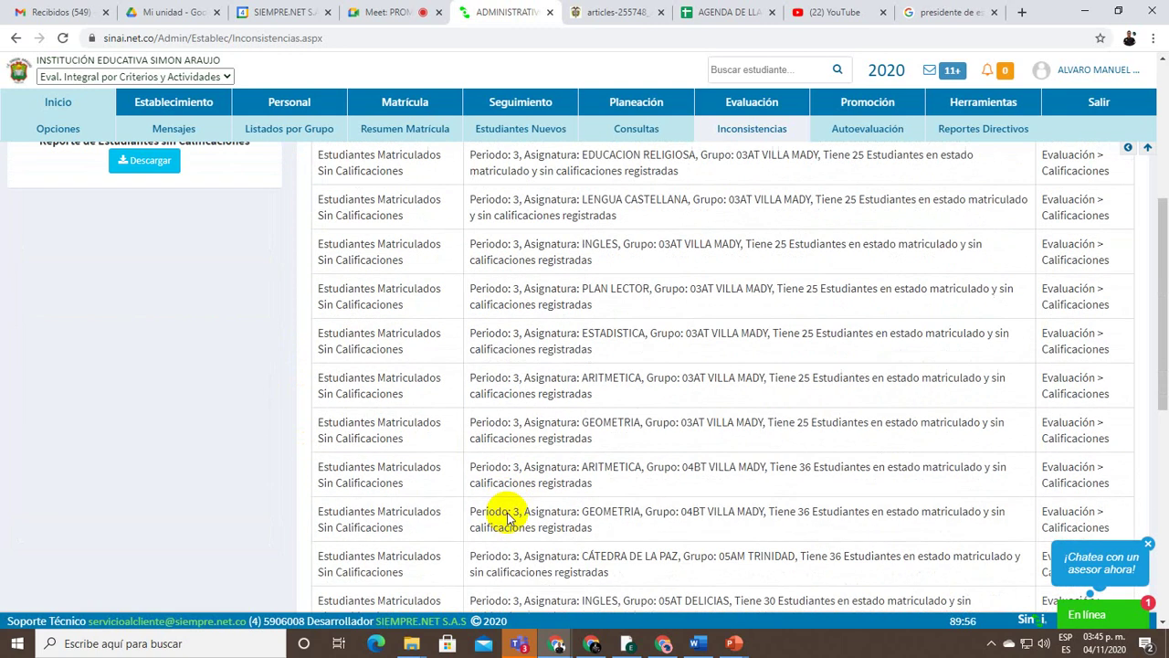
scroll(395, 395, "up", 1)
scroll(395, 394, "up", 2)
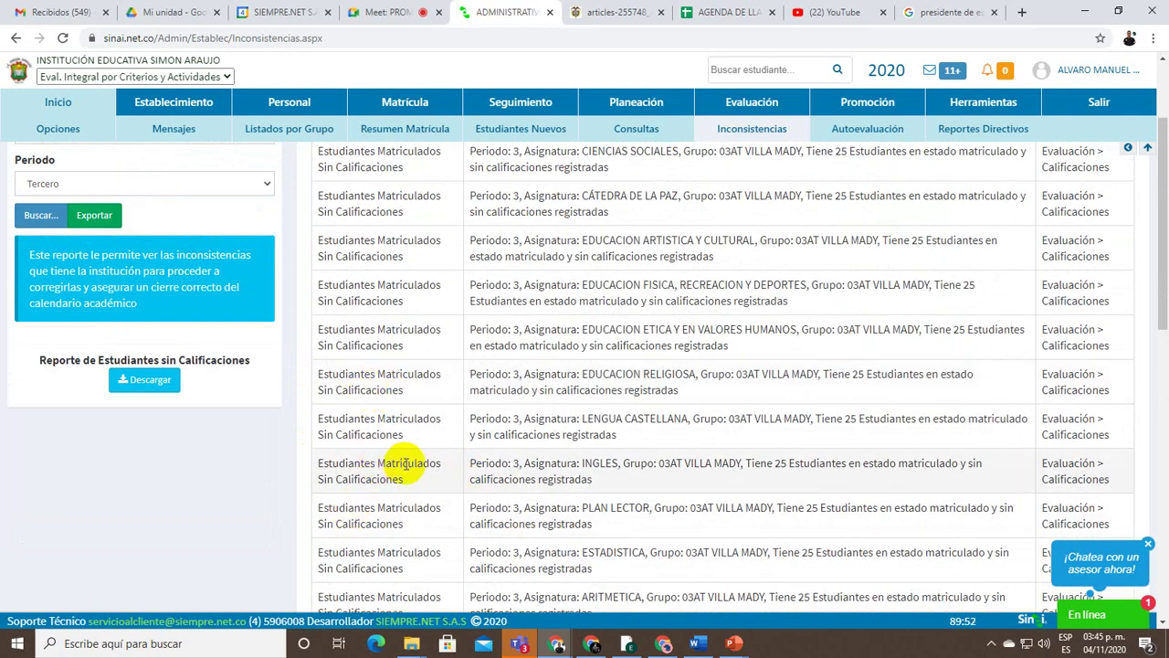
double_click(598, 463)
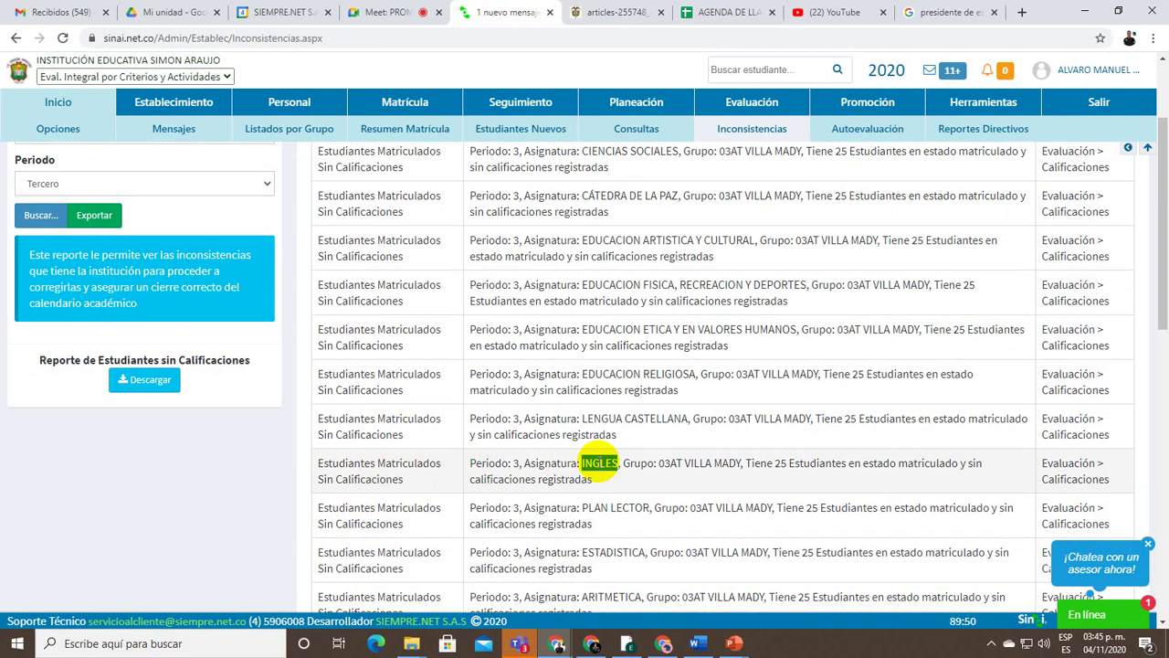
left_click(670, 466)
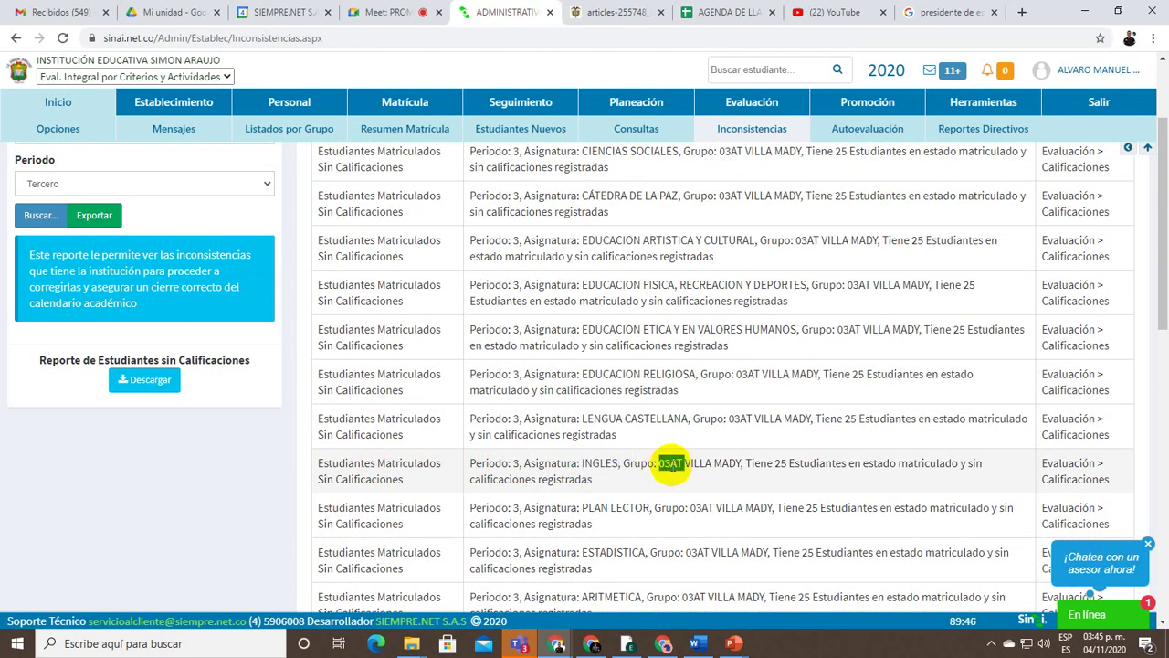
double_click(669, 464)
double_click(700, 463)
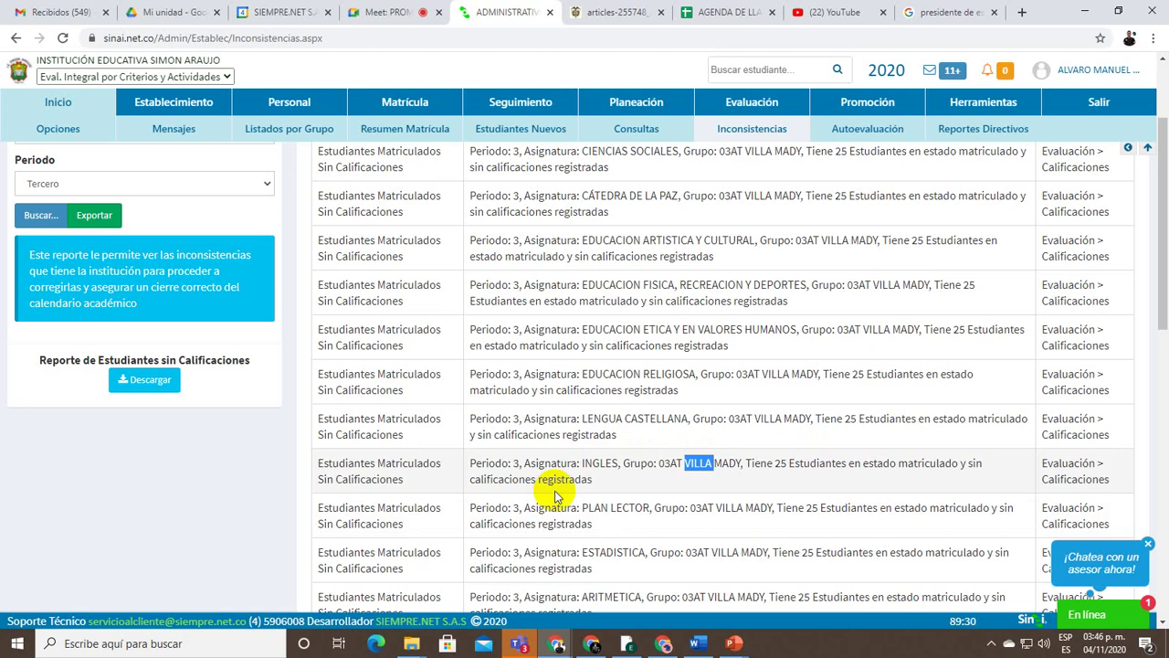
scroll(553, 496, "up", 3)
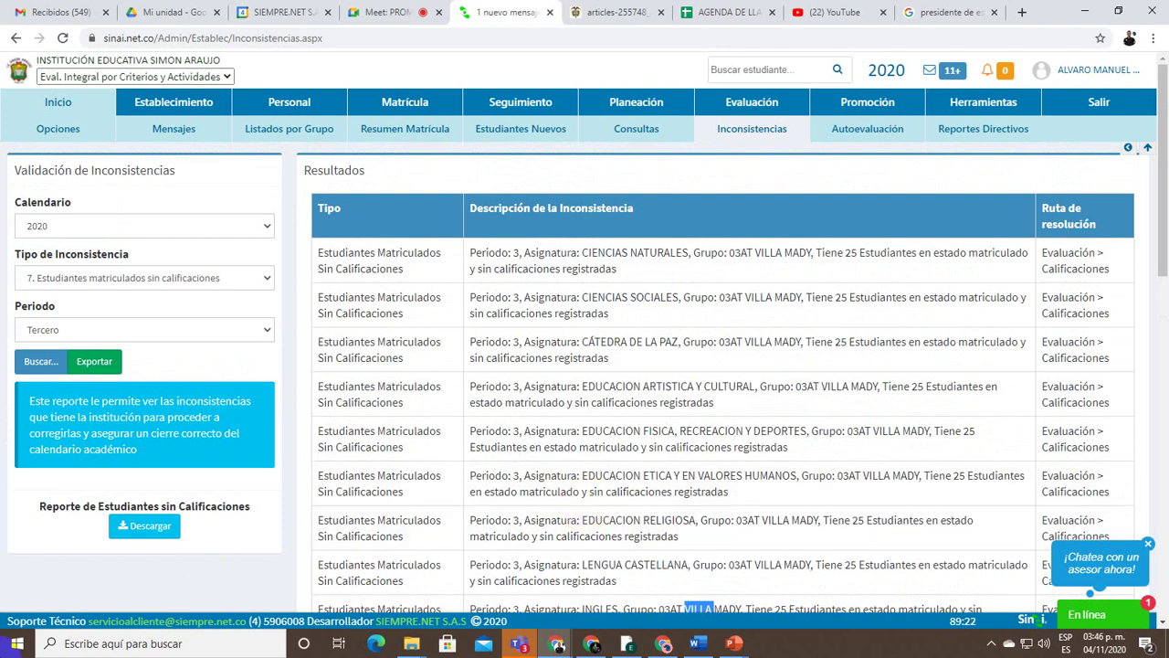
Mark the Reporte de Estudiantes sin Calificaciones section and its Descargar option in red with the screen marker, and clear the markings
key("ctrl+2")
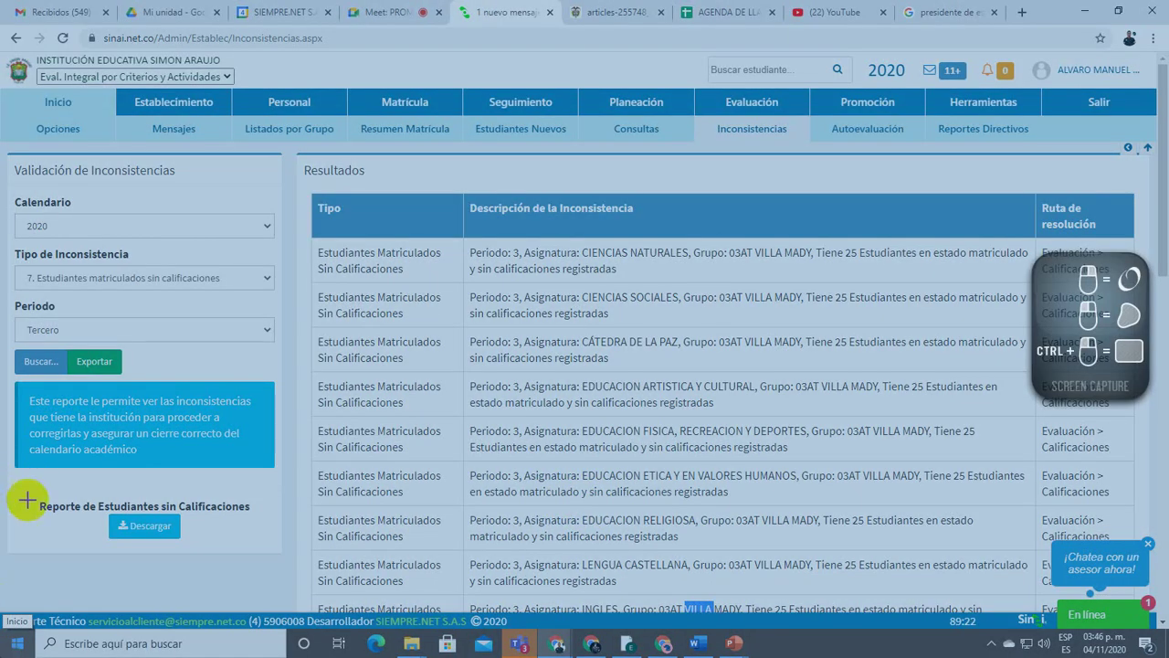
mouse_move(20, 487)
left_mouse_down()
mouse_move(306, 587)
mouse_move(298, 559)
left_mouse_up()
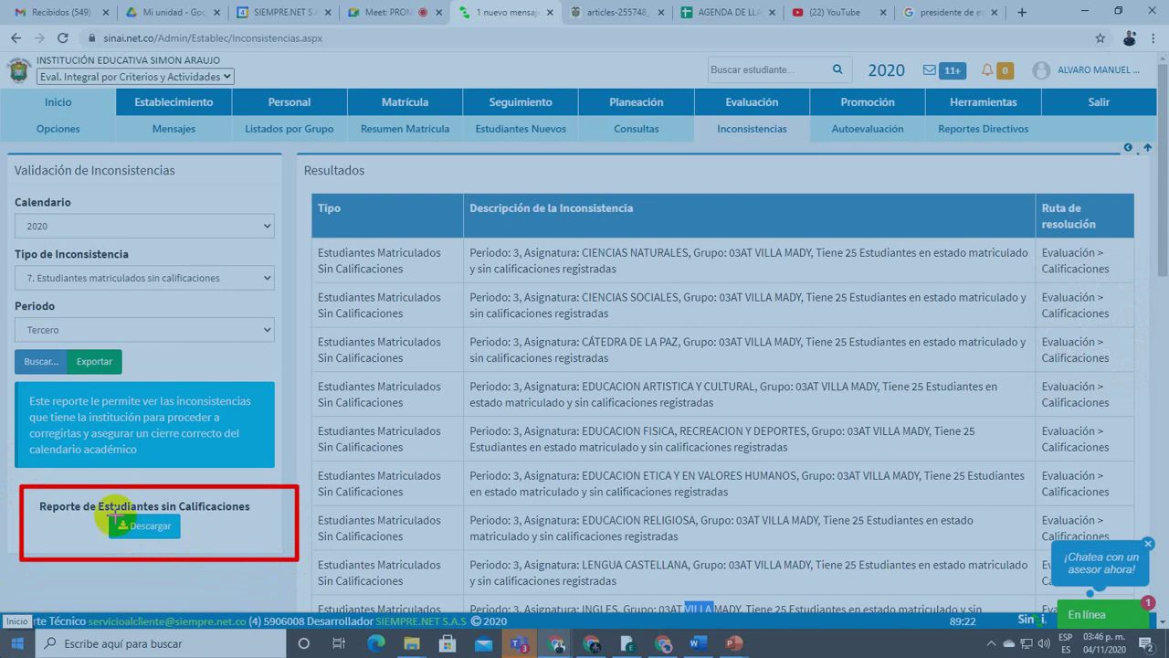
mouse_move(107, 516)
left_mouse_down()
mouse_move(191, 535)
mouse_move(181, 539)
left_mouse_up()
left_click_drag(143, 587, 137, 542)
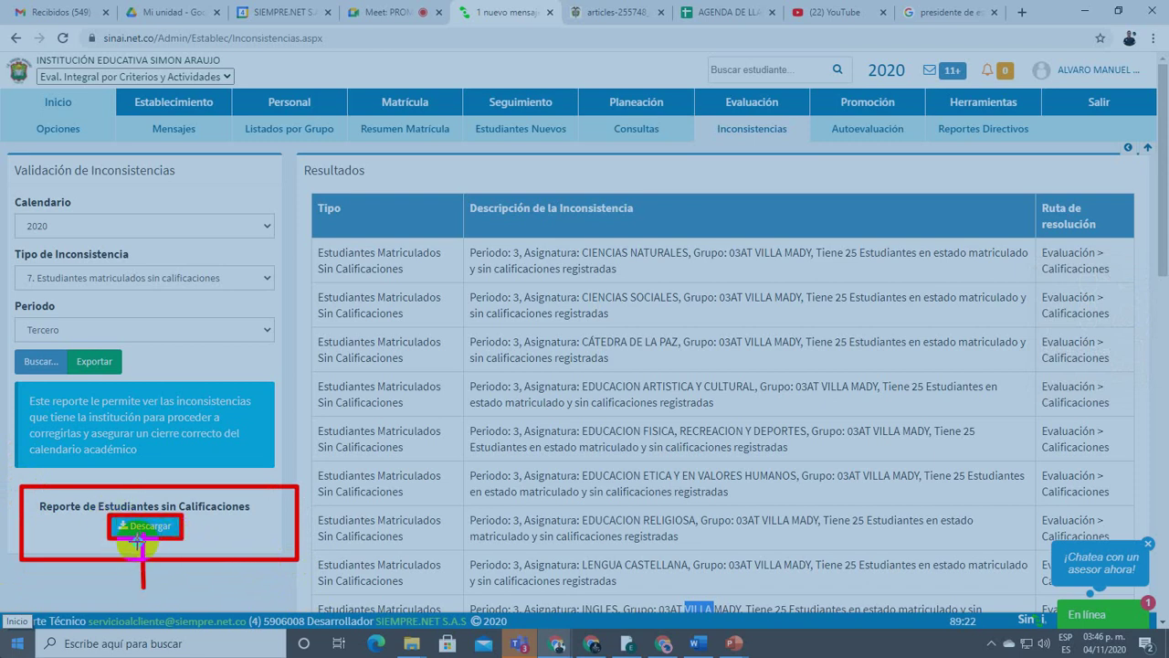
key("Escape")
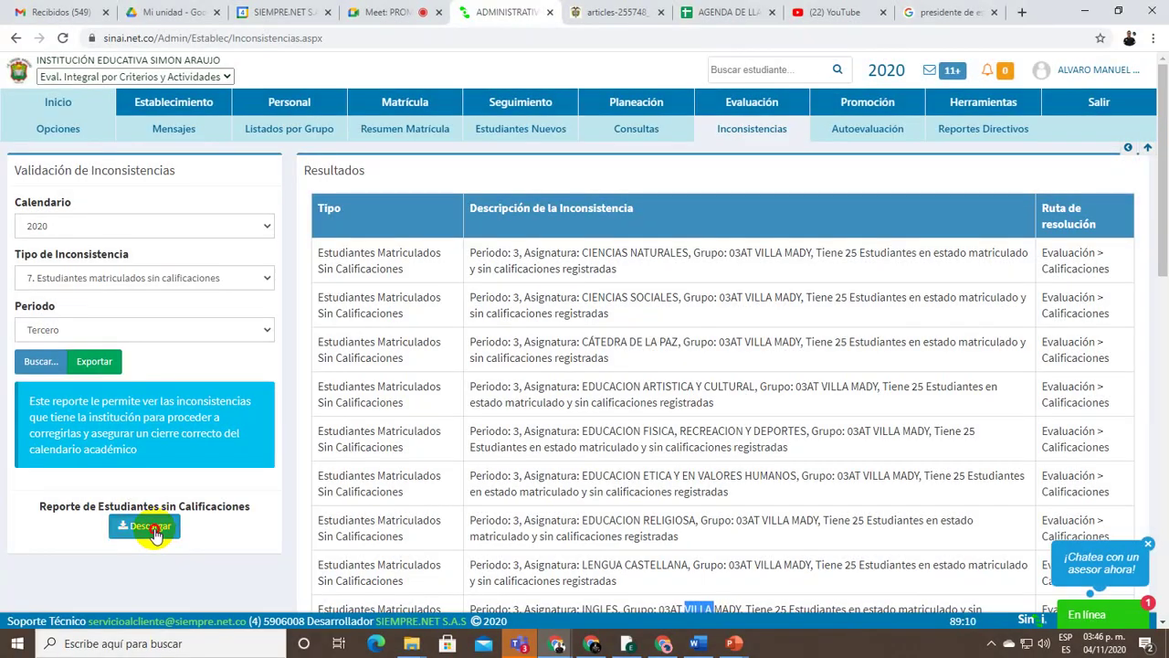
Open the Reporte de Estudiantes sin Calificaciones query and review the available group and period options
left_click(153, 529)
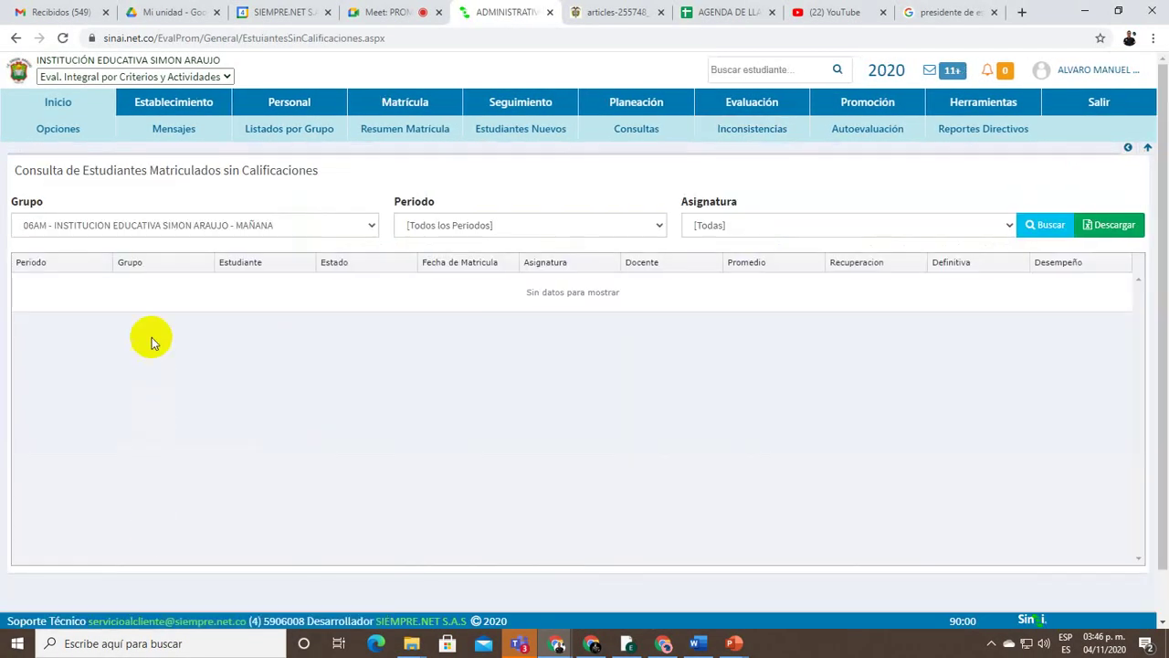
left_click(291, 224)
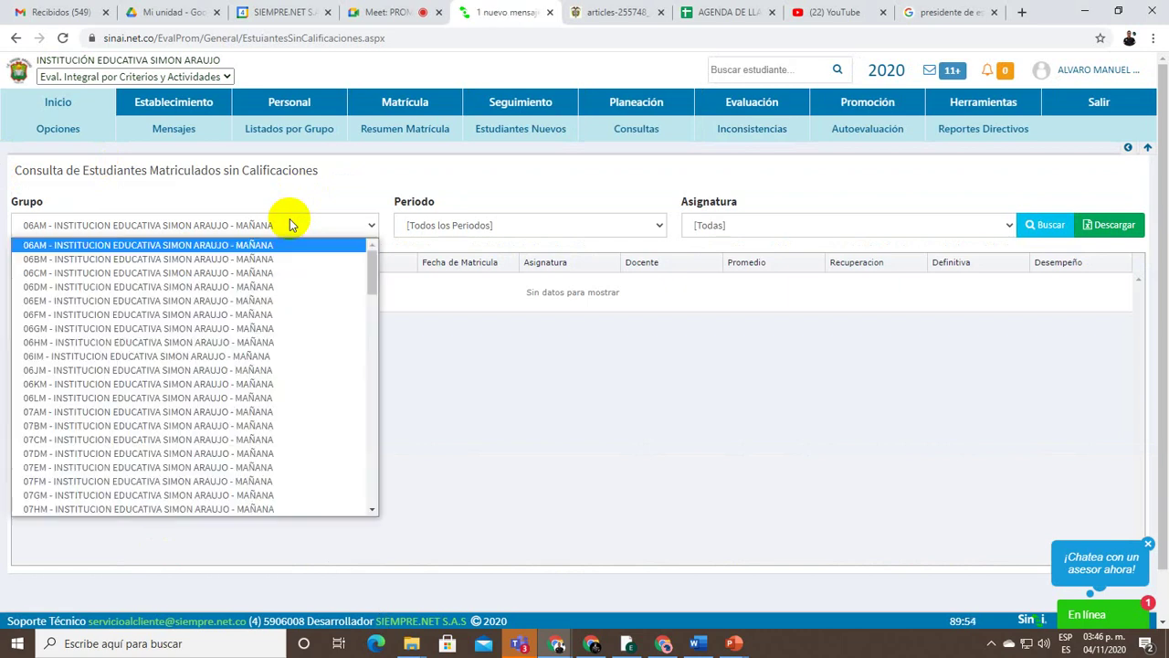
left_click(275, 245)
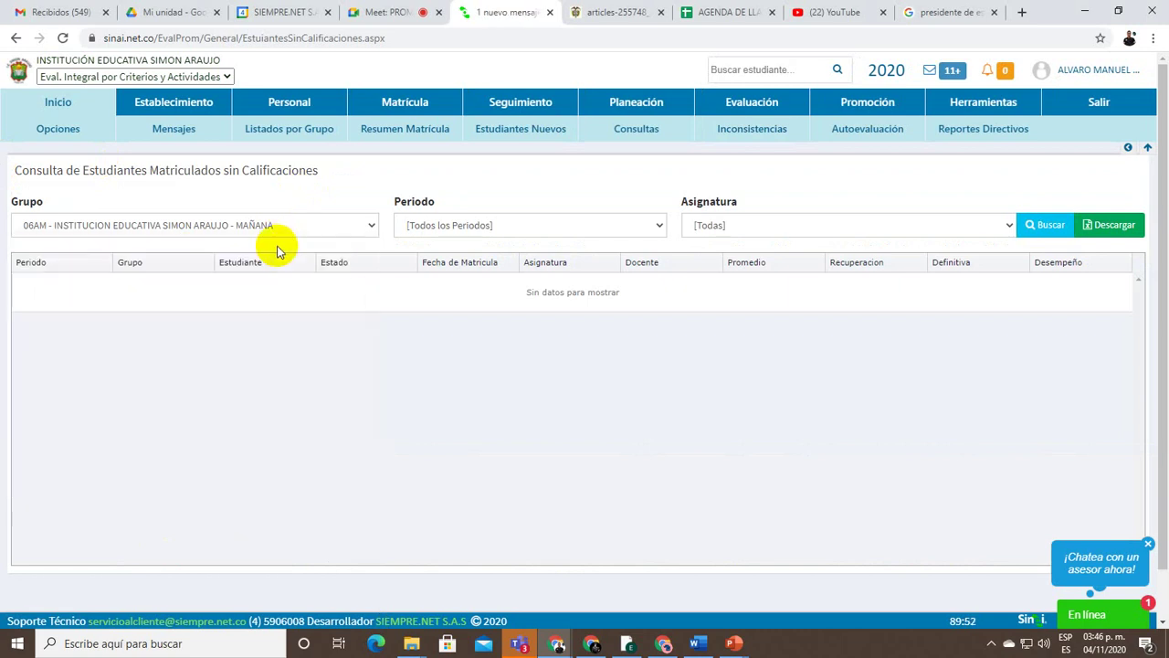
left_click(481, 218)
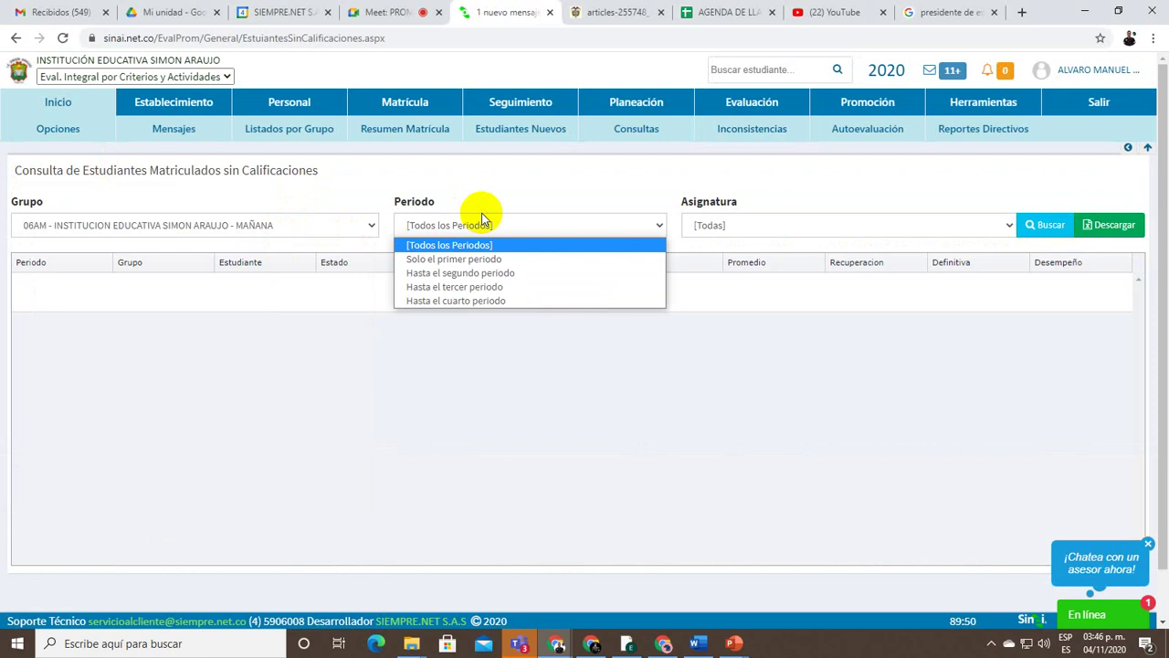
Set the query's group to 03AT TRINIDAD - LA TRINIDAD - TARDE
left_click(247, 214)
left_click(237, 229)
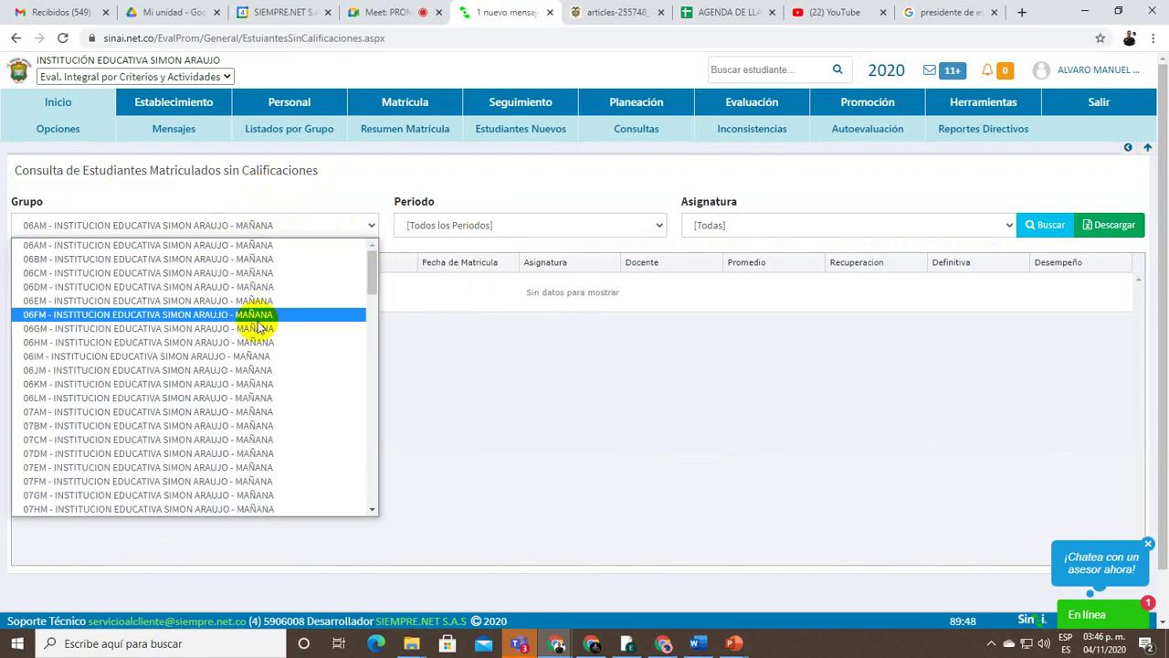
scroll(258, 325, "down", 3)
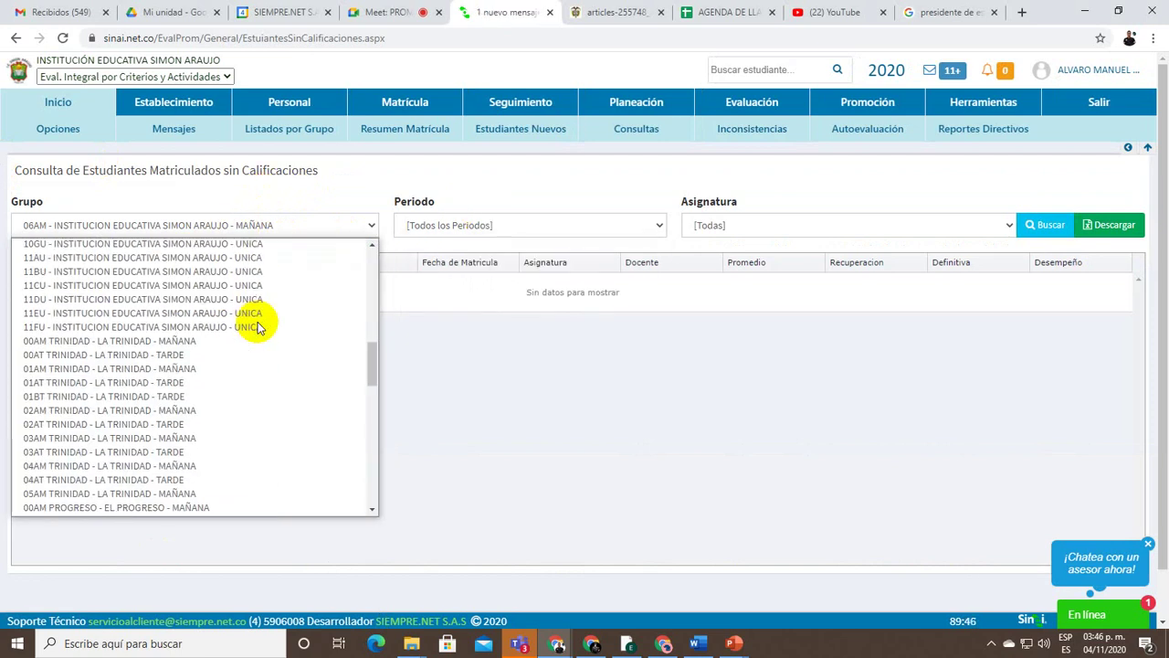
type("03AM TRINIDAD - LA TRINIDAD")
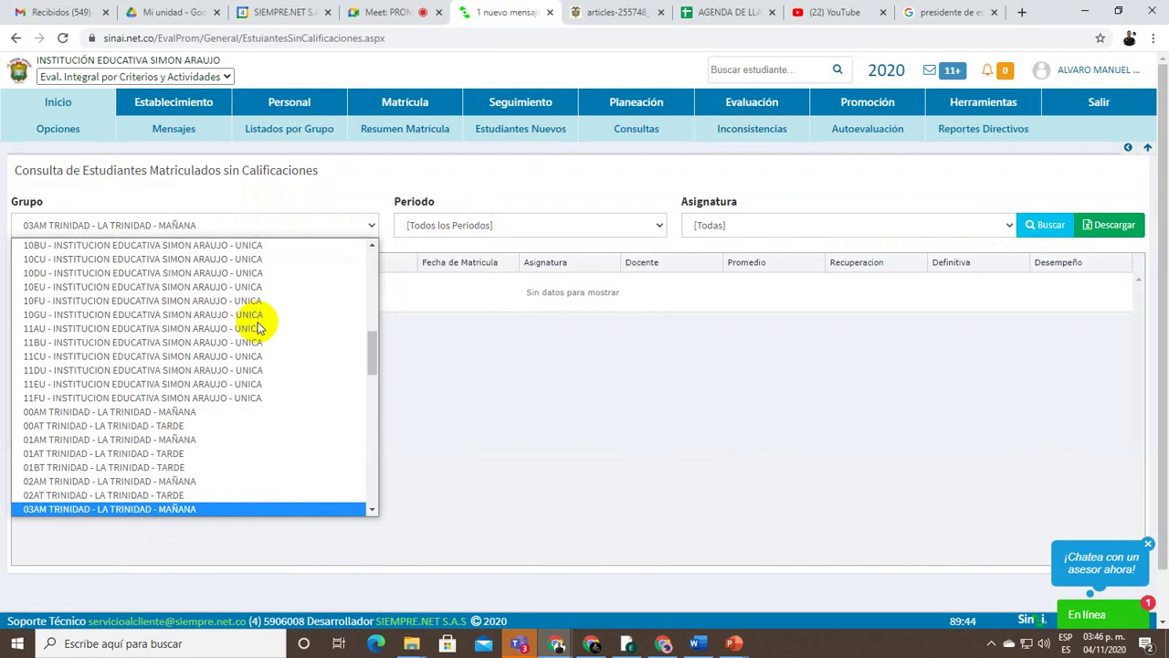
key("Down")
key("Down")
key("Down")
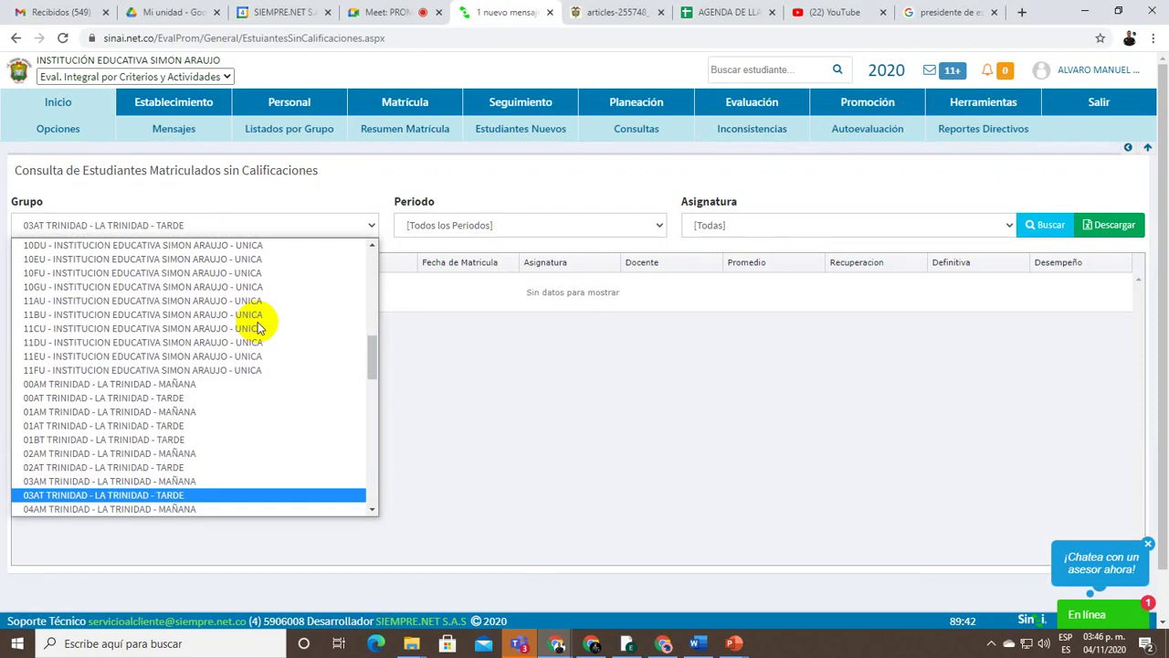
key("Down")
key("Down")
key("Down")
key("Down")
key("Down")
key("Down")
key("Down")
key("Down")
key("Down")
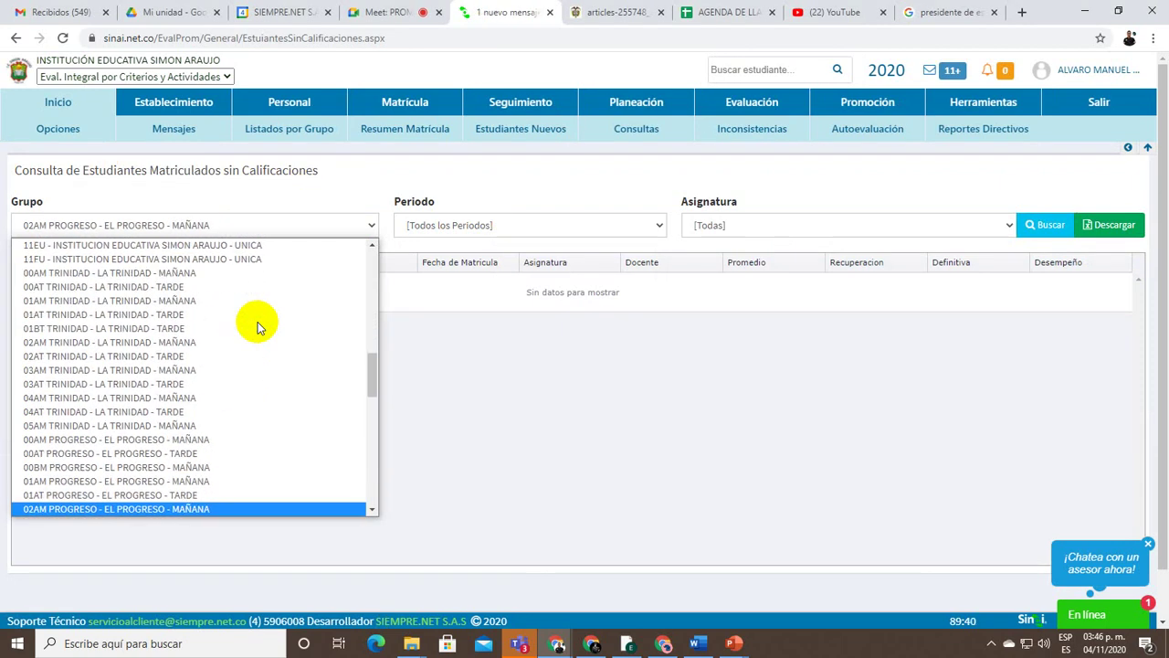
key("Down")
key("Down")
key("Down")
key("Down")
key("Down")
key("Down")
key("Down")
key("Down")
key("Down")
key("Down")
key("Down")
key("Down")
key("Down")
key("Down")
key("Down")
key("Down")
key("Down")
key("Down")
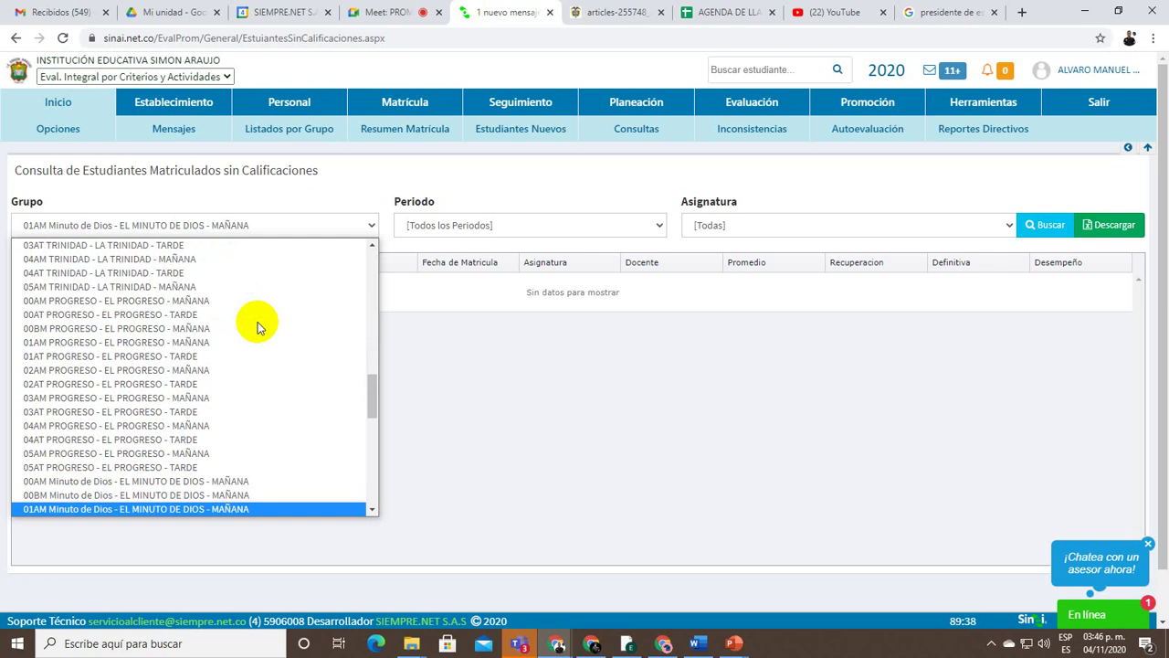
key("Down")
key("Up")
key("Up")
key("Up")
key("Up")
key("Up")
key("Up")
key("Up")
key("Up")
key("Up")
key("Up")
key("Up")
key("Up")
key("Up")
key("Up")
key("Up")
key("Up")
key("Up")
key("Up")
key("Up")
key("Up")
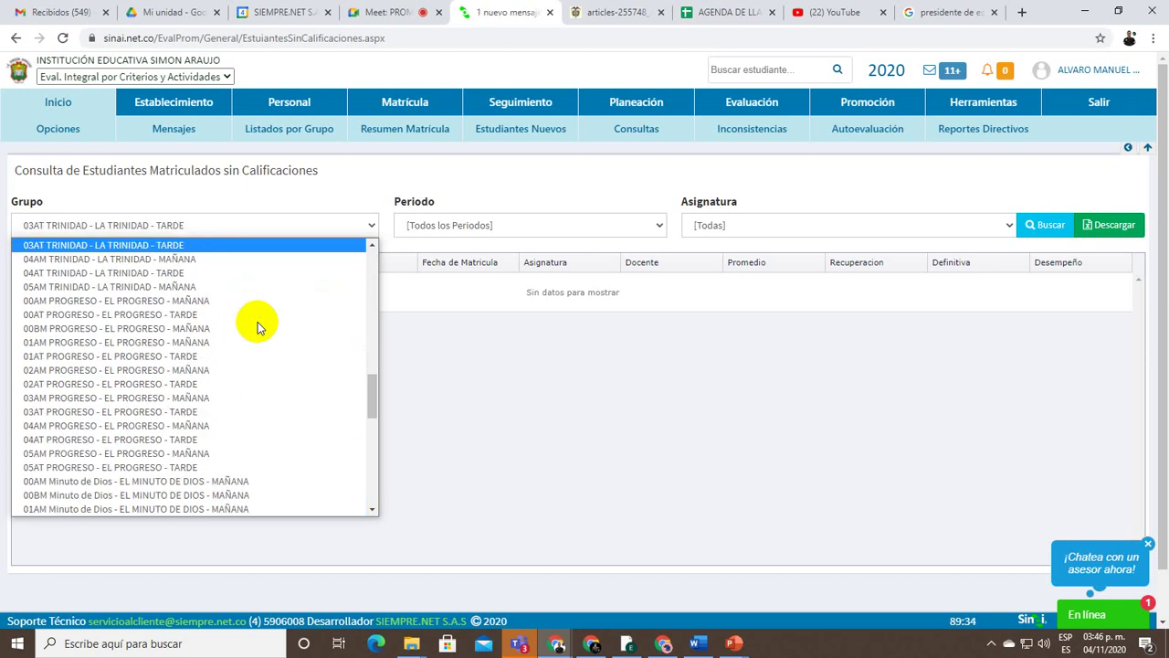
key("Return")
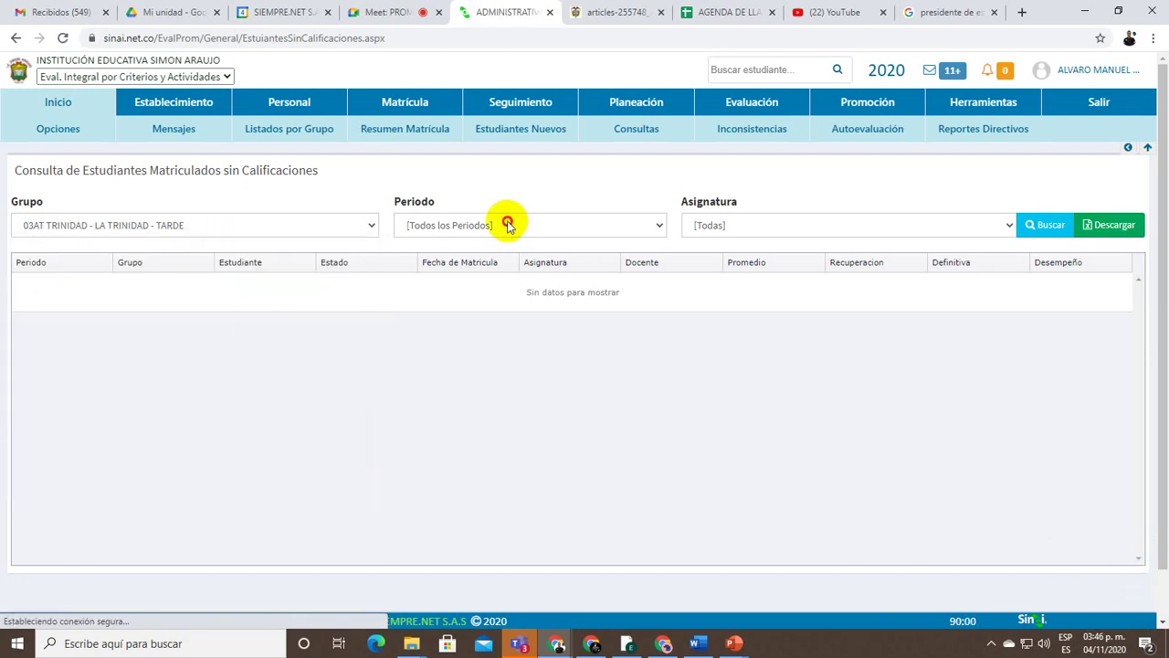
Limit the query to Hasta el tercer periodo with all subjects ([Todas]) and run the search
left_click(508, 224)
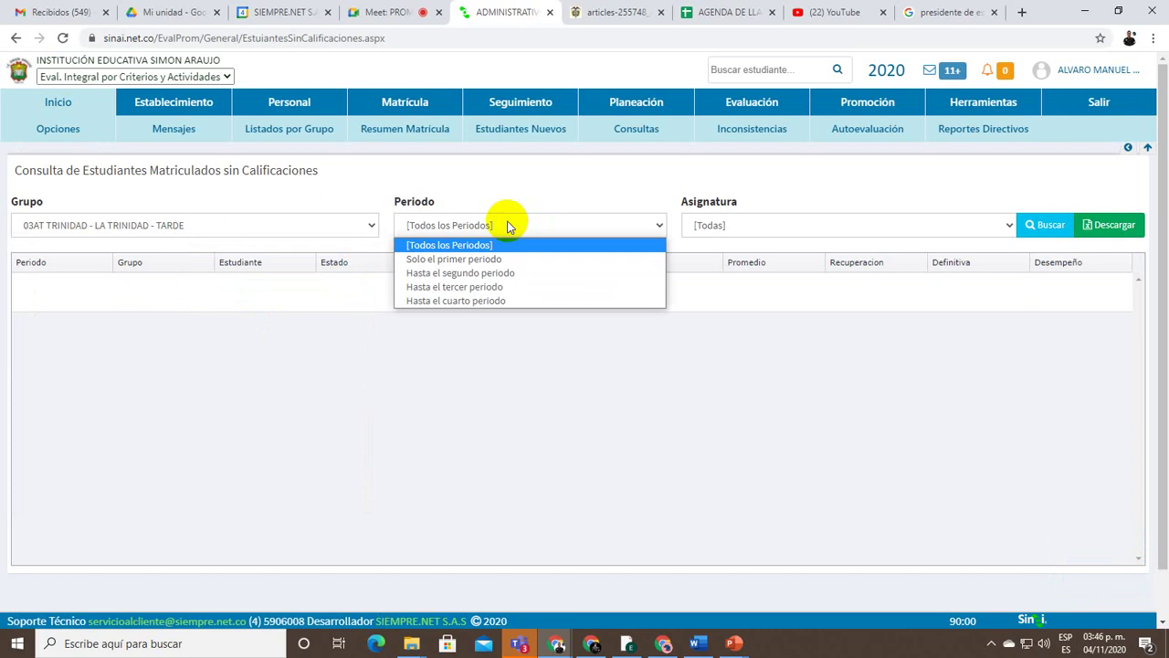
left_click(499, 289)
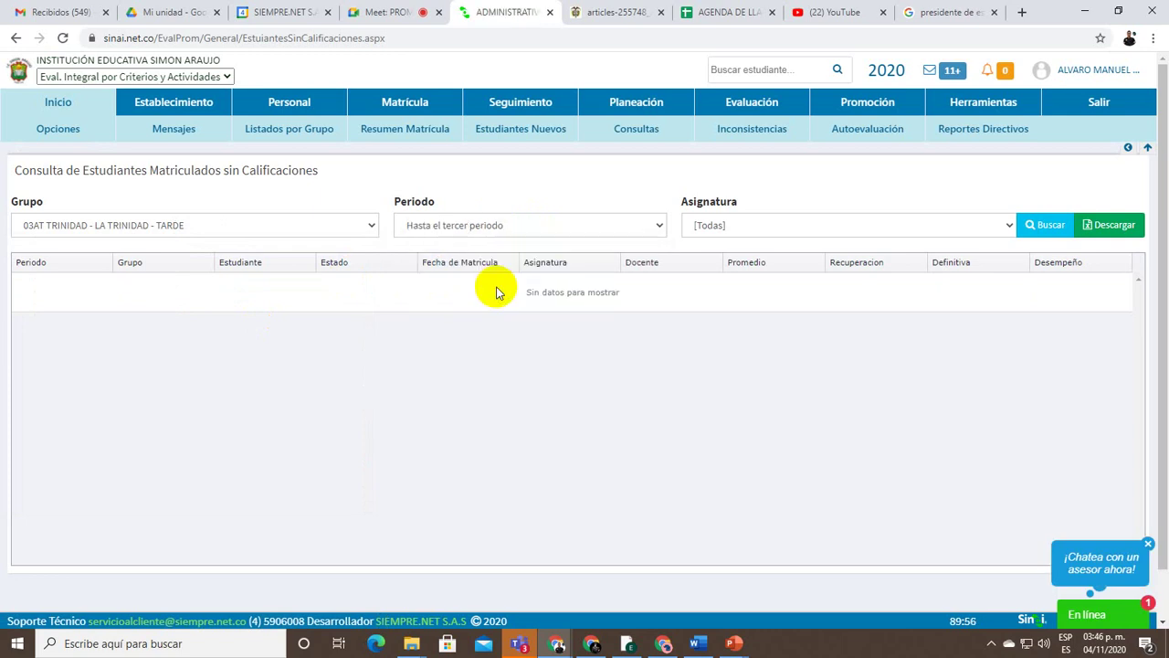
left_click(745, 224)
left_click(747, 247)
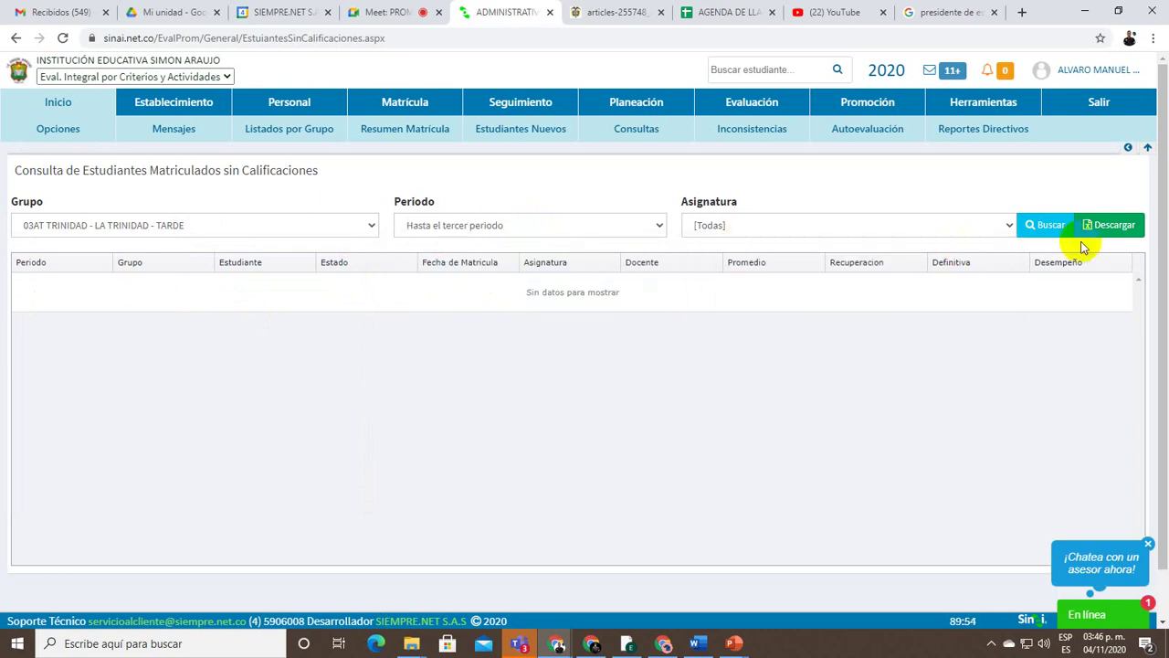
left_click(1047, 229)
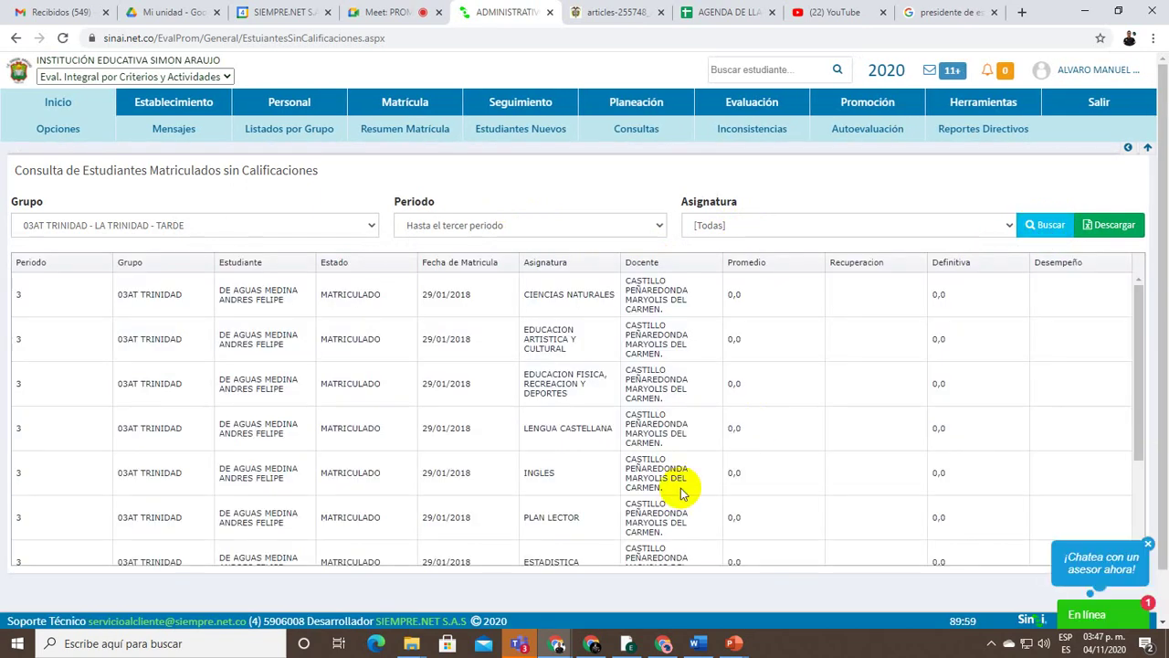
Examine the listed students without grades in 03AT TRINIDAD, highlighting the enrolment status in the first row and reviewing the subjects
scroll(488, 418, "down", 4)
scroll(488, 420, "up", 5)
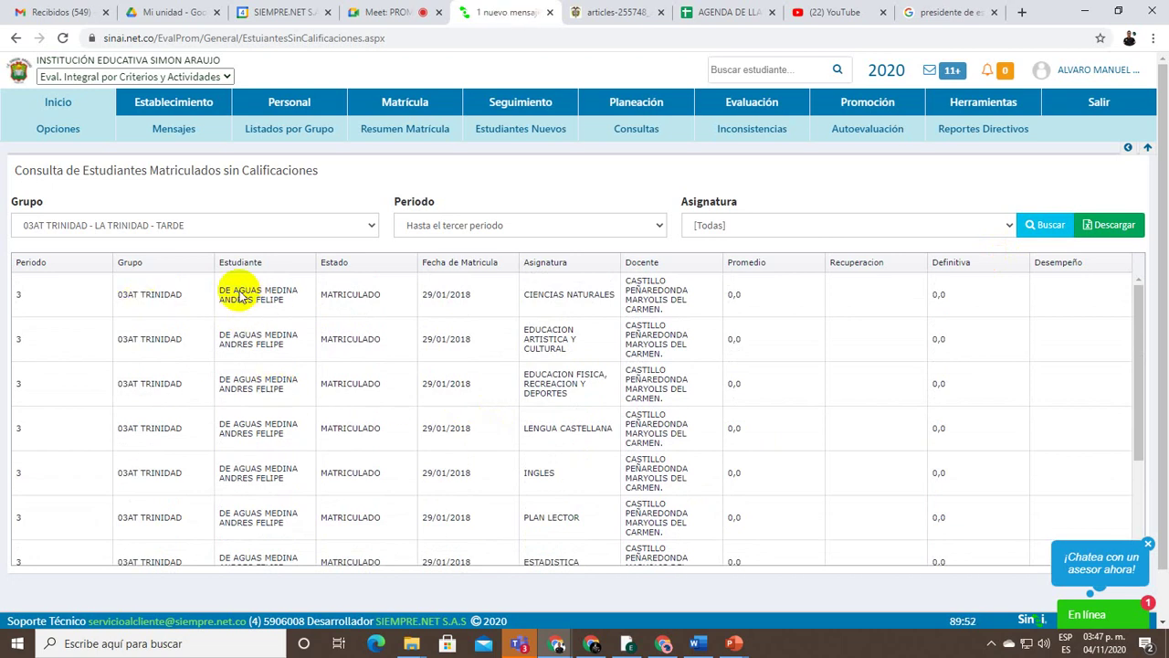
double_click(349, 297)
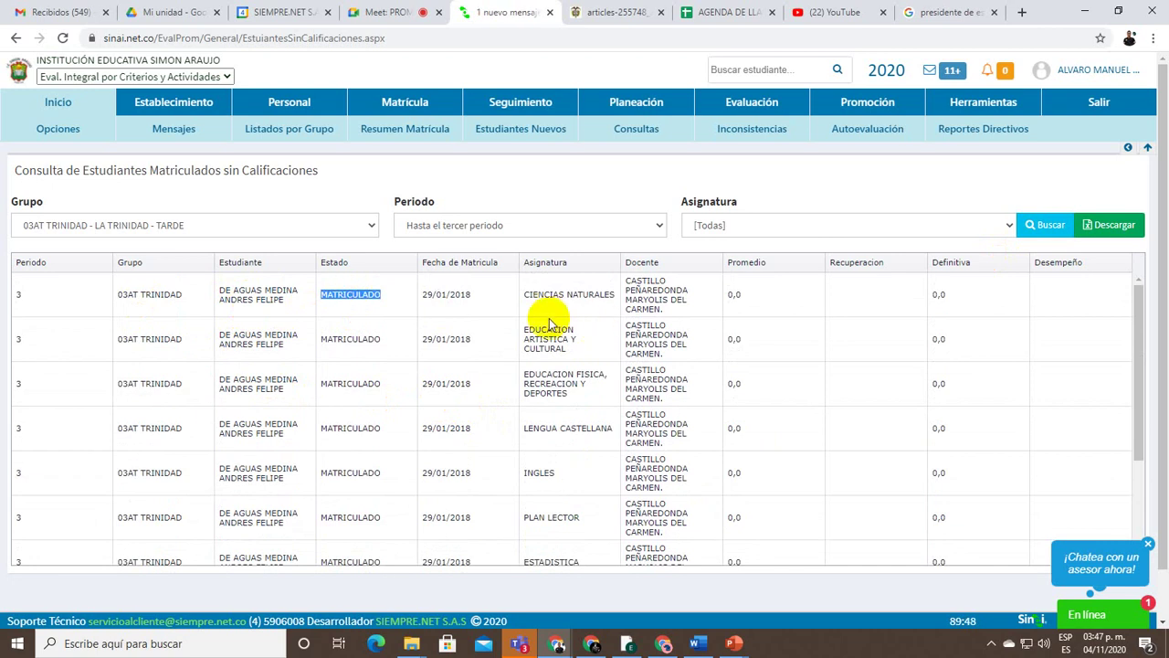
scroll(548, 310, "down", 1)
scroll(548, 324, "down", 3)
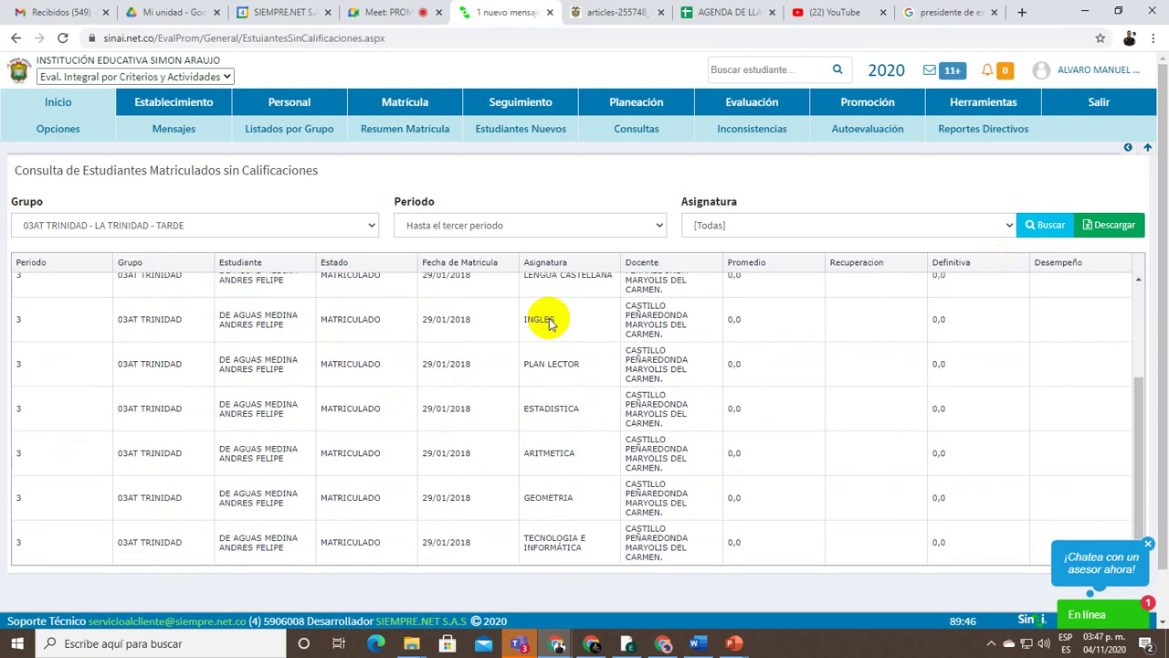
scroll(545, 329, "up", 2)
scroll(540, 340, "up", 2)
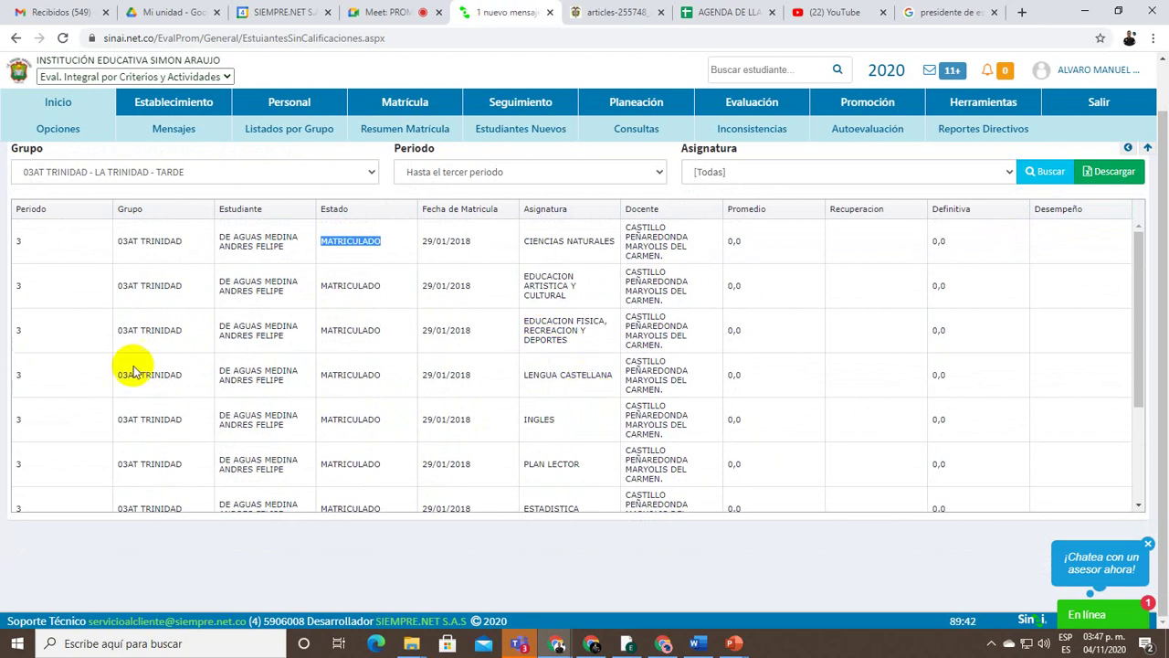
scroll(187, 361, "up", 1)
scroll(327, 373, "down", 3)
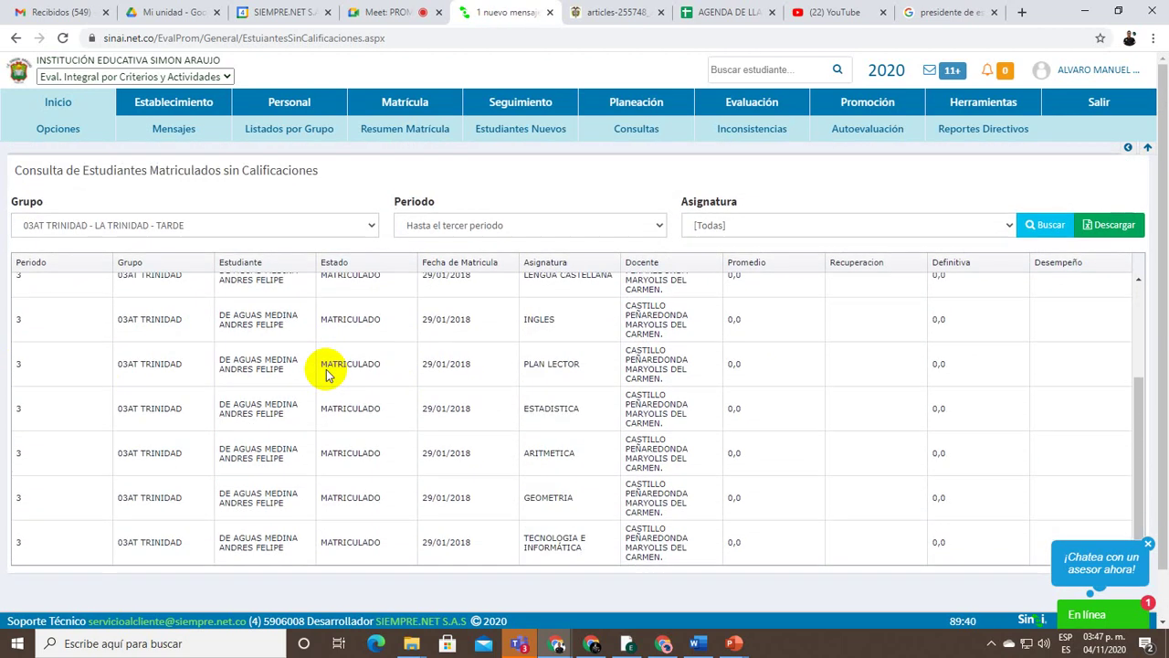
scroll(327, 372, "up", 3)
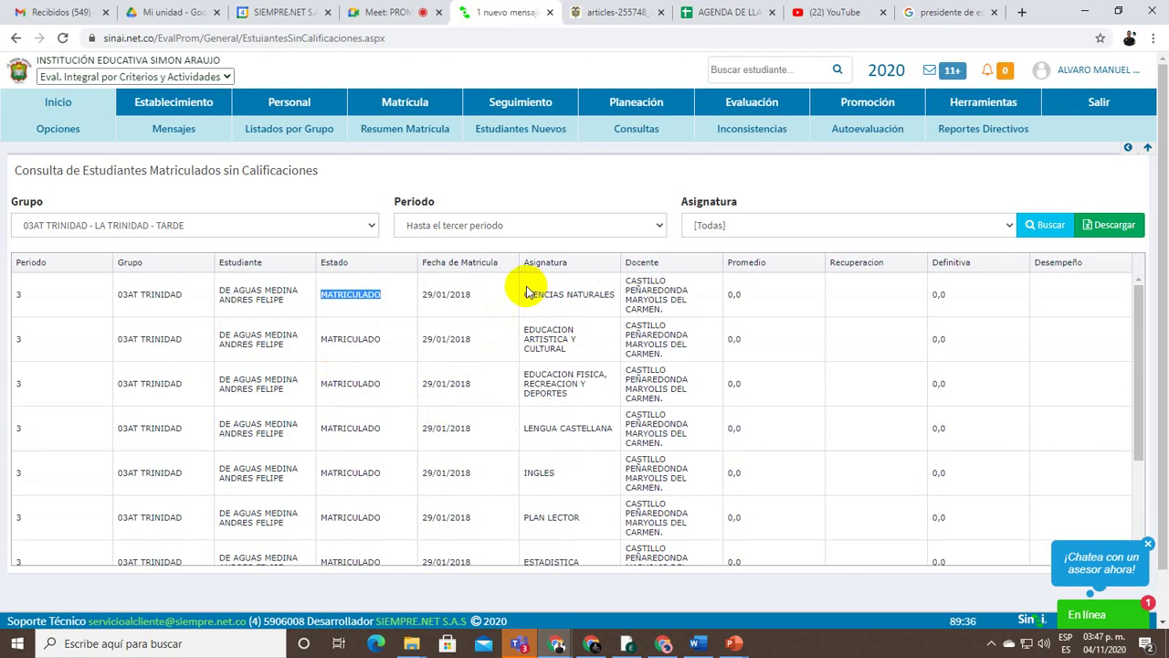
scroll(645, 391, "down", 2)
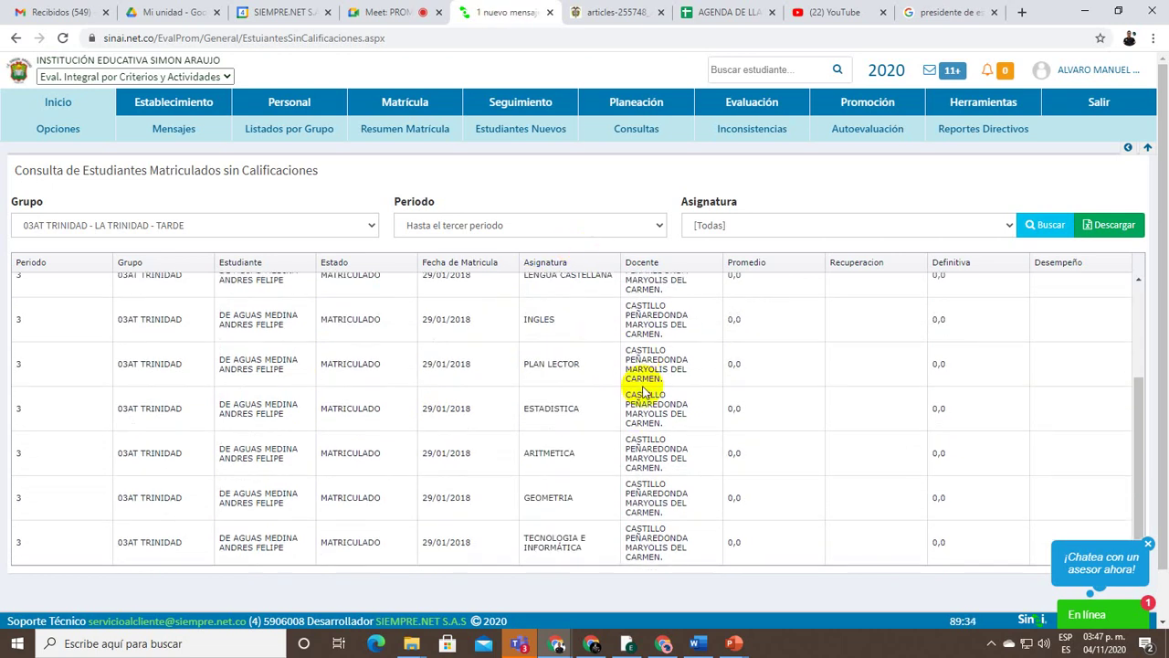
scroll(645, 391, "up", 5)
Point out the teacher, subject, enrolment date and status in the CIENCIAS NATURALES row
left_click_drag(628, 279, 642, 301)
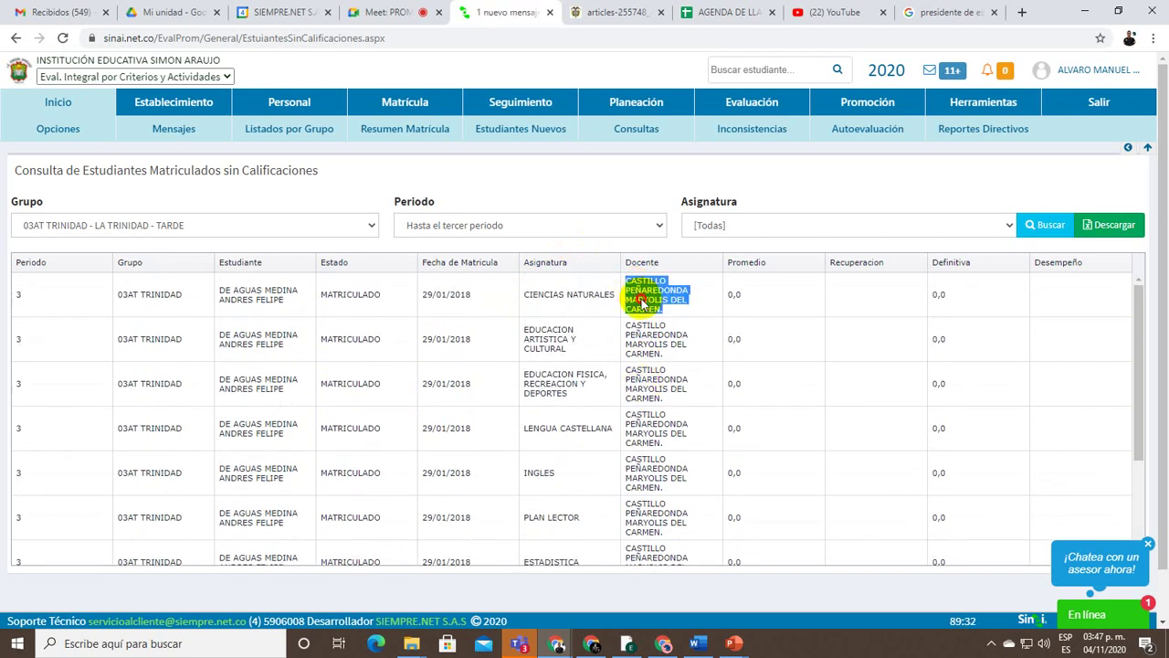
double_click(555, 295)
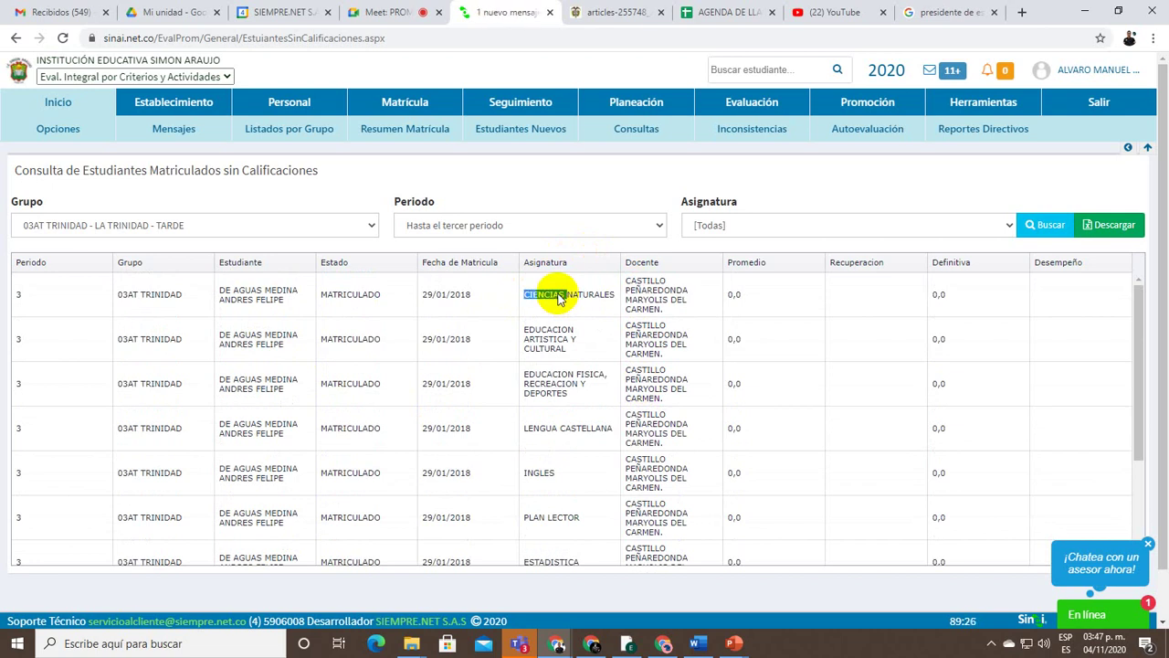
left_click(658, 305)
triple_click(640, 305)
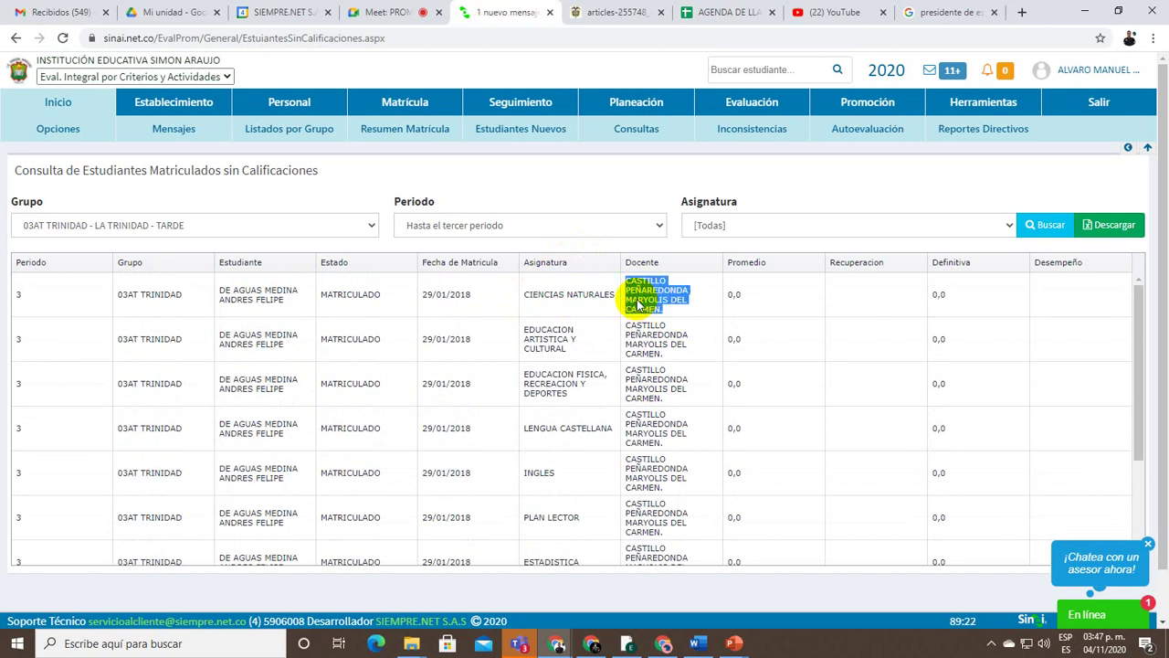
double_click(427, 294)
double_click(360, 294)
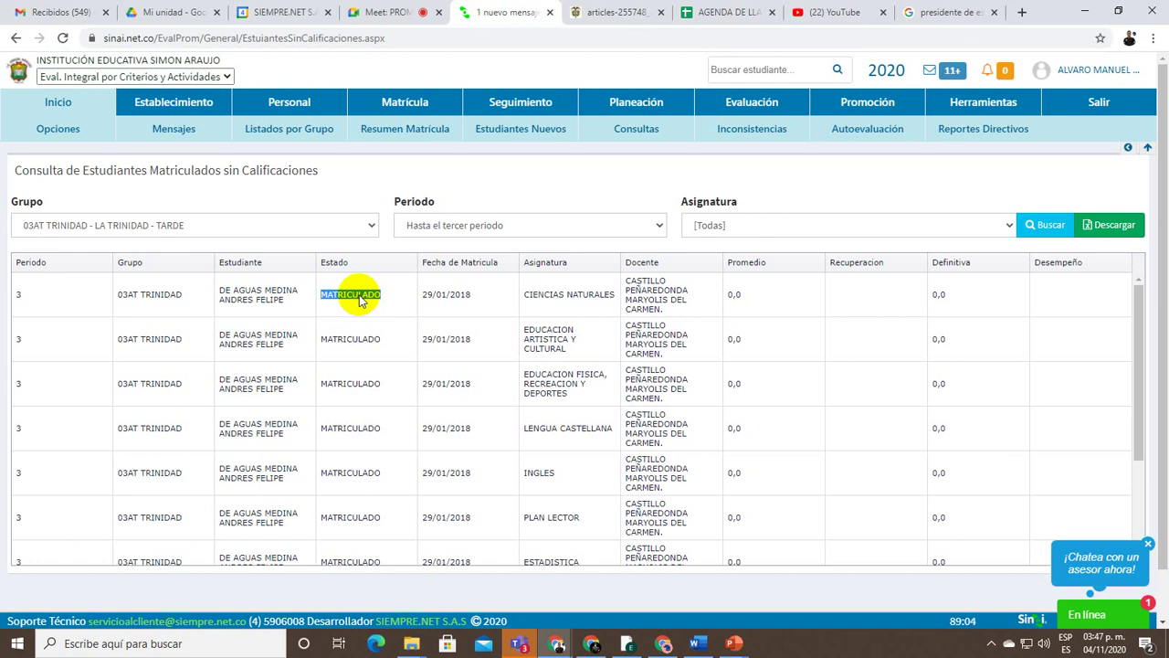
Return to the Inconsistencias validation and select calendar 2020 with type 7. Estudiantes matriculados sin calificaciones
left_click(725, 135)
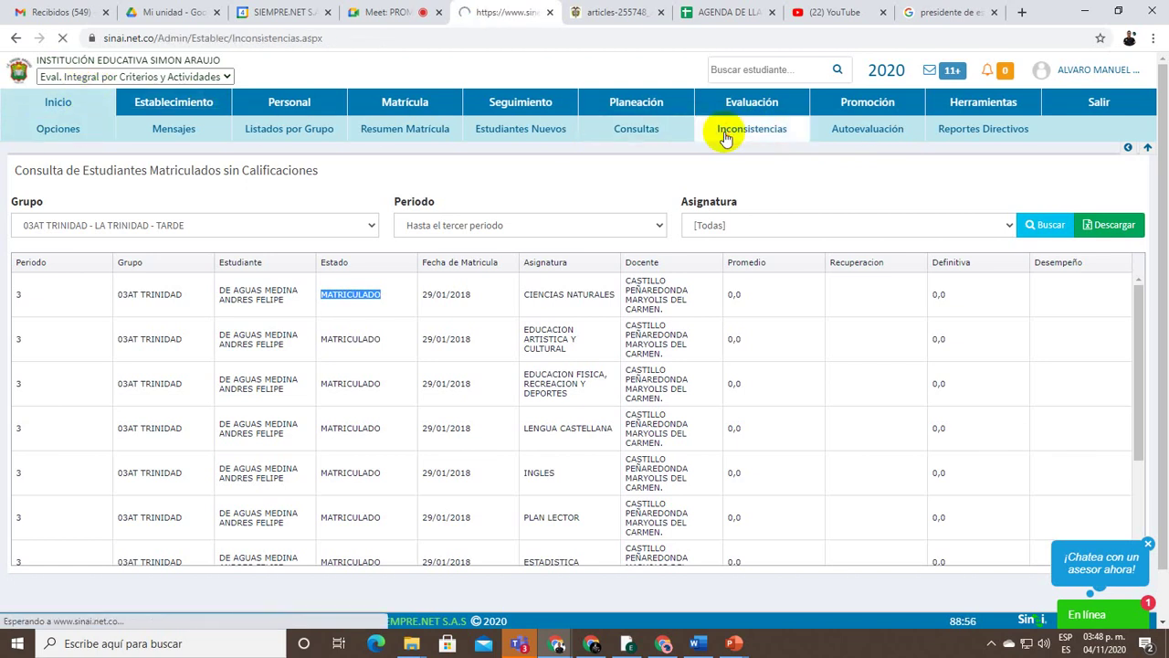
left_click(108, 228)
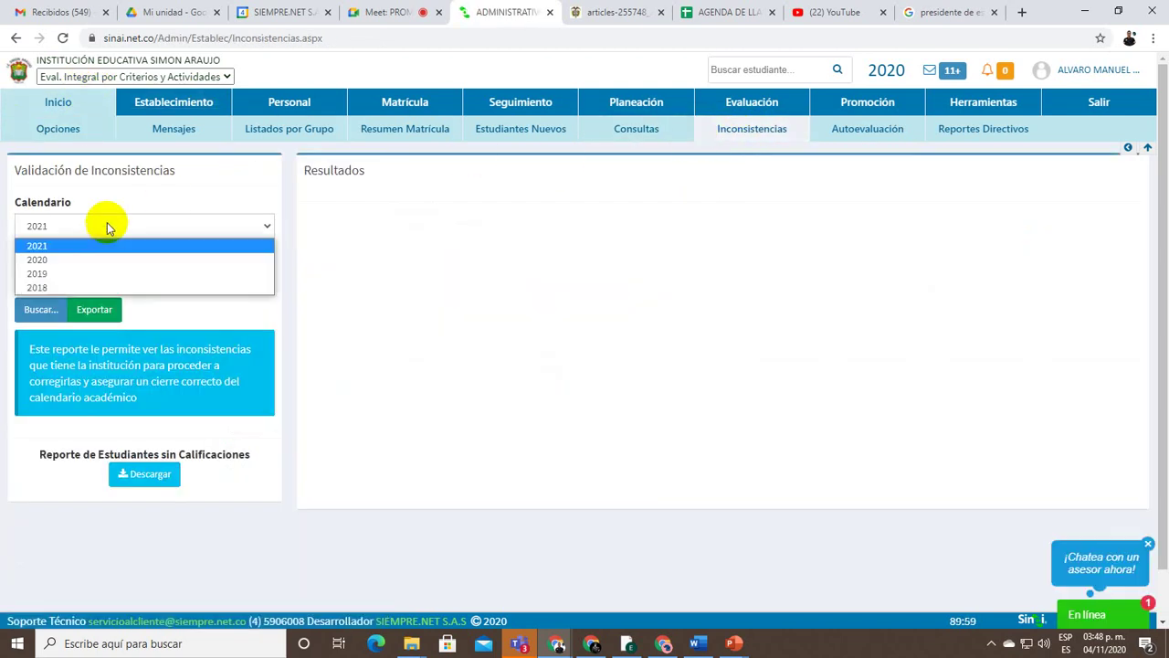
left_click(94, 259)
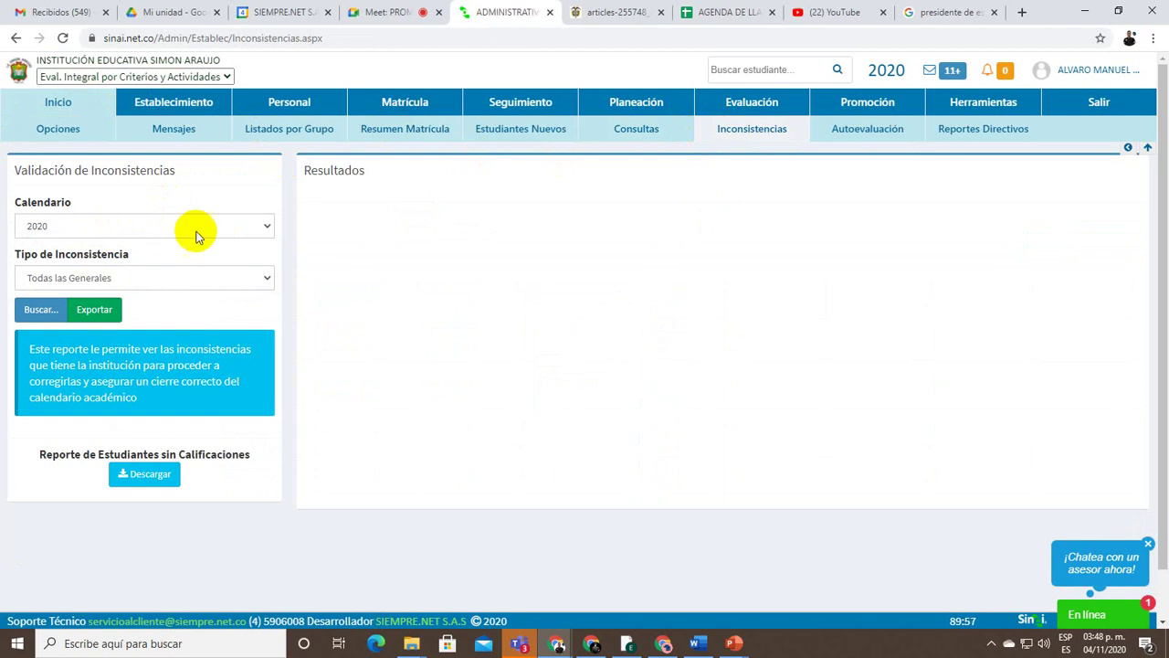
left_click(260, 226)
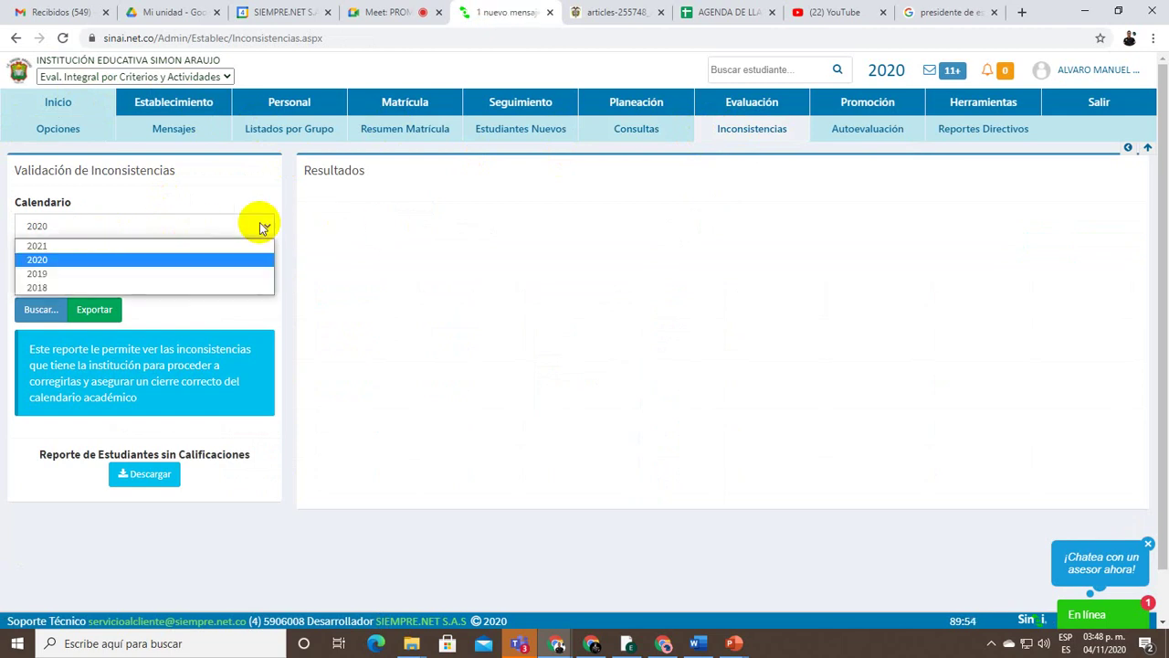
left_click(230, 261)
left_click(260, 279)
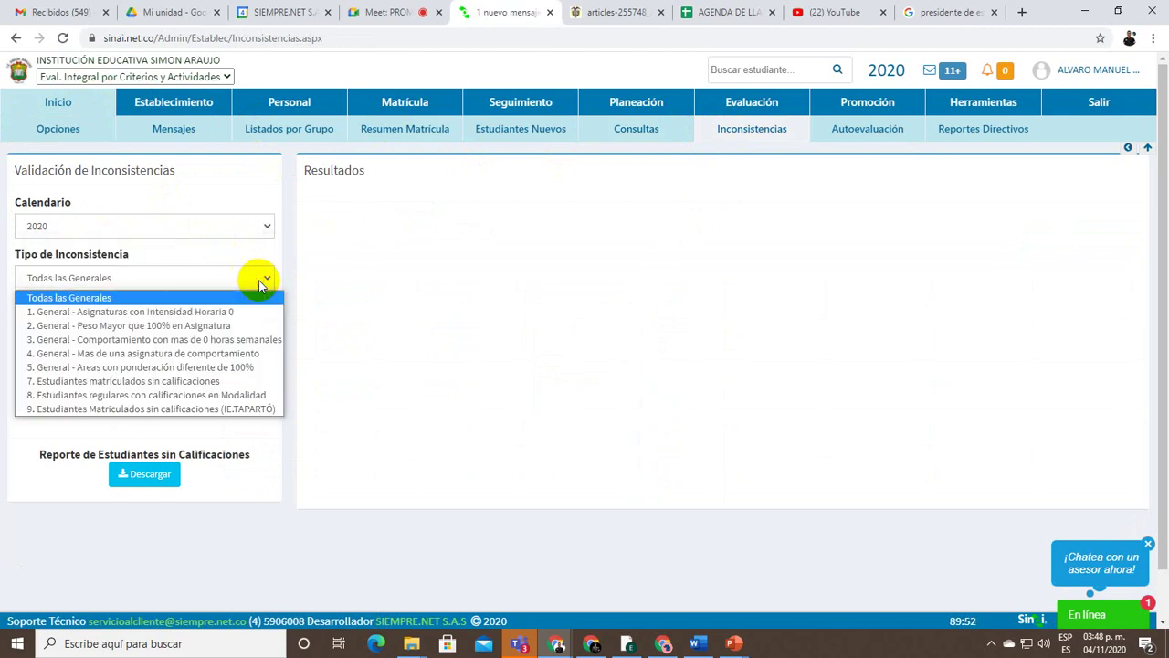
left_click(104, 381)
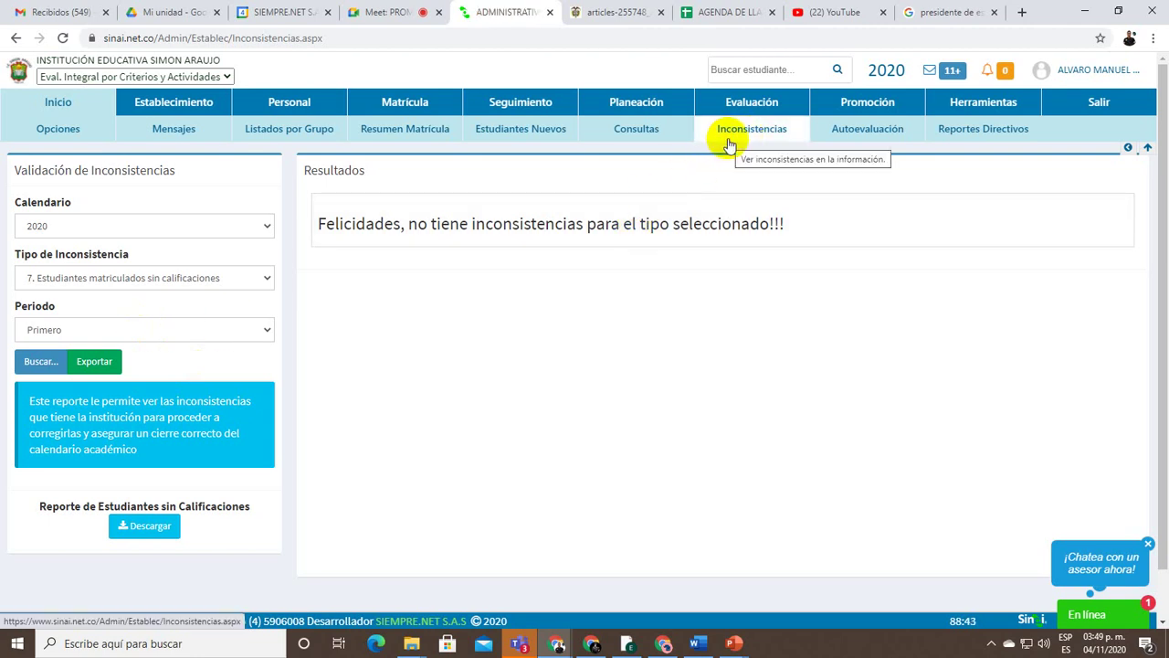
Switch to the Google Meet call and check the participants and the chat messages
left_click(384, 9)
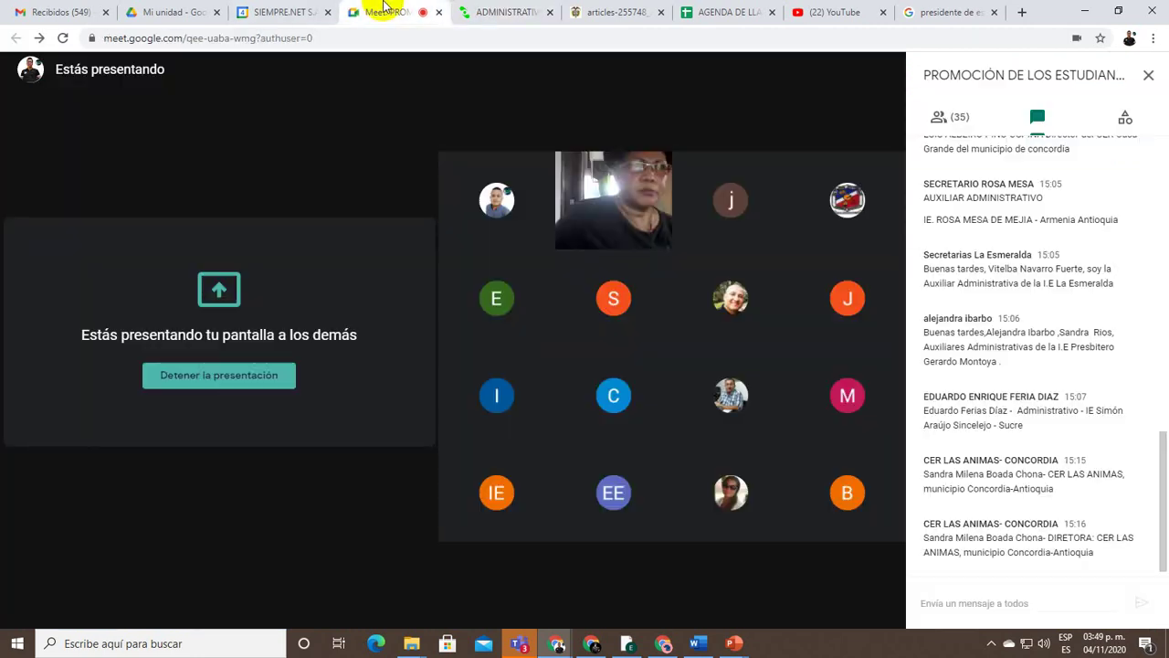
mouse_move(472, 351)
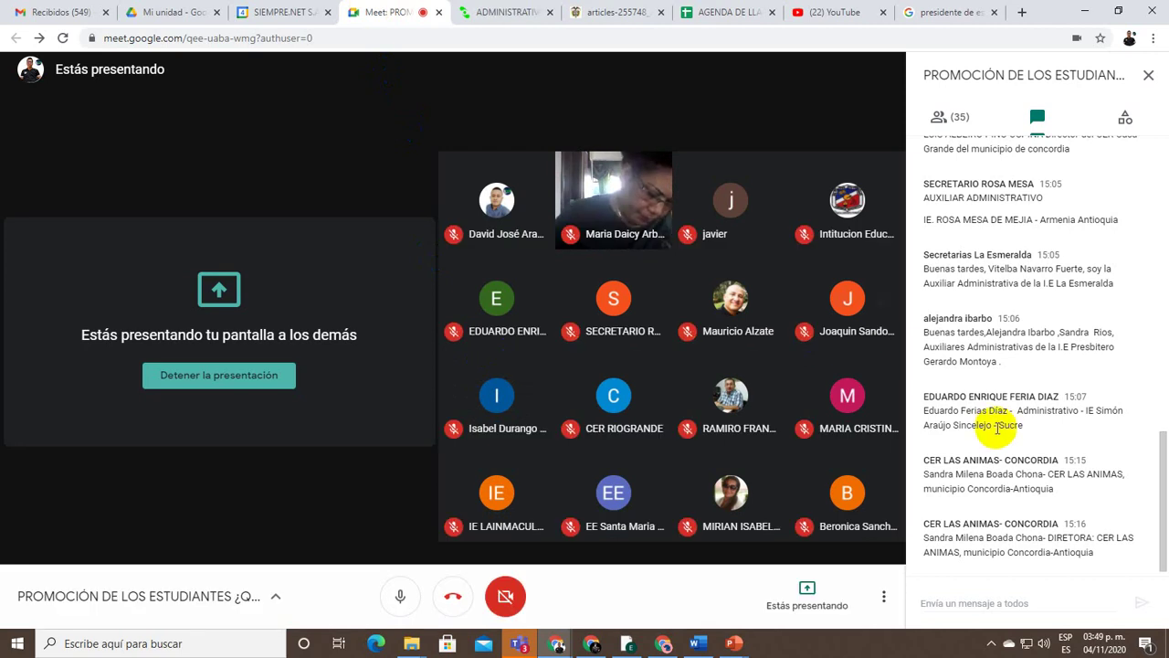
Check the meeting's chat messages and participant list for open microphones
scroll(999, 426, "up", 5)
scroll(998, 426, "down", 10)
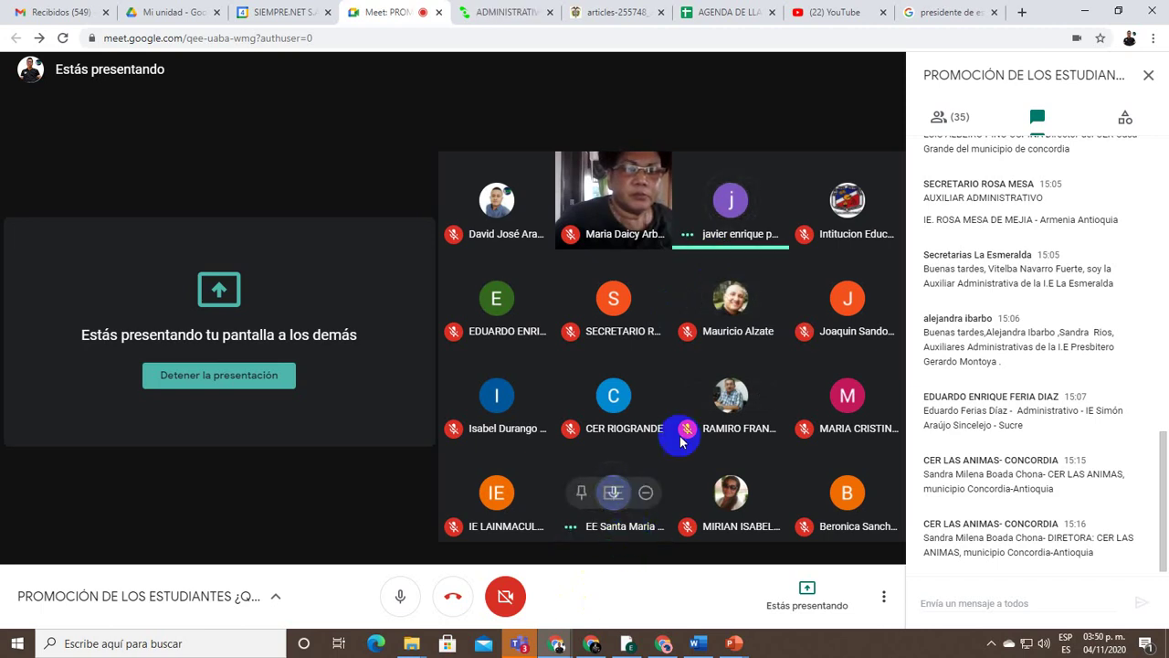
left_click(942, 117)
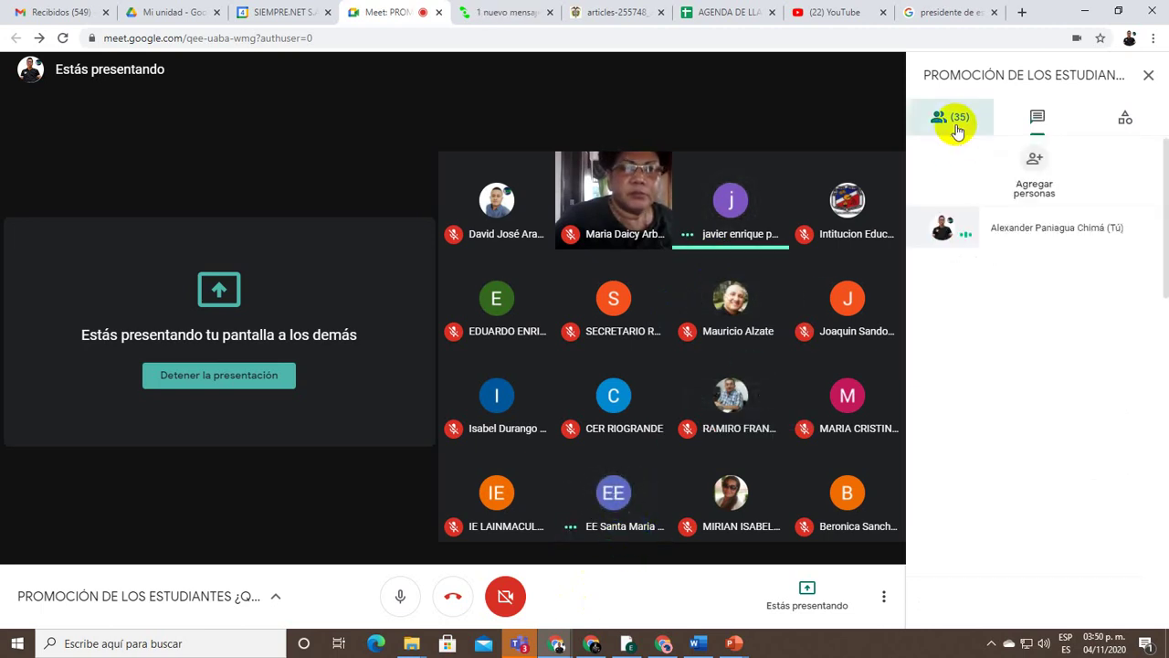
scroll(1060, 393, "down", 5)
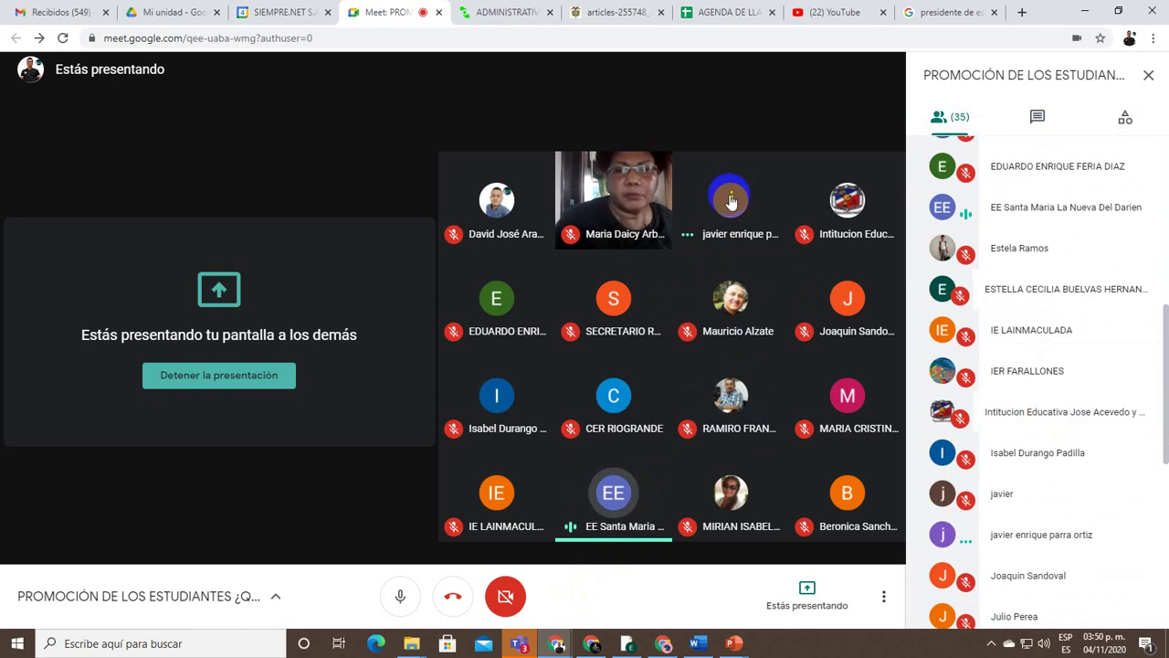
Mute the participant in the first row of tiles whose microphone is open and admit the person asking to join the meeting
mouse_move(734, 215)
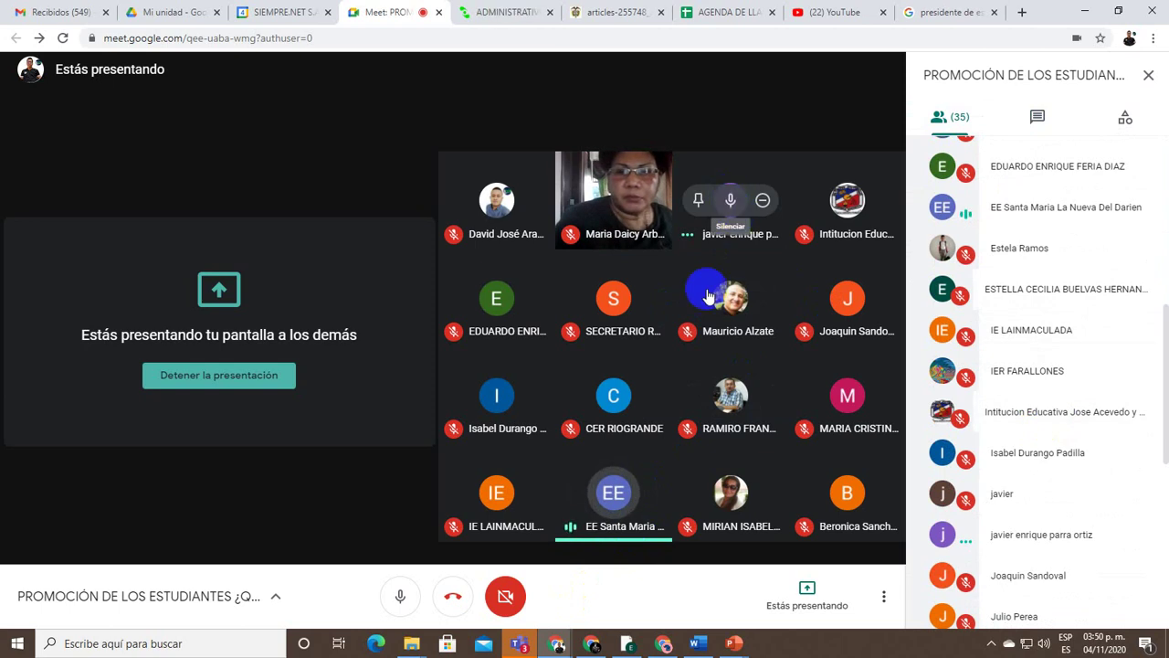
mouse_move(650, 495)
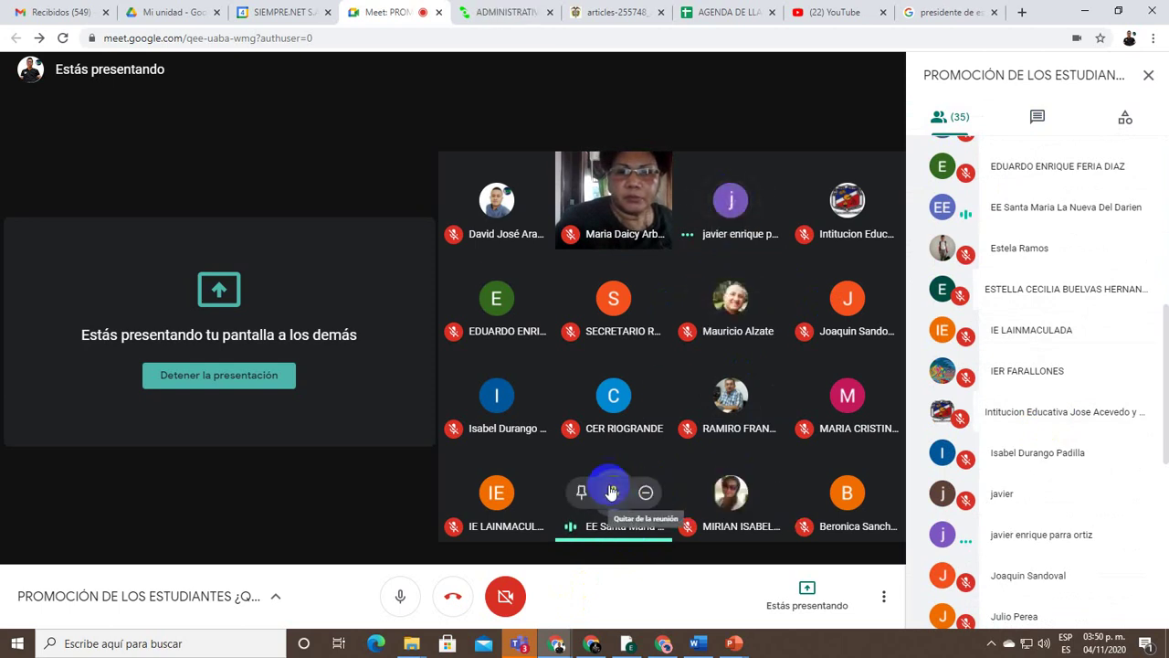
mouse_move(468, 489)
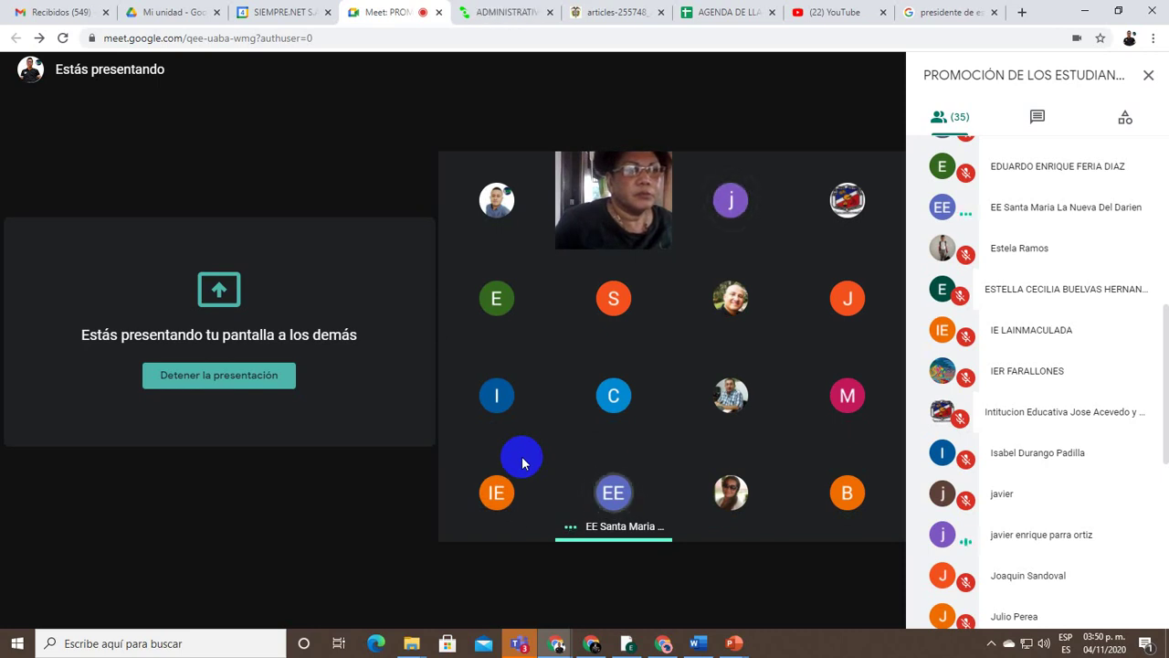
mouse_move(715, 176)
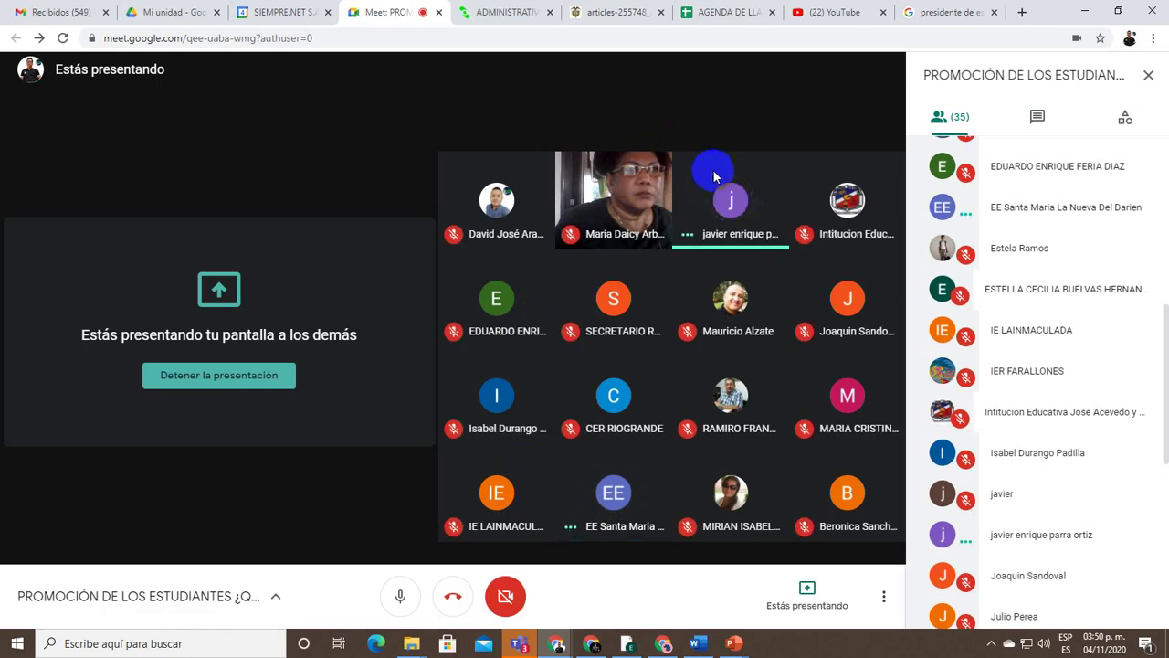
left_click(731, 201)
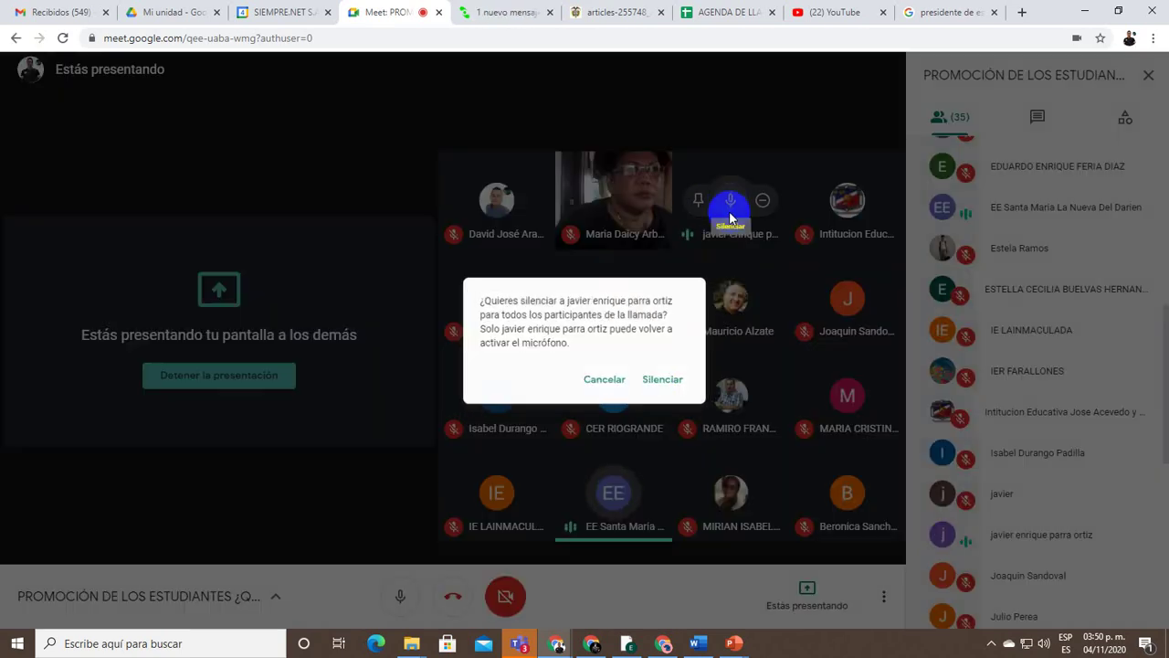
left_click(657, 391)
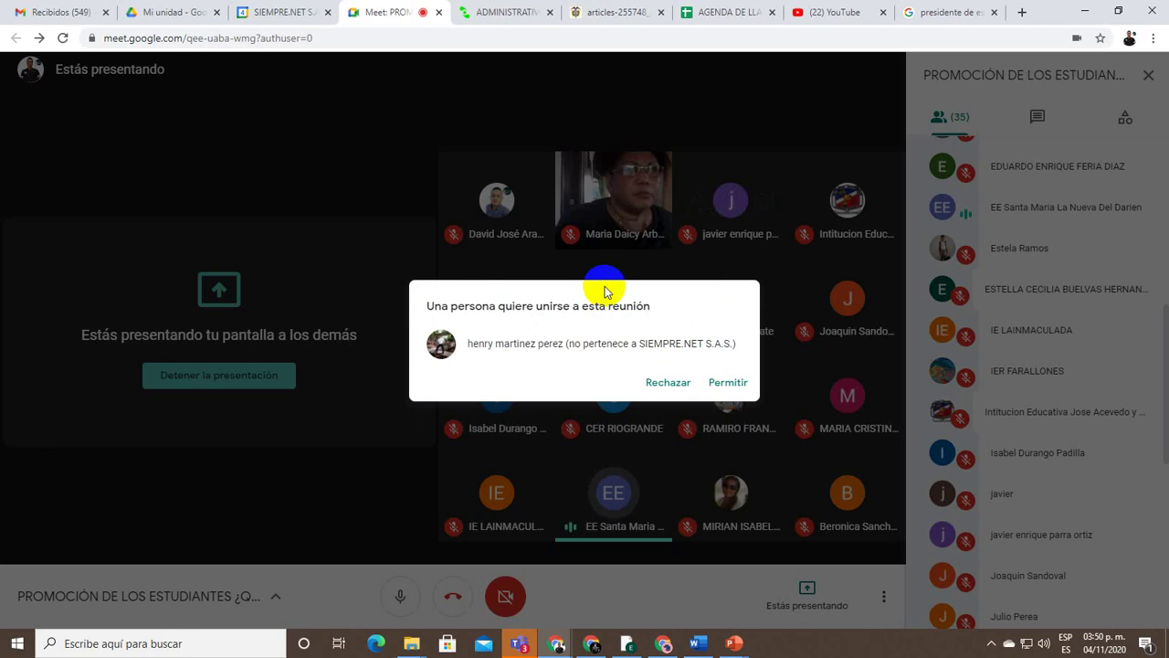
left_click(729, 383)
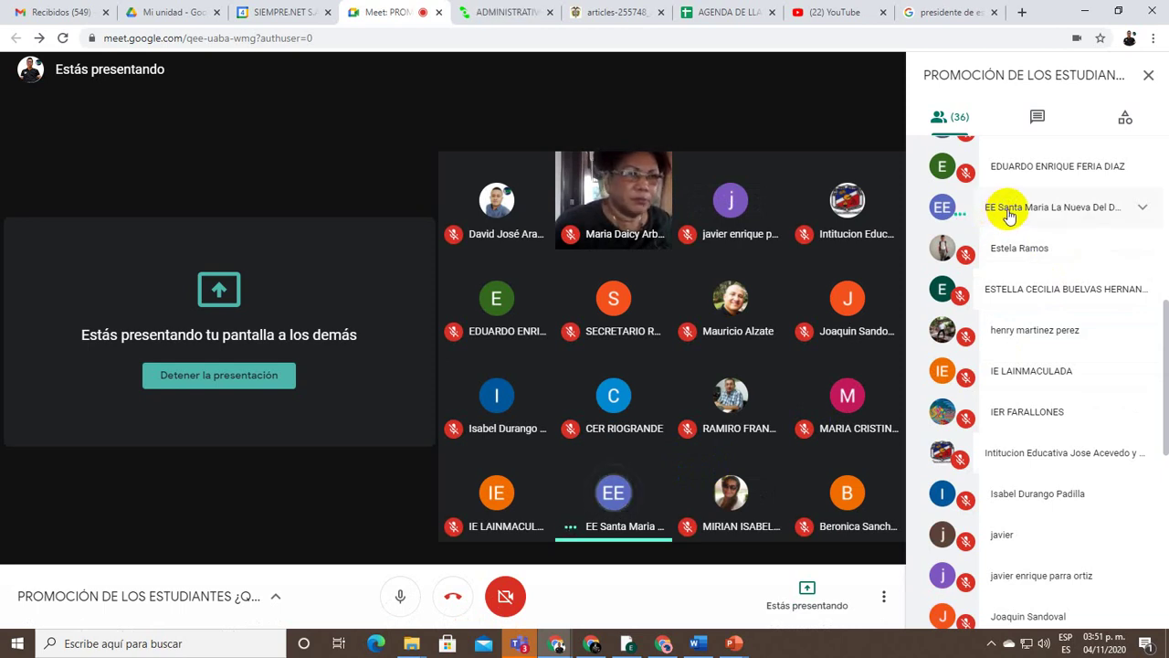
Mute the EE Santa Maria participant for everyone in the call
mouse_move(742, 239)
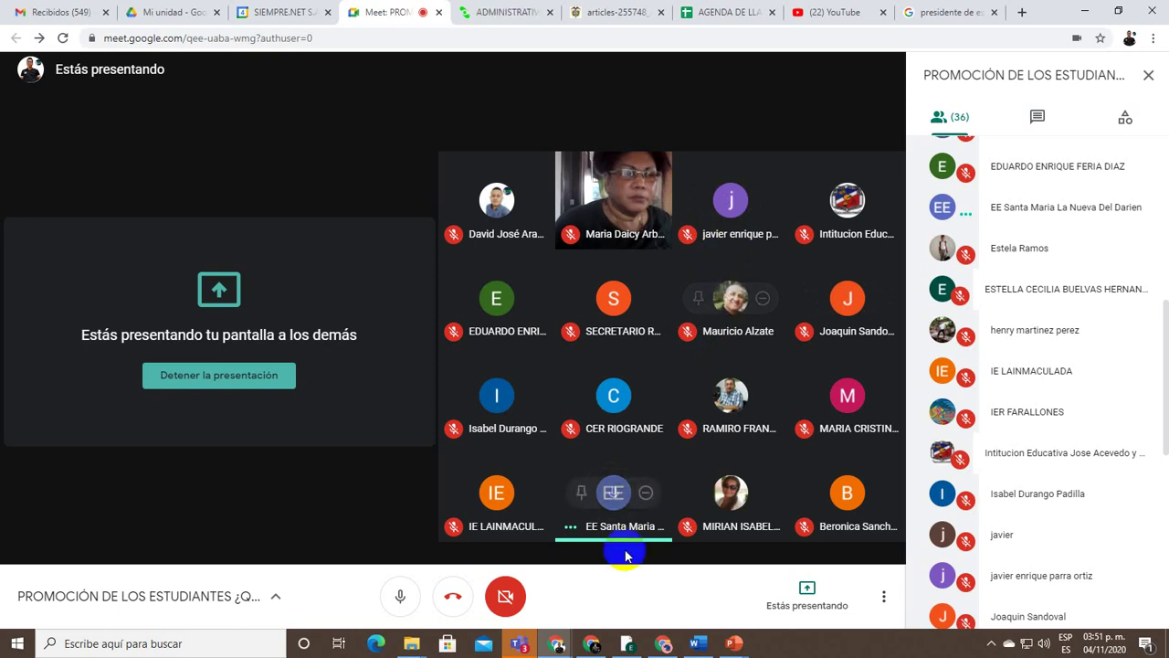
left_click(613, 492)
left_click(666, 382)
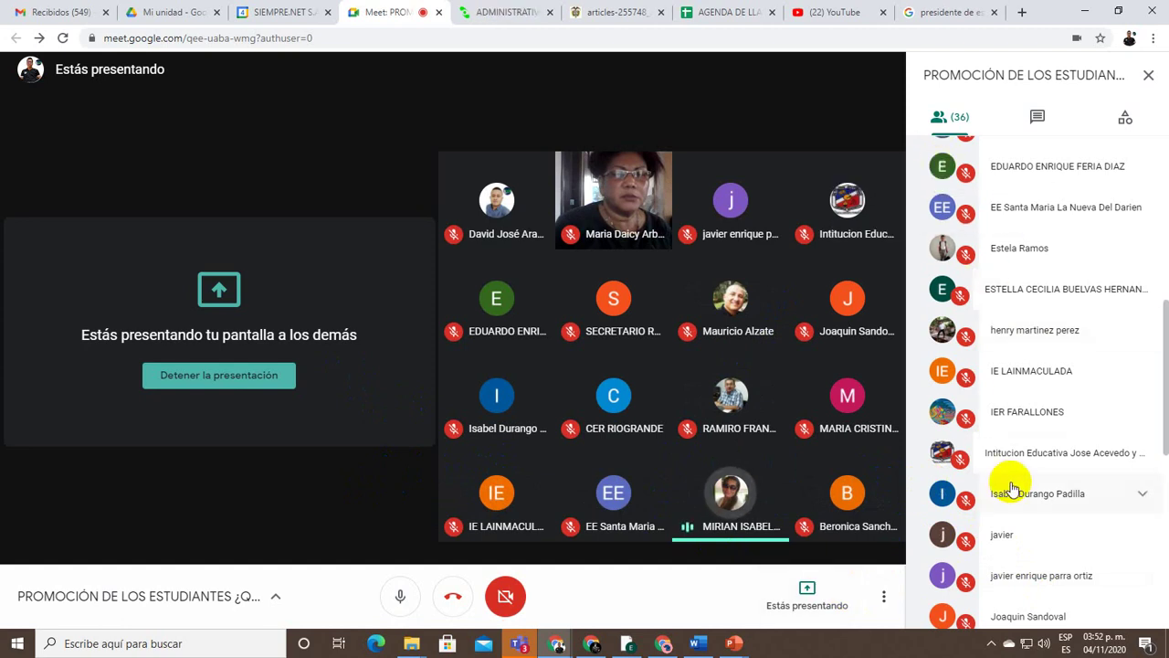
mouse_move(782, 491)
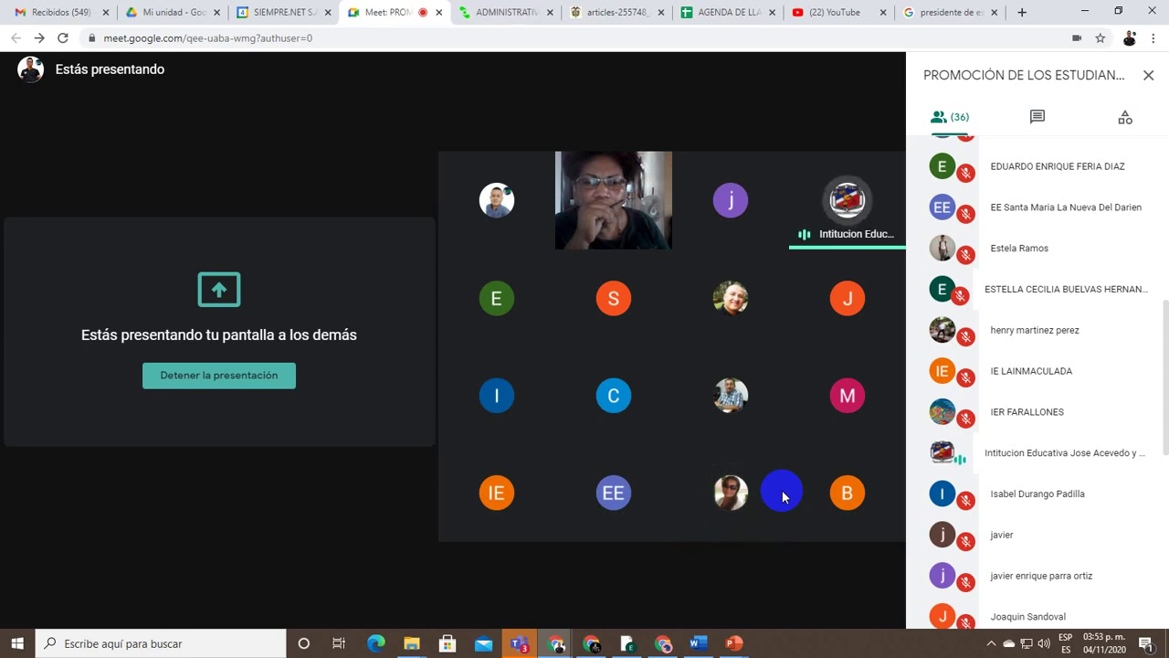
mouse_move(640, 325)
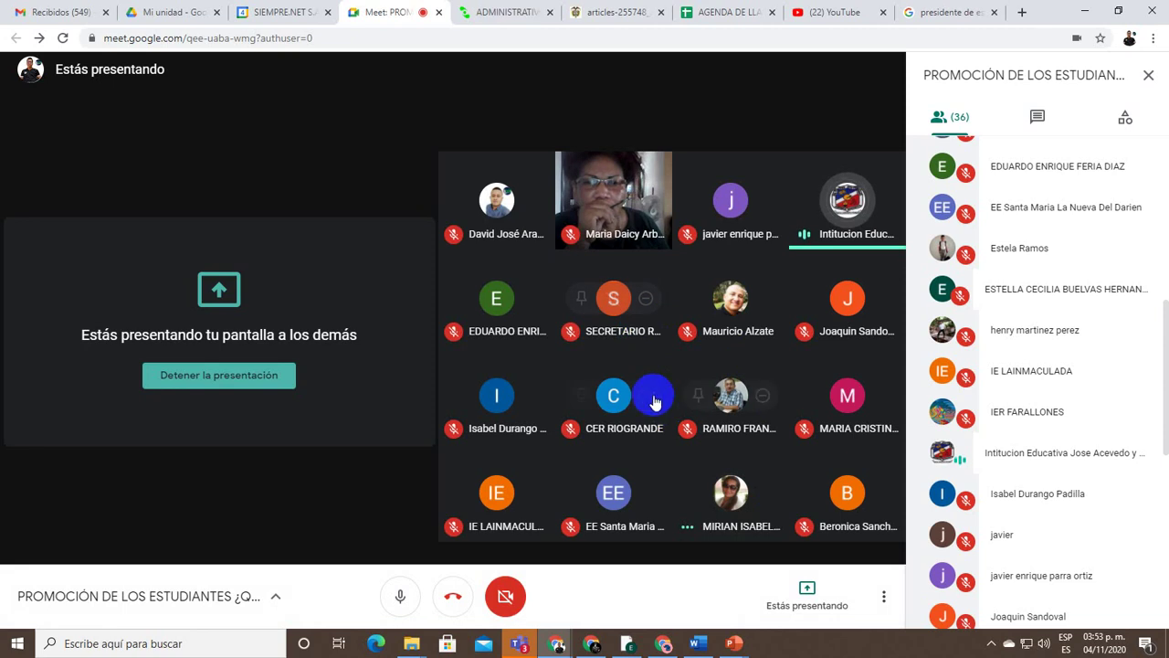
mouse_move(652, 397)
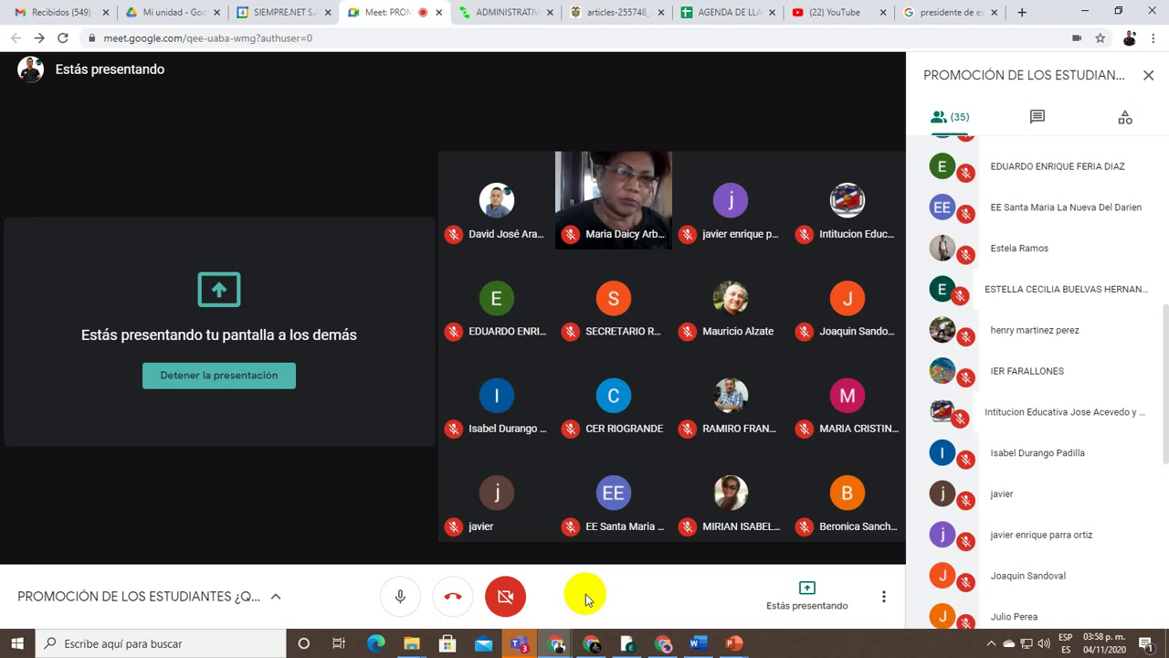
Show the PowerPoint slide "6 pasos que debo hacer antes de procesar la promoción" and return to the Google Meet browser window
key("alt+Tab")
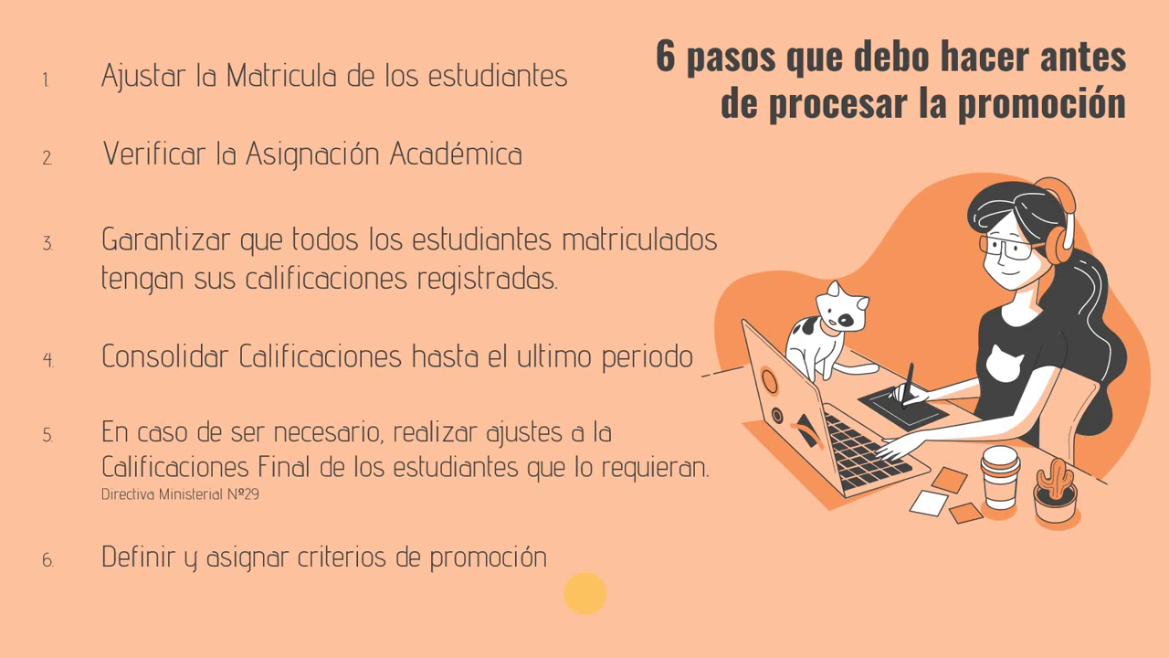
key("alt+Tab")
key("alt+Tab")
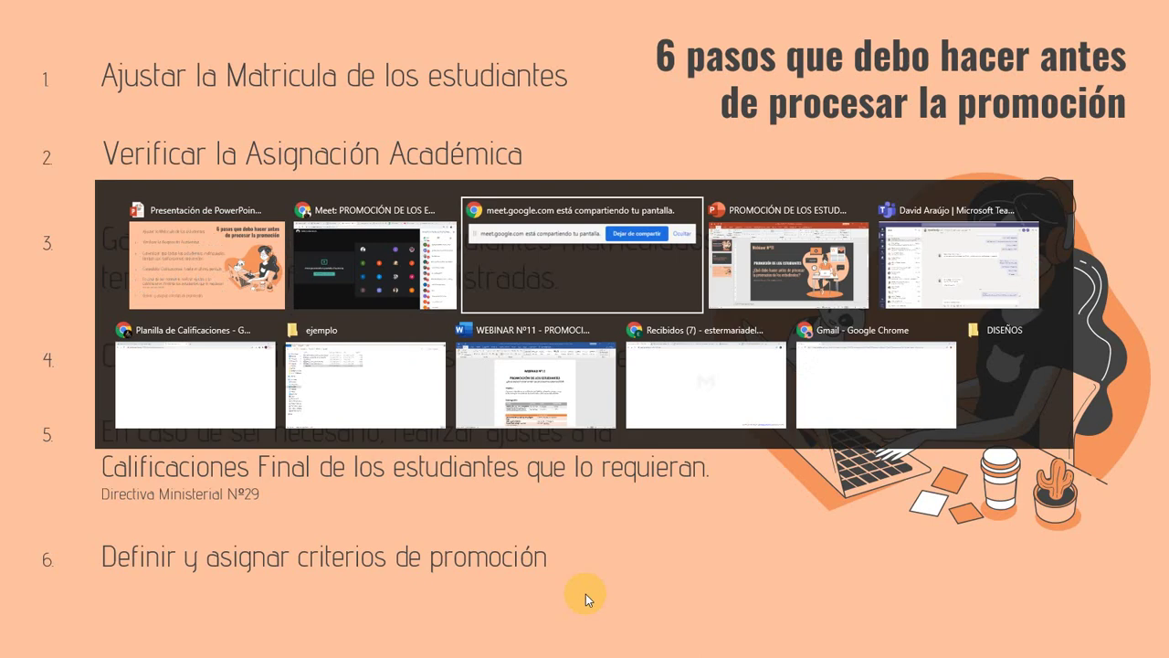
key("alt+Tab")
key("alt+Tab")
key("alt+Tab")
key("alt+Tab")
key("alt+Tab")
key("alt+Tab")
key("alt+Tab")
key("alt+Tab")
key("alt+Tab")
key("alt+Tab")
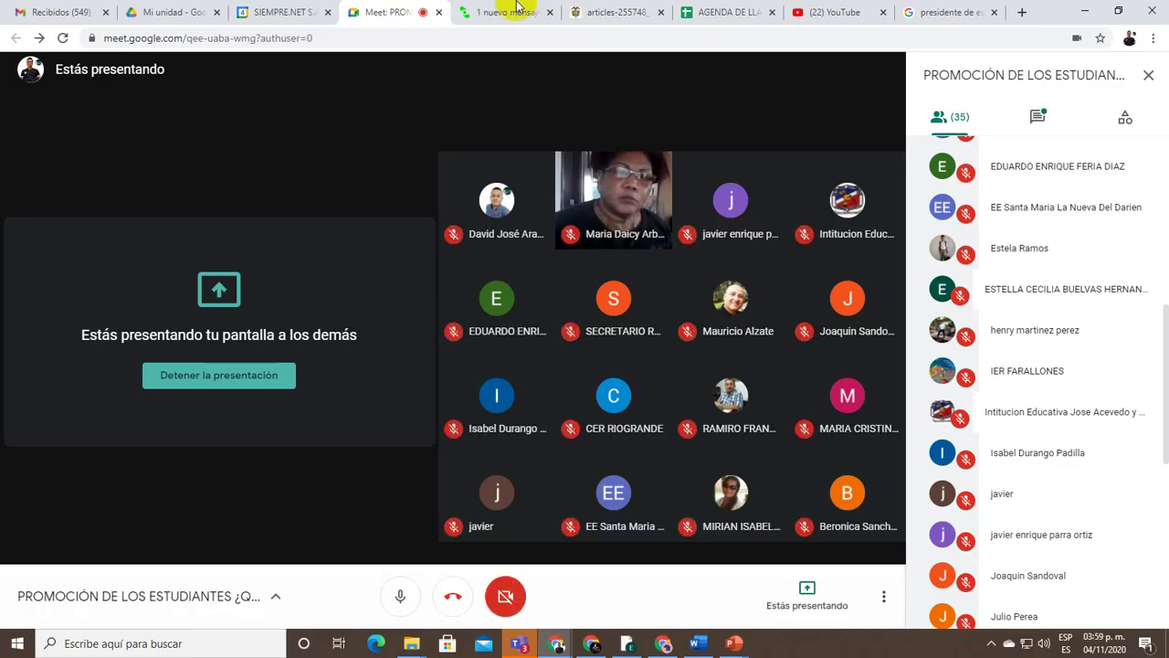
Switch to SINAI and open the Consolidar y Calcular Puestos page of the Evaluación module
left_click(509, 12)
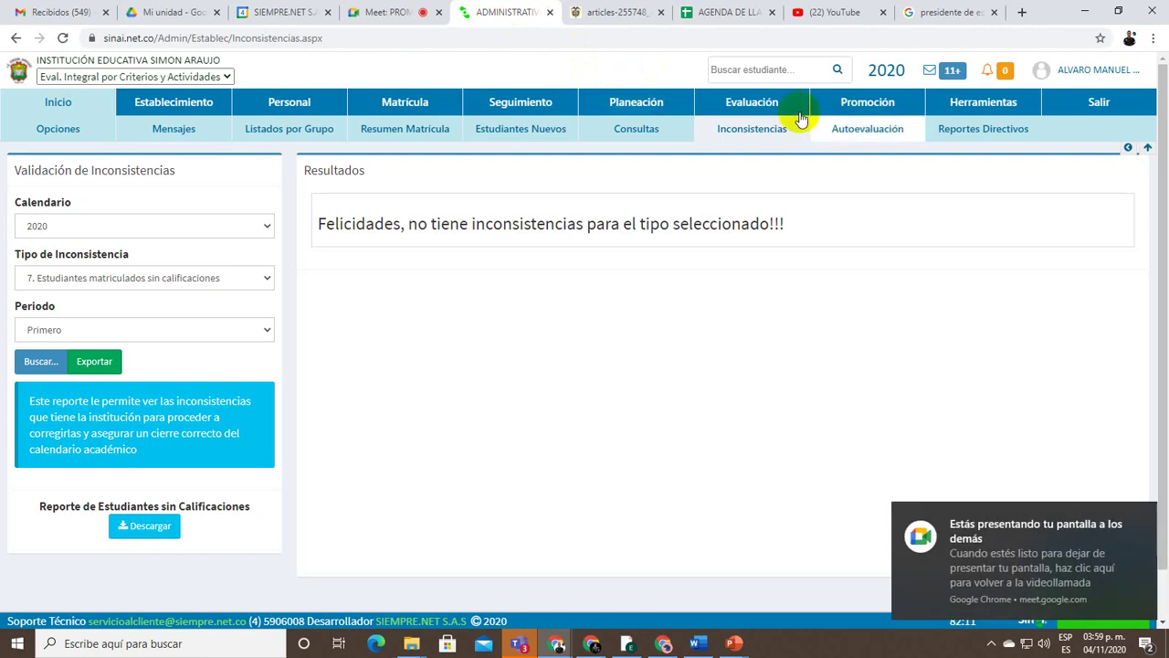
left_click(751, 104)
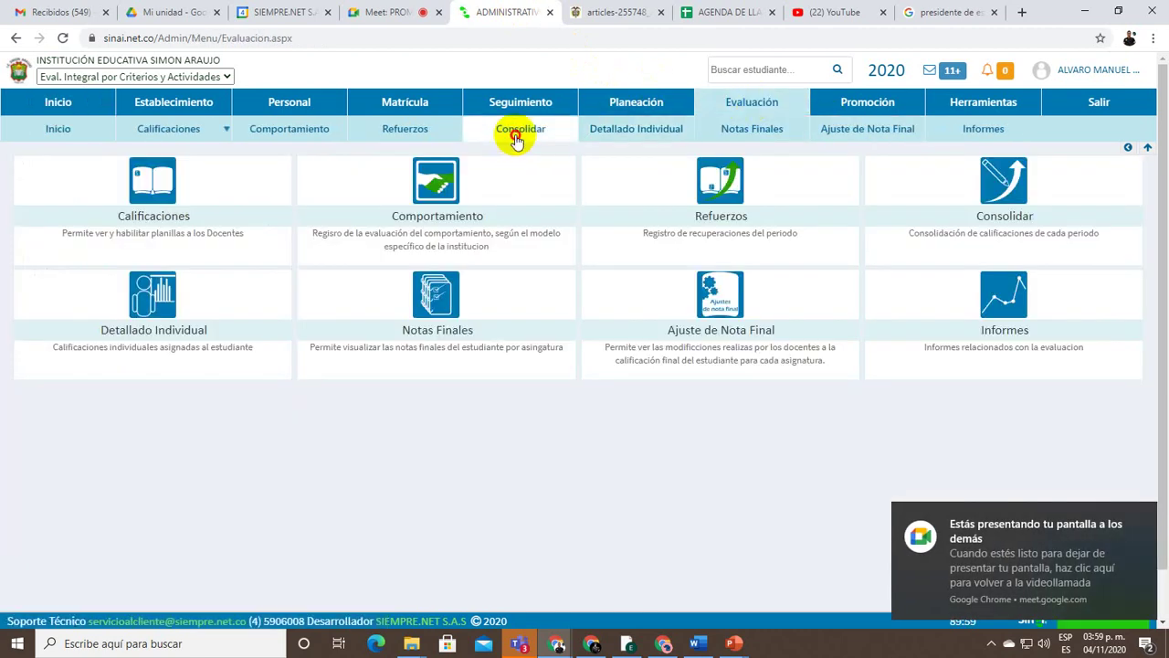
left_click(516, 135)
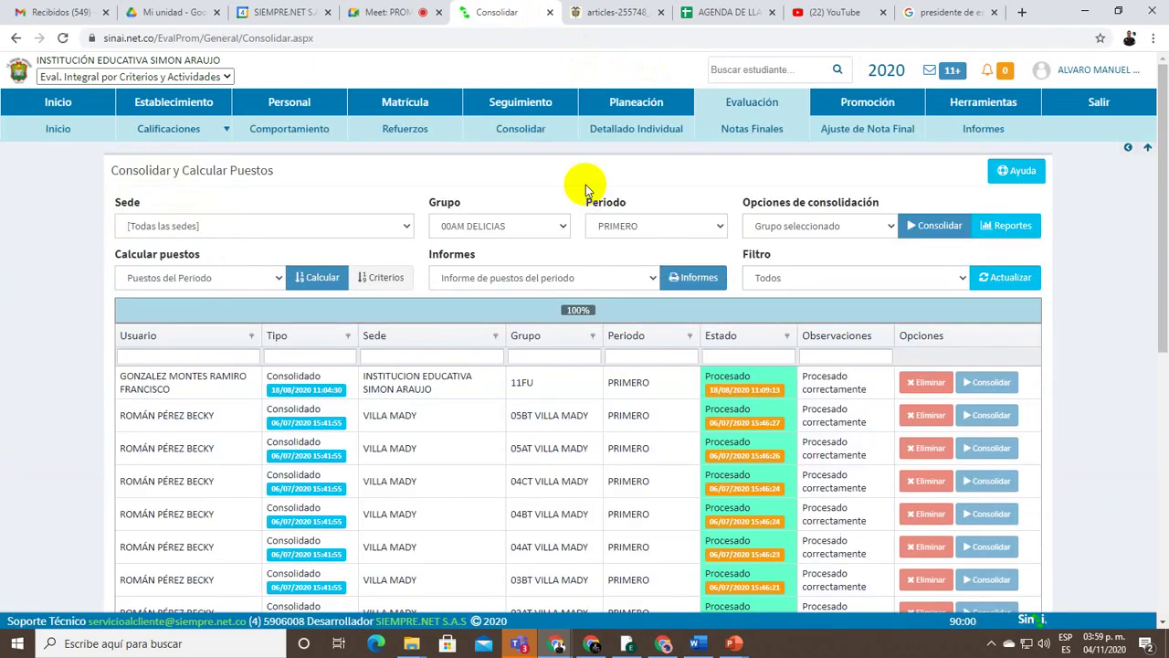
Mark the Evaluación and Consolidar entries with red rectangles to show the route, and clear the annotations
key("ctrl")
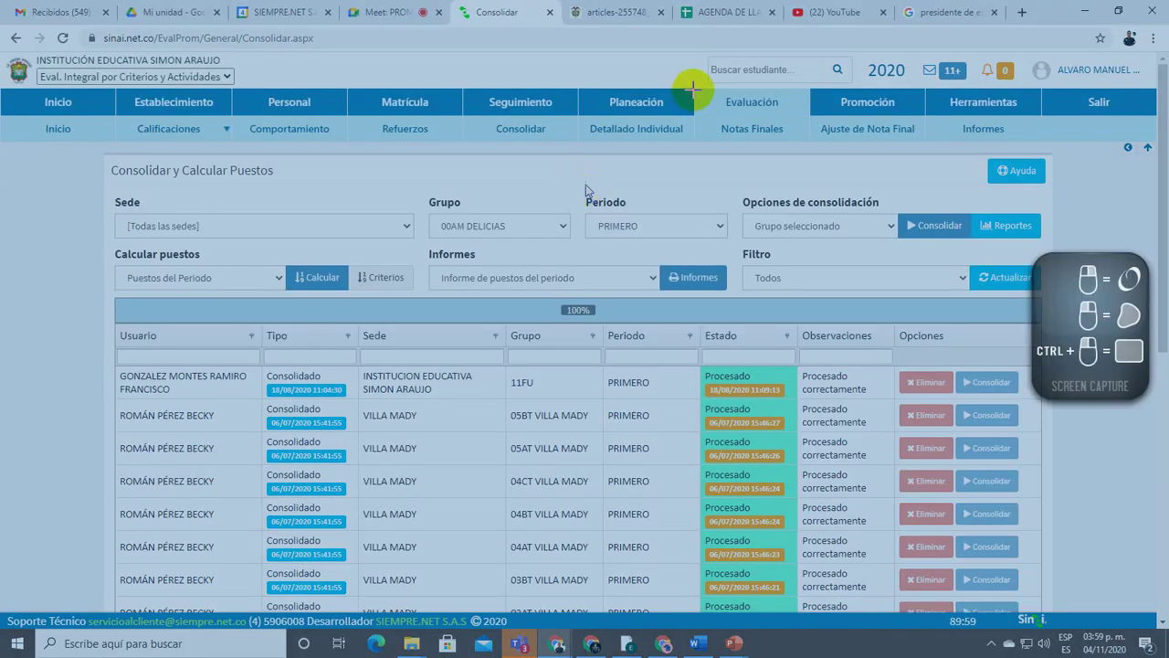
left_click_drag(696, 89, 810, 115)
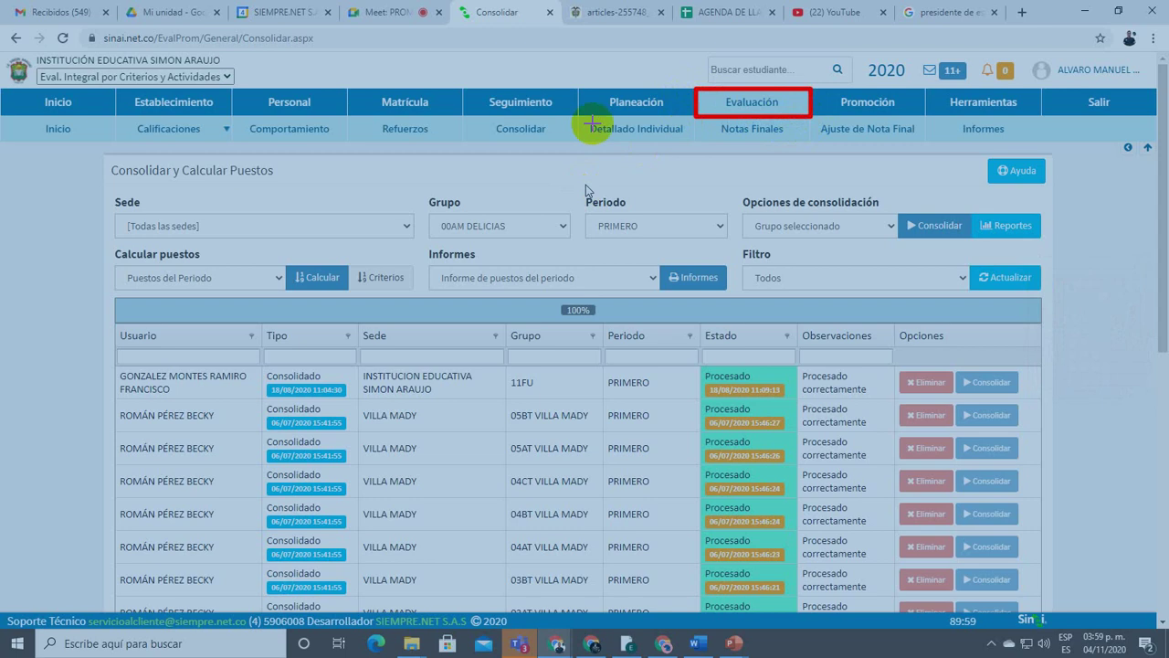
left_click_drag(466, 118, 575, 140)
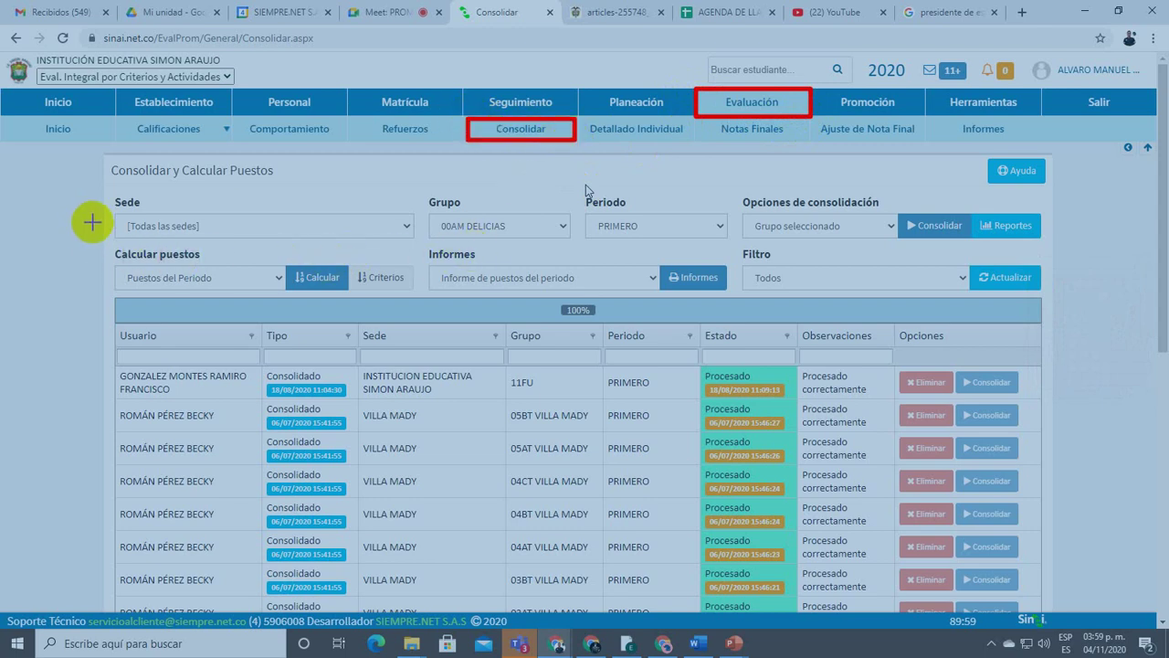
key("Escape")
Review the Sede choices and the Calcular puestos options, keeping all sedes and Puestos del Periodo
left_click(178, 226)
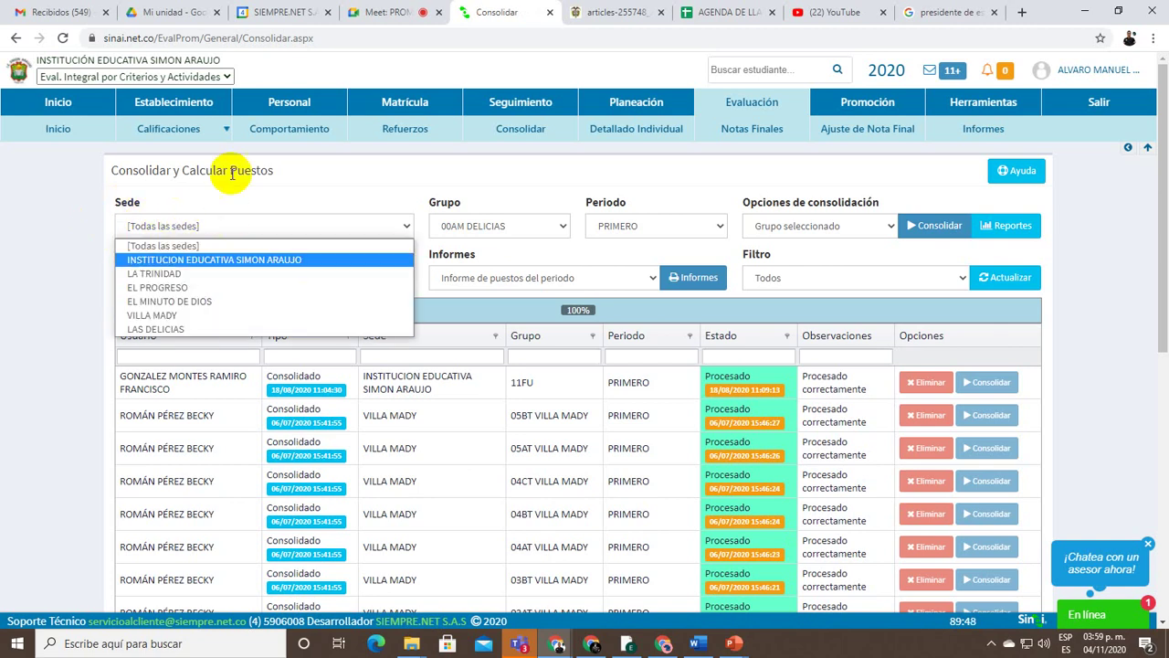
left_click(247, 204)
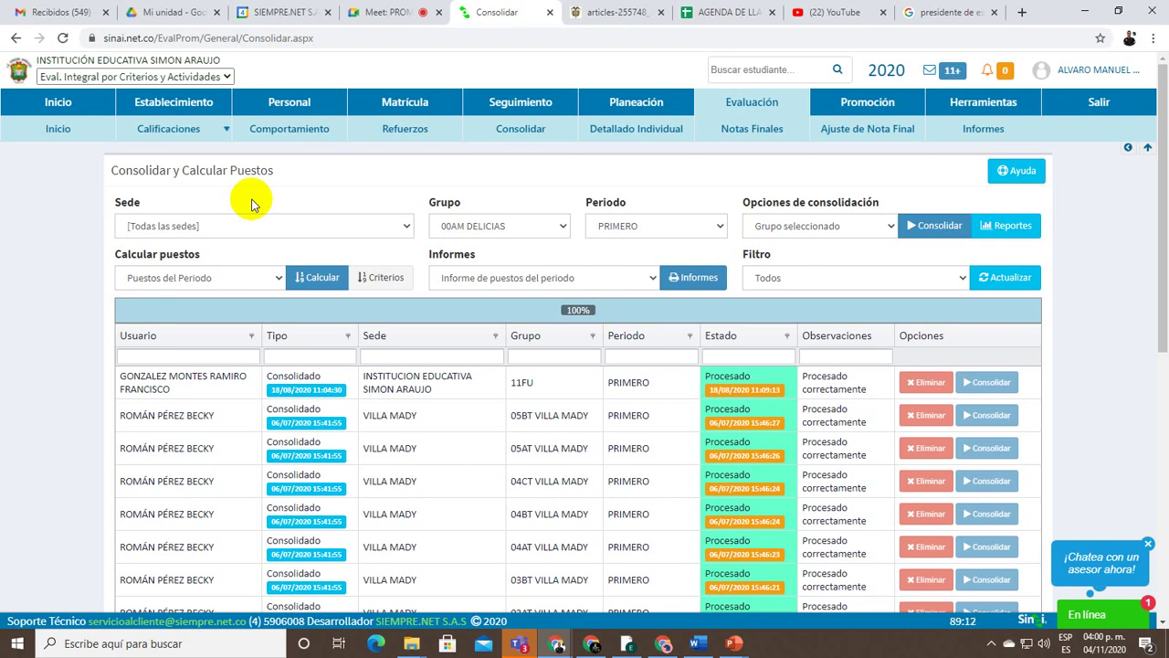
left_click(205, 279)
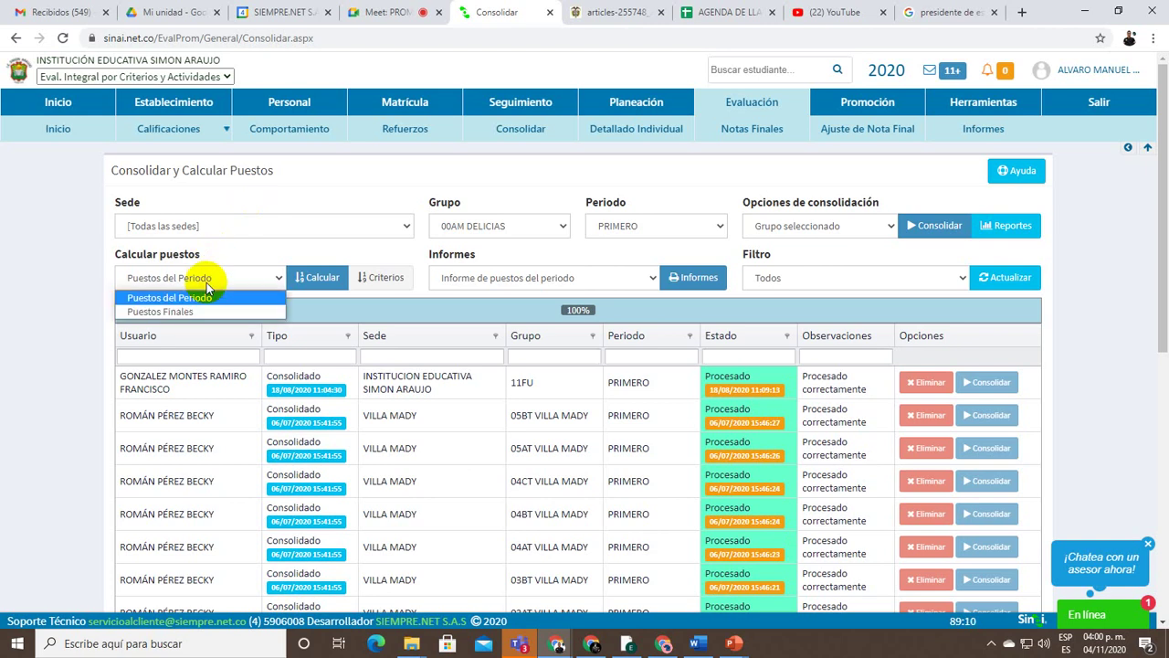
left_click(207, 298)
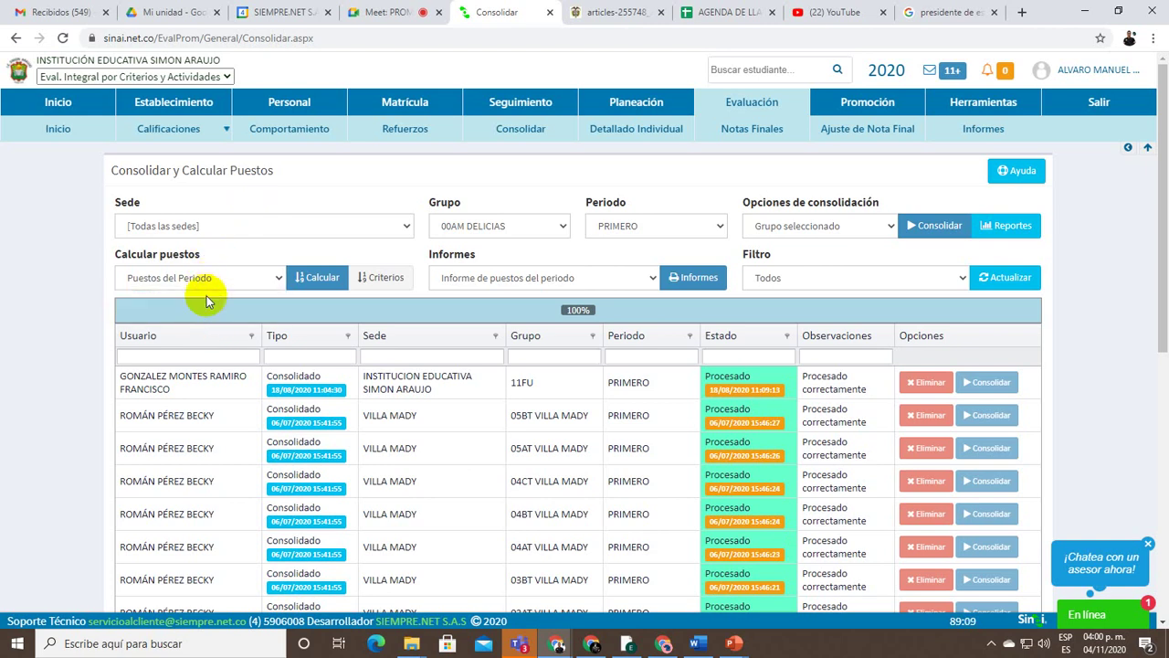
left_click(311, 277)
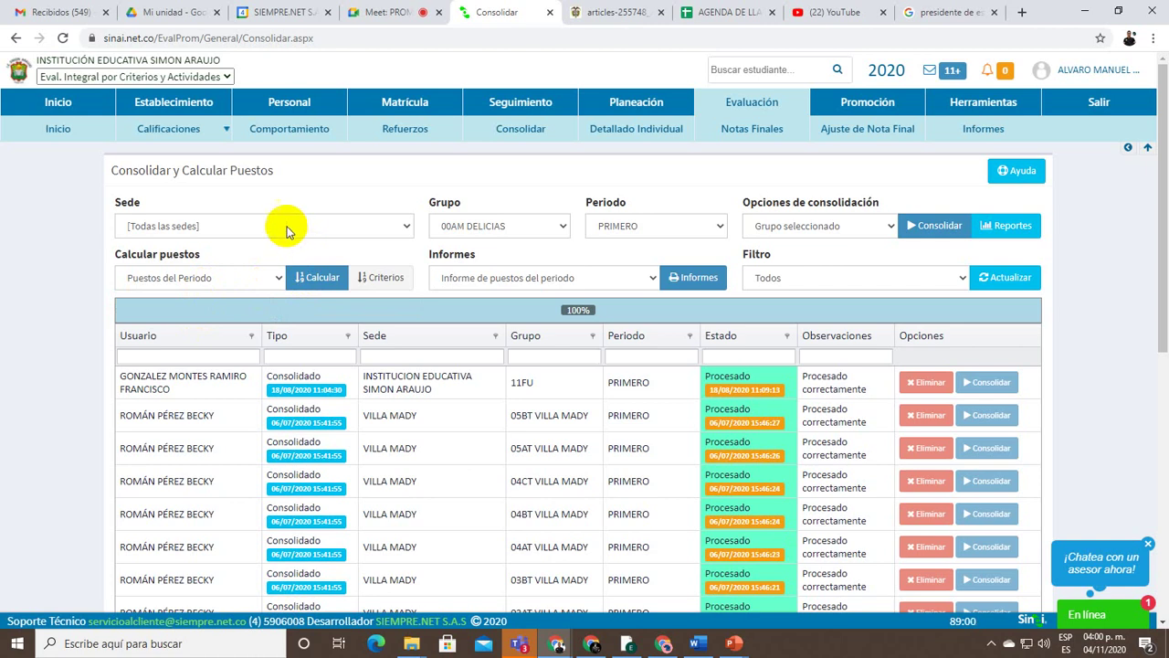
Choose sede INSTITUCION EDUCATIVA SIMON ARAUJO, group 06AM, period TERCERO and the consolidation option Grupo seleccionado
left_click(287, 228)
left_click(261, 259)
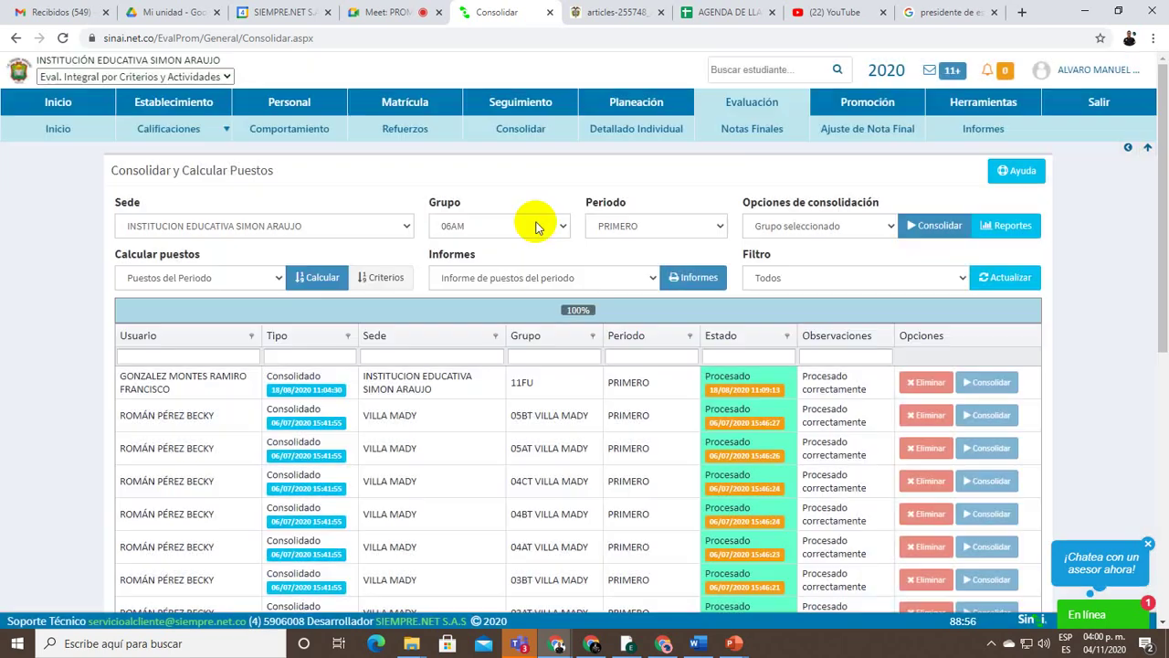
left_click(536, 227)
left_click(536, 226)
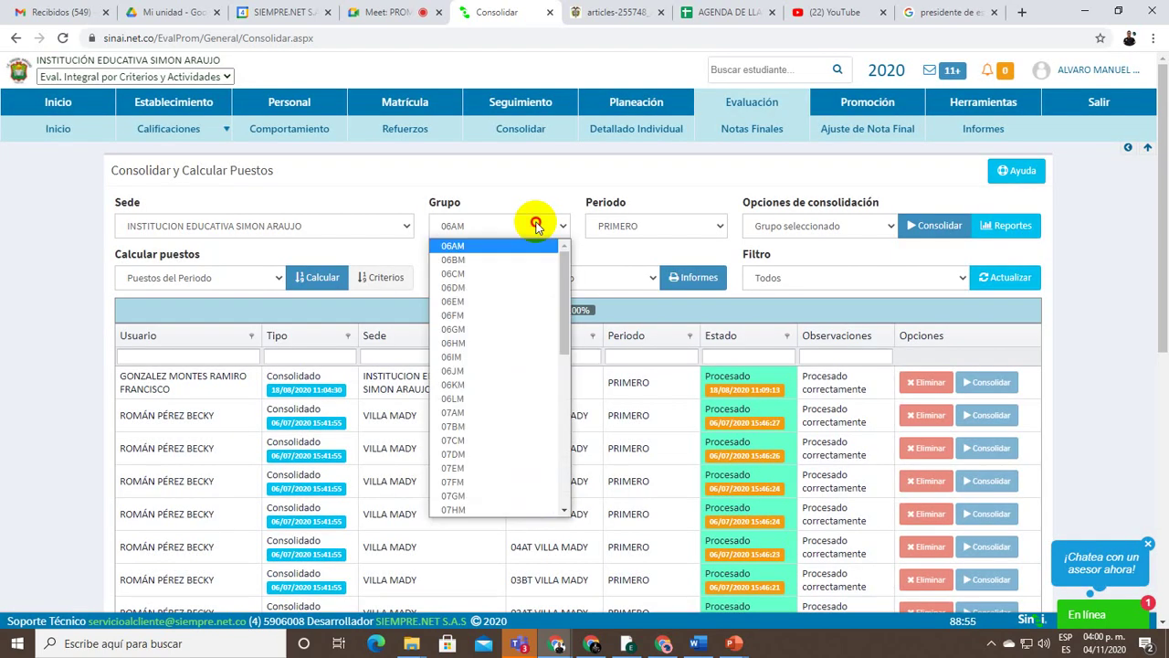
left_click(644, 223)
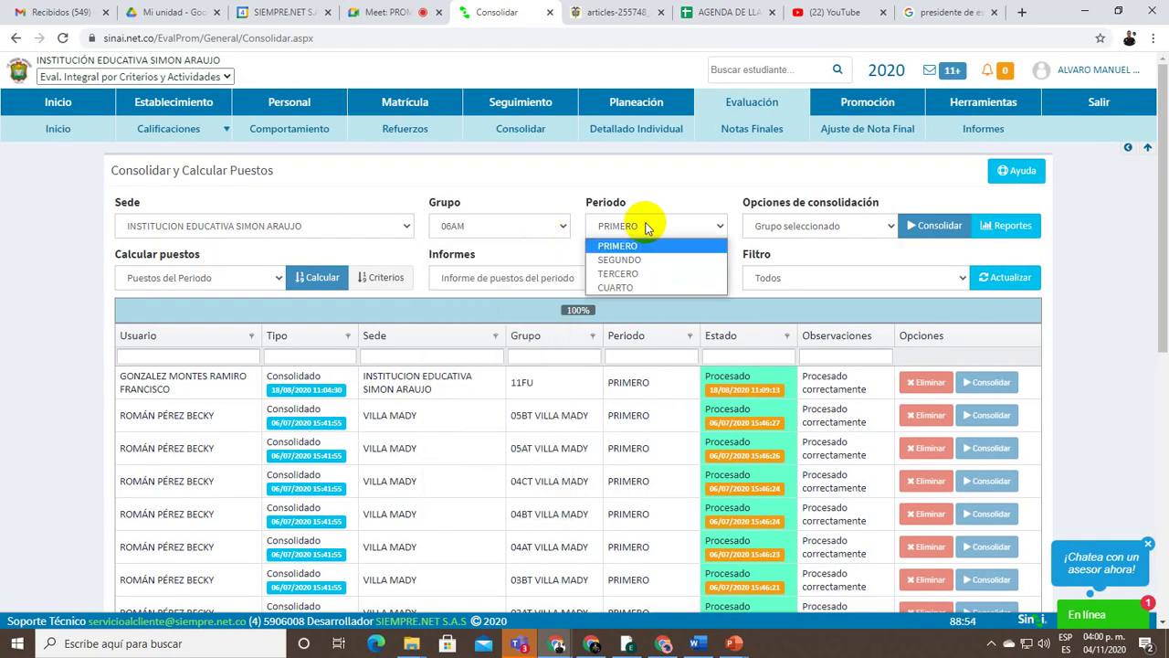
left_click(619, 273)
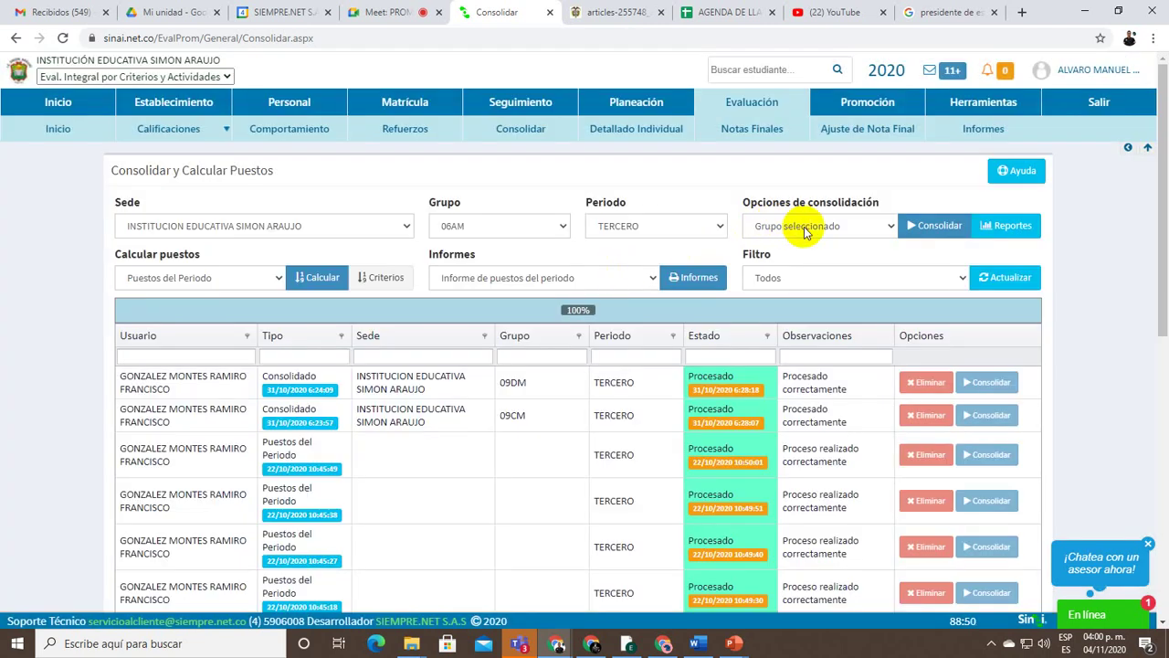
left_click(805, 230)
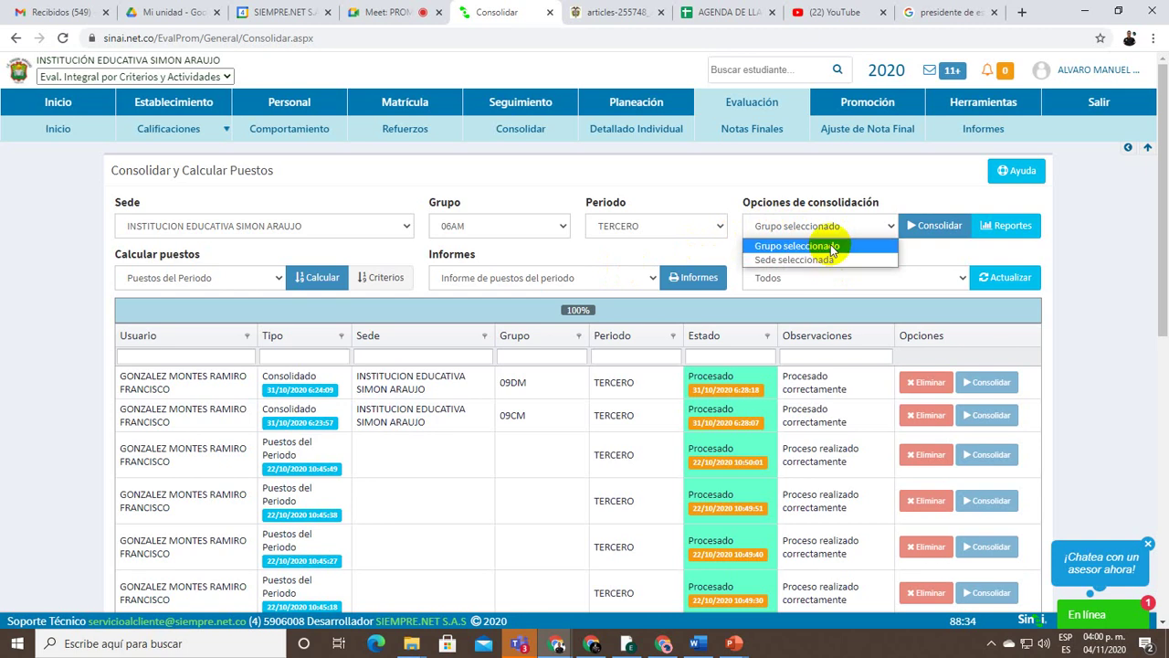
left_click(831, 248)
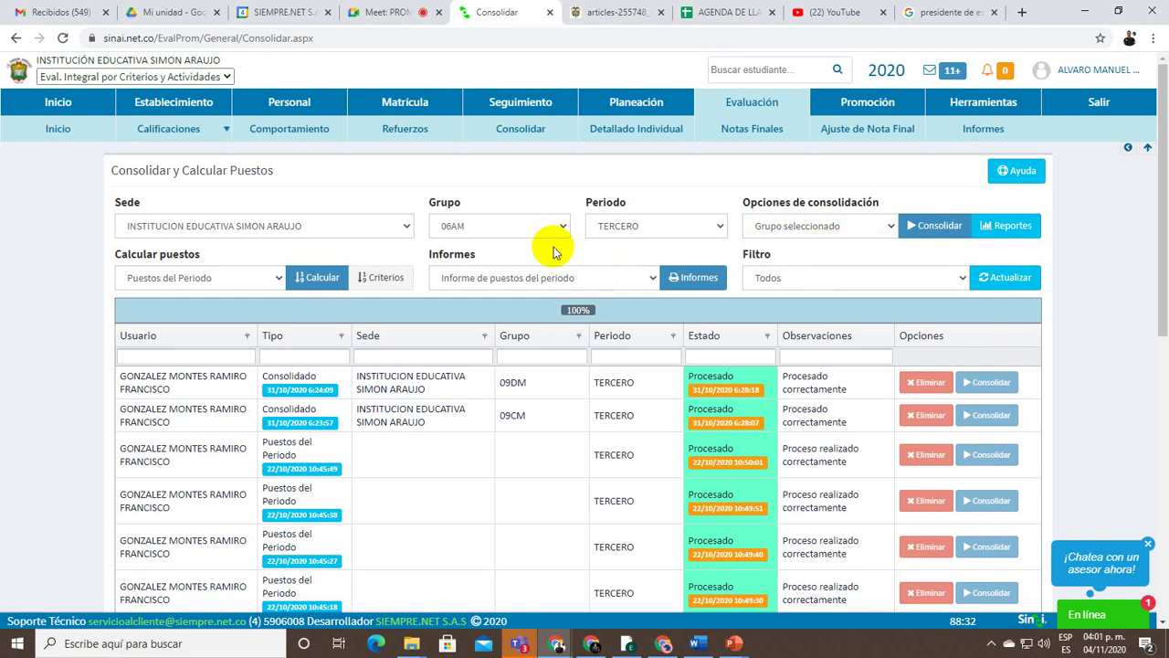
Mark the Grupo field with a red rectangle, an arrow to Grupo seleccionado and a check mark, and clear the annotations
key("ctrl+2")
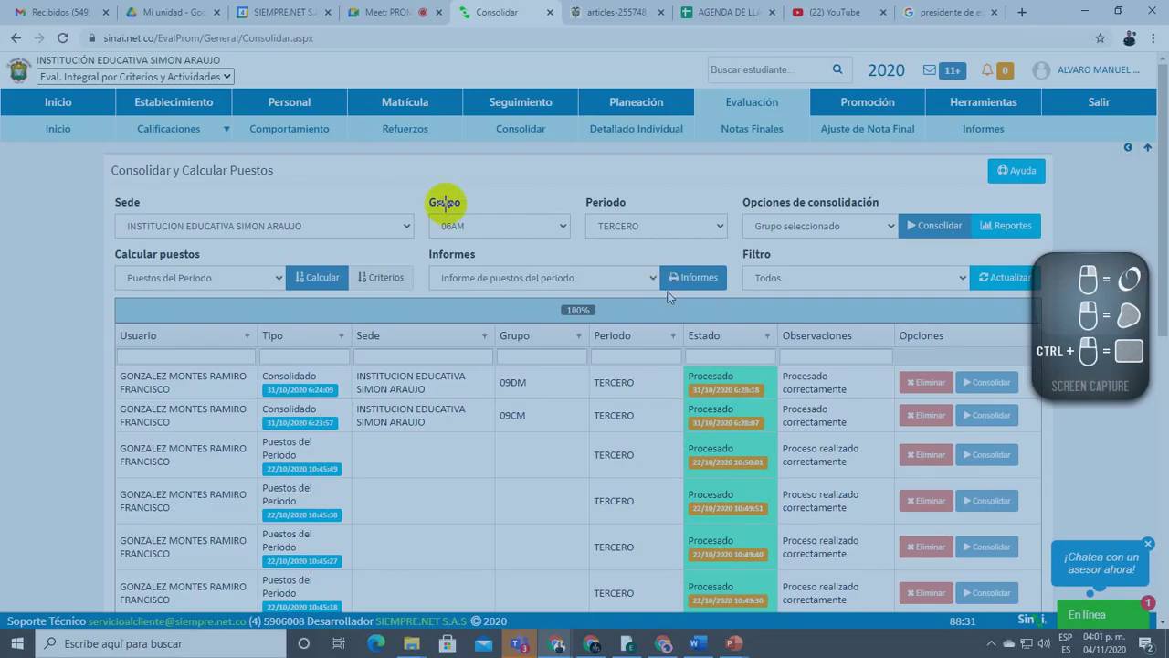
mouse_move(417, 182)
left_mouse_down()
mouse_move(568, 249)
mouse_move(671, 168)
mouse_move(782, 201)
mouse_move(791, 219)
left_mouse_up()
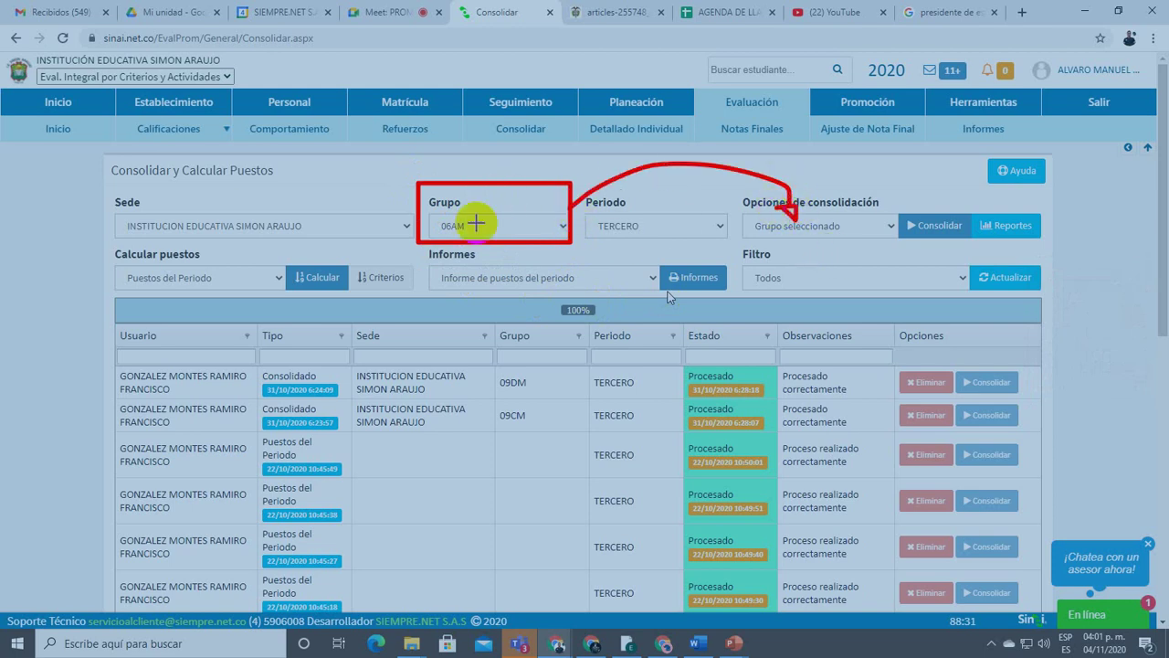
left_click_drag(480, 216, 517, 198)
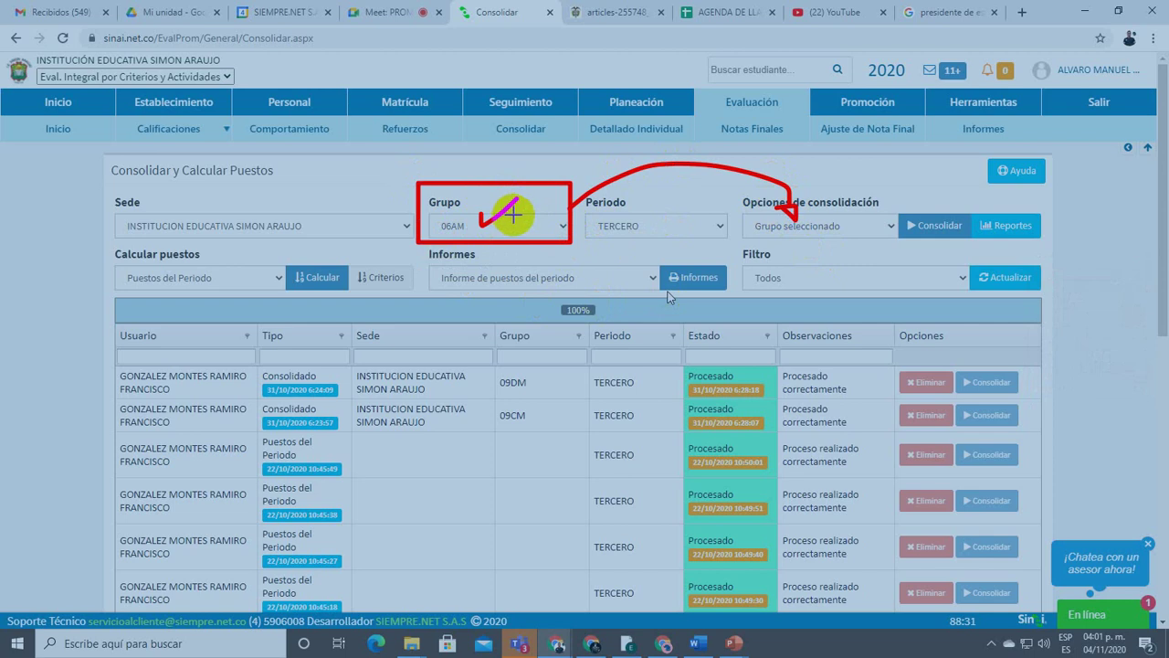
key("Escape")
Set the consolidation option to Sede seleccionada, and annotate Sede as the field that applies and Grupo as crossed out, clearing the marks
left_click(813, 225)
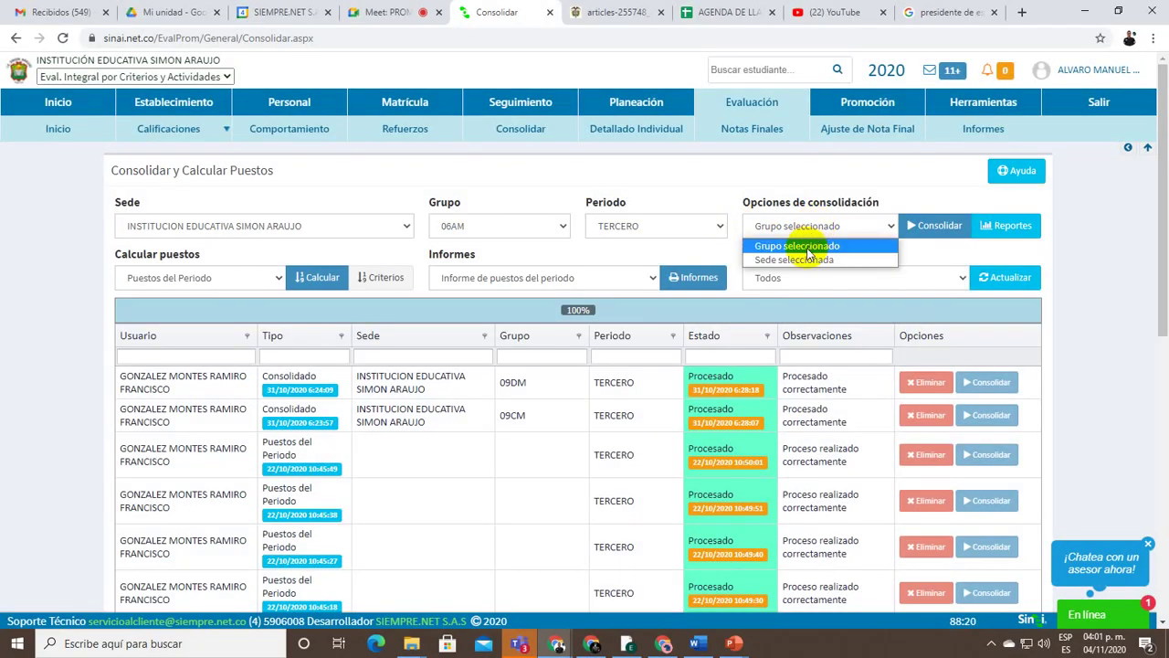
left_click(805, 256)
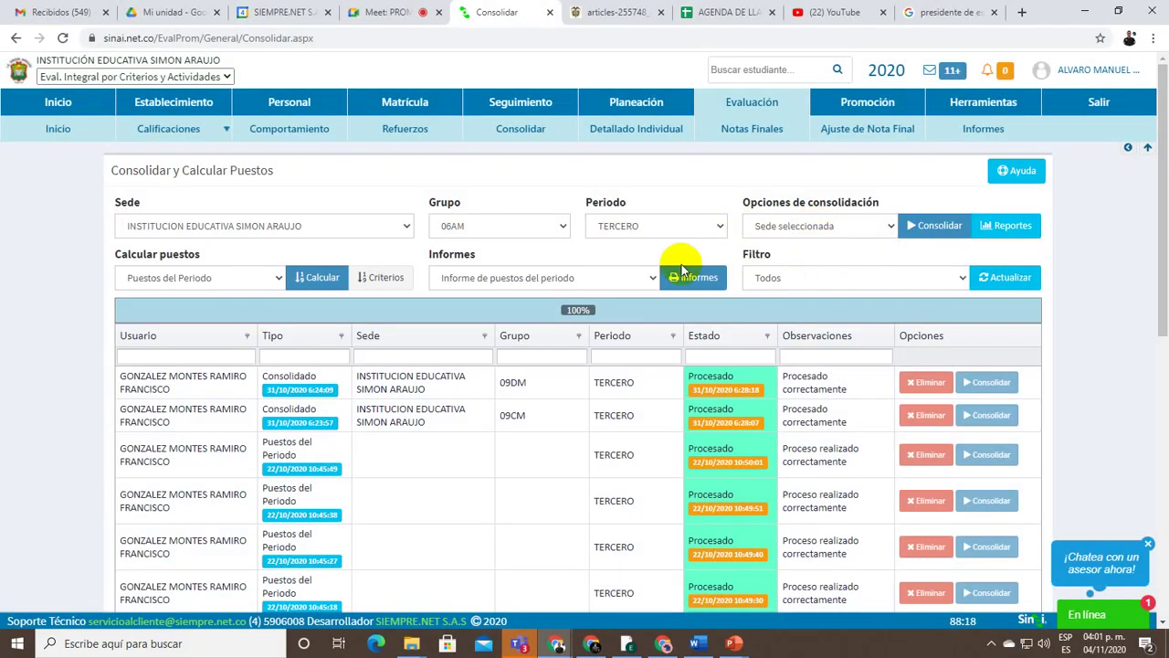
key("F8")
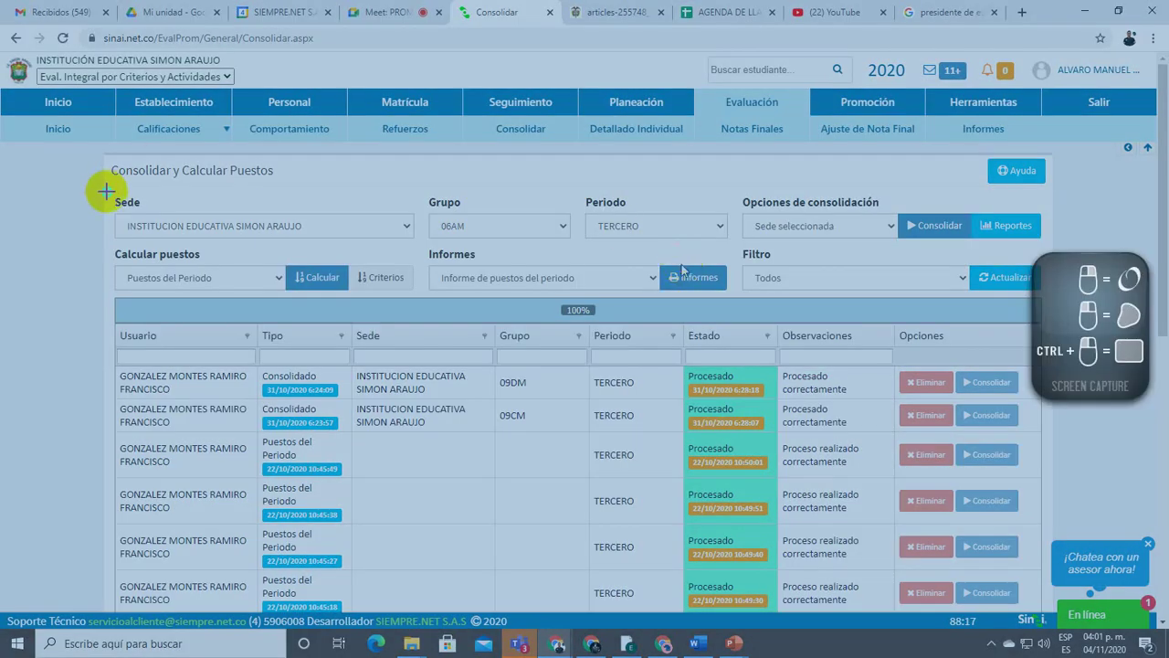
mouse_move(106, 190)
left_mouse_down()
mouse_move(393, 252)
mouse_move(413, 240)
left_mouse_up()
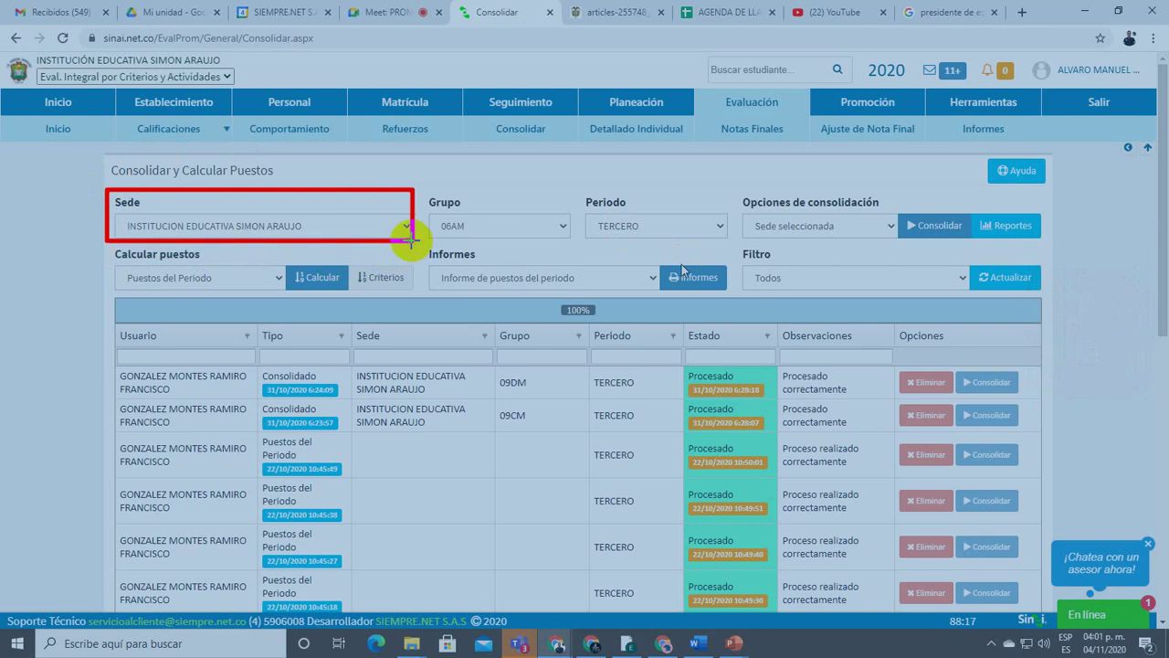
mouse_move(464, 203)
left_mouse_down()
mouse_move(473, 243)
mouse_move(501, 208)
mouse_move(488, 242)
left_mouse_up()
mouse_move(307, 210)
left_mouse_down()
mouse_move(333, 201)
mouse_move(352, 162)
left_mouse_up()
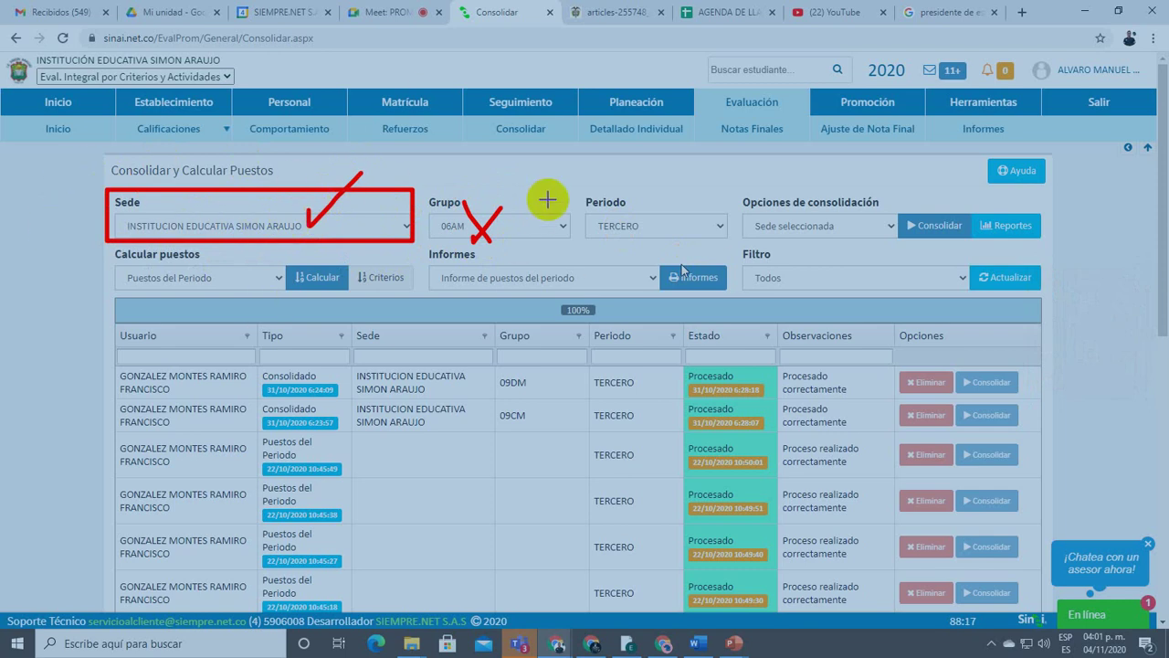
key("Escape")
Review the consolidation options and the Periodo choices, keeping Sede seleccionada and TERCERO
left_click(829, 227)
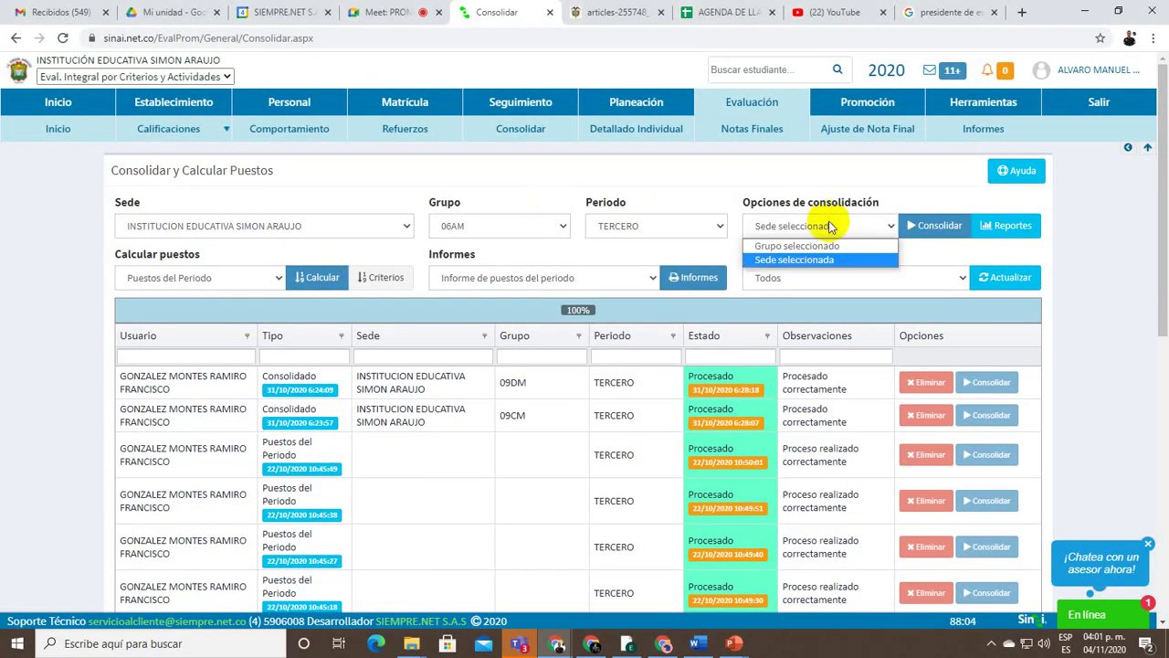
left_click(708, 205)
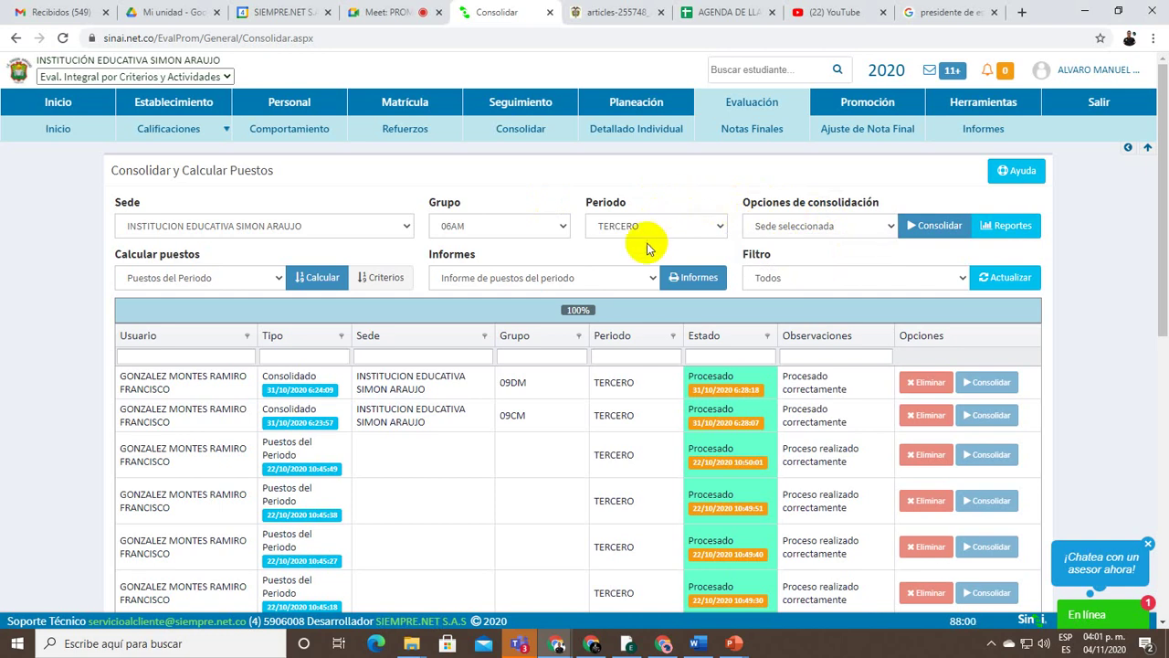
left_click(687, 240)
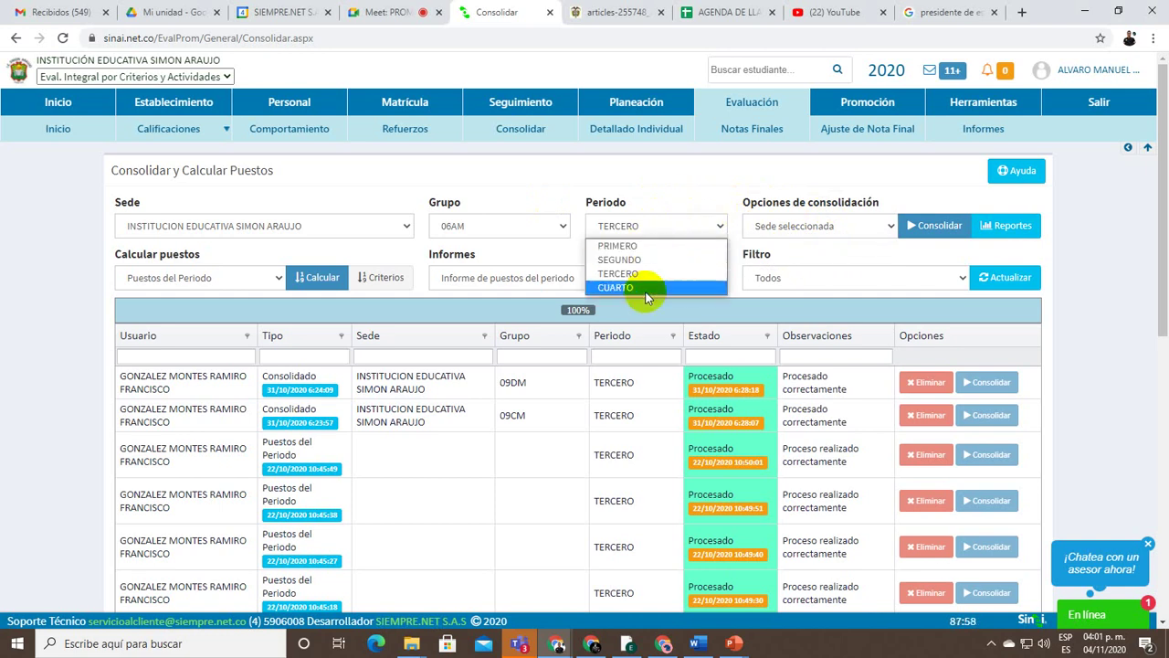
left_click(537, 195)
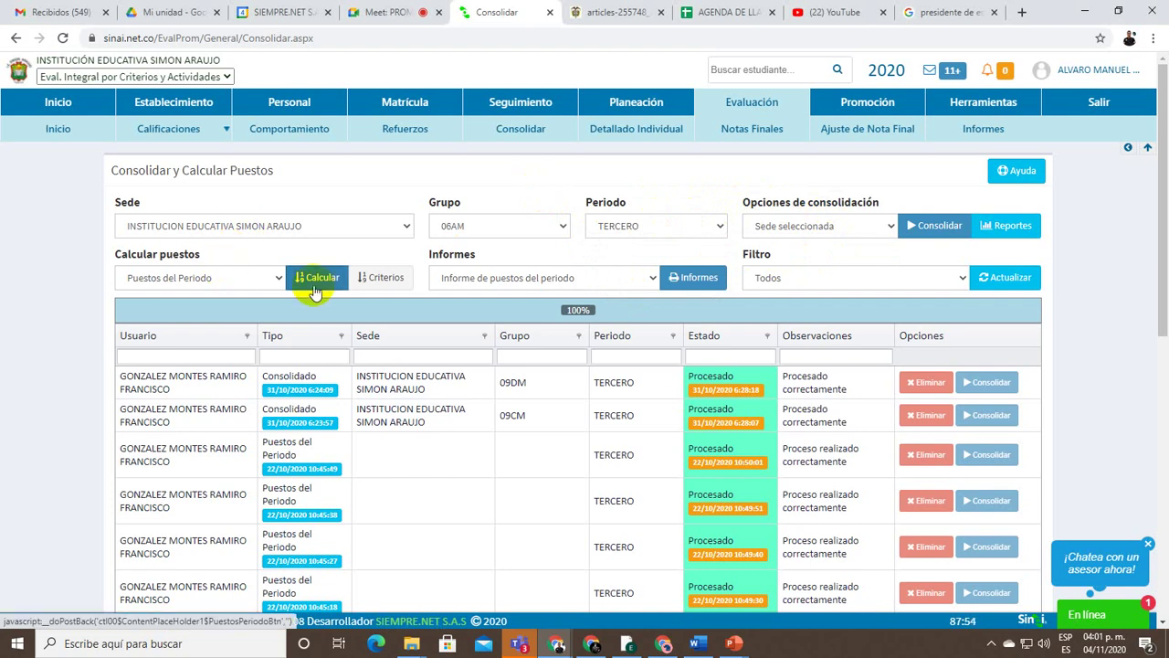
left_click(644, 230)
left_click(645, 230)
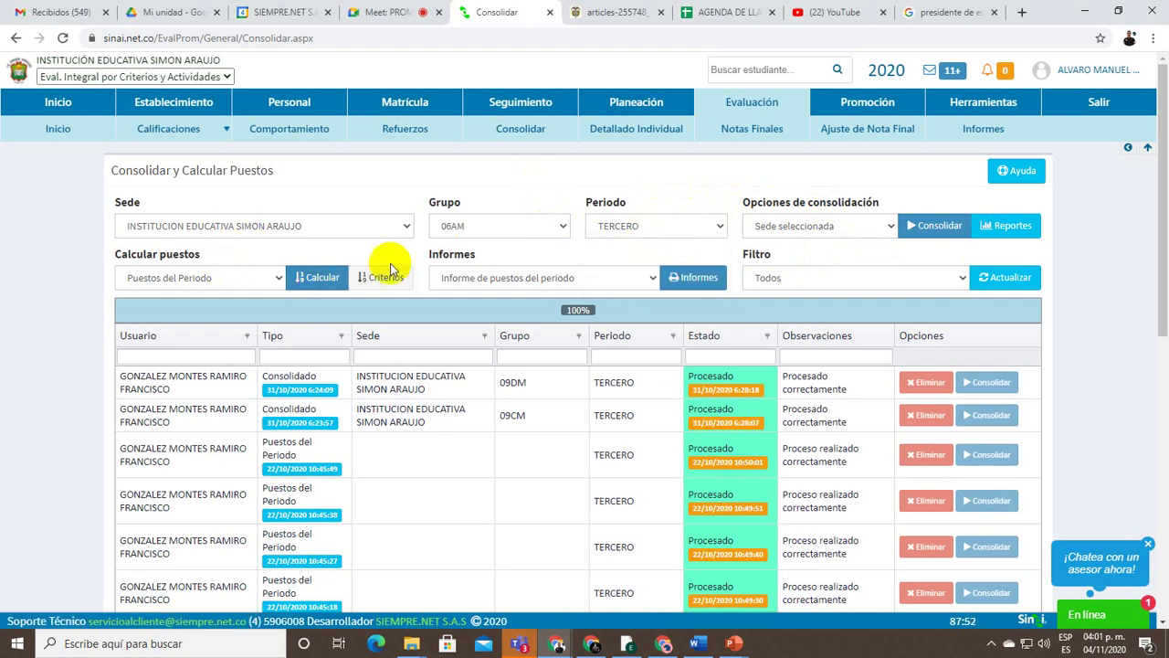
Set Calcular puestos to Puestos Finales, handwrite "Cerrados" with a long arrow over the process table, and clear the annotations
left_click(229, 285)
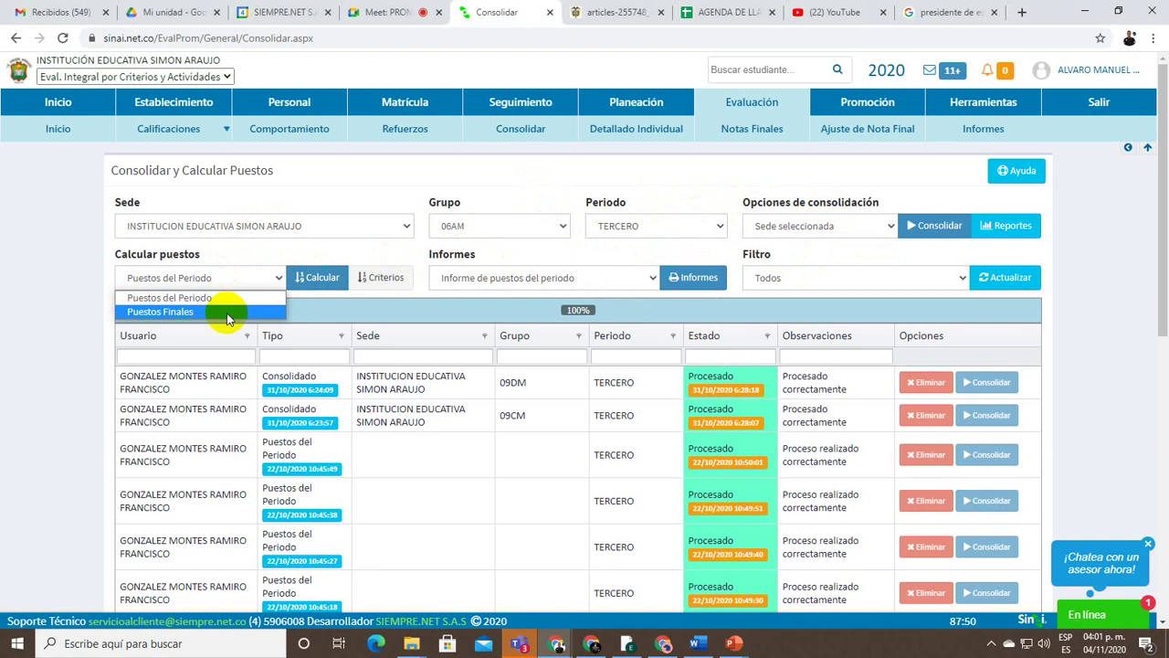
left_click(226, 311)
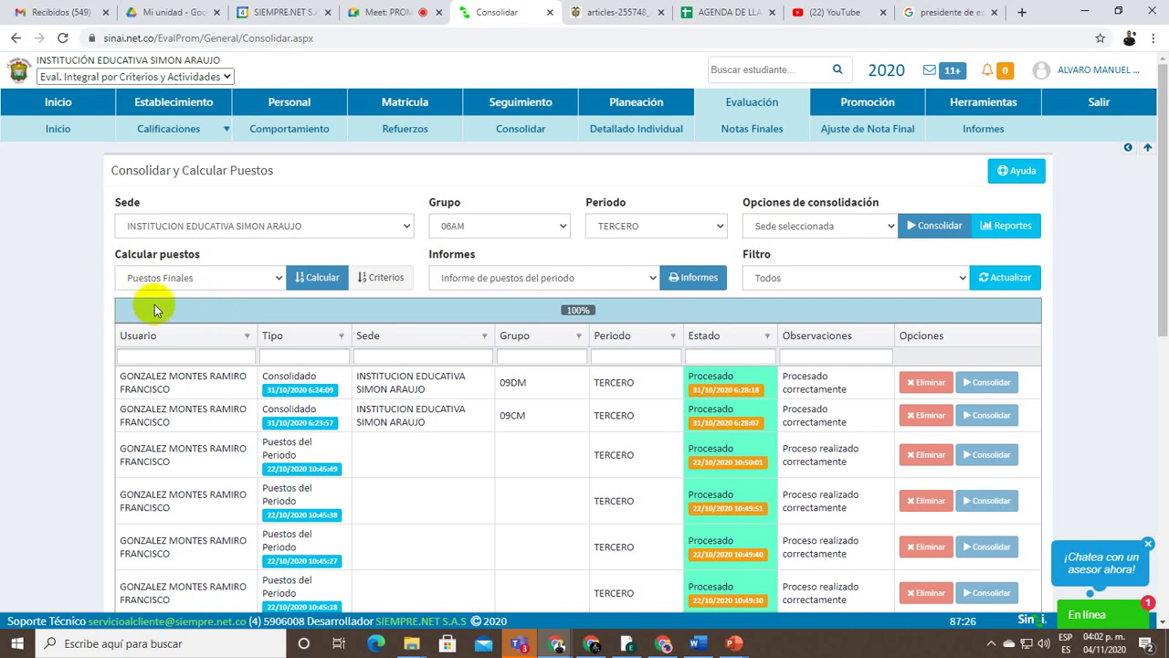
key("ctrl+2")
mouse_move(210, 304)
left_mouse_down()
mouse_move(146, 417)
mouse_move(206, 457)
mouse_move(308, 411)
mouse_move(307, 443)
left_mouse_up()
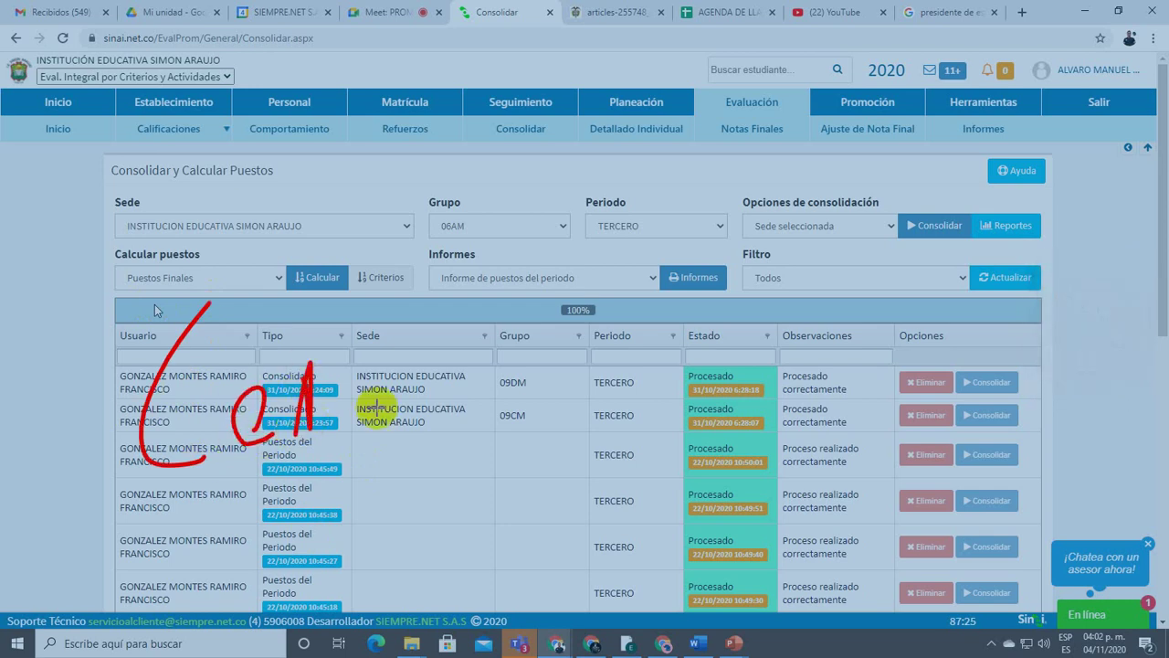
mouse_move(364, 349)
left_mouse_down()
mouse_move(361, 402)
mouse_move(388, 360)
mouse_move(394, 383)
mouse_move(411, 347)
mouse_move(420, 399)
mouse_move(457, 368)
mouse_move(454, 399)
mouse_move(464, 247)
left_mouse_up()
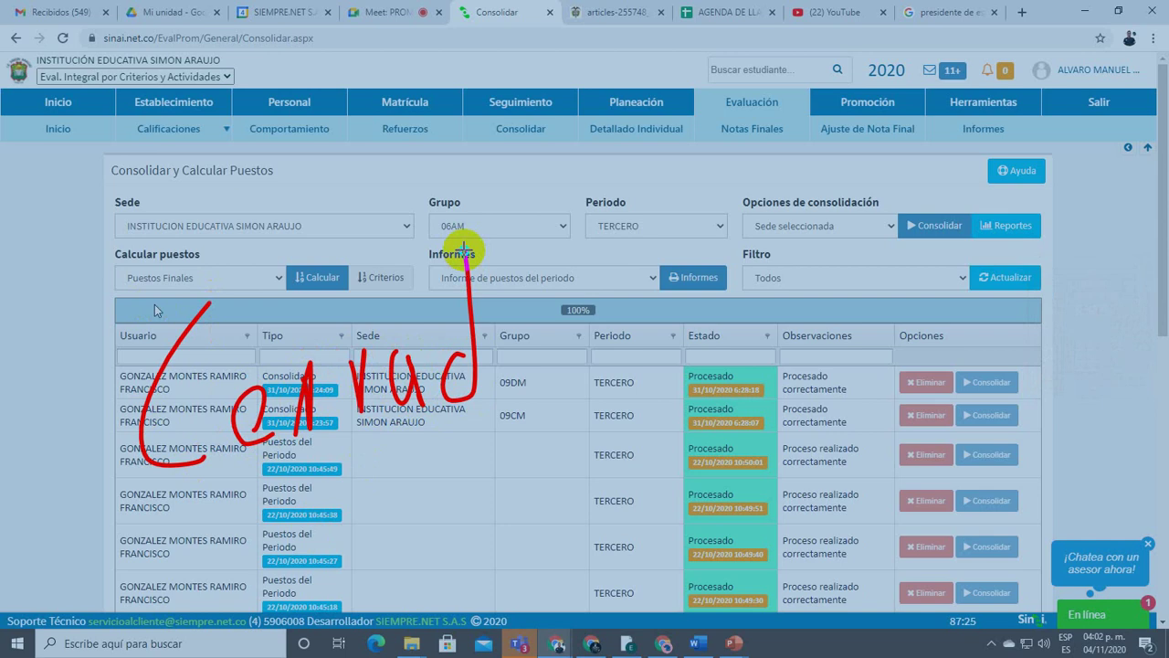
mouse_move(516, 341)
left_mouse_down()
mouse_move(521, 384)
mouse_move(584, 302)
mouse_move(593, 365)
mouse_move(568, 376)
left_mouse_up()
mouse_move(151, 514)
left_mouse_down()
mouse_move(870, 377)
mouse_move(872, 402)
mouse_move(861, 362)
left_mouse_up()
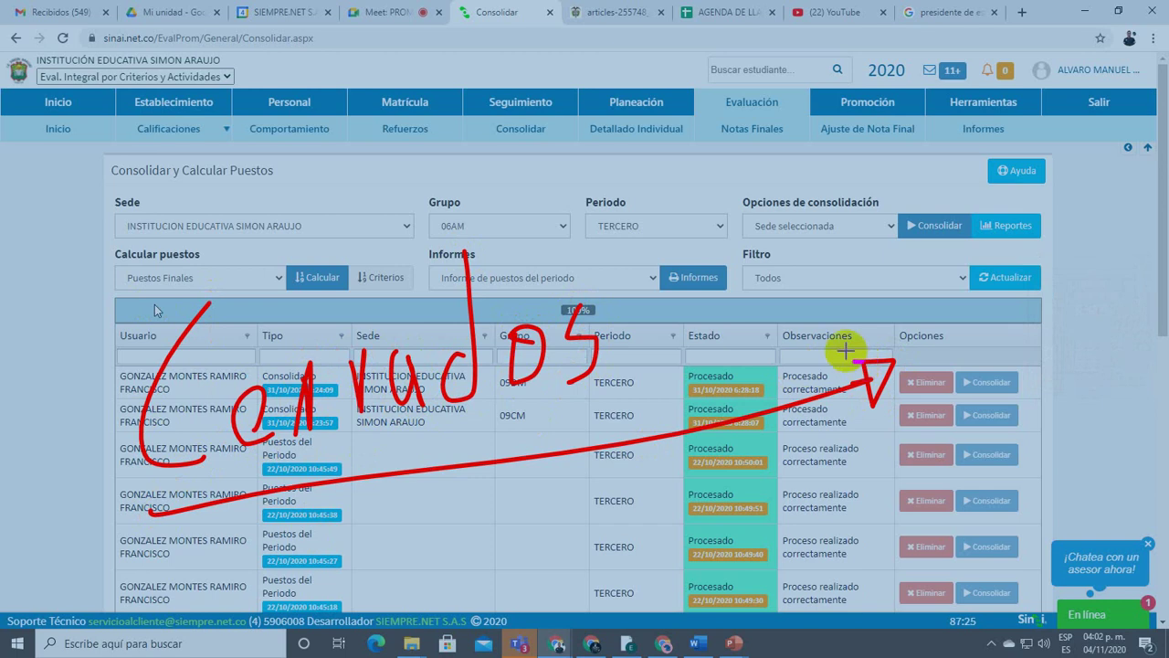
key("Escape")
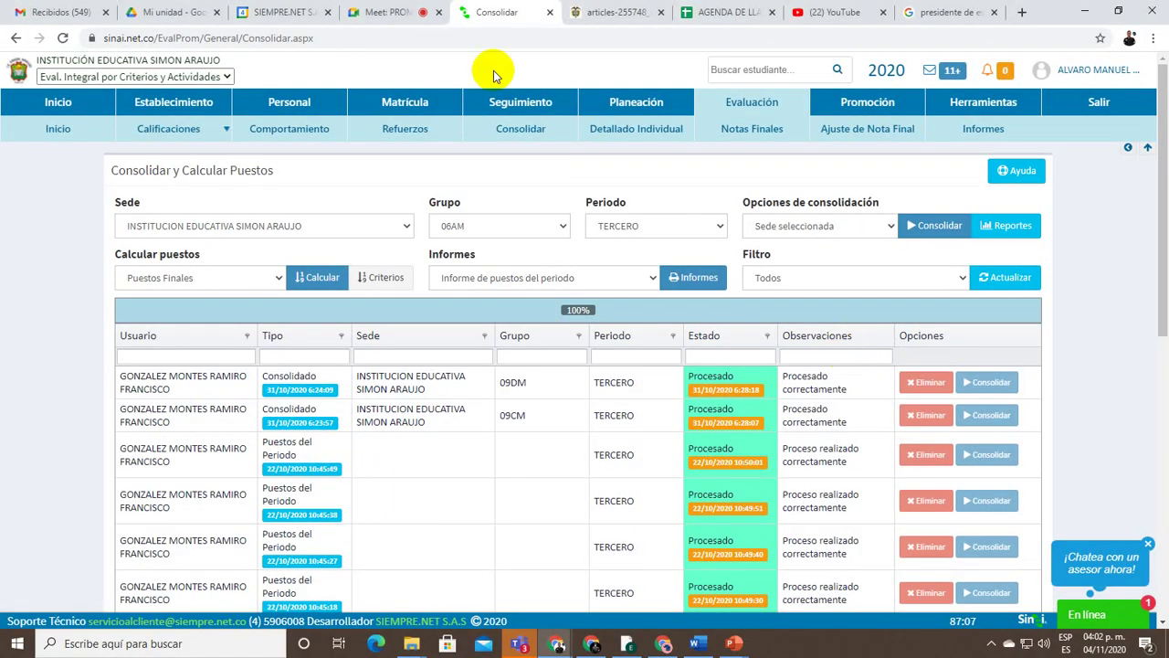
Switch to the Google Meet call to attend to the participants, and return to the SINAI consolidation page
left_click(404, 10)
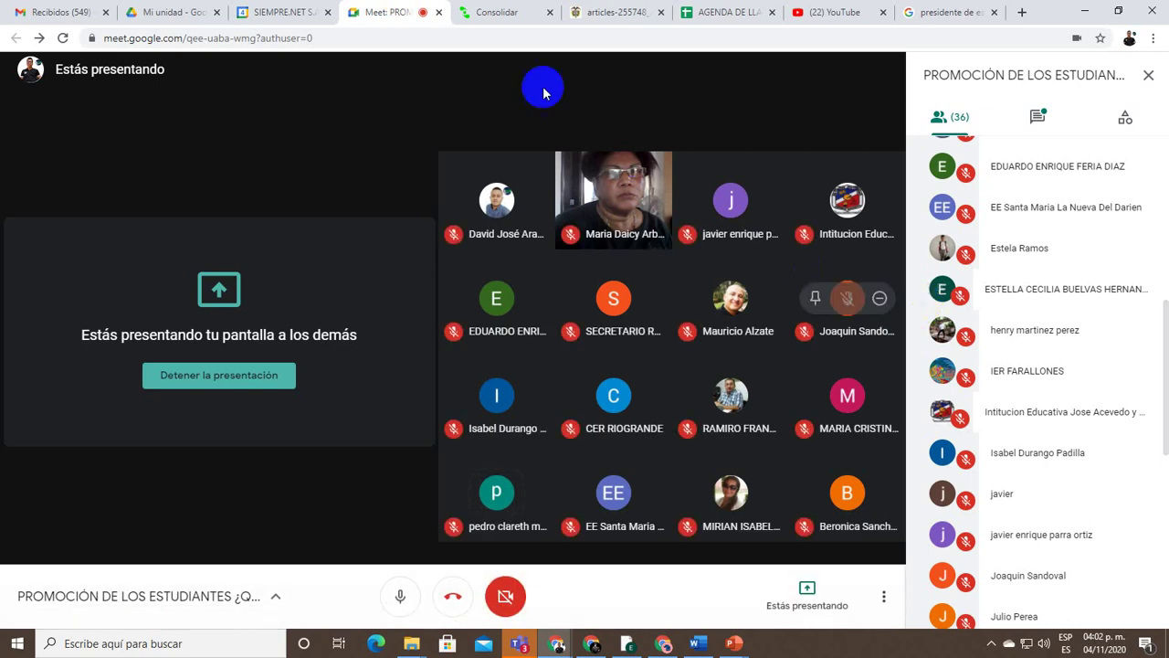
left_click(514, 11)
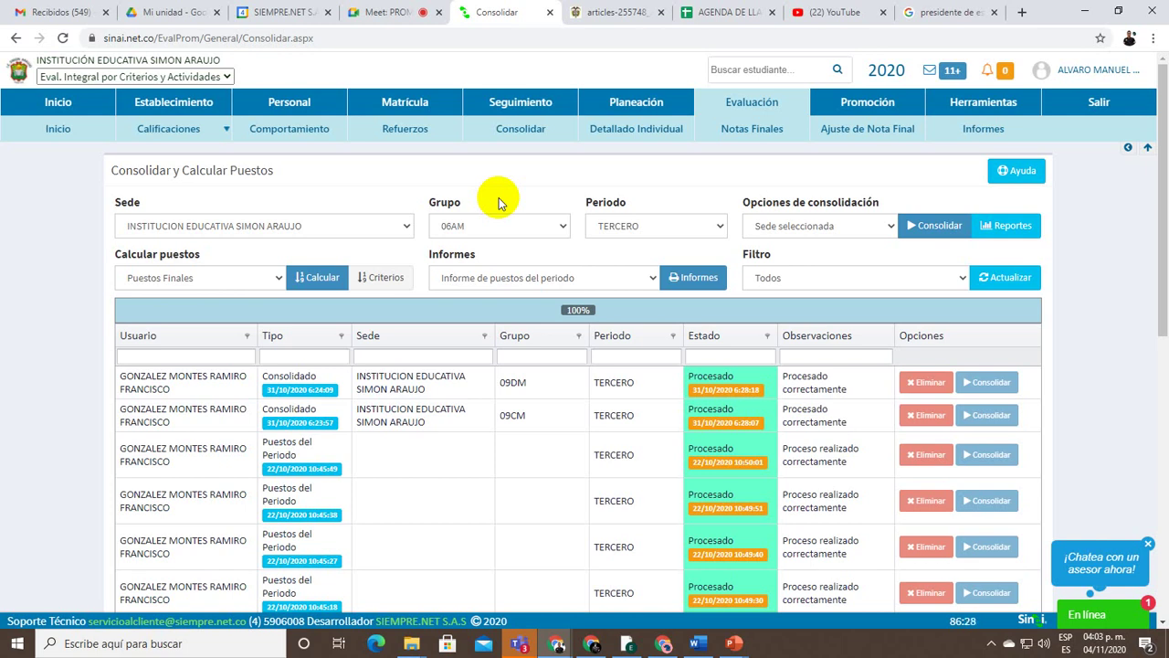
left_click(393, 11)
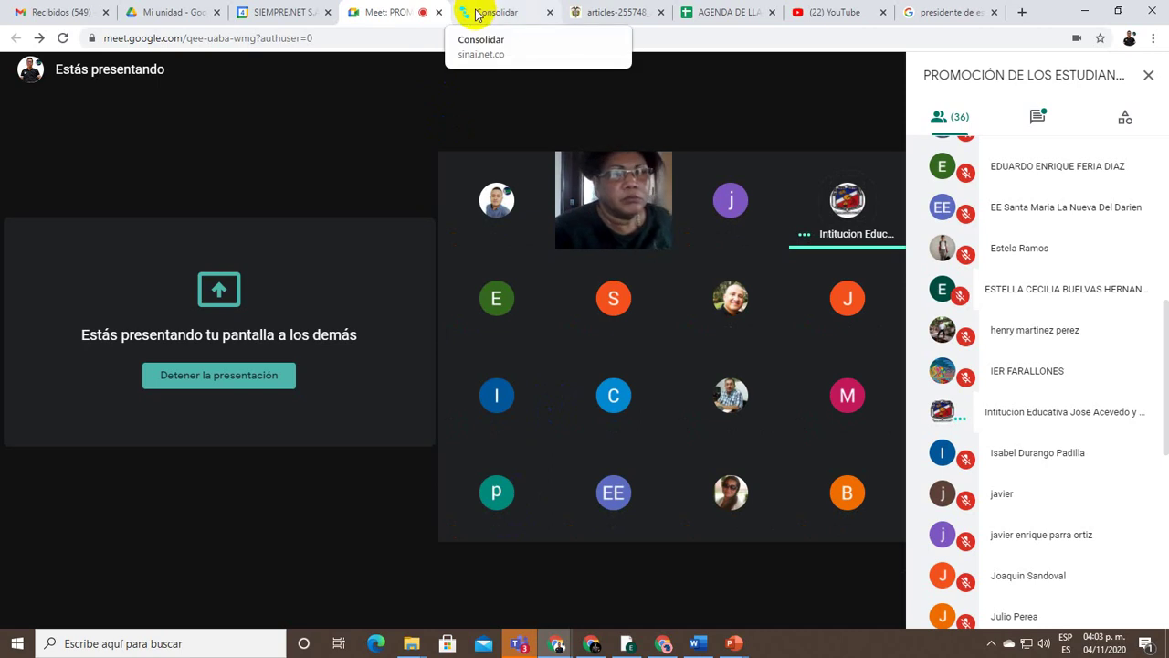
mouse_move(525, 77)
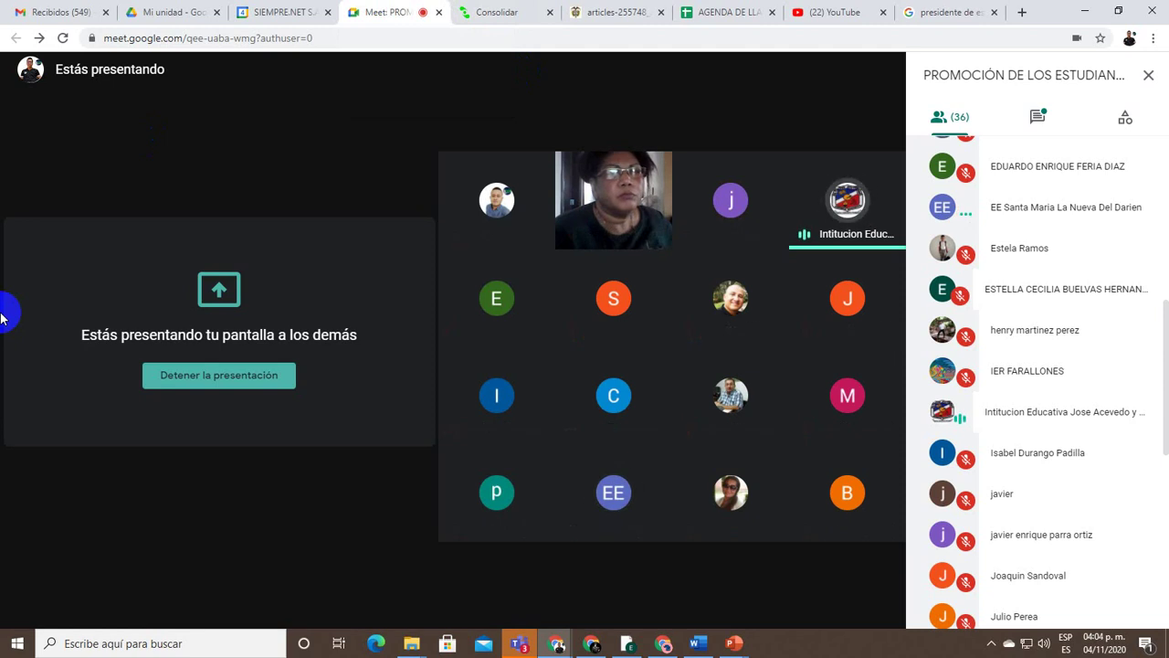
left_click(496, 12)
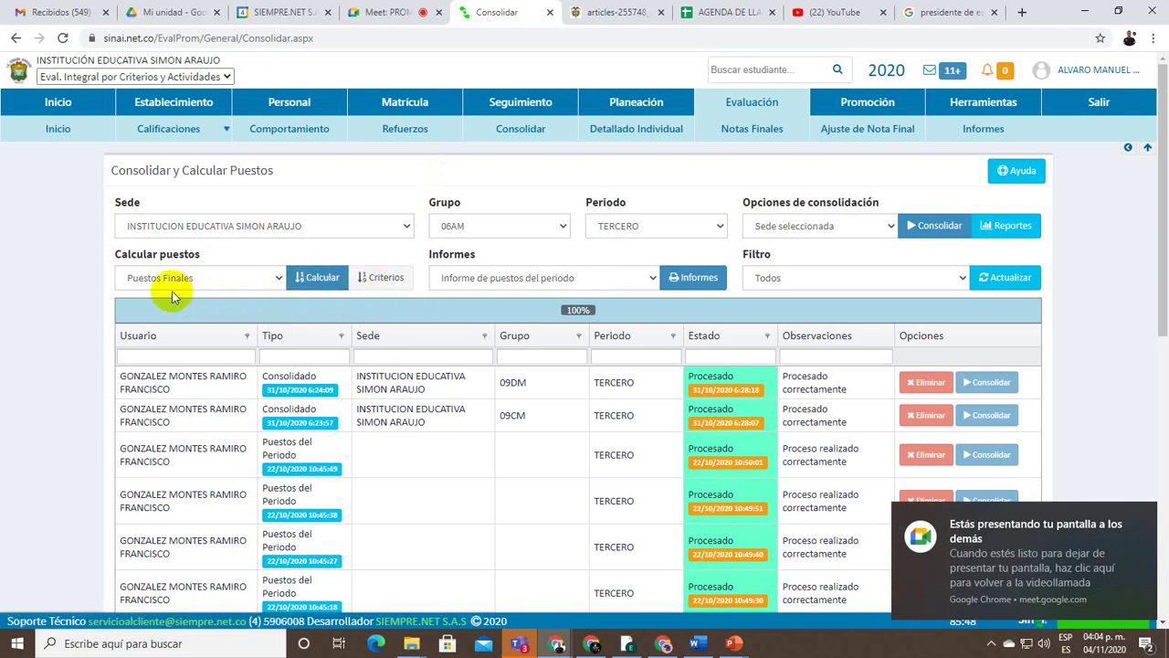
Leave screen annotation, switch to Google Meet and mute participant EE Santa Maria La Nueva Del Darien for everyone
key("Print")
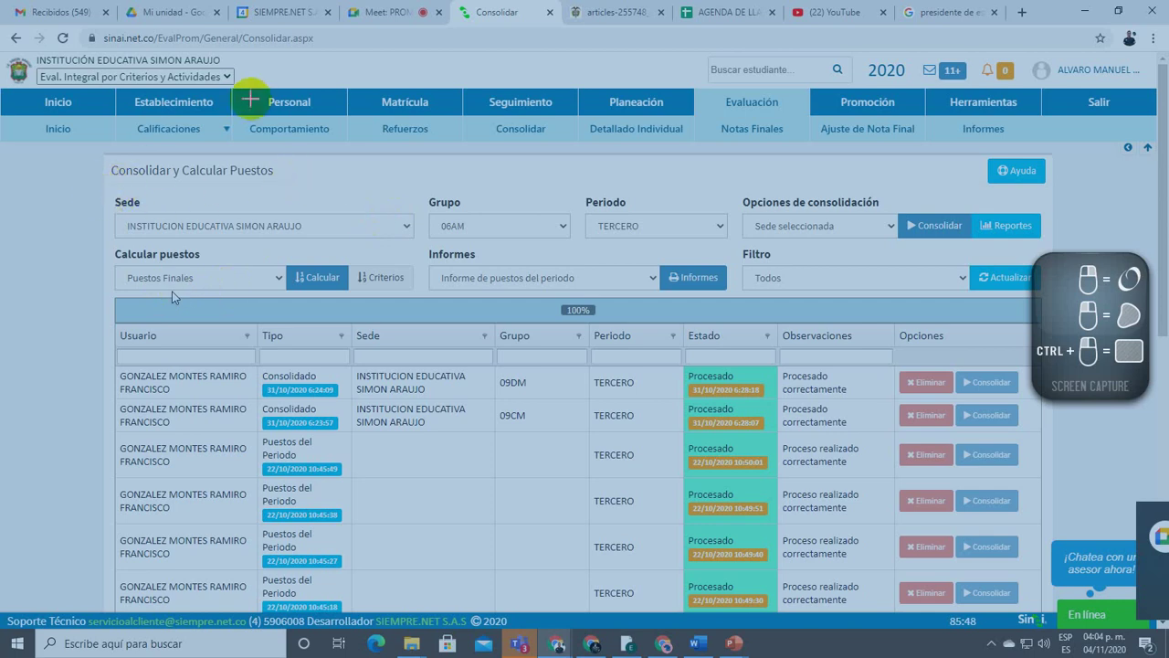
key("Escape")
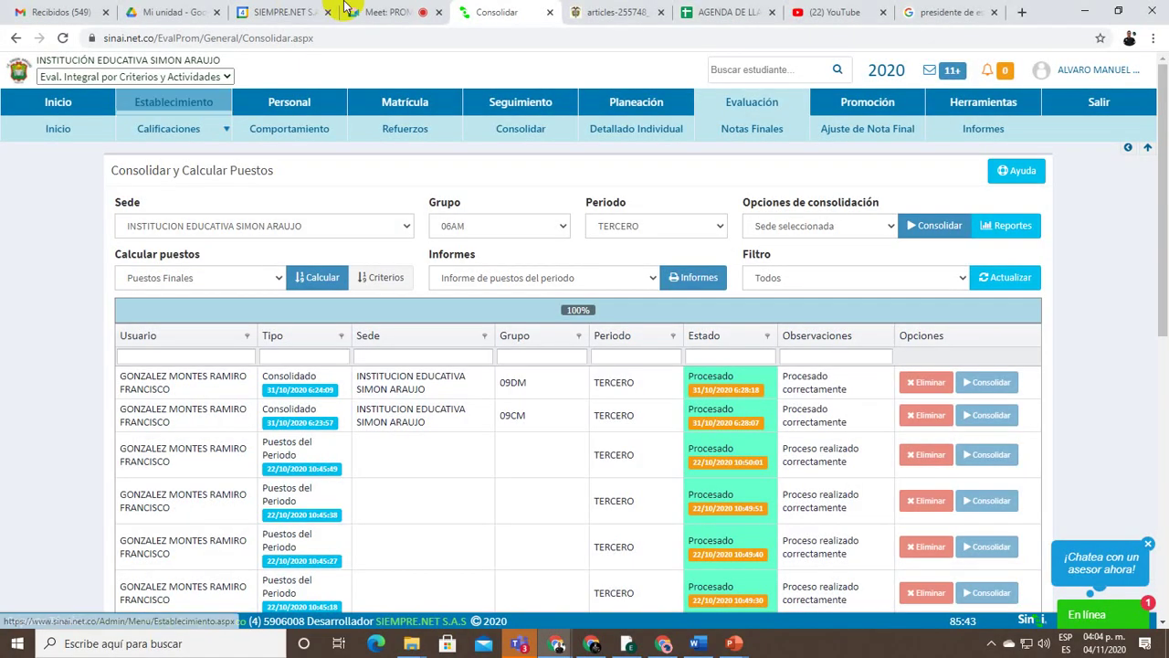
left_click(348, 9)
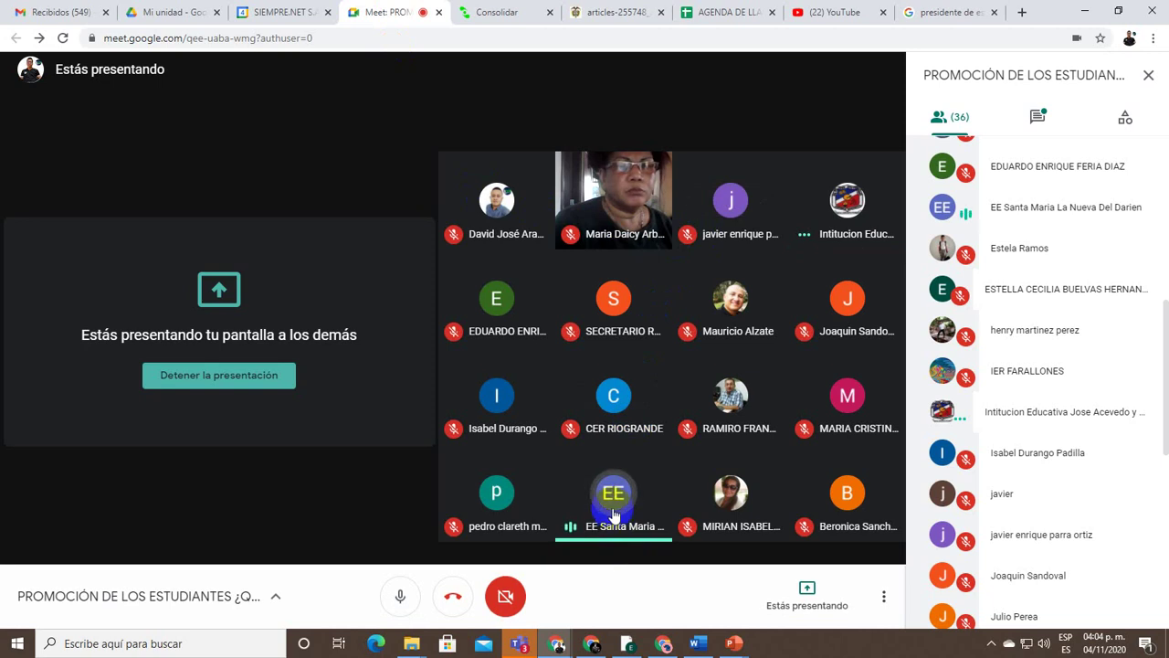
left_click(616, 492)
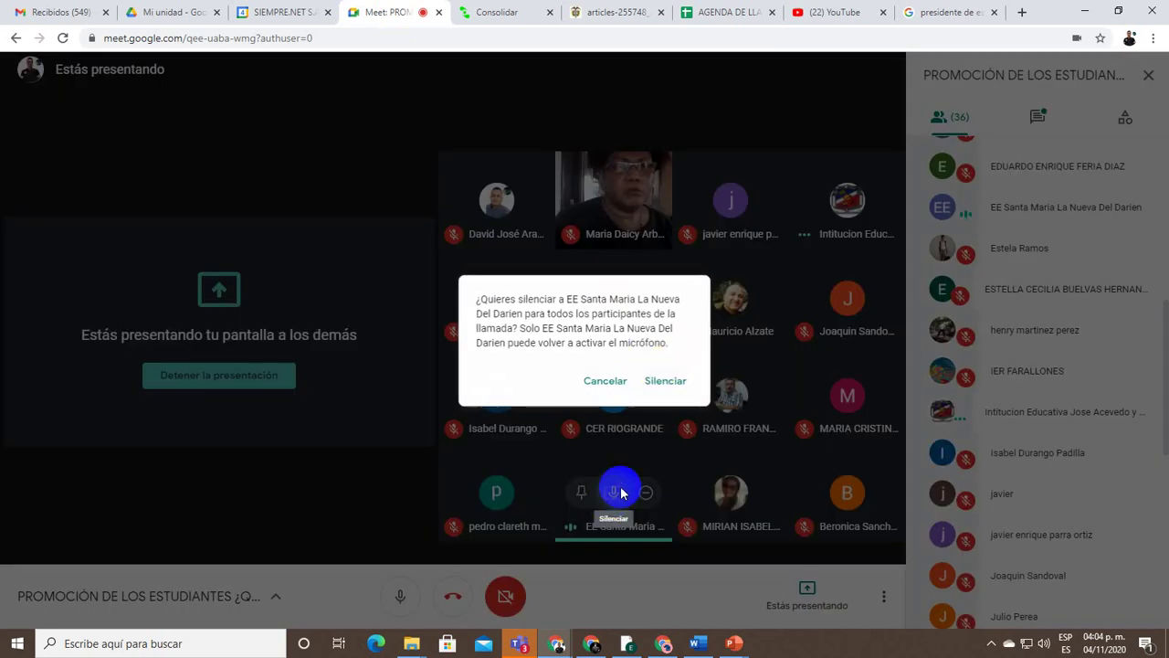
left_click(659, 377)
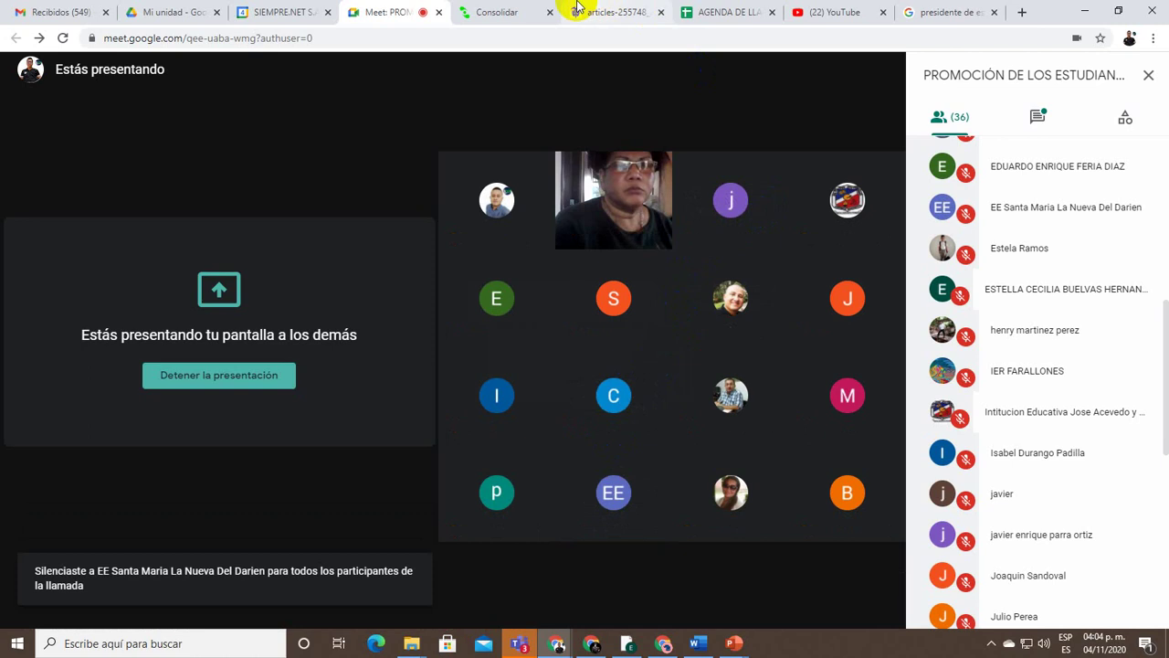
Check the Google Meet call once more and go back to the SINAI Consolidar page
left_click(520, 12)
left_click(399, 12)
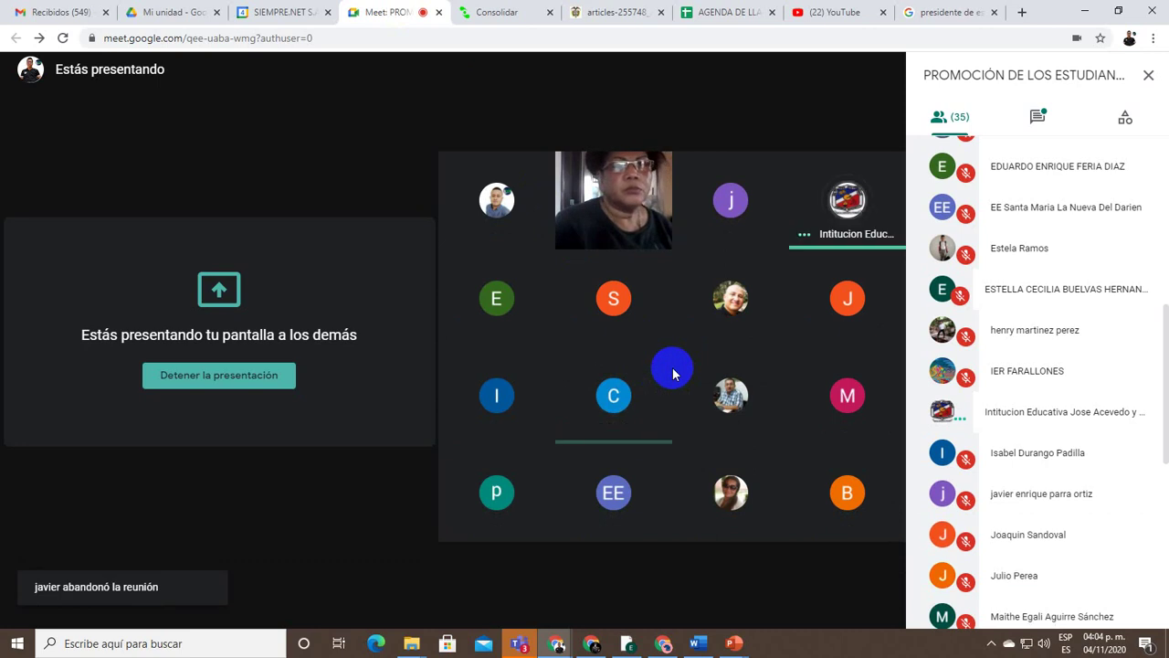
left_click(523, 10)
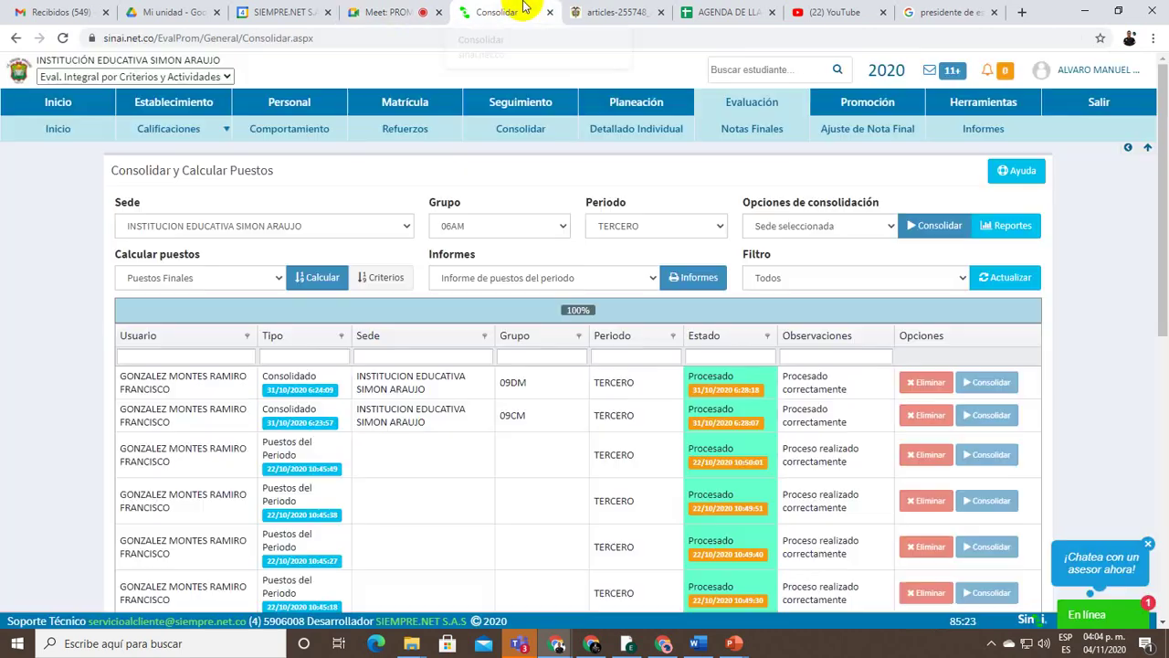
Keep Sede seleccionada as the consolidation option and set Calcular puestos to Puestos del Periodo
left_click(868, 227)
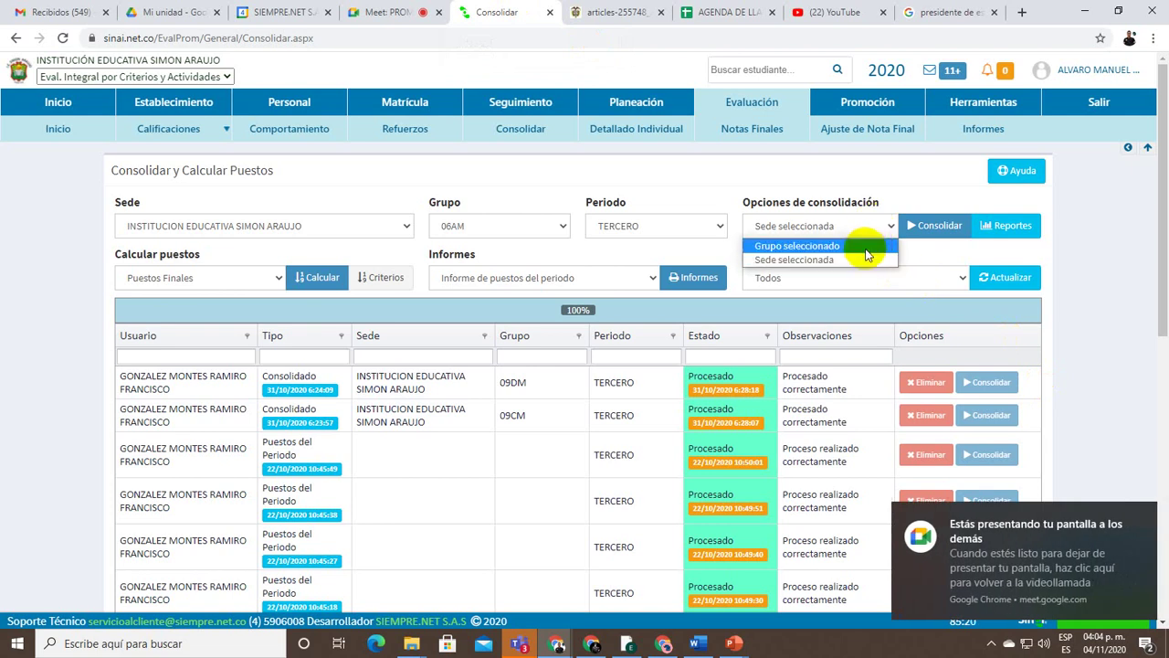
left_click(858, 259)
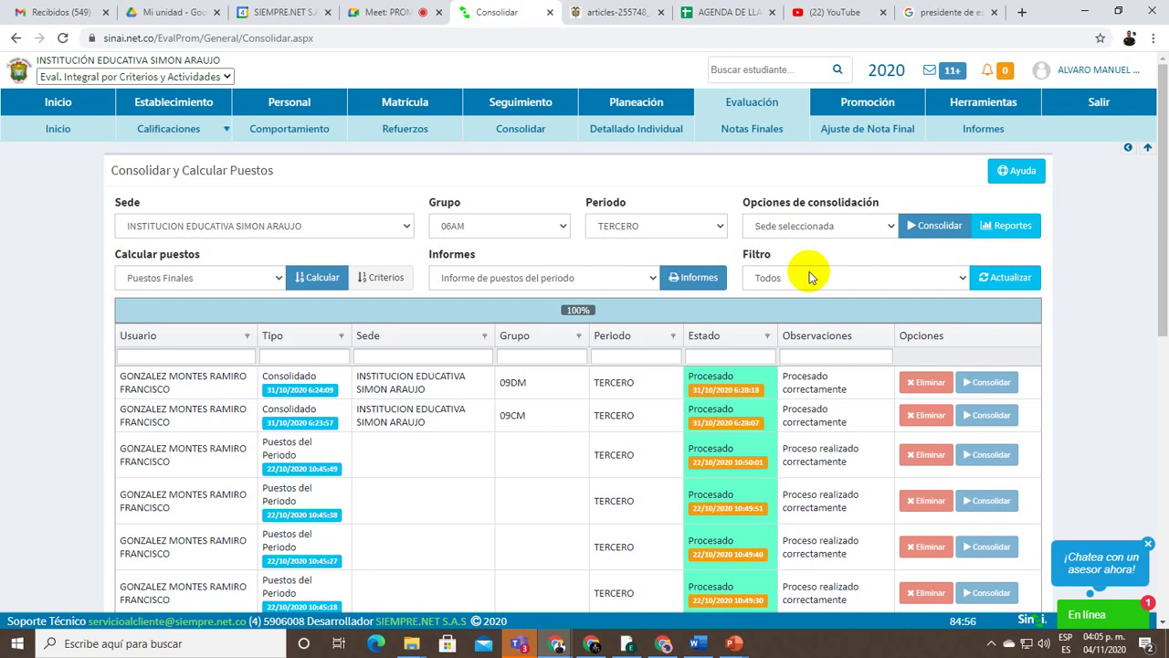
left_click(169, 277)
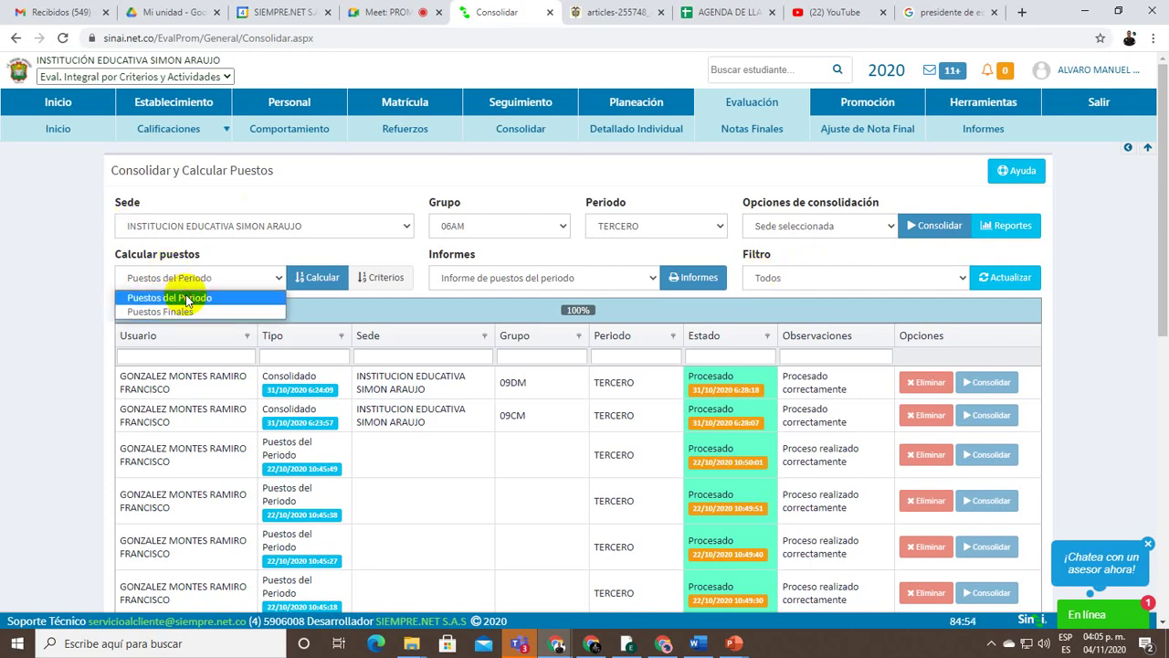
left_click(186, 299)
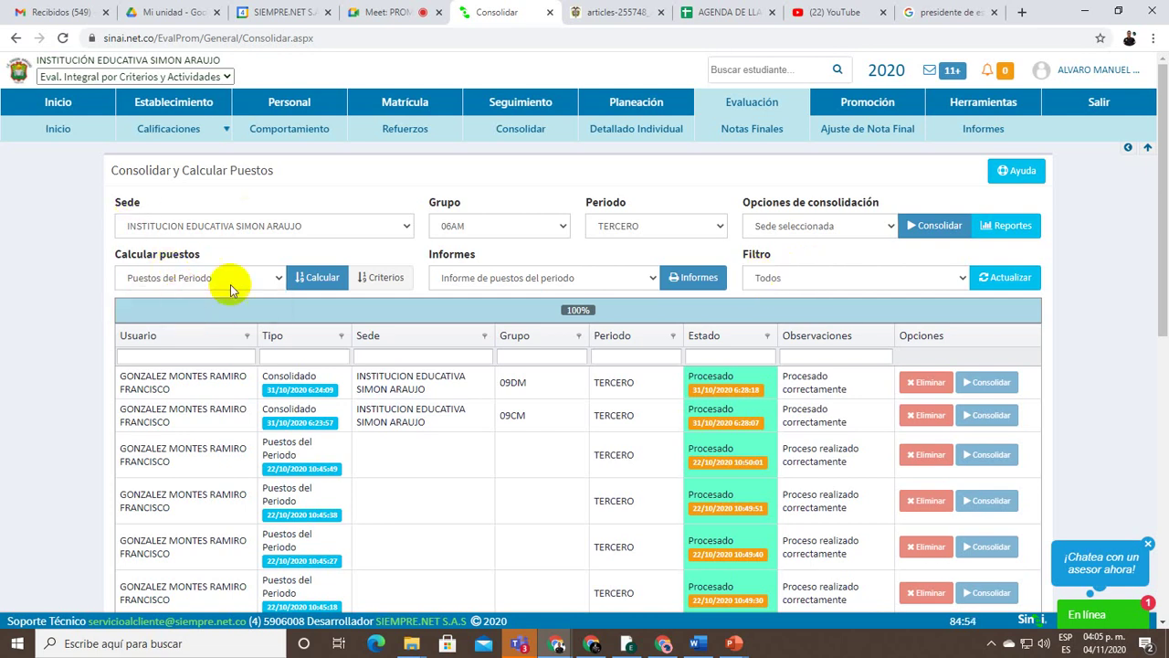
Review the Calcular puestos and Sede choices on the consolidation page, keeping Puestos del Periodo and INSTITUCION EDUCATIVA SIMON ARAUJO
left_click(174, 280)
left_click(175, 281)
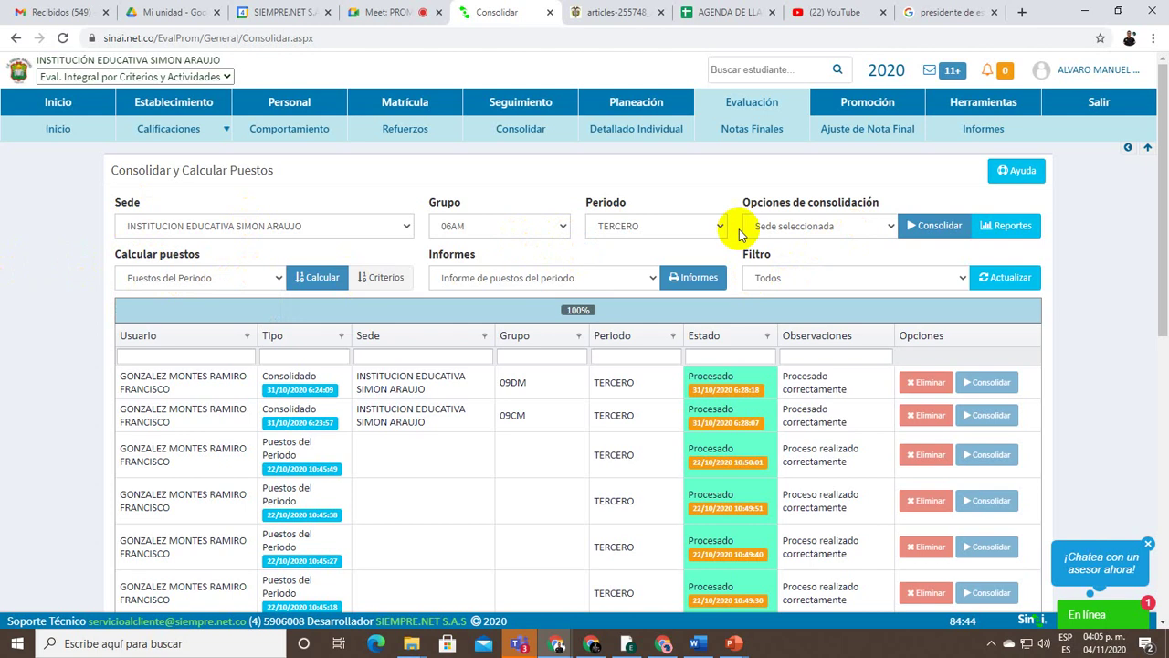
left_click(274, 227)
left_click(277, 230)
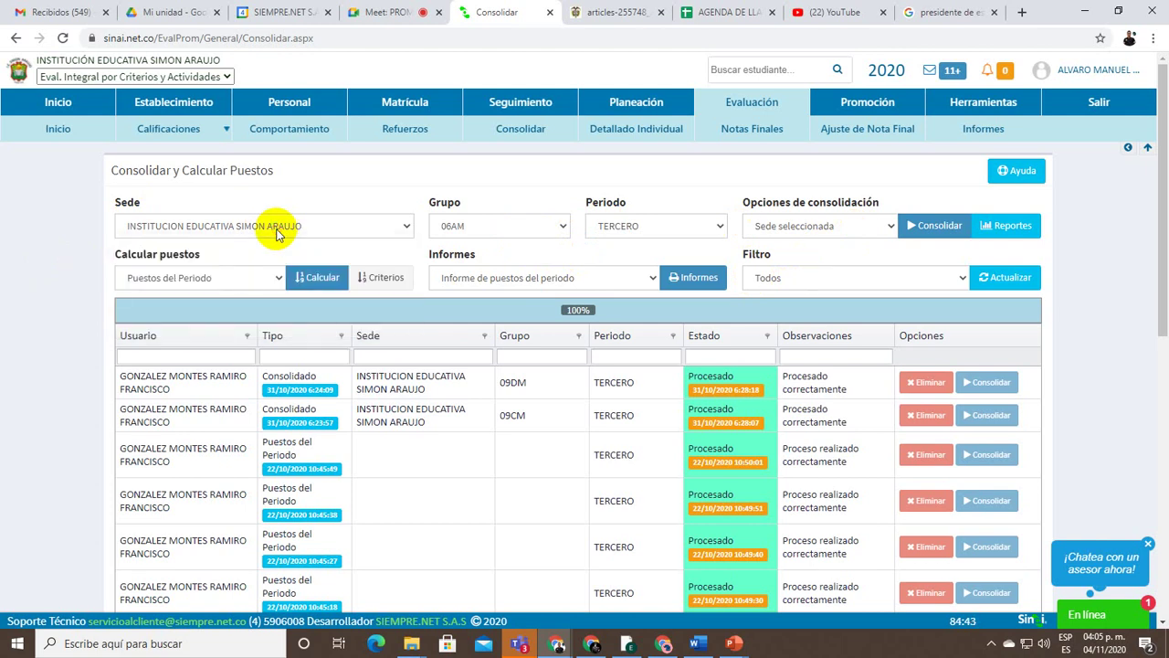
left_click(252, 280)
left_click(250, 278)
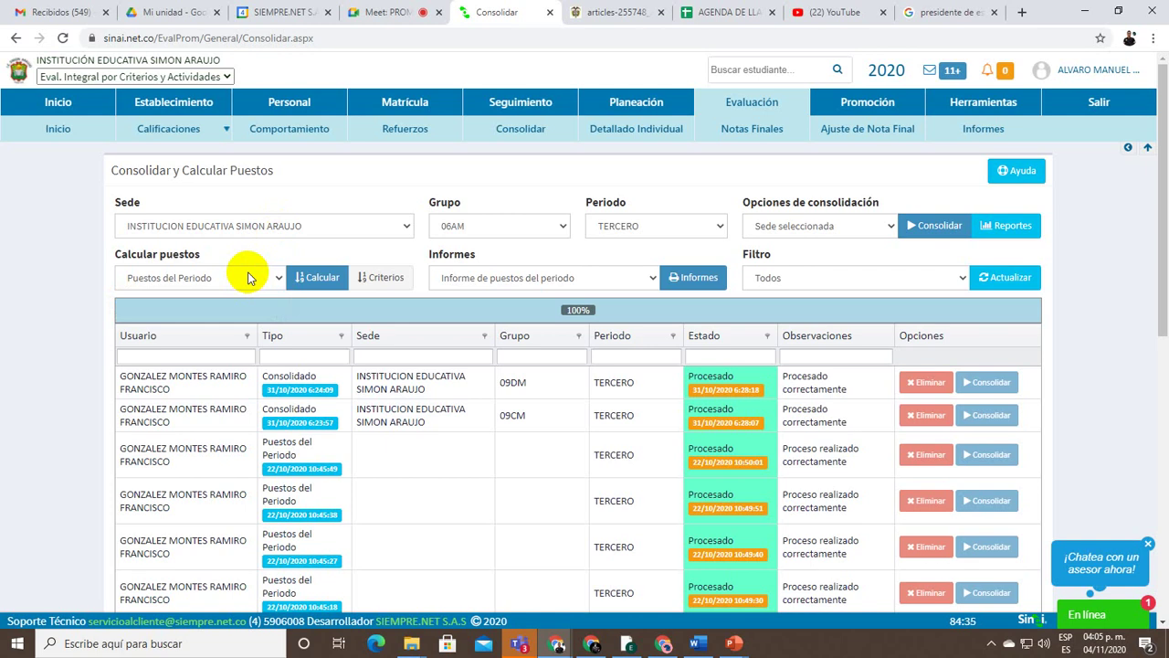
Switch to Google Meet, admit the person waiting to join, and mute EE Santa Maria La Nueva Del Darien for everyone
left_click(375, 12)
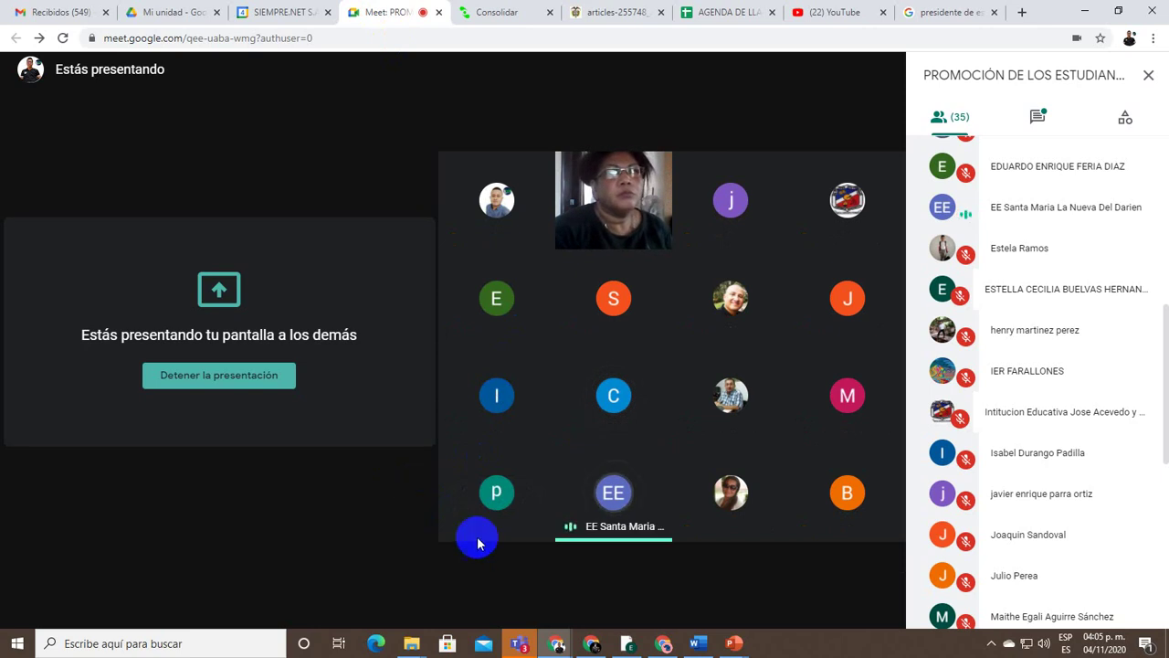
mouse_move(641, 579)
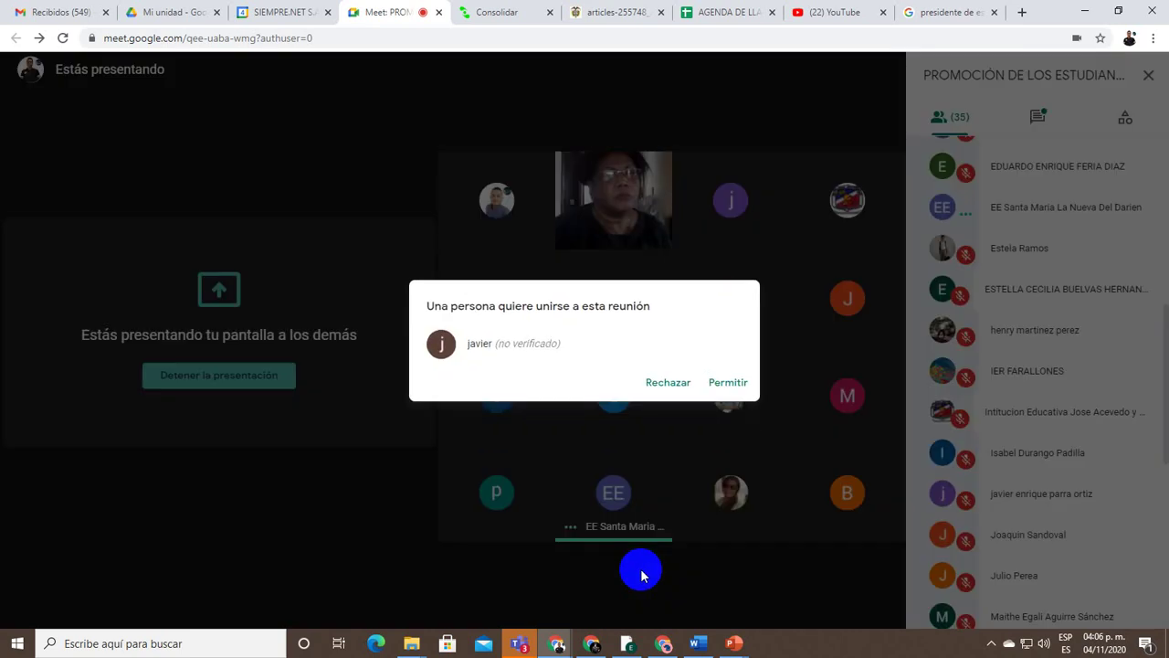
left_click(728, 385)
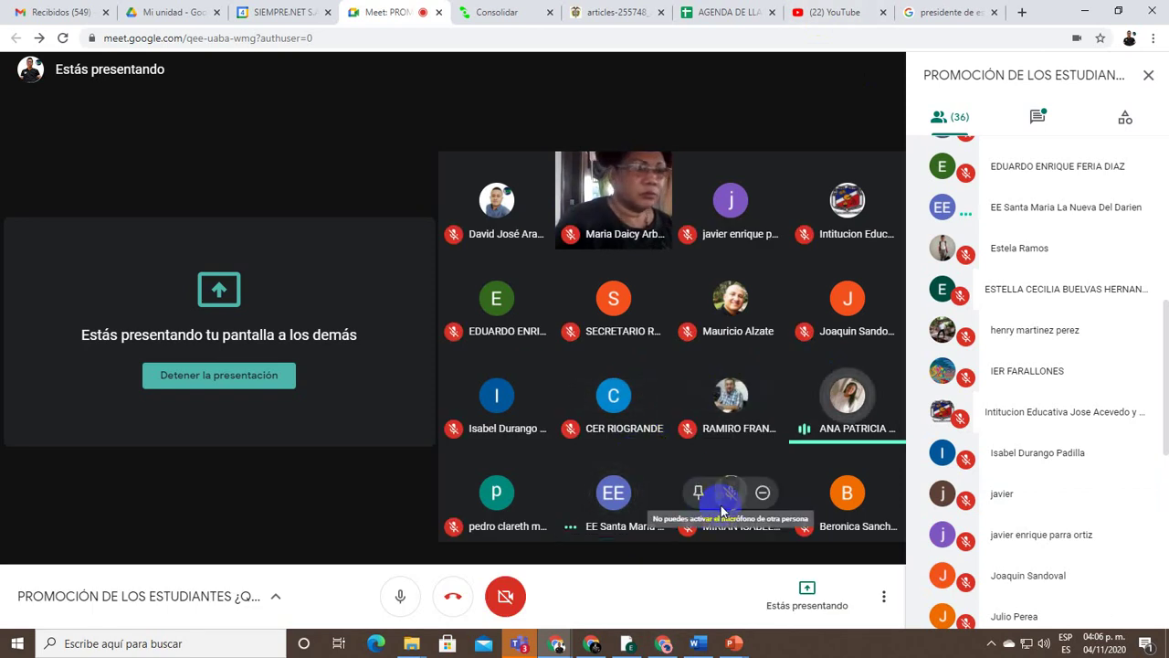
left_click(614, 496)
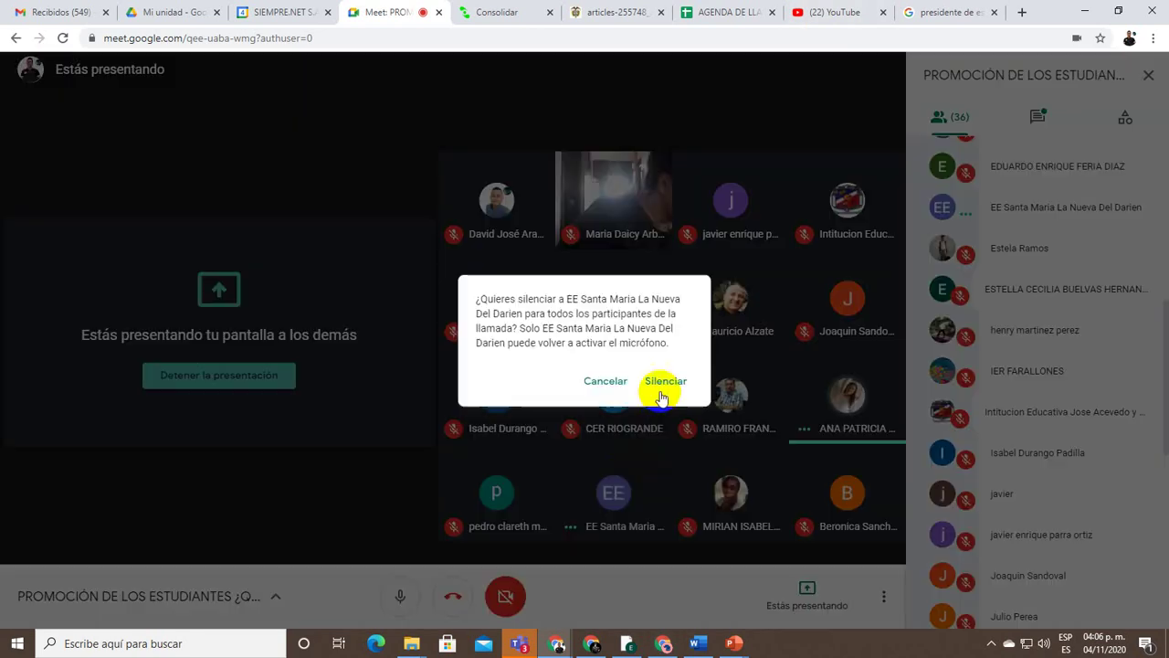
left_click(661, 384)
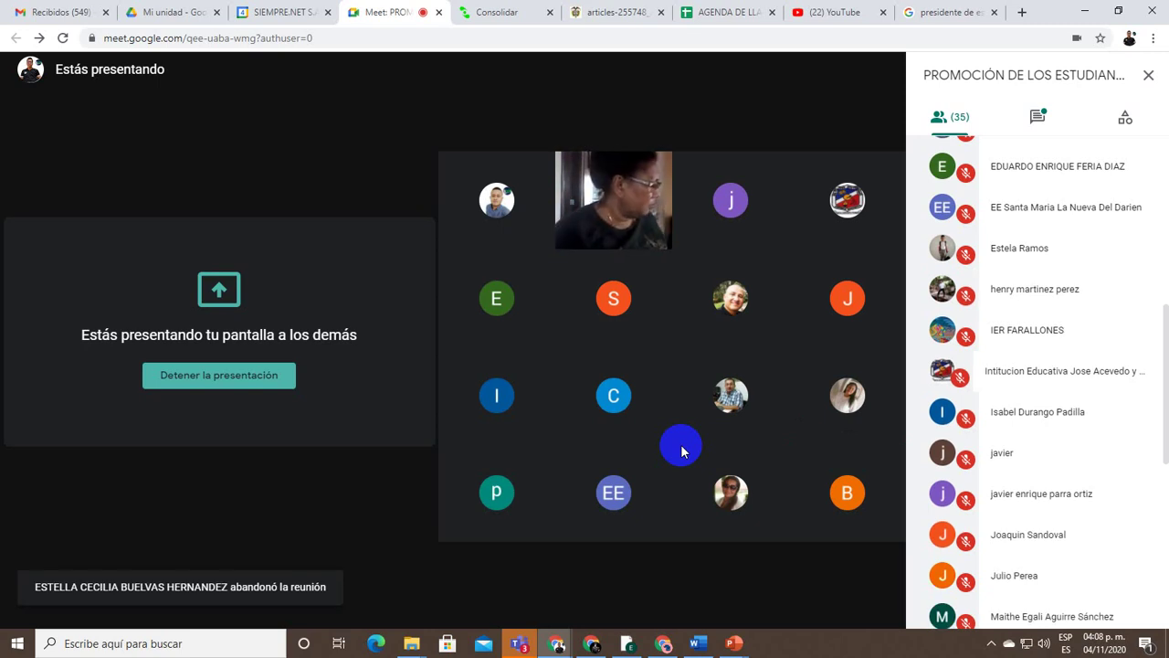
Show the PowerPoint slide "6 pasos que debo hacer antes de procesar la promoción" and return to the Google Meet window
mouse_move(576, 365)
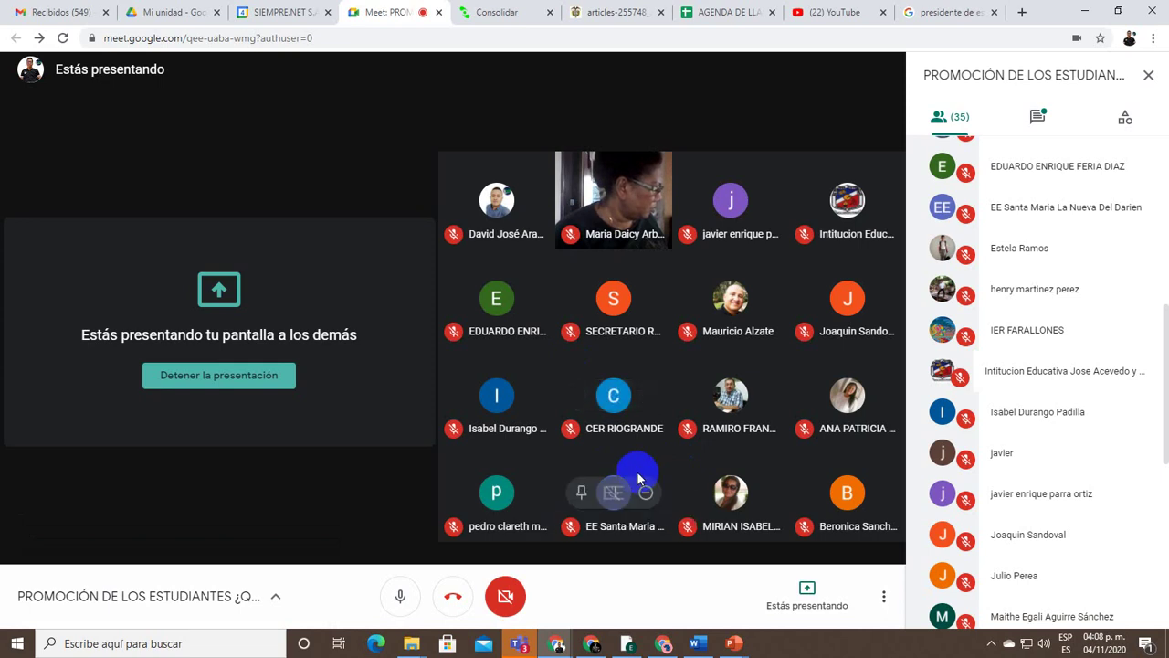
key("alt+Tab")
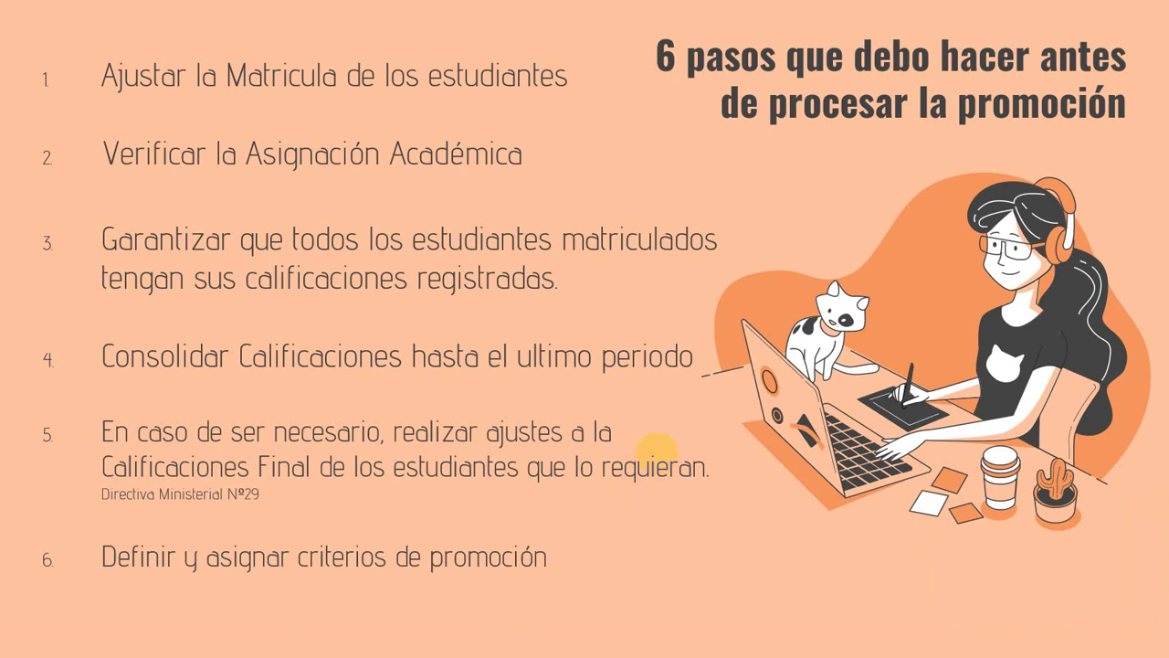
key("alt+Tab")
key("alt+Tab")
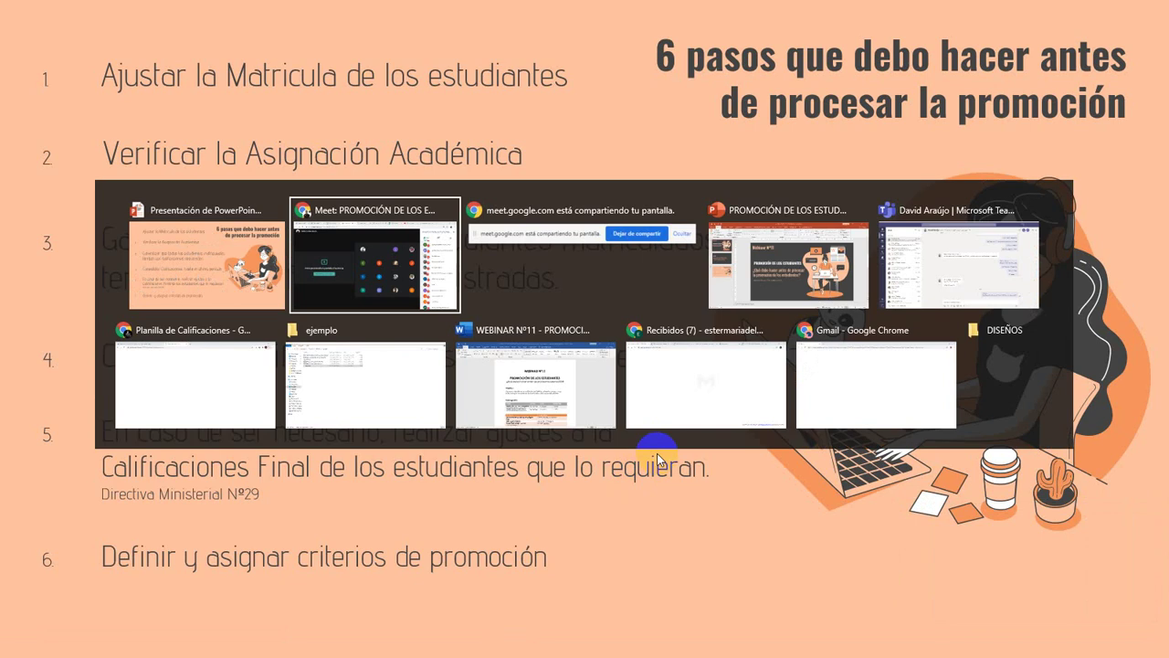
key("alt+Tab")
key("alt+Tab")
key("alt+Tab")
key("alt+Tab")
key("alt+Tab")
key("alt+Tab")
key("alt+Tab")
key("alt+Tab")
key("alt+Tab")
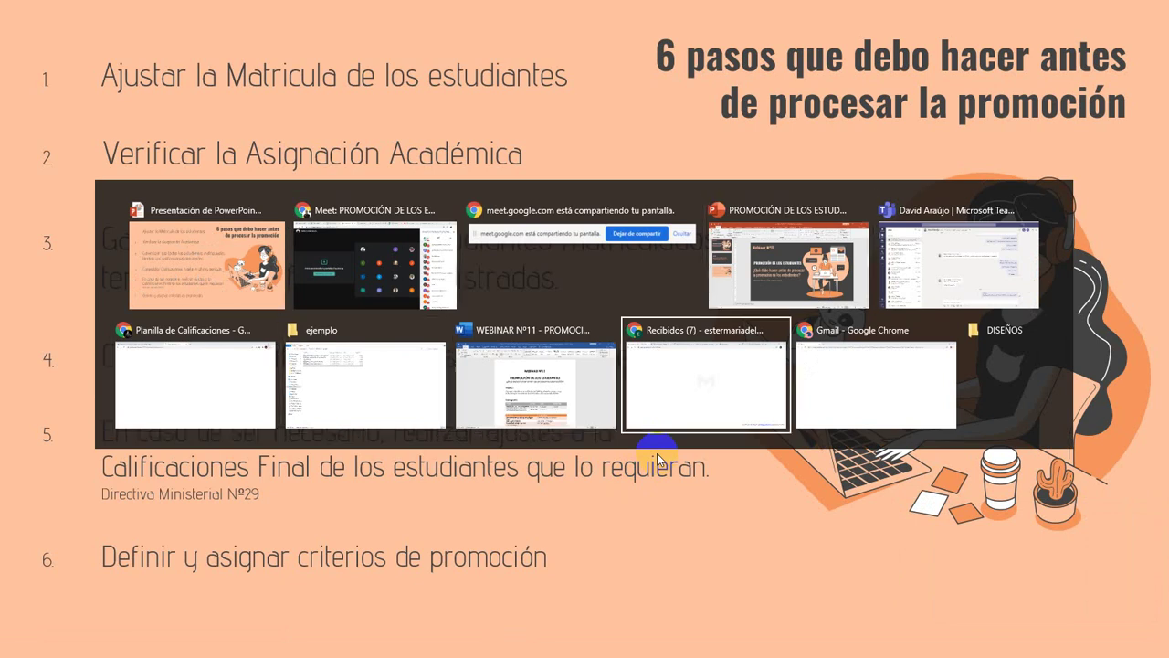
key("alt+Tab")
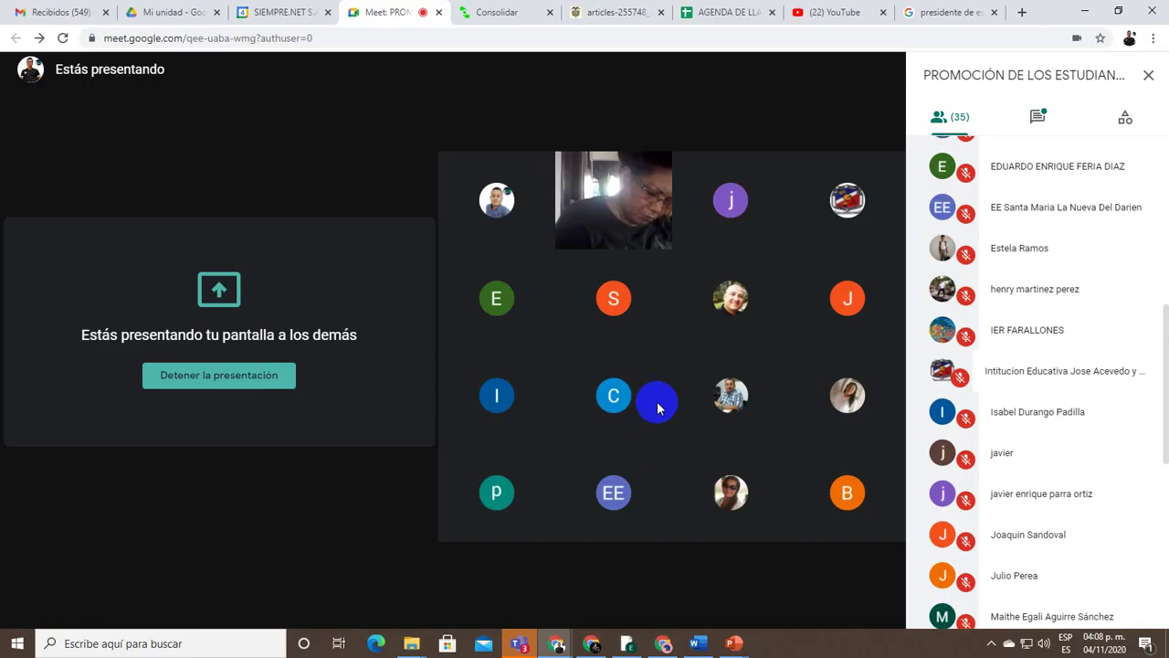
Open the Directiva Ministerial N° 29 PDF and examine its web address, heading and the paragraph on Decreto 1290
left_click(609, 11)
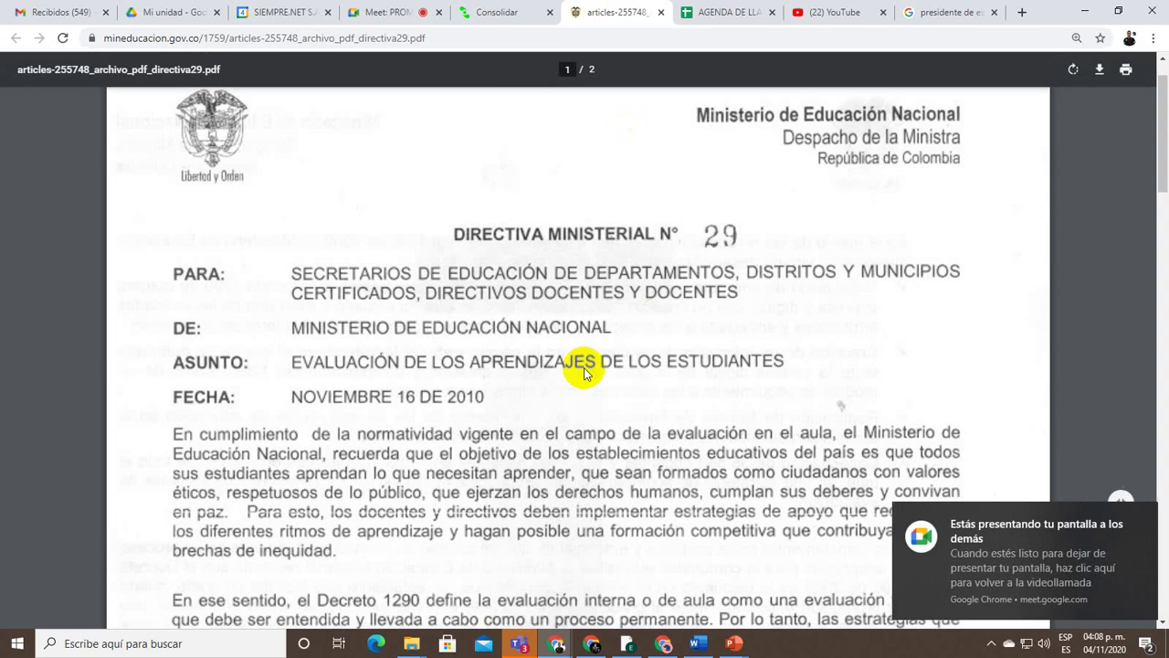
left_click(171, 41)
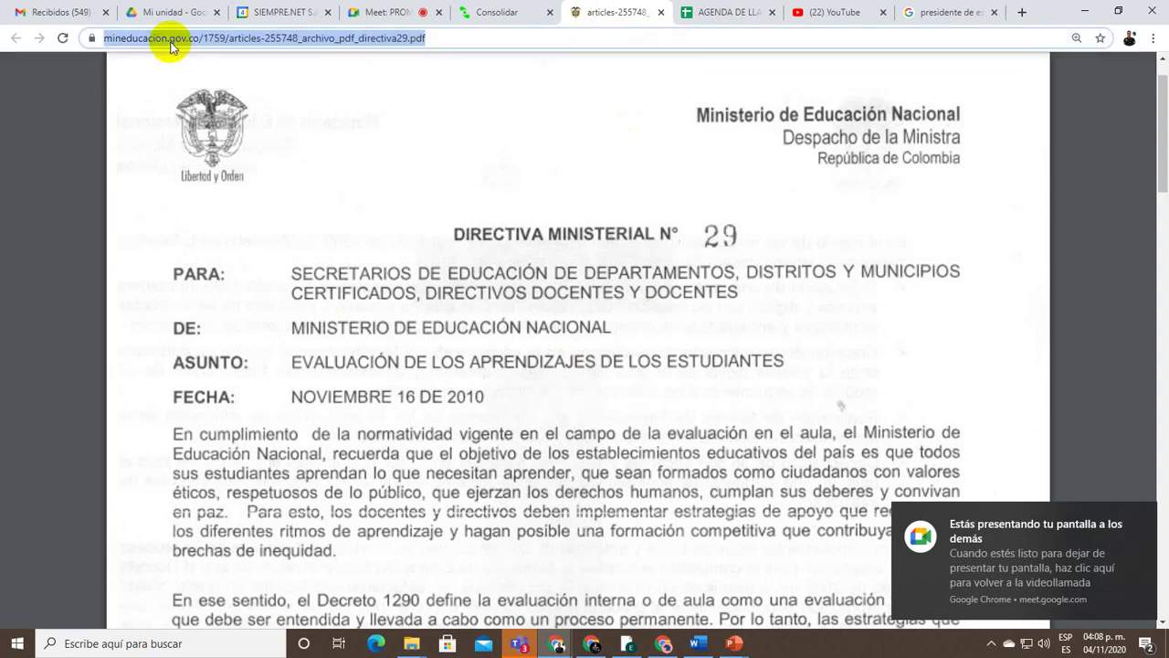
left_click(416, 324)
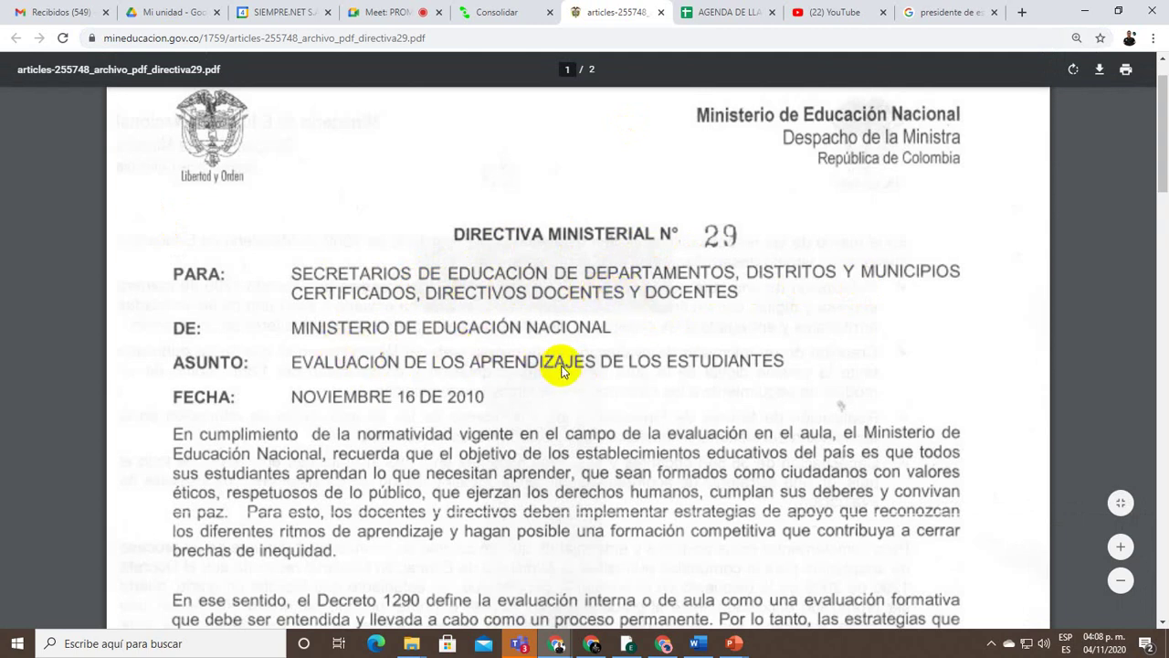
scroll(602, 410, "down", 1)
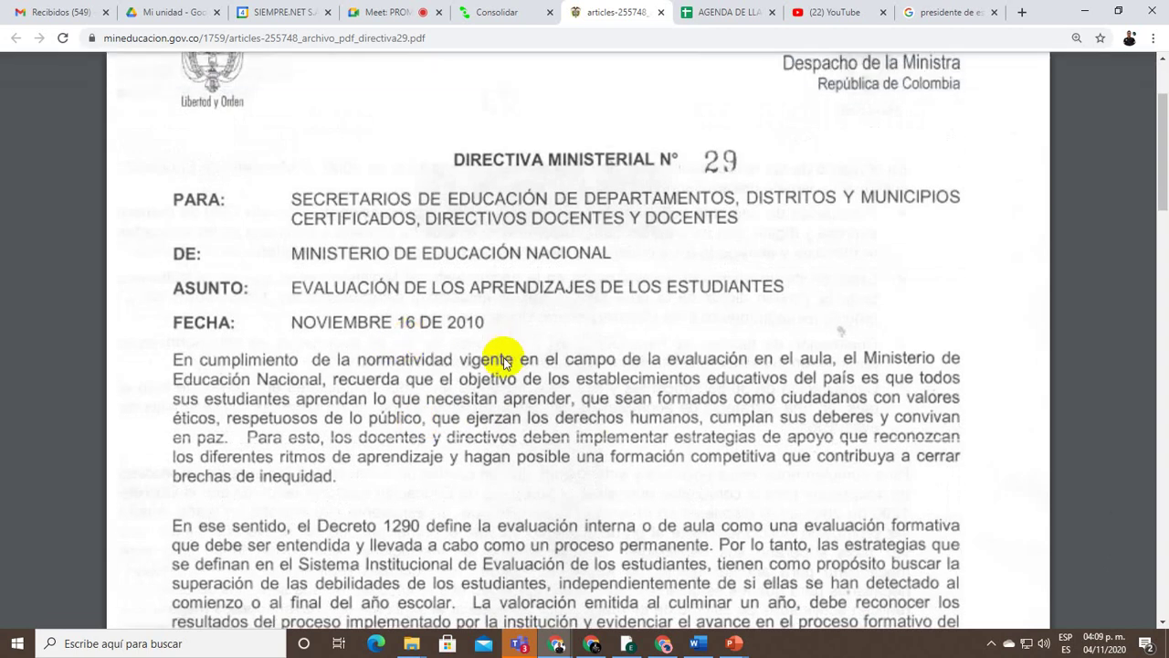
scroll(503, 361, "down", 2)
scroll(503, 361, "down", 1)
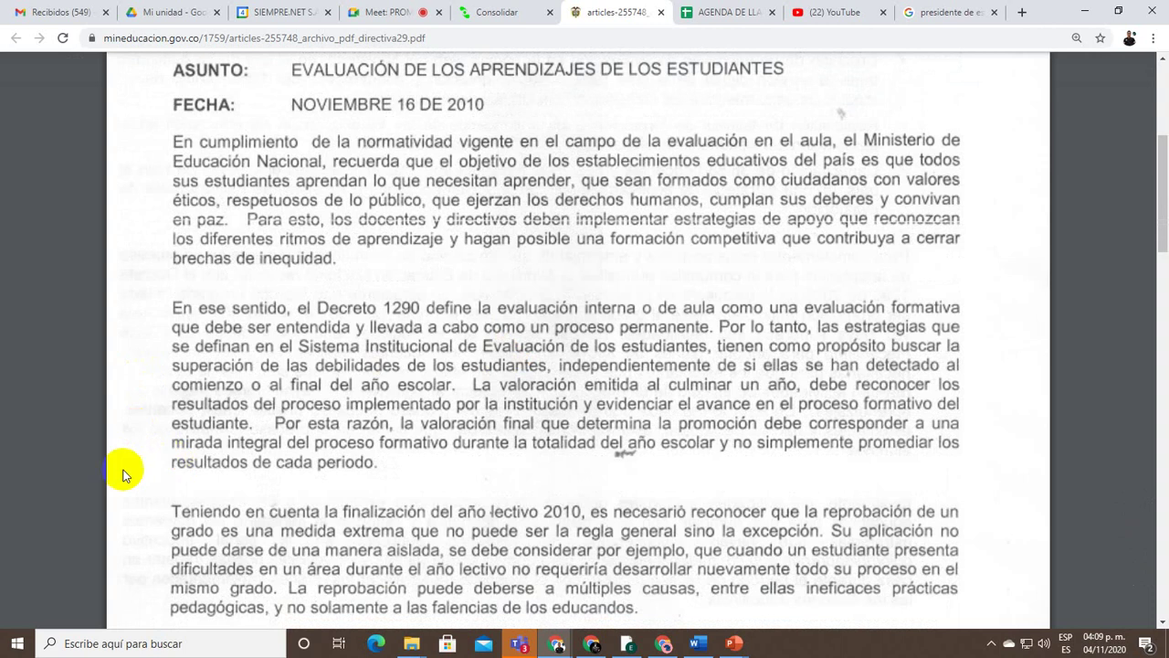
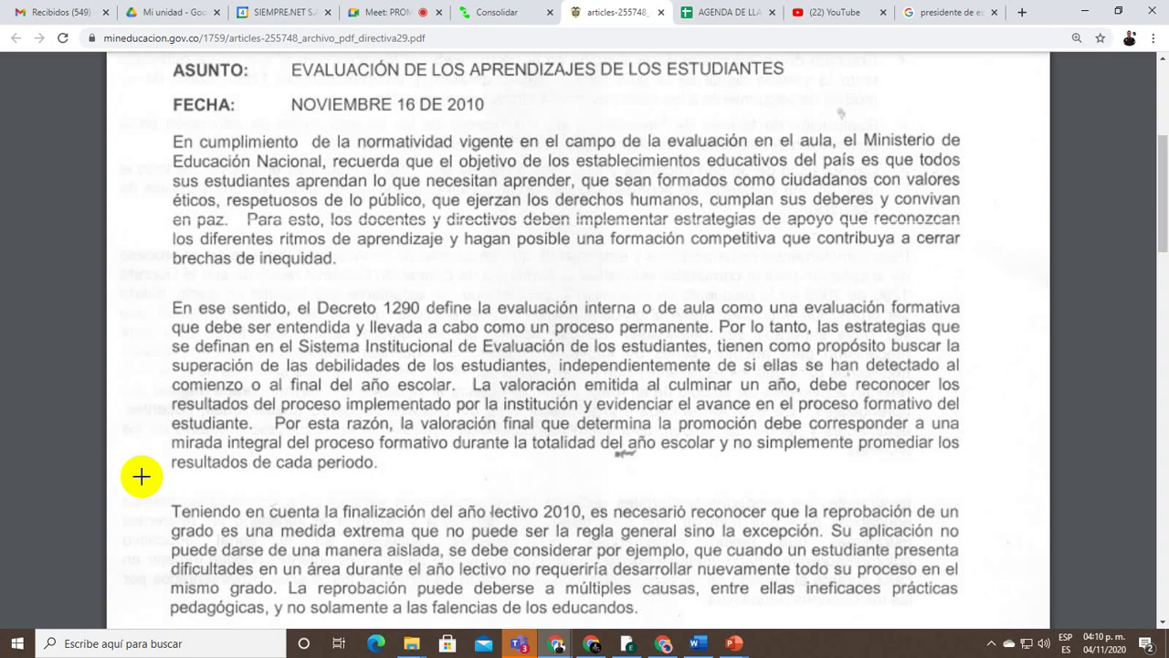
Underline "y no simplemente promediar los resultados de cada periodo" in red with screen annotation, and leave annotation mode
key("Print")
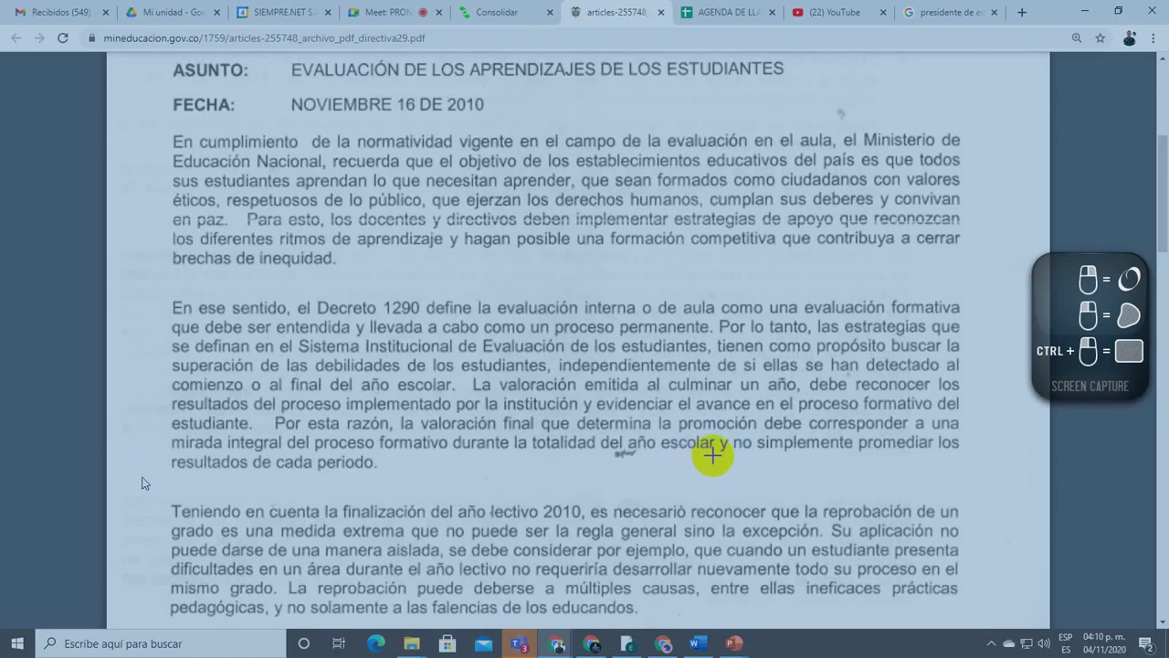
left_click_drag(718, 454, 973, 454)
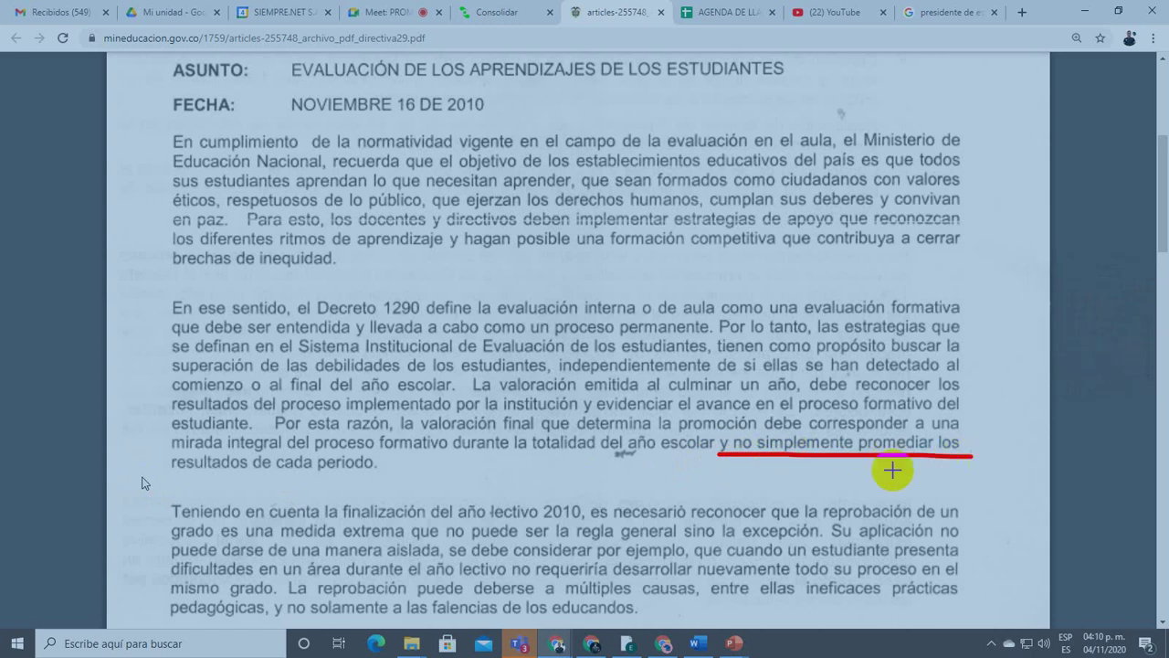
left_click_drag(166, 473, 388, 473)
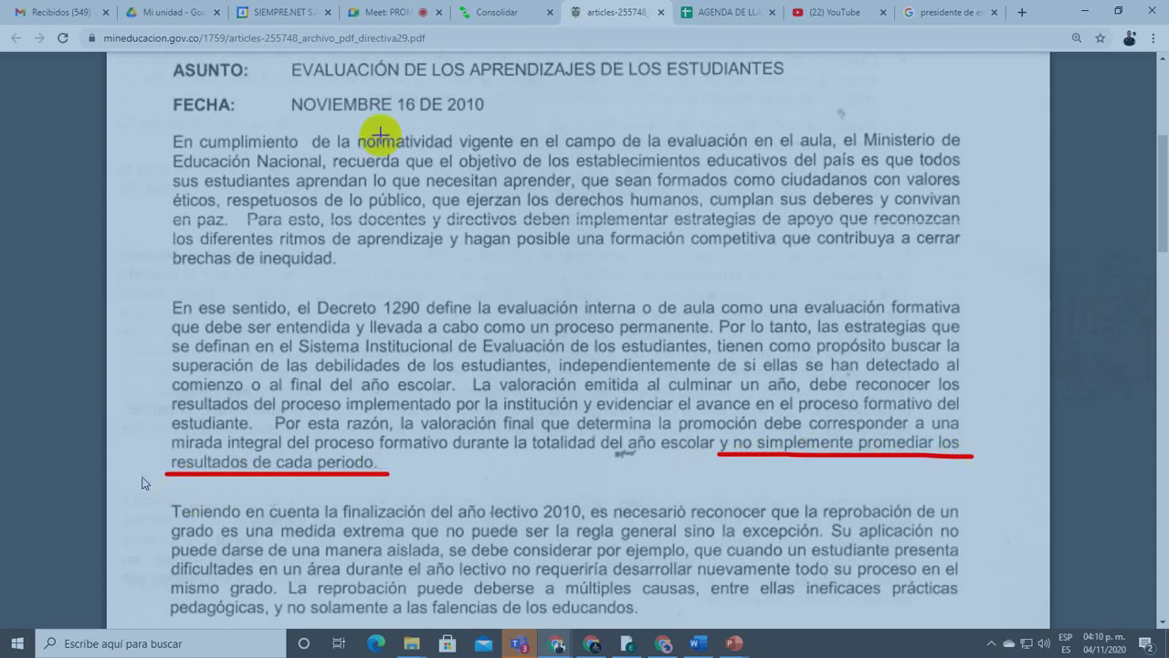
key("Escape")
Switch to Google Meet and try repeatedly to mute the speaking participant for everyone in the call
left_click(380, 11)
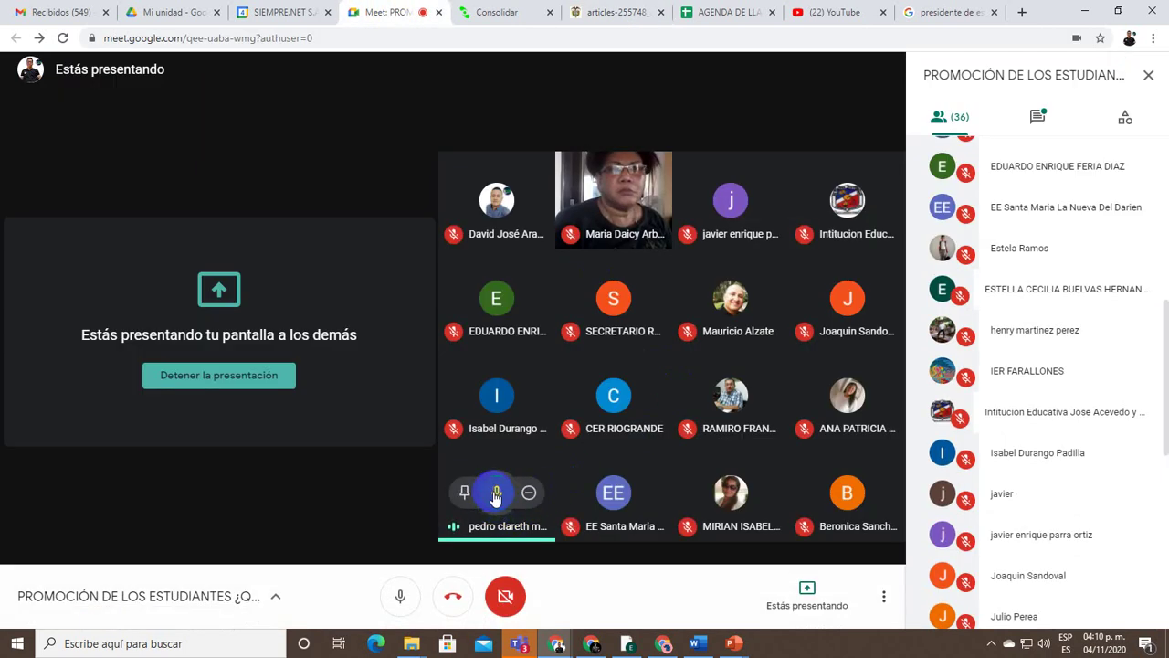
left_click(496, 494)
left_click(666, 387)
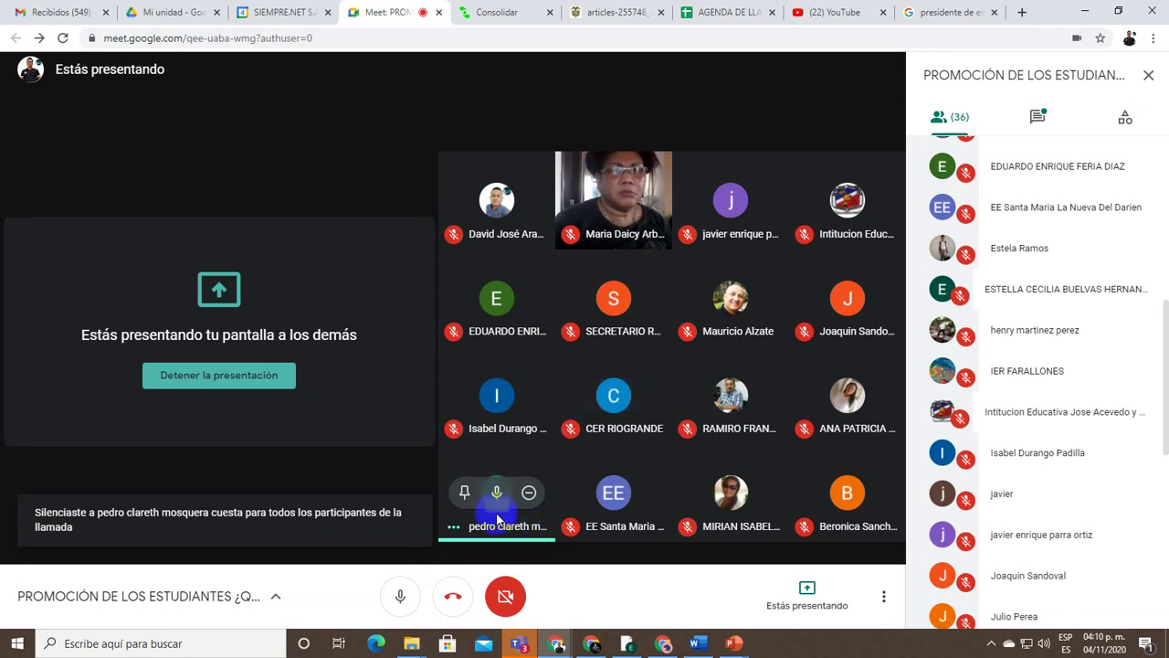
left_click(496, 493)
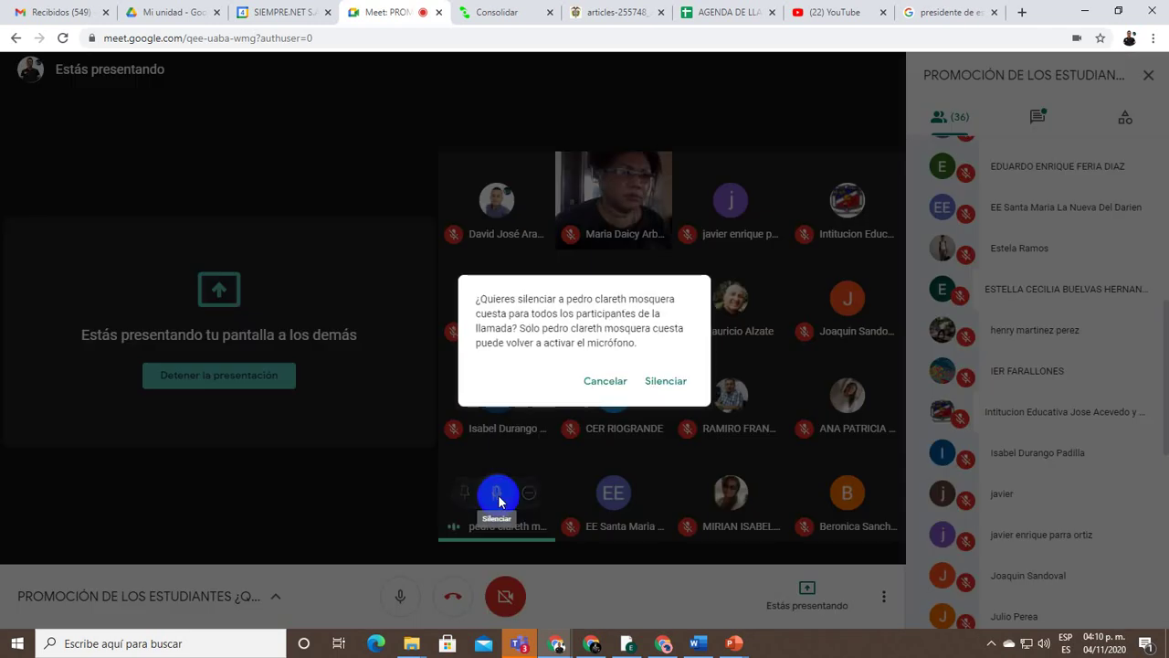
left_click(665, 391)
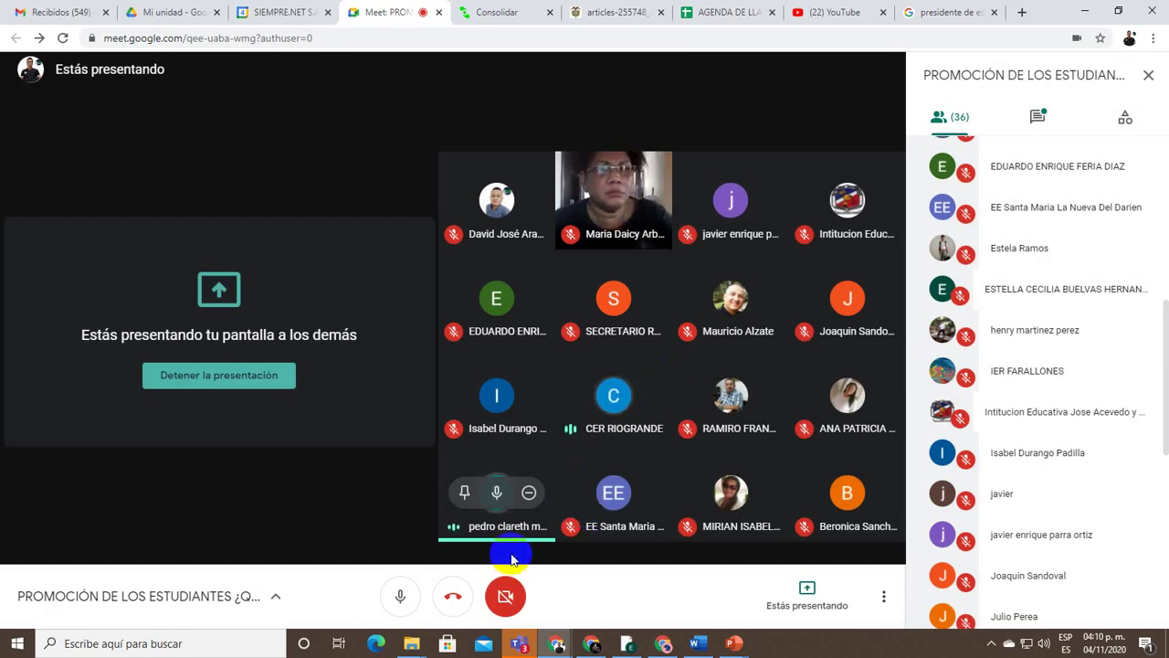
left_click(497, 495)
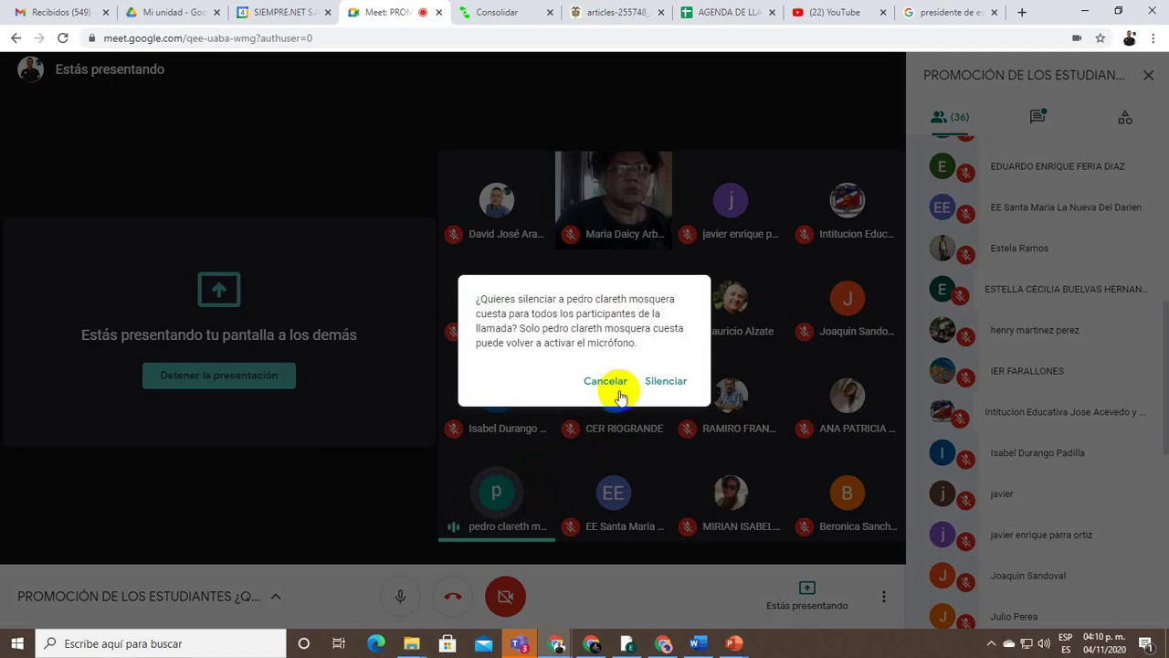
left_click(668, 381)
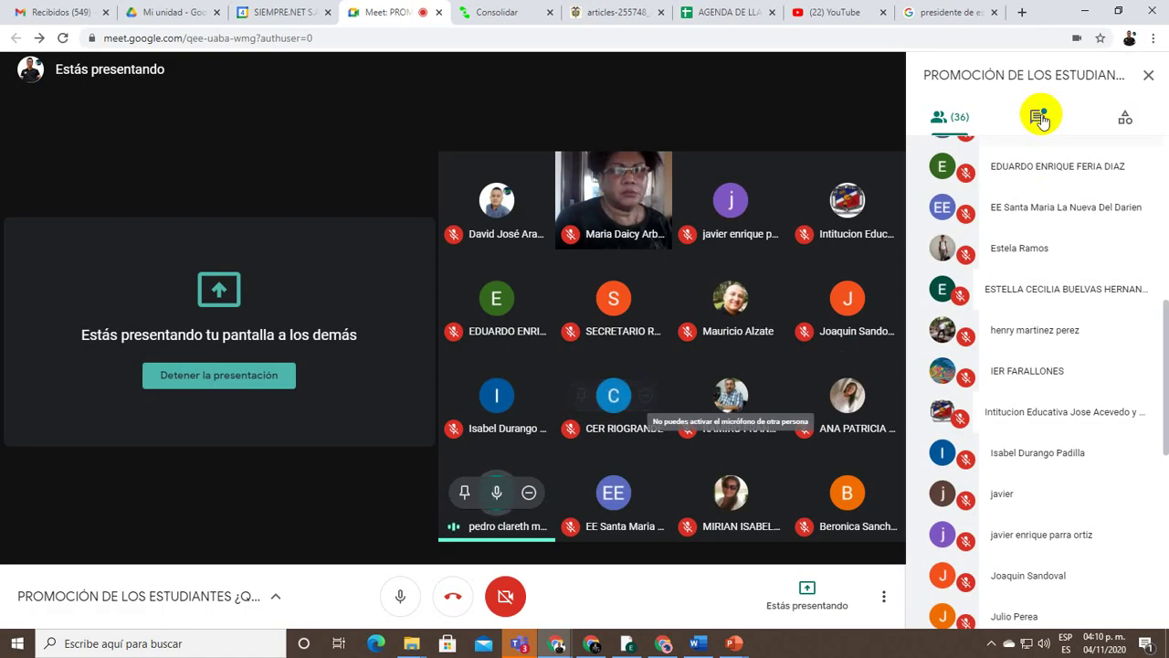
Look through the Meet participant list for the open microphone and mute that participant for everyone once more
scroll(1087, 418, "up", 3)
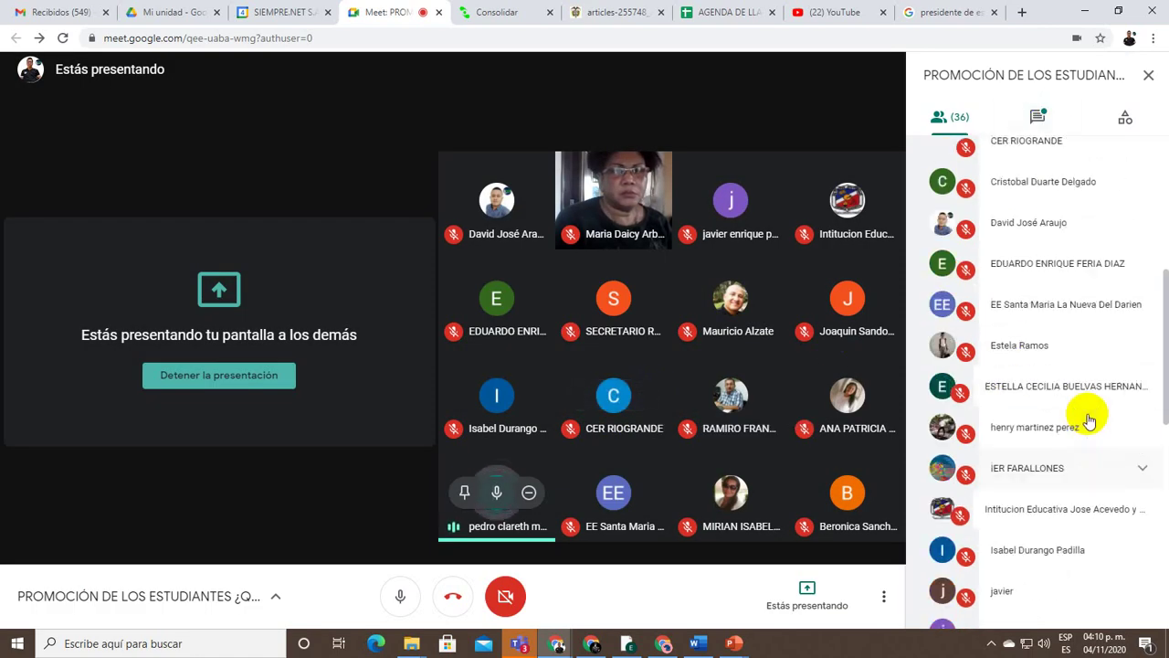
scroll(1089, 420, "up", 2)
scroll(1088, 420, "down", 8)
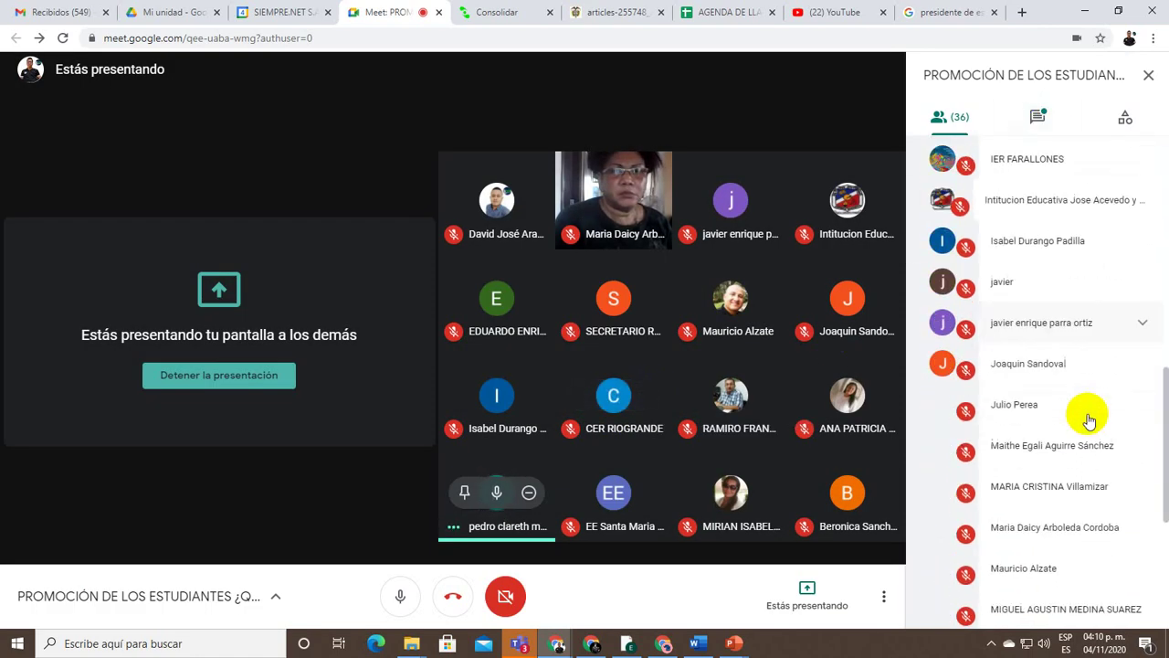
scroll(1087, 416, "down", 1)
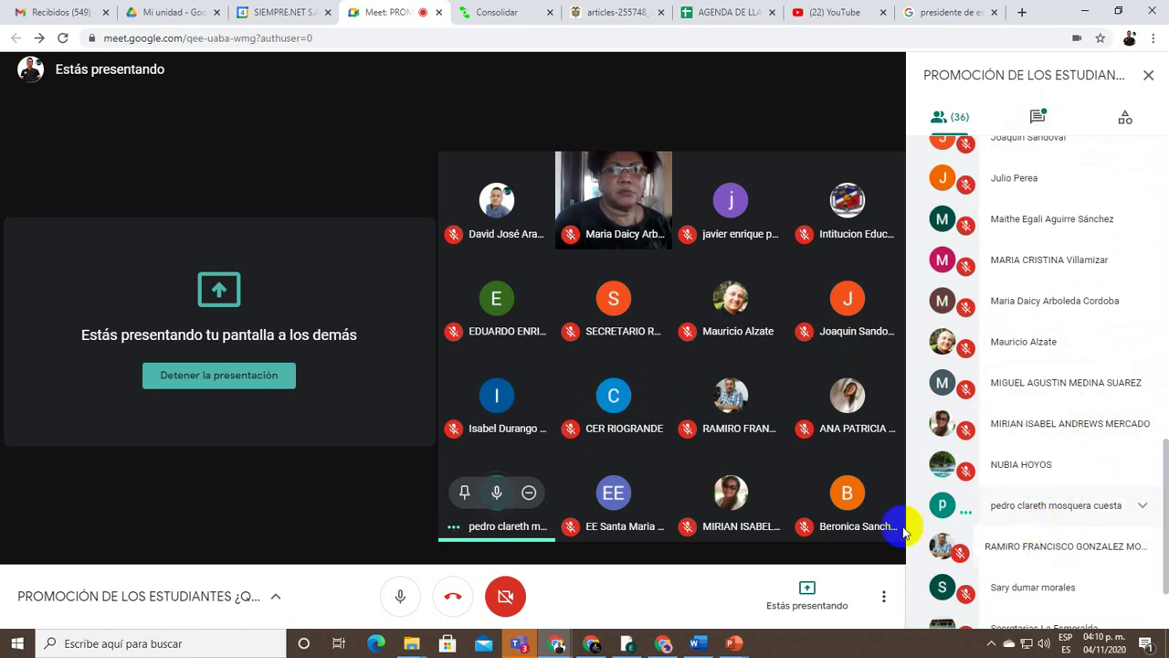
left_click(494, 495)
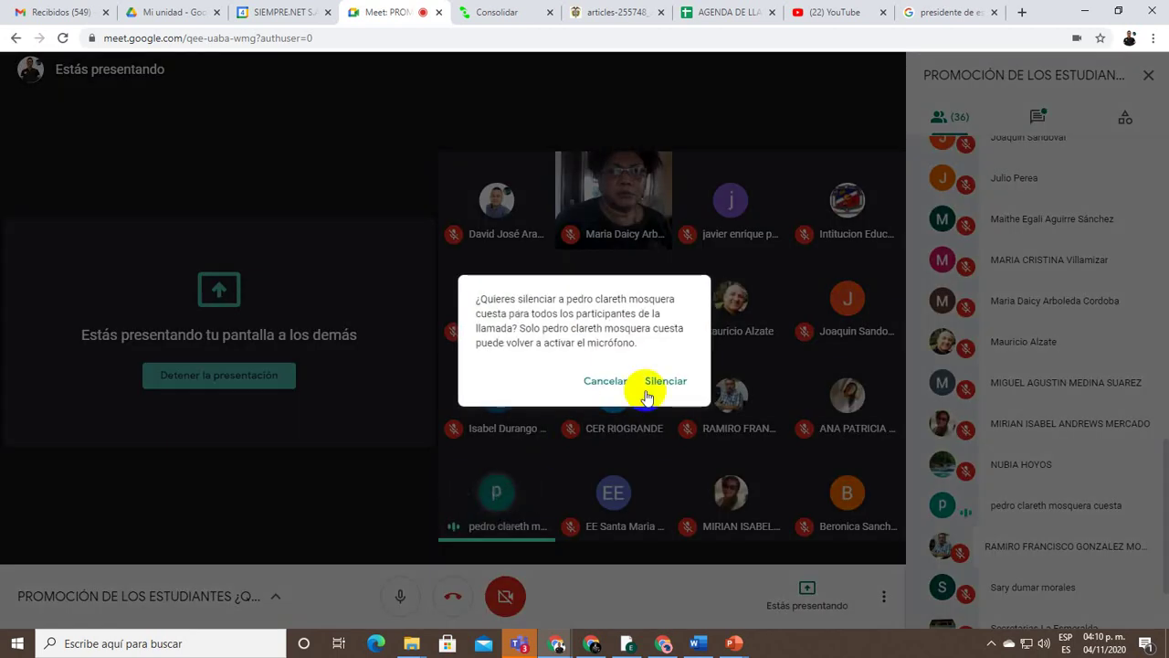
left_click(656, 375)
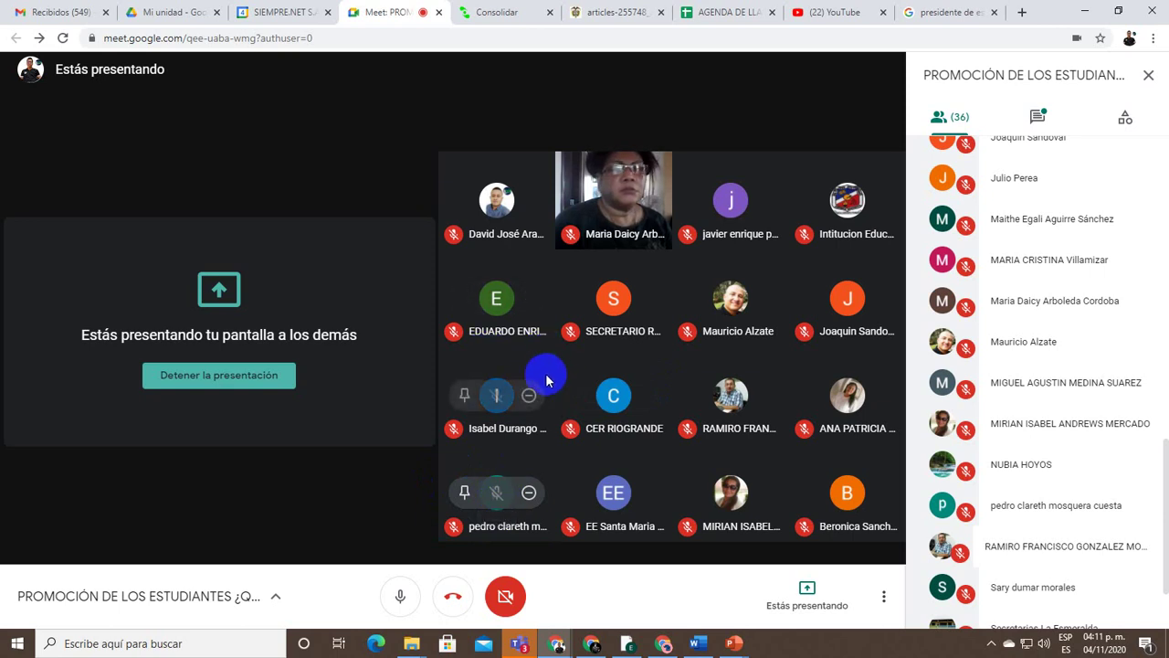
Go back to the SINAI Consolidar page briefly, and return to the Directiva Ministerial N° 29 PDF
left_click(468, 9)
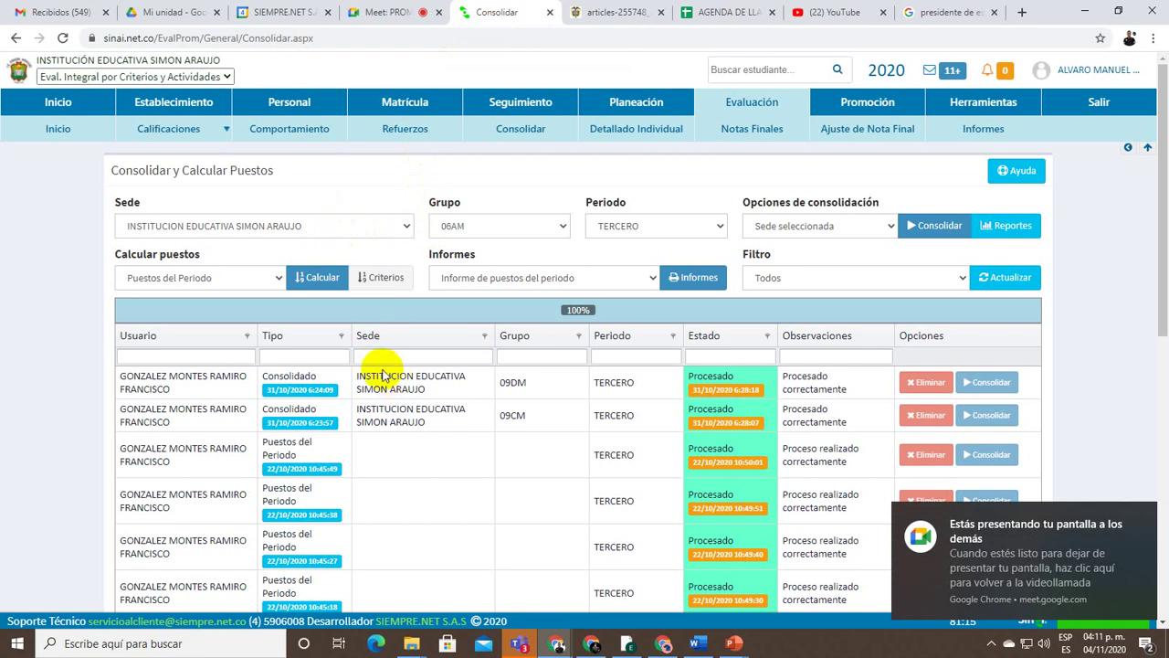
left_click(613, 9)
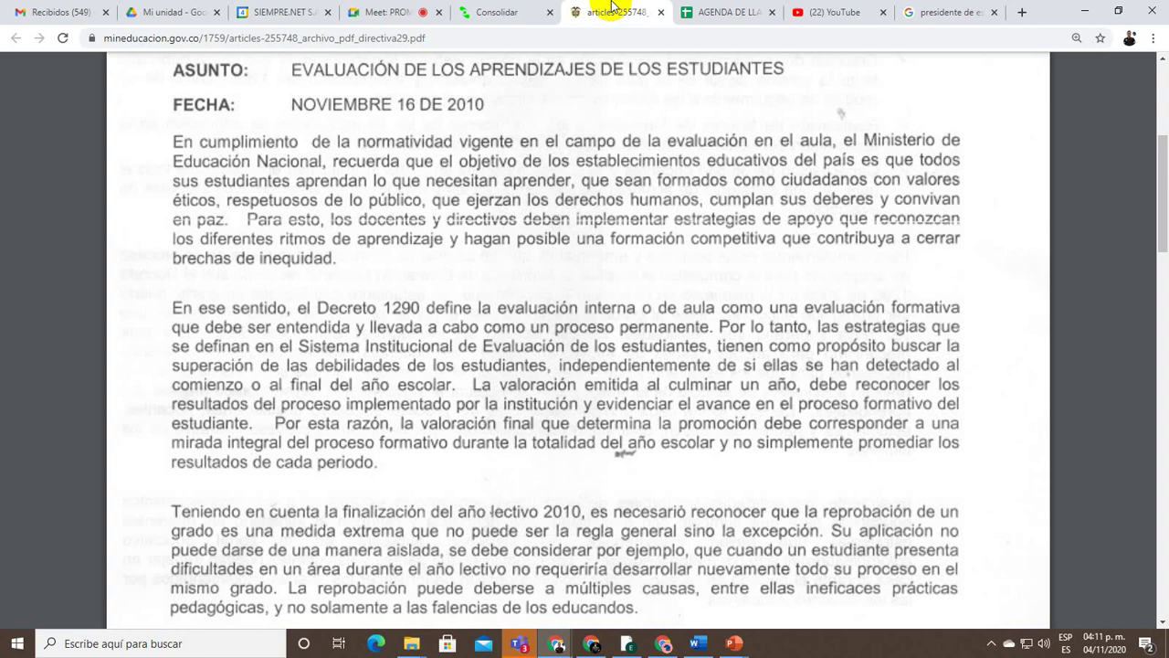
Mark "y no simplemente promediar los resultados de cada periodo" with red on-screen underlines again, and exit annotation mode
key("Print")
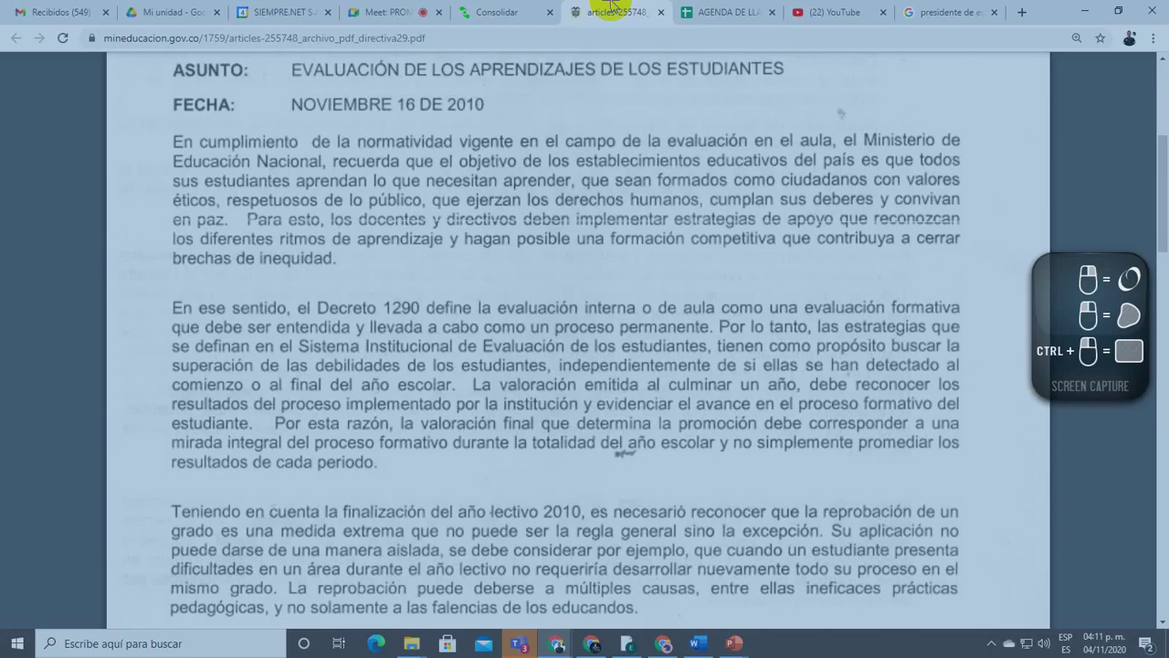
left_click_drag(718, 451, 959, 451)
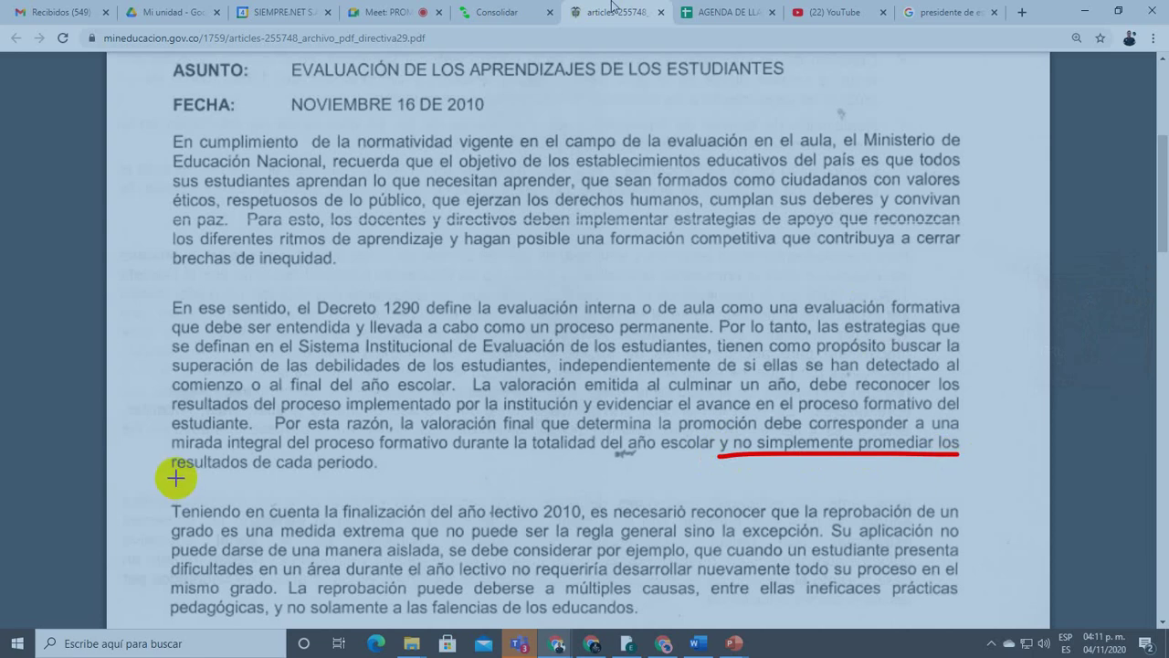
left_click_drag(173, 474, 376, 476)
key("Escape")
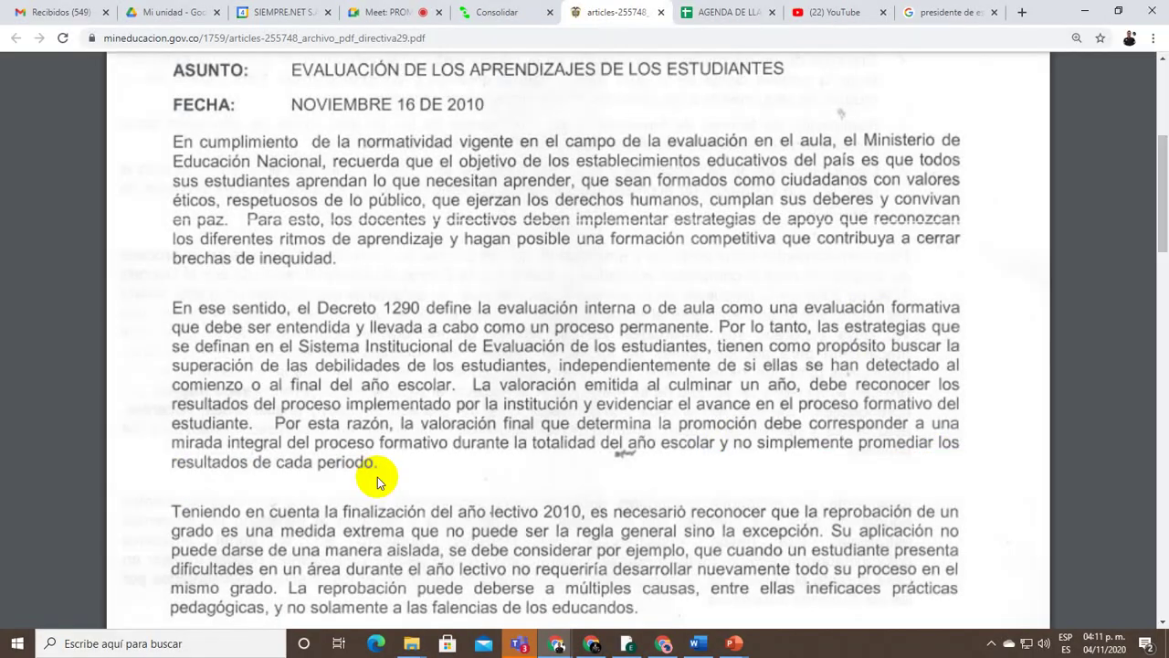
Switch to SINAI, open the final grade adjustment page (Ajuste de Nota Final), and change the school calendar to 2019
left_click(496, 13)
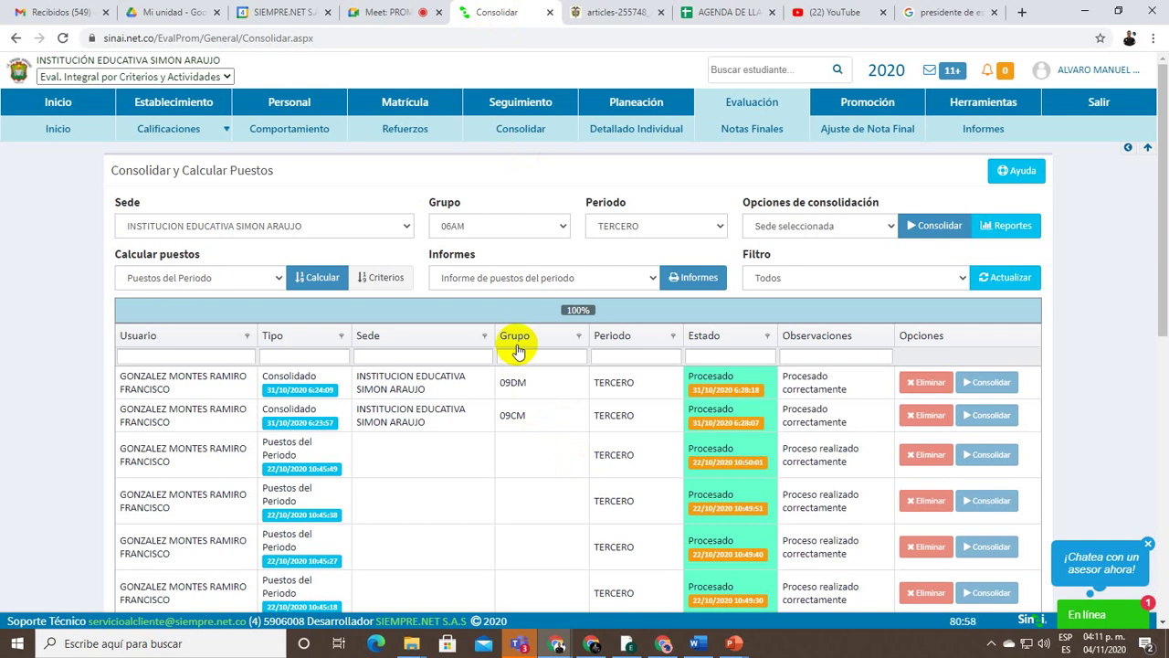
left_click(841, 130)
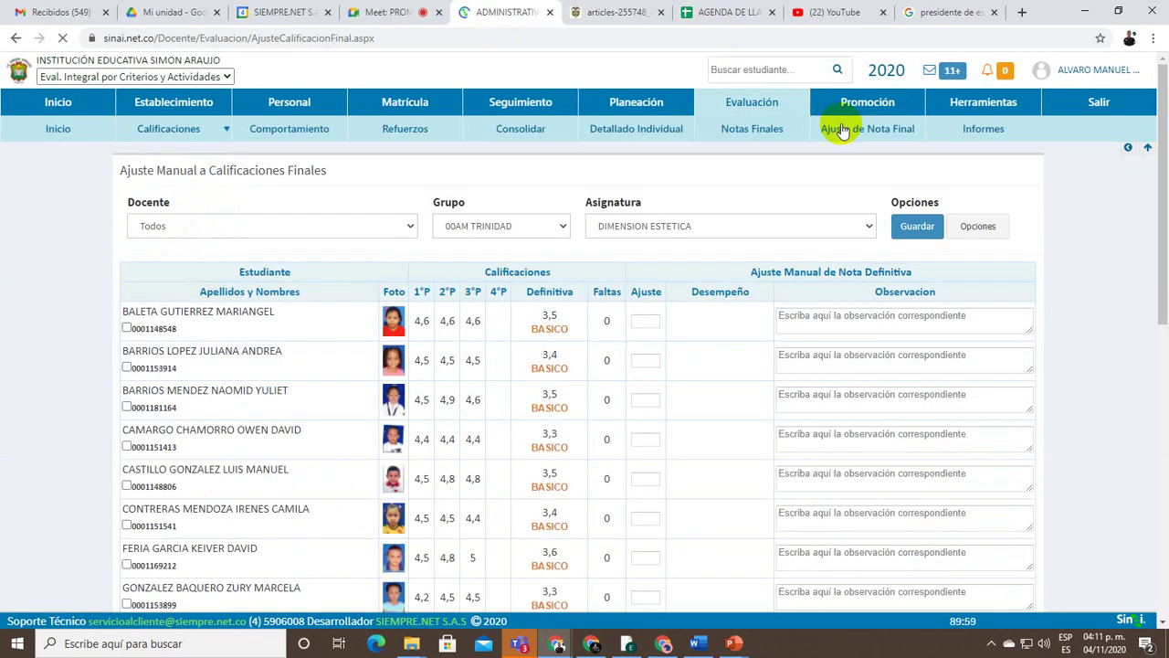
left_click(887, 66)
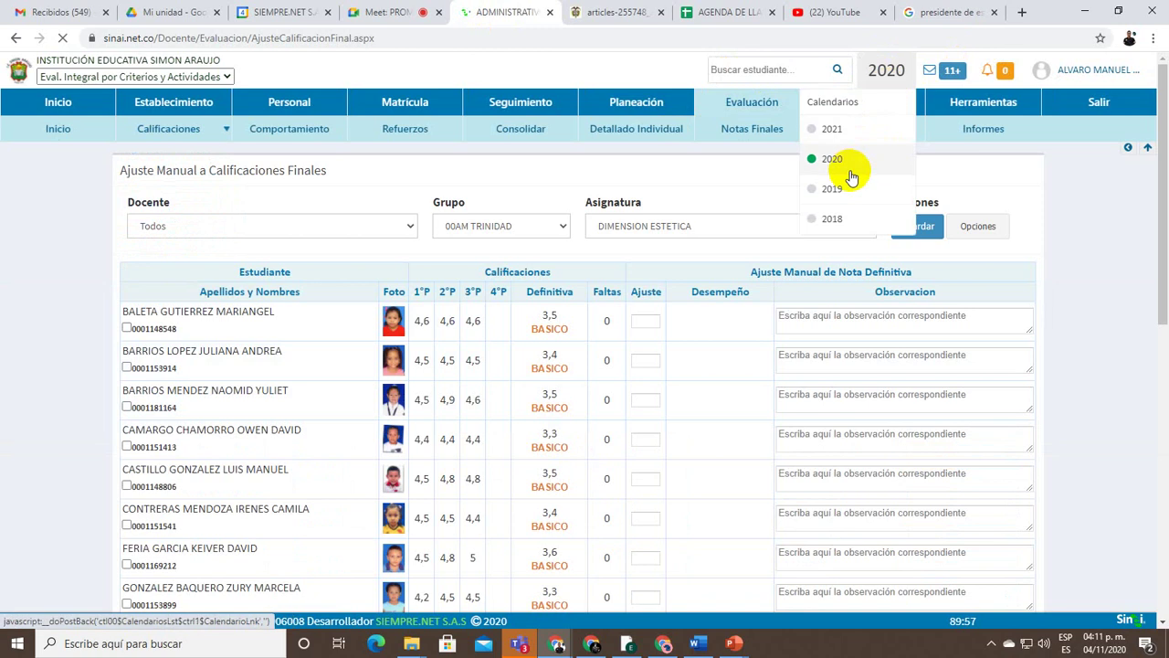
left_click(846, 190)
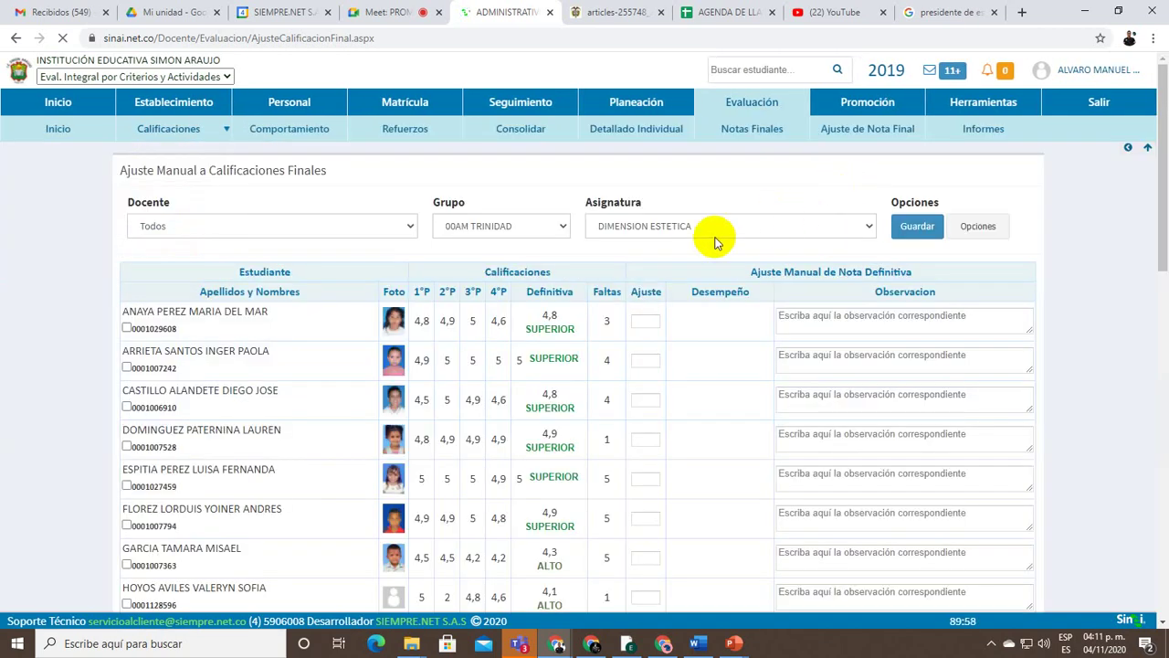
Choose the group 05AM TRINIDAD for the manual adjustment of final grades
left_click(508, 225)
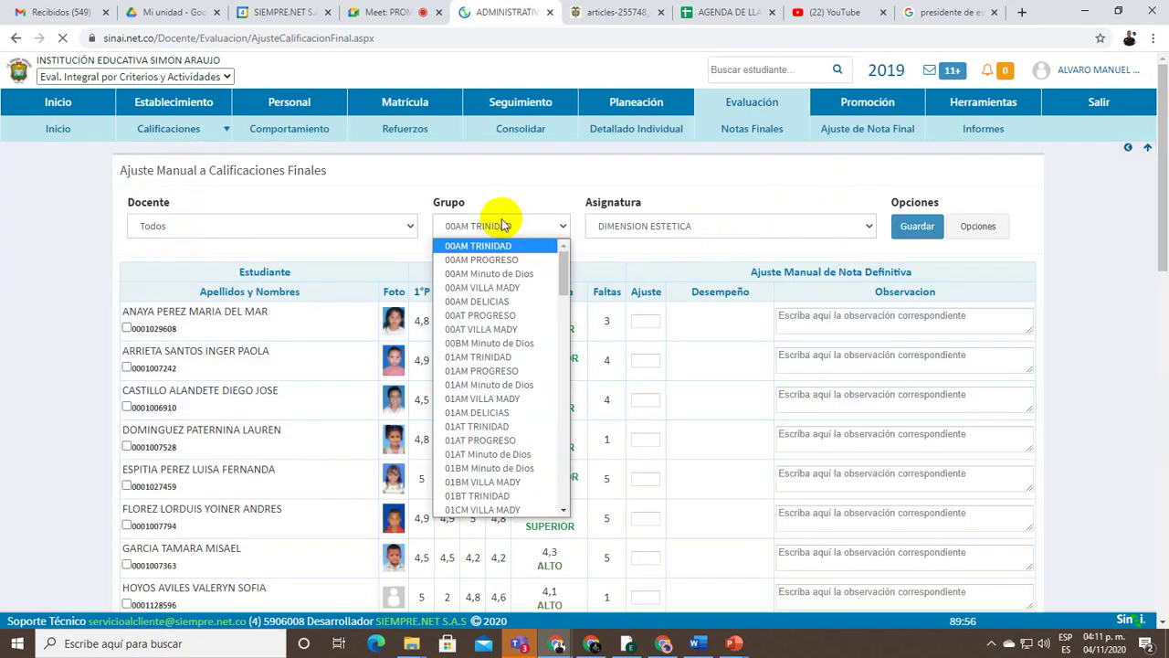
scroll(525, 392, "down", 7)
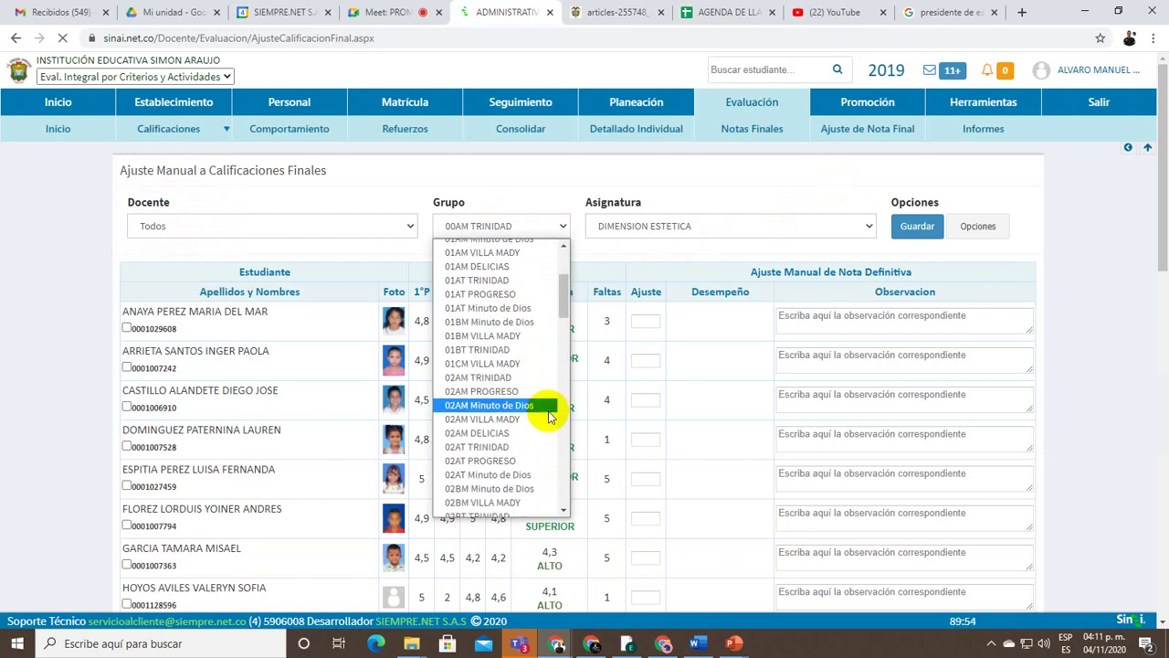
scroll(511, 457, "down", 3)
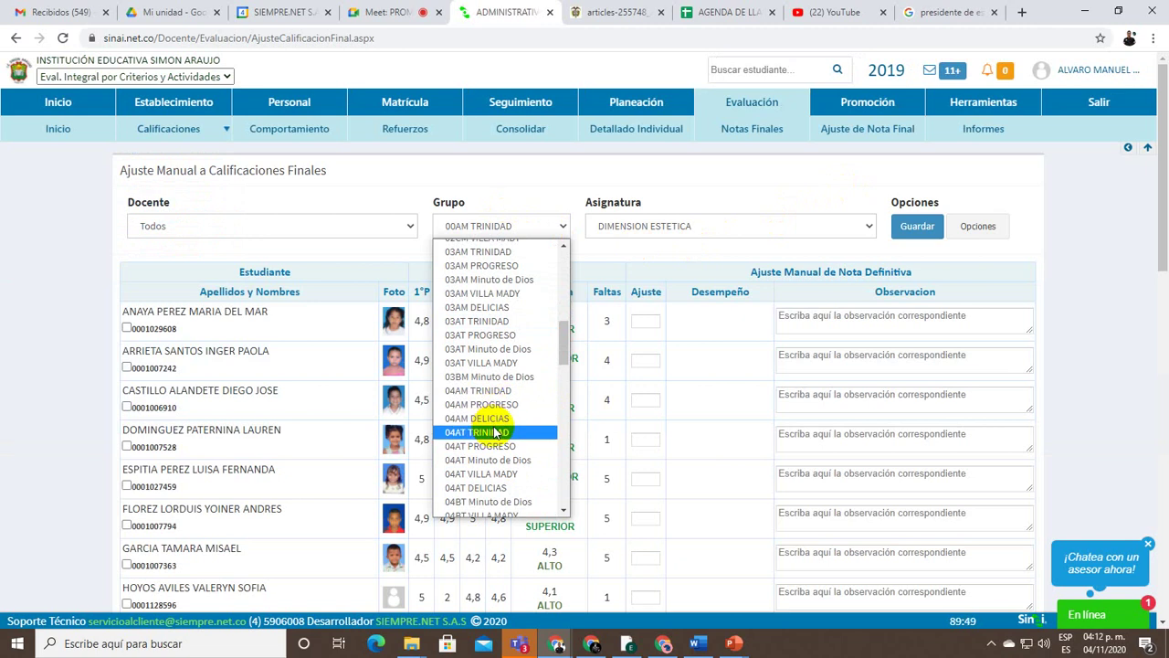
scroll(495, 433, "down", 3)
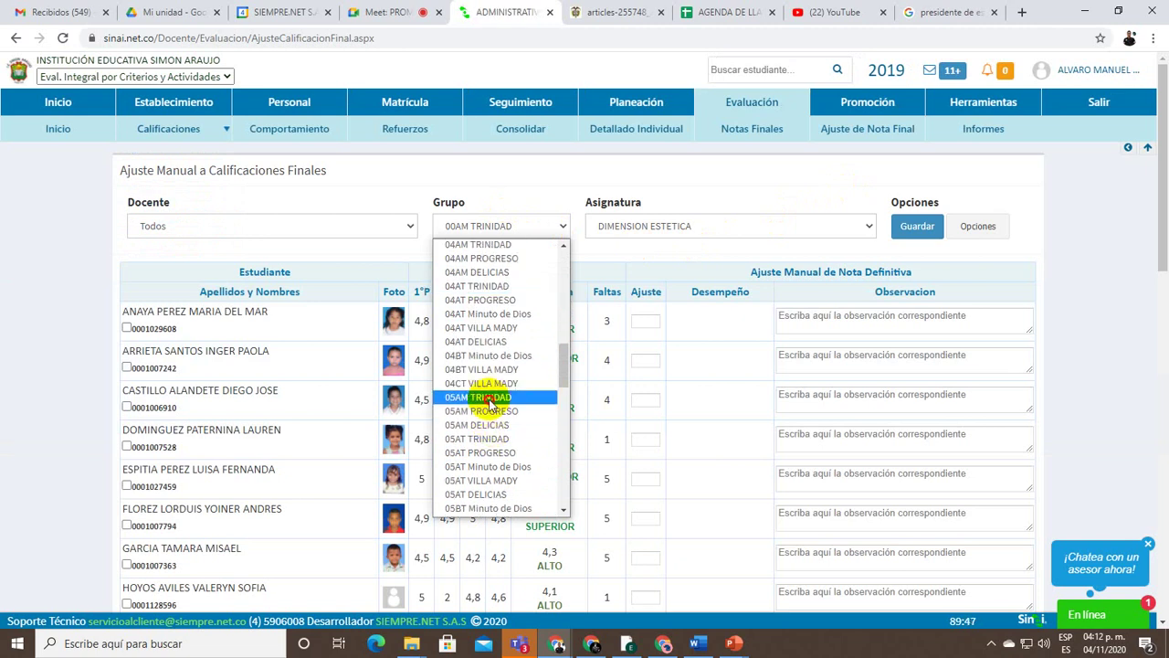
left_click(489, 398)
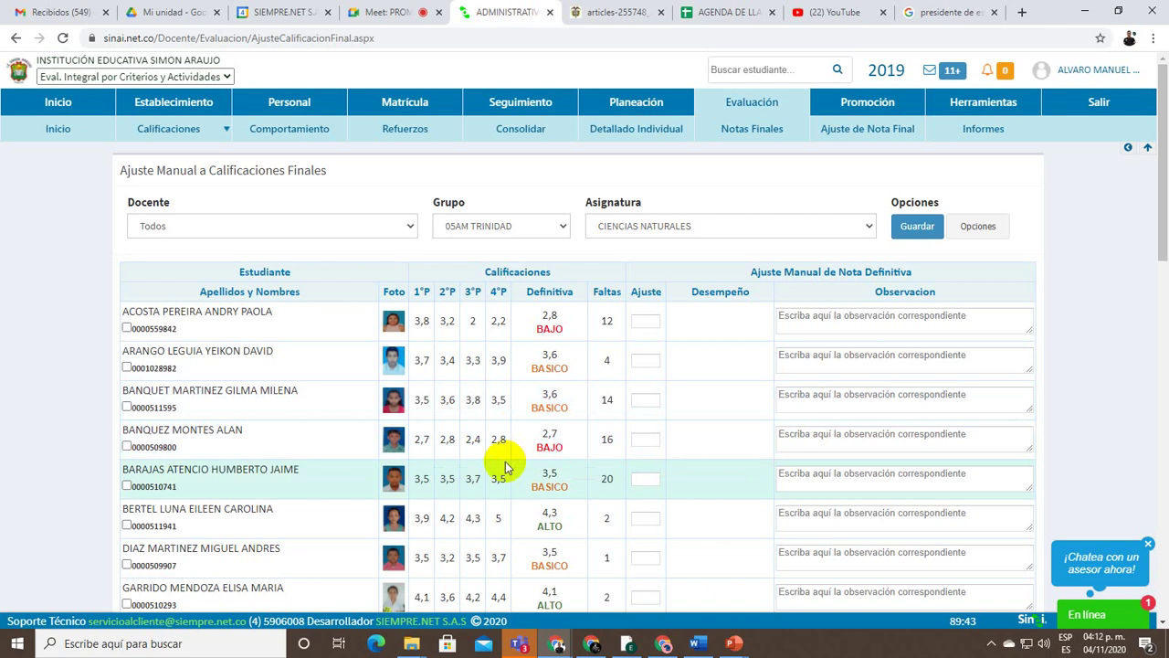
Look over the group's Ciencias Naturales grades, and change the subject to INGLES
scroll(507, 468, "down", 3)
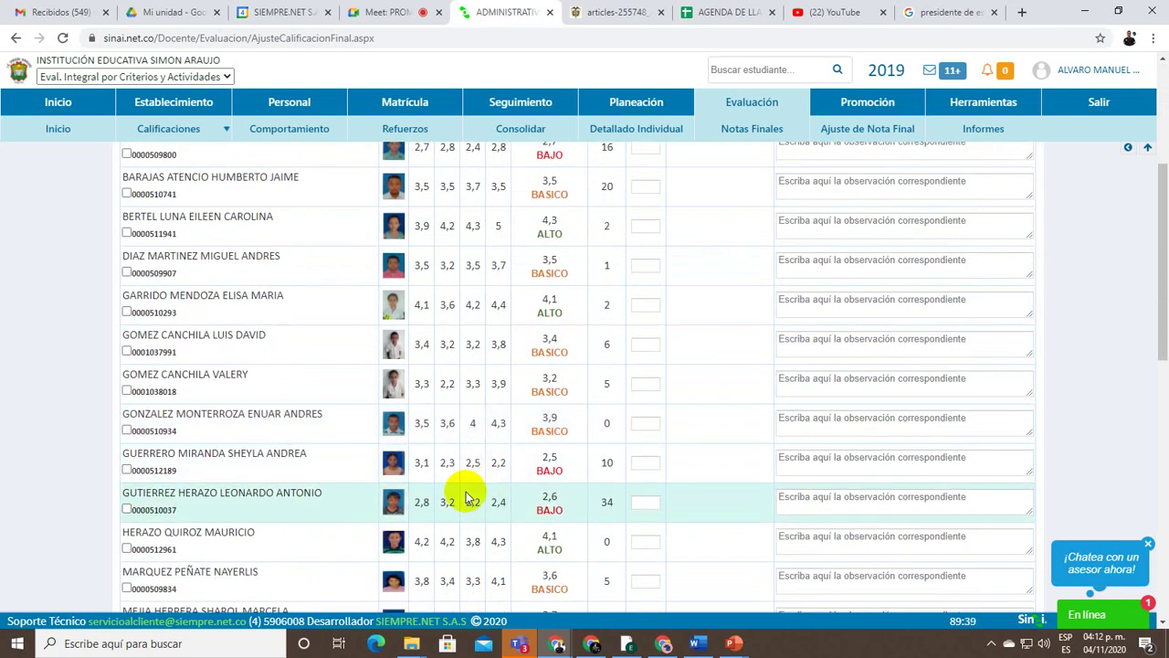
scroll(460, 527, "down", 2)
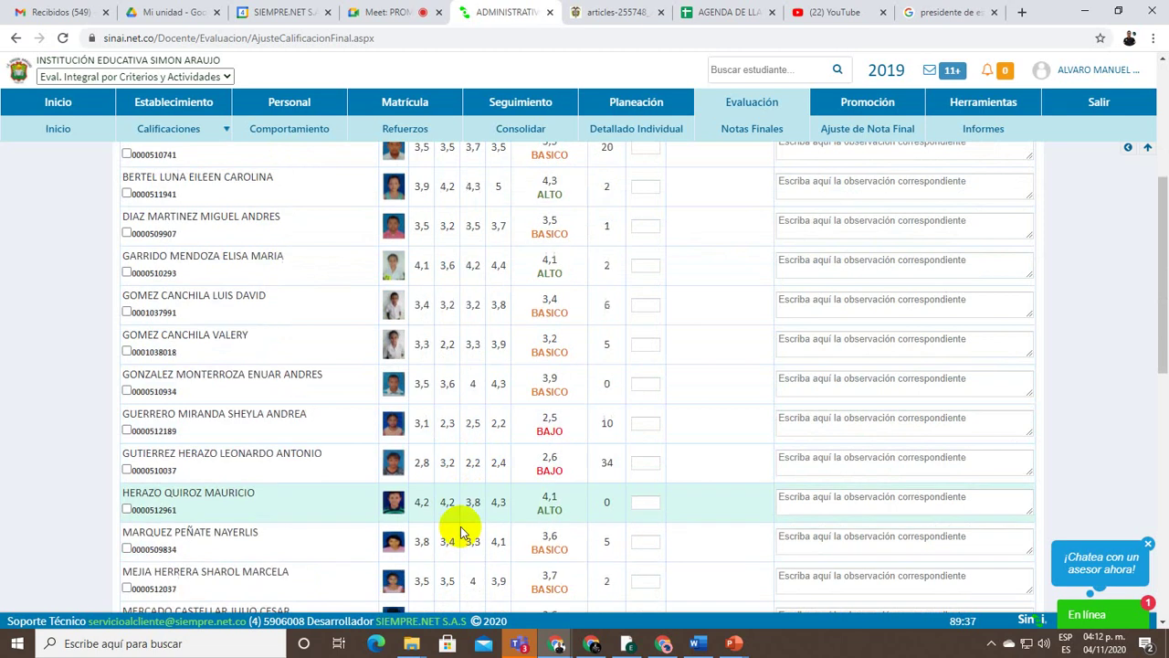
scroll(460, 530, "down", 6)
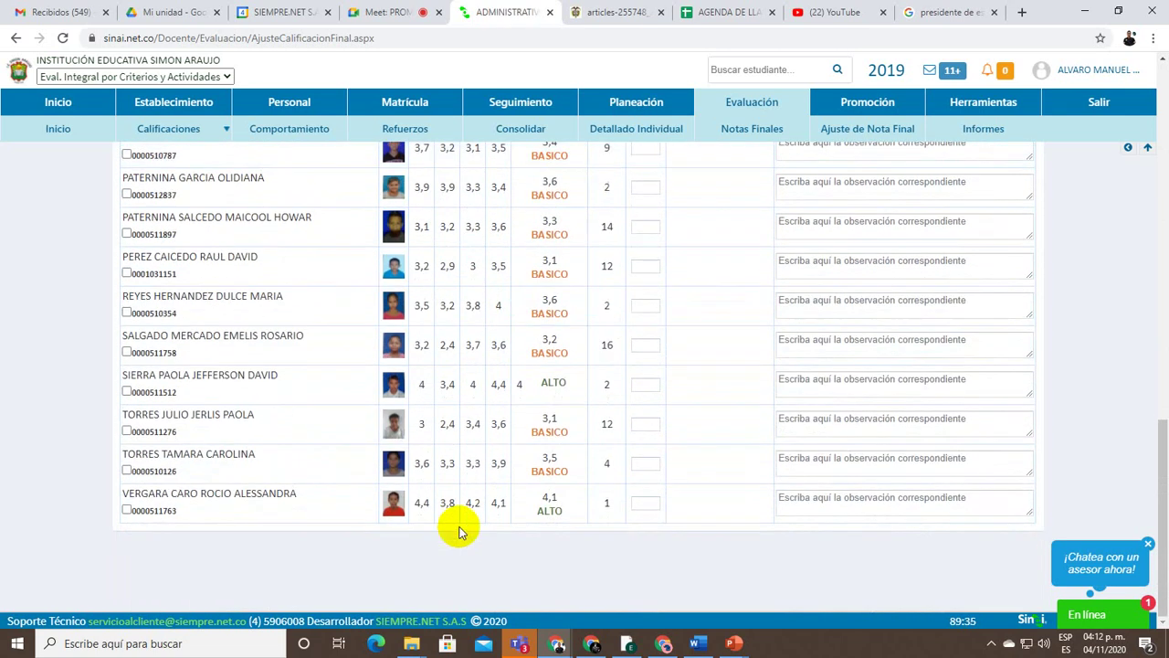
scroll(459, 529, "up", 5)
scroll(460, 530, "up", 5)
left_click(627, 228)
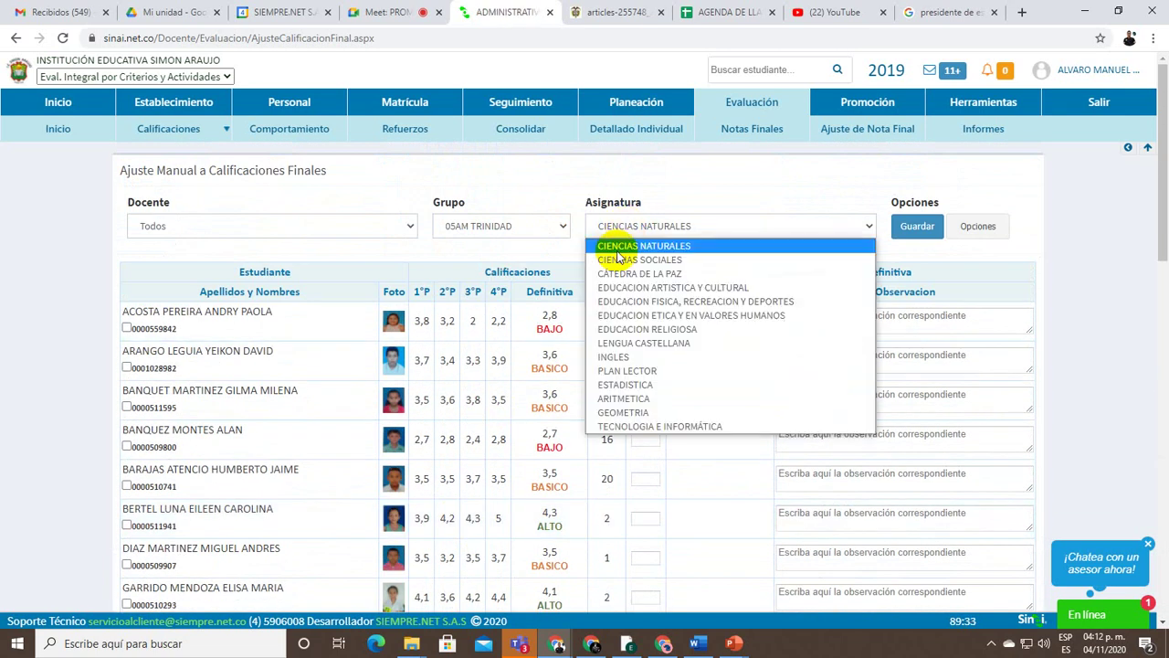
left_click(622, 357)
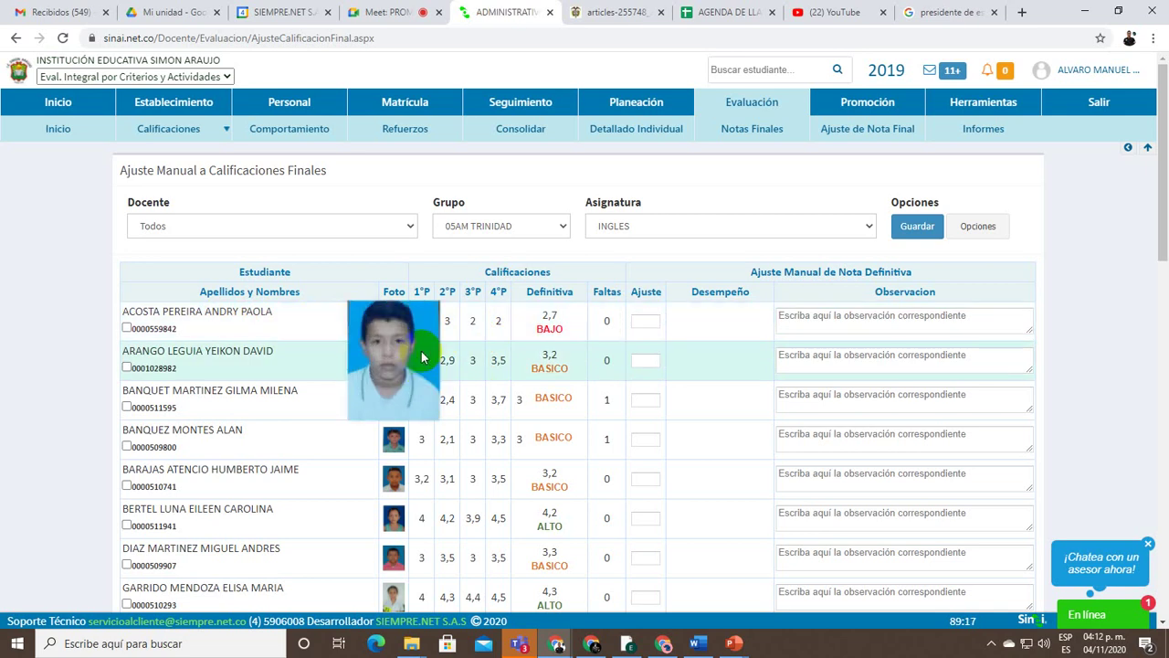
Point out the first student's INGLES grades for the four periods by highlighting them one after another
double_click(422, 322)
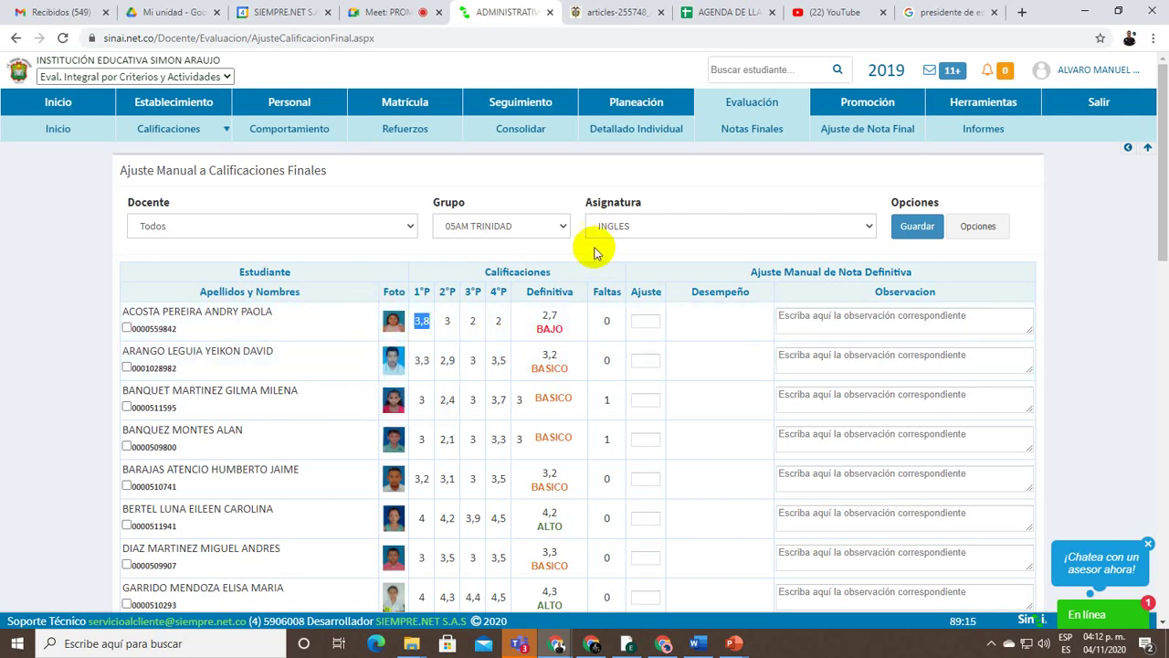
left_click(670, 247)
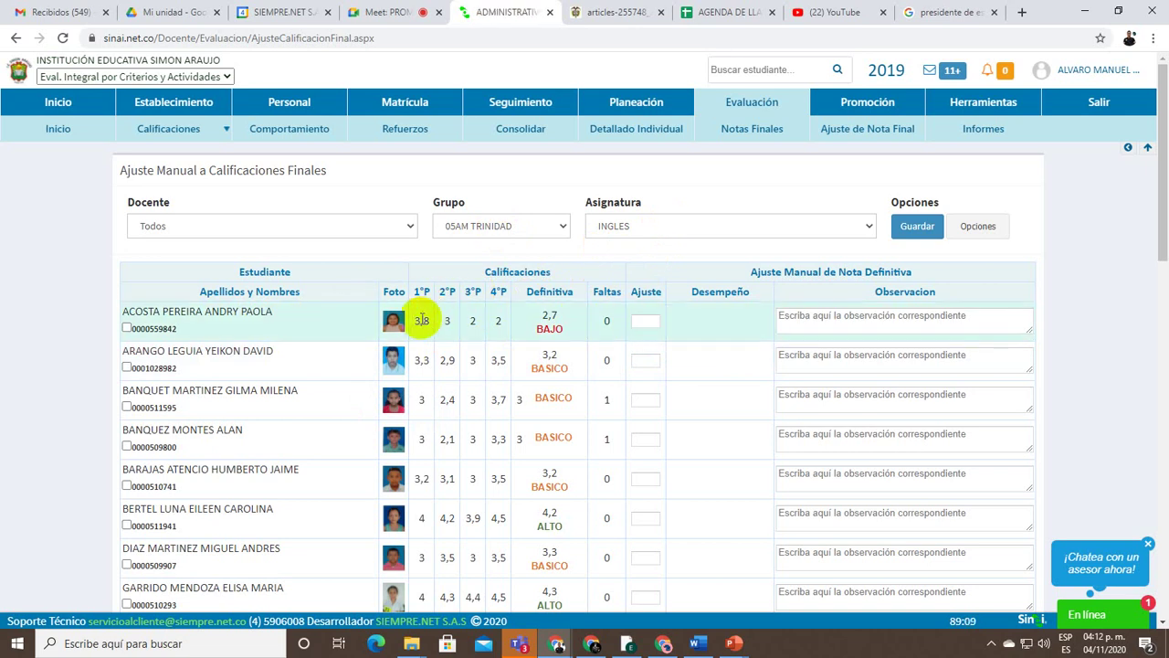
double_click(421, 321)
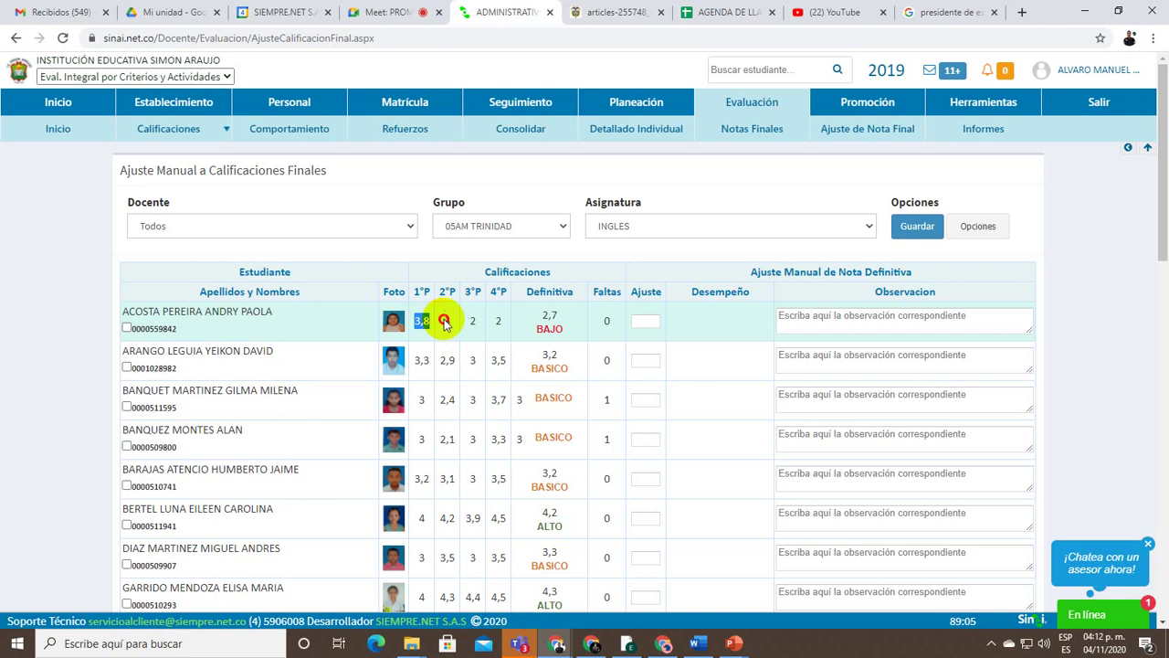
left_click(448, 320)
left_click(477, 319)
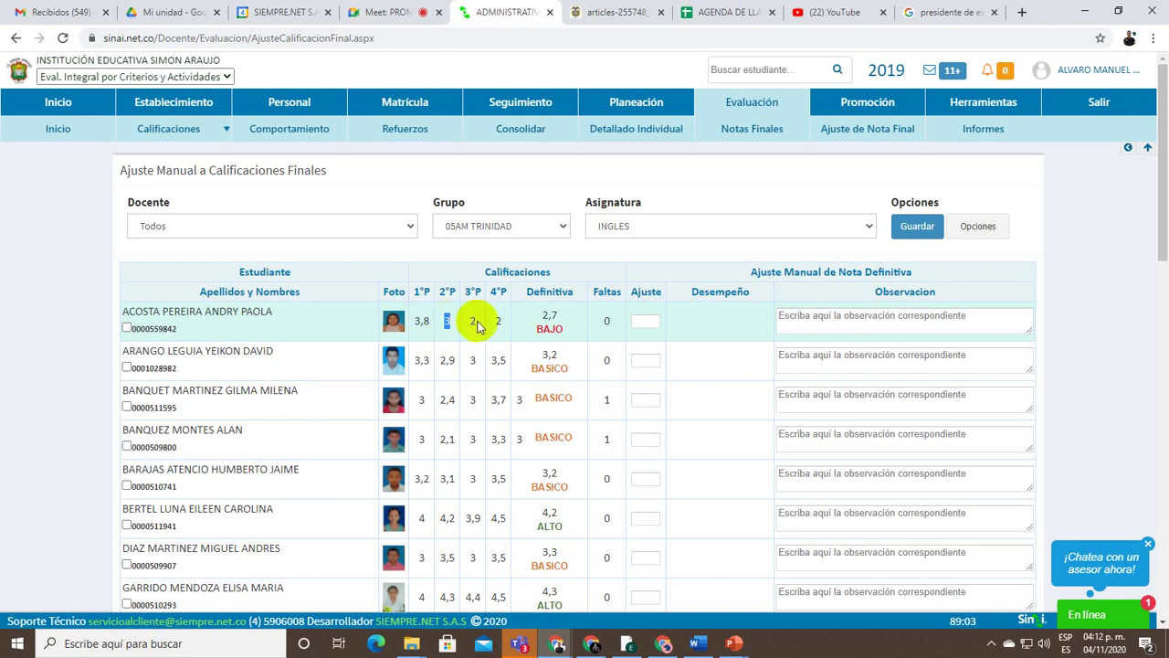
double_click(500, 322)
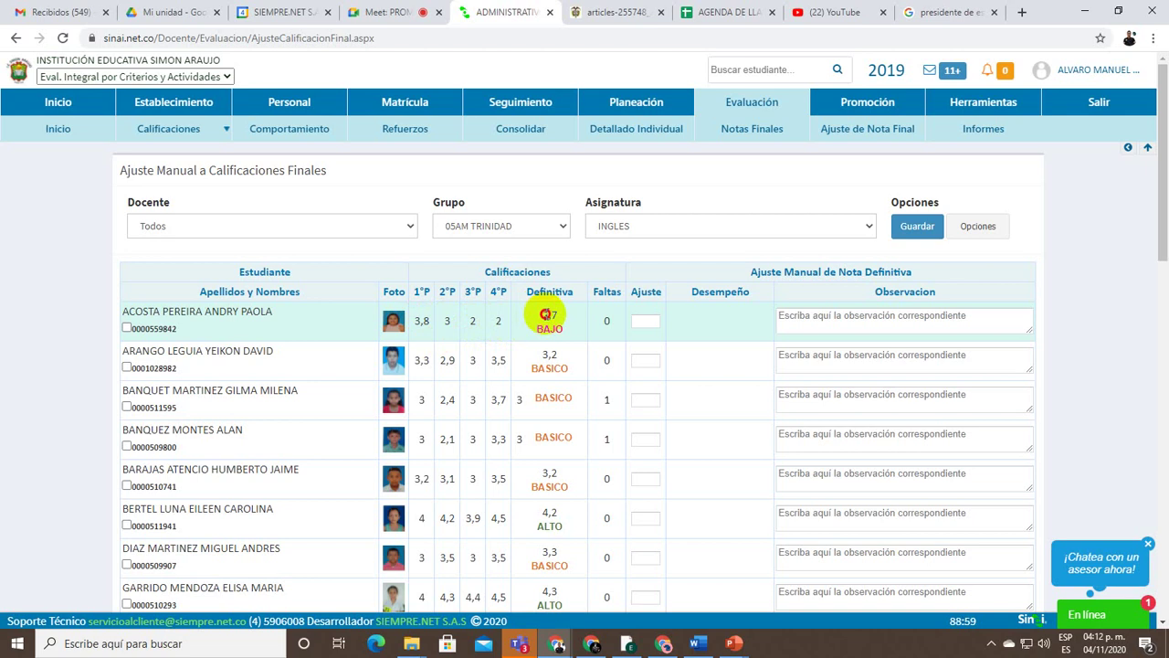
Highlight the first student's Definitiva grade and performance level in INGLES to discuss them, and clear the highlight
double_click(551, 319)
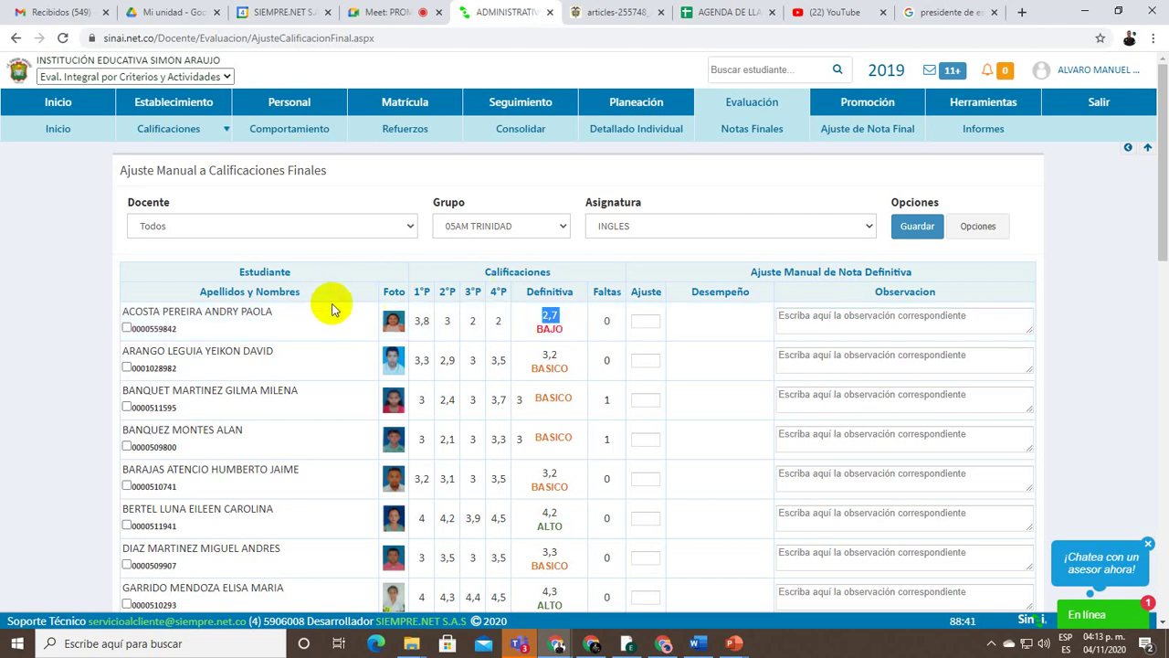
double_click(548, 318)
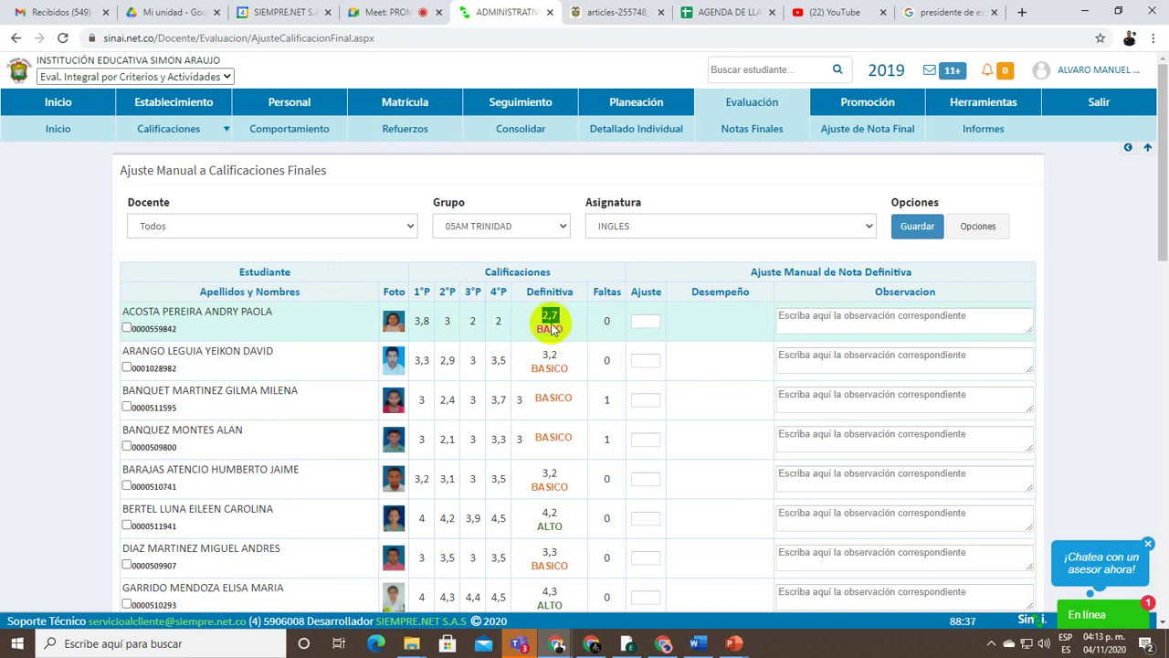
double_click(544, 327)
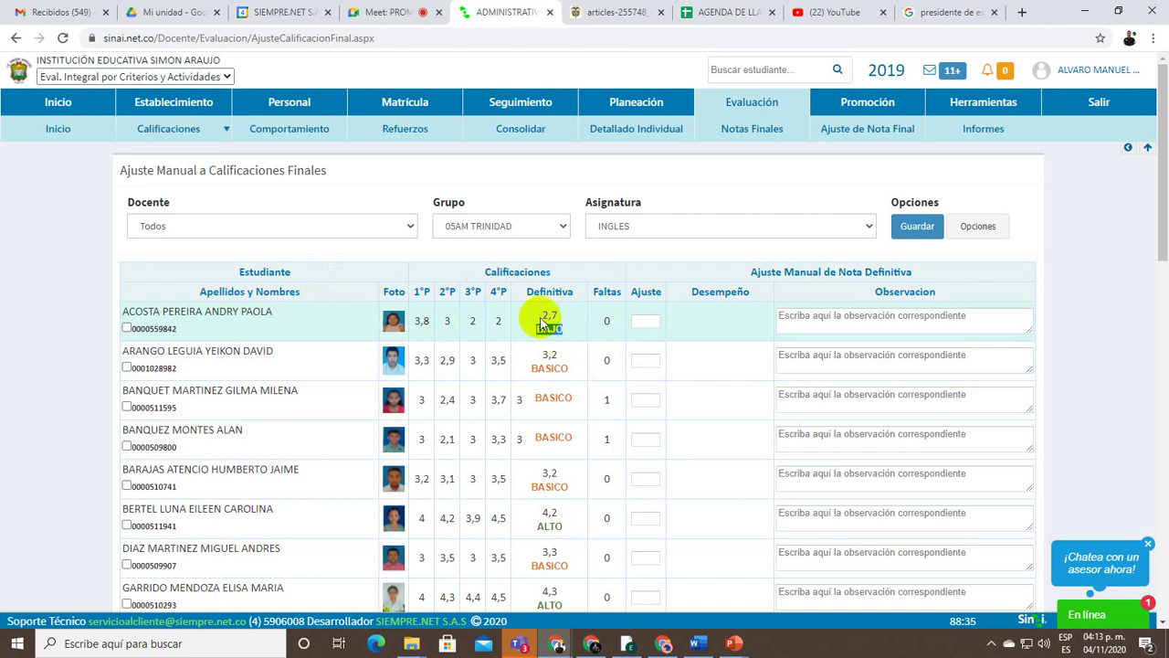
double_click(542, 318)
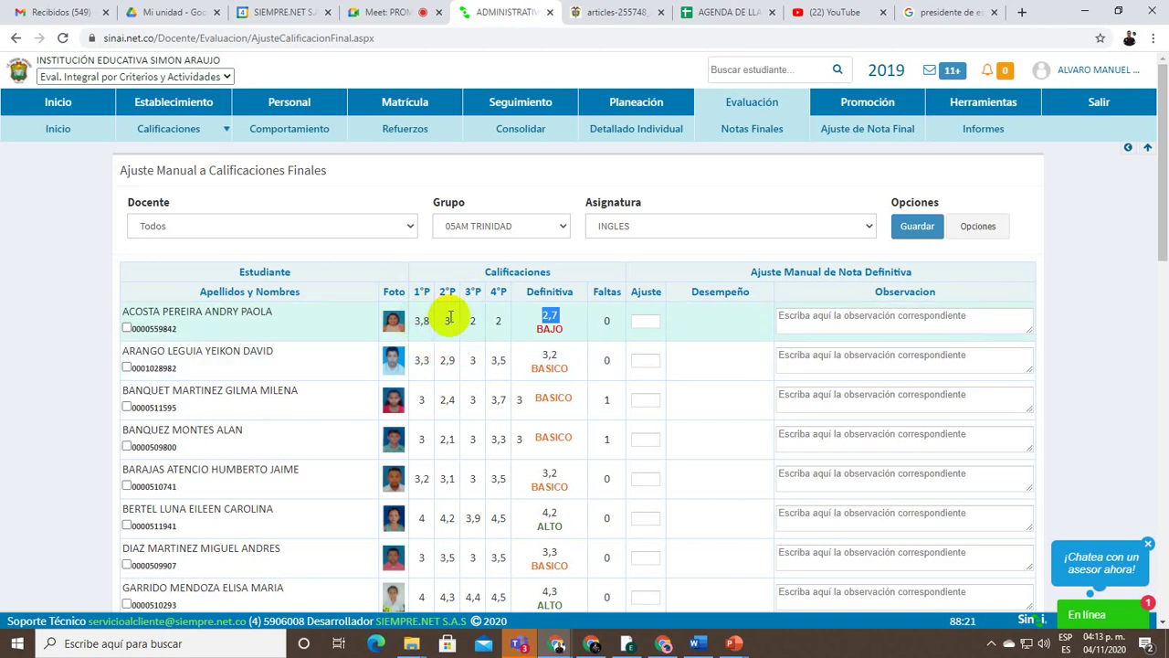
left_click(484, 329)
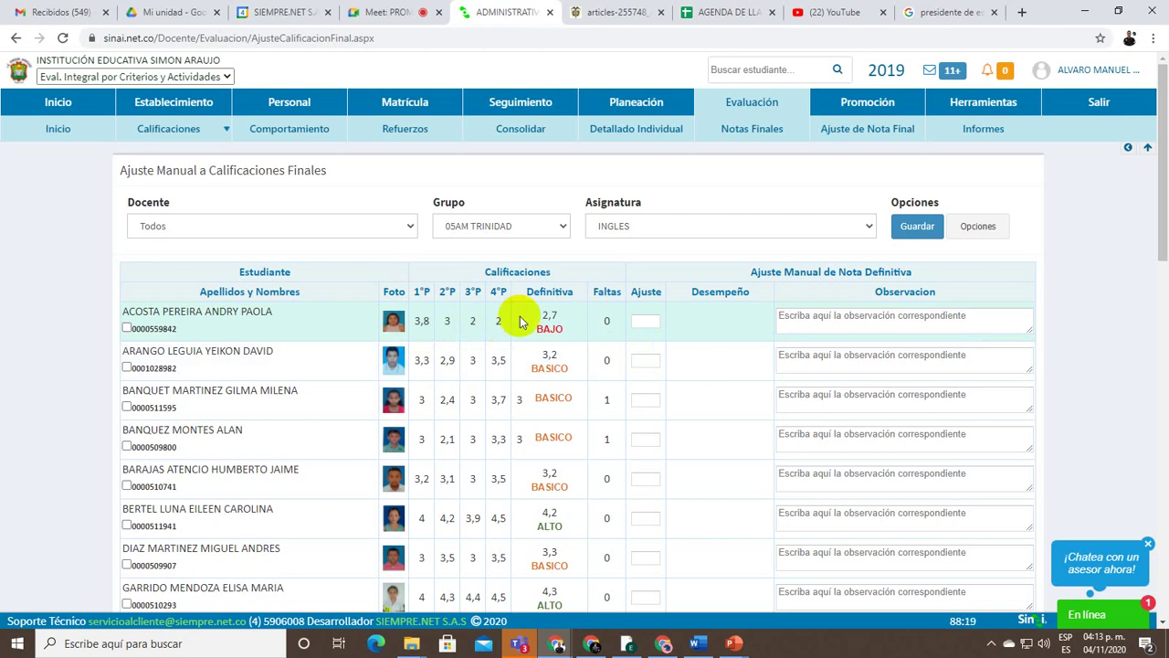
double_click(559, 325)
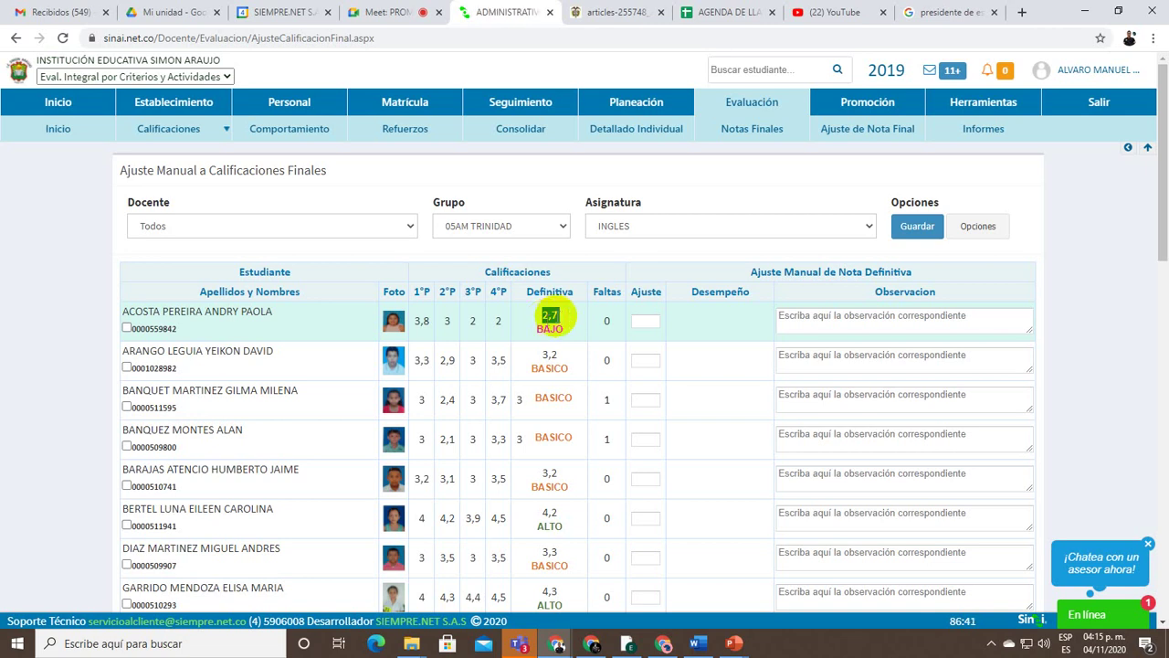
left_click(679, 341)
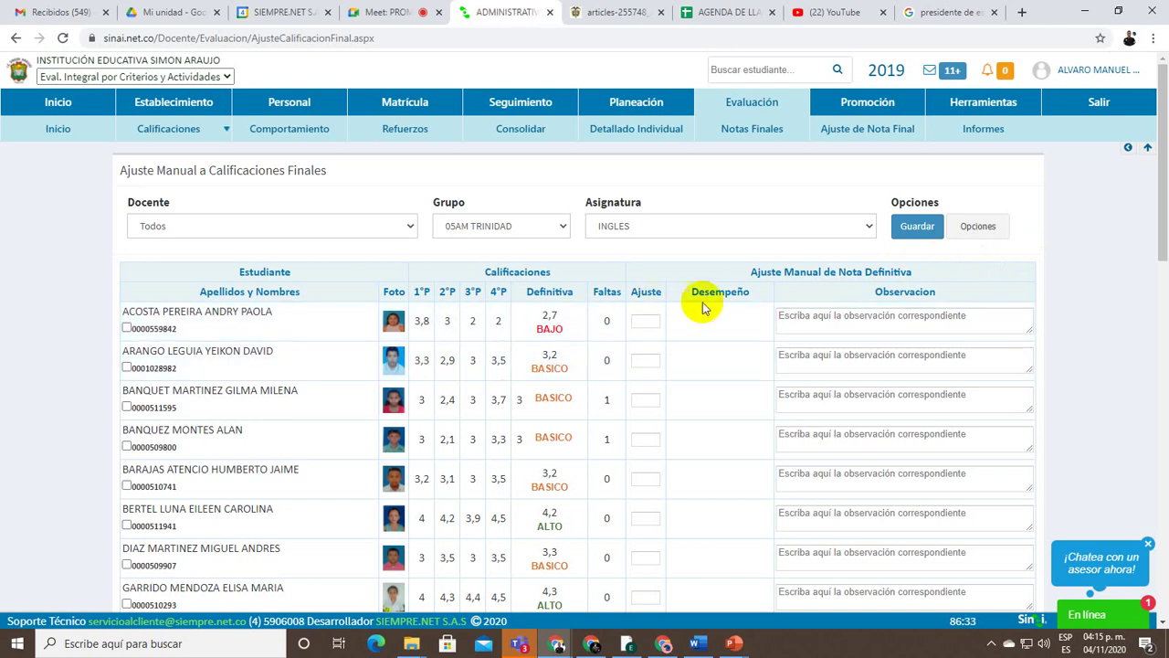
Enter a manual adjustment of 3 for the first student's final INGLES grade
left_click(643, 321)
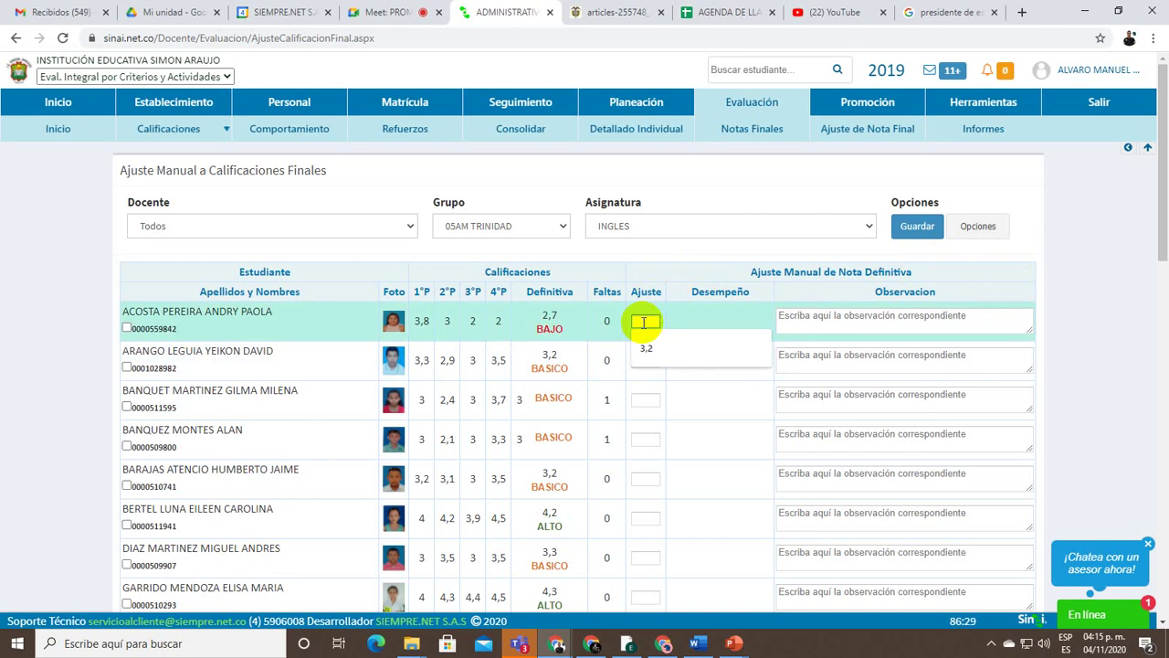
type("3")
left_click(709, 320)
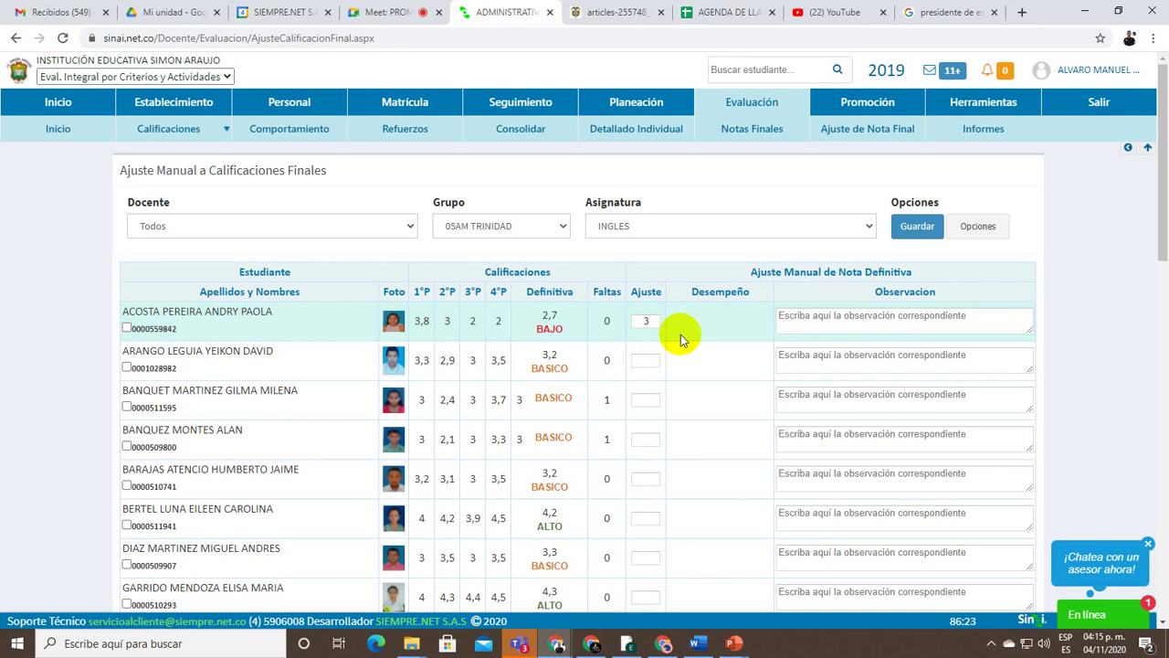
Show the first student's Observacion and Ajuste fields without changing them, and look over the adjustment table
left_click(853, 316)
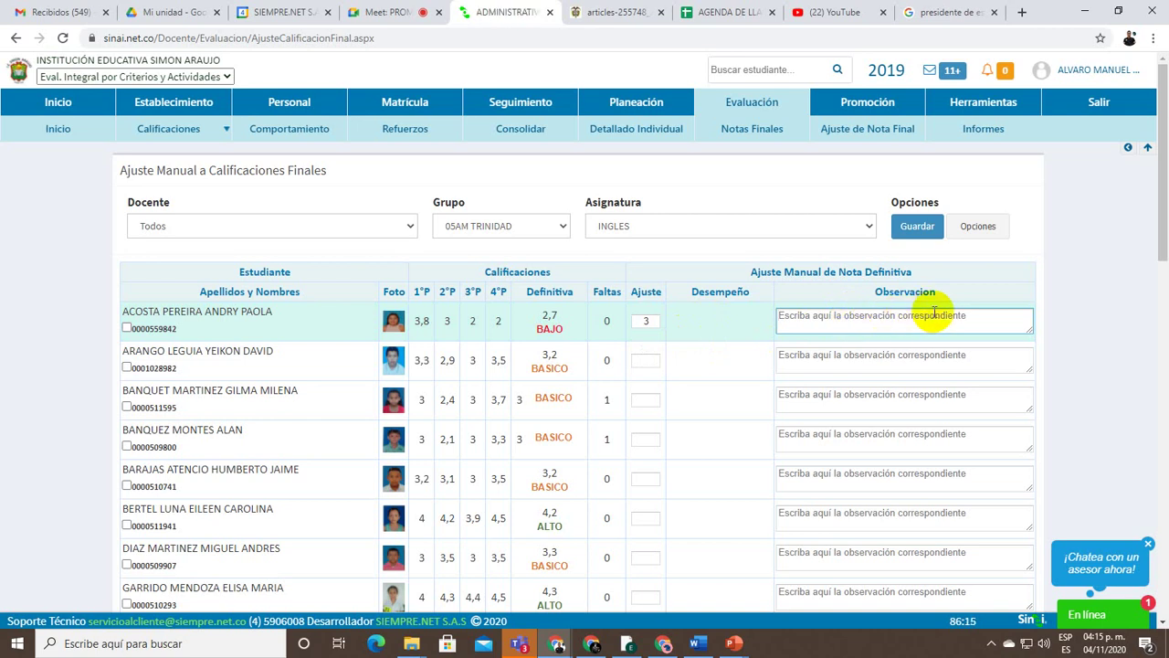
double_click(888, 290)
left_click(897, 321)
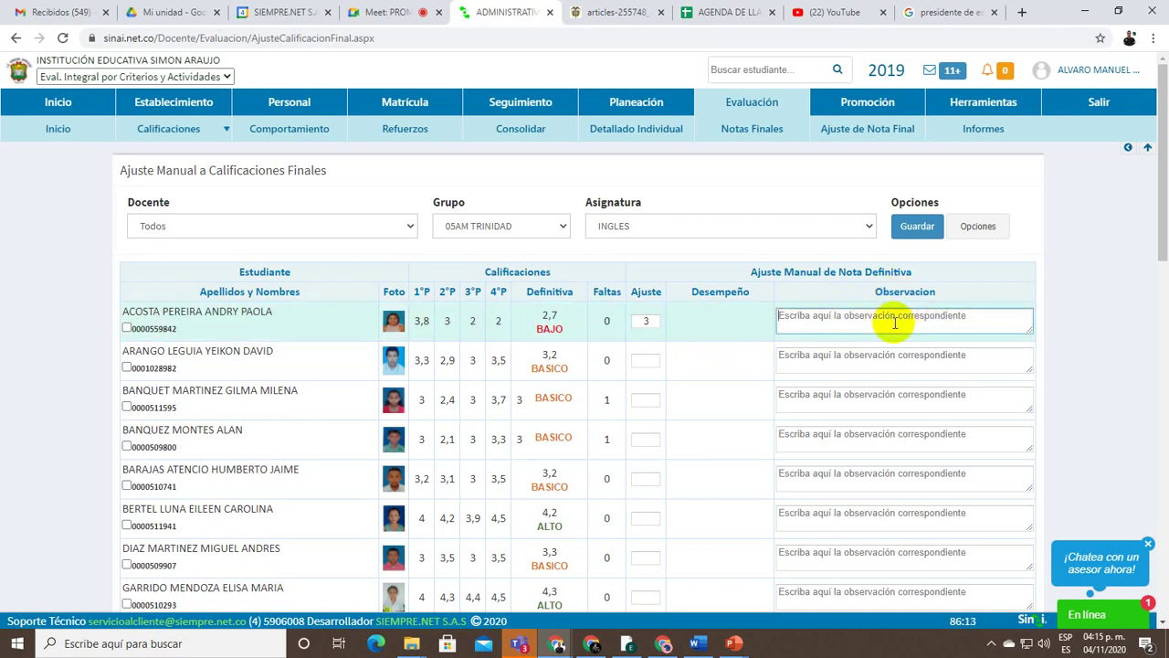
left_click(645, 317)
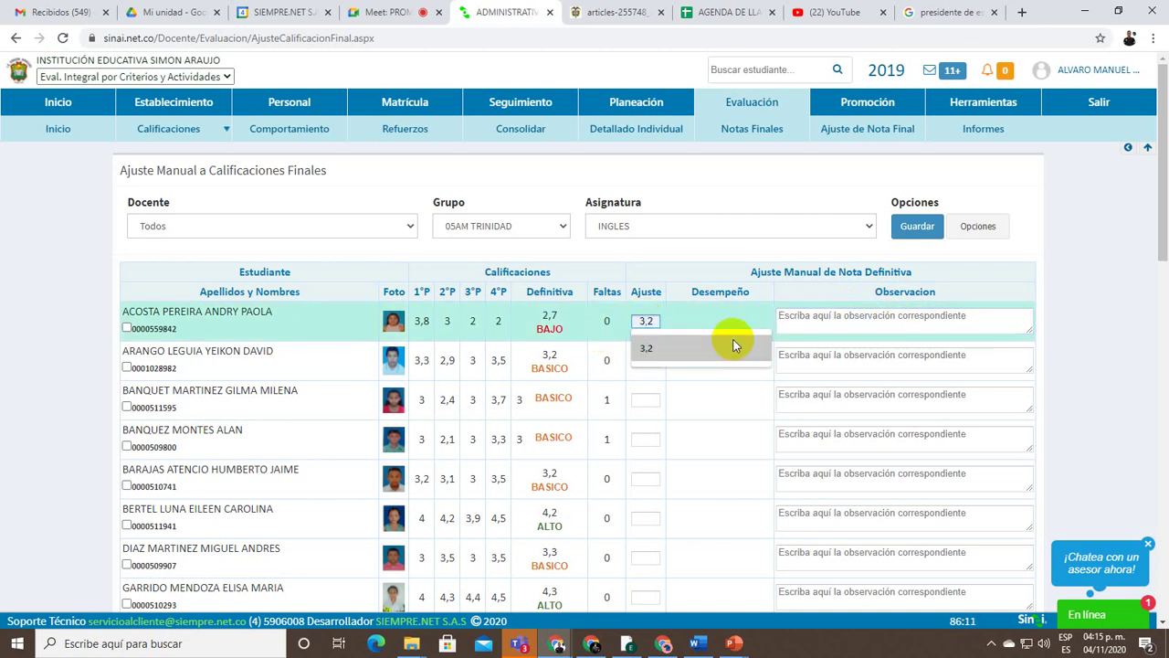
left_click(799, 322)
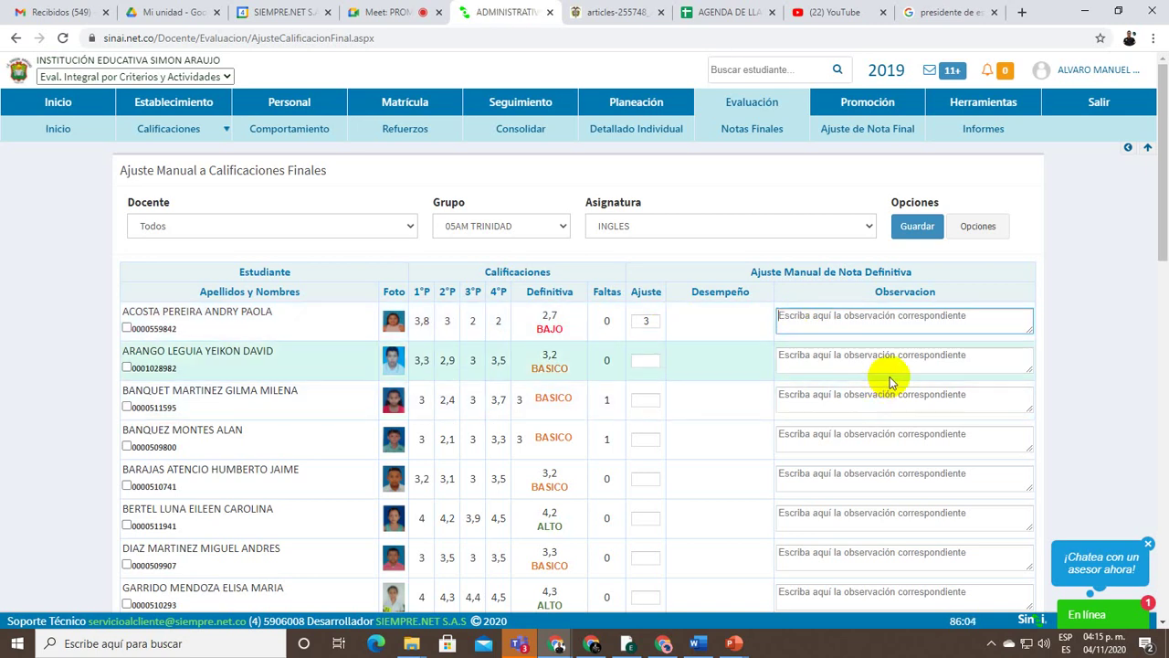
left_click(730, 334)
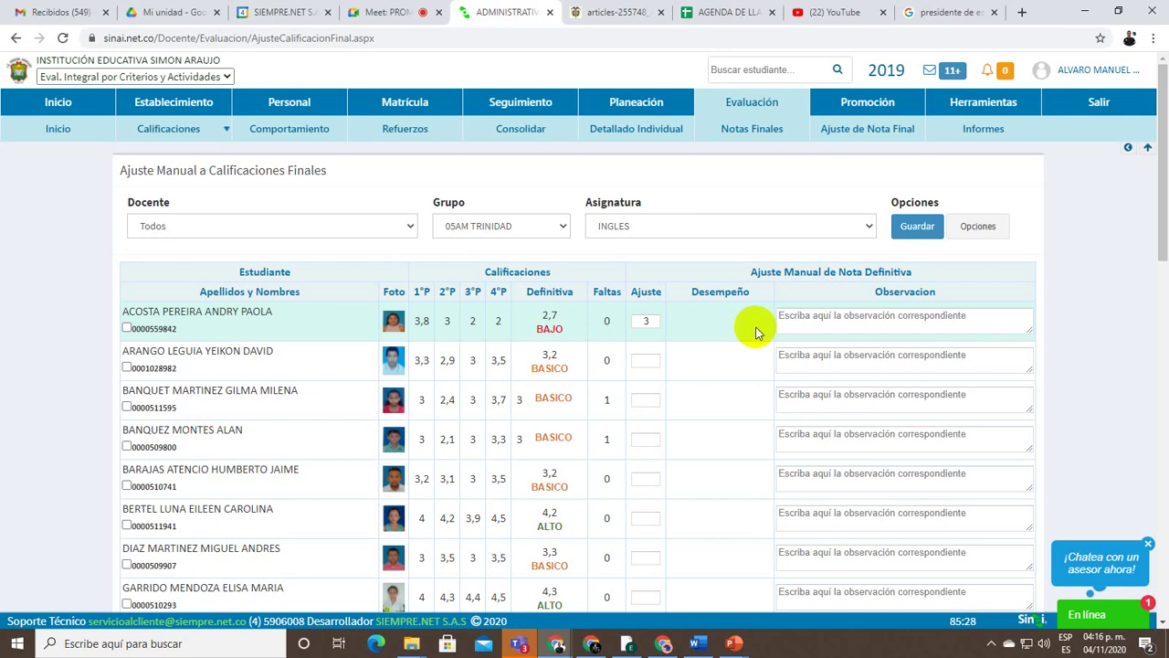
scroll(758, 331, "down", 3)
scroll(814, 329, "up", 3)
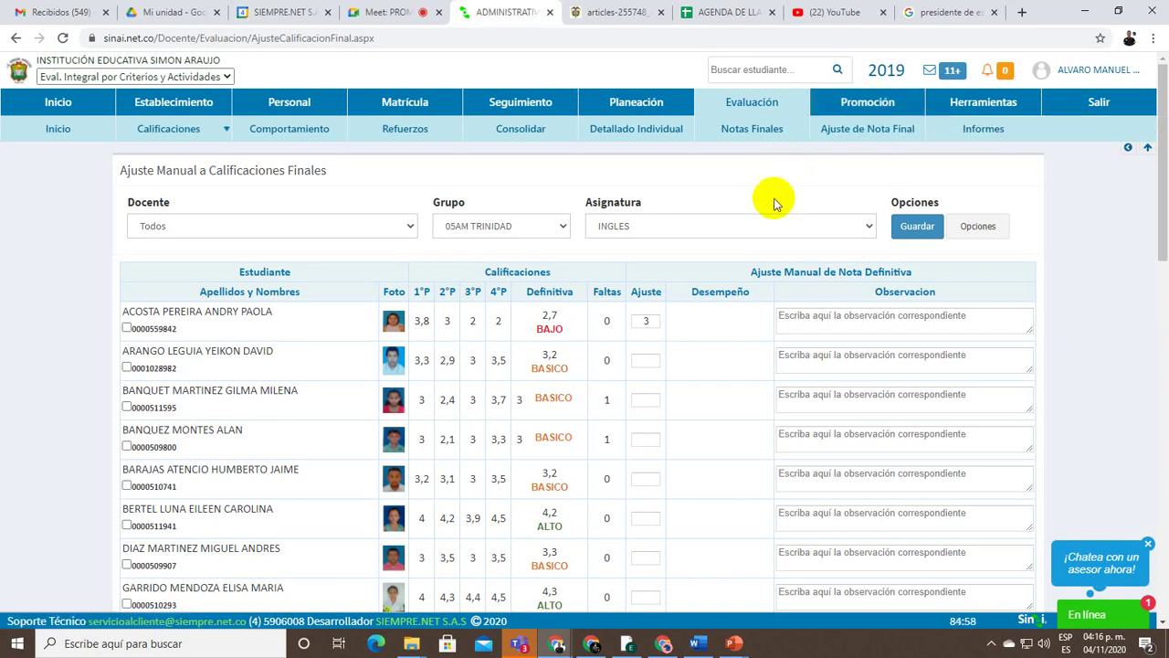
Open the establishment's calendar configuration and mark the path Establecimiento, Calendarios, Configuración with temporary red boxes and a downward arrow
left_click(169, 101)
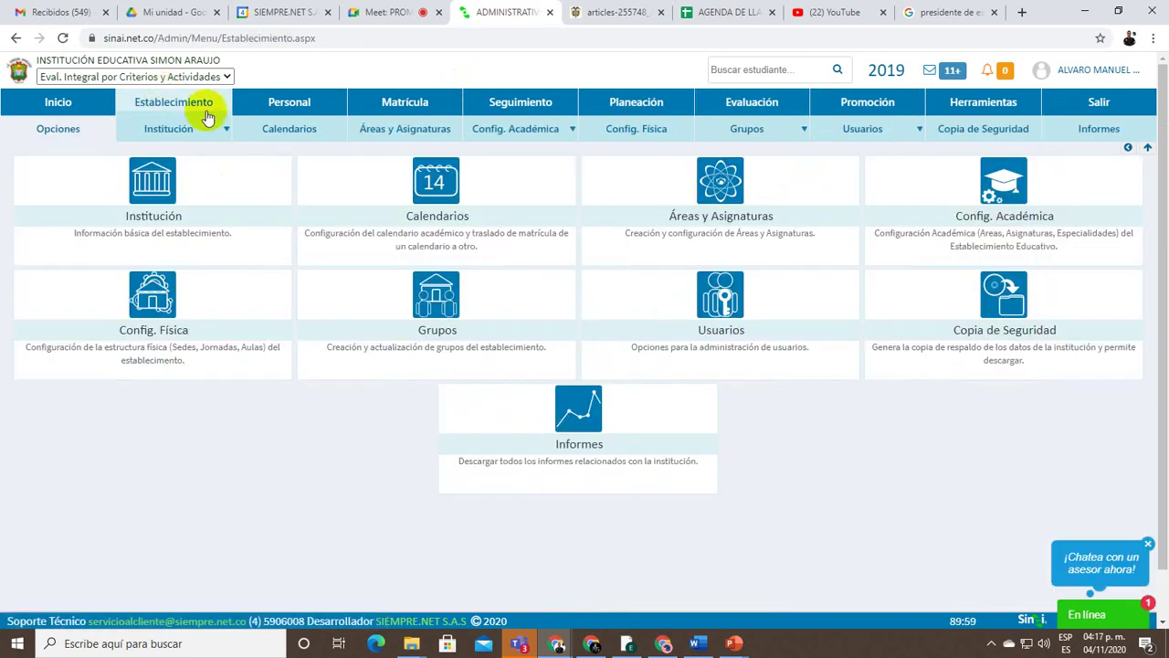
left_click(285, 132)
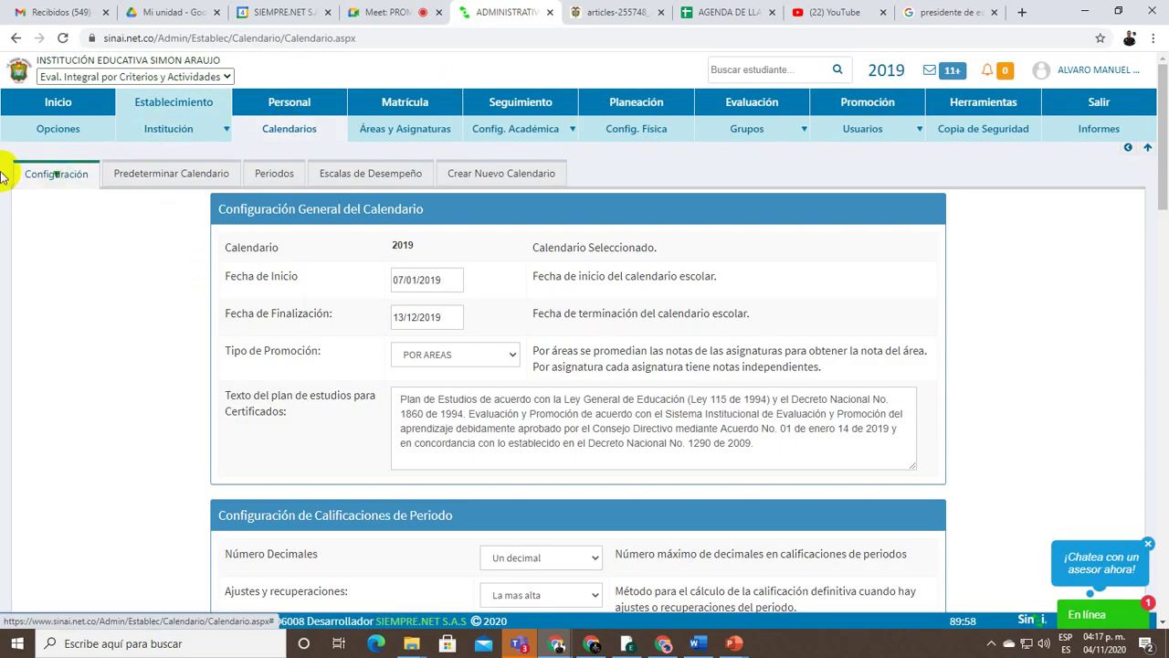
key("Print")
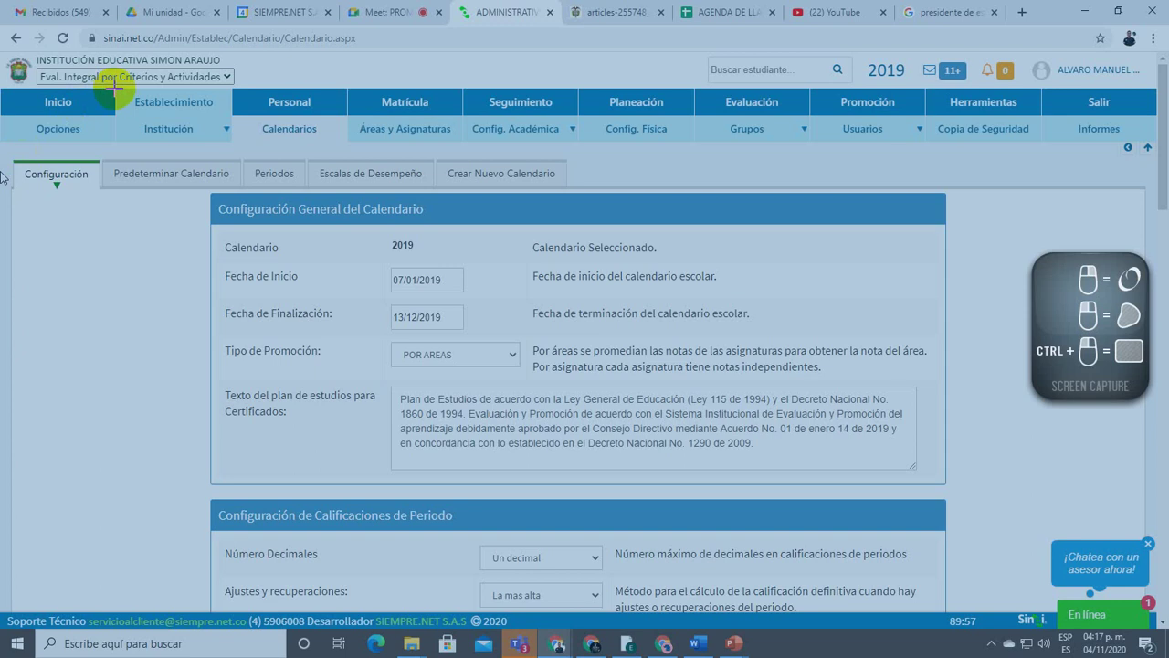
left_click_drag(114, 88, 346, 141)
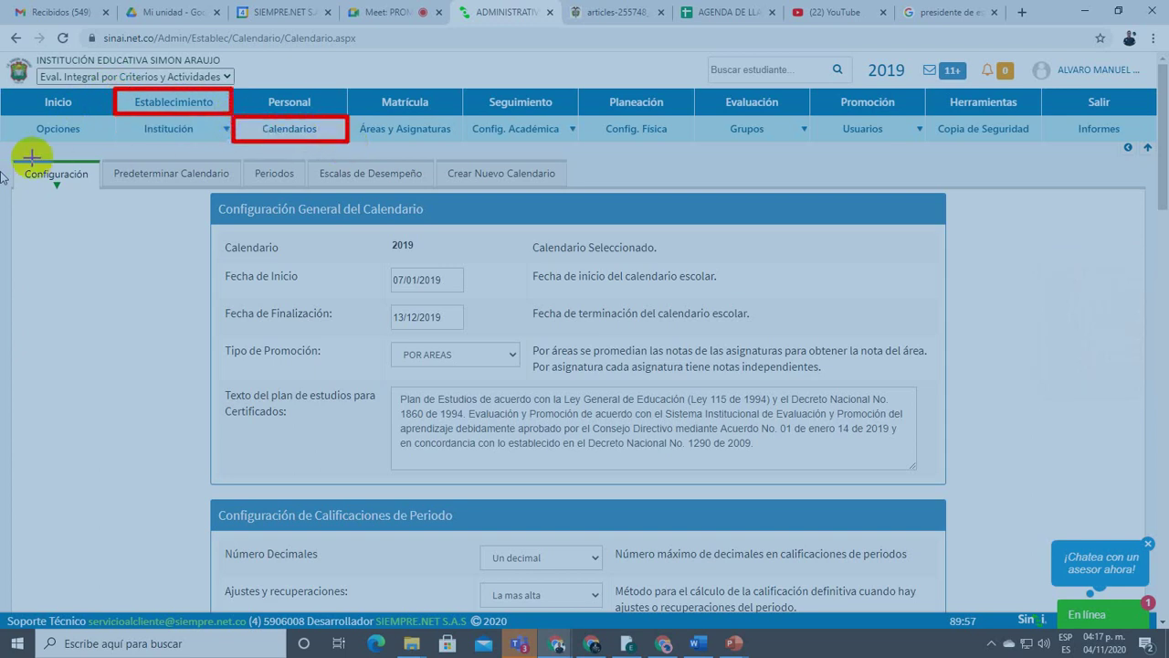
mouse_move(15, 160)
left_mouse_down()
mouse_move(18, 172)
mouse_move(95, 187)
left_mouse_up()
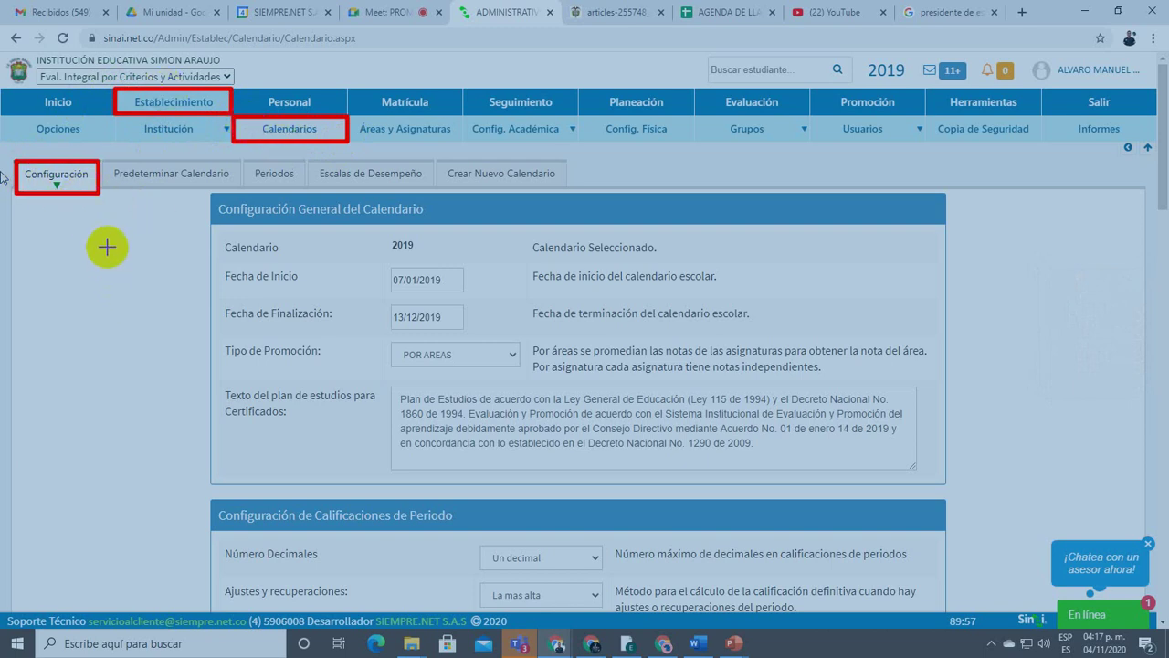
mouse_move(108, 224)
left_mouse_down()
mouse_move(92, 585)
mouse_move(113, 564)
mouse_move(86, 543)
mouse_move(84, 571)
mouse_move(83, 557)
left_mouse_up()
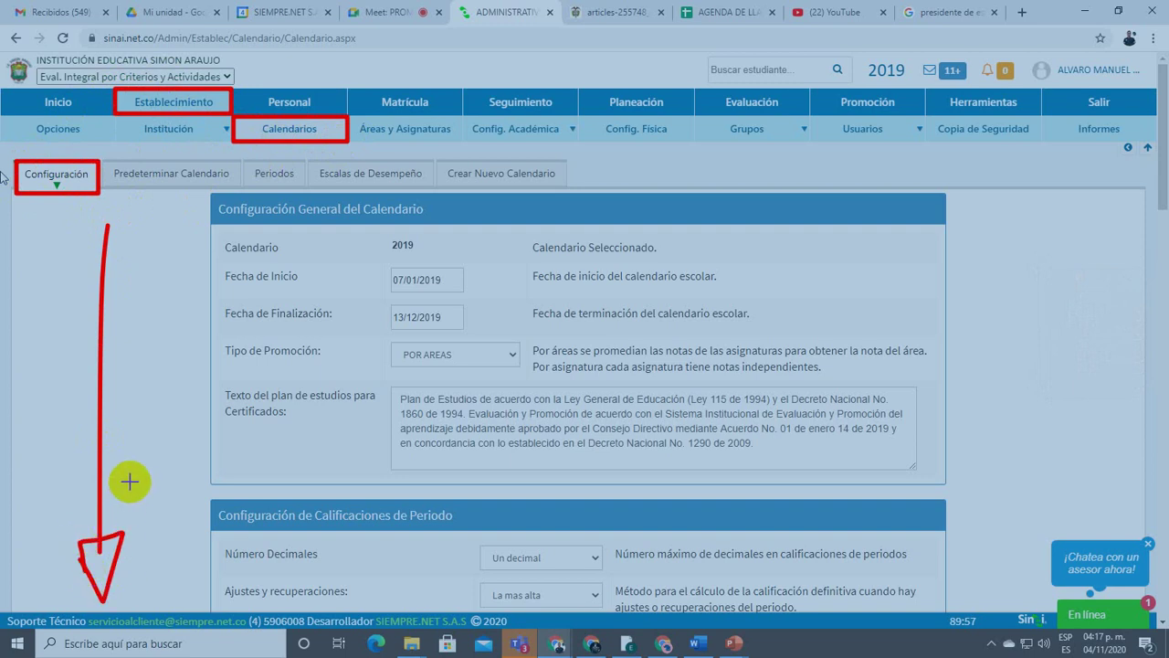
key("Escape")
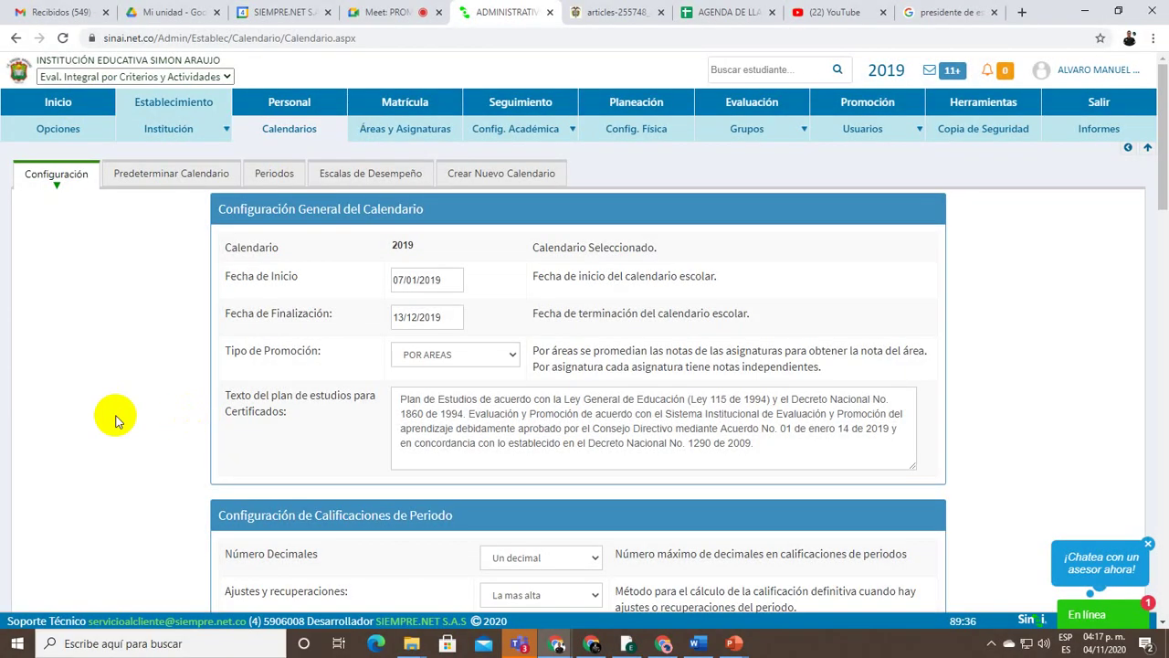
Mark the Restricciones de Actualización de Datos heading and the Ajuste de Calificación Definitiva row, including its activation box and date fields, with temporary red annotations
scroll(116, 421, "down", 2)
scroll(116, 420, "down", 9)
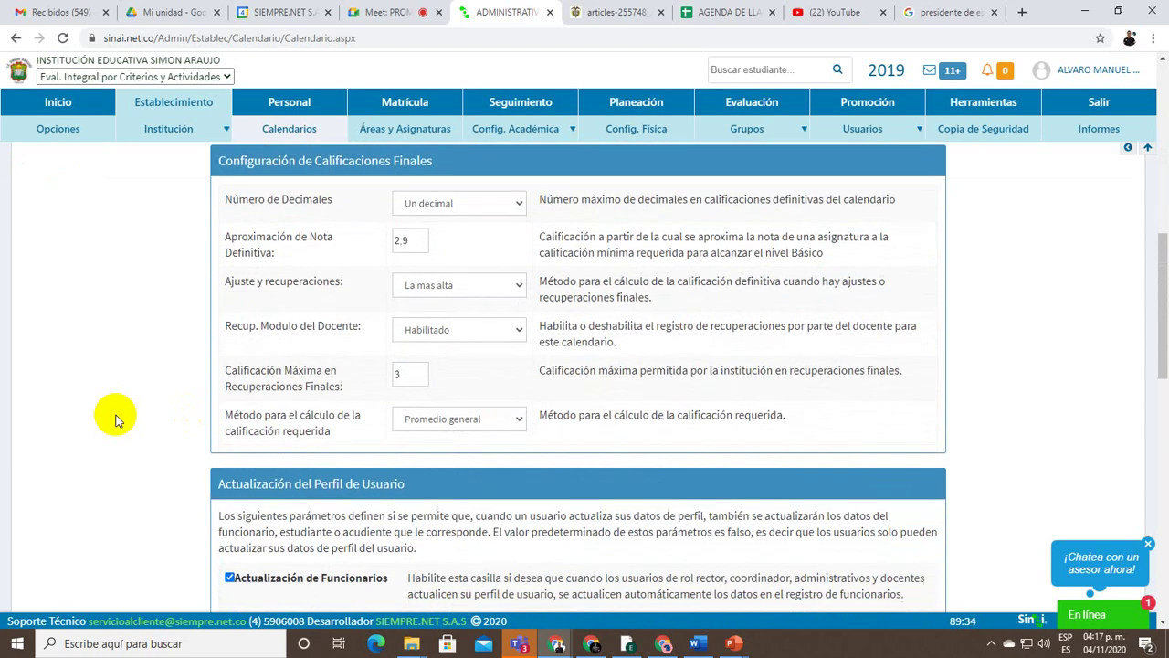
scroll(116, 420, "down", 5)
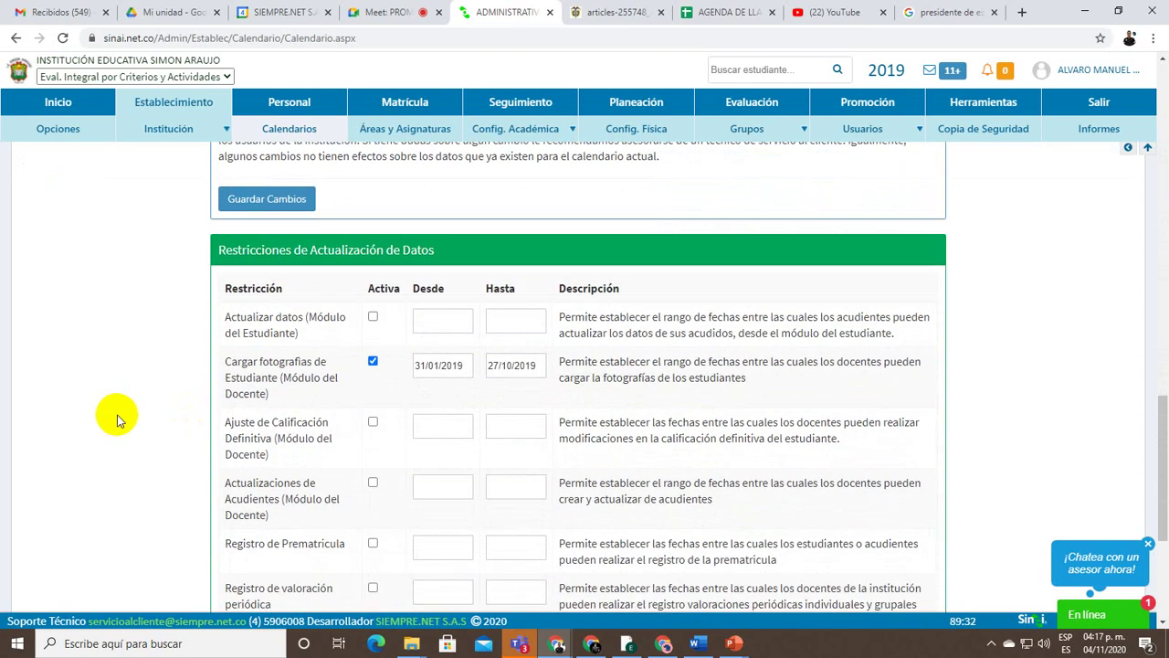
key("ctrl+2")
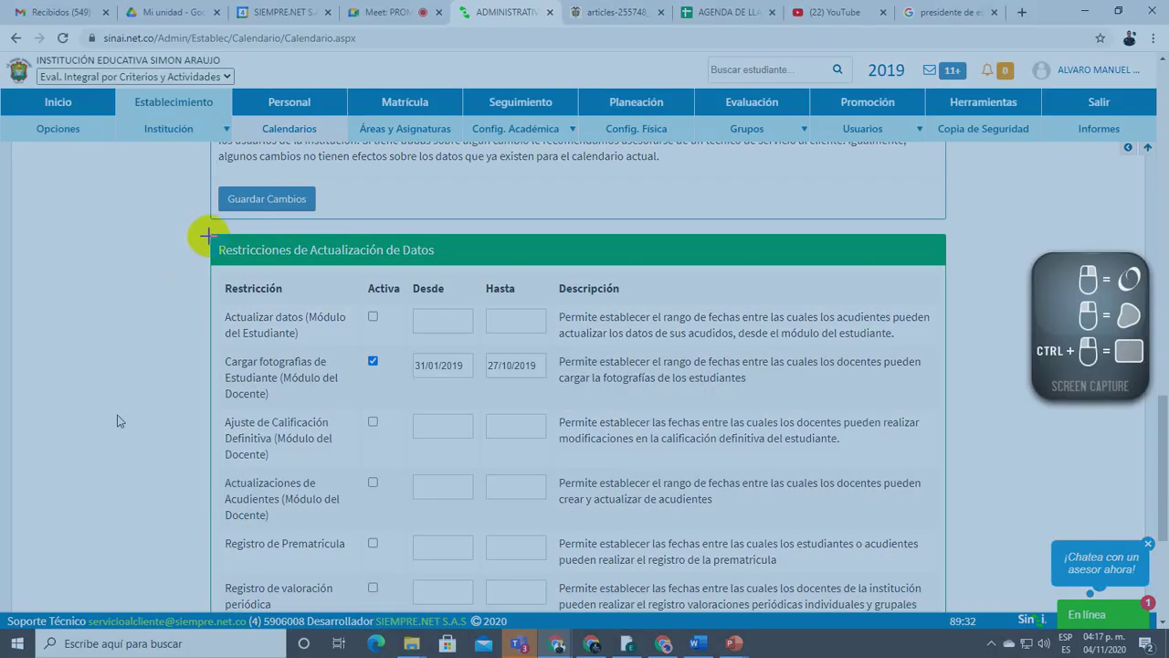
mouse_move(208, 234)
left_mouse_down()
mouse_move(360, 265)
mouse_move(439, 264)
left_mouse_up()
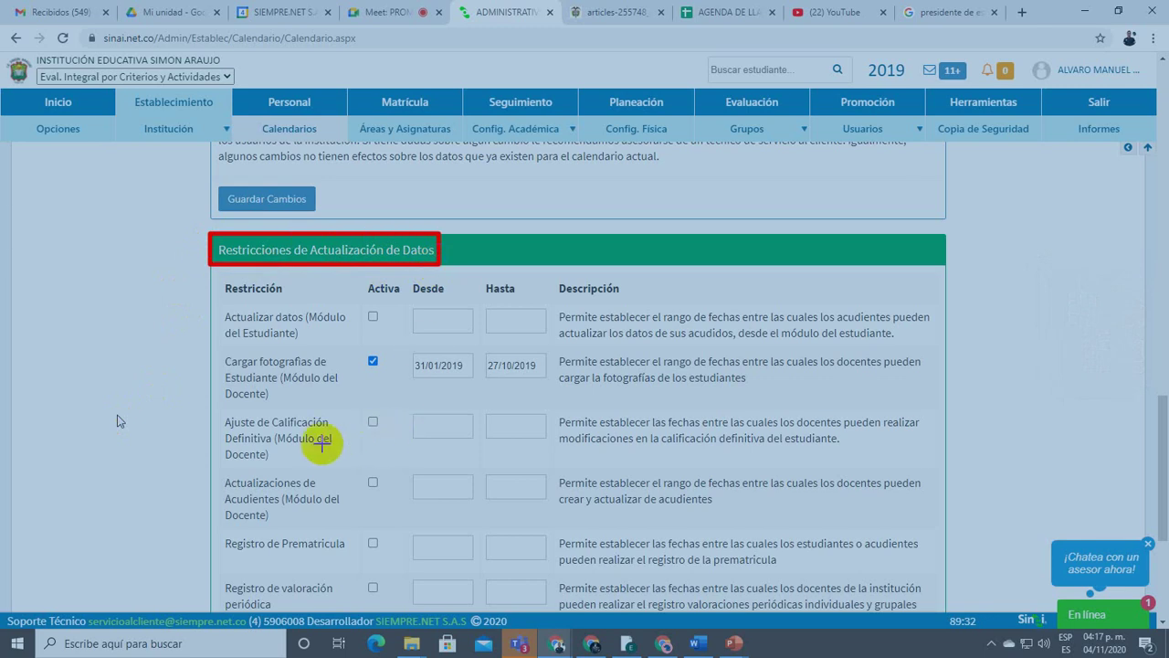
mouse_move(203, 402)
left_mouse_down()
mouse_move(444, 459)
mouse_move(674, 491)
mouse_move(971, 462)
mouse_move(942, 461)
left_mouse_up()
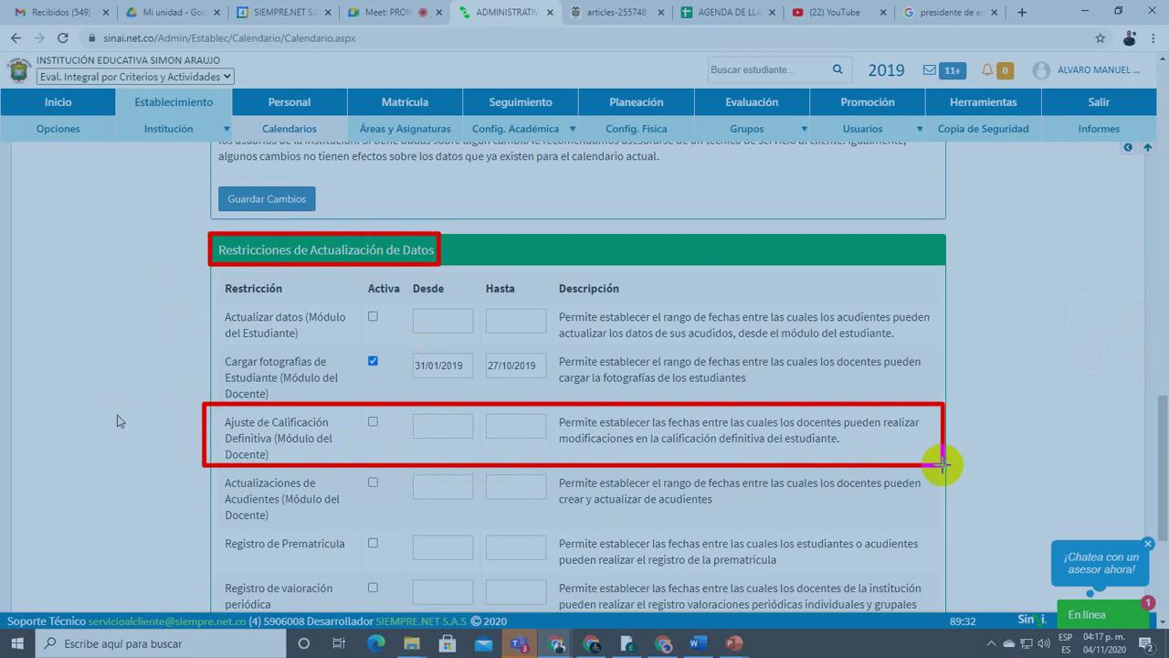
left_click(373, 421)
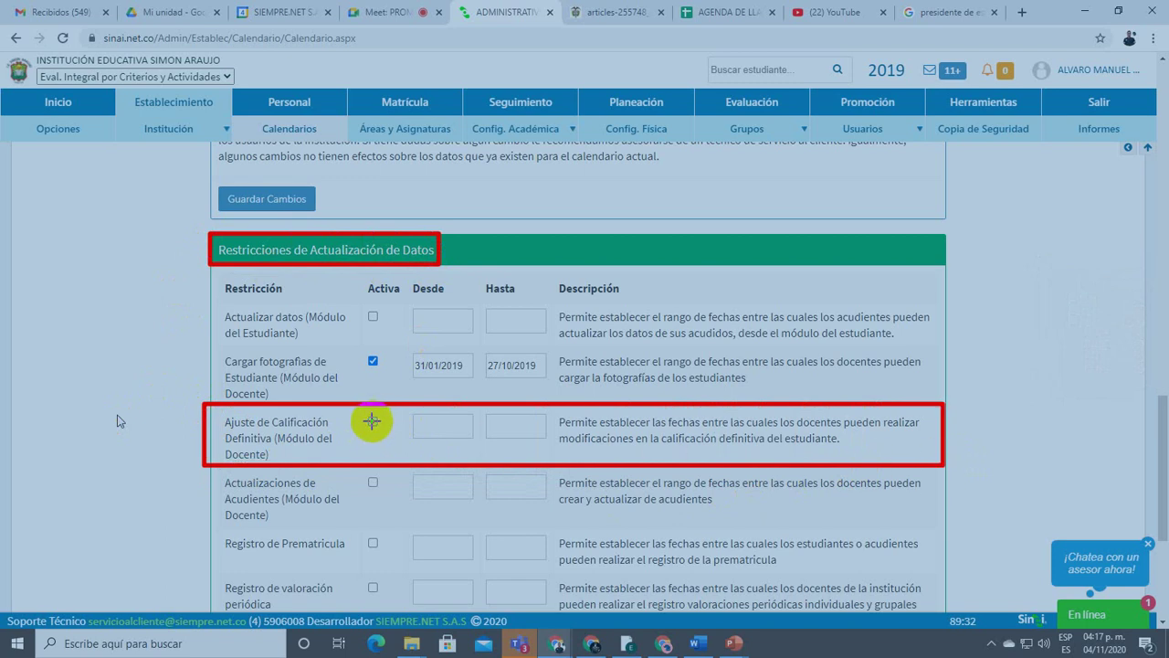
left_click_drag(419, 433, 548, 432)
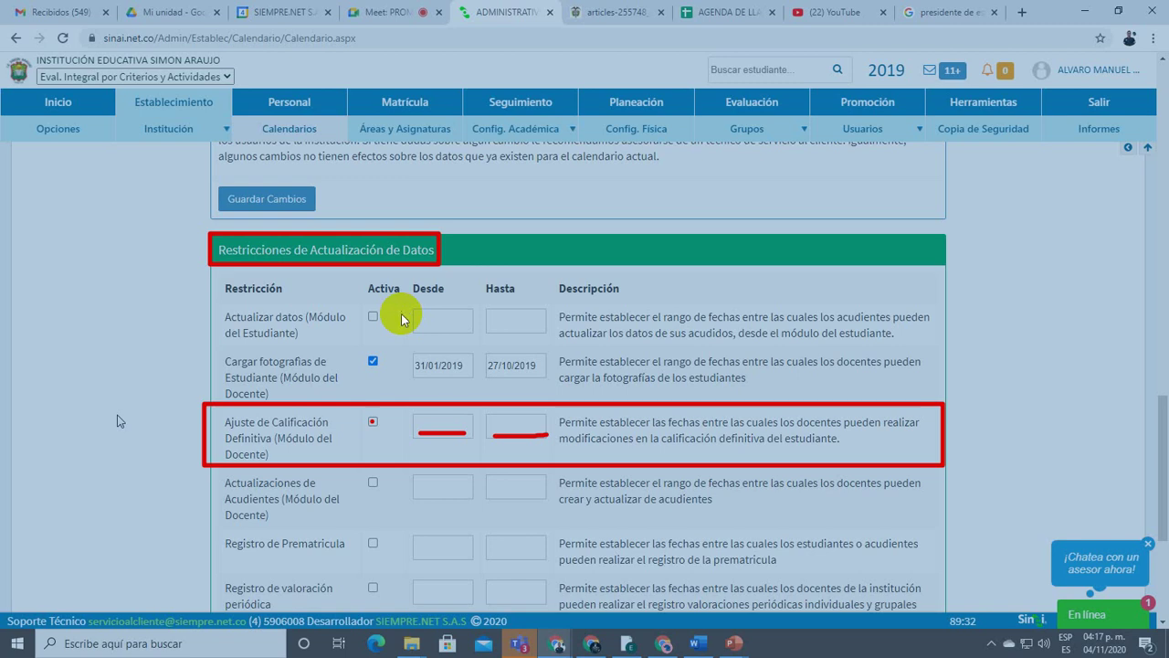
key("Escape")
Switch to the Google Meet call and check on the participants for questions
left_click(393, 11)
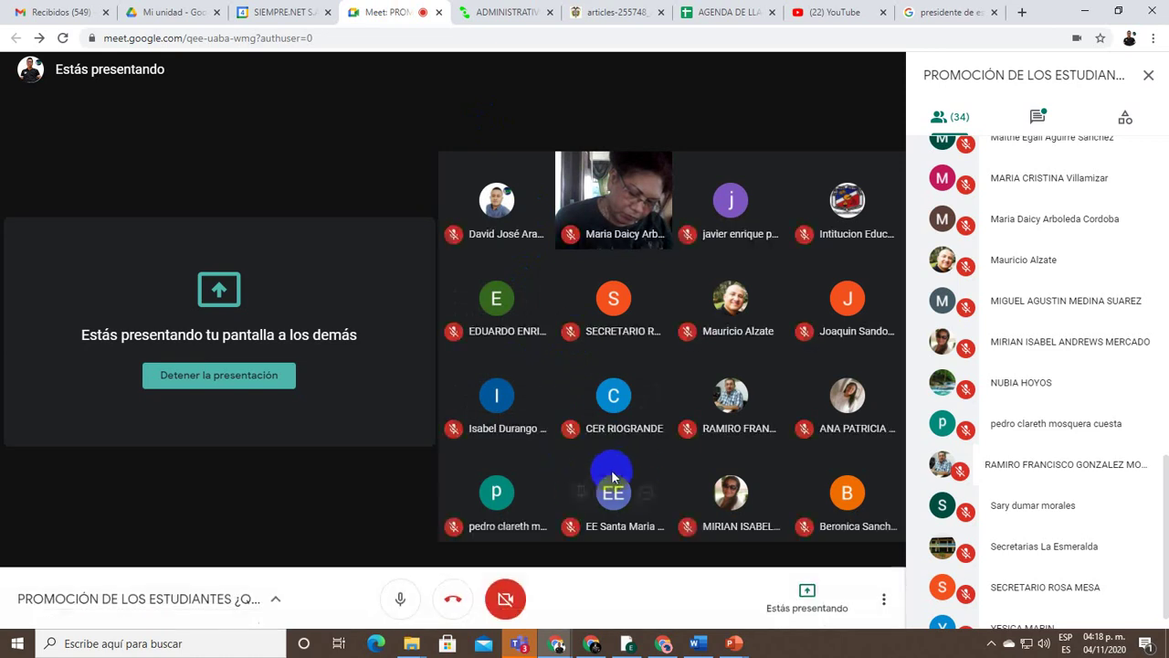
mouse_move(640, 467)
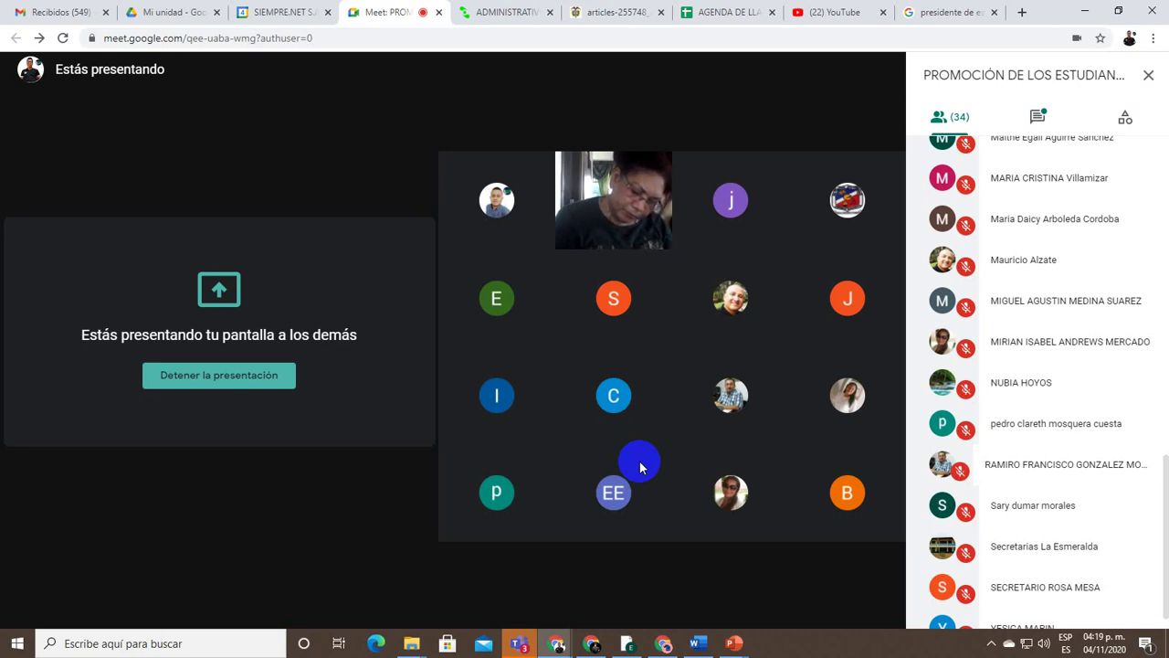
mouse_move(665, 368)
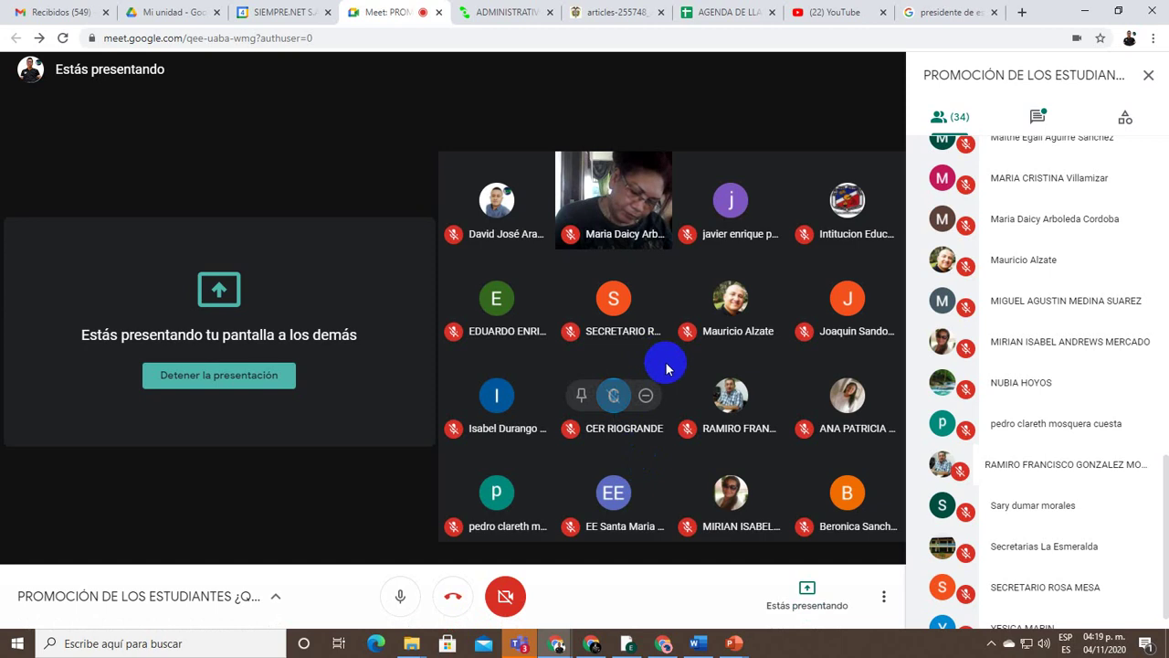
mouse_move(793, 290)
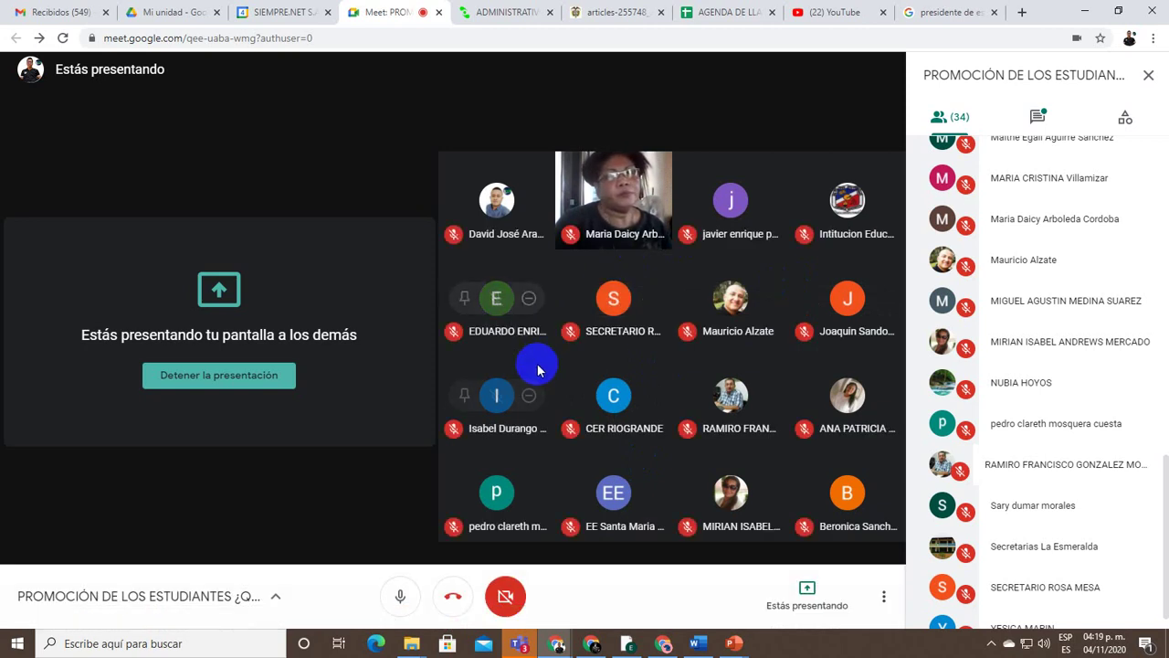
mouse_move(538, 370)
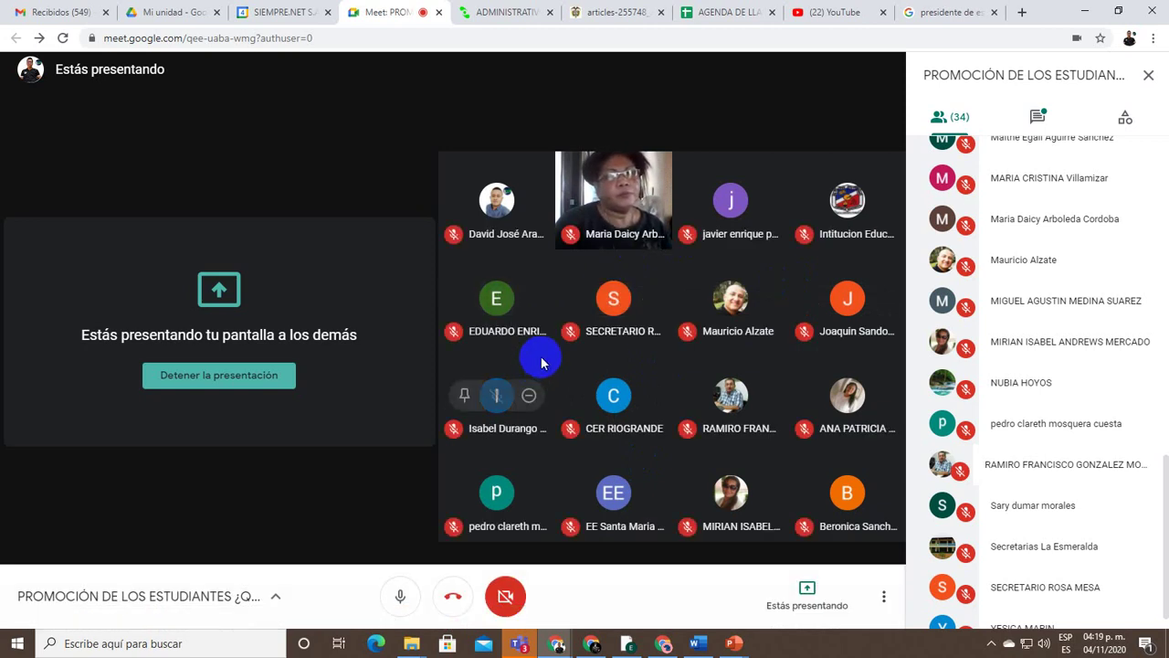
Return to the SINAI administrative module and look through the news and webinar announcements on its home page
left_click(466, 8)
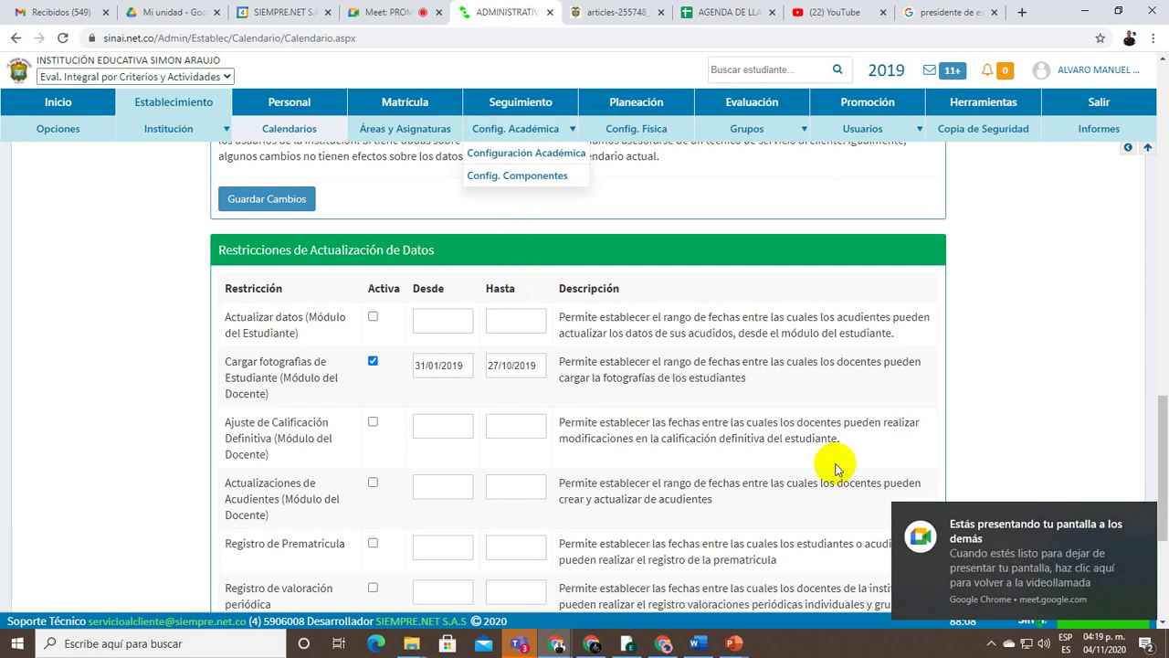
left_click(1141, 514)
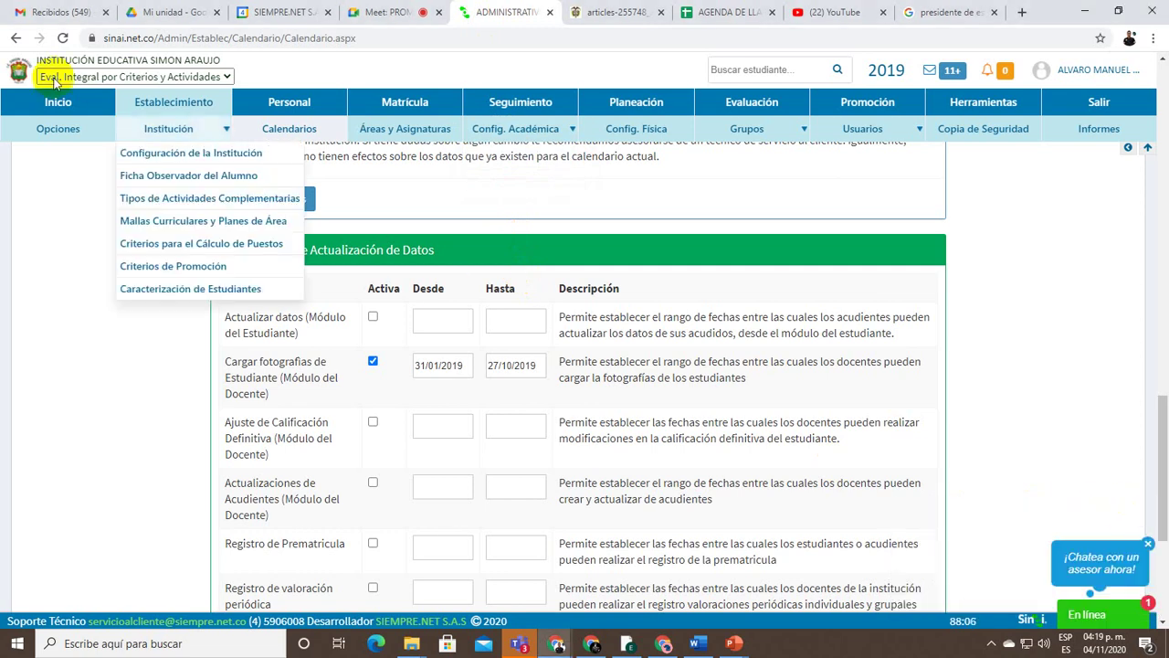
left_click(52, 105)
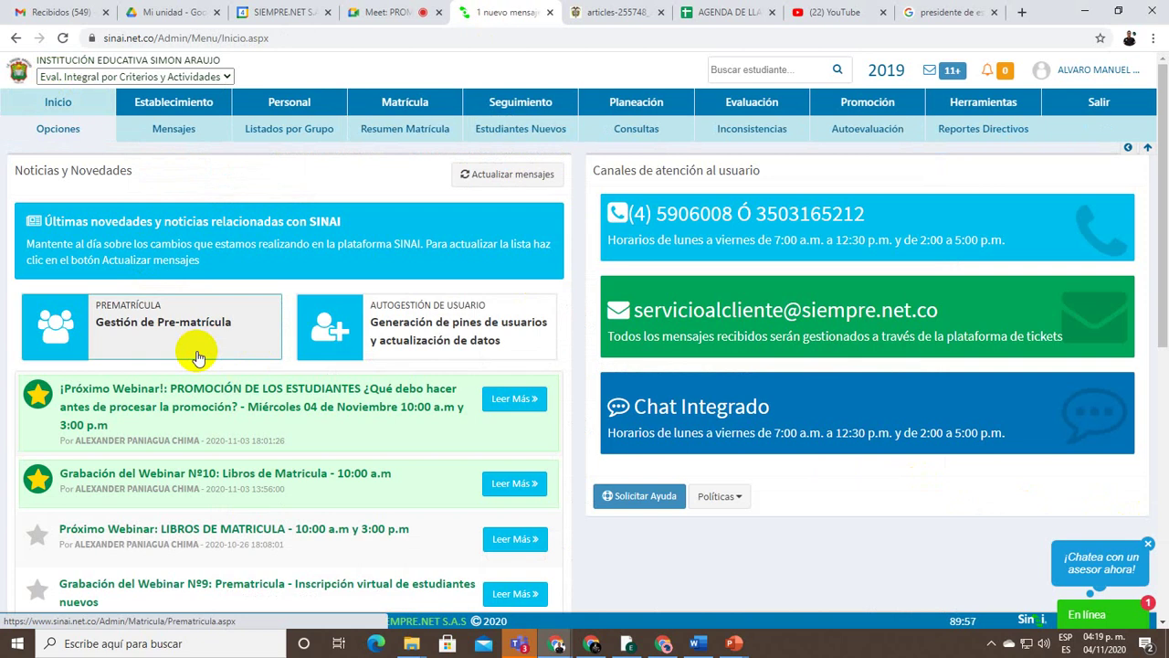
scroll(187, 365, "down", 2)
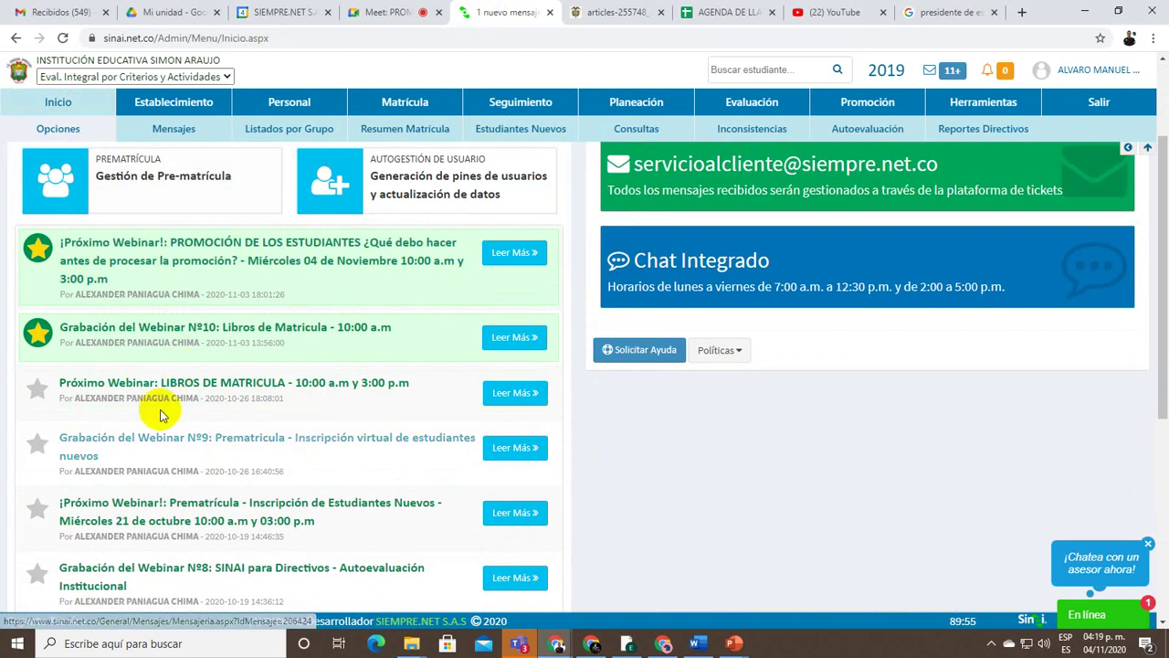
scroll(138, 429, "down", 2)
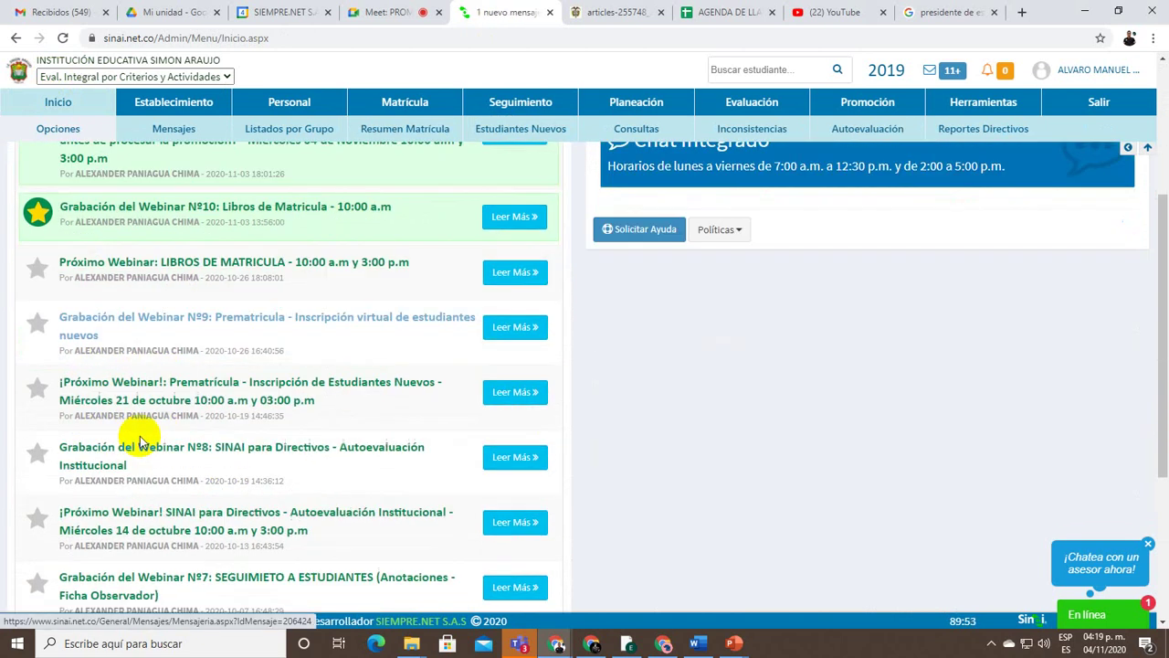
scroll(139, 440, "up", 3)
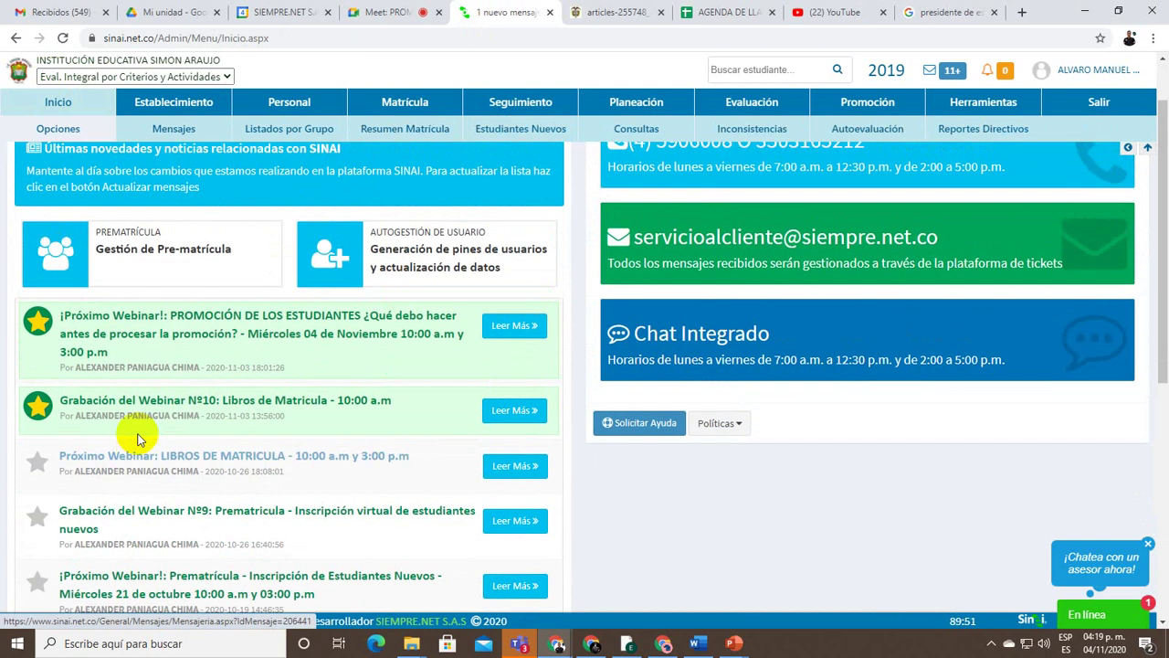
scroll(139, 441, "up", 1)
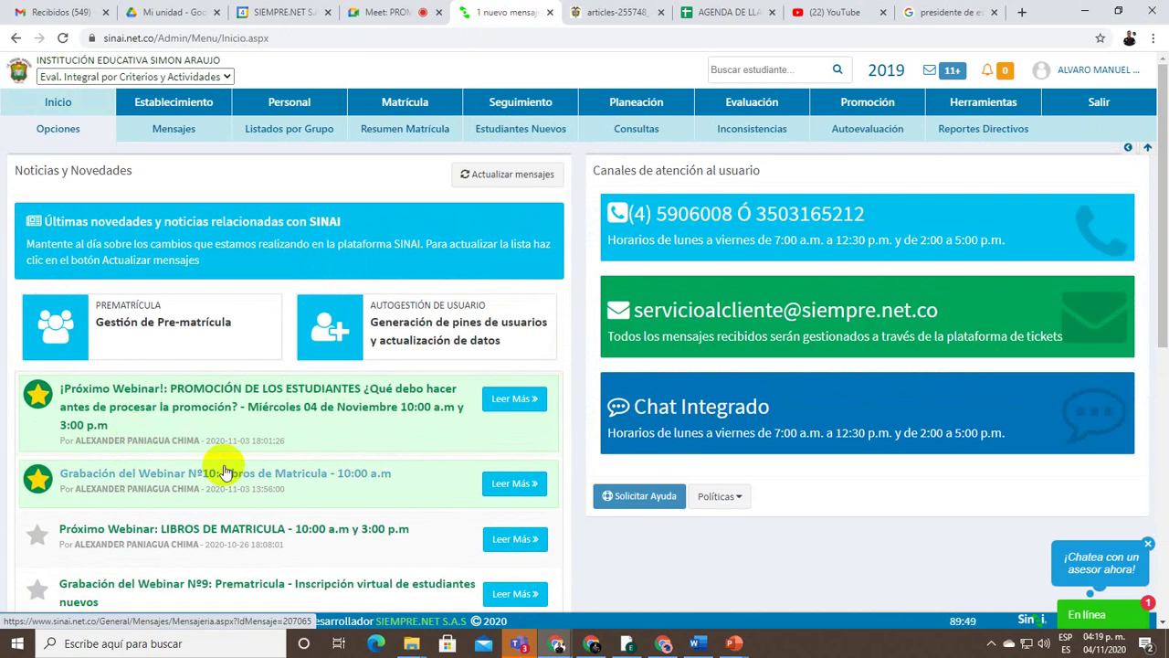
Show the presentation slide with the six steps before processing the promotion, and return to SINAI
key("alt+Tab")
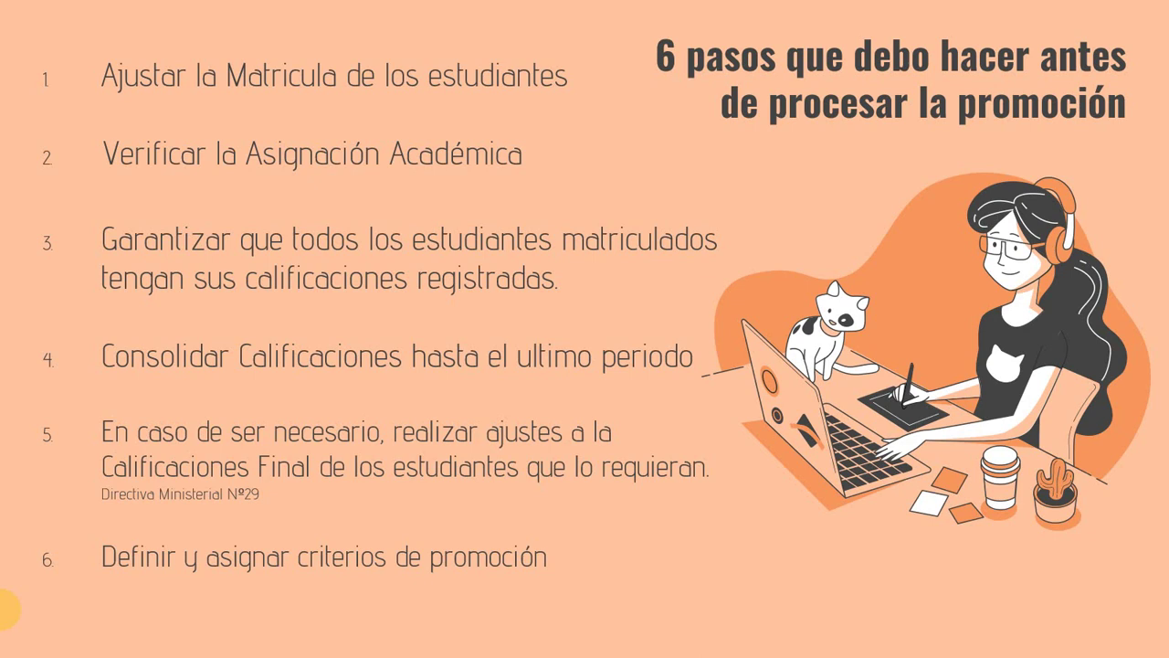
key("alt+Tab")
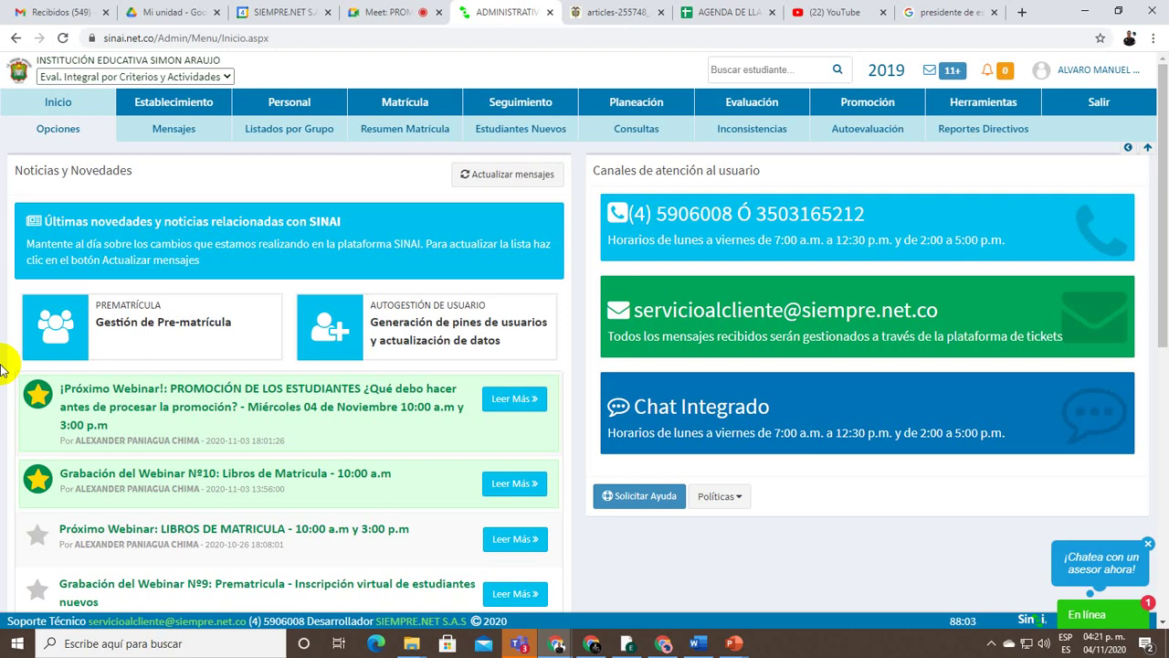
In the other Chrome window, close the WhatsApp tab and go back from the teacher's grade sheet to the superuser home page
left_click(863, 105)
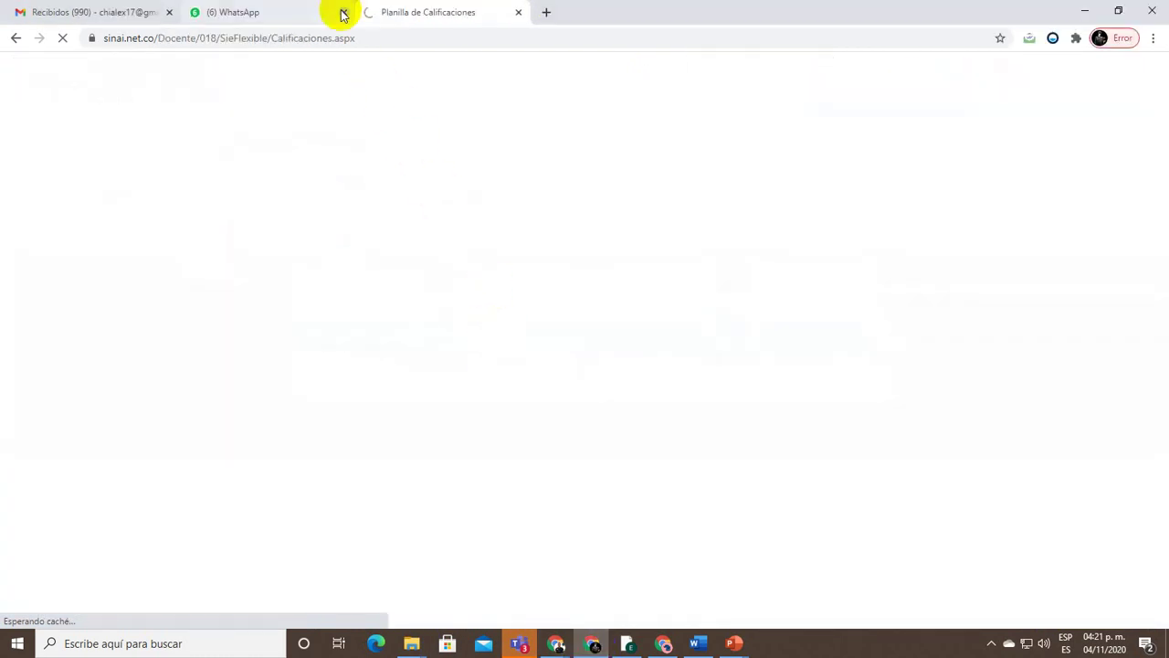
left_click(343, 13)
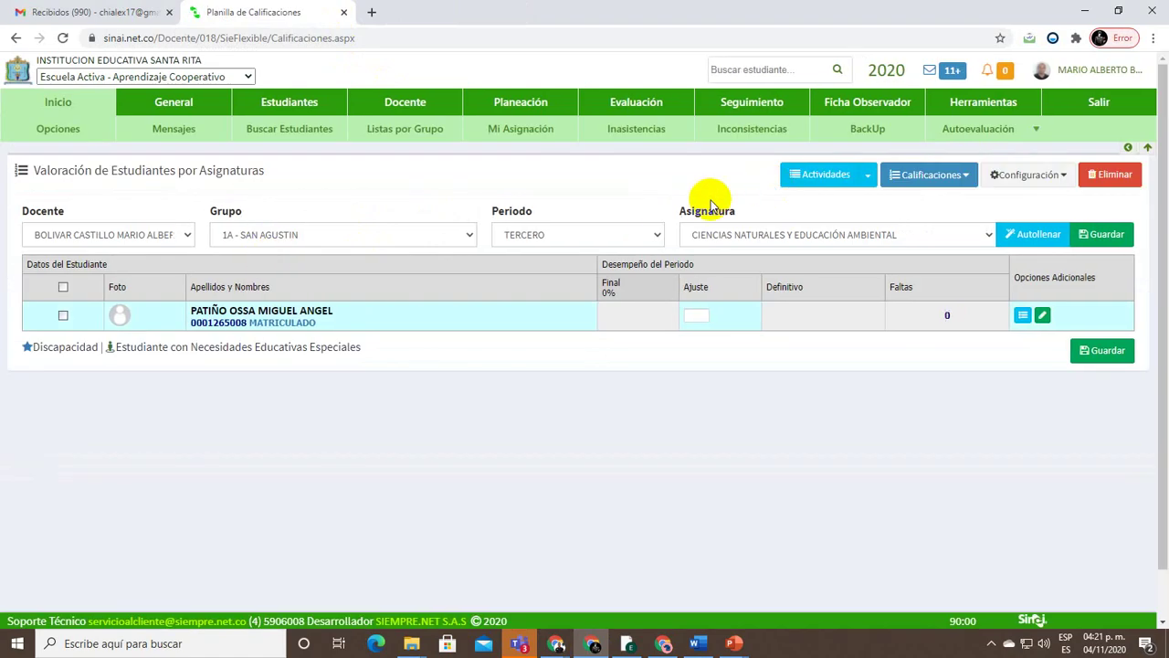
left_click(1129, 149)
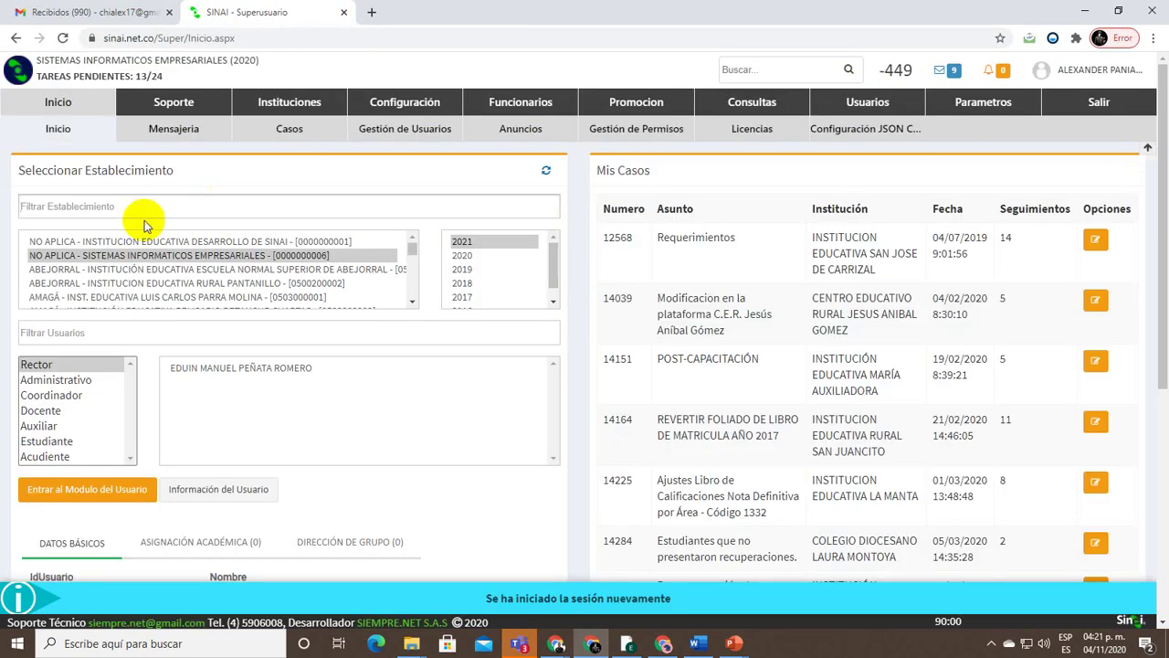
Enter the rector's module for the 2020 calendar, choosing SISTEMAS INFORMATICOS EMPRESARIALES as the institution
left_click(462, 256)
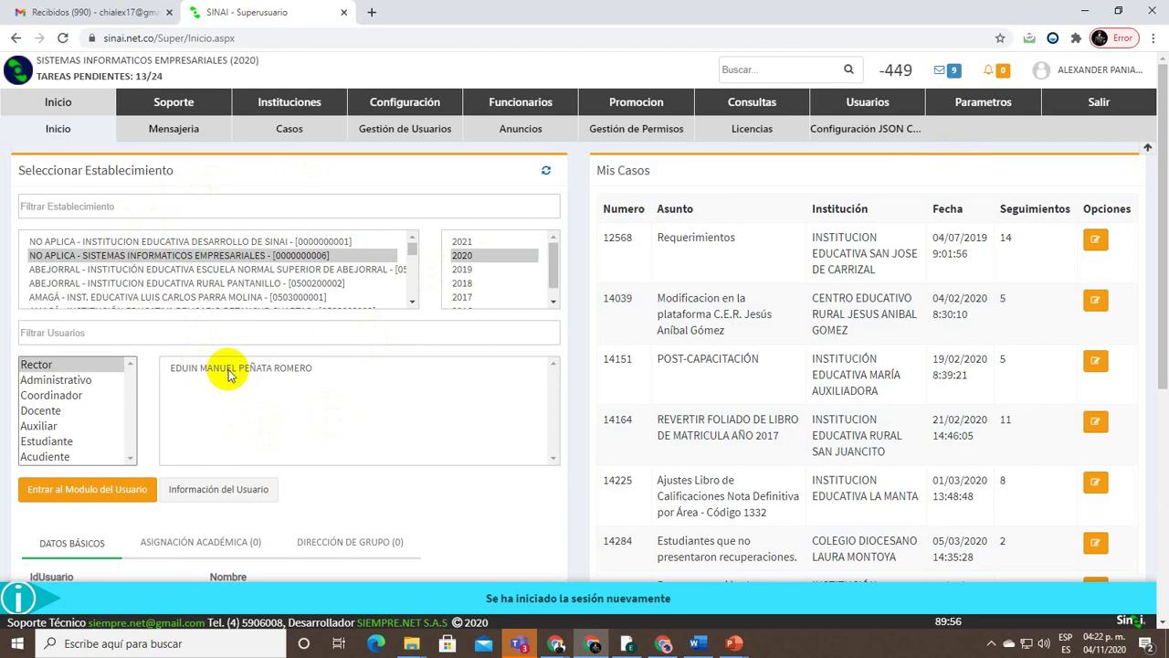
left_click(235, 375)
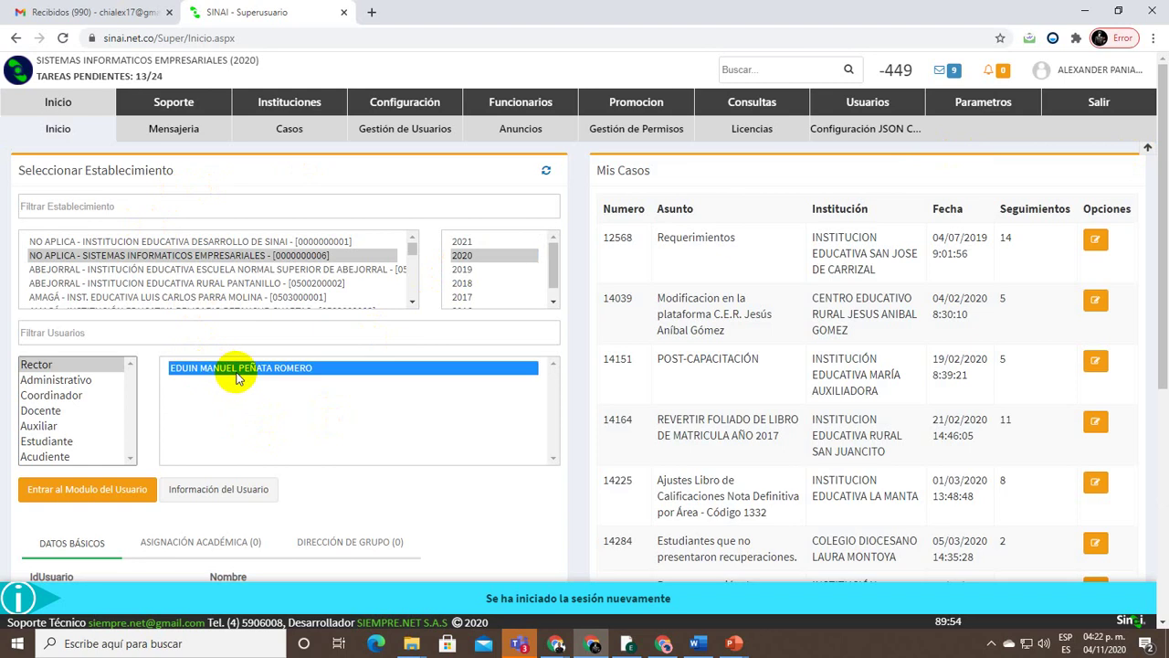
left_click(129, 494)
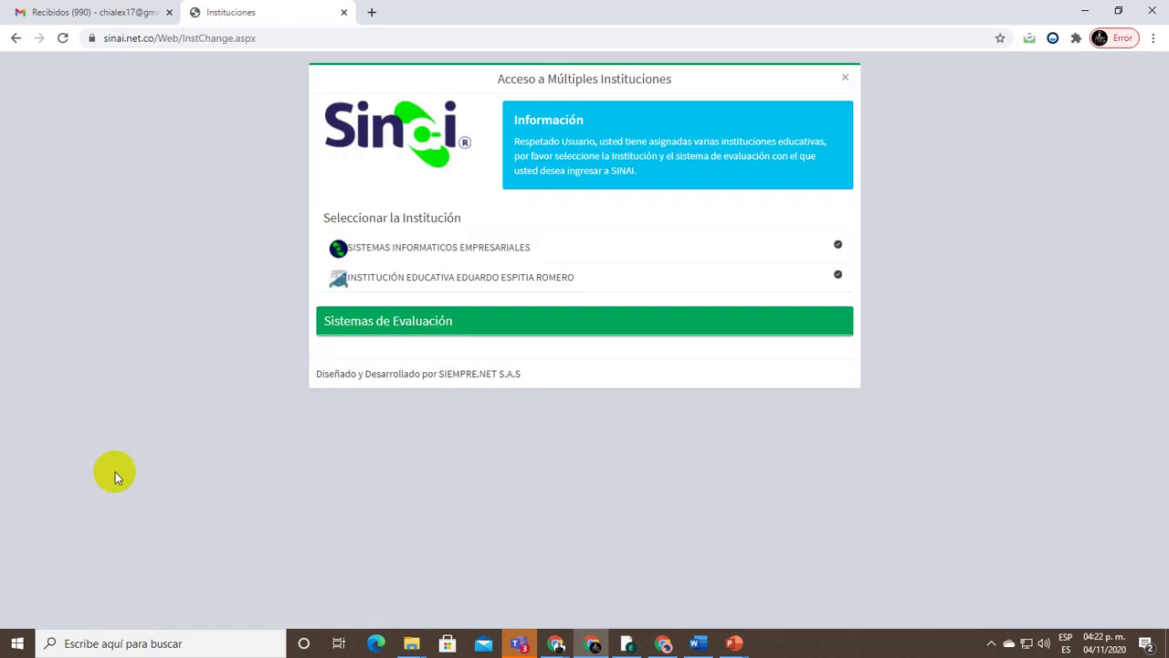
left_click(486, 260)
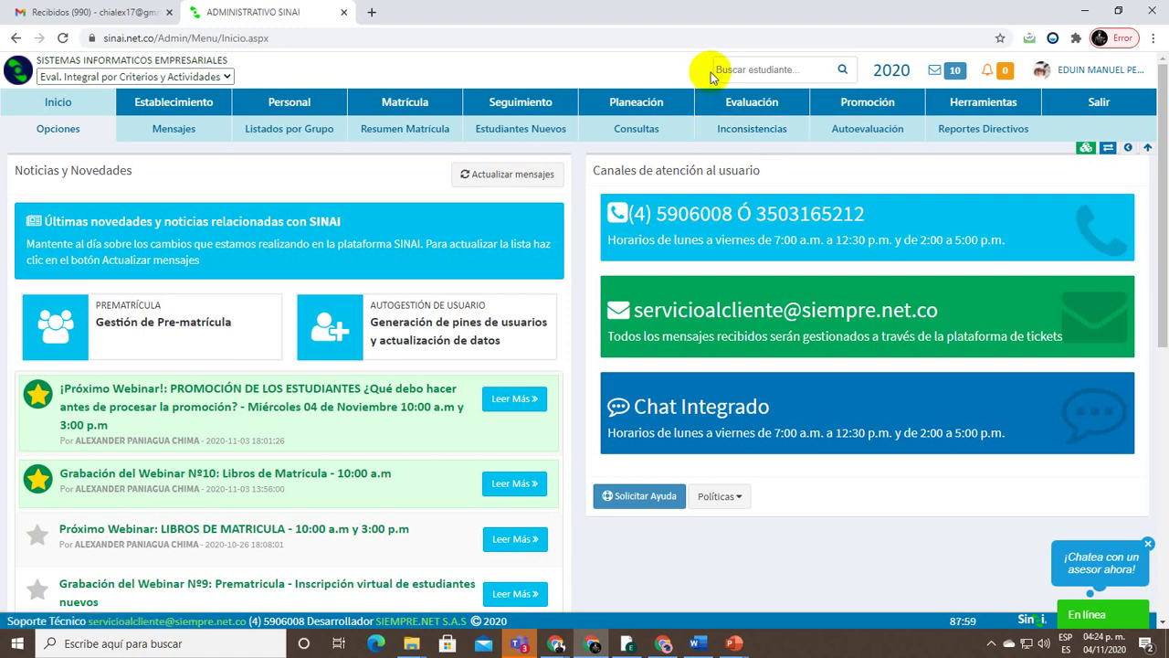
Bring up the slide listing the six pre-promotion steps once more and return to the 2020 SINAI window
key("alt+Tab")
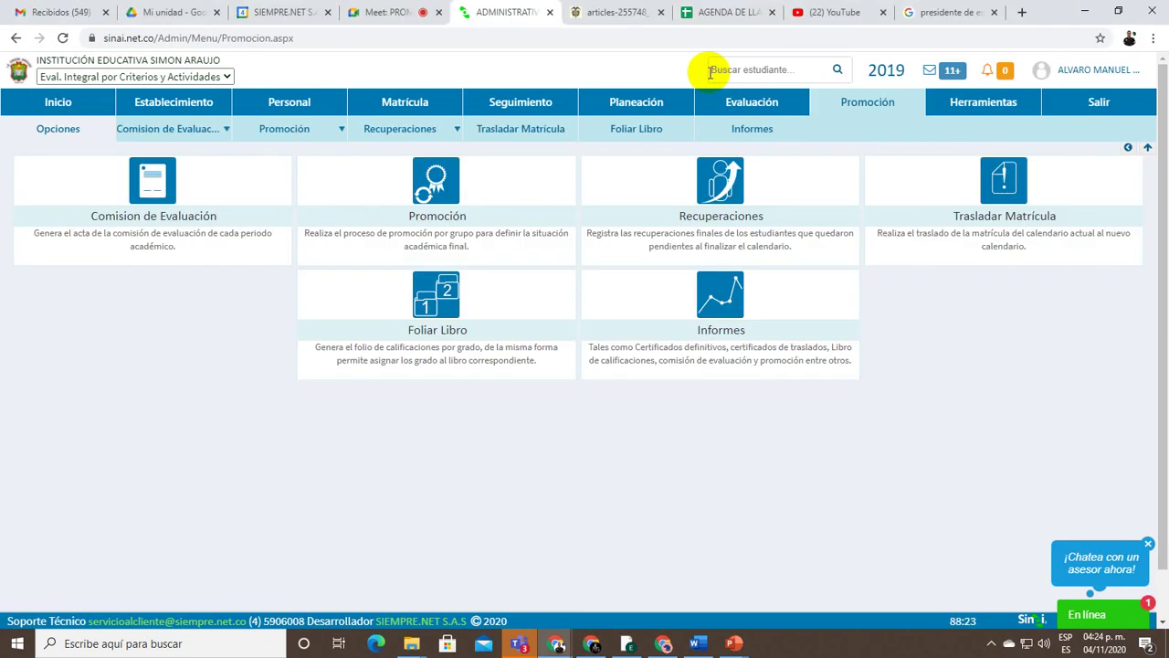
key("alt+Tab")
key("alt+Tab")
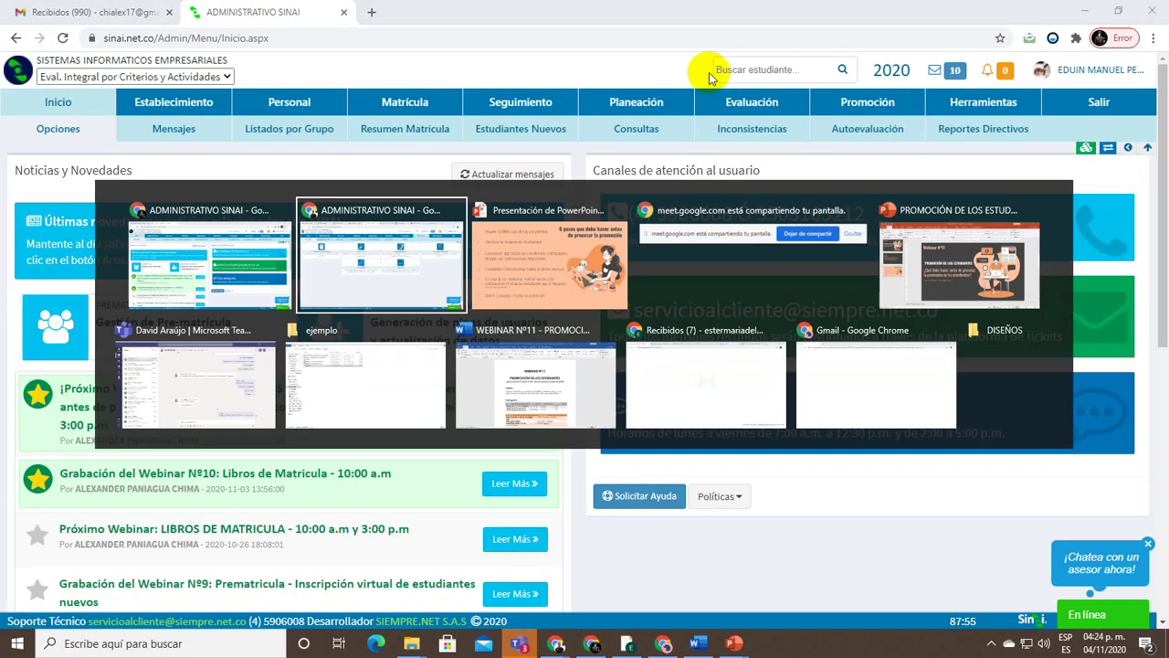
key("alt+Tab")
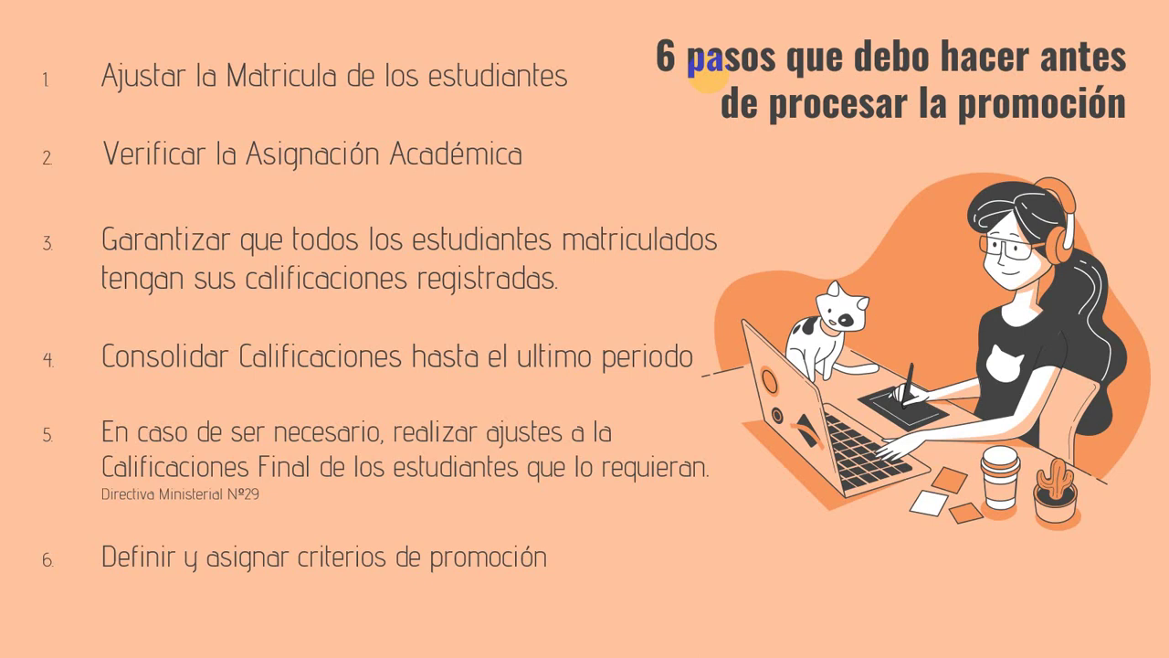
key("alt+Tab")
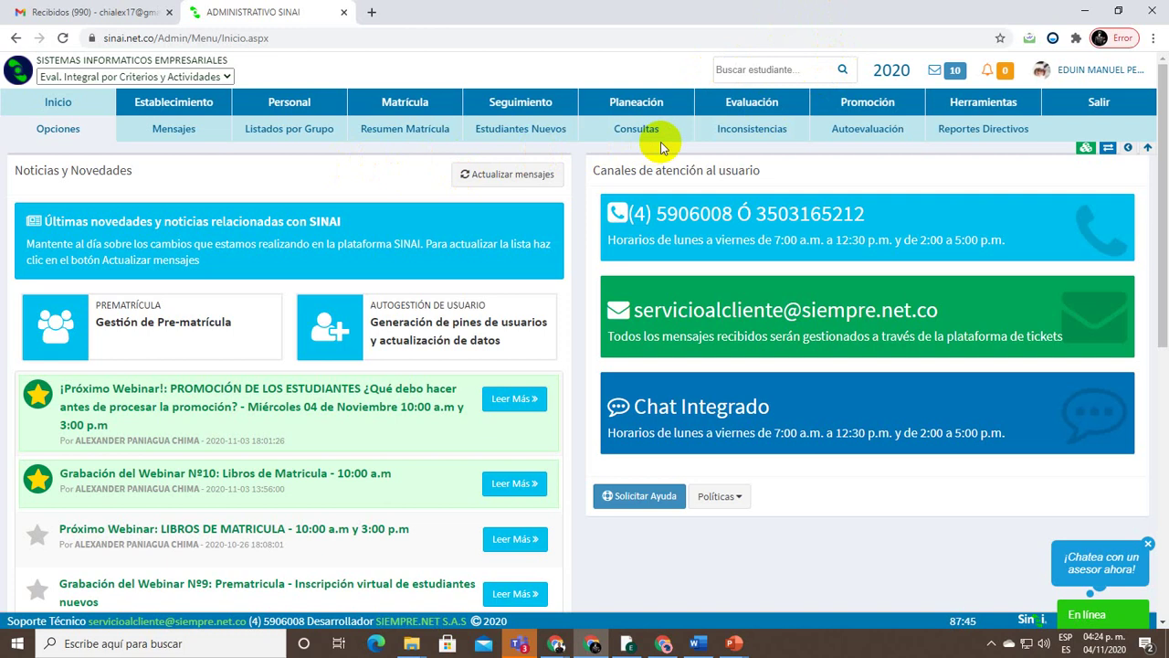
Open the Promoción module and mark the path Promoción > Promoción > Criterios de Promoción with red rectangles on screen
left_click(866, 106)
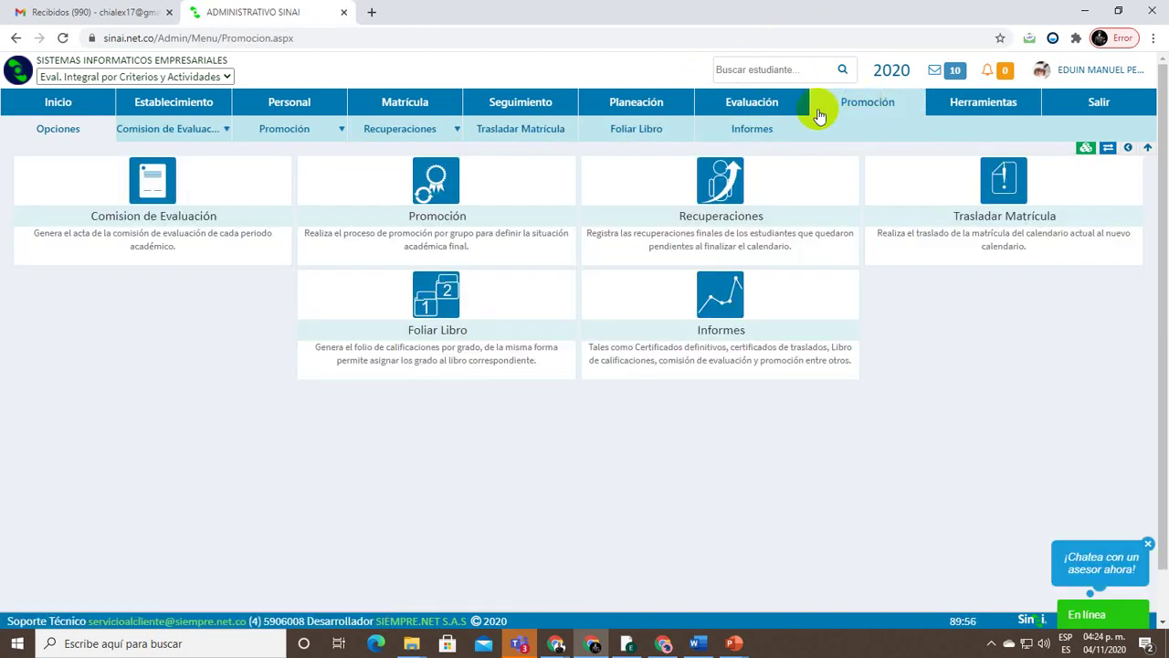
mouse_move(326, 125)
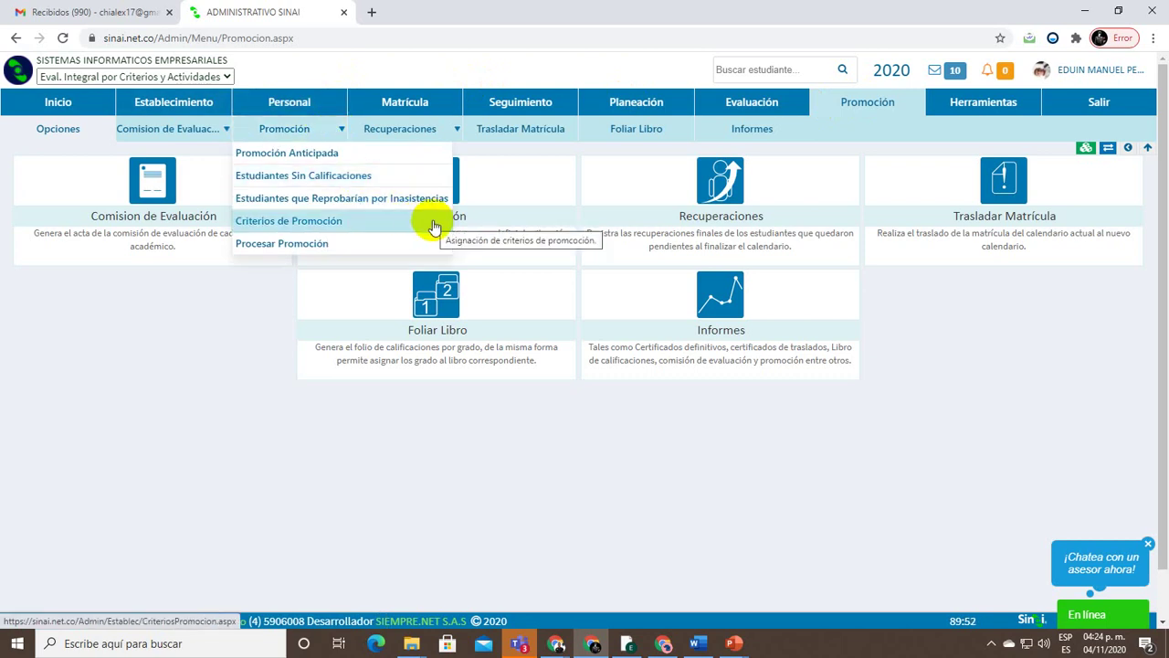
key("Print")
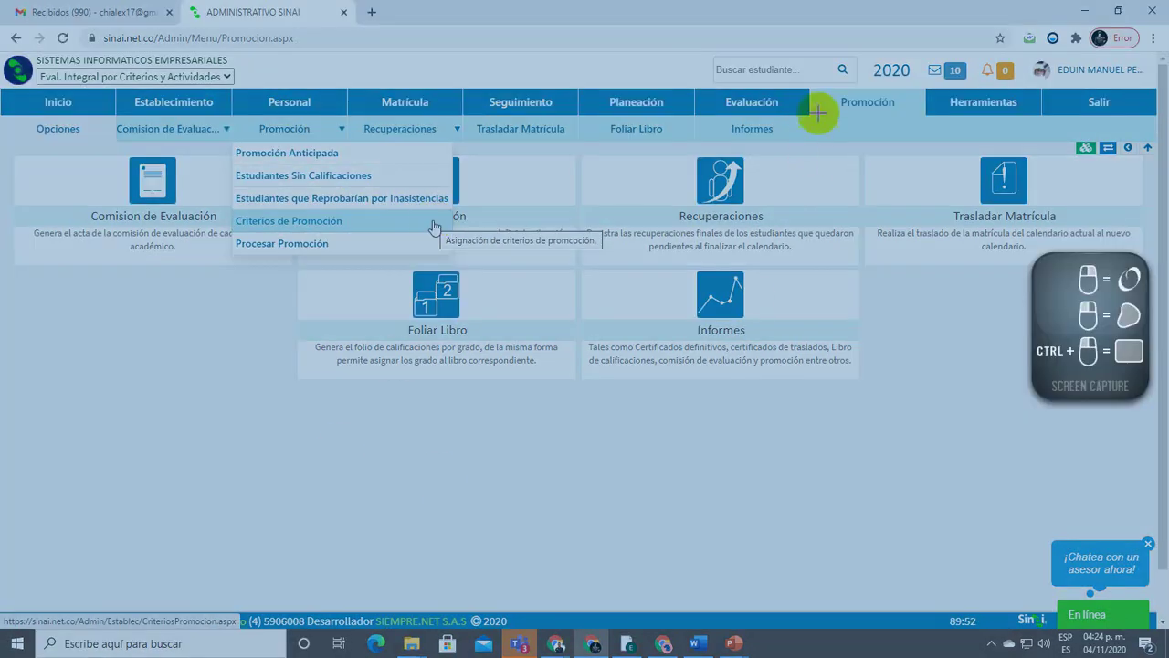
left_click_drag(809, 86, 926, 119)
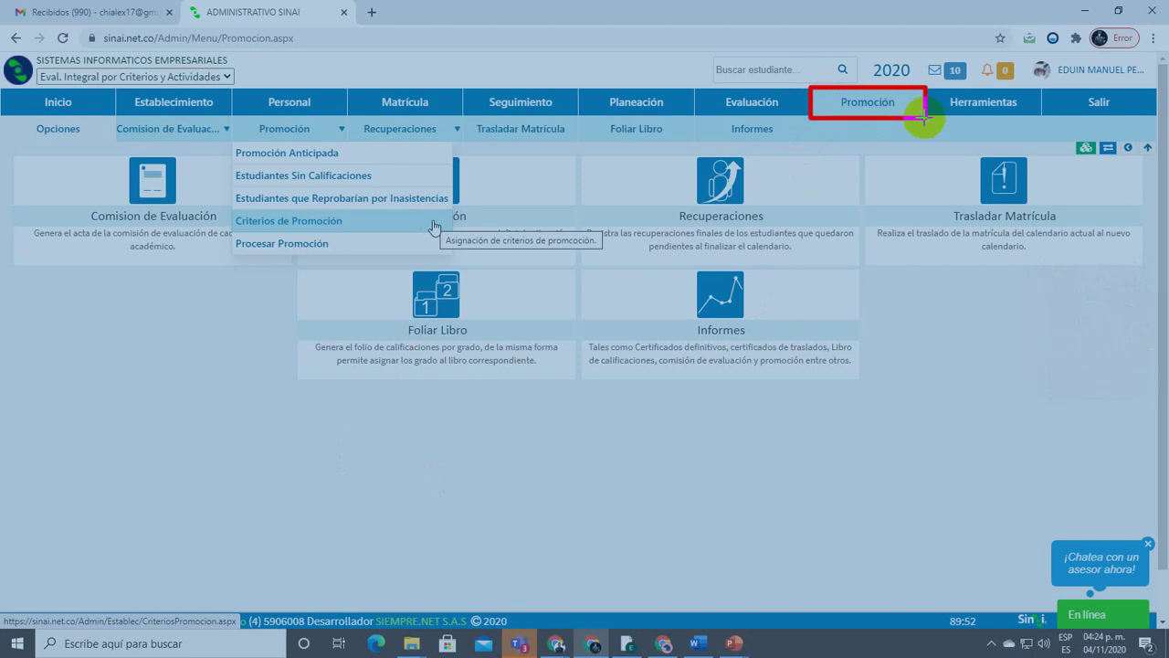
left_click_drag(333, 117, 349, 140)
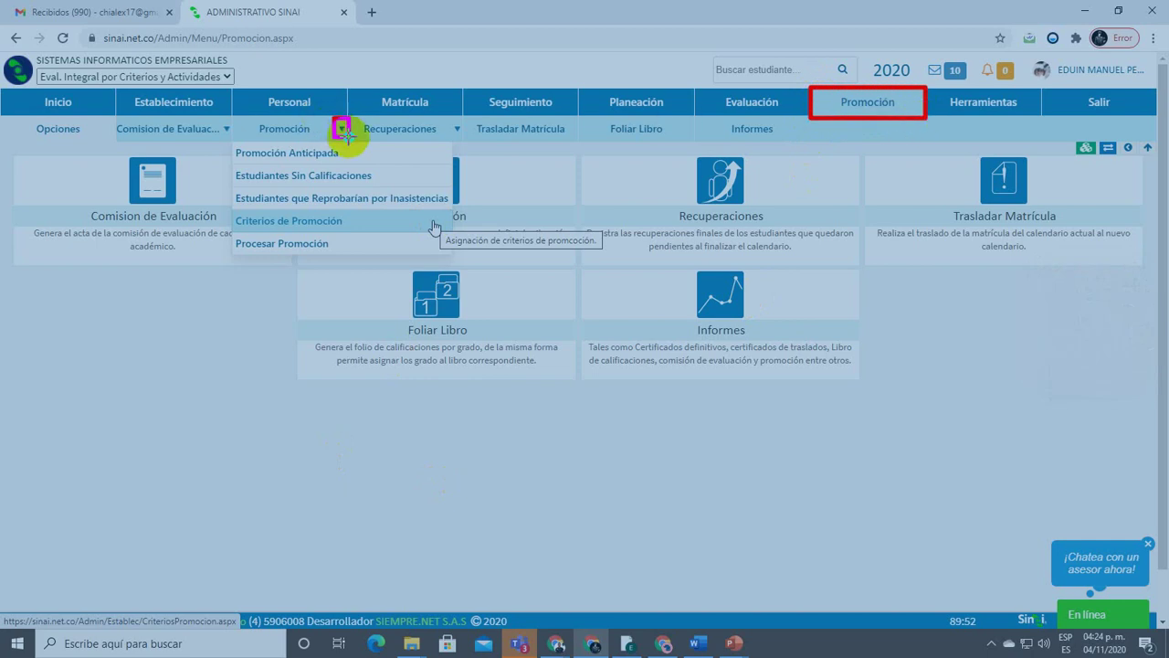
mouse_move(230, 209)
left_mouse_down()
mouse_move(240, 253)
mouse_move(448, 233)
left_mouse_up()
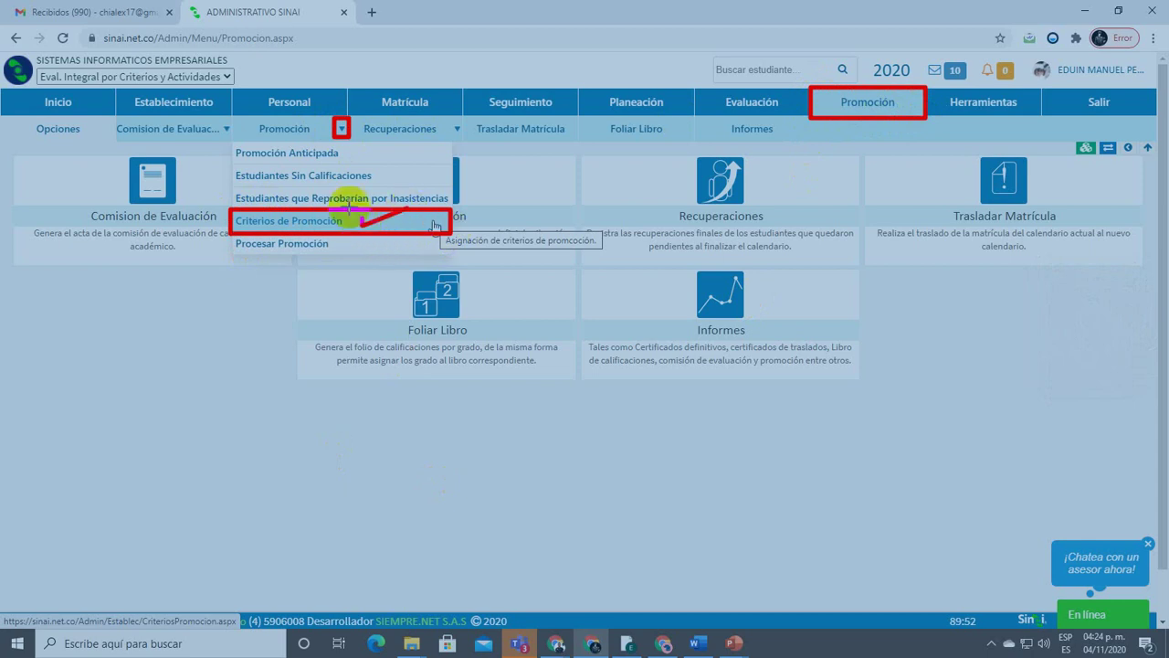
key("Escape")
Open Criterios de Promoción for the 2020 institution and look through its list of criteria
left_click(334, 225)
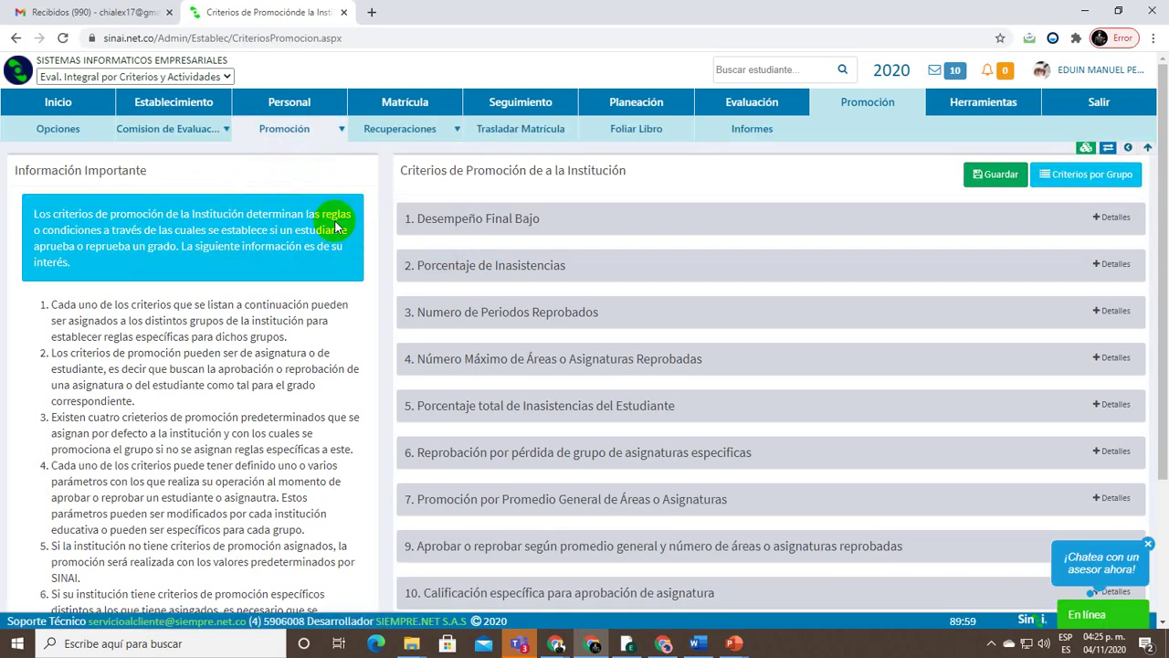
scroll(438, 230, "down", 3)
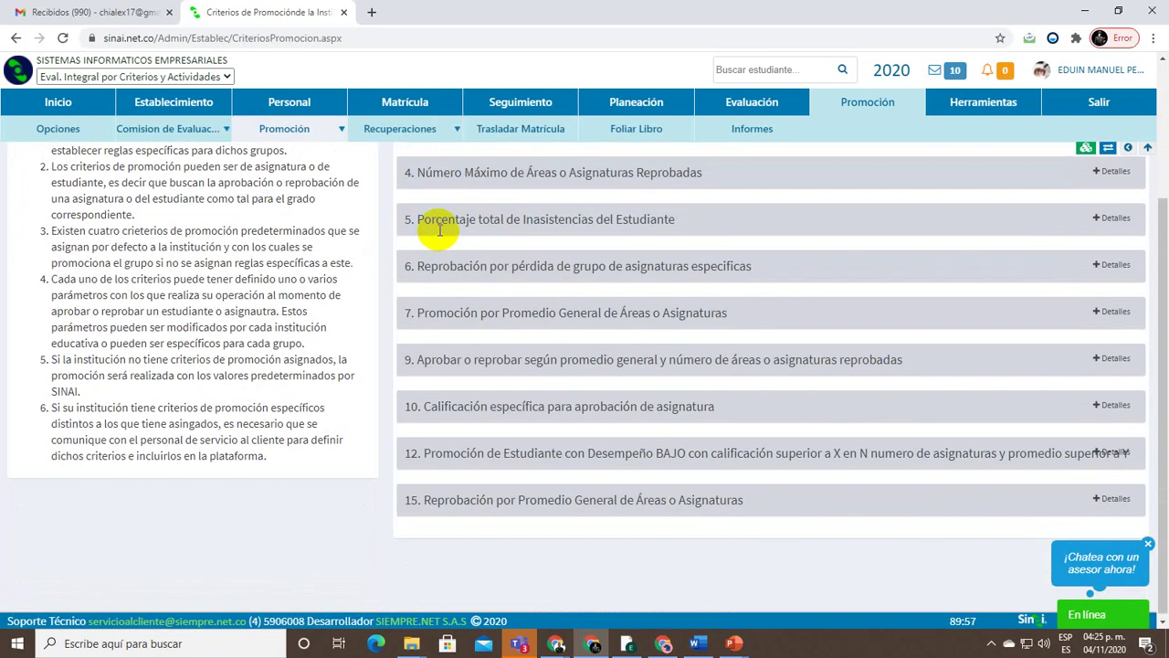
scroll(425, 225, "up", 3)
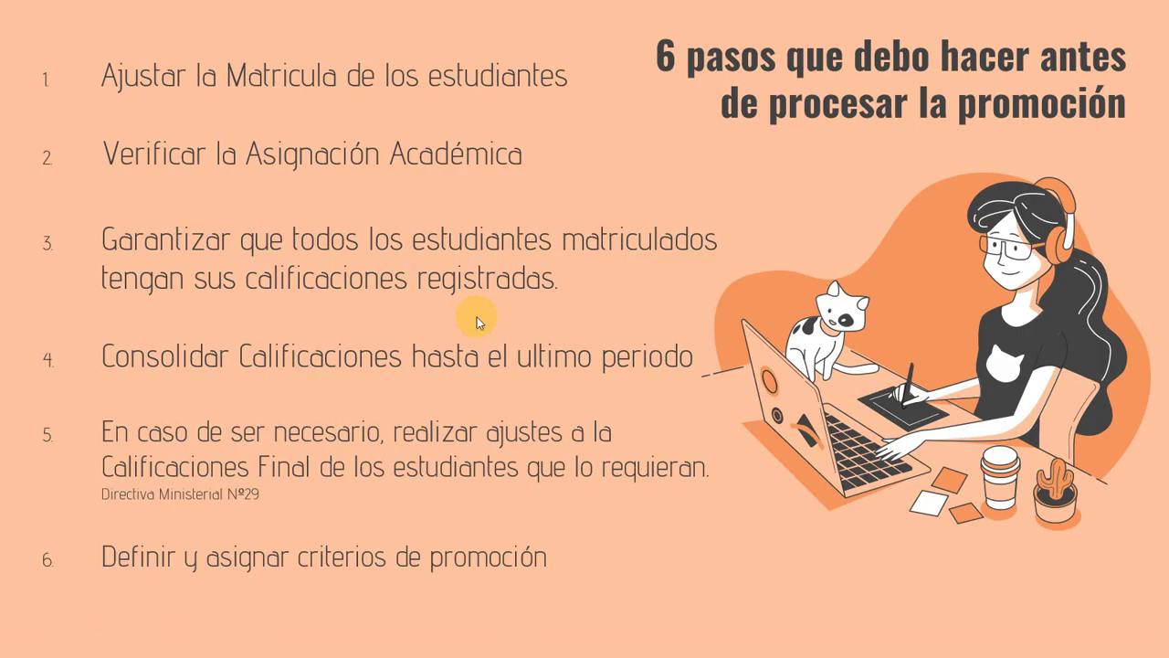
Switch to the 2019 window of INSTITUCIÓN EDUCATIVA SIMON ARAUJO, open its Criterios de Promoción and review the list
key("alt+Tab")
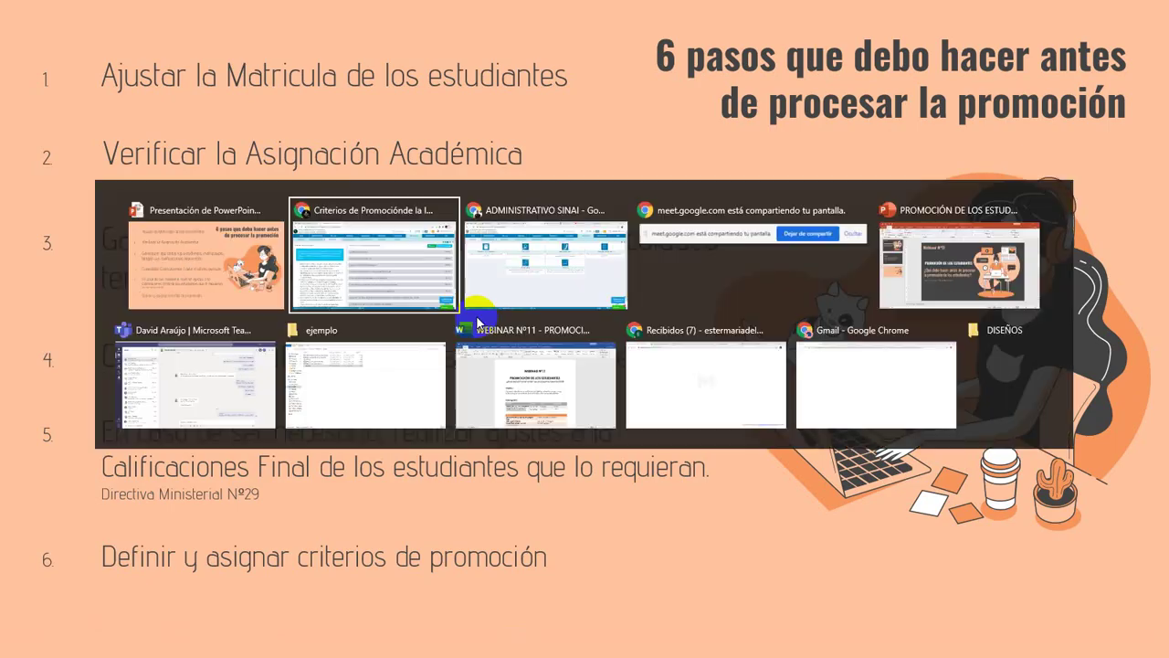
key("alt+Tab")
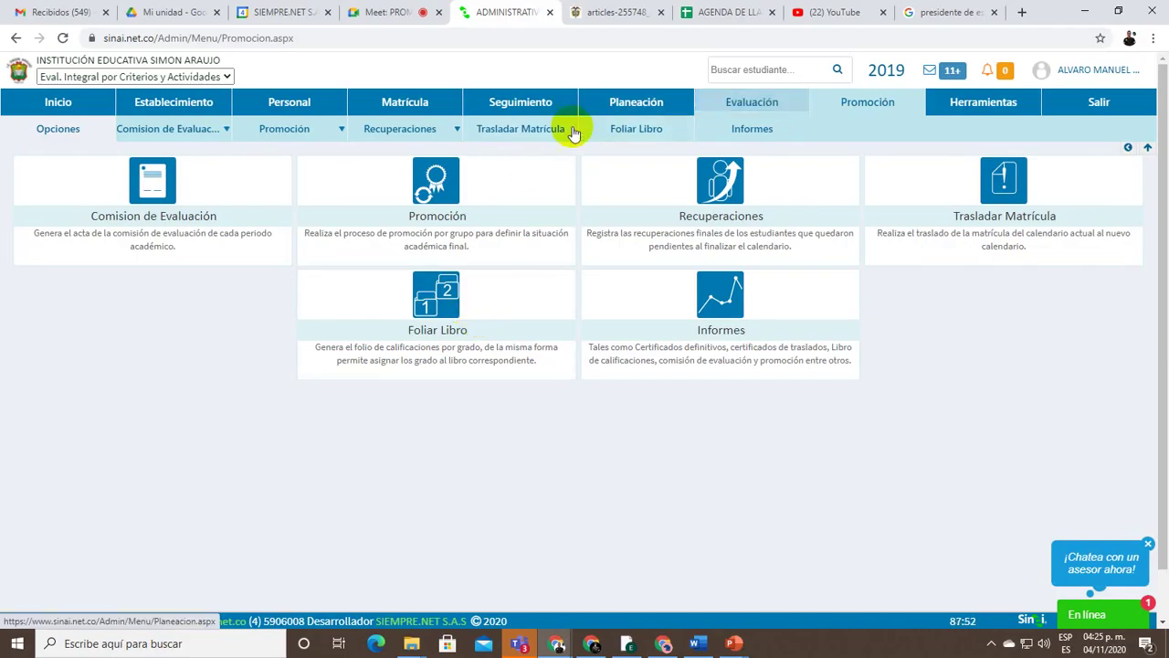
mouse_move(322, 117)
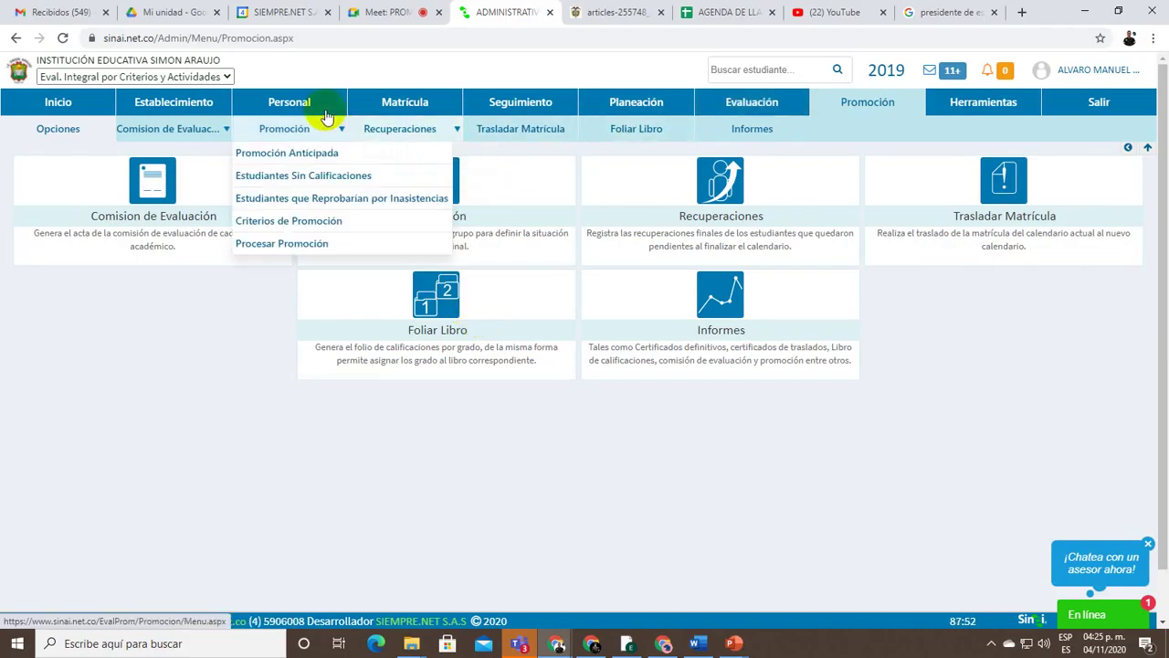
left_click(316, 228)
scroll(579, 326, "down", 2)
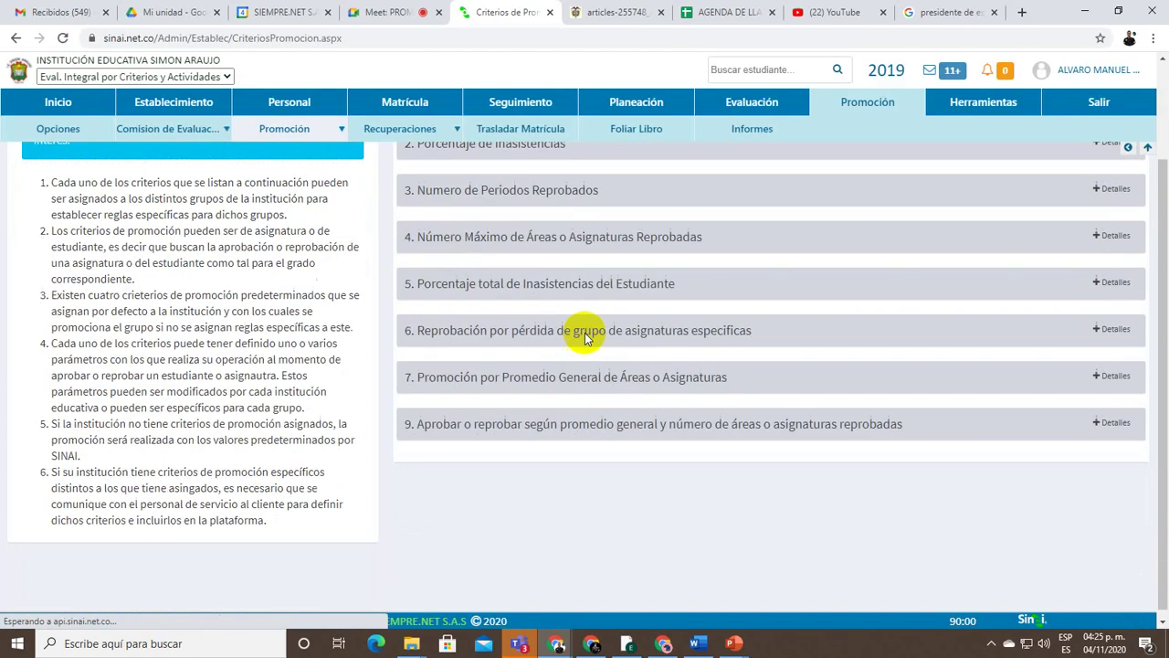
scroll(594, 345, "up", 2)
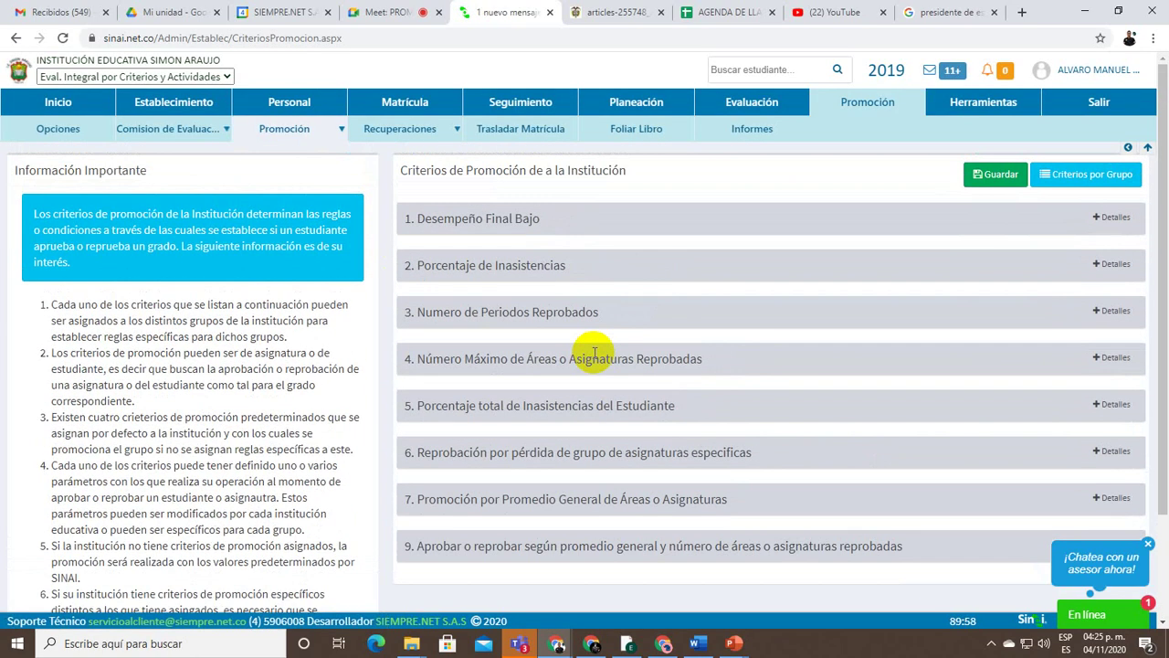
scroll(594, 352, "down", 2)
scroll(594, 352, "up", 2)
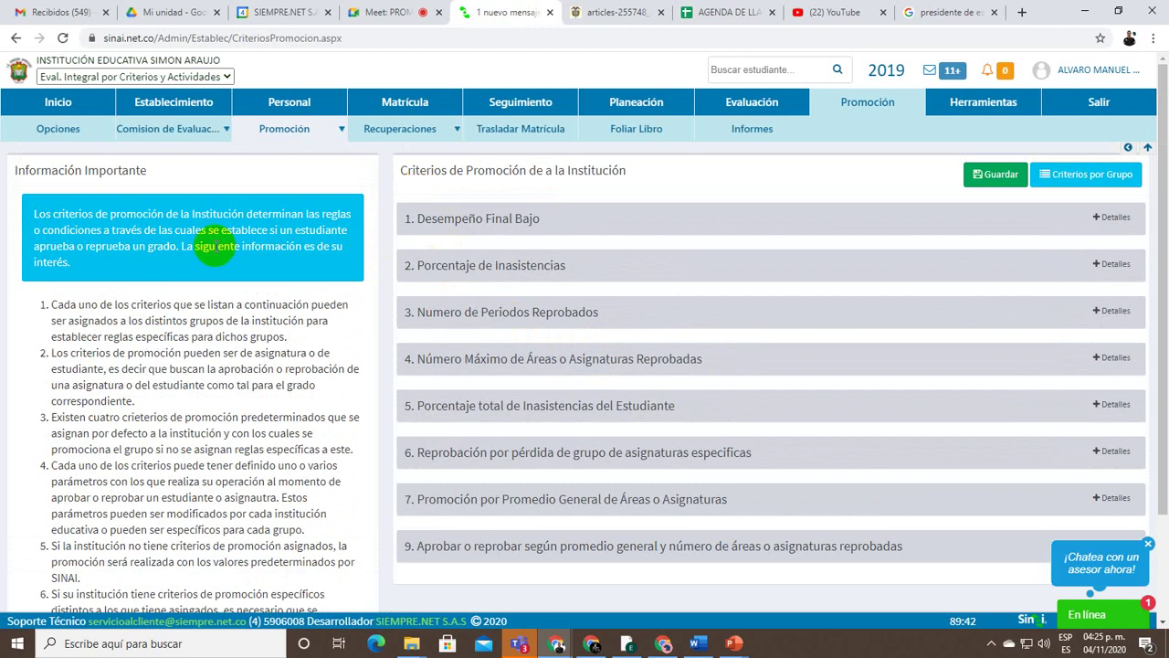
Mark the institution's promotion criteria list and the Criterios por Grupo option with red rectangles on screen
key("Print")
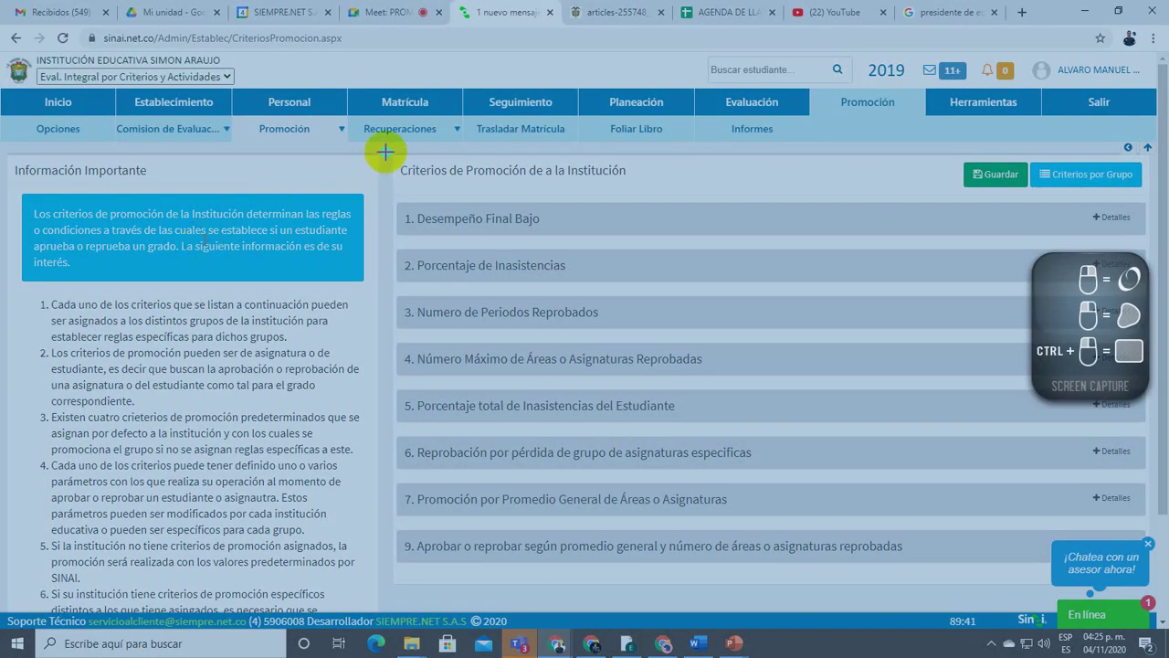
left_click_drag(384, 152, 1168, 572)
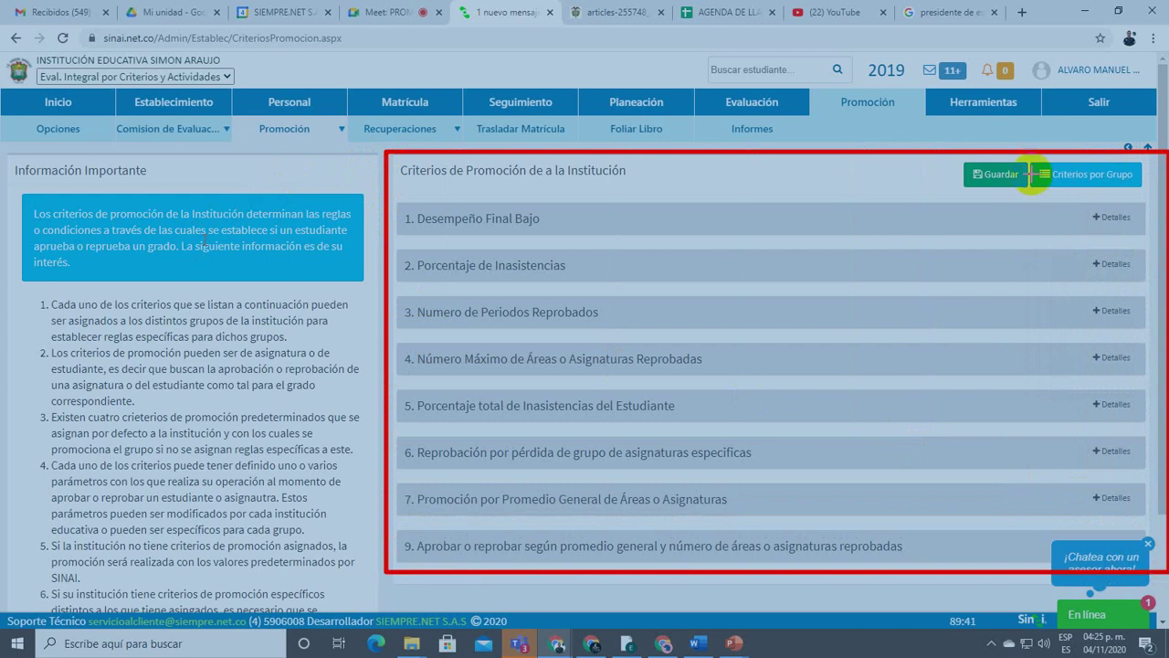
left_click_drag(1030, 157, 1145, 191)
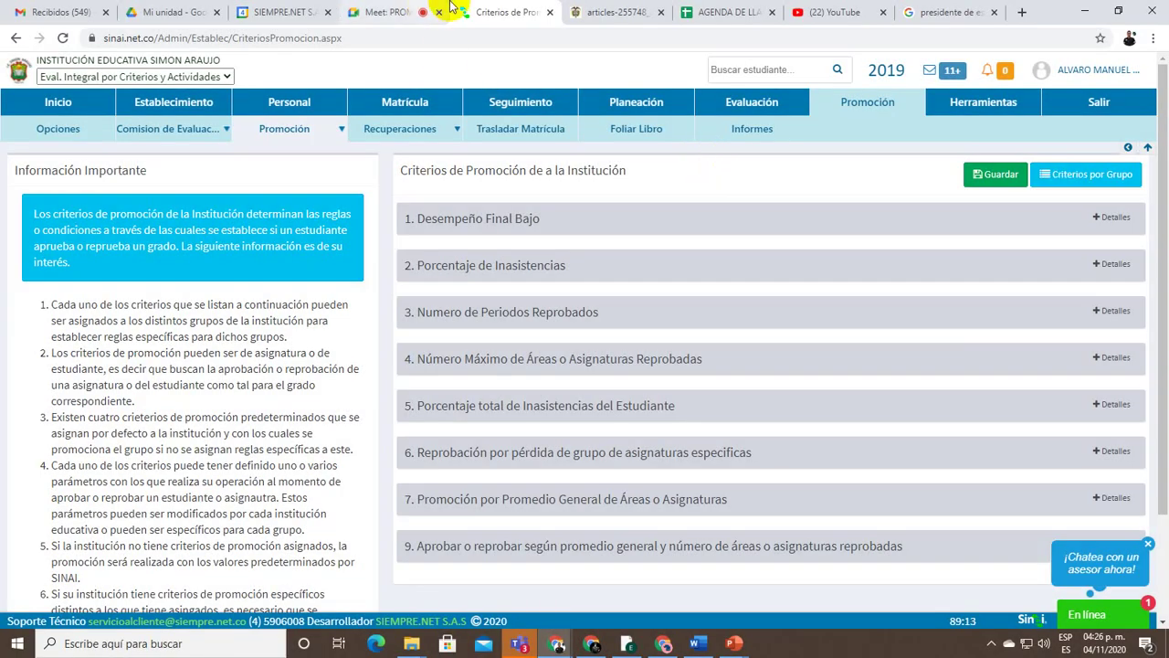
Check the Google Meet call, return to SINAI and reopen Criterios de Promoción for the 2019 calendar
left_click(404, 11)
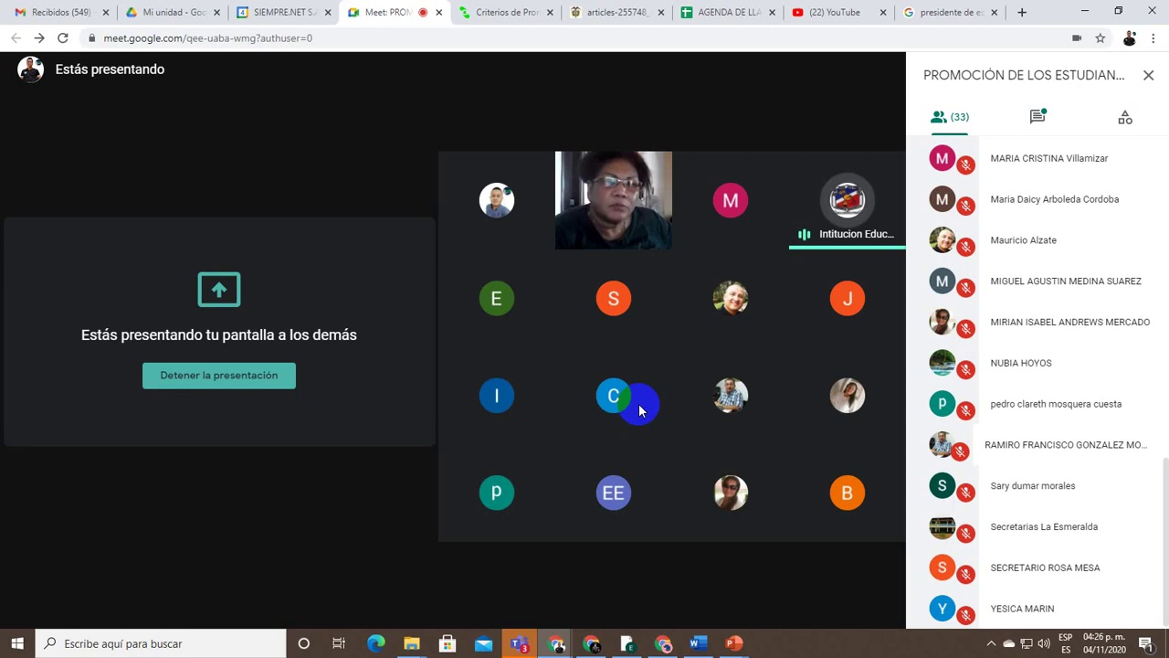
left_click(471, 11)
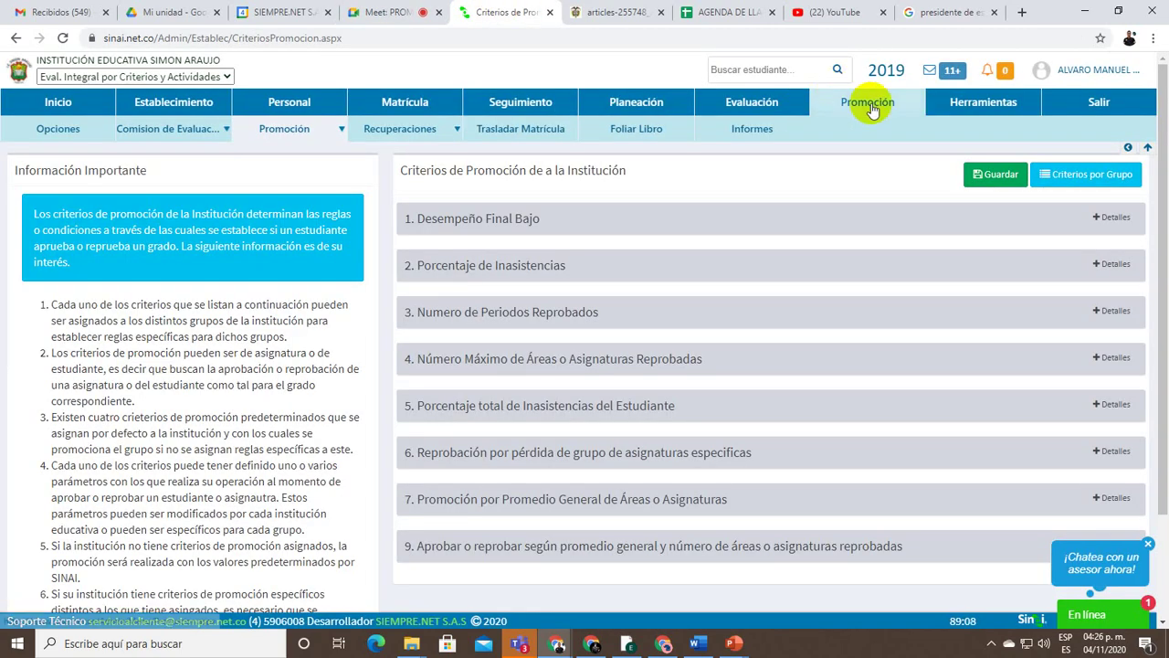
mouse_move(301, 131)
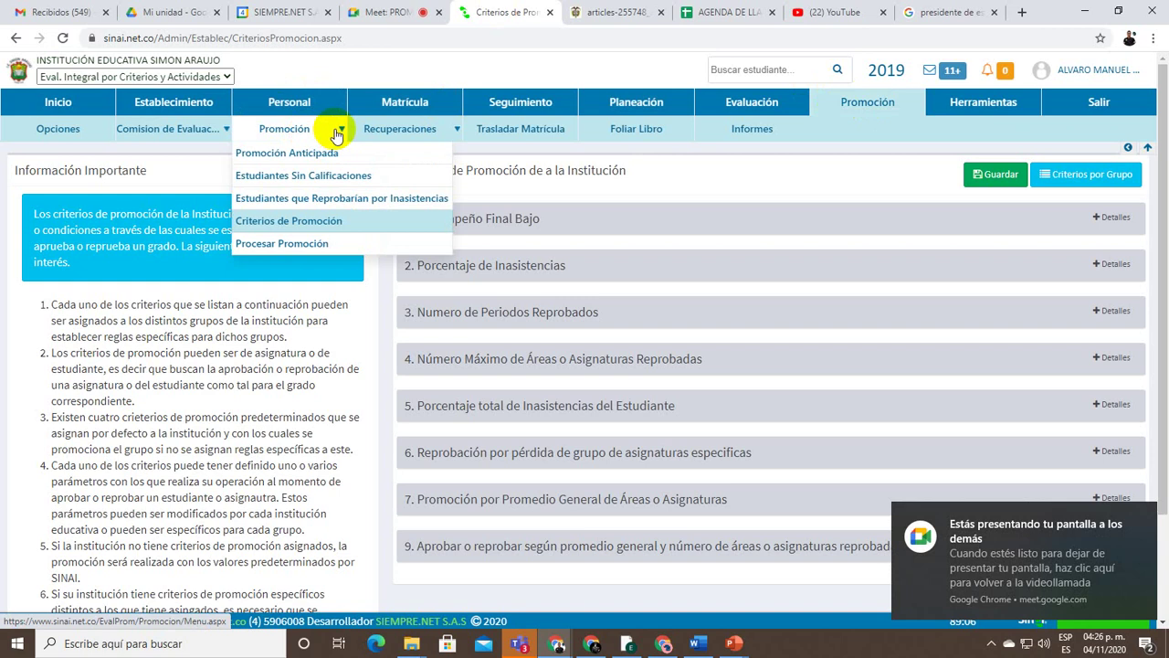
left_click(363, 229)
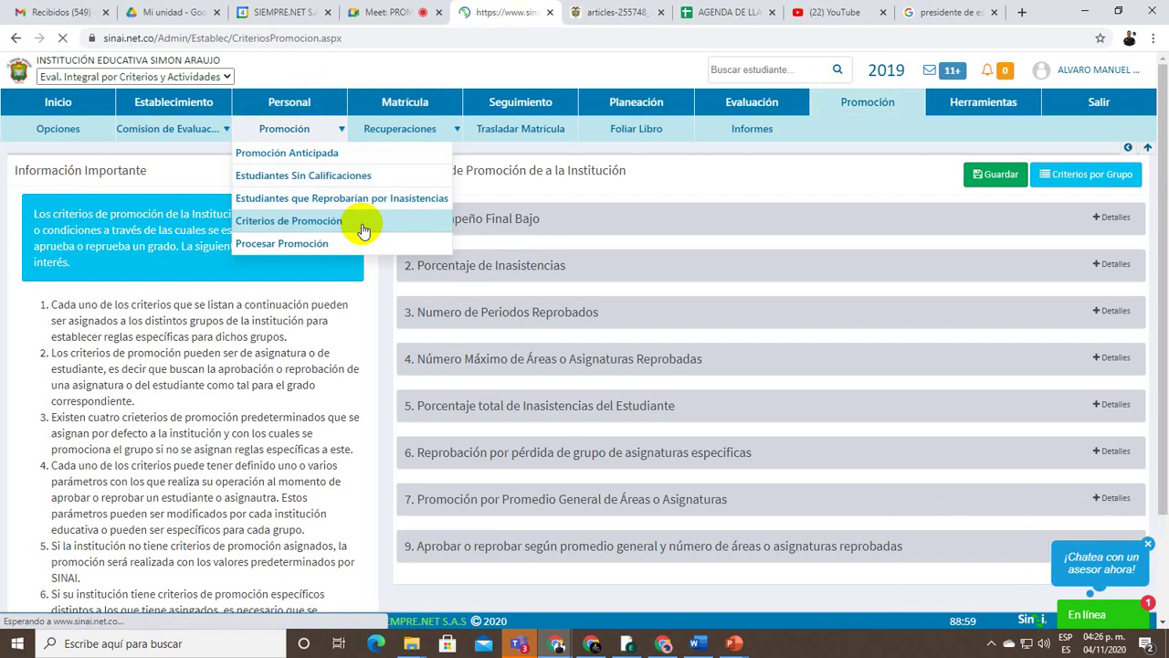
Switch to the Google Meet call and look through its participant list up to the first entry
key("ctrl+shift+Tab")
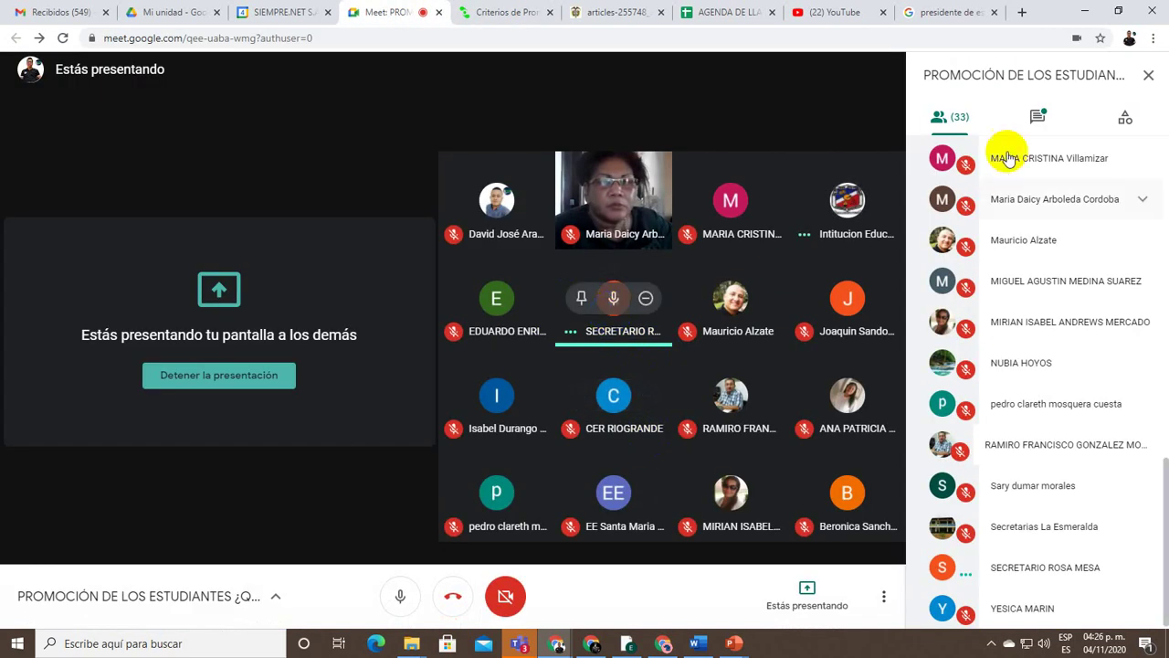
scroll(1064, 393, "up", 1)
scroll(1064, 393, "up", 2)
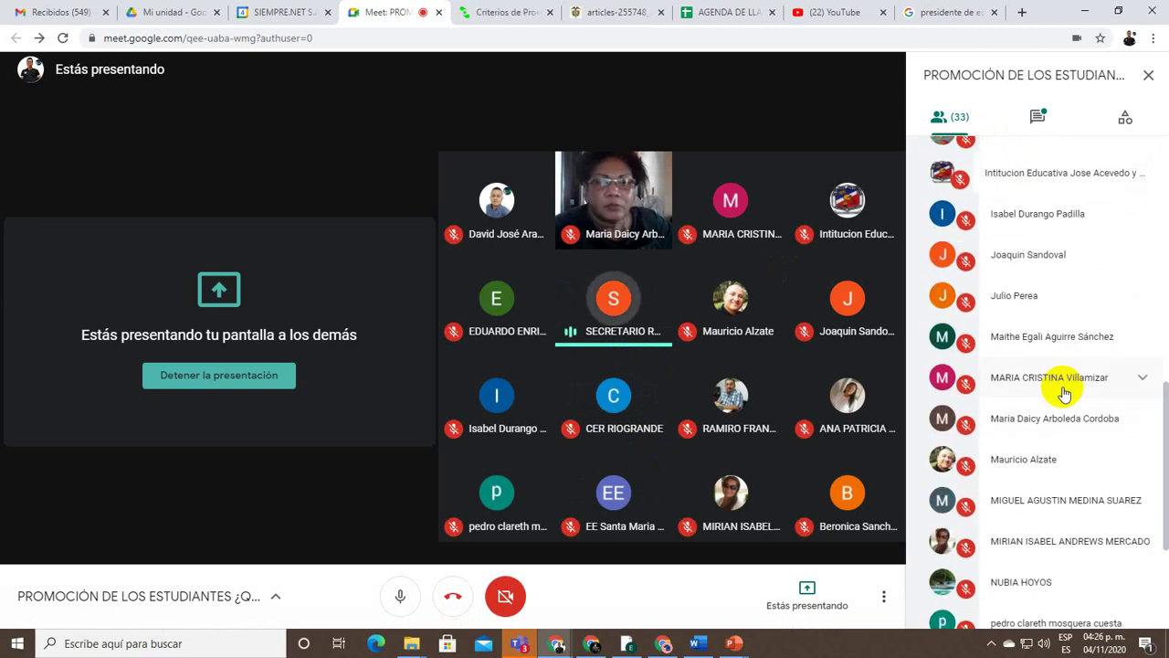
scroll(1064, 393, "up", 5)
scroll(1064, 393, "up", 3)
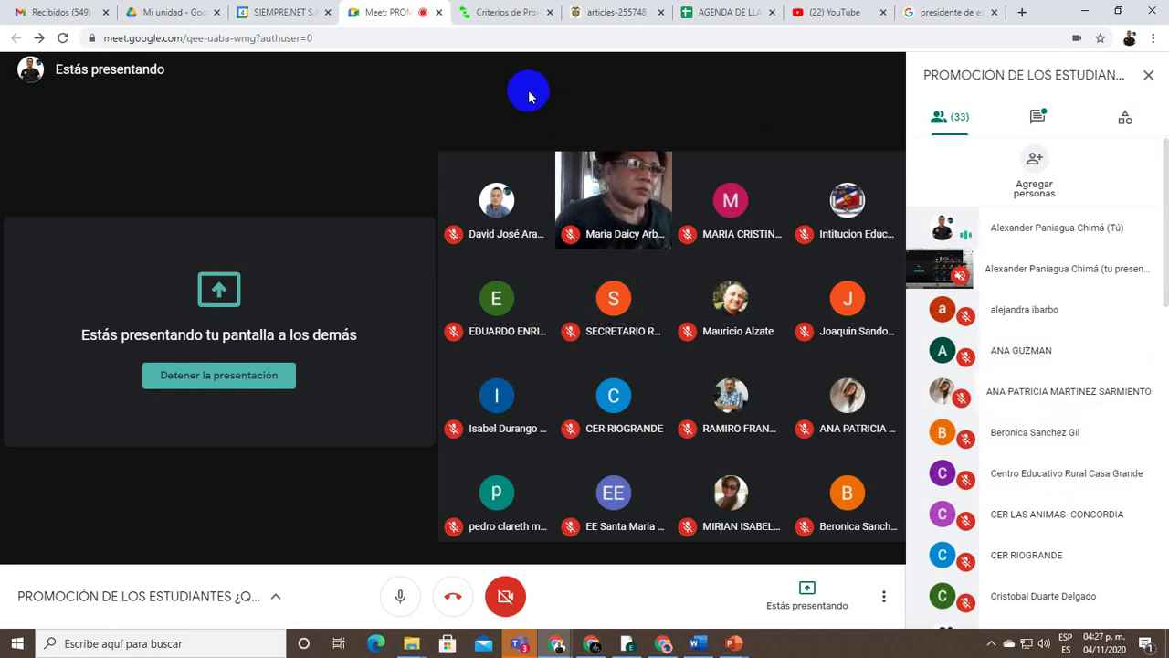
Return to SINAI's promotion criteria page and point out the heading "Criterios de Promoción de a la Institución" by selecting its text
left_click(515, 11)
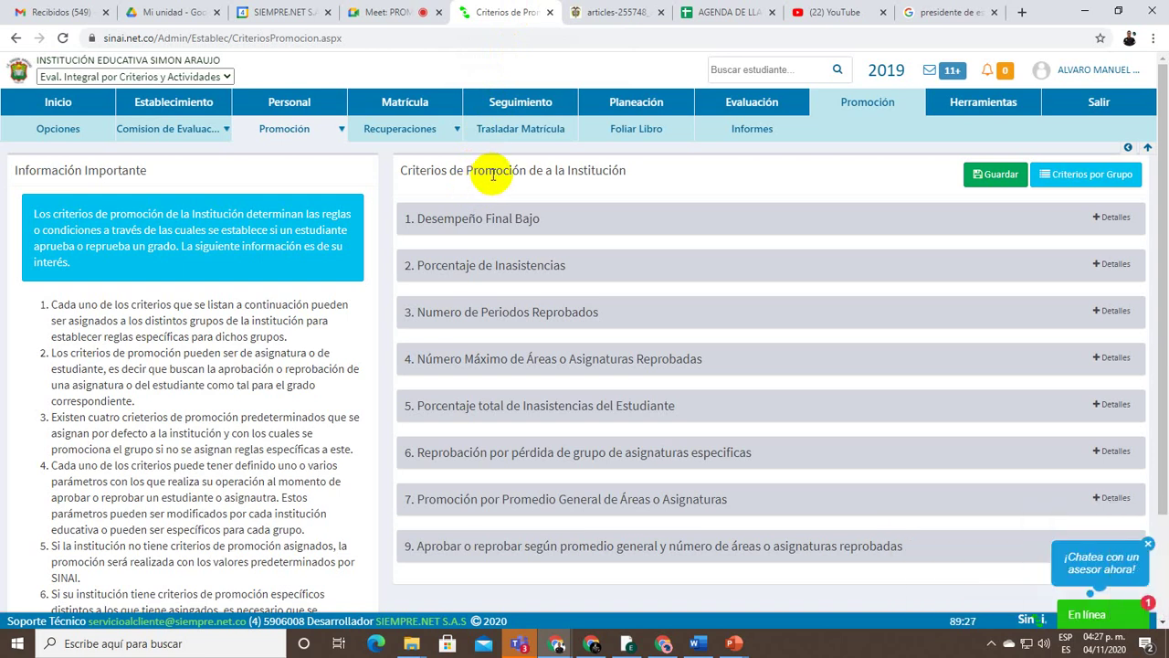
left_click_drag(392, 170, 627, 178)
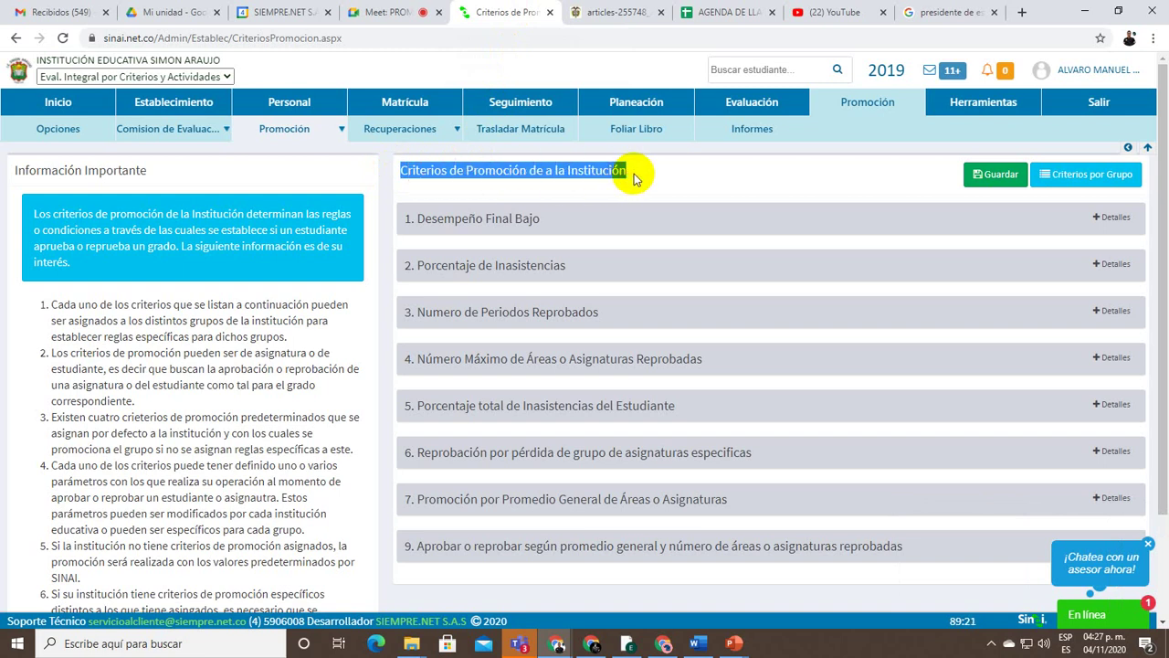
left_click(634, 175)
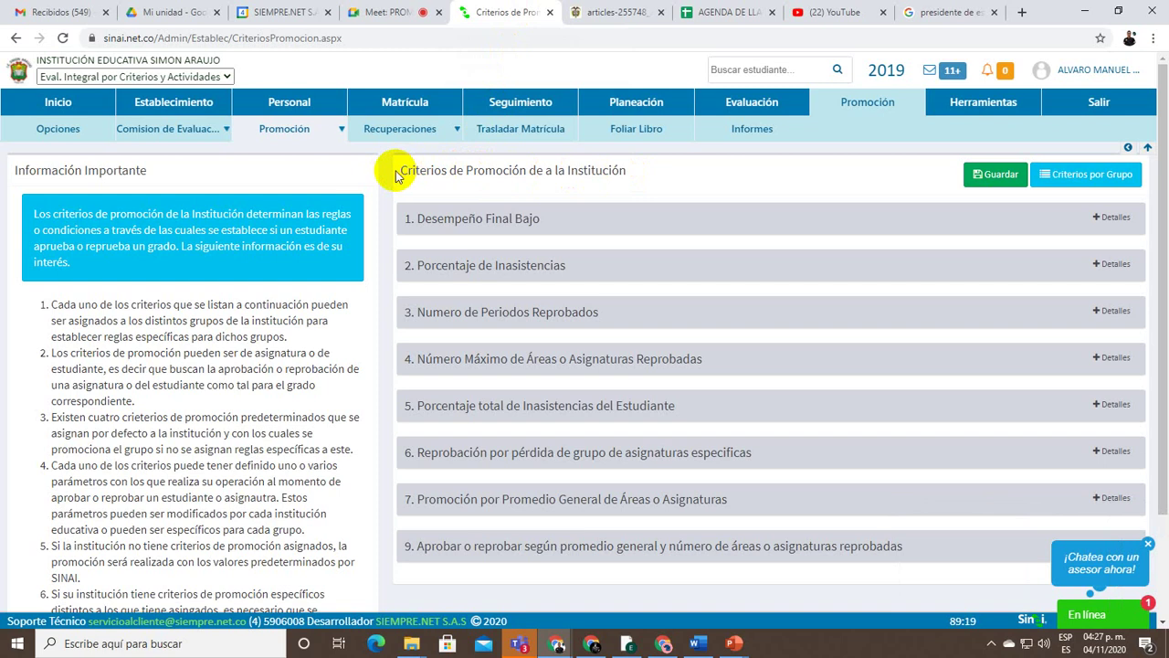
left_click_drag(396, 175, 630, 173)
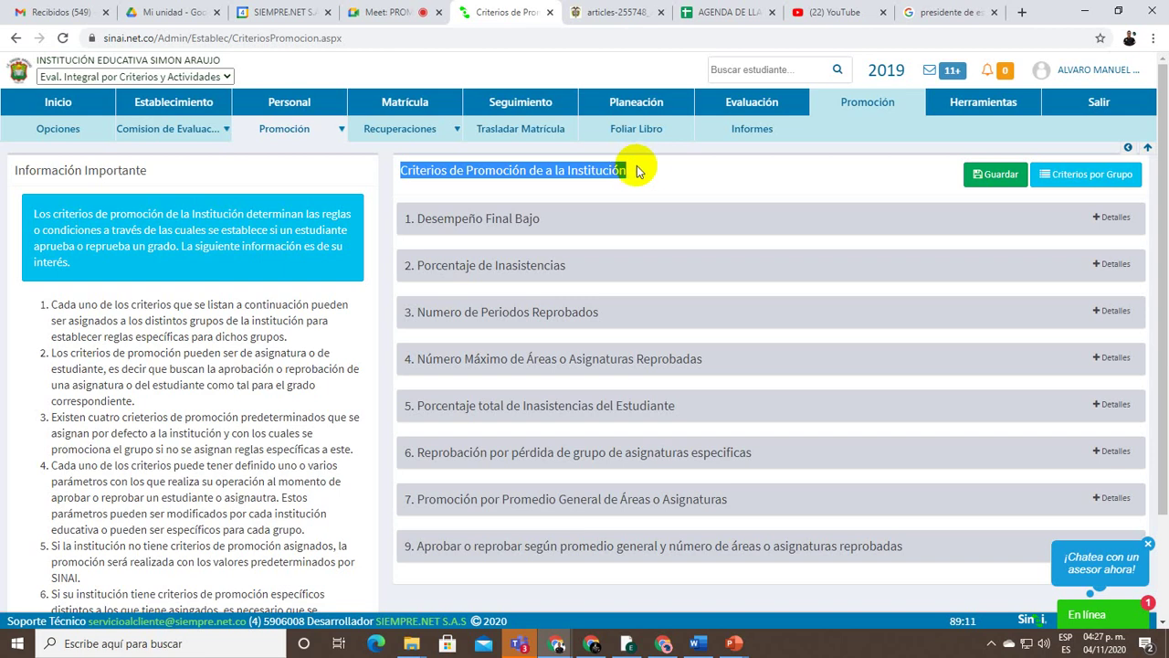
left_click(465, 174)
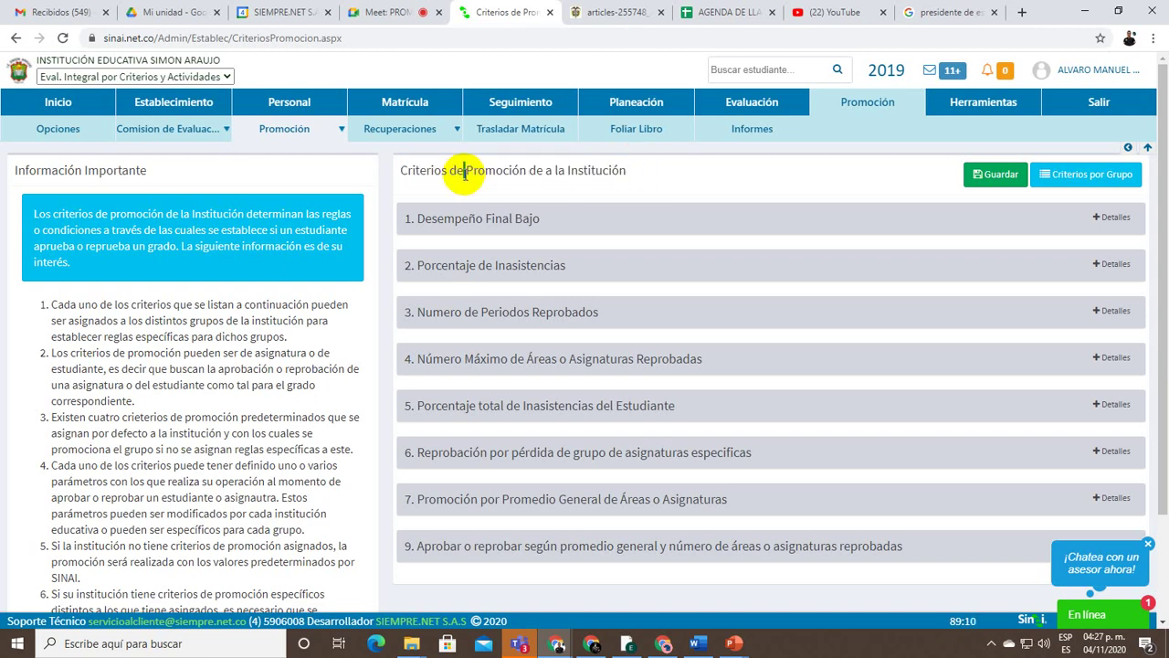
left_click(401, 170)
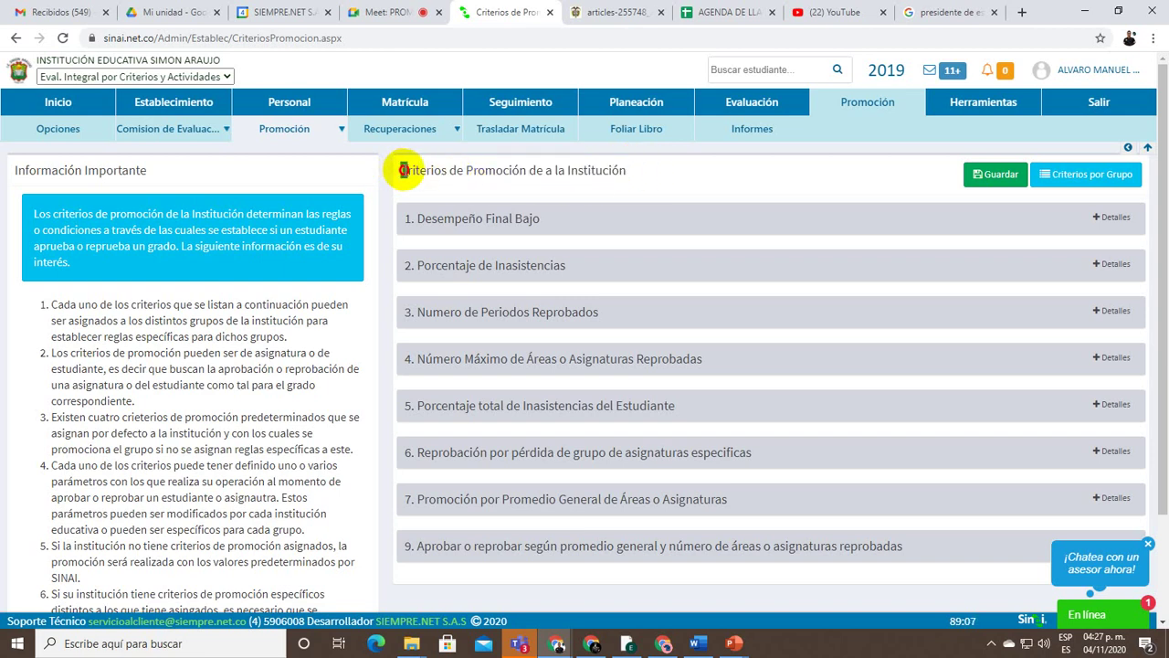
left_click_drag(401, 170, 411, 168)
left_click(412, 169)
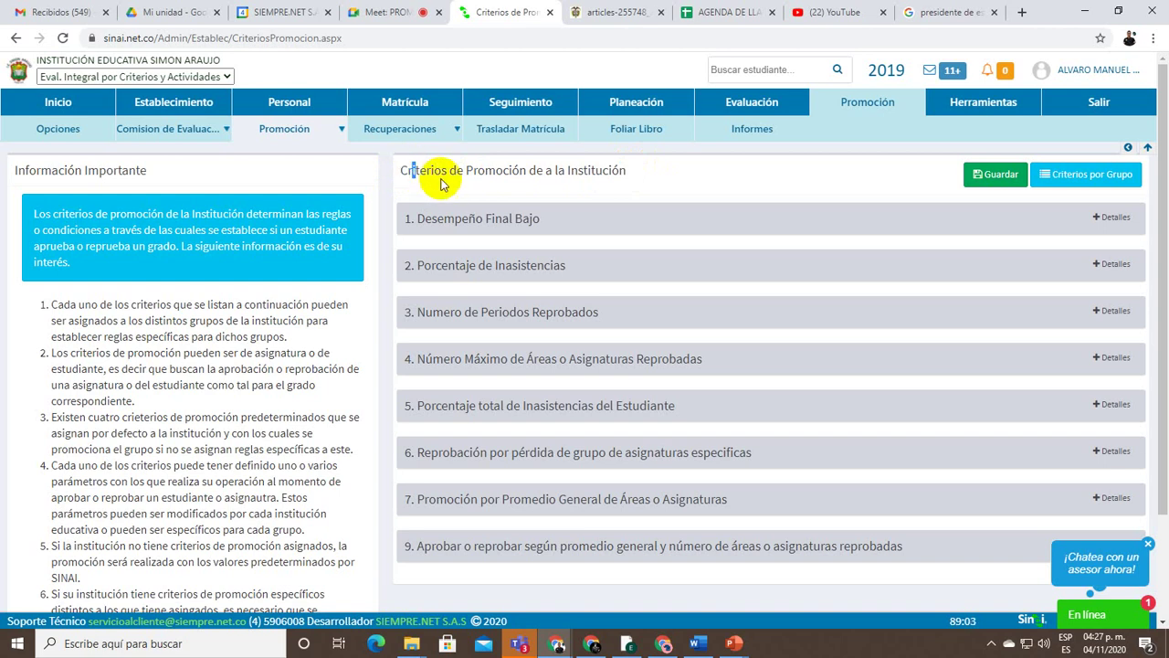
left_click_drag(412, 172, 426, 170)
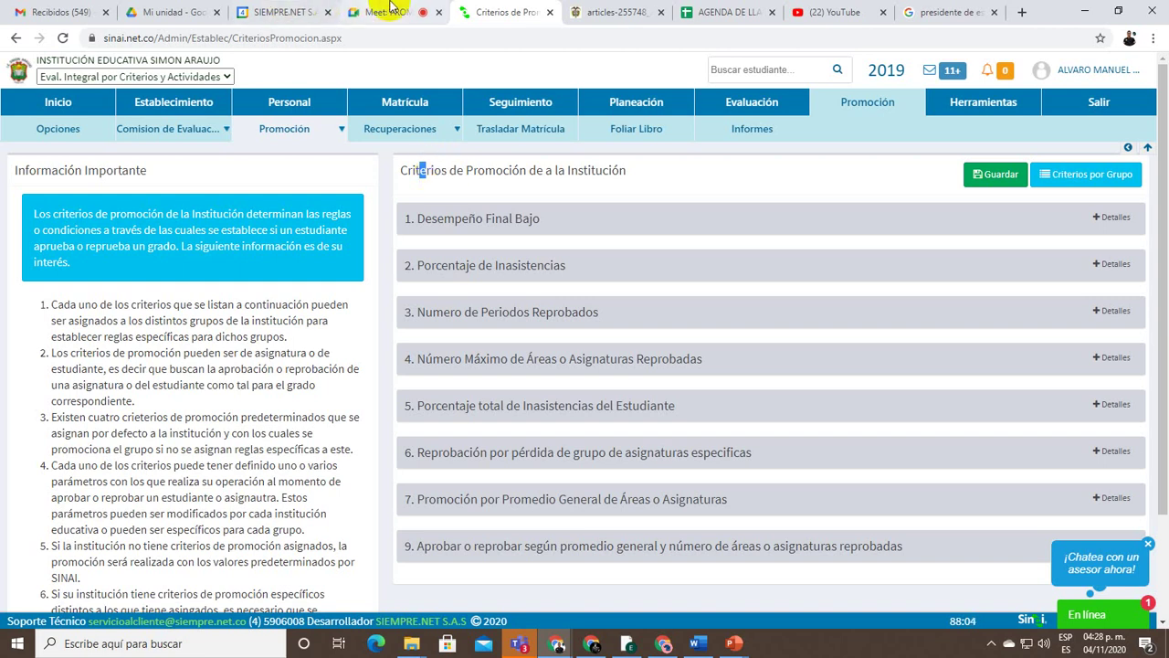
left_click(589, 192)
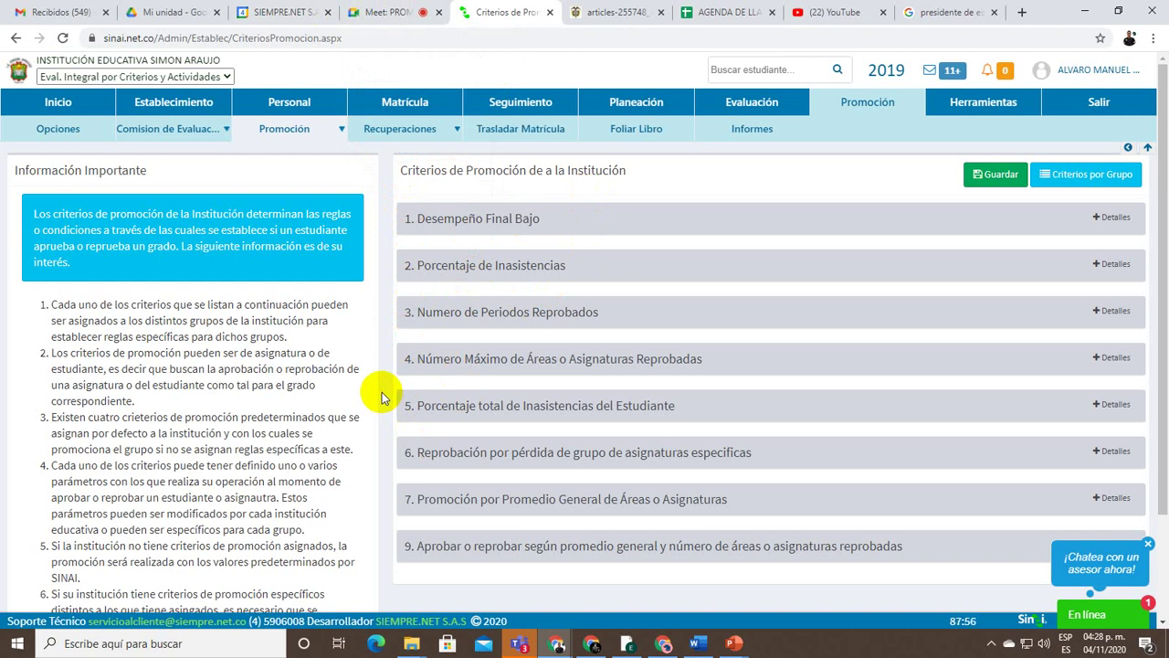
Switch to the other SINAI window with the 2020 calendar and look through its full promotion criteria list down to criterion 15
key("alt+Tab")
key("alt+Tab")
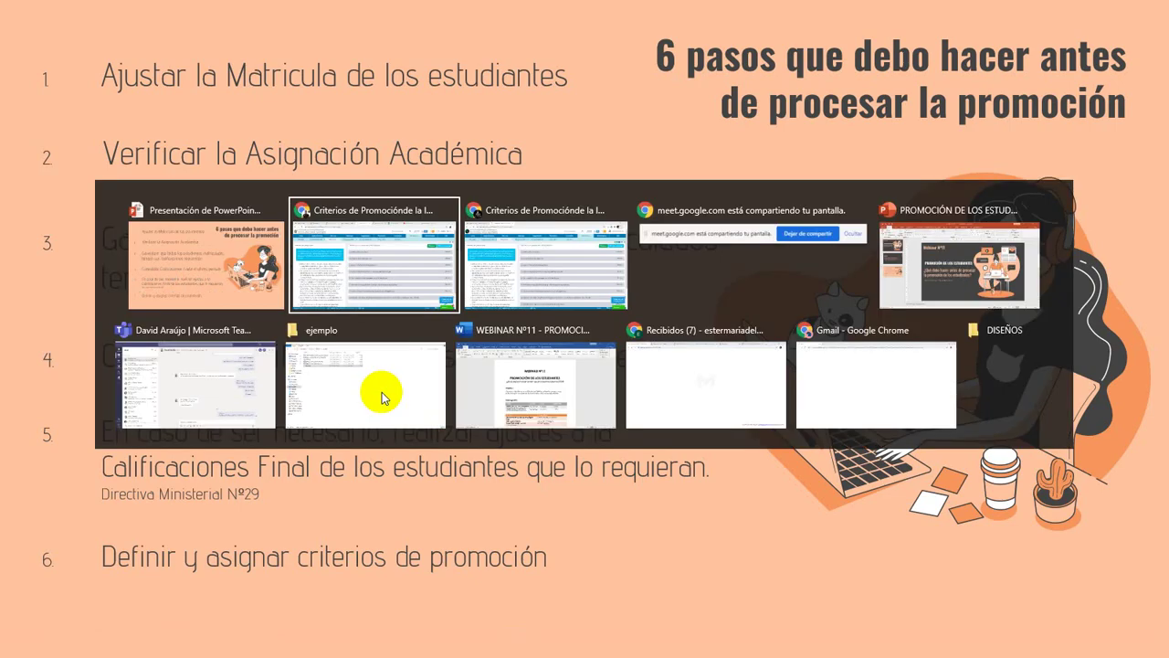
key("alt+Tab")
scroll(460, 285, "down", 3)
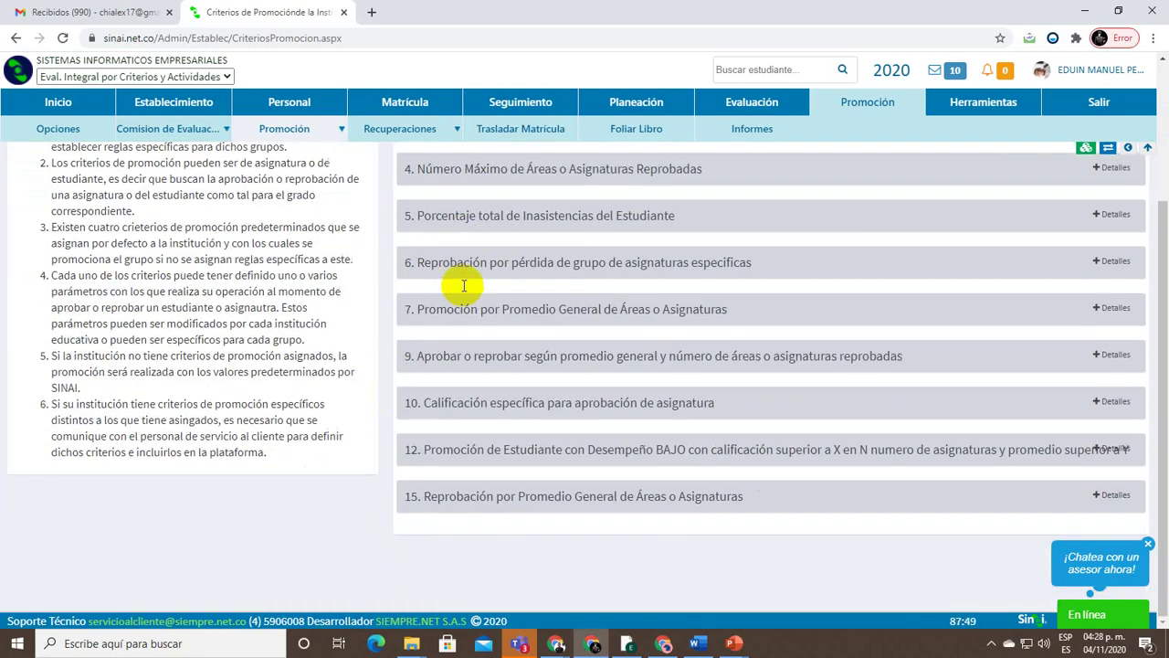
scroll(462, 284, "up", 3)
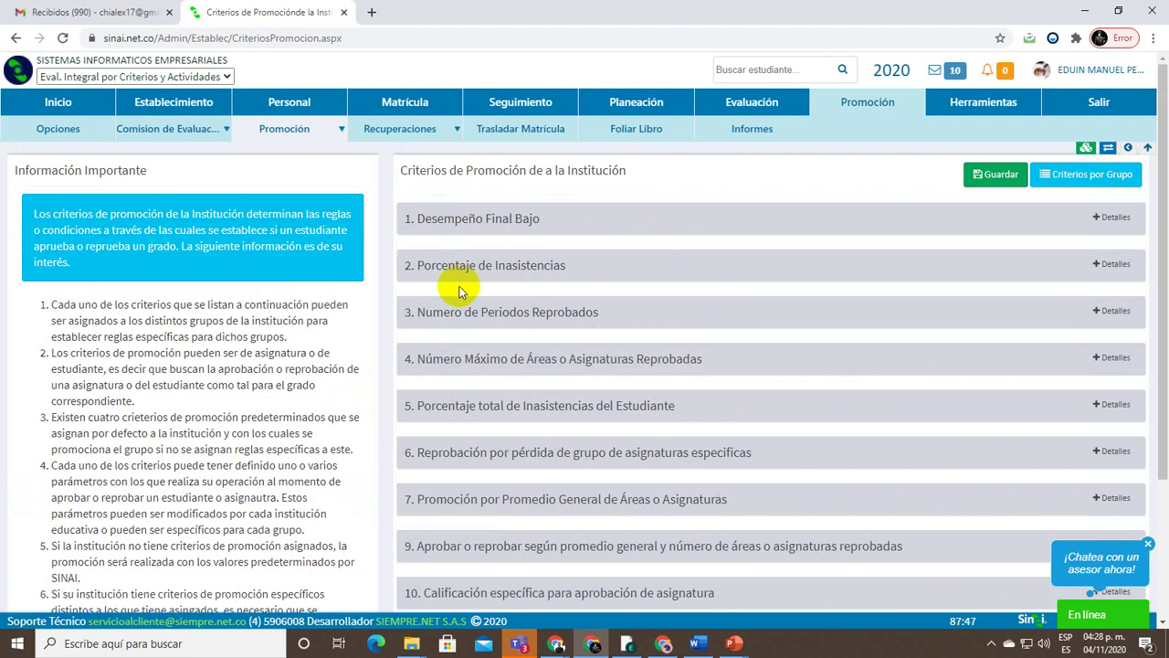
scroll(460, 291, "down", 3)
scroll(459, 290, "up", 3)
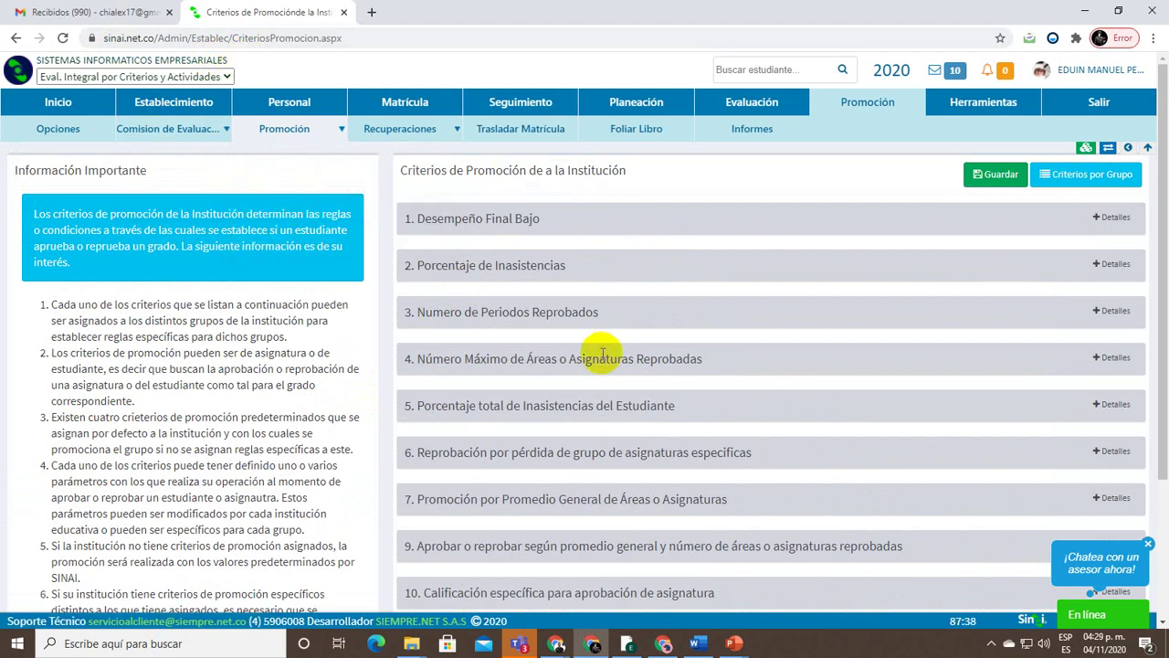
scroll(603, 354, "down", 3)
scroll(603, 355, "up", 2)
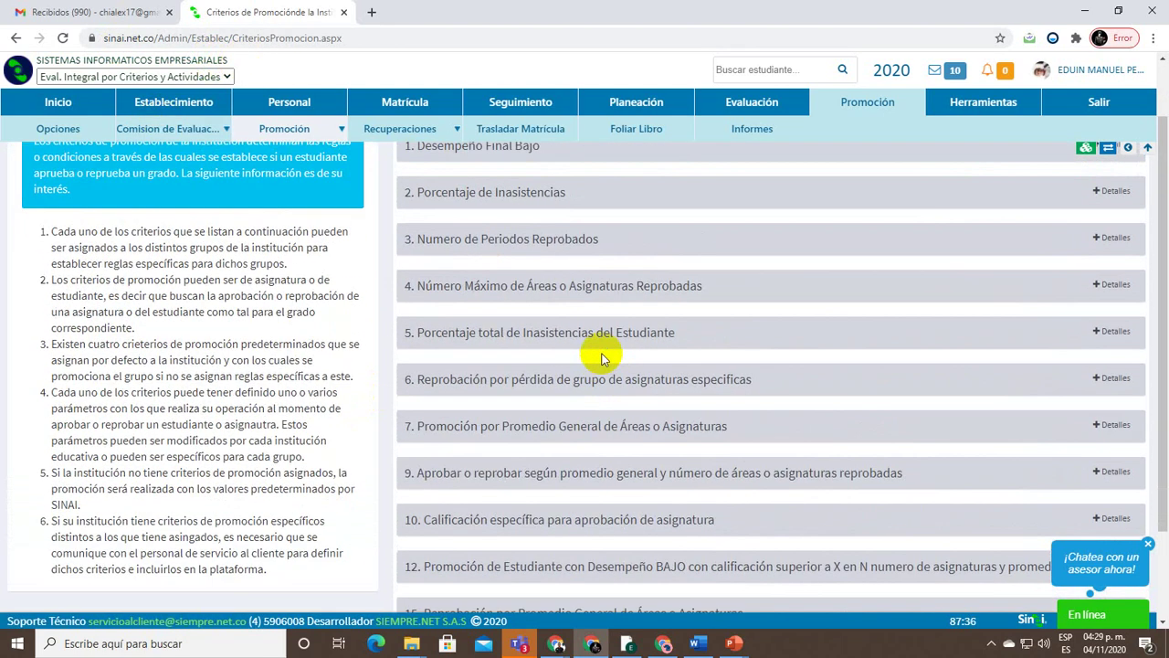
scroll(603, 354, "down", 3)
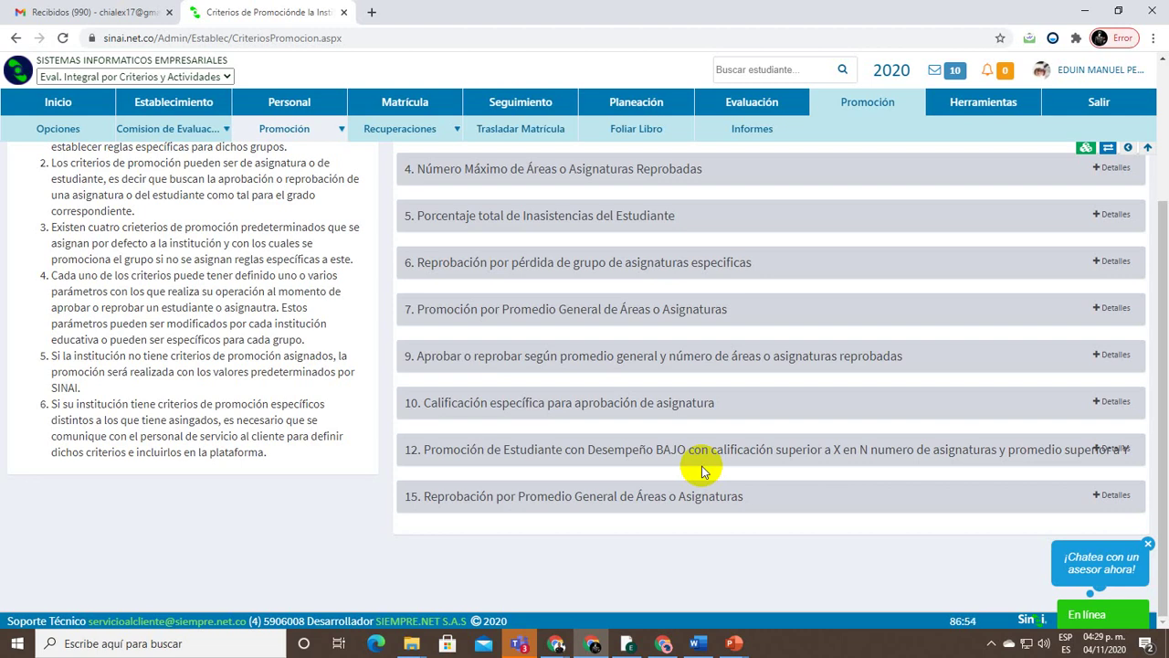
Annotate criteria 1 Desempeño Final Bajo and 2 Porcentaje de Inasistencias on screen, each with a red tick and a letter A
scroll(692, 443, "up", 2)
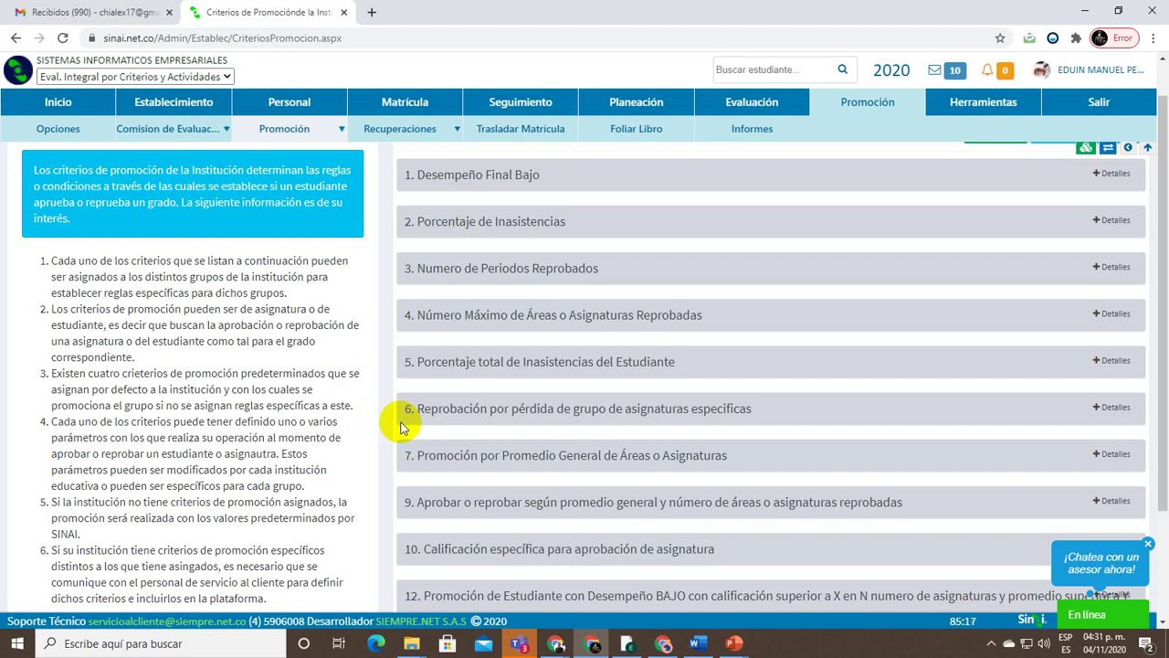
key("Print")
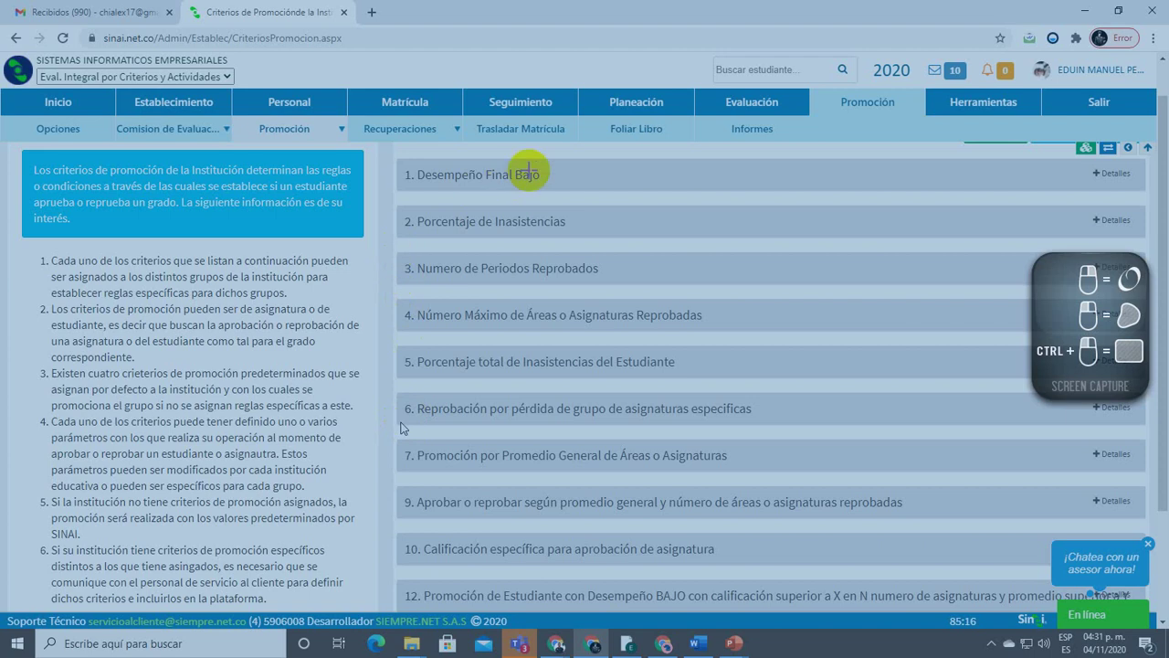
left_click_drag(548, 171, 581, 167)
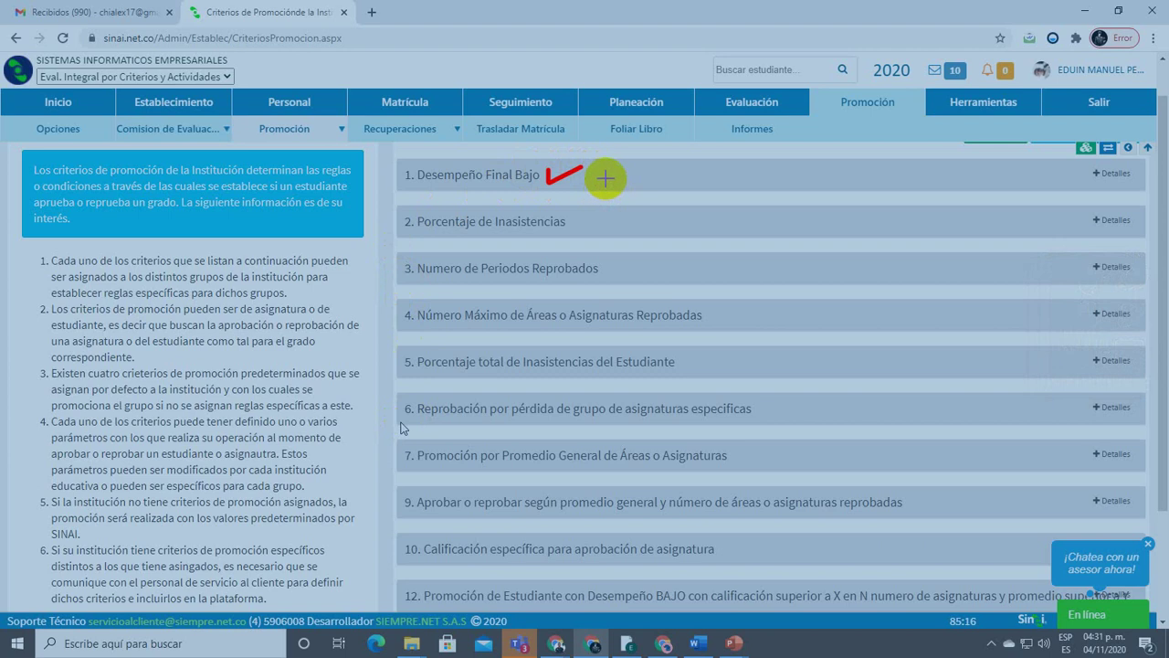
mouse_move(604, 189)
left_mouse_down()
mouse_move(613, 156)
mouse_move(627, 187)
mouse_move(622, 177)
left_mouse_up()
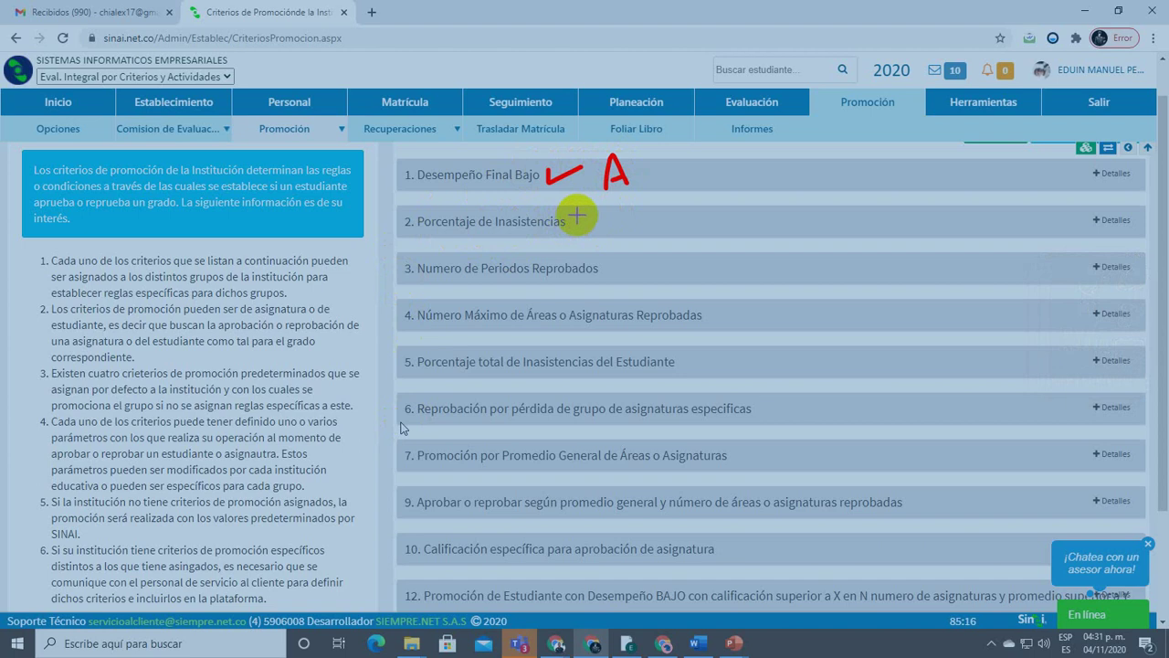
mouse_move(577, 228)
left_mouse_down()
mouse_move(618, 194)
mouse_move(645, 229)
mouse_move(637, 219)
left_mouse_up()
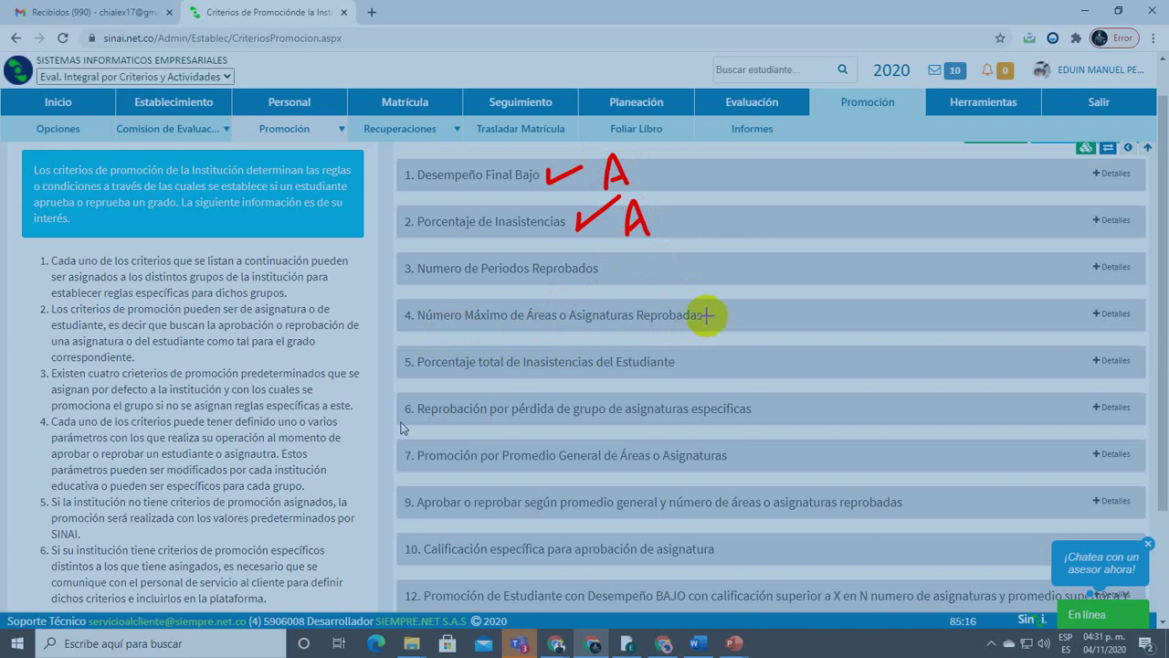
Mark criterion 4 with a red tick and the letters A and E, and criterion 5 with a tick and an E
left_click_drag(709, 315, 740, 293)
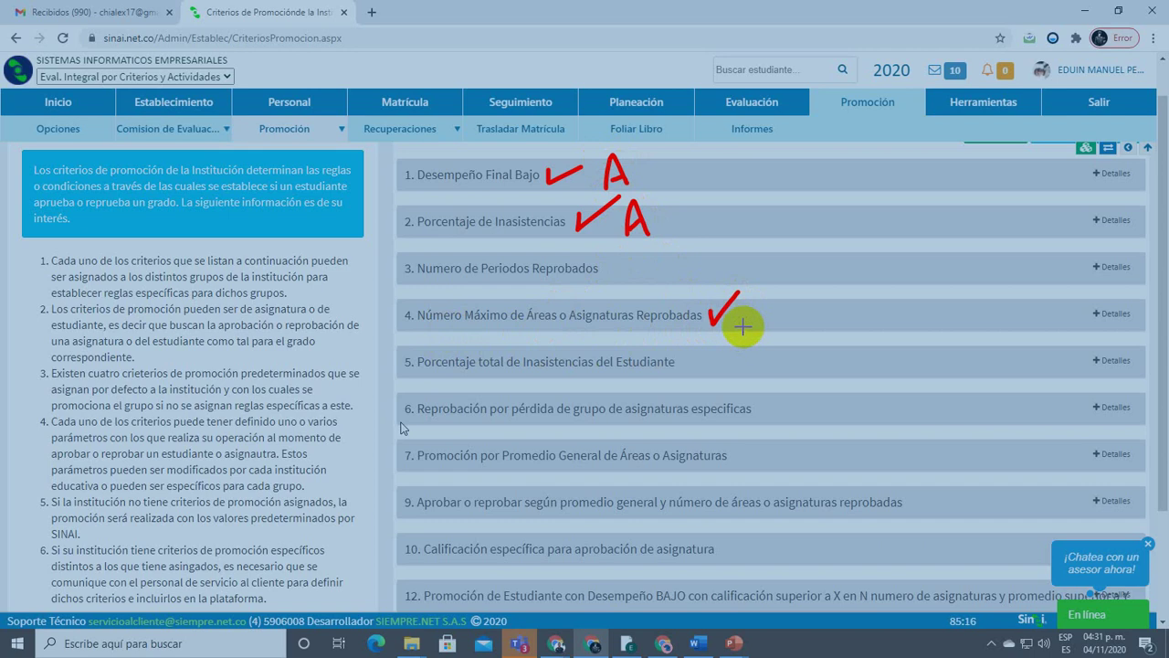
left_click_drag(742, 326, 755, 317)
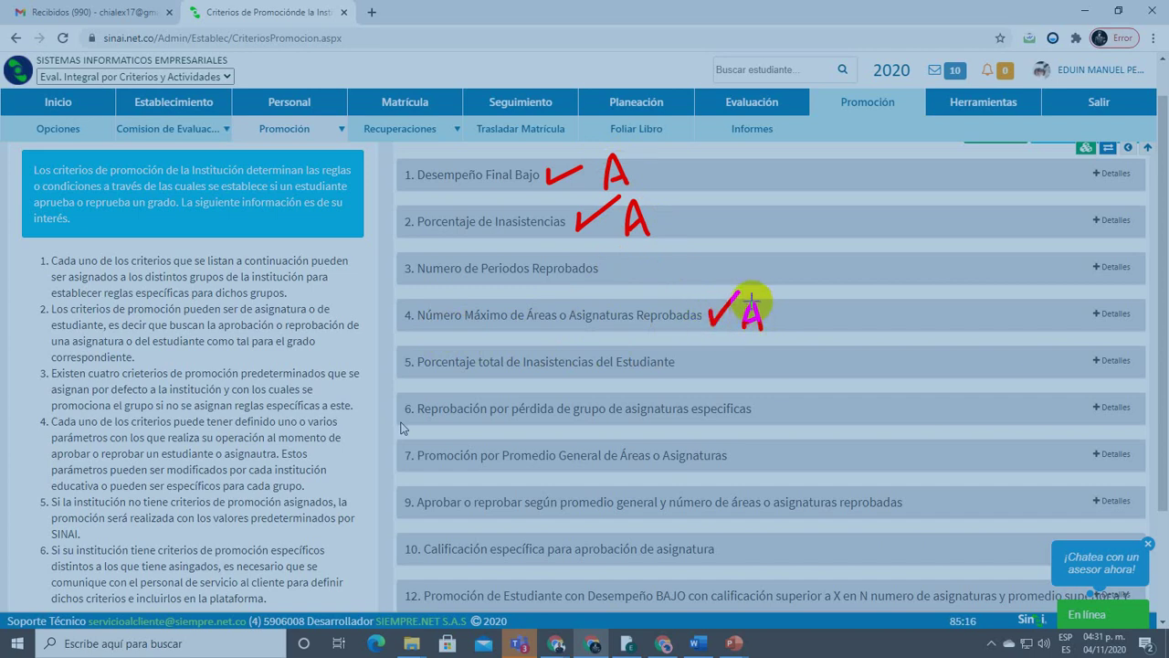
mouse_move(751, 301)
left_mouse_down()
mouse_move(749, 318)
mouse_move(777, 318)
mouse_move(772, 297)
mouse_move(747, 327)
left_mouse_up()
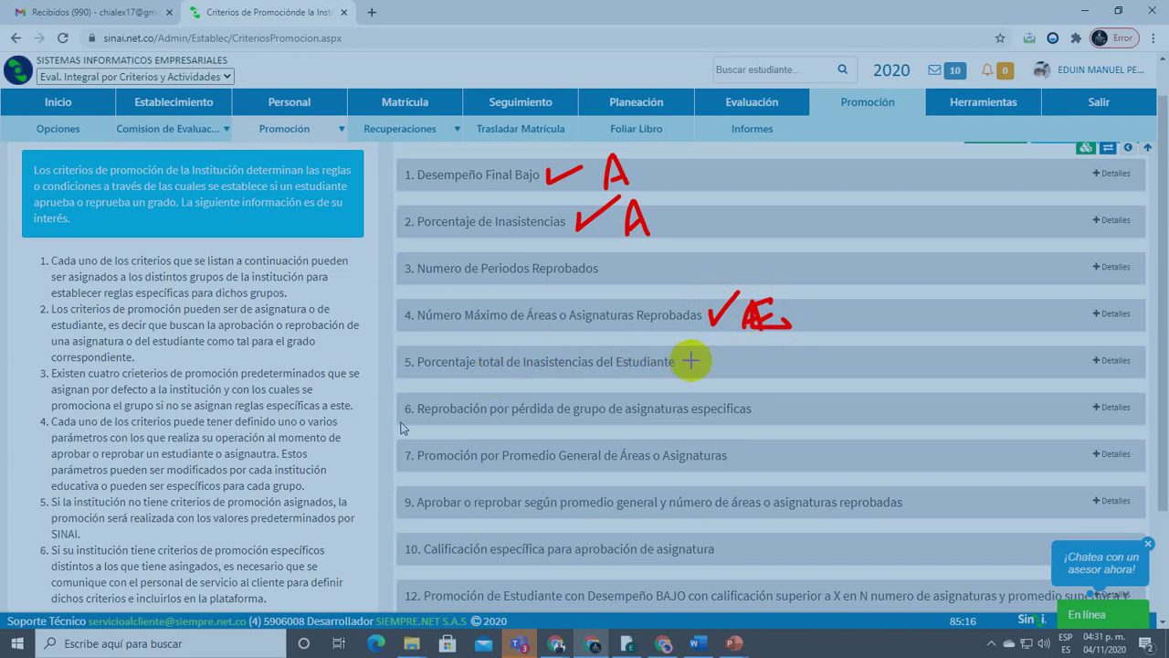
mouse_move(700, 352)
left_mouse_down()
mouse_move(707, 368)
mouse_move(723, 336)
mouse_move(788, 373)
mouse_move(778, 351)
mouse_move(773, 364)
left_mouse_up()
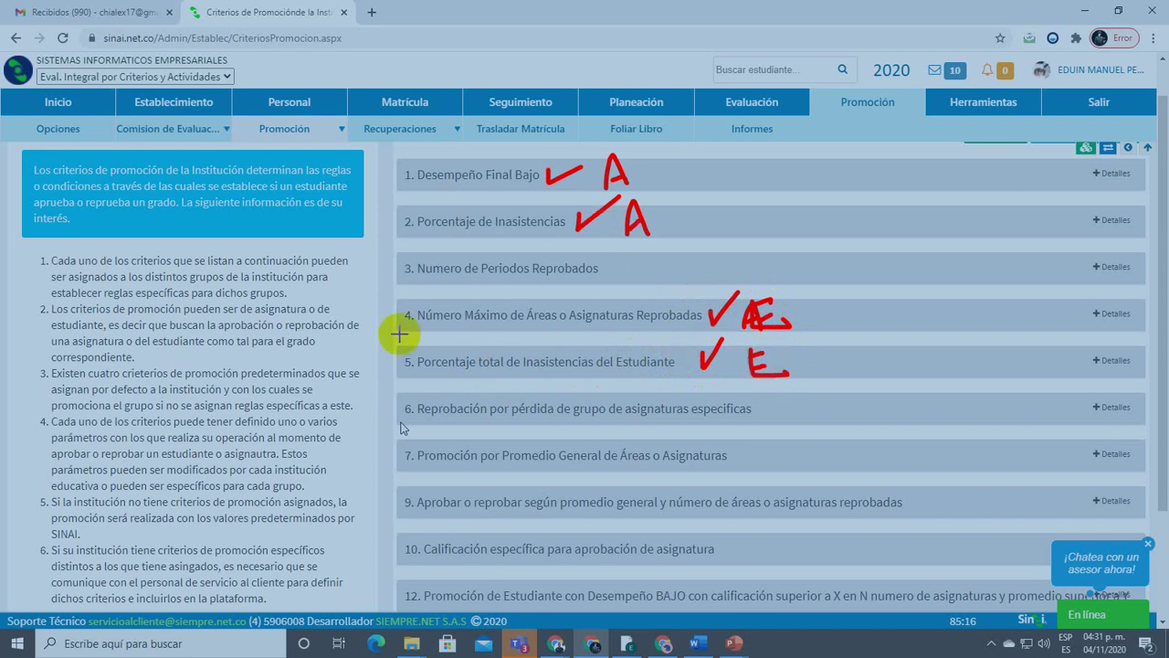
Put a red dot in front of each predetermined criterion: 1, 2, 4 and 5
left_click(397, 174)
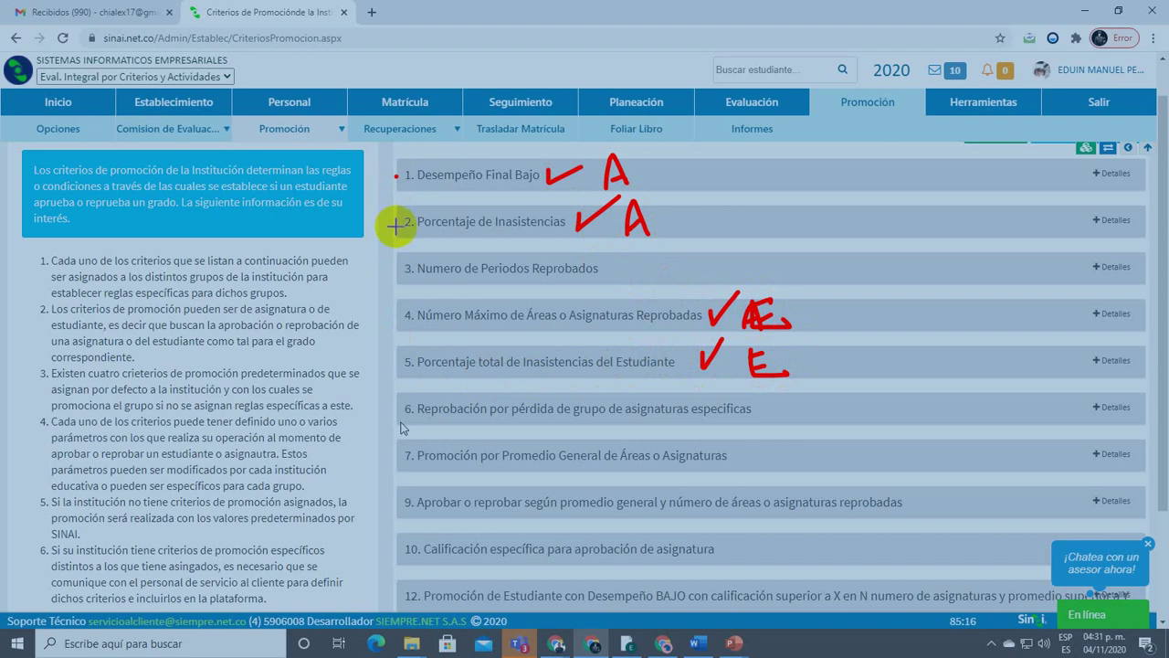
left_click(398, 221)
left_click(398, 315)
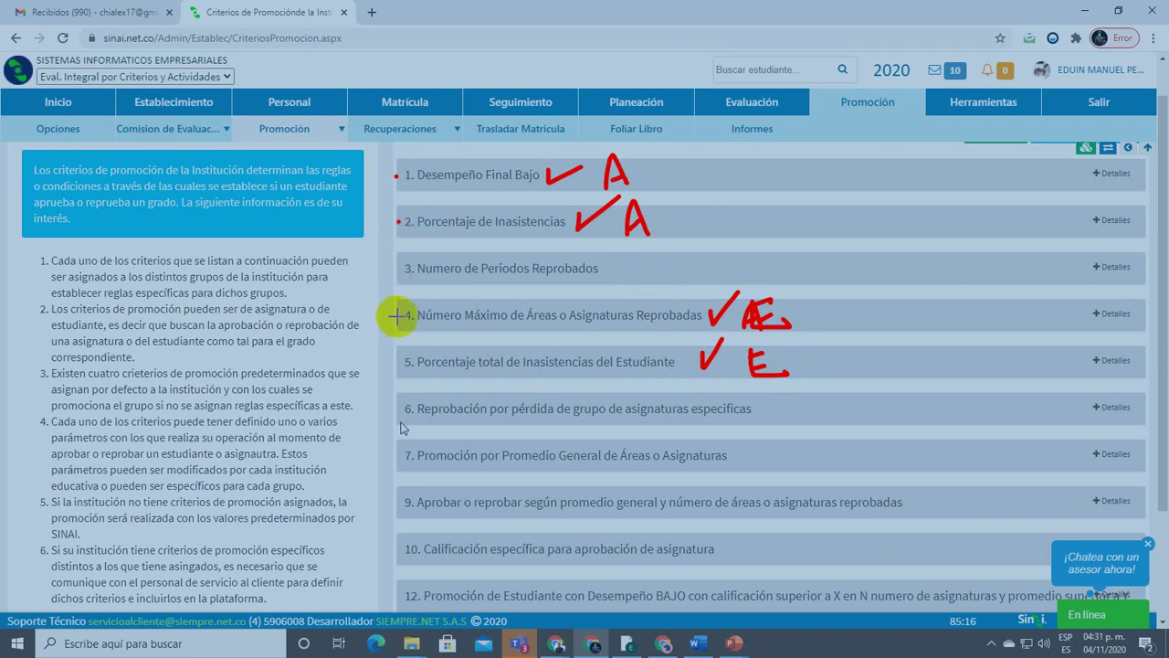
left_click(397, 364)
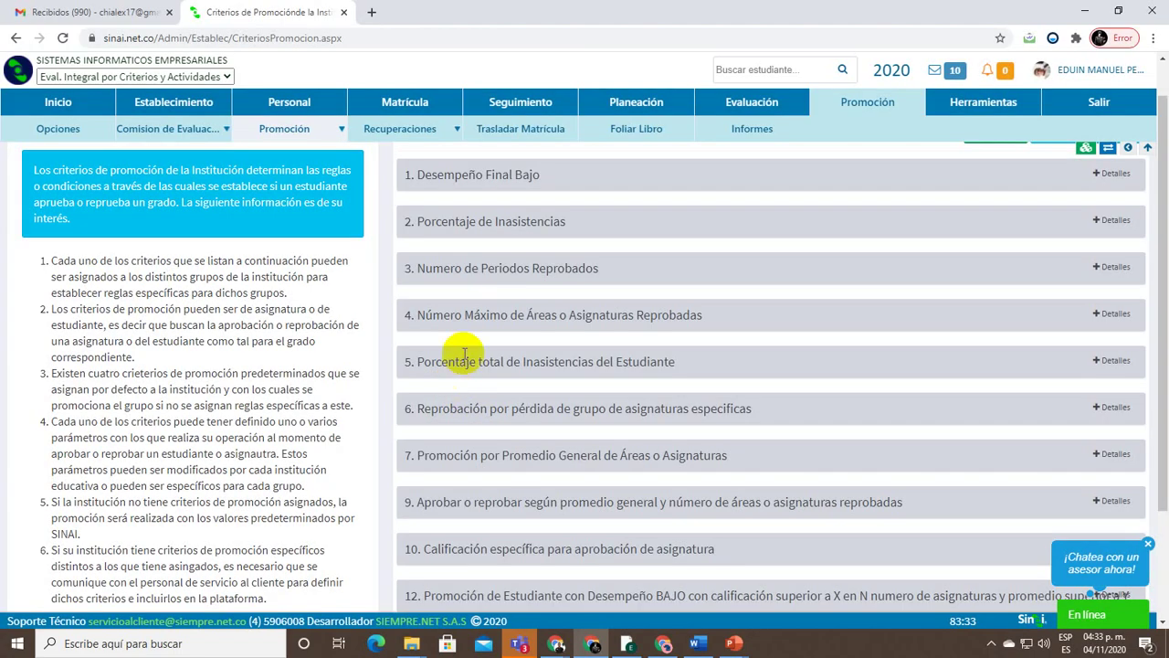
Expand criterion 1's details, mark "Este es un criterio predeterminado" and "Este criterio Reprueba Asignatura" in red, and collapse them again
scroll(464, 354, "up", 1)
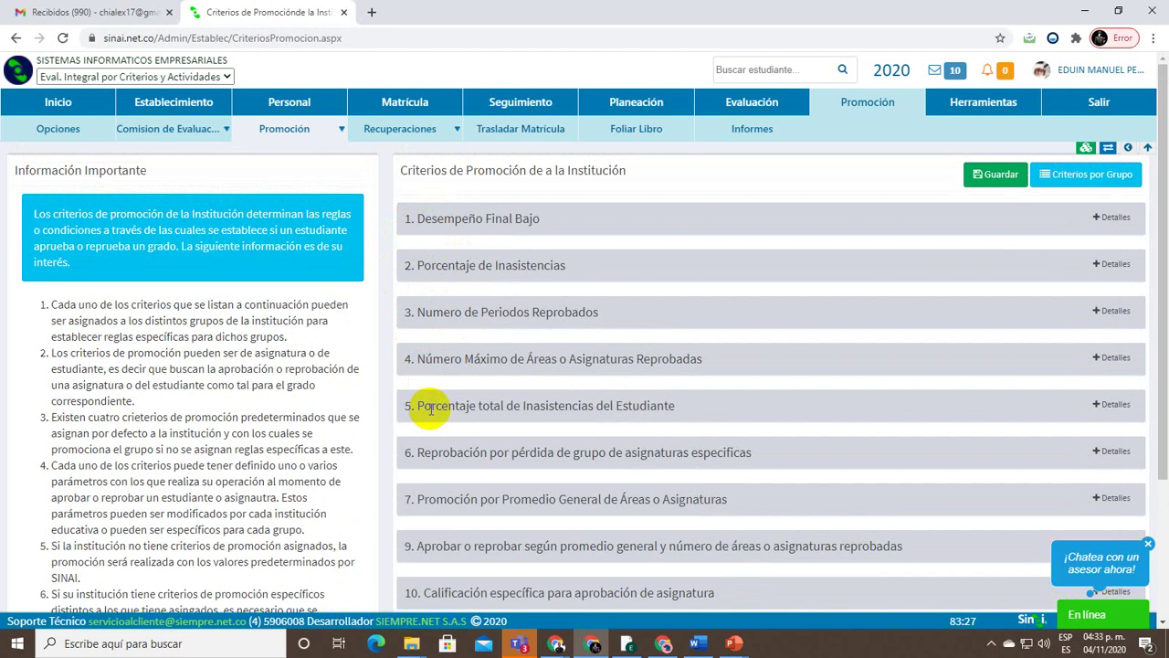
left_click(1131, 219)
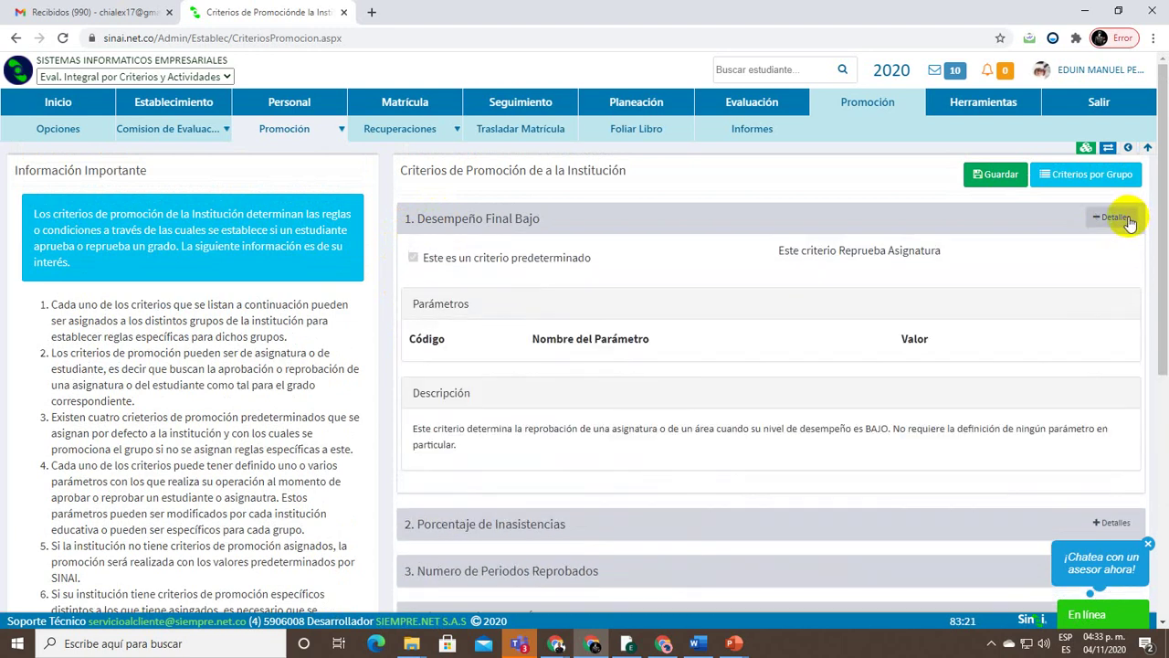
key("Print")
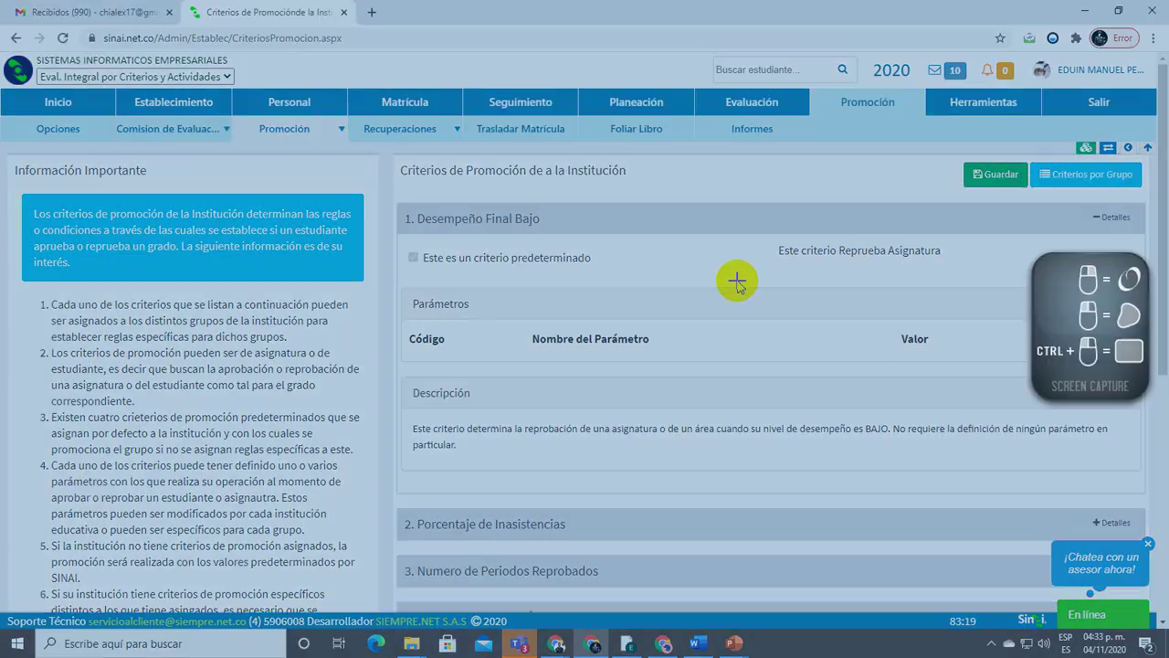
left_click_drag(404, 249, 598, 267)
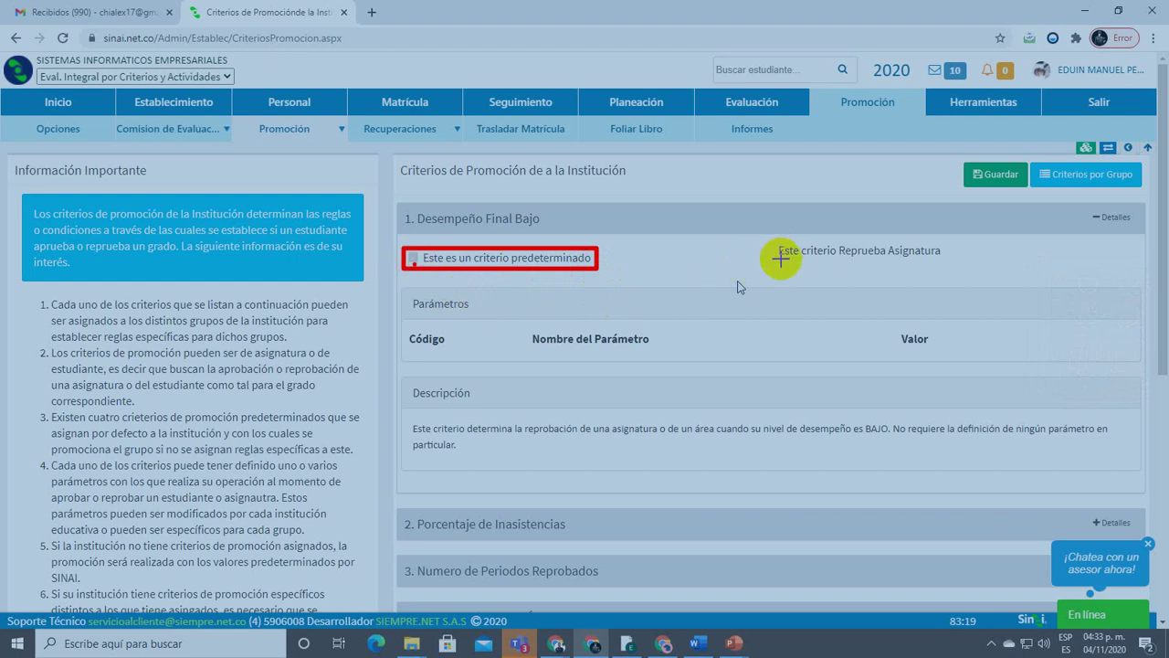
left_click_drag(833, 267, 955, 256)
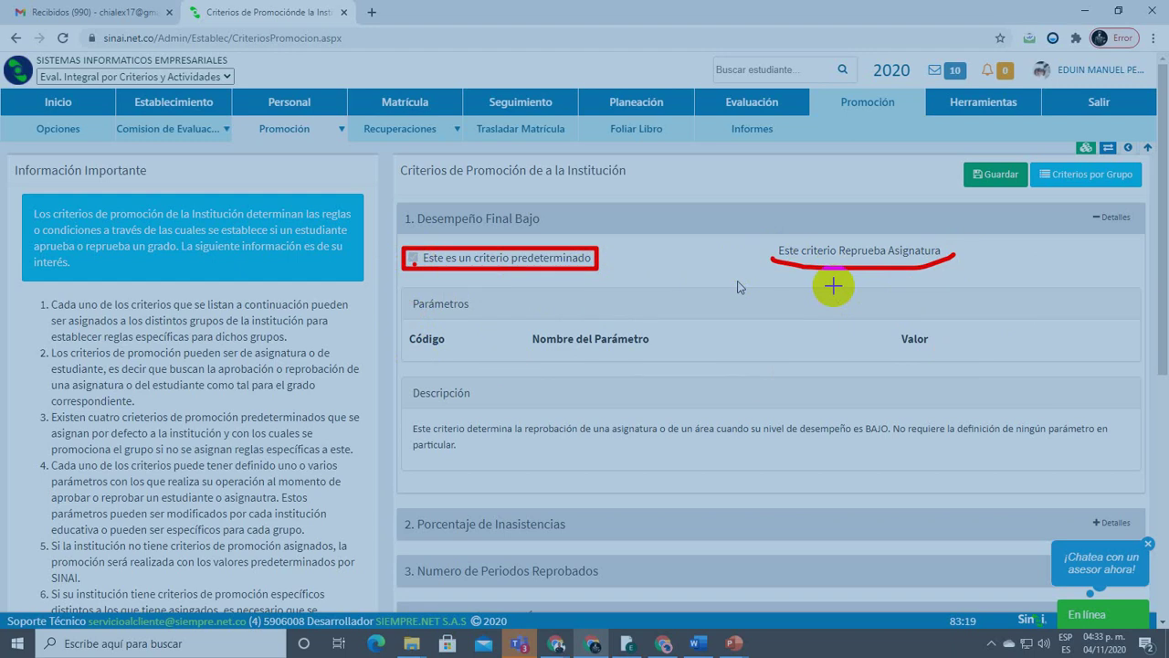
key("Escape")
left_click(1123, 217)
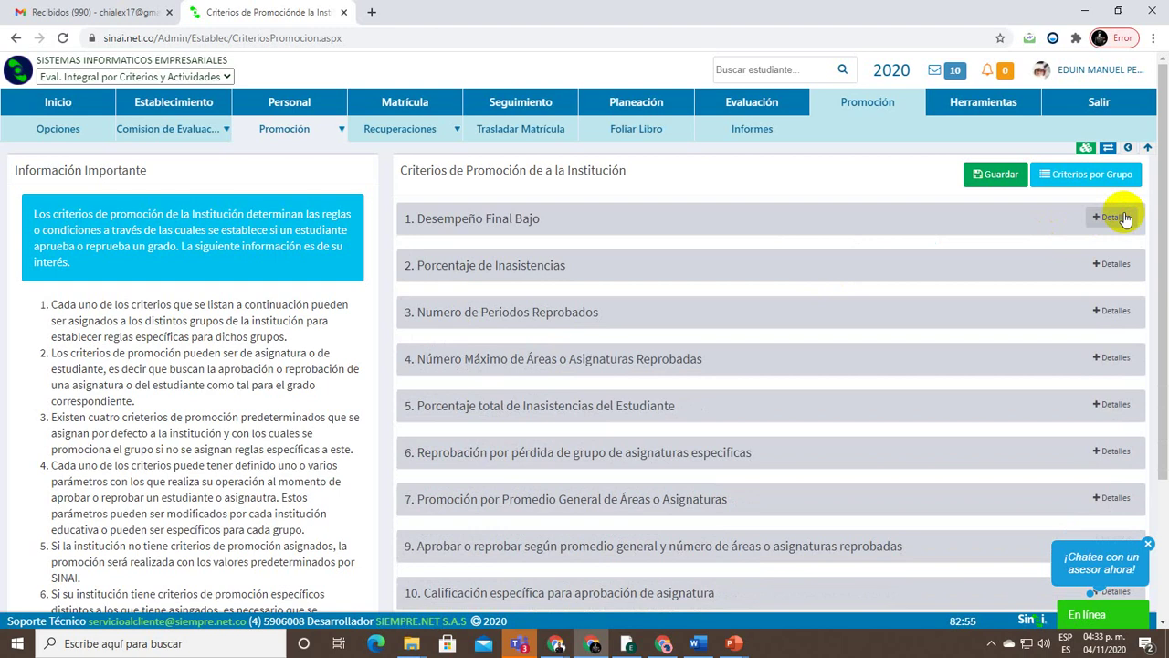
Expand the details of criterion 2 Porcentaje de Inasistencias, box its predetermined-criterion option and underline "Este criterio Reprueba Asignatura" in red
left_click(1116, 265)
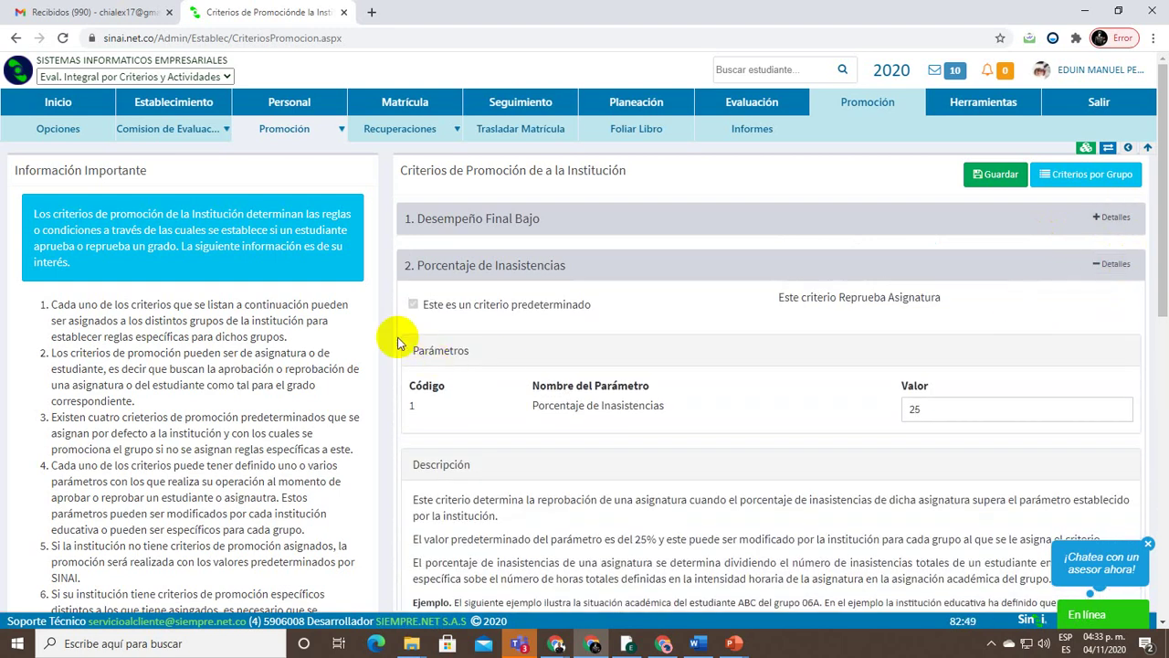
key("ctrl+shift+s")
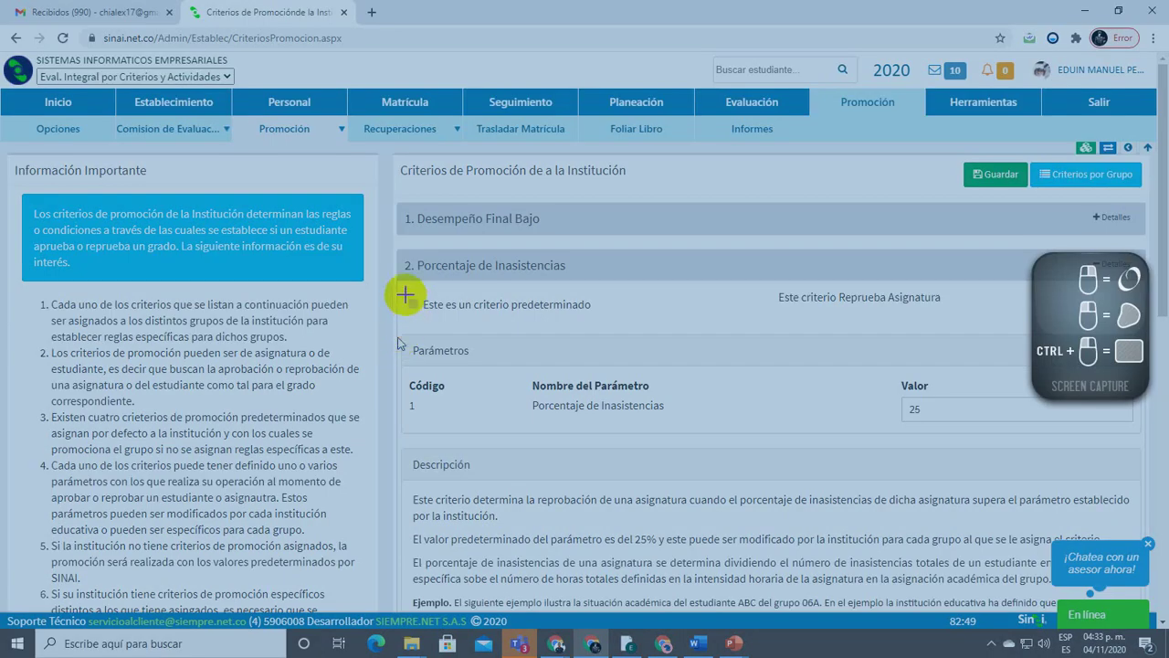
left_click_drag(405, 294, 598, 317)
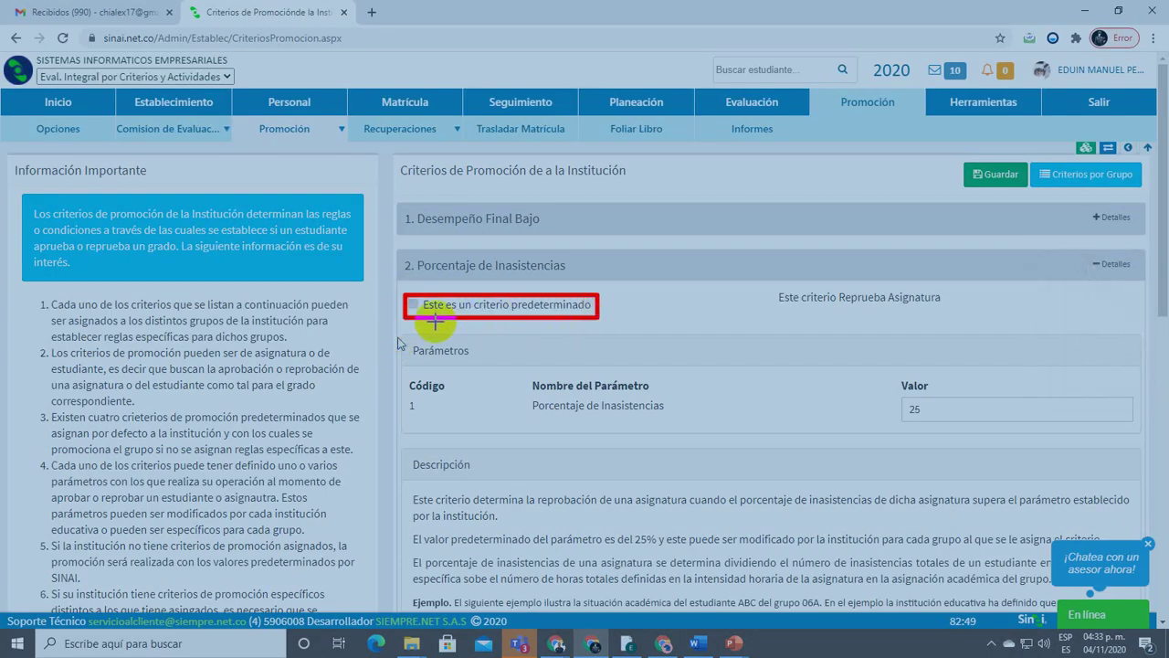
left_click(415, 311)
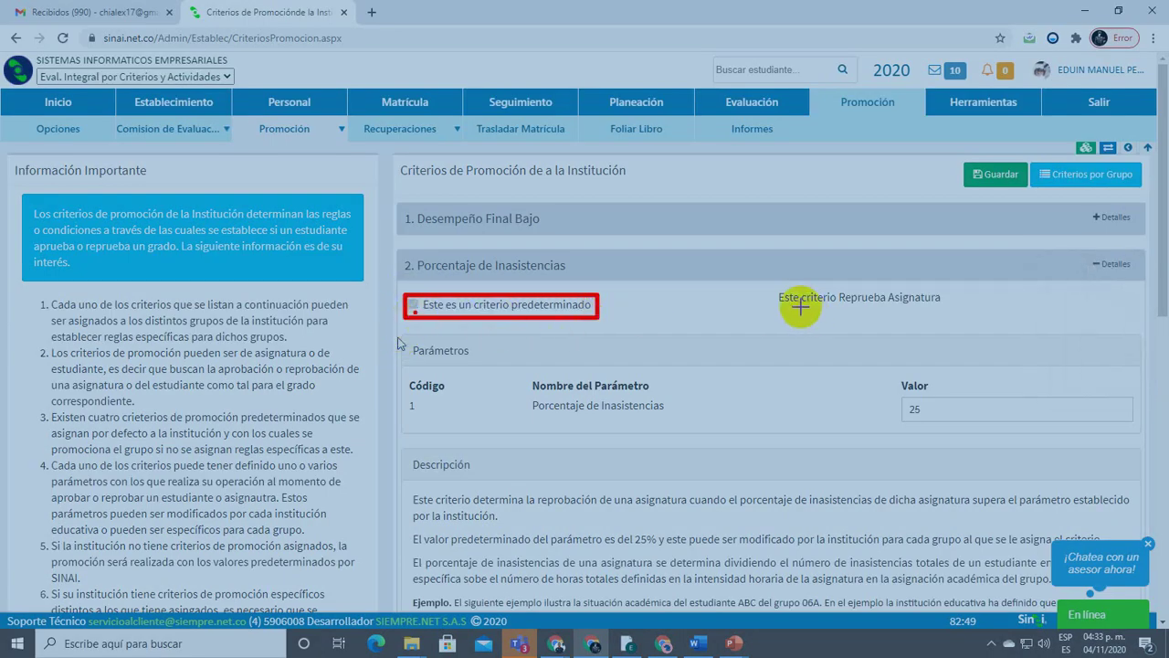
mouse_move(769, 301)
left_mouse_down()
mouse_move(901, 313)
mouse_move(959, 295)
left_mouse_up()
Box the Valor parameter of criterion 2, underline its 25, and draw a large red X across the criterion's details
left_click_drag(891, 373, 947, 431)
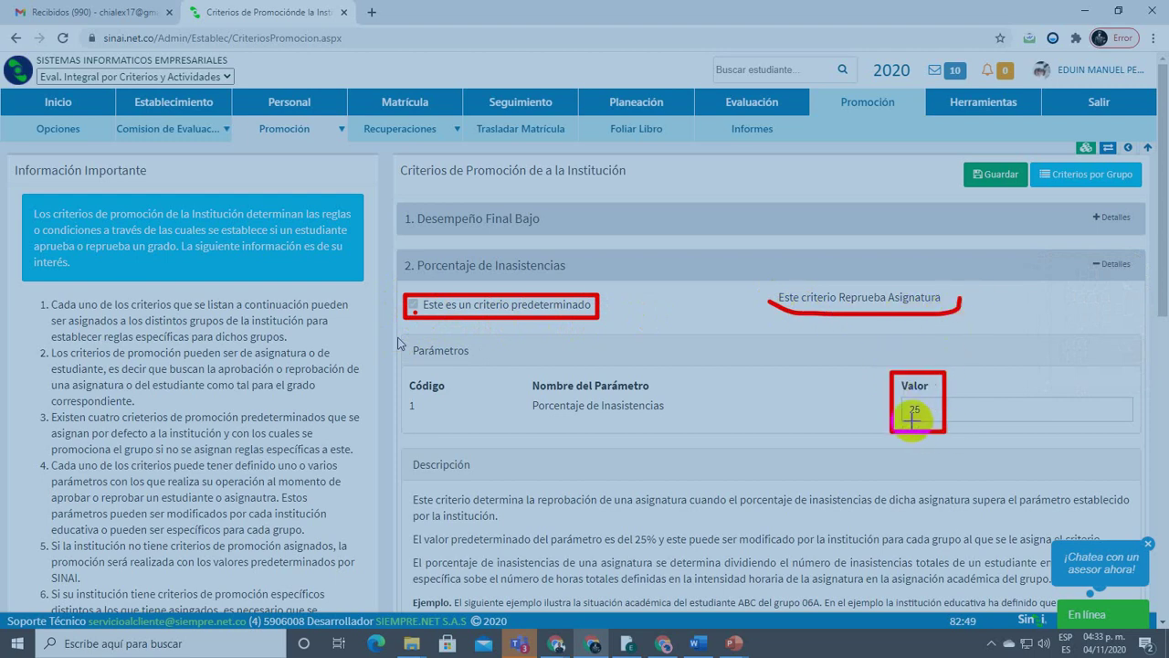
left_click_drag(904, 421, 934, 412)
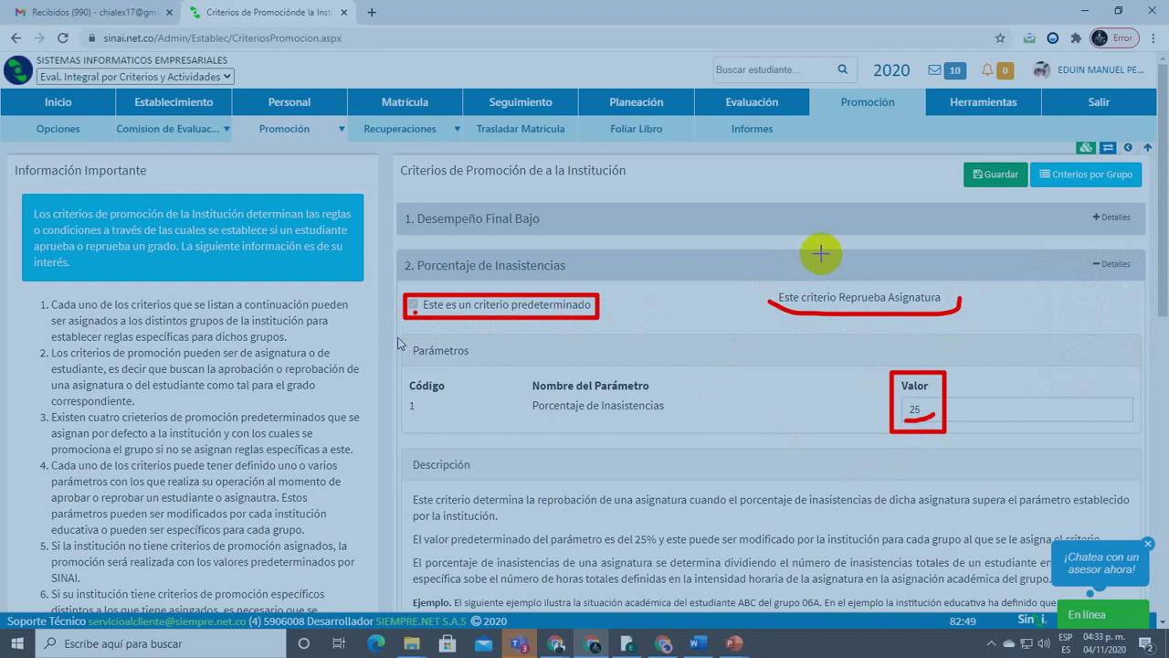
left_click_drag(822, 253, 653, 419)
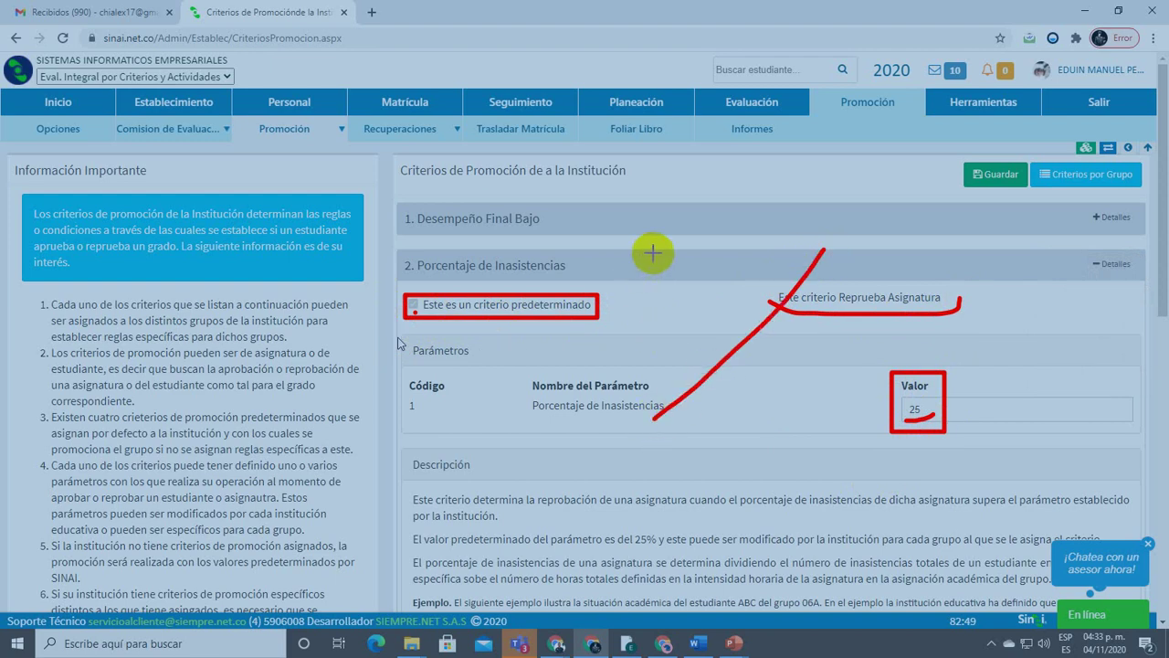
left_click_drag(654, 253, 837, 439)
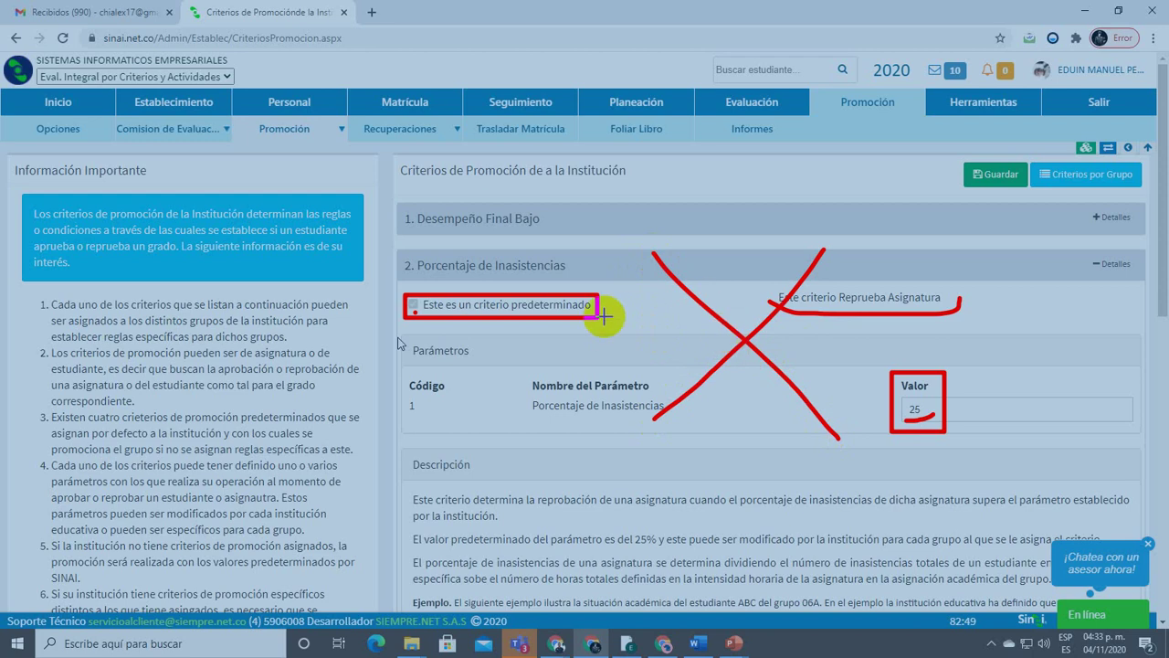
Clear the red annotations, highlight the Valor of criterion 2 Porcentaje de Inasistencias, and collapse its details
key("Escape")
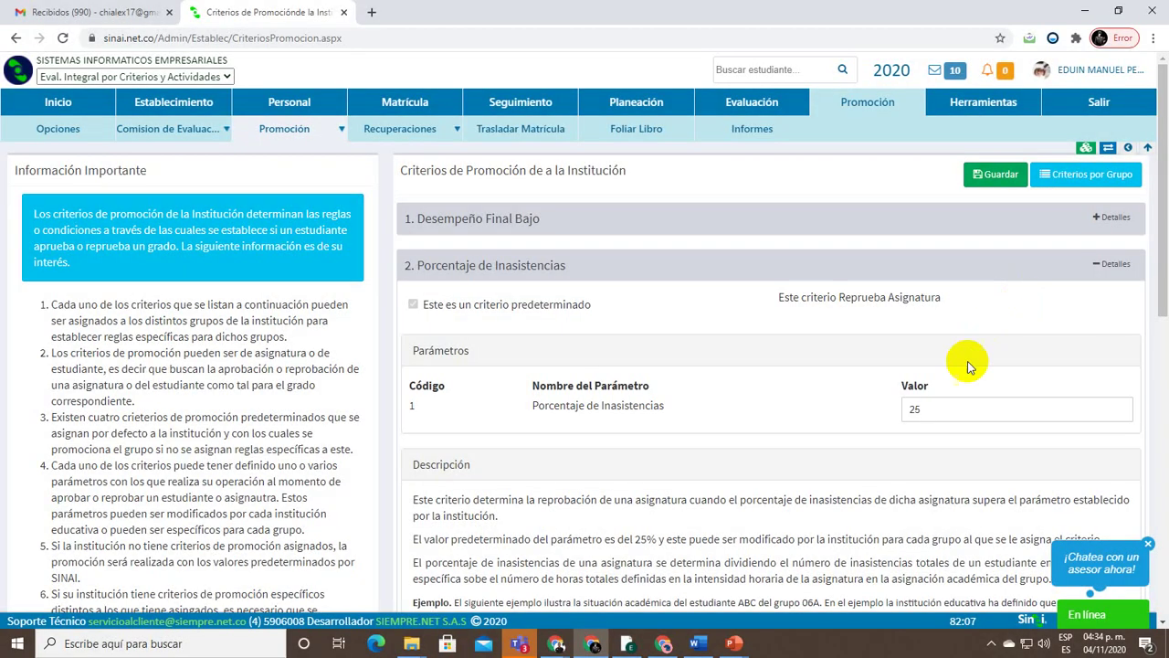
double_click(951, 400)
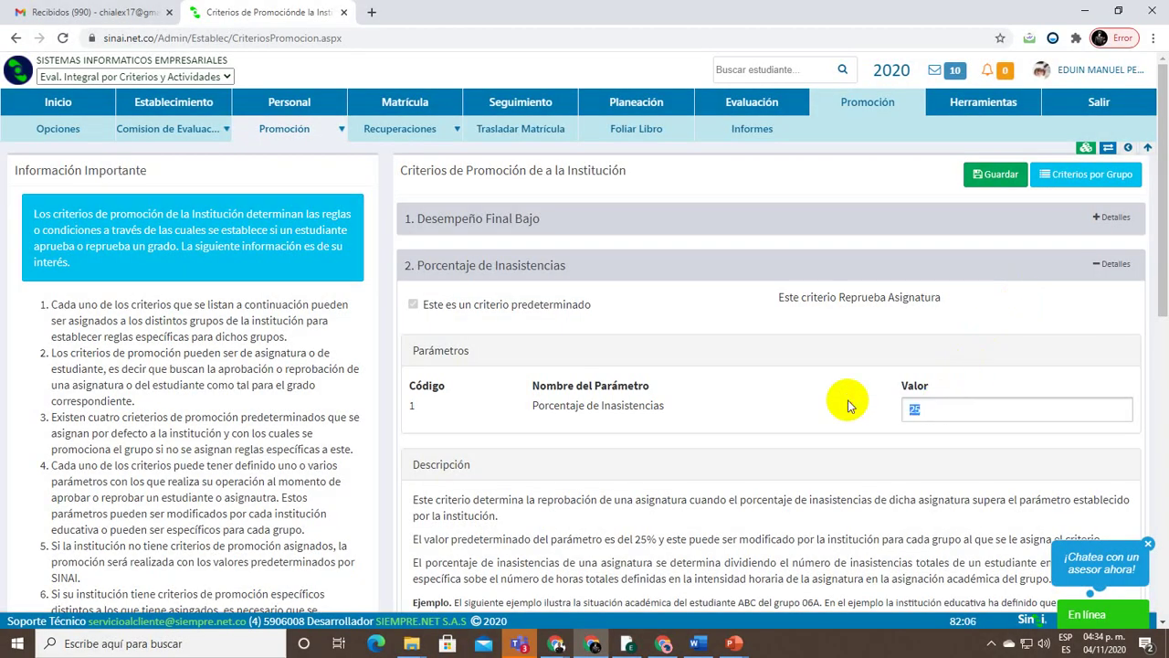
left_click(1103, 266)
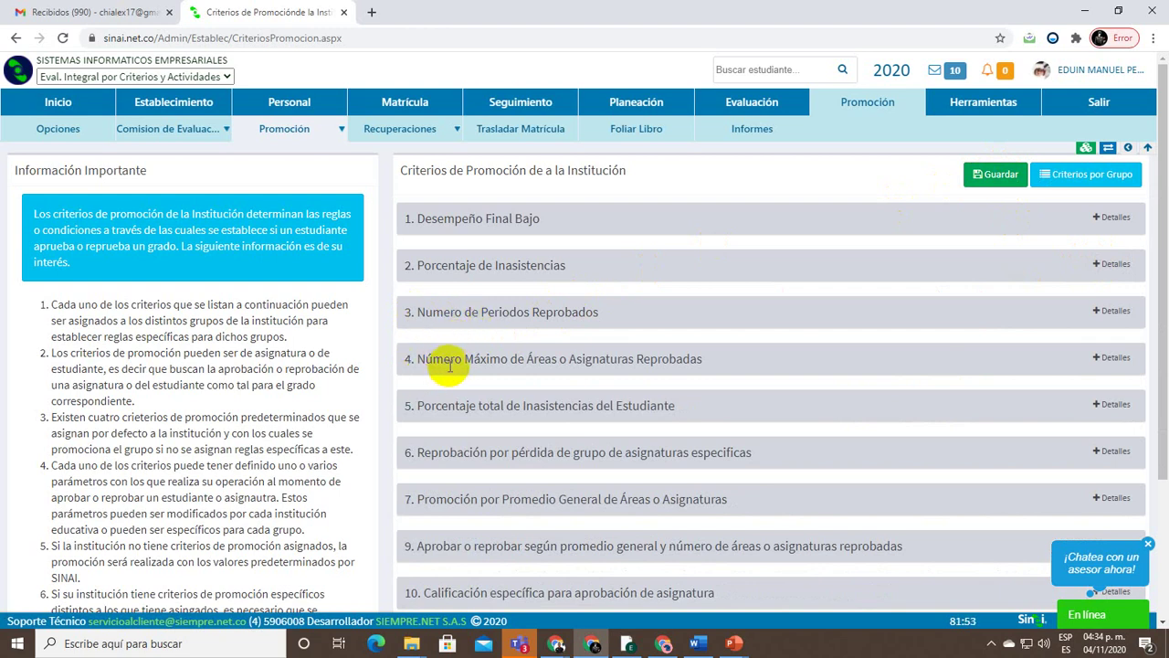
Expand the details of criterion 4 Número Máximo de Áreas o Asignaturas Reprobadas and highlight its Valor parameter
left_click(1115, 360)
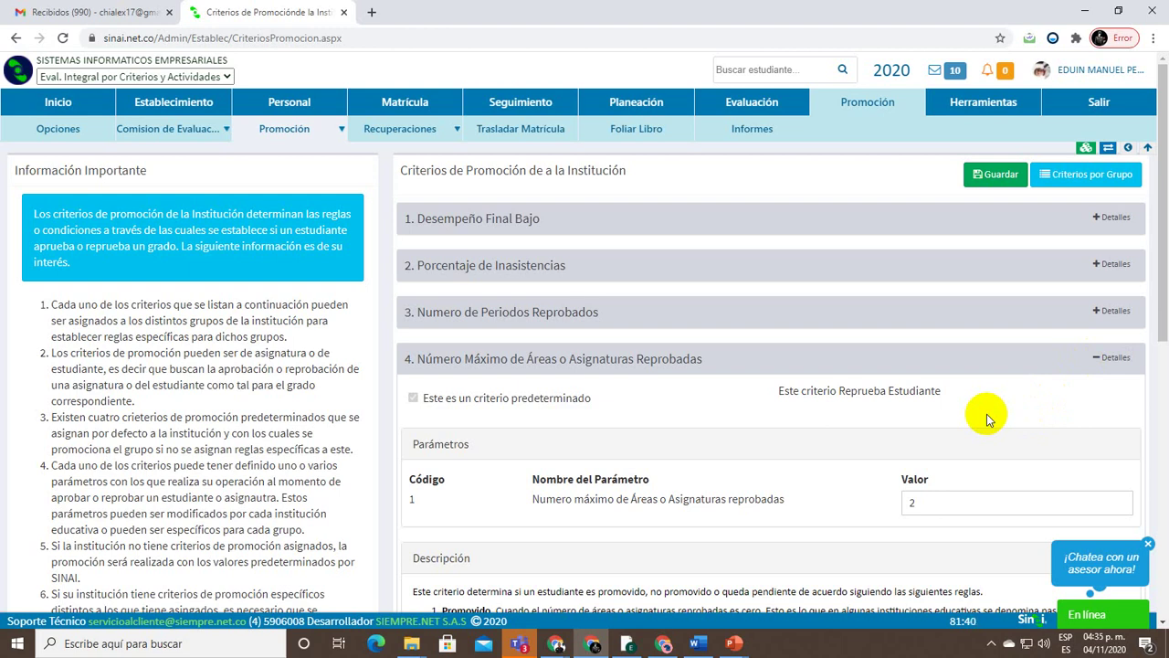
double_click(901, 508)
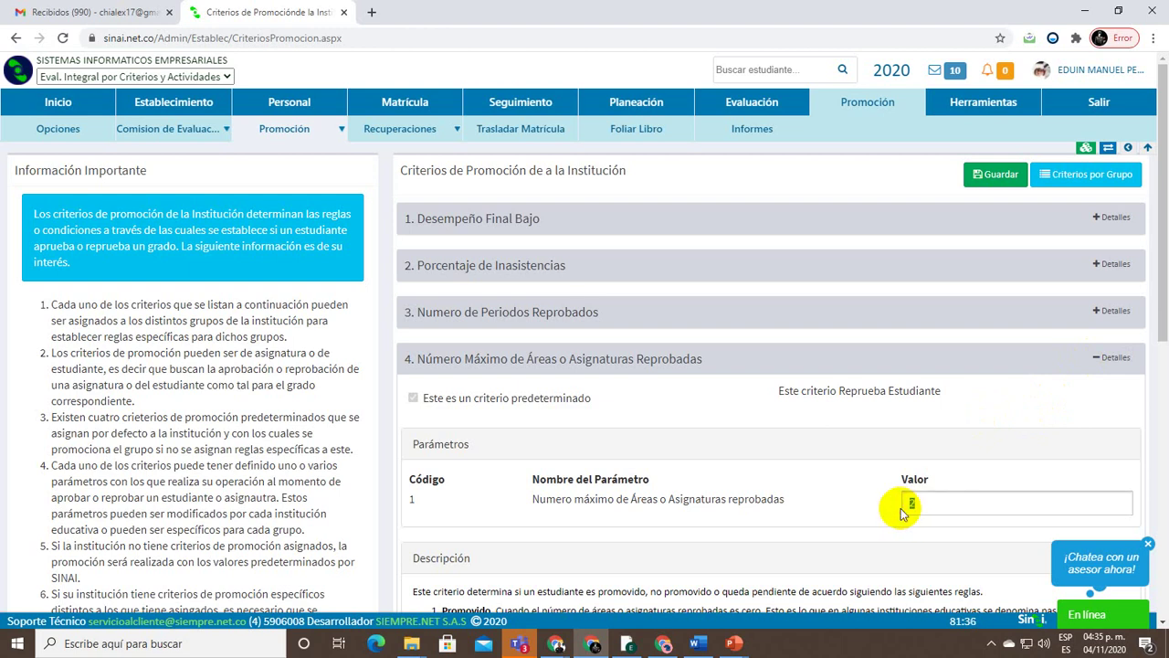
left_click(985, 464)
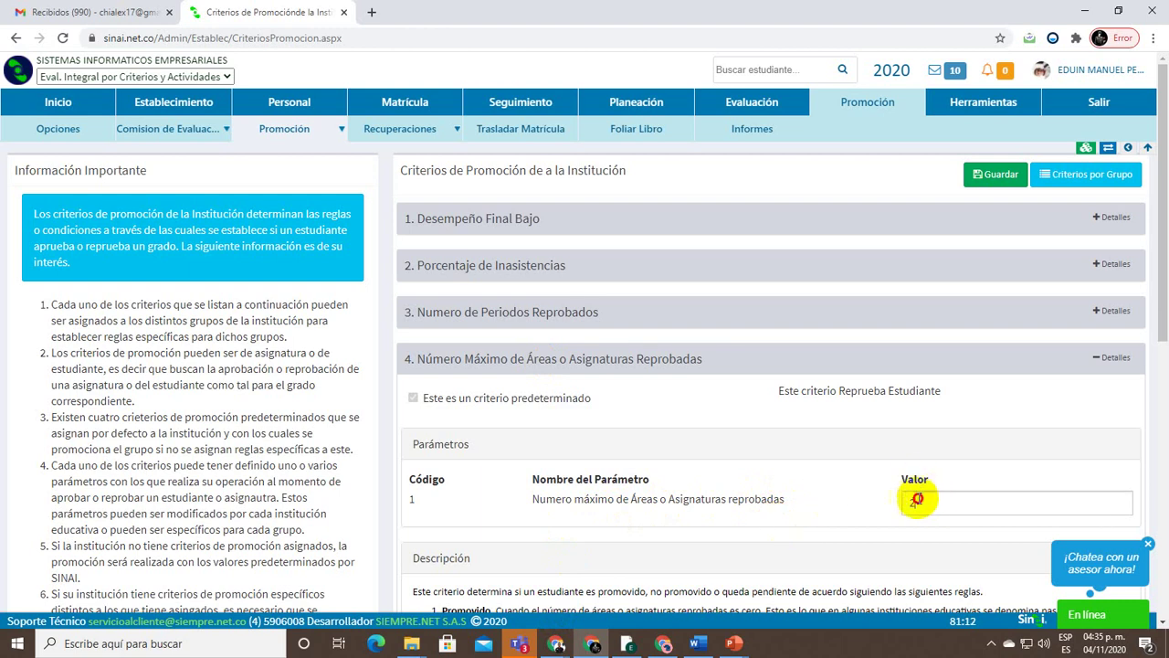
left_click(898, 504)
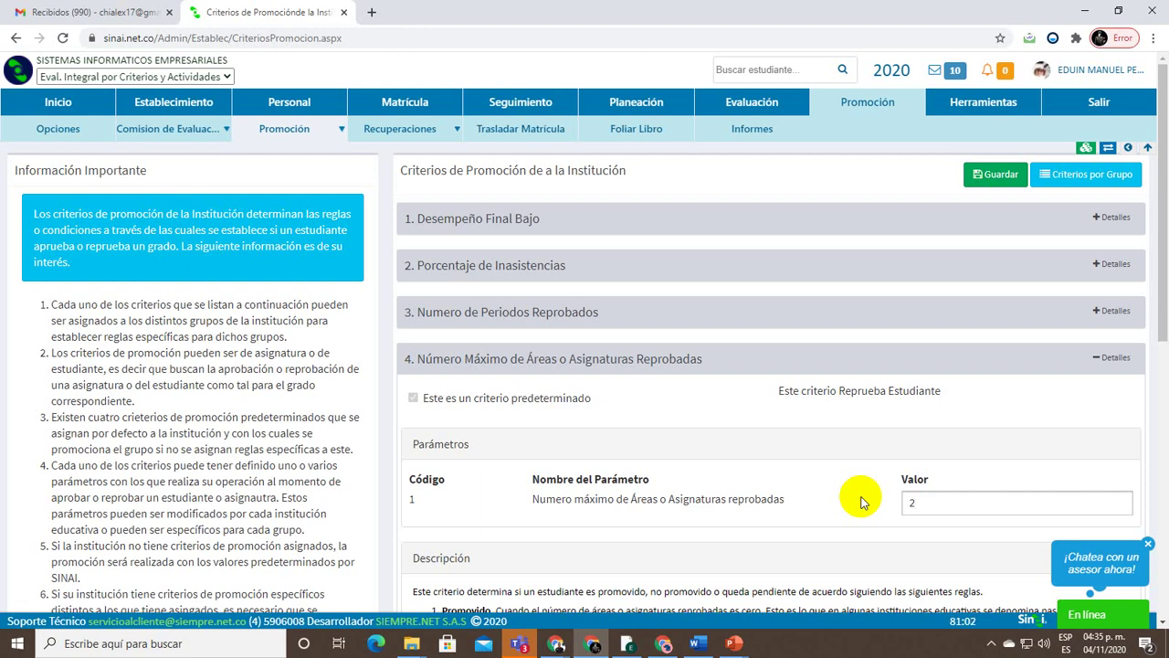
Try 1, 0 and 3 as the Valor of criterion 4, restore it to 2, and collapse the criterion's details
key("BackSpace")
type("1")
key("BackSpace")
type("0")
type("3")
key("BackSpace")
type("1")
key("BackSpace")
type("2")
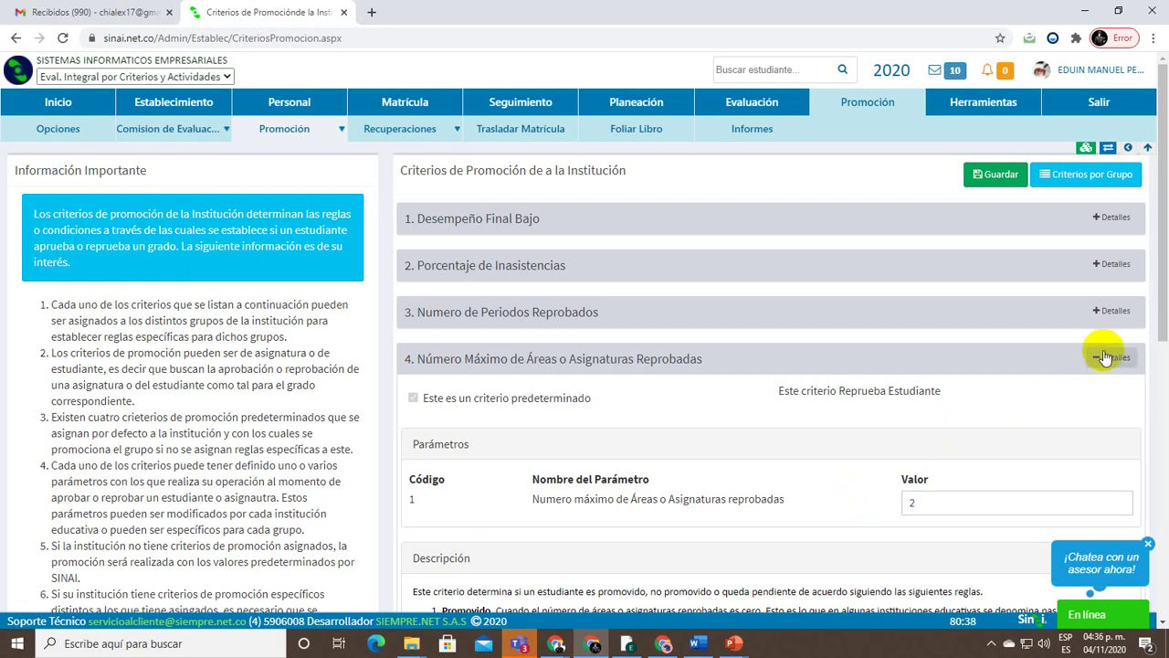
left_click(1105, 356)
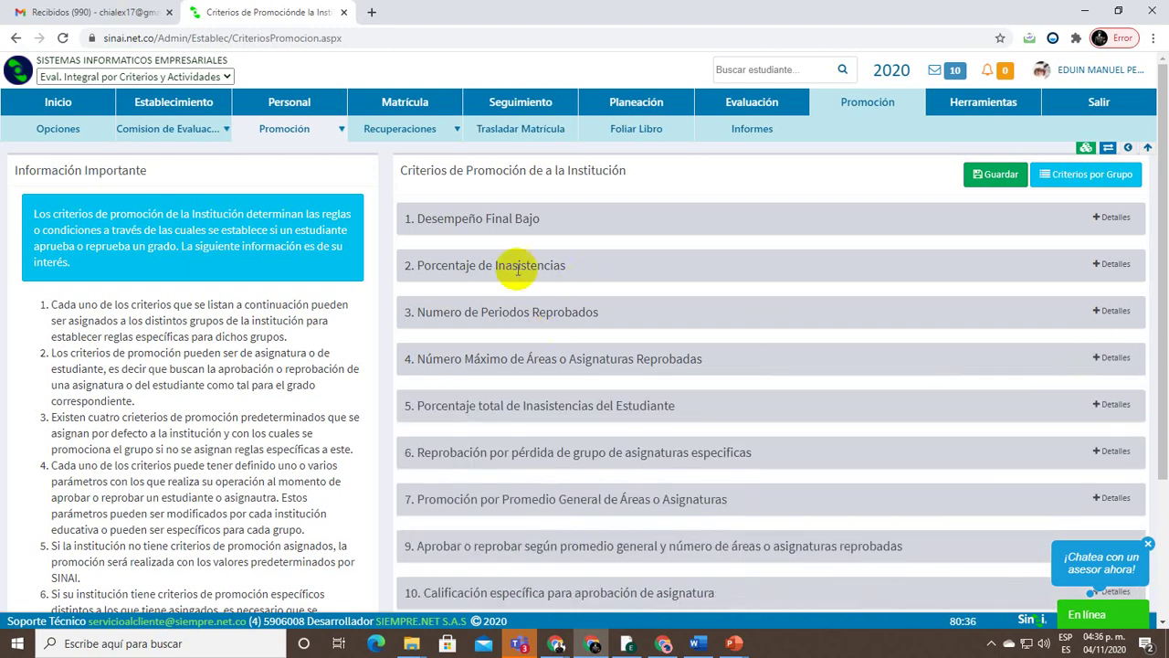
Draw red check marks after the titles of criteria 1, 2, 4 and 5, and clear the annotations again
key("F8")
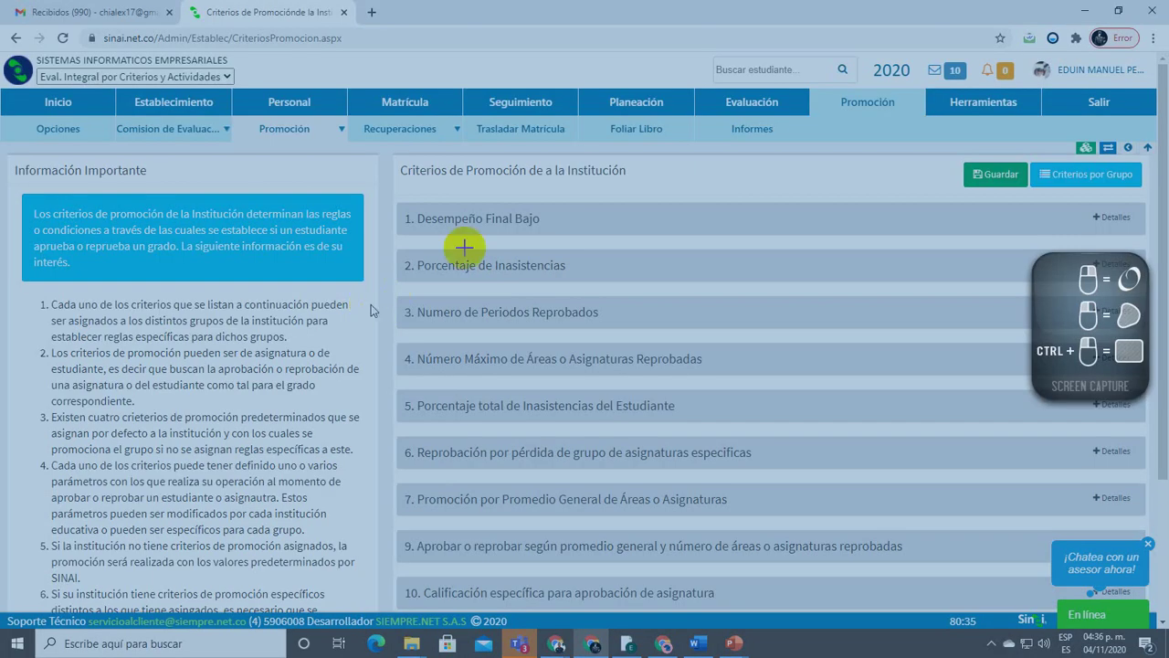
left_click_drag(549, 218, 566, 212)
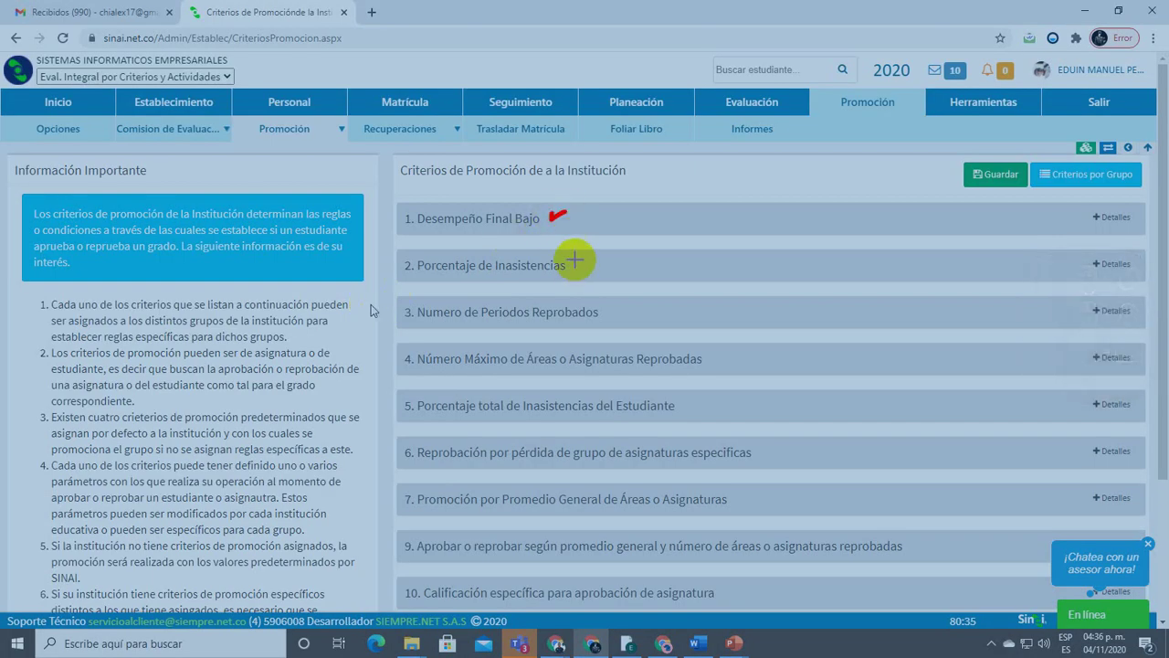
left_click_drag(574, 260, 609, 254)
left_click_drag(708, 360, 747, 347)
left_click_drag(685, 405, 724, 396)
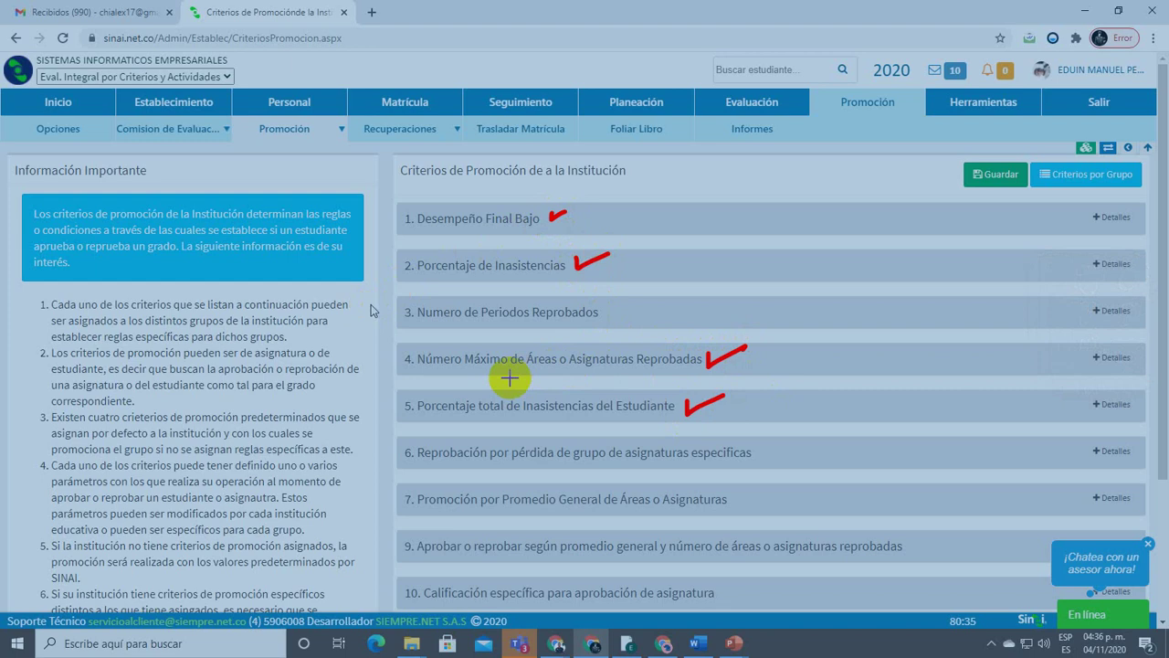
key("Escape")
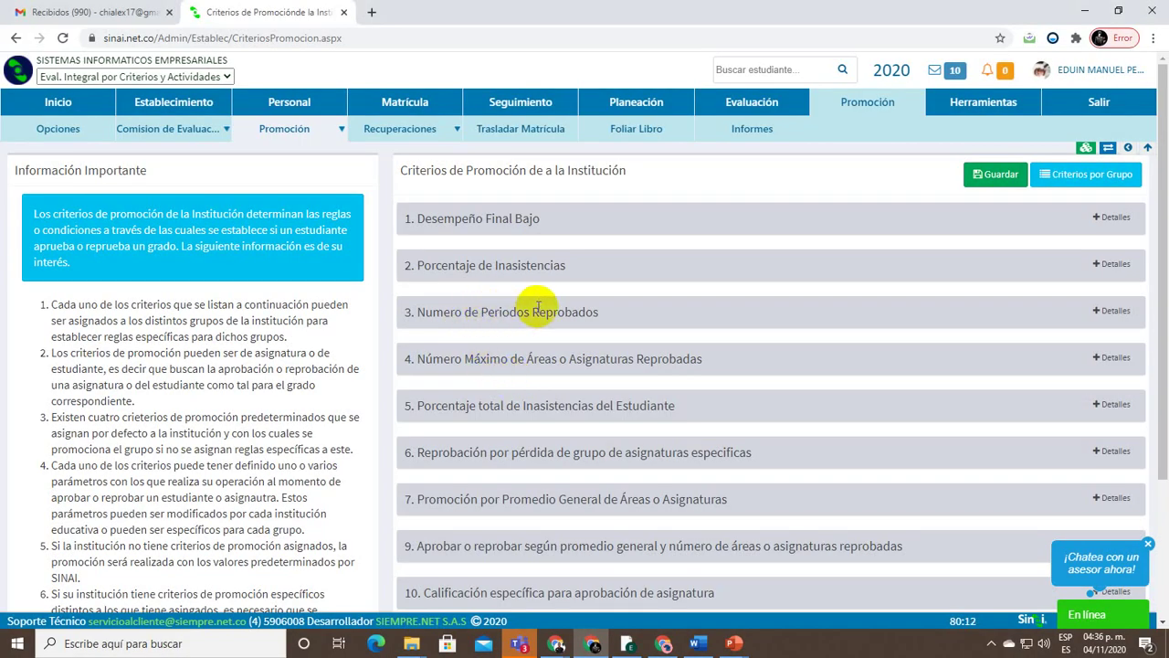
Expand criterion 3 Numero de Periodos Reprobados, write a red NO below its predetermined-criterion option, and underline "Este criterio Reprueba Asignatura"
left_click(1100, 313)
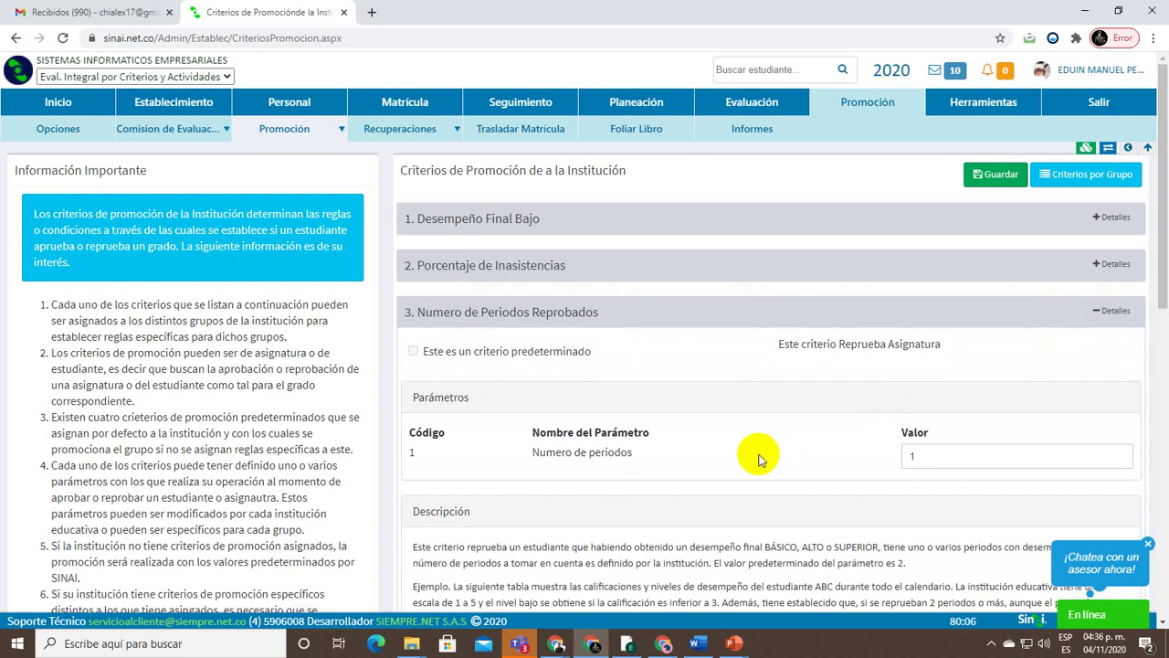
key("Print")
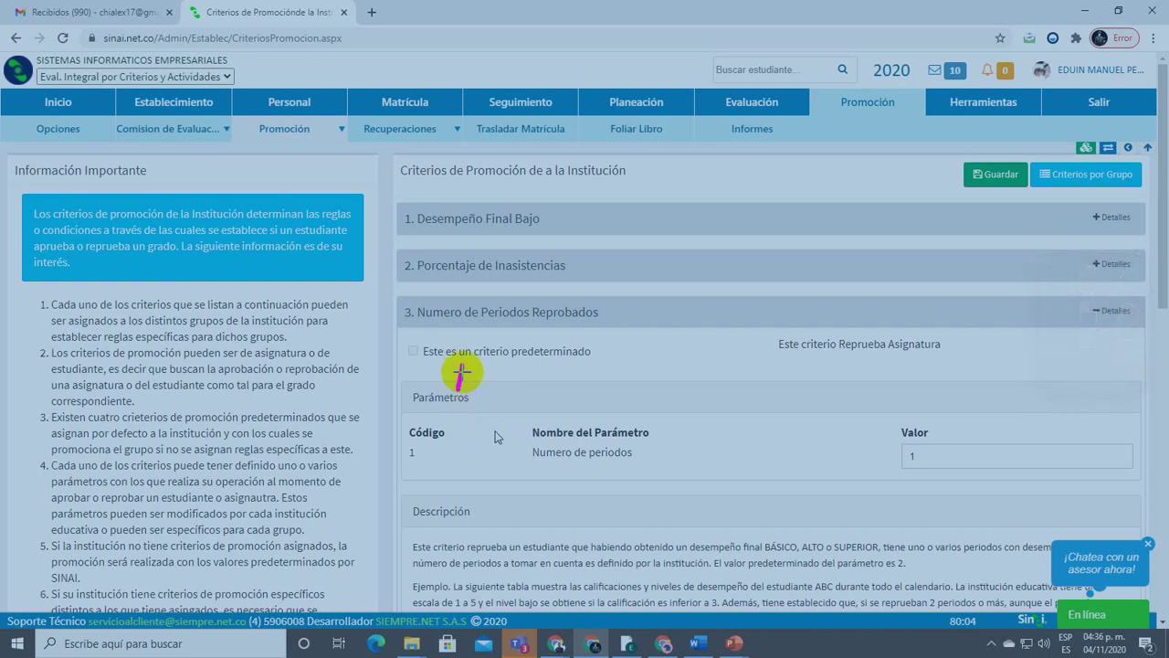
left_click_drag(459, 386, 475, 369)
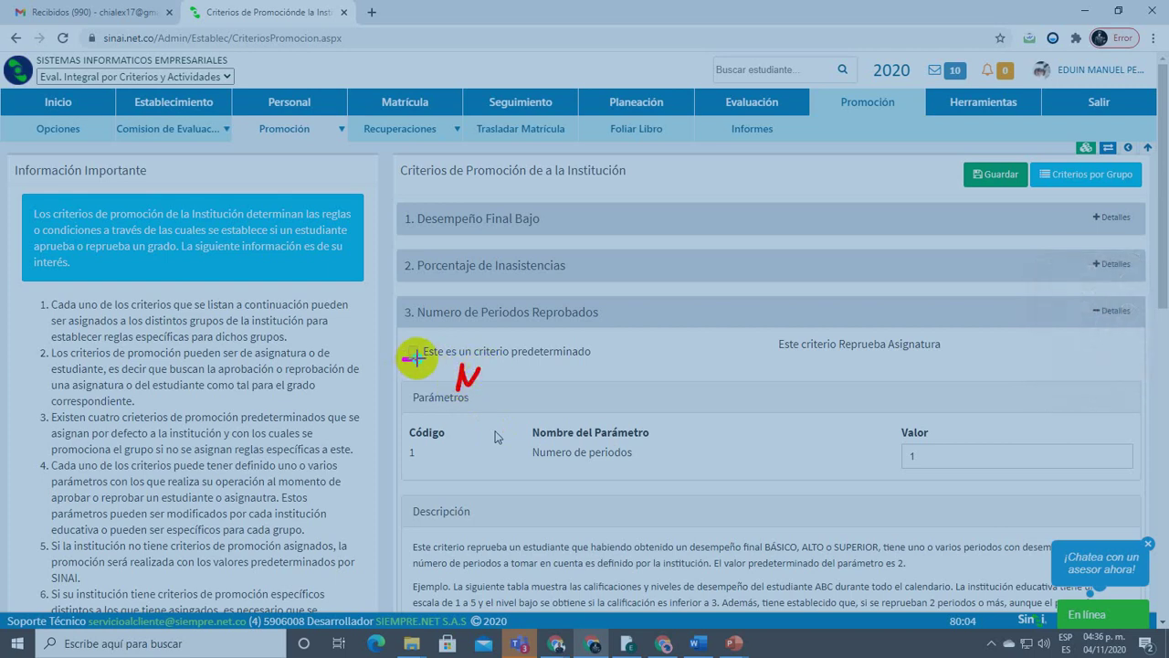
left_click_drag(403, 358, 504, 375)
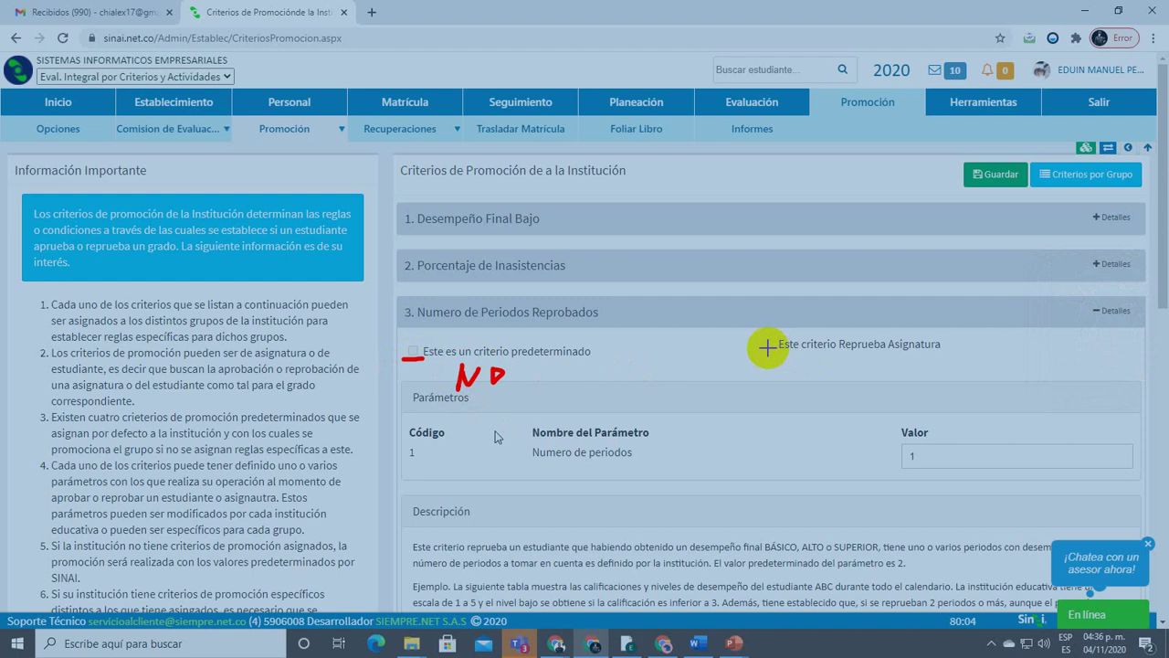
mouse_move(767, 347)
left_mouse_down()
mouse_move(935, 362)
mouse_move(959, 342)
mouse_move(951, 347)
left_mouse_up()
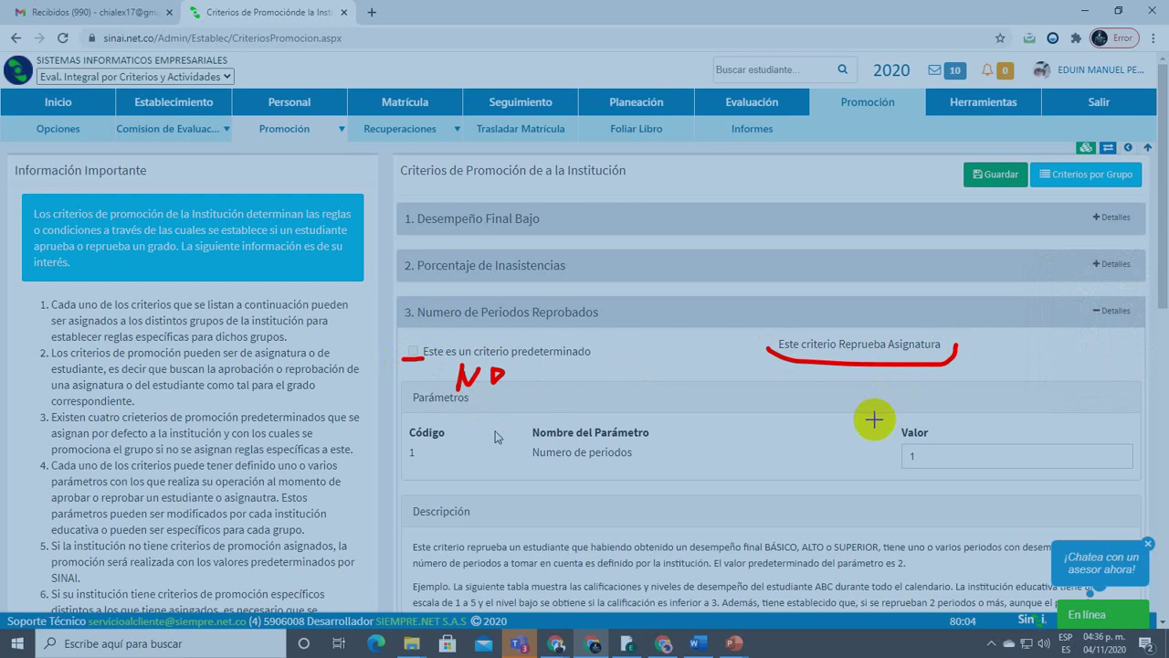
key("Escape")
Set the Valor of criterion 3's Numero de periodos parameter to 2 and collapse the criterion's details
double_click(913, 456)
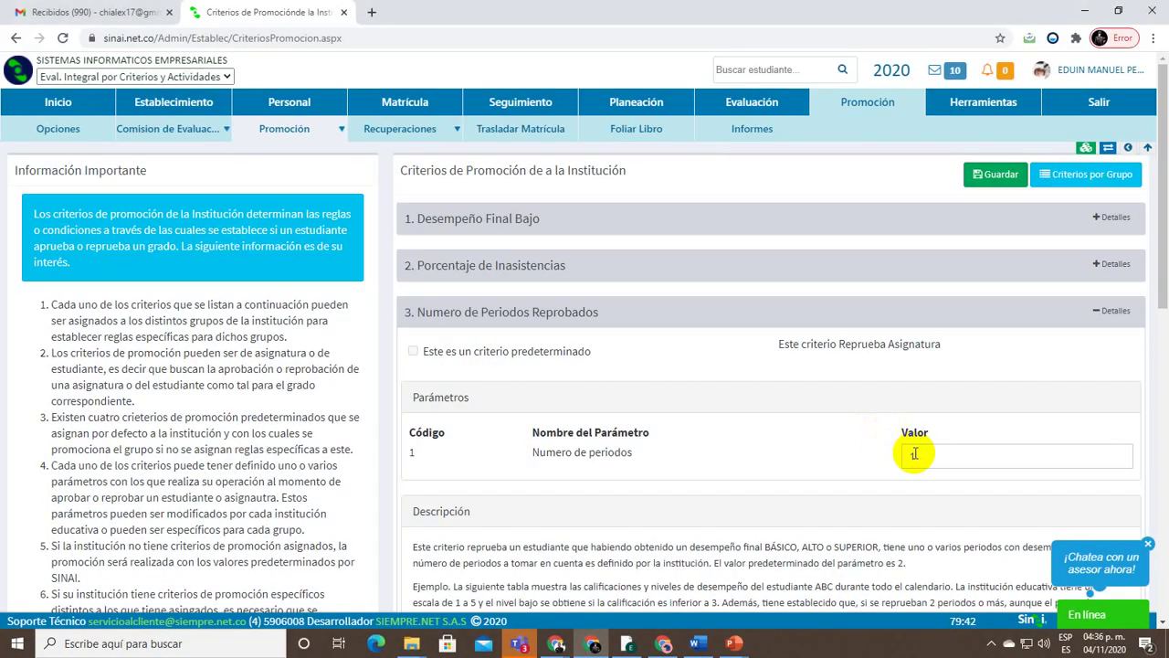
type("2")
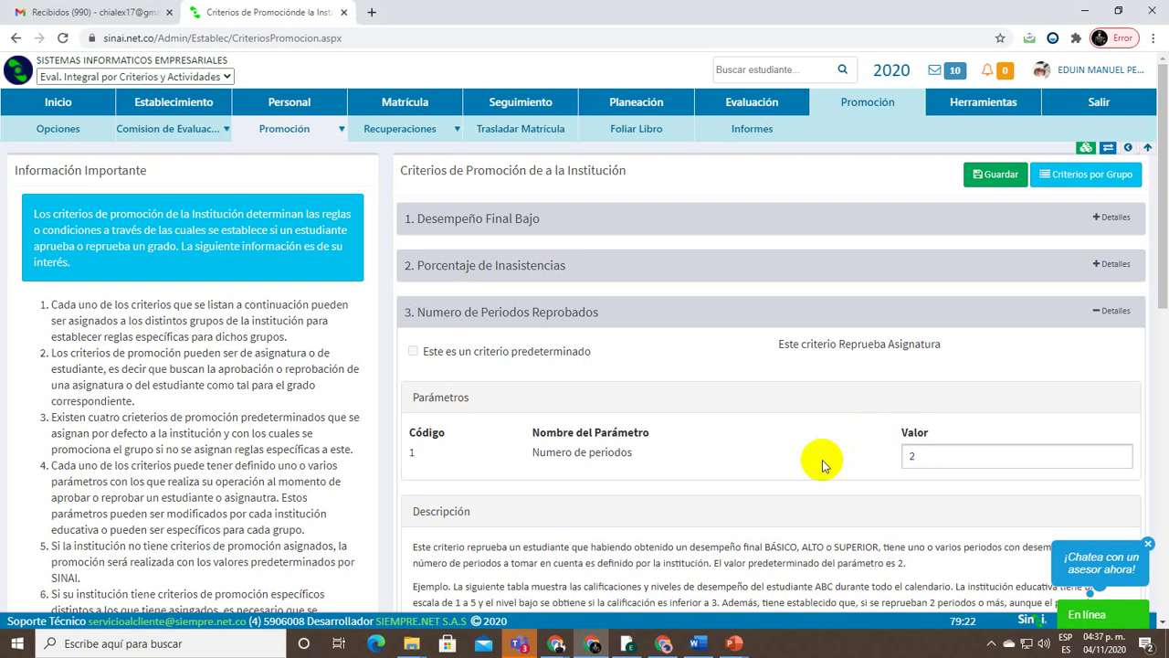
left_click(1123, 319)
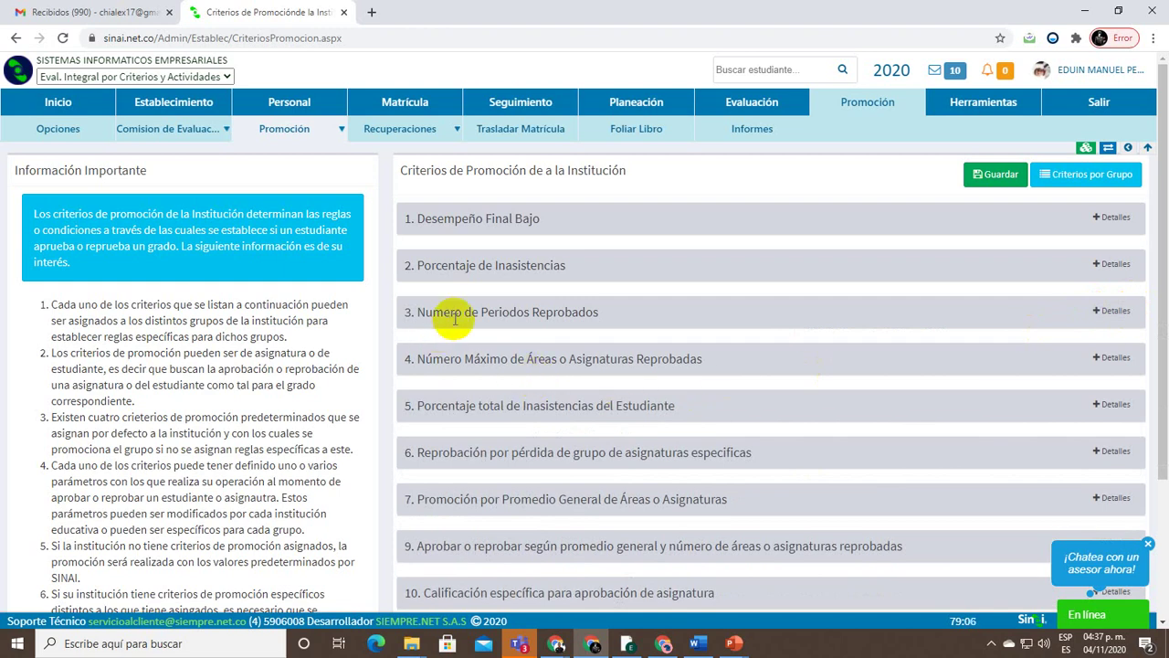
Highlight the title of criterion 6 Reprobación por pérdida de grupo de asignaturas especificas, expand its details, and look over its parameters and description
left_click_drag(413, 451, 765, 462)
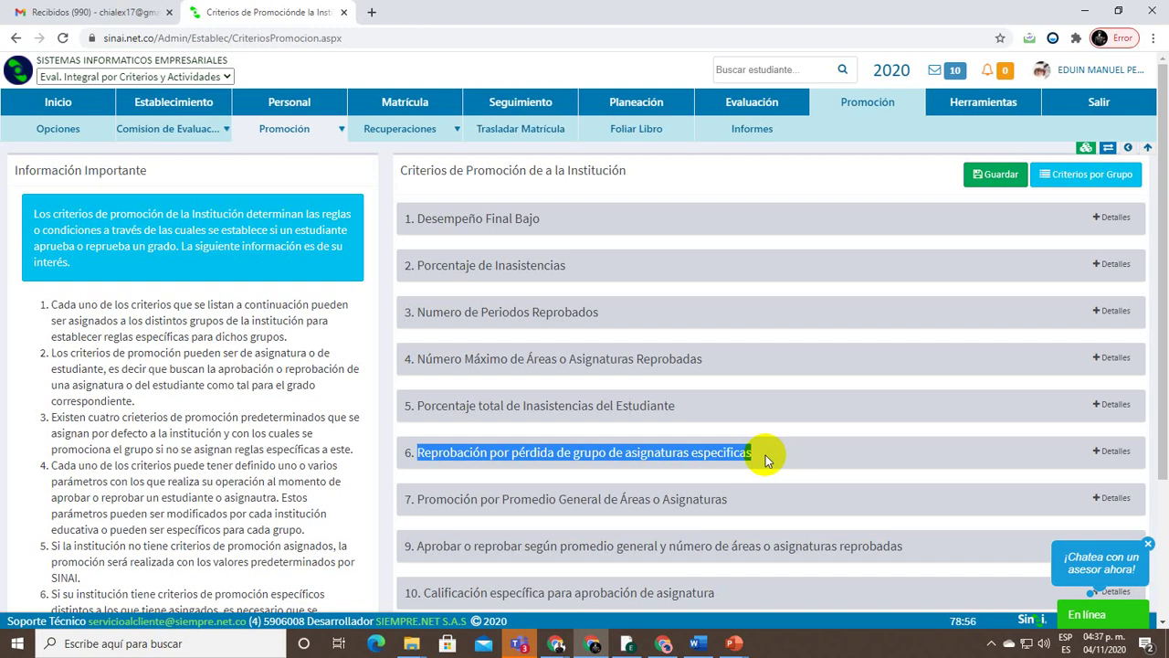
left_click(1109, 450)
scroll(1133, 447, "down", 2)
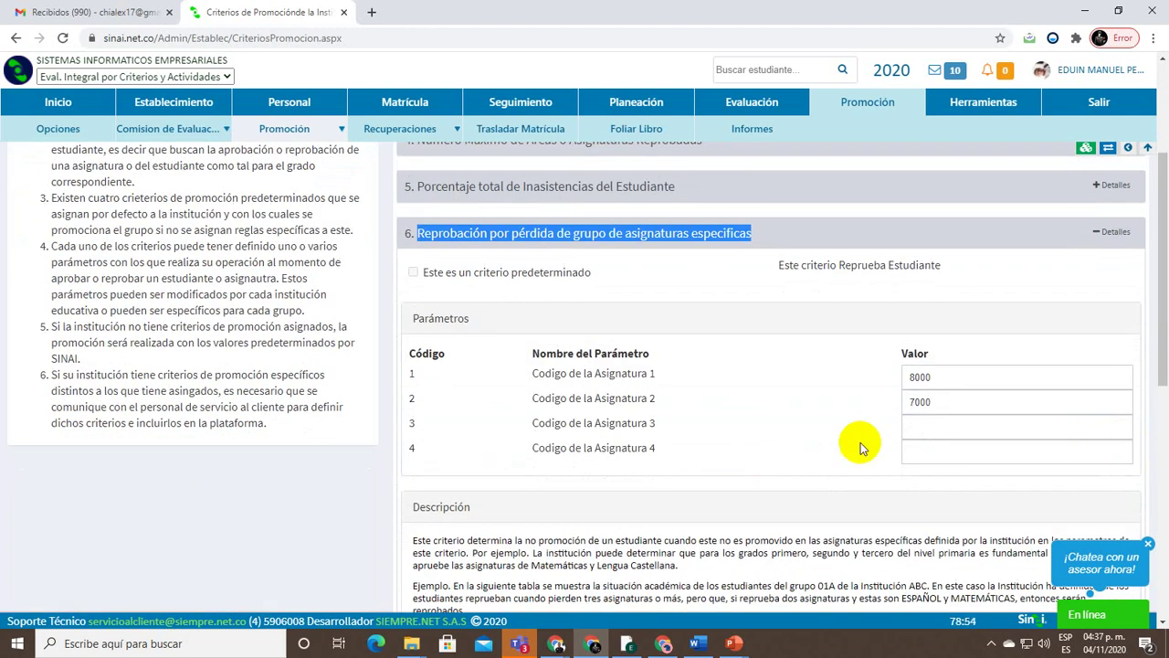
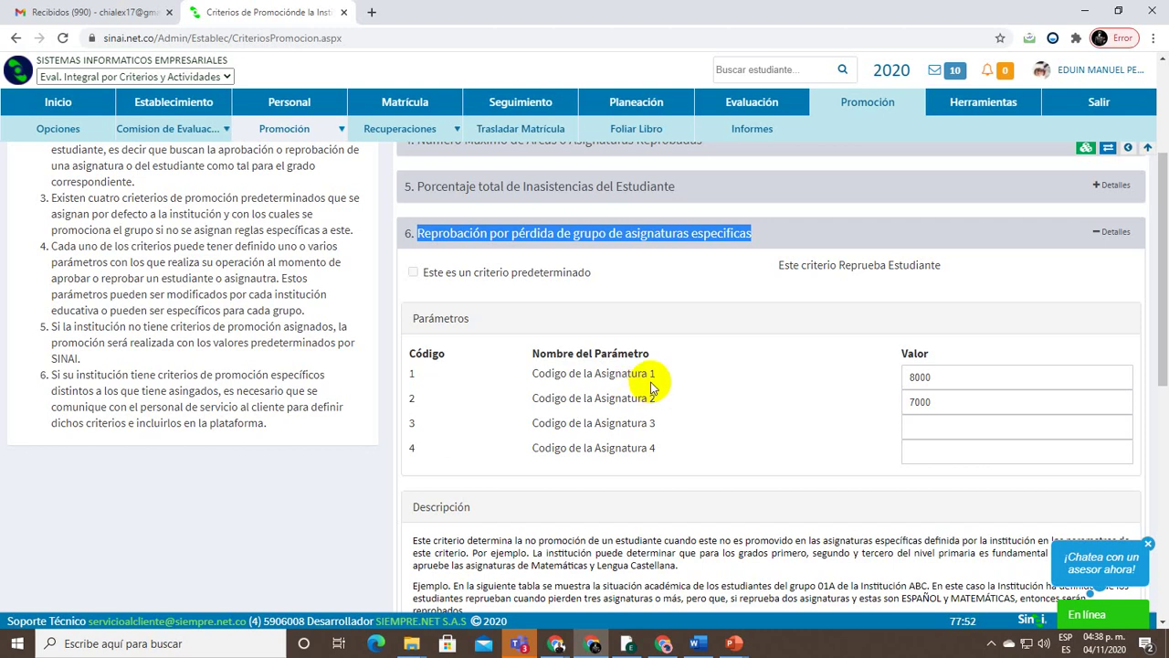
scroll(644, 384, "down", 4)
scroll(621, 398, "up", 3)
scroll(621, 404, "up", 3)
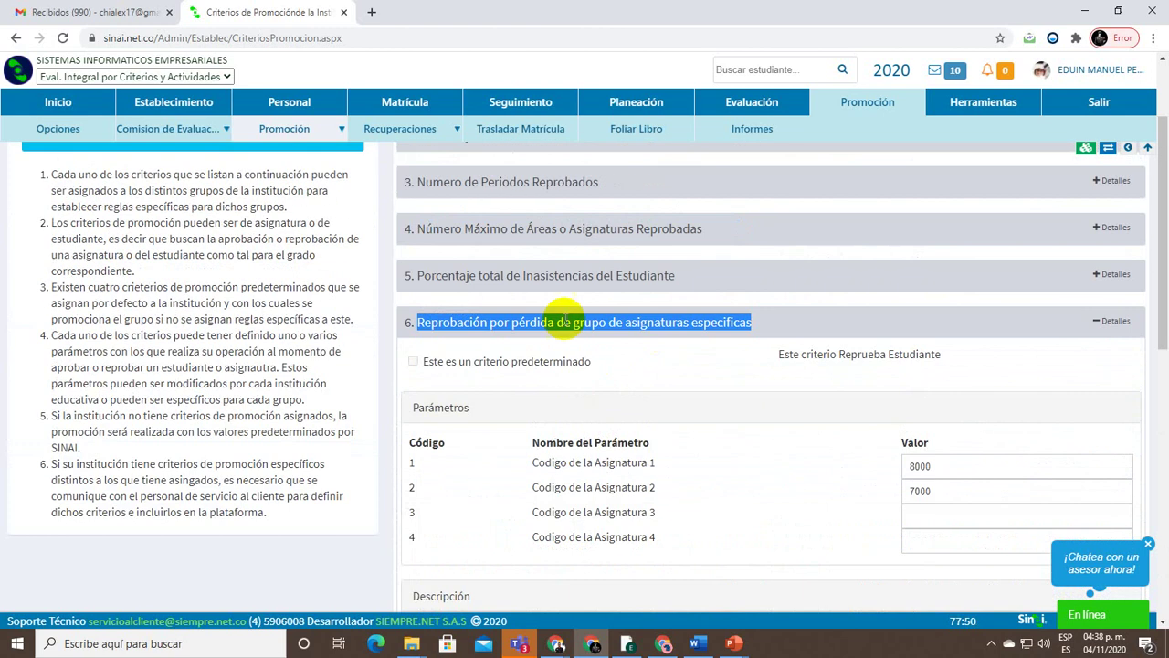
Highlight the Valor entries of Codigo de la Asignatura 1 and Codigo de la Asignatura 2 in criterion 6 alternately
left_click(868, 459)
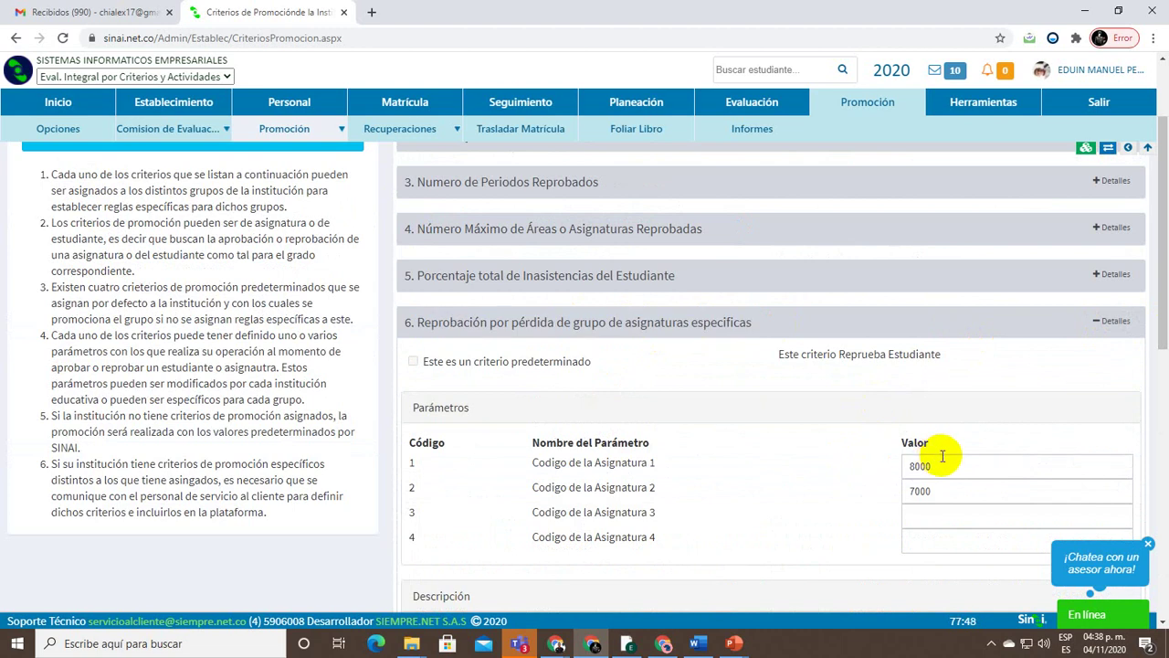
left_click_drag(946, 466, 875, 465)
left_click_drag(935, 490, 875, 484)
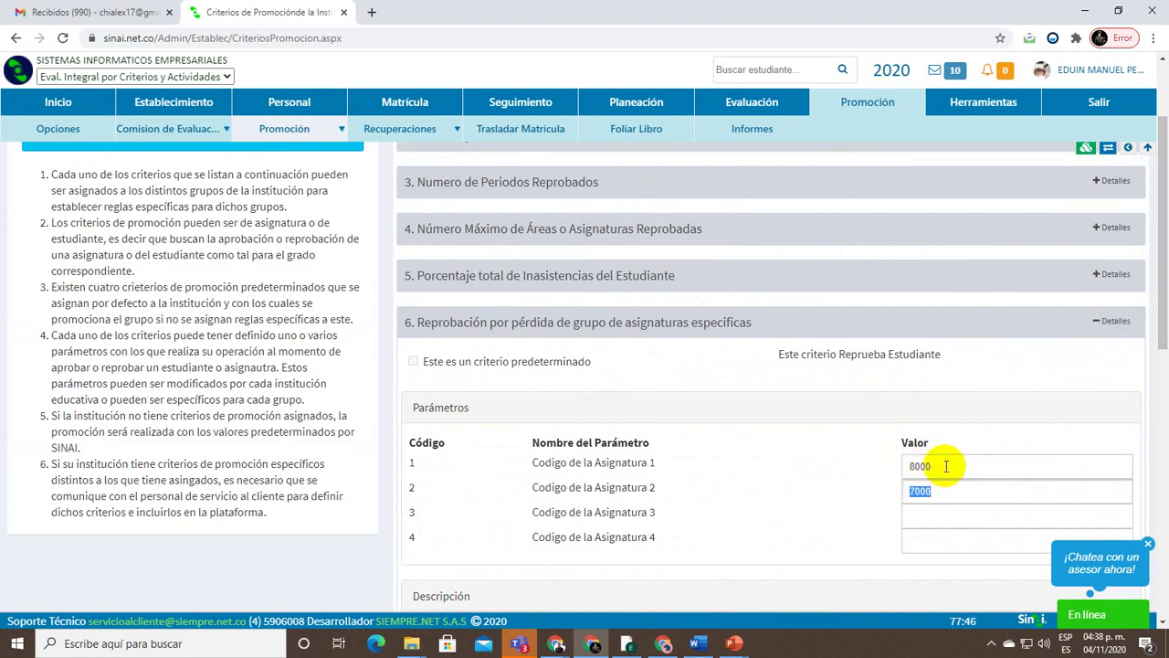
left_click_drag(945, 465, 871, 468)
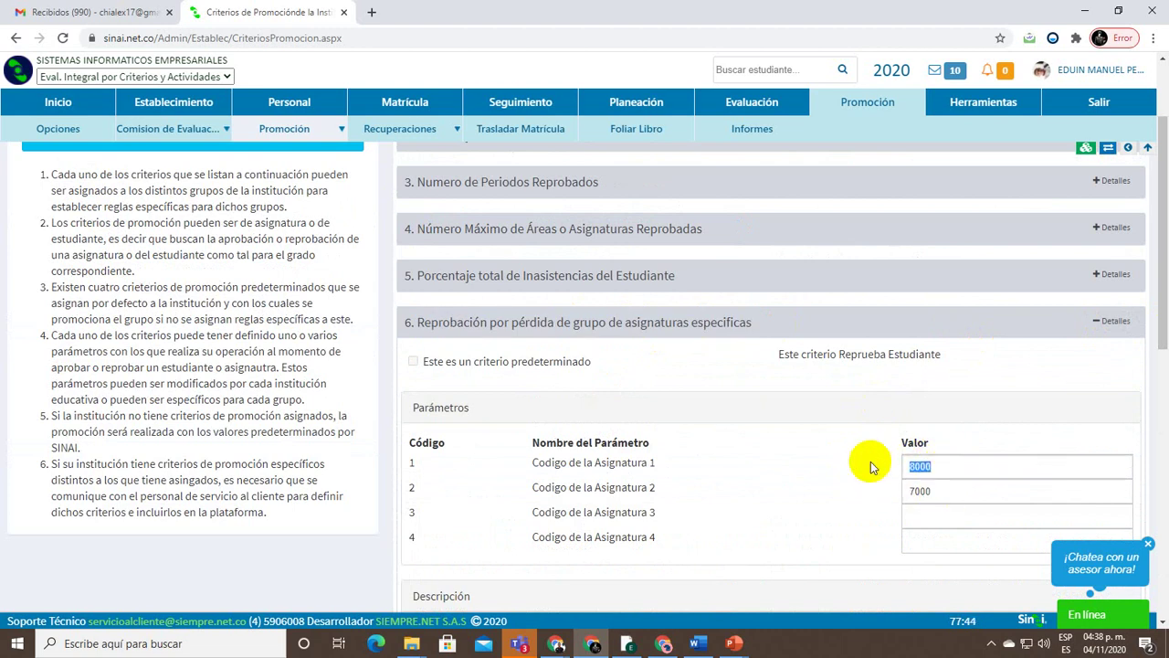
double_click(919, 489)
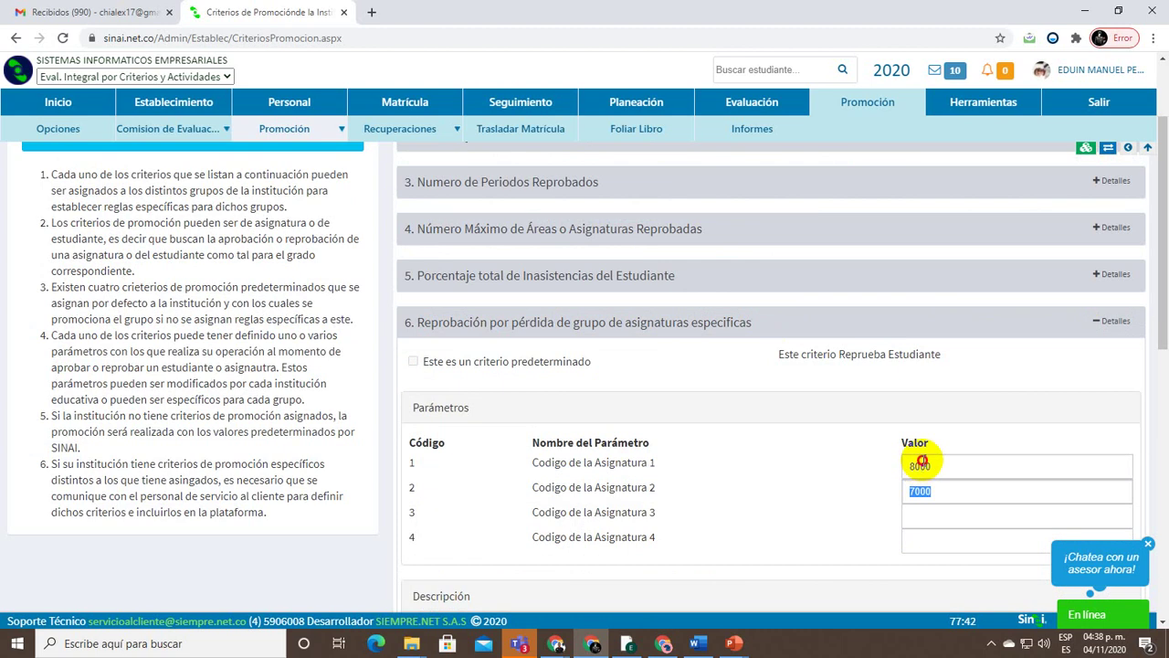
double_click(921, 462)
double_click(919, 488)
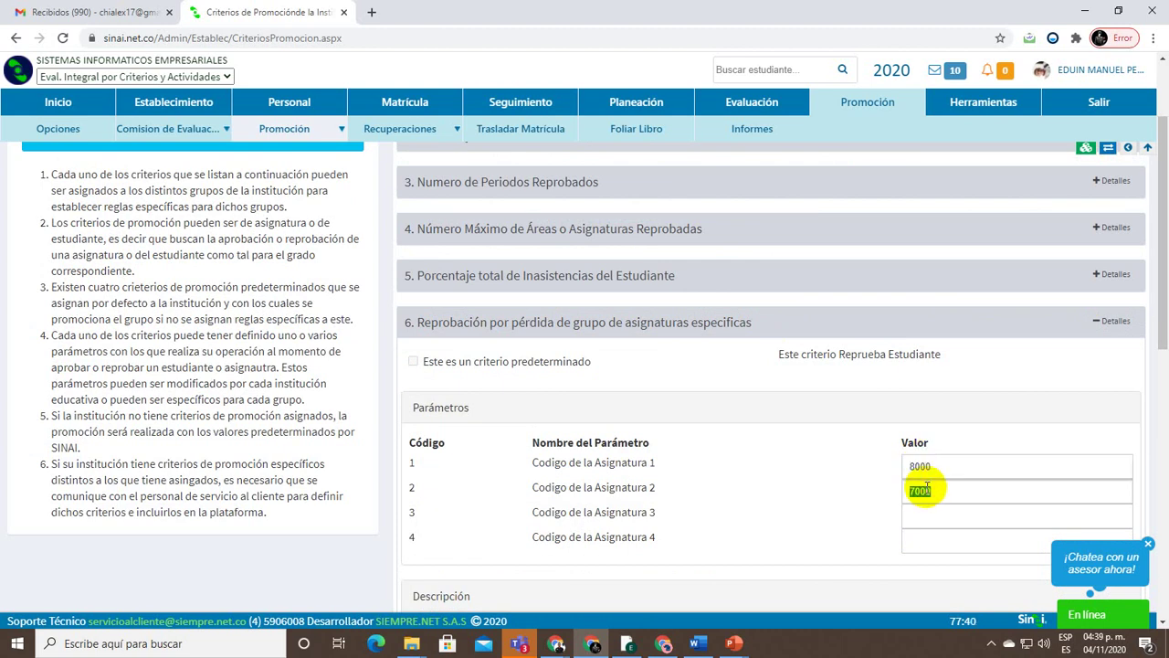
double_click(918, 466)
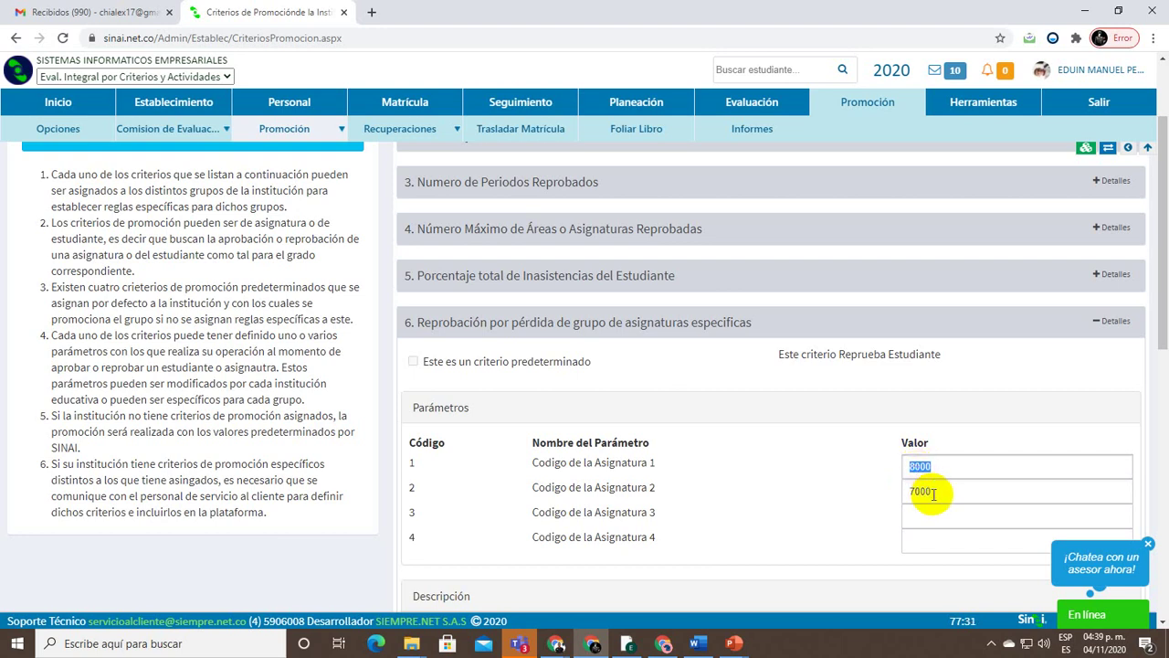
double_click(924, 490)
double_click(911, 466)
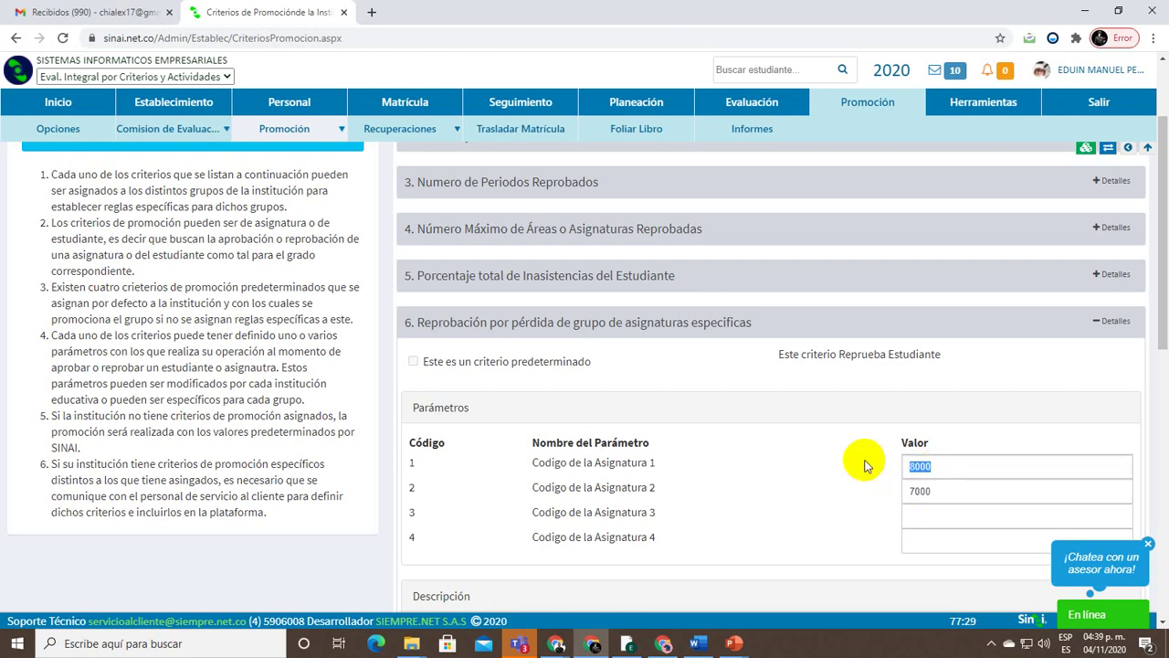
scroll(864, 462, "down", 1)
double_click(909, 417)
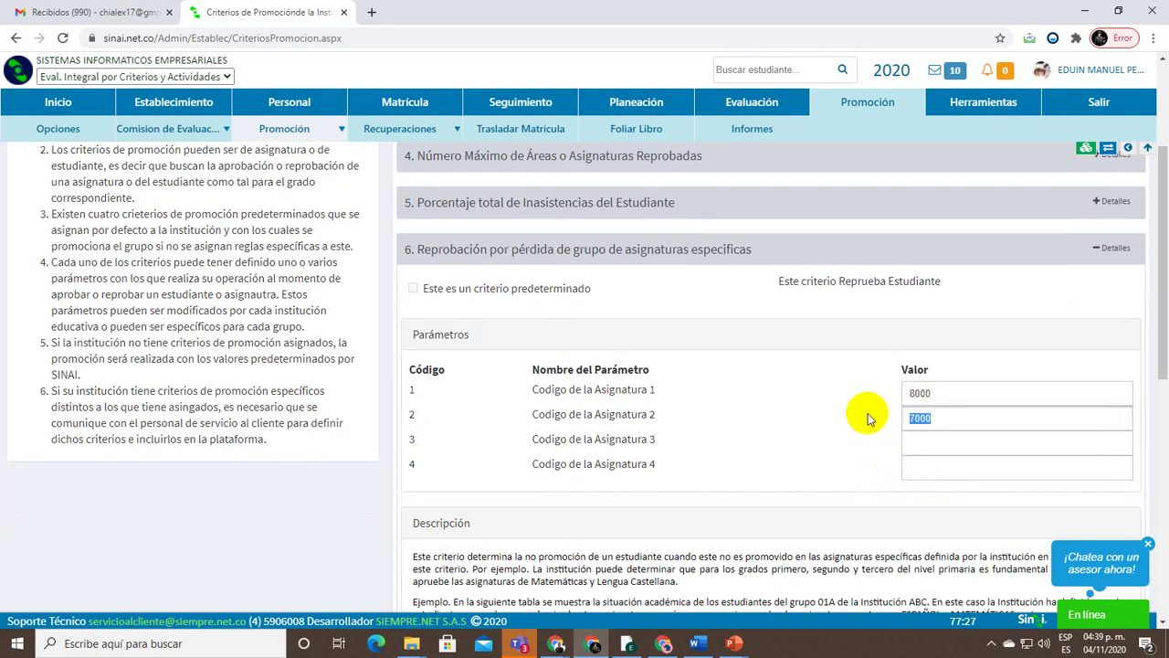
double_click(919, 393)
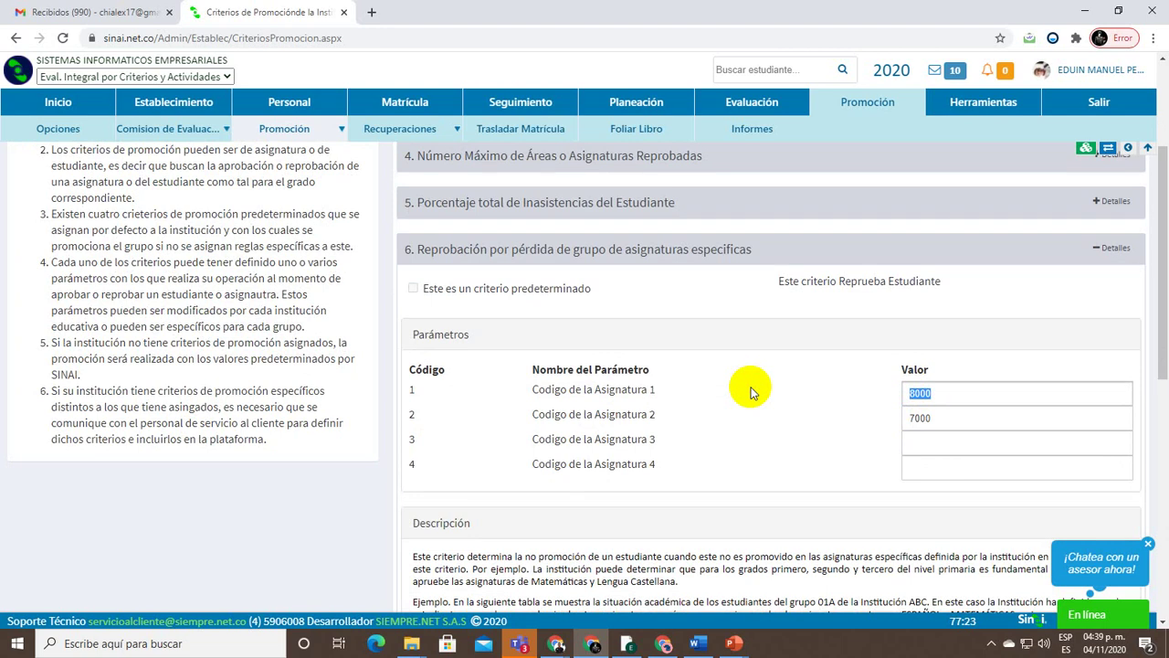
Open the Personal section in a new browser tab and go to its Asignación Académica page
middle_click(290, 103)
left_click(405, 12)
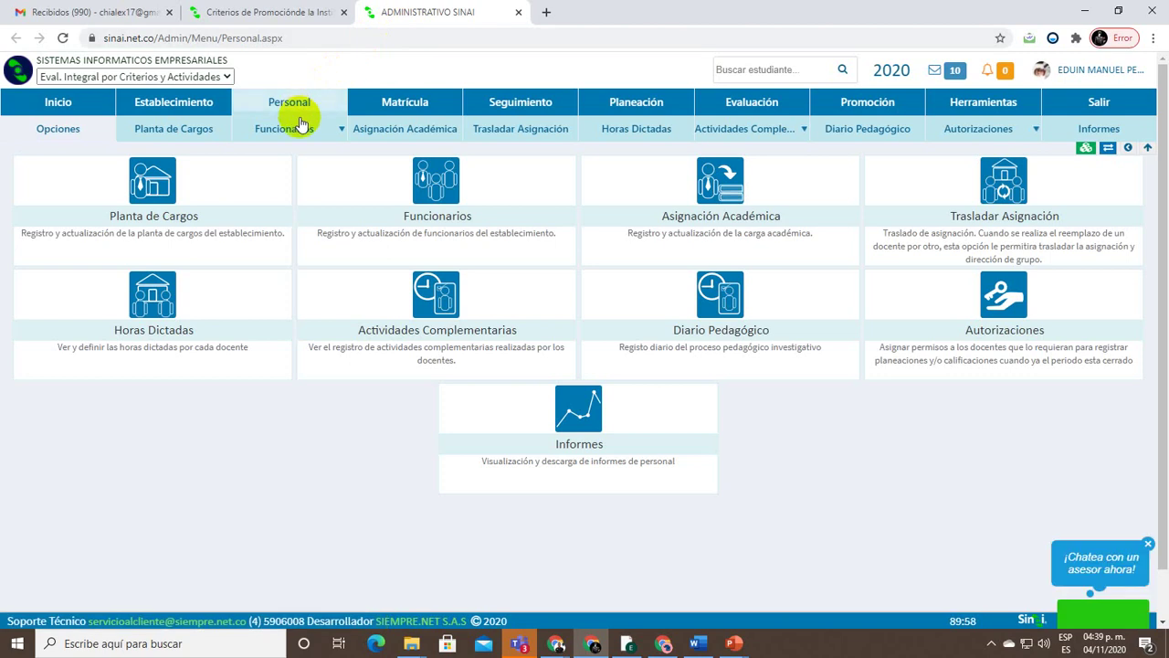
left_click(408, 130)
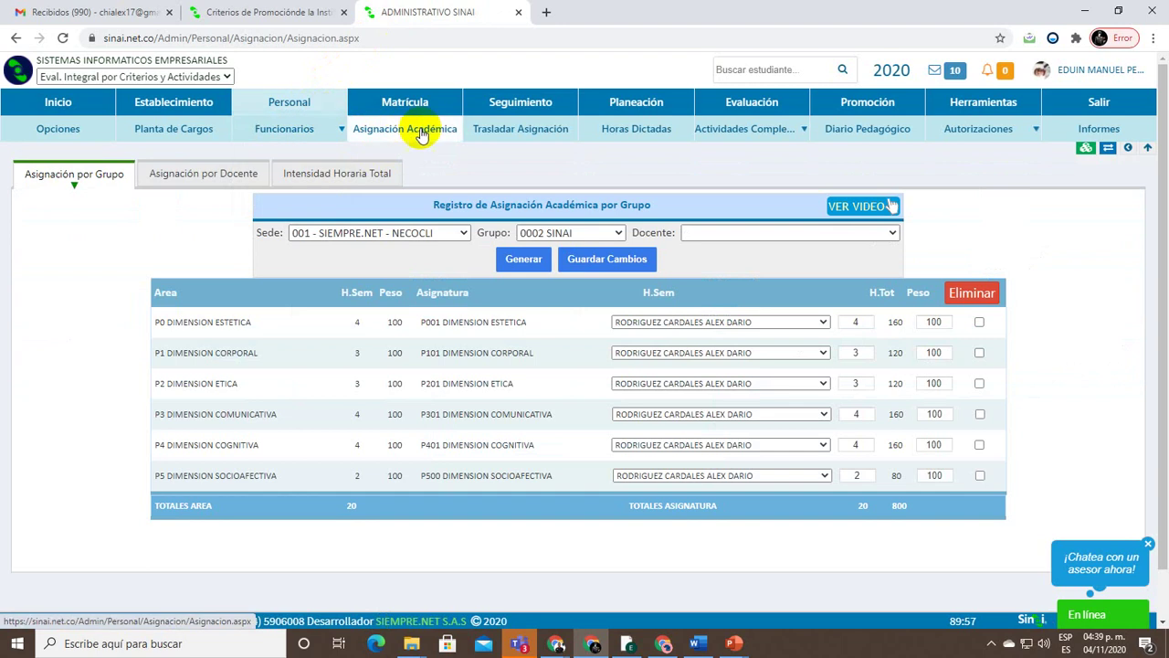
Display the academic assignment of group 0601 SINAI at the SIEMPRE.NET - NECOCLI campus
left_click(387, 232)
left_click(561, 232)
scroll(548, 429, "down", 4)
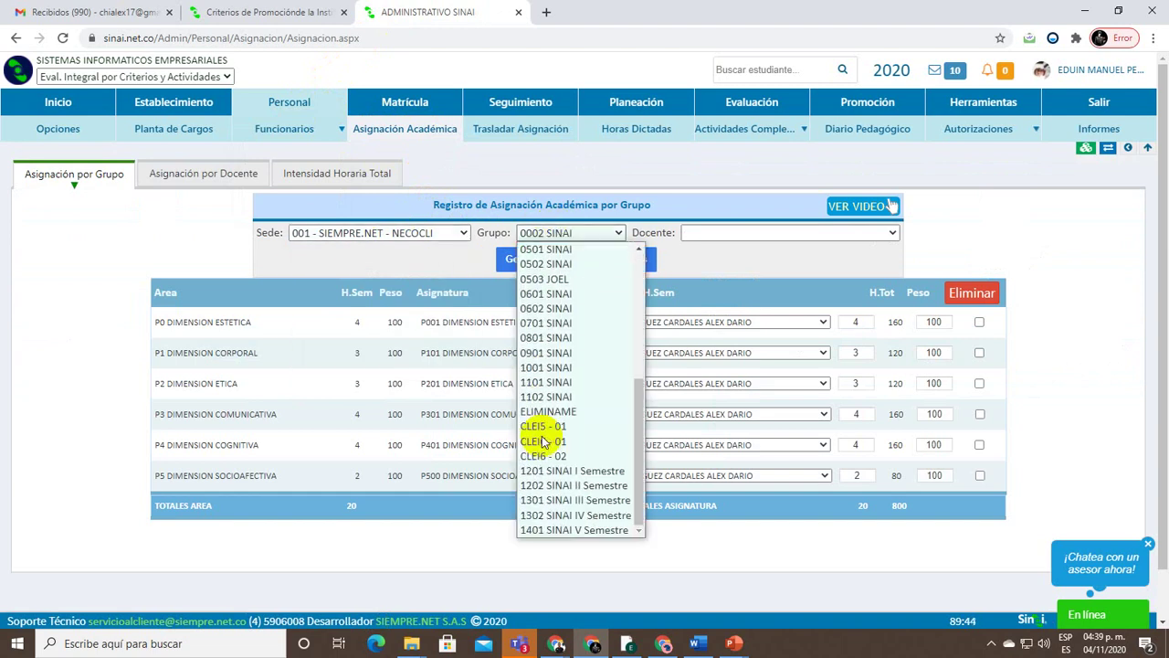
left_click(554, 300)
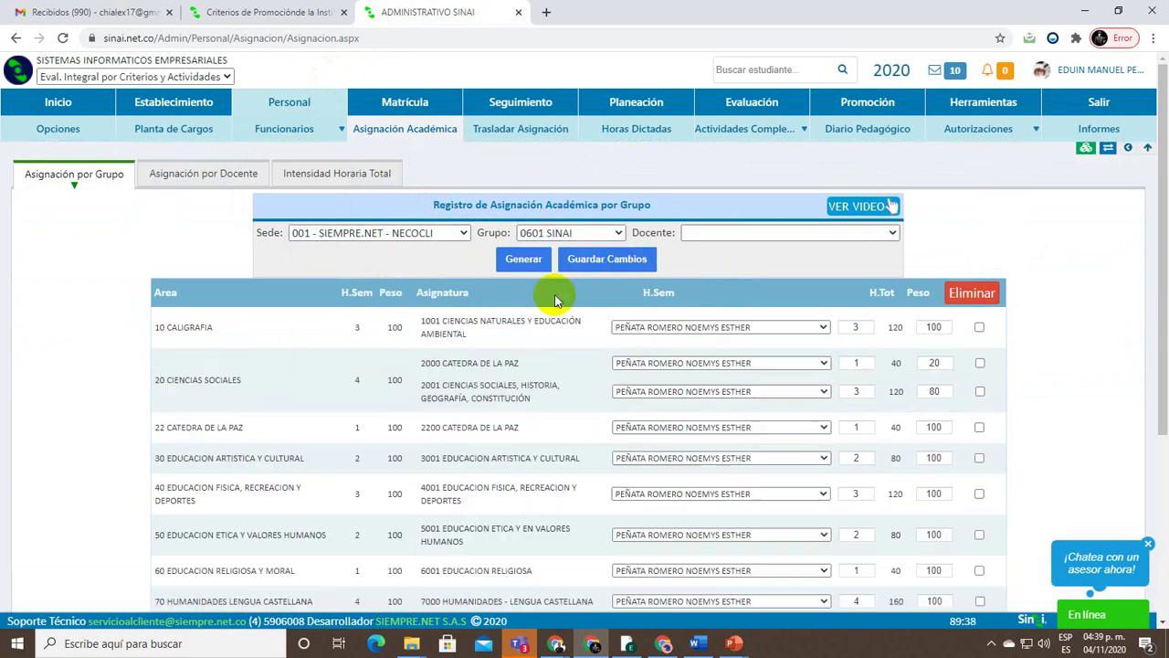
Change the group of the academic assignment list to 0301 SINAI
left_click(561, 232)
scroll(569, 350, "up", 1)
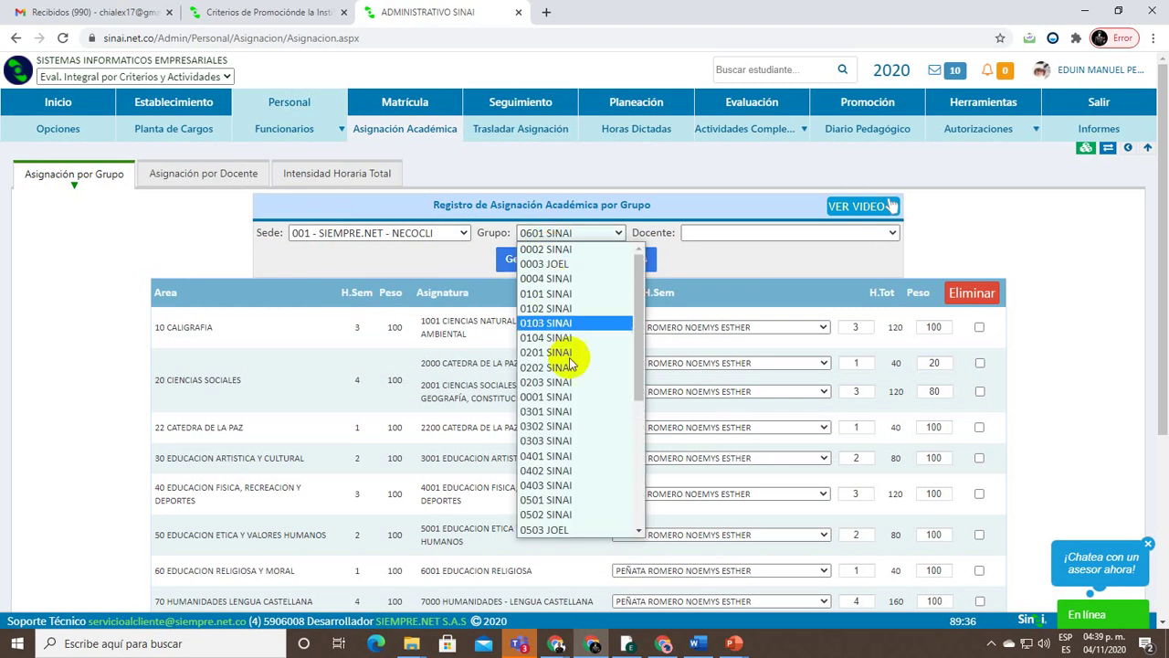
left_click(575, 412)
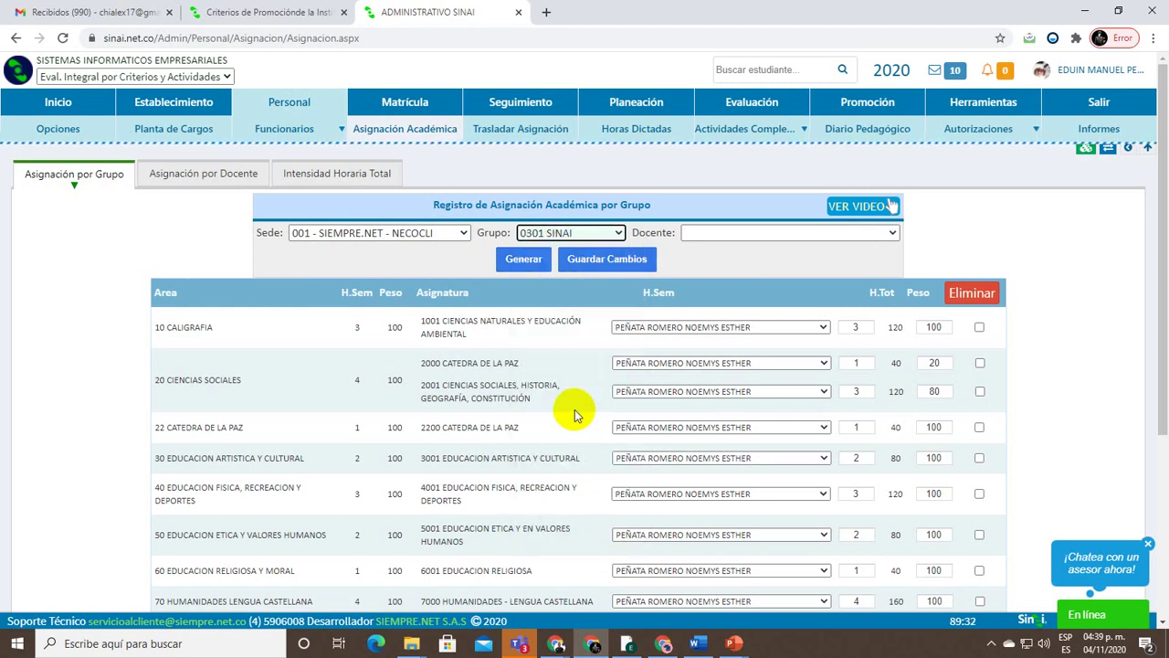
Highlight the MATEMATICAS area and the subject codes of MATEMATICAS and HUMANIDADES - LENGUA CASTELLANA in the assignment table
scroll(575, 413, "down", 1)
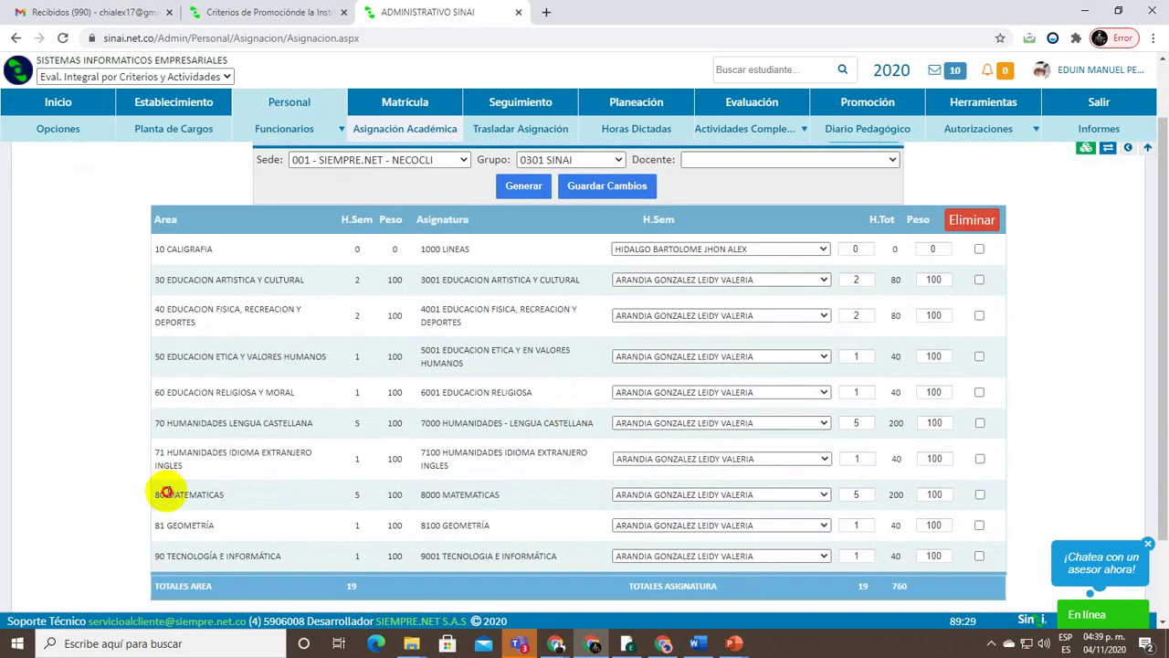
left_click_drag(164, 494, 256, 494)
double_click(429, 494)
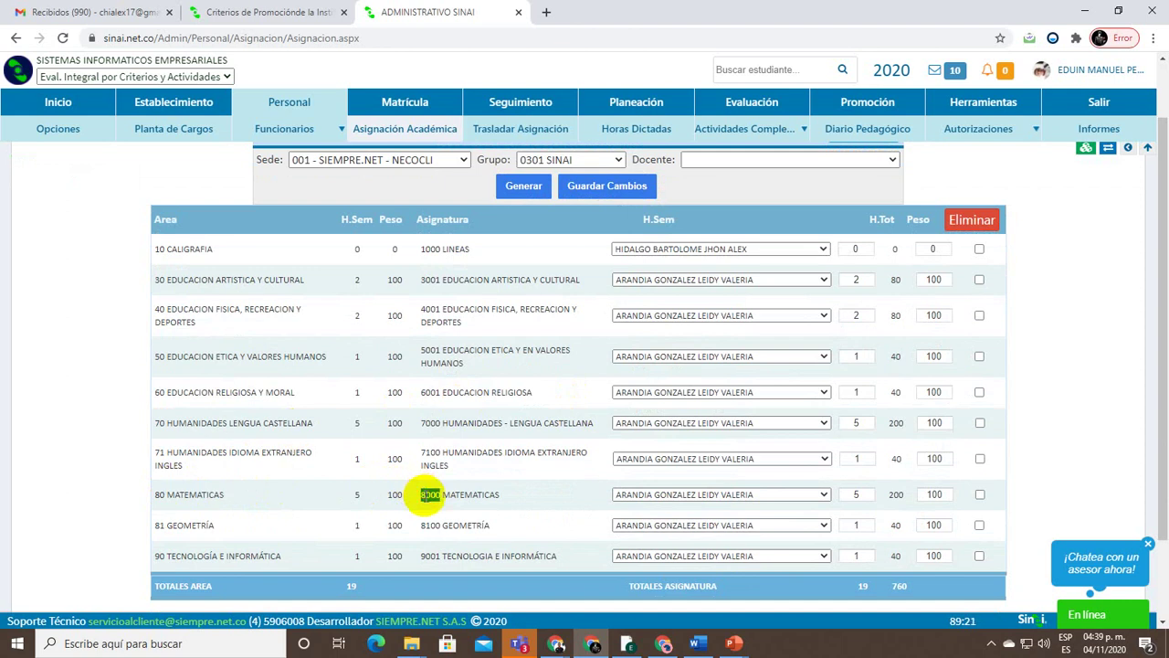
left_click(427, 421)
double_click(428, 421)
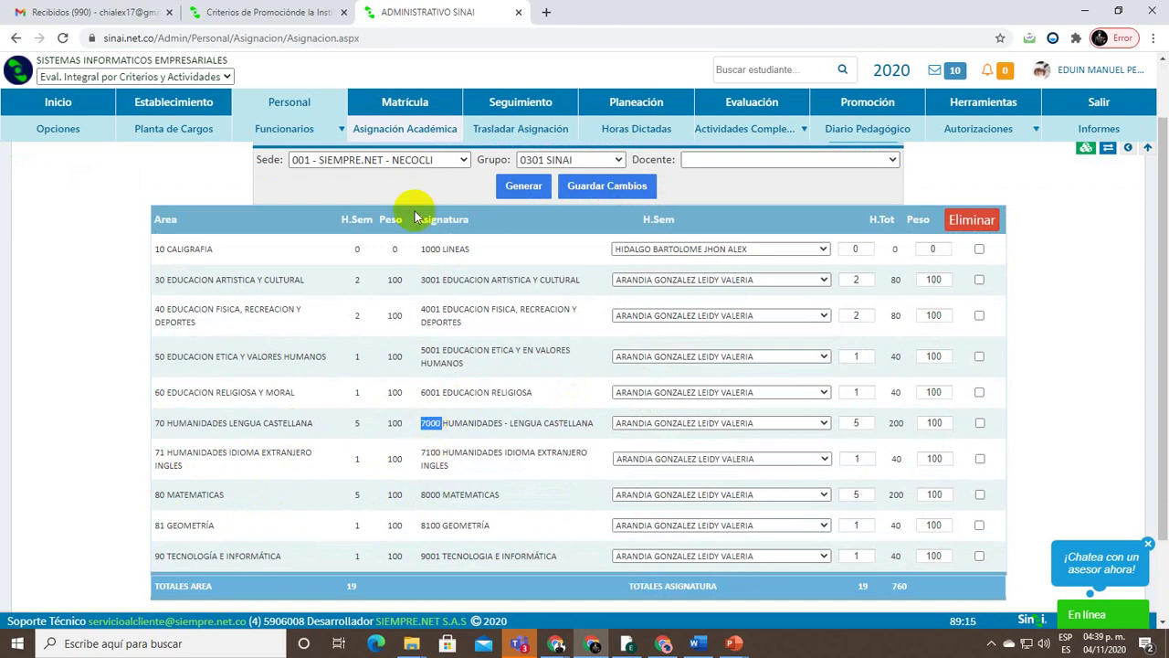
Return to the promotion criteria page, highlight the two subject codes entered in criterion 6, and collapse the criterion's details
left_click(263, 11)
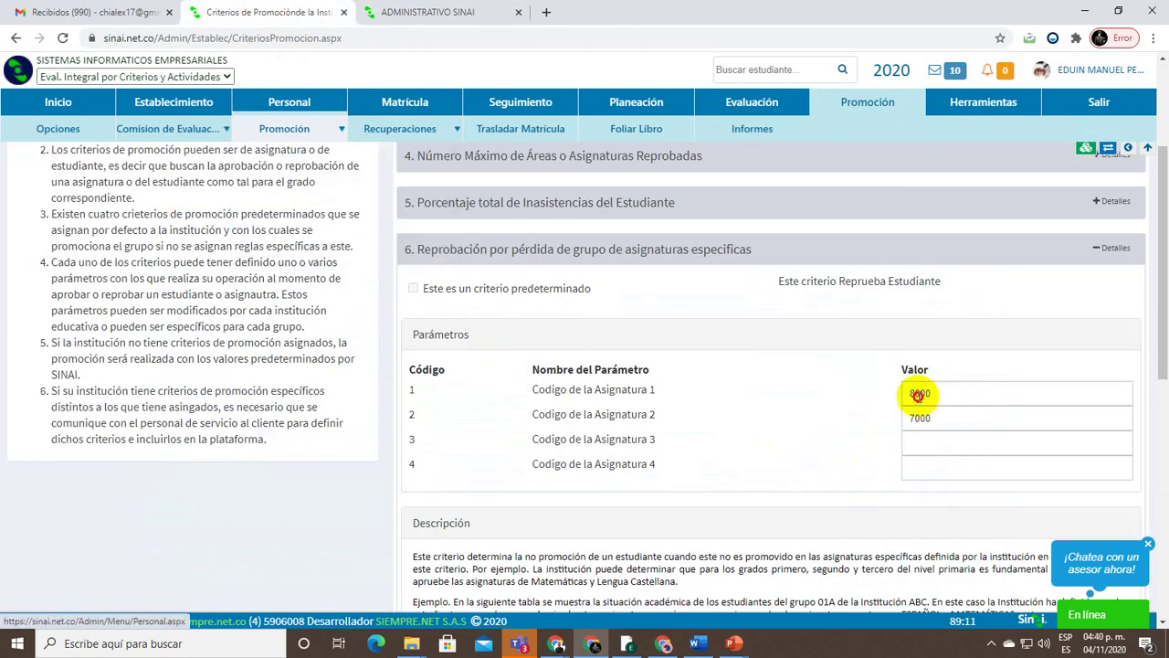
double_click(916, 393)
double_click(918, 419)
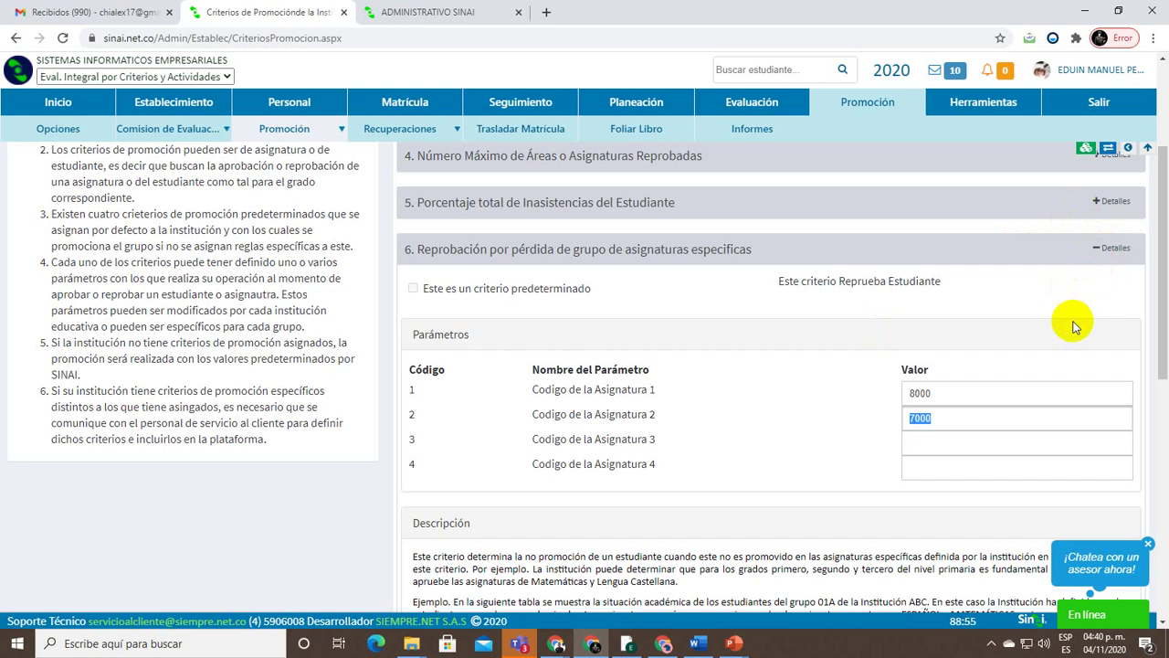
left_click(1120, 259)
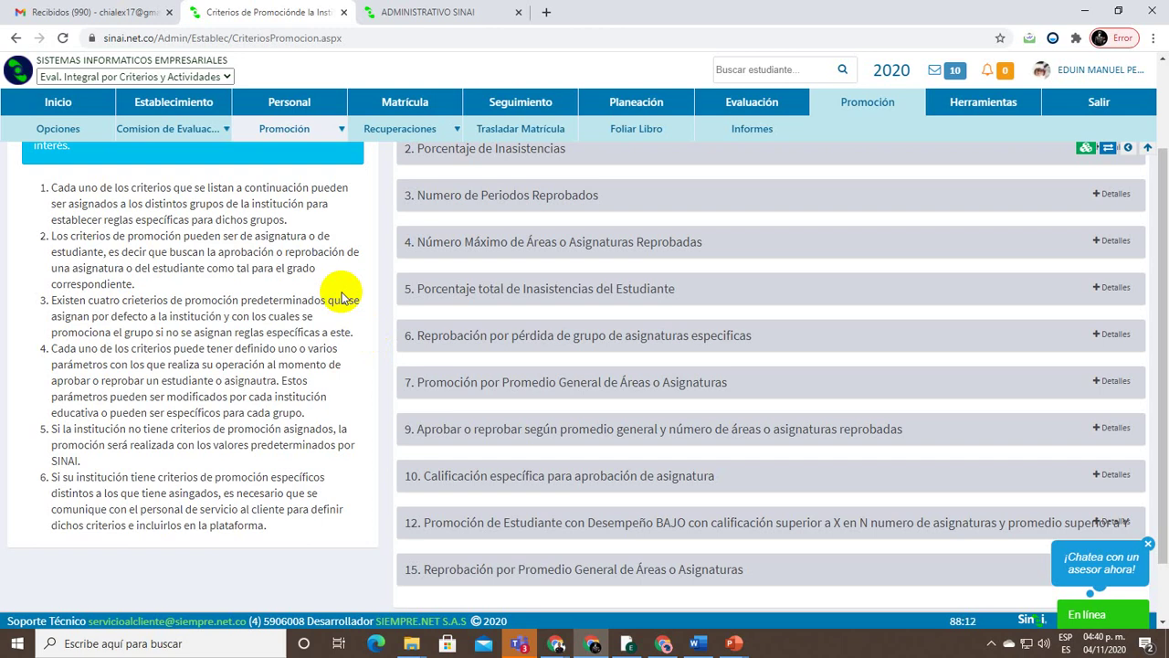
Open the online advisor chat form, close it again, and look over the list of promotion criteria
left_click(1092, 616)
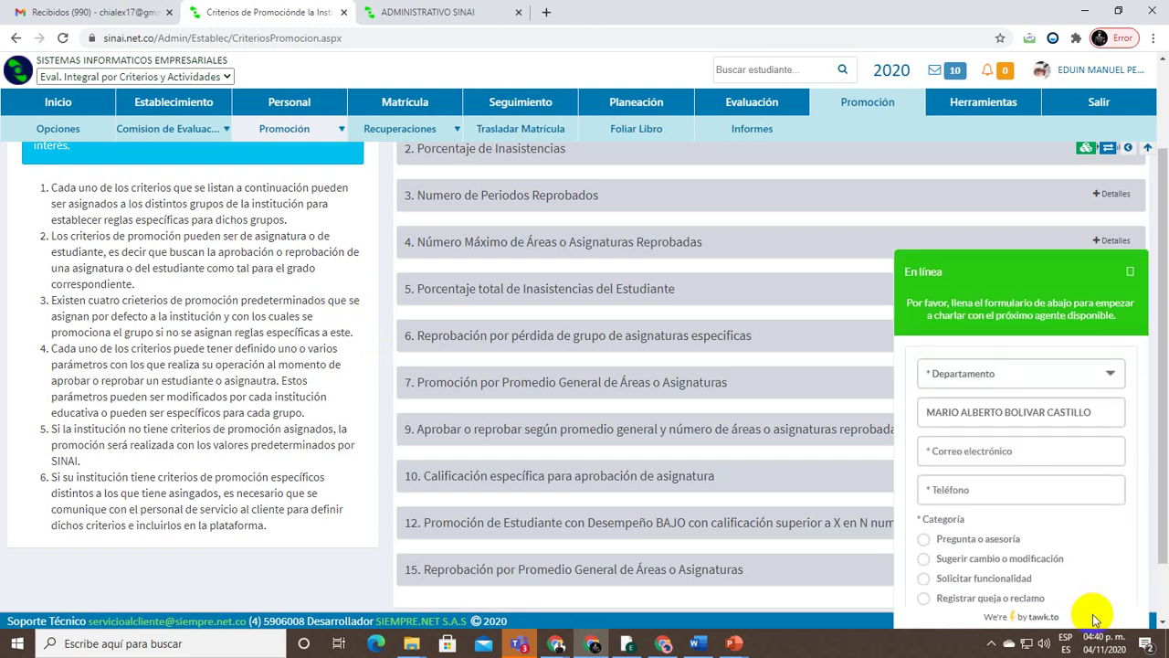
left_click(1130, 271)
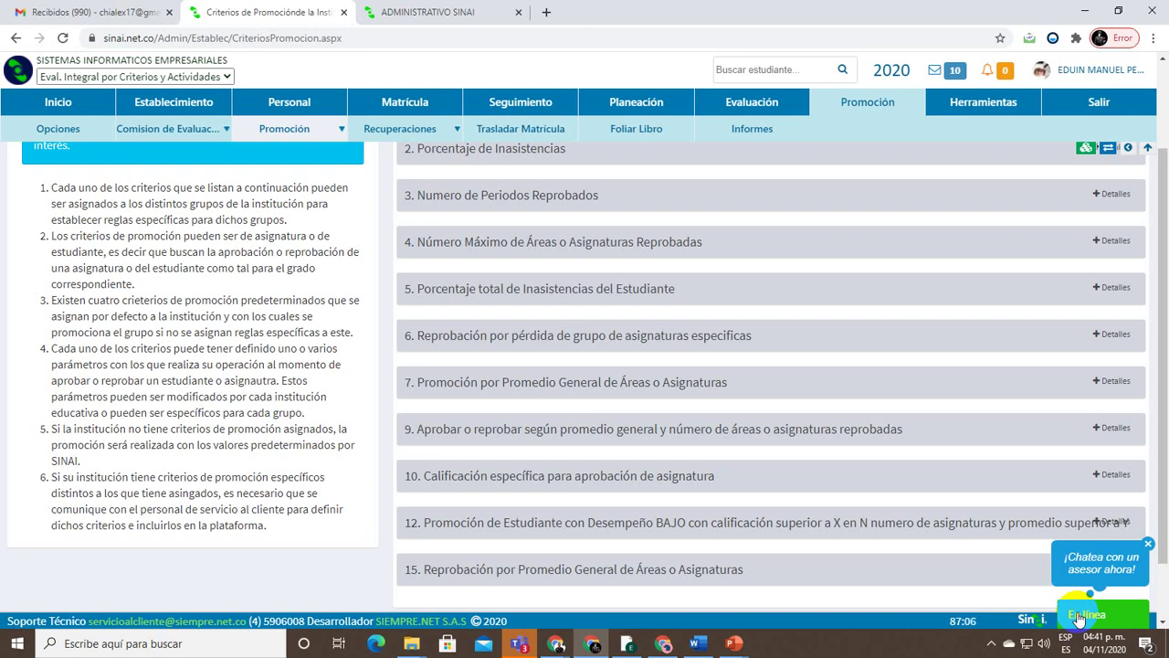
scroll(437, 388, "up", 1)
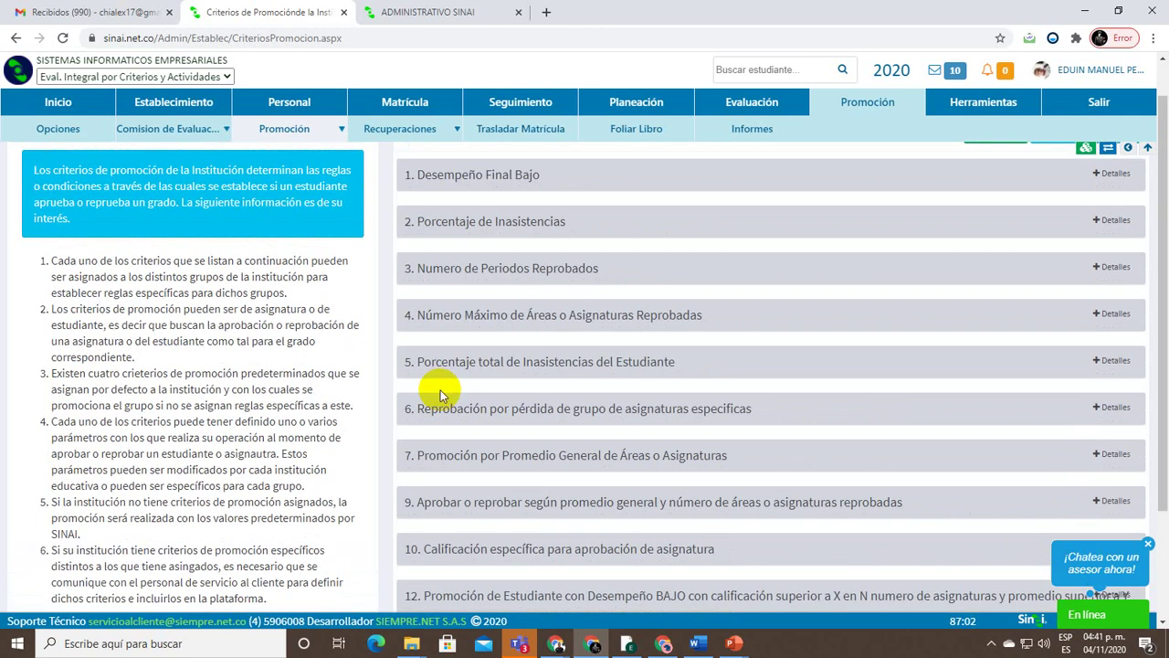
scroll(439, 394, "up", 1)
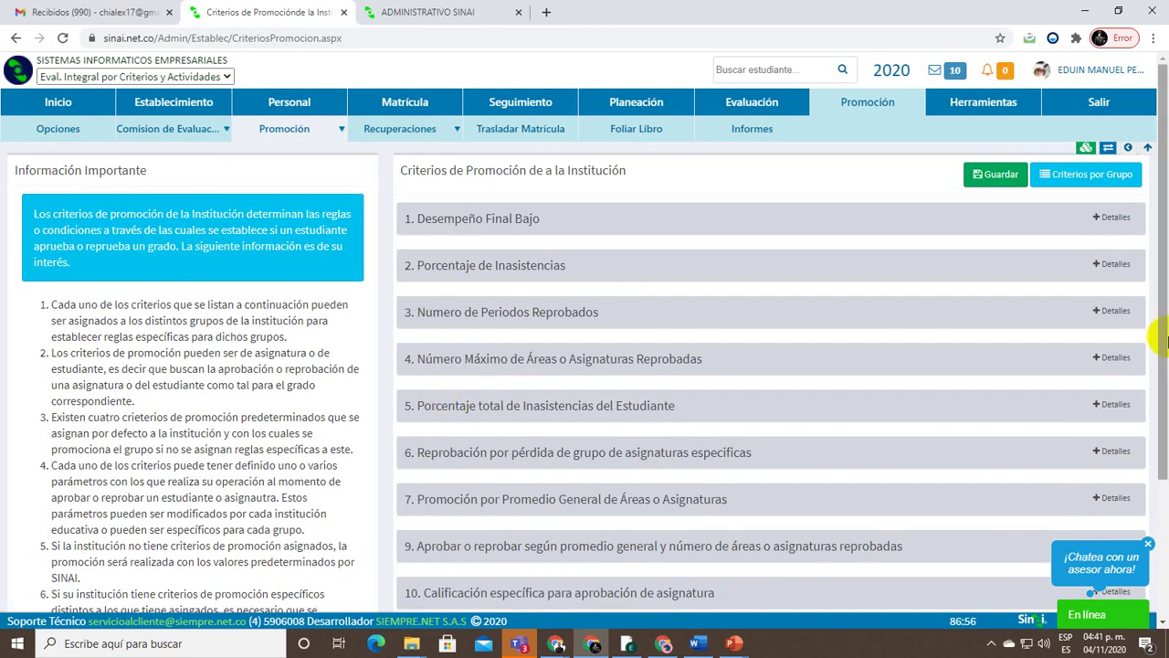
left_click_drag(1160, 262, 1160, 290)
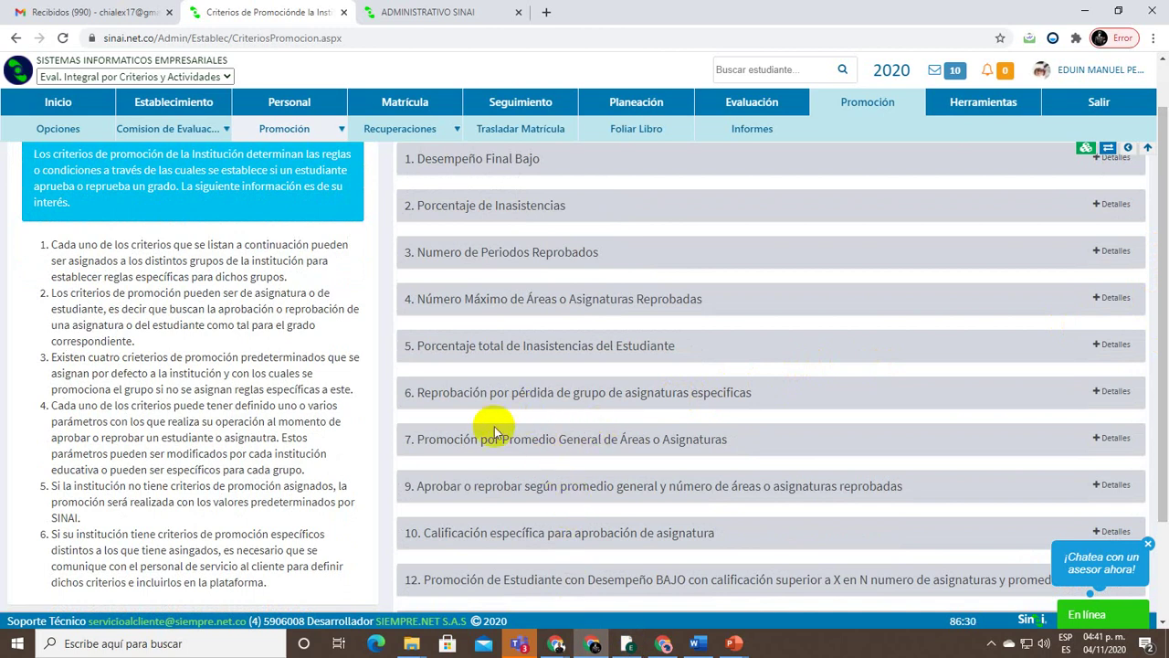
Expand criterion 6 again, highlight the Valor entries of Codigo de la Asignatura 2 and 1, and collapse its details
left_click(1114, 392)
scroll(869, 457, "down", 2)
scroll(996, 373, "up", 2)
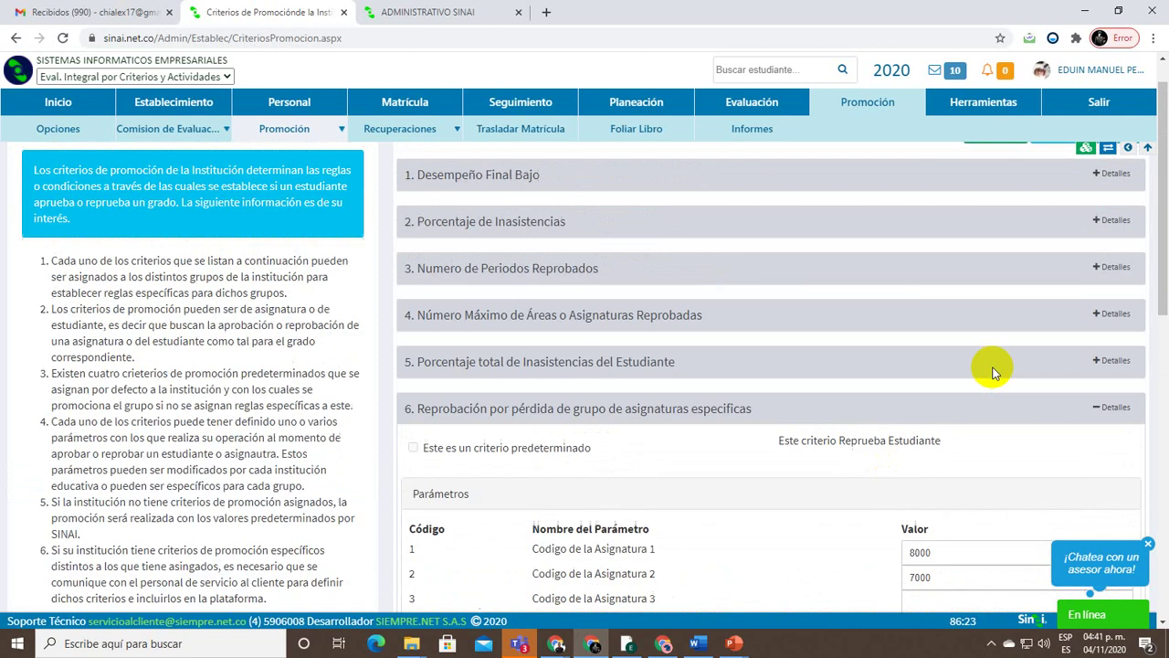
scroll(895, 498, "down", 3)
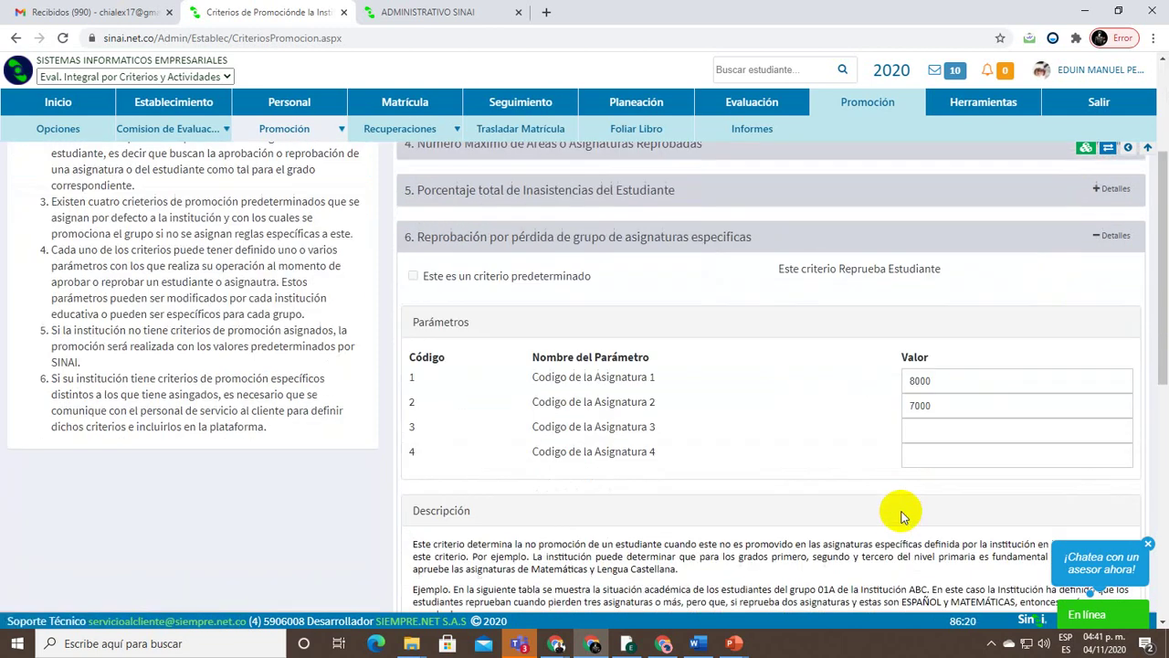
double_click(919, 404)
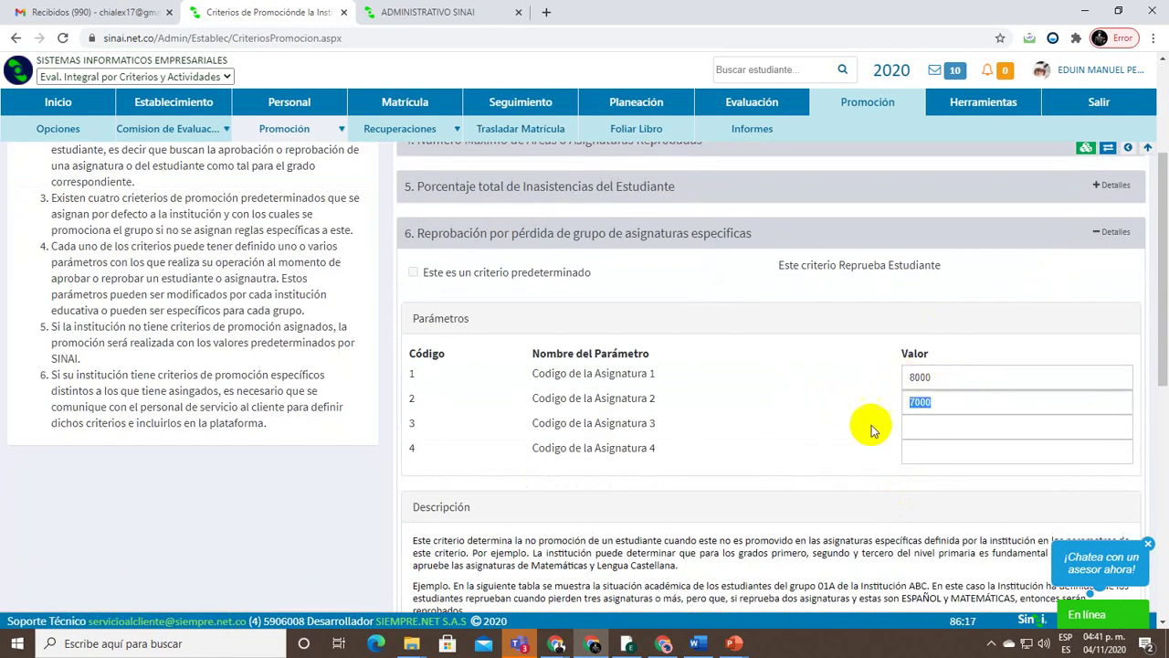
double_click(922, 378)
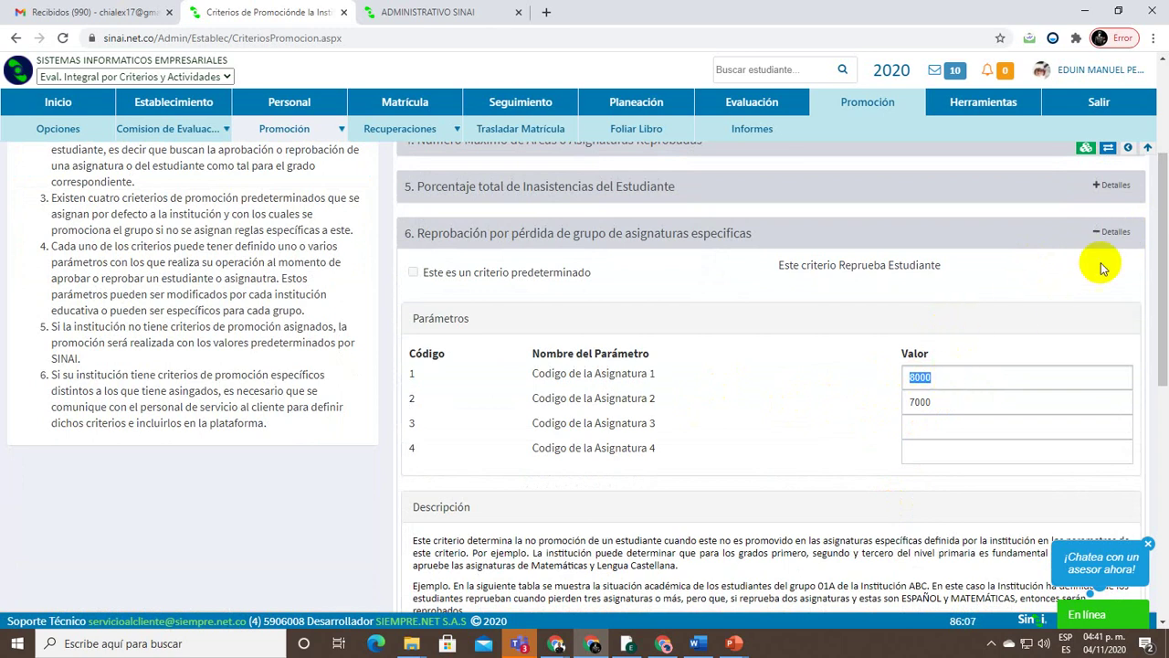
left_click(1116, 232)
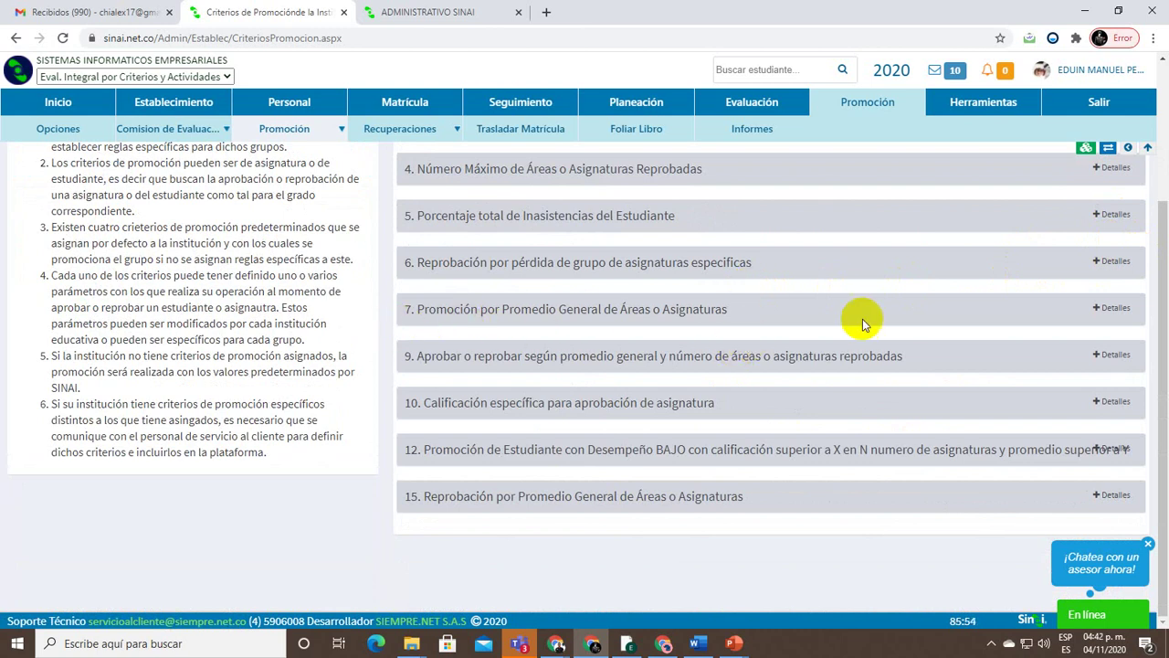
Expand criterion 7 Promoción por Promedio General de Áreas o Asignaturas and highlight the Valor of Numero de asignaturas reprobadas
left_click(1130, 314)
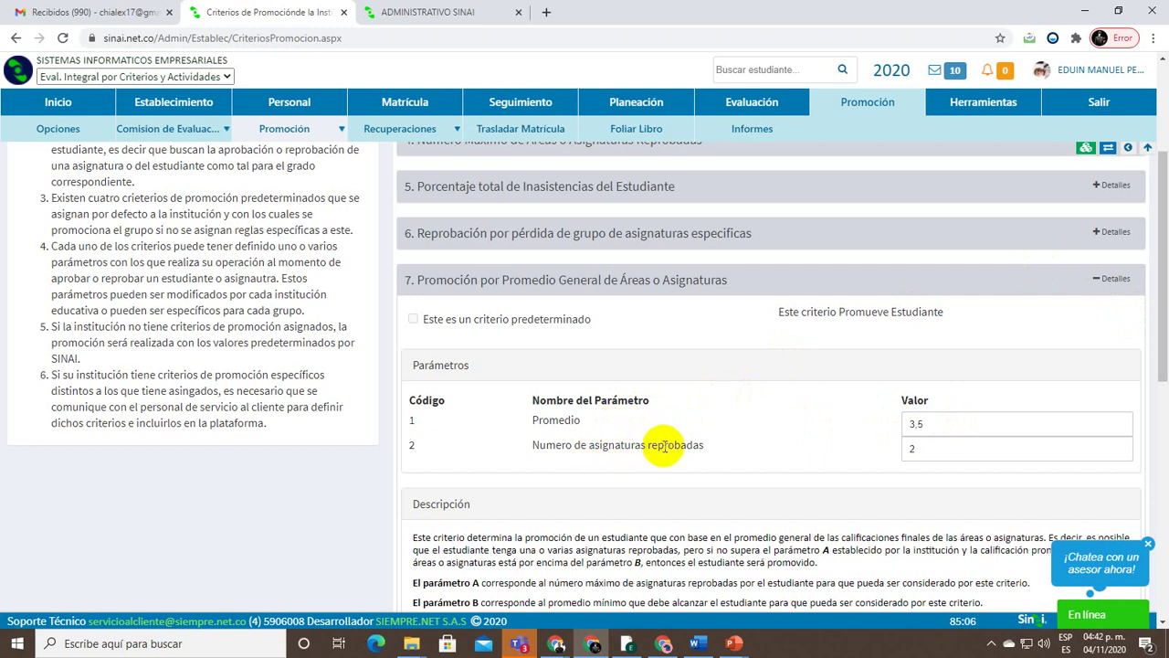
double_click(921, 449)
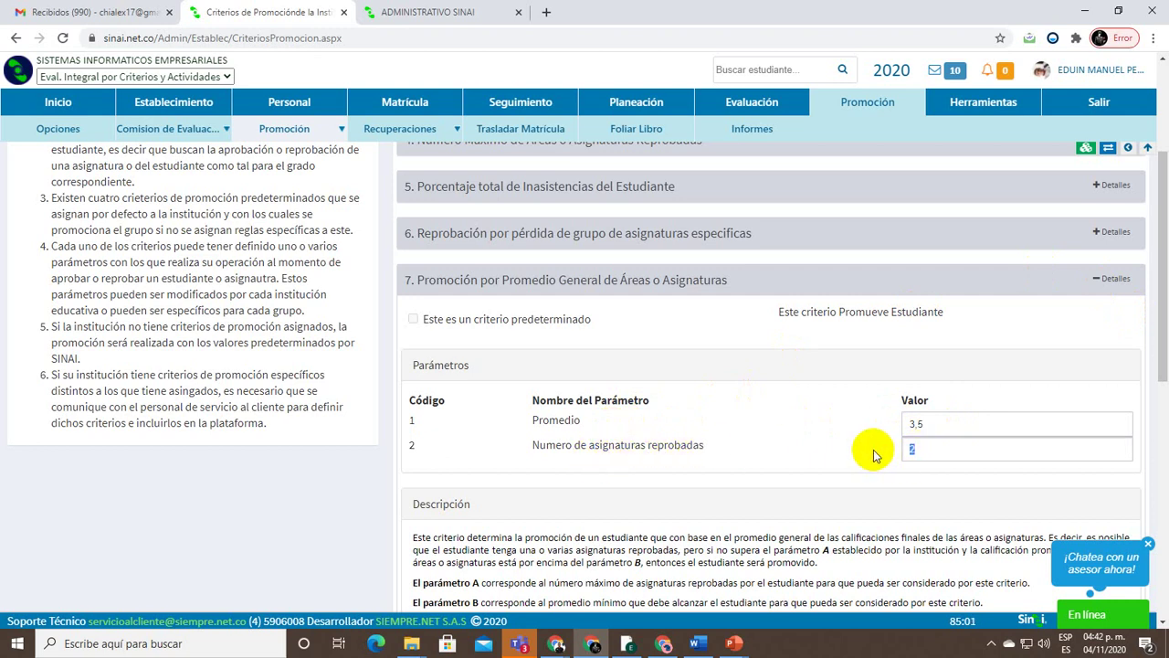
left_click(921, 424)
left_click(877, 429)
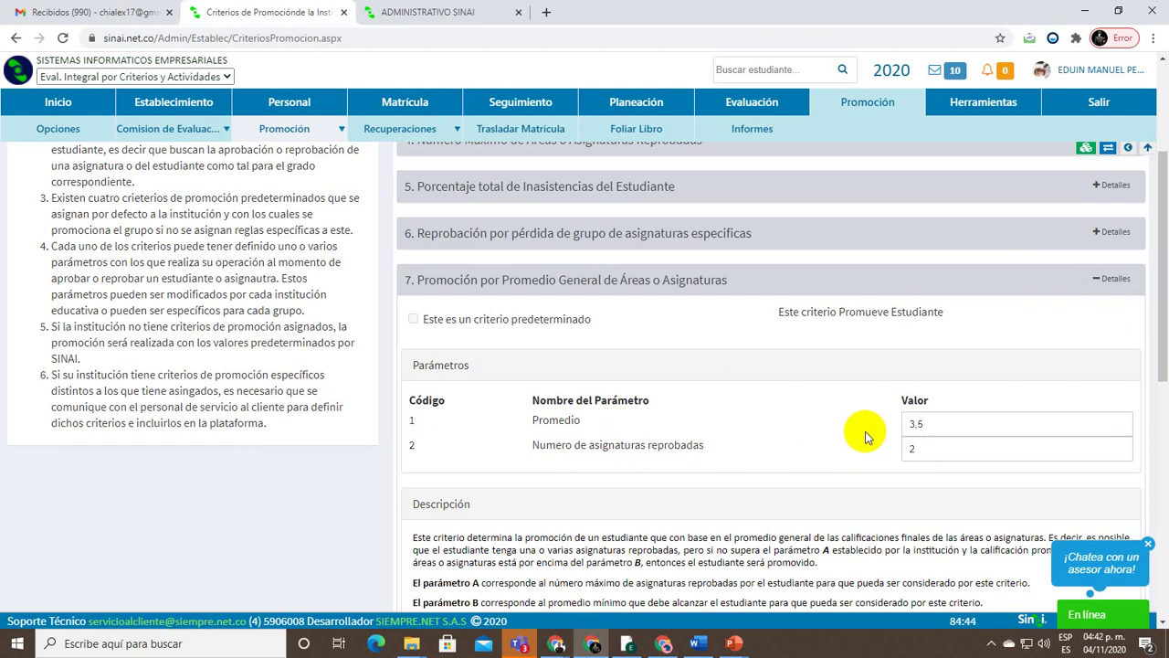
Set the Valor of criterion 7's Promedio parameter to 3,5 and highlight the Valor entries of both parameters
double_click(917, 425)
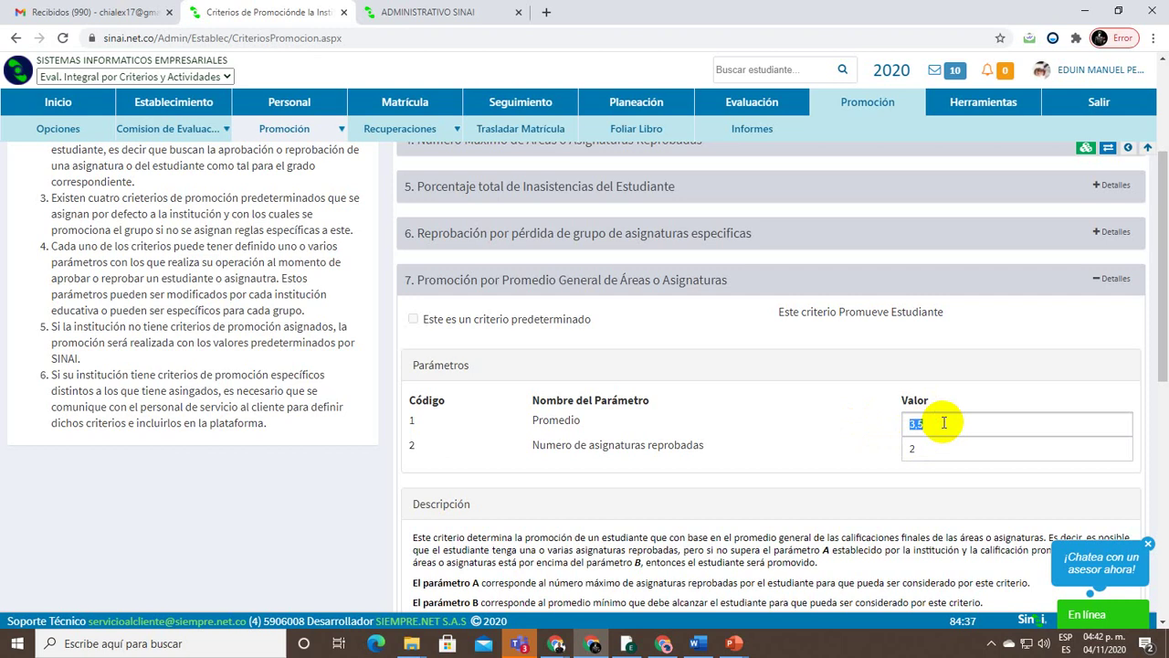
type("4")
key("BackSpace")
type("3")
key("BackSpace")
type("3,5")
double_click(909, 448)
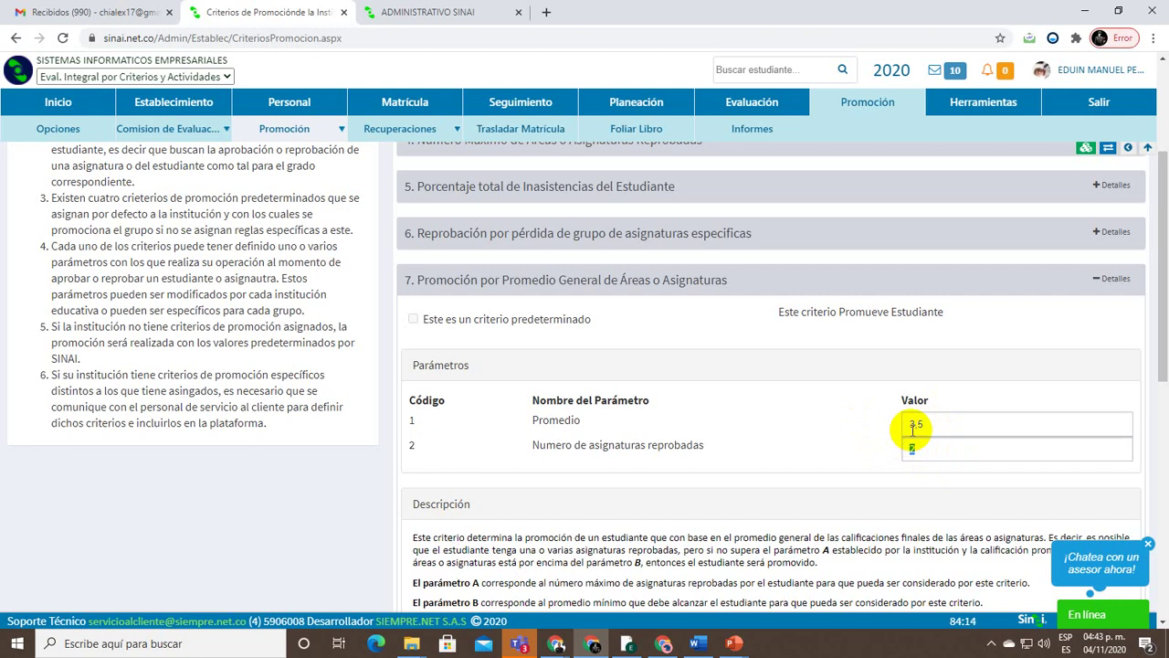
key("shift+Tab")
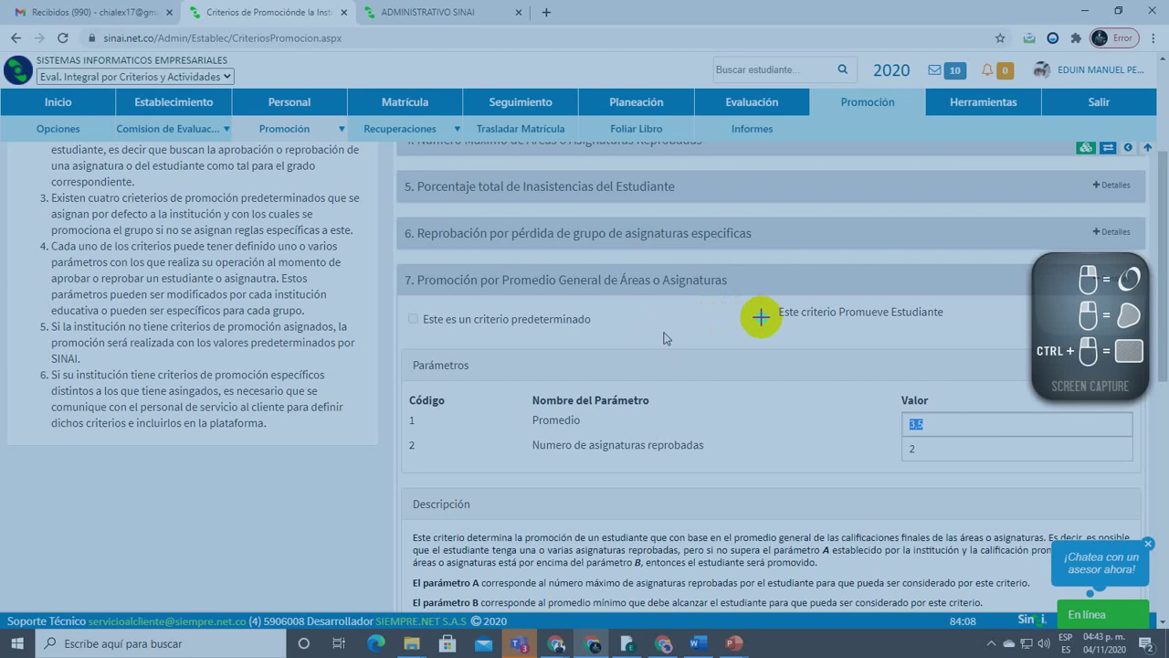
Circle "Este criterio Promueve Estudiante" in red with a box around "Promueve Estudiante", clear the annotations, and collapse criterion 7
mouse_move(759, 315)
left_mouse_down()
mouse_move(813, 333)
mouse_move(971, 305)
mouse_move(830, 292)
mouse_move(754, 312)
left_mouse_up()
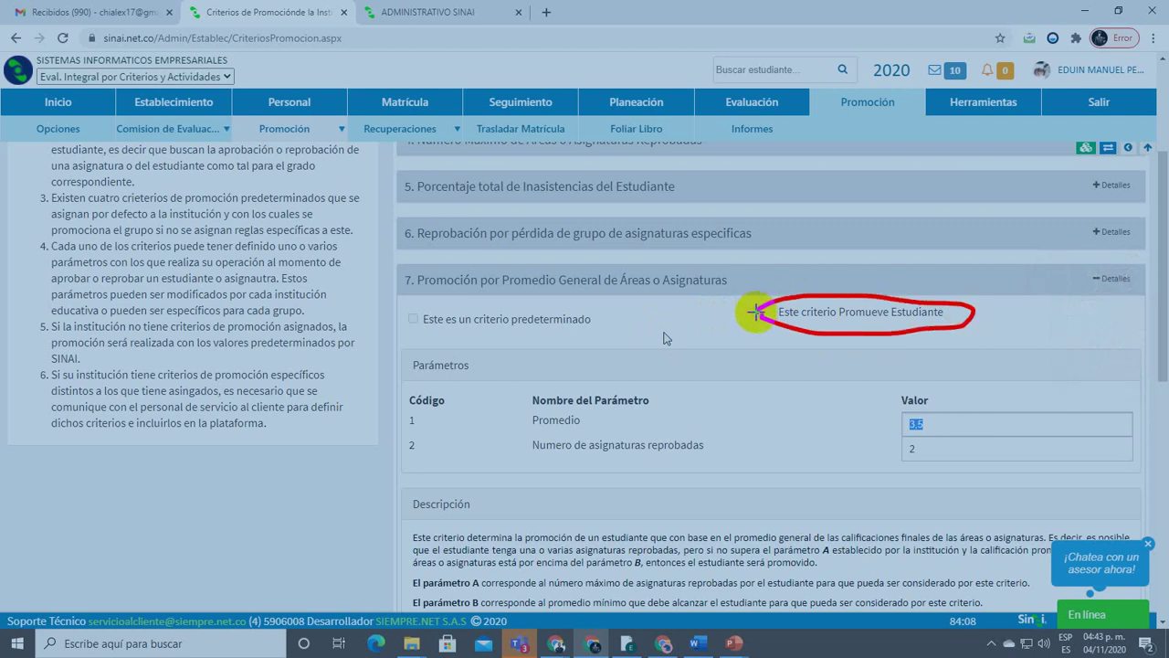
left_click_drag(831, 295, 955, 327)
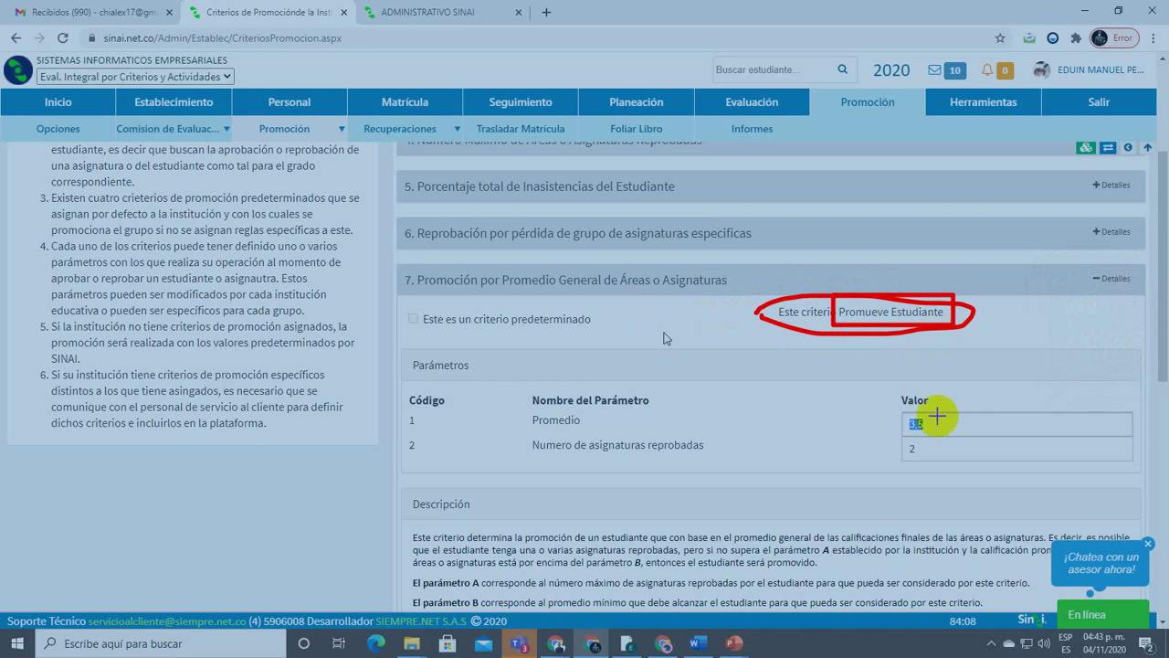
key("Escape")
scroll(718, 448, "down", 1)
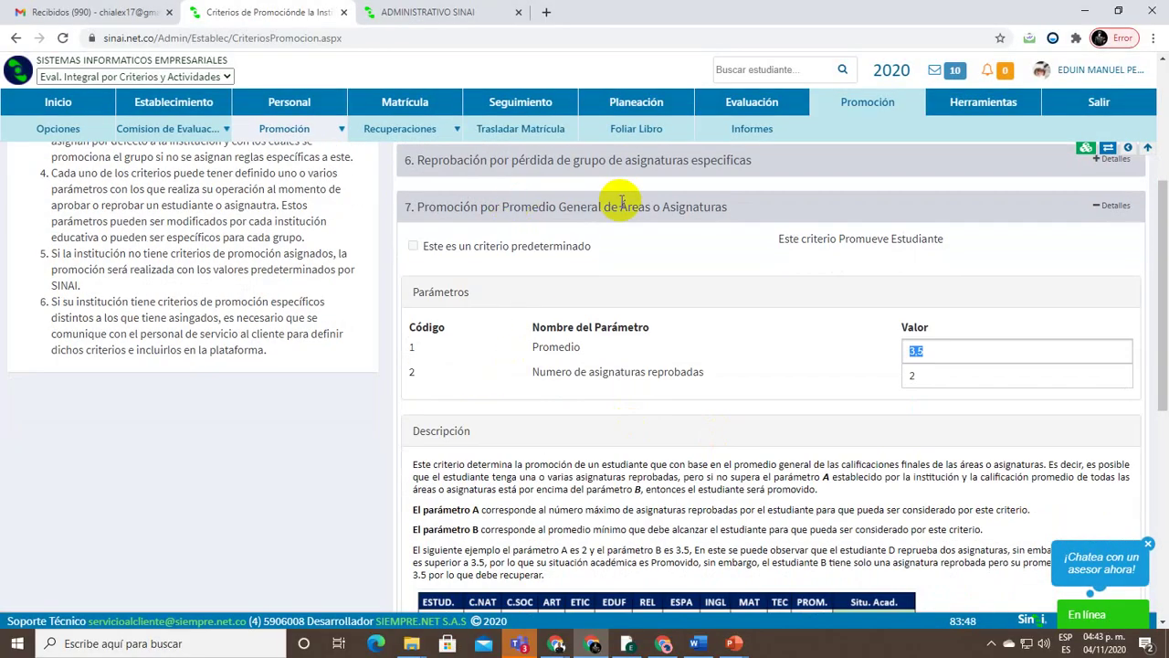
left_click(1107, 204)
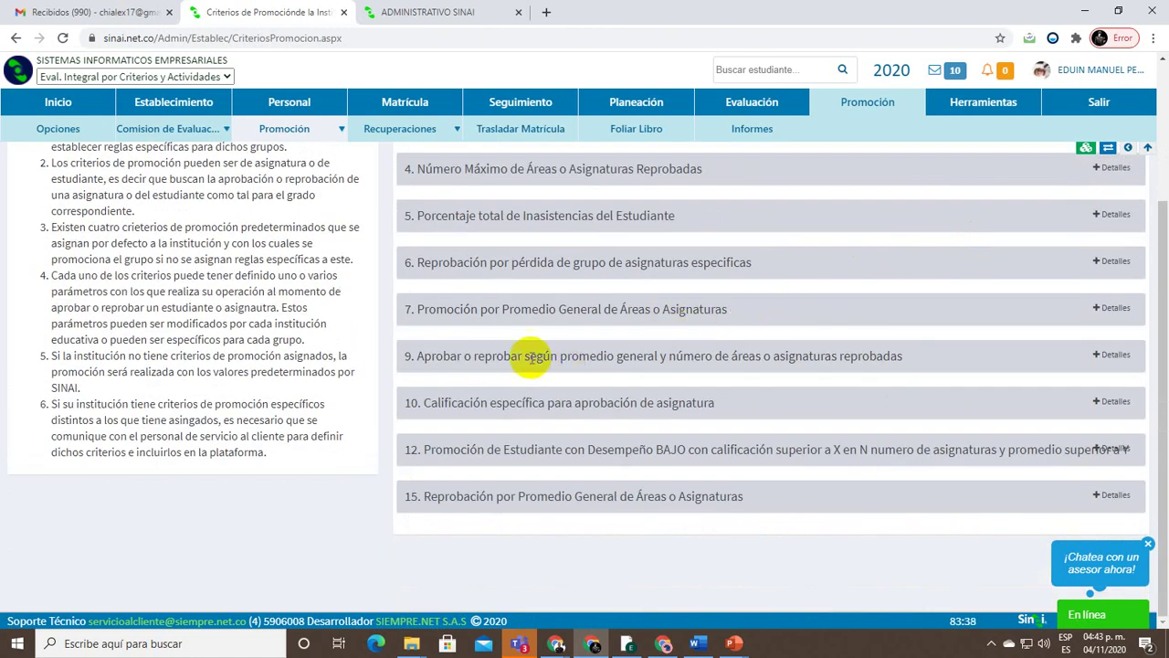
Expand criterion 9 Aprobar o reprobar según promedio general y número de áreas o asignaturas reprobadas, and briefly open the screen annotation overlay
left_click(1104, 359)
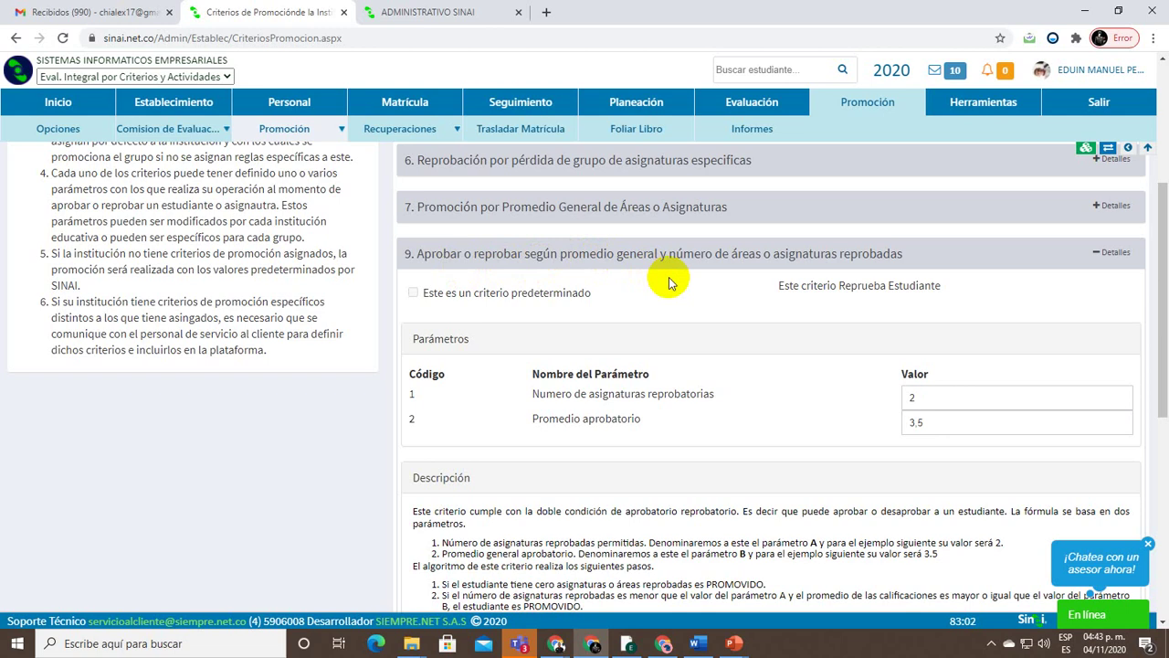
key("Print")
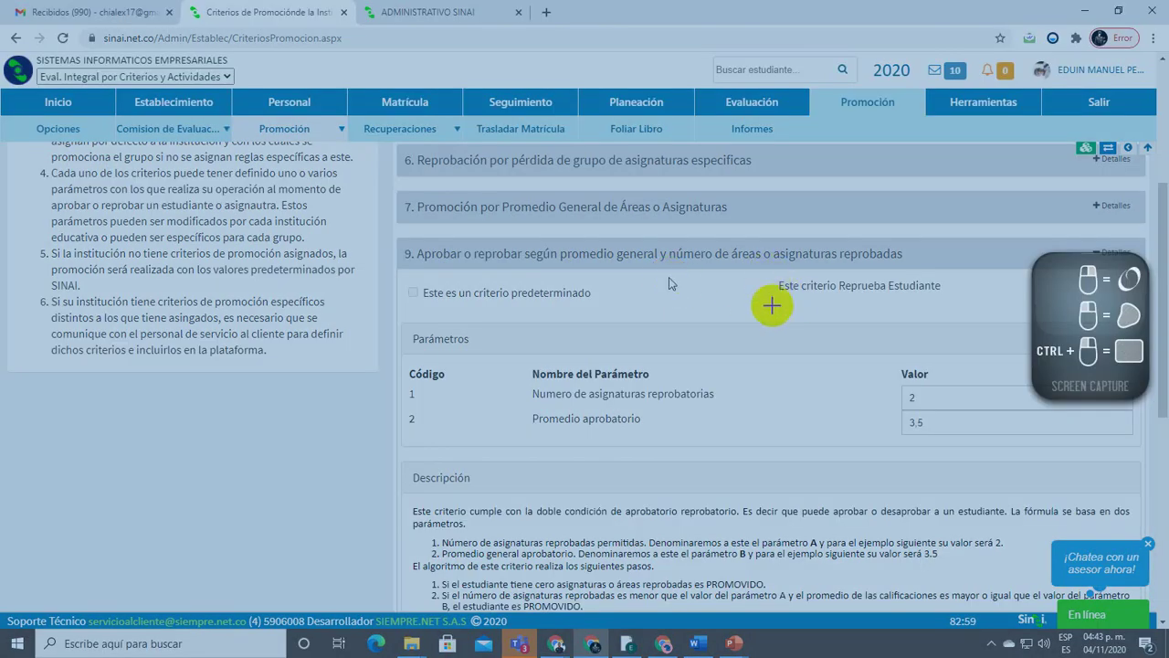
key("Escape")
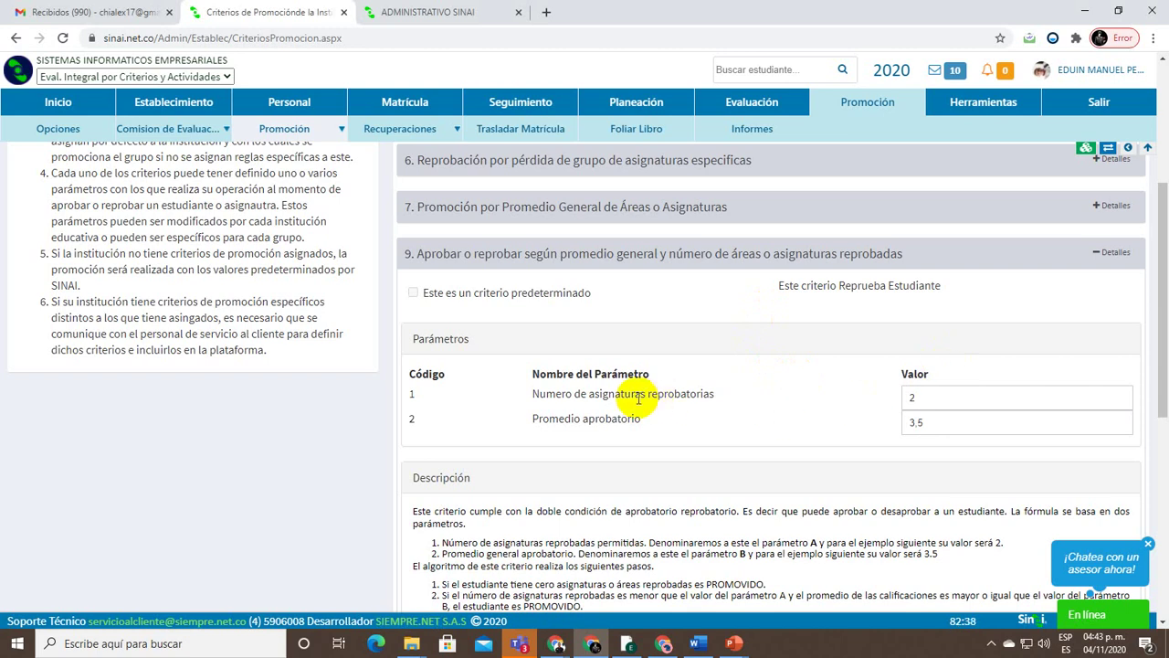
Highlight criterion 9's parameters Numero de asignaturas reprobatorias and Promedio aprobatorio together with their Valor entries
double_click(680, 400)
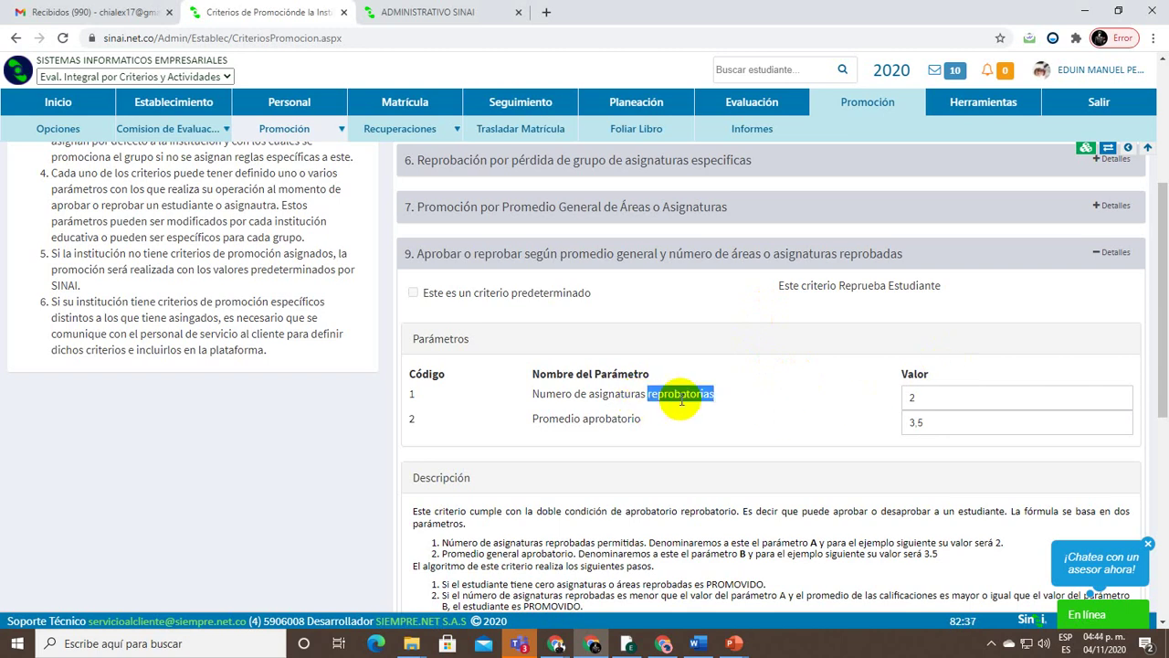
double_click(912, 397)
double_click(550, 419)
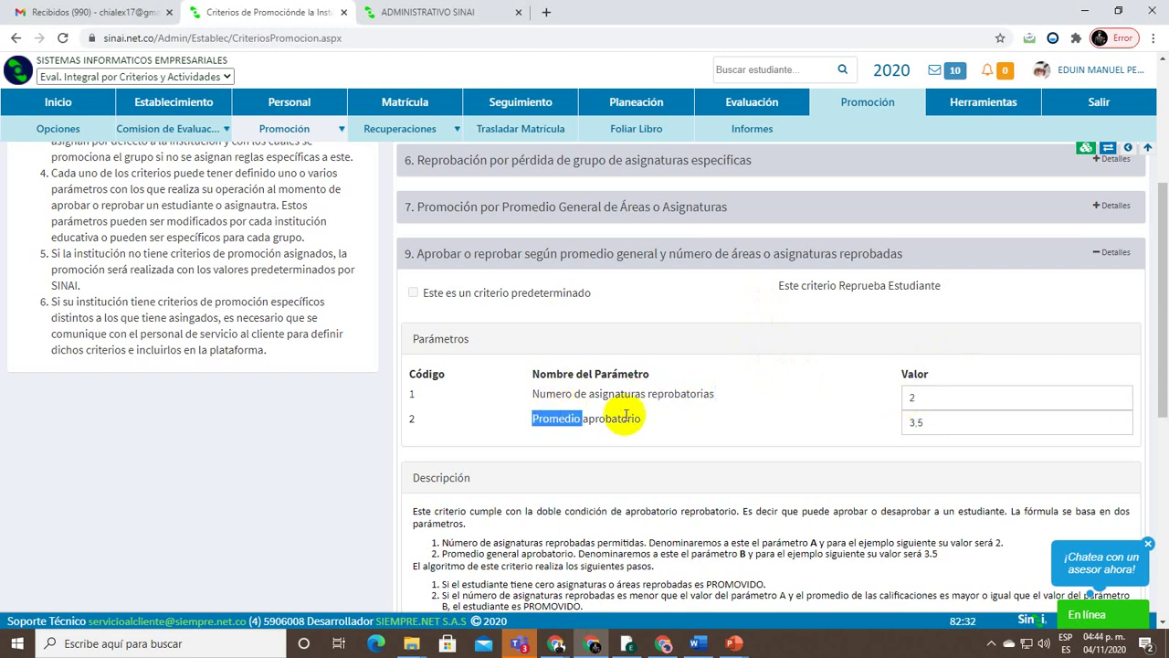
left_click(927, 422)
double_click(927, 422)
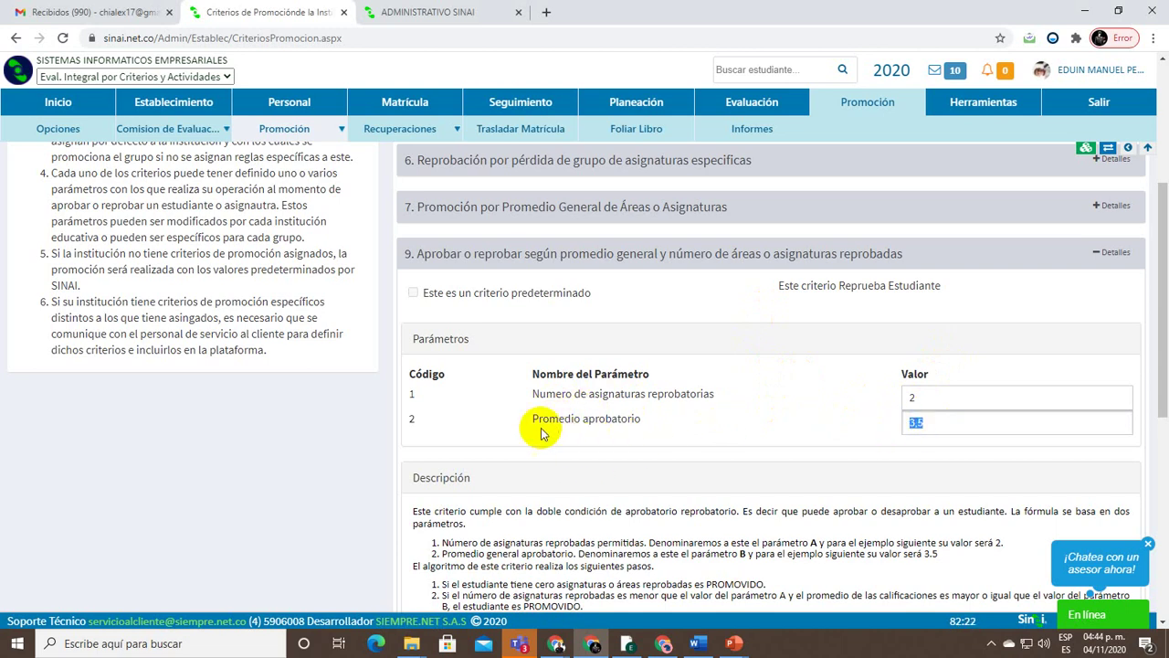
left_click_drag(531, 418, 647, 421)
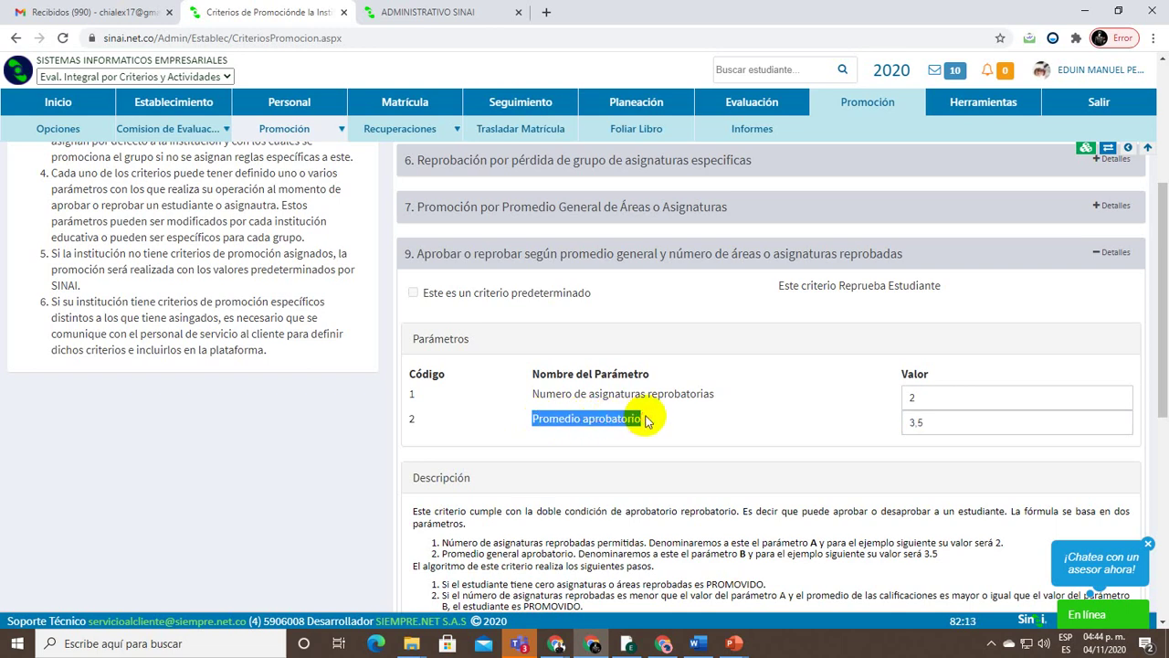
left_click_drag(942, 423, 895, 426)
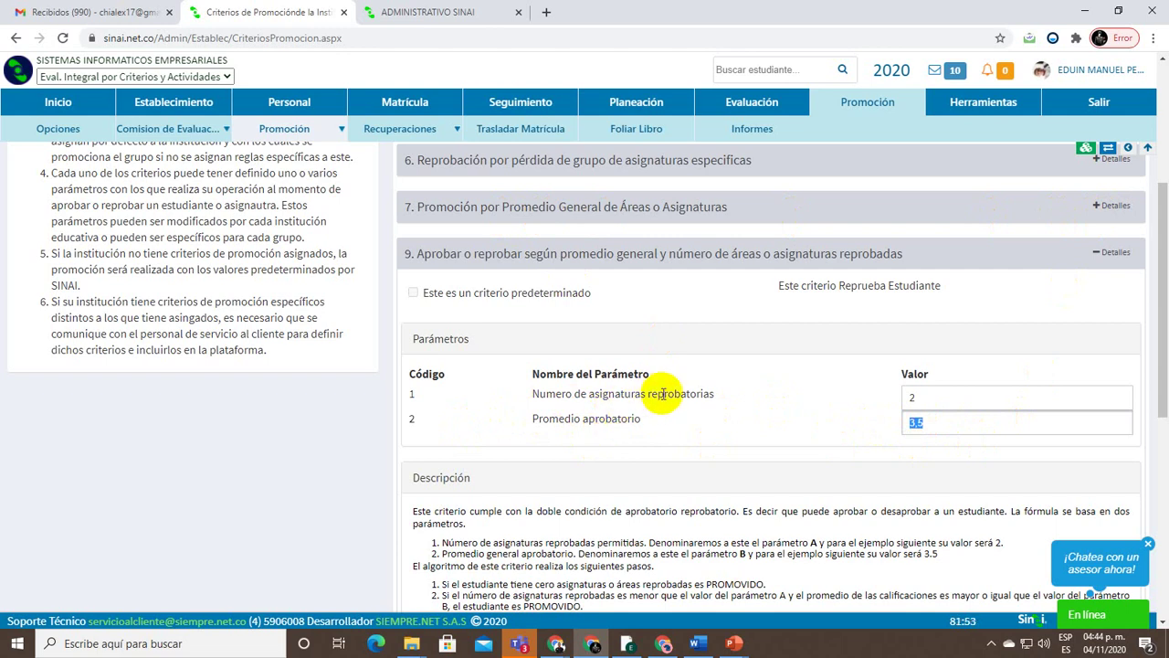
Highlight the Valor of criterion 9's Numero de asignaturas reprobatorias and enter 3,5 as the Valor of Promedio aprobatorio
double_click(913, 398)
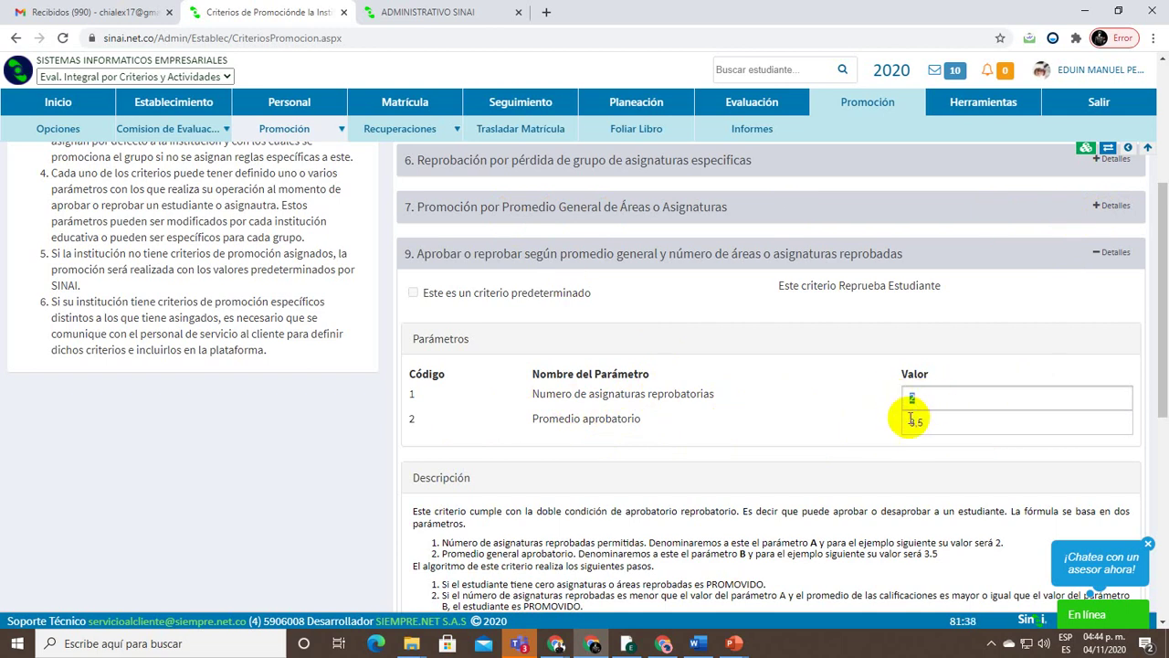
double_click(905, 420)
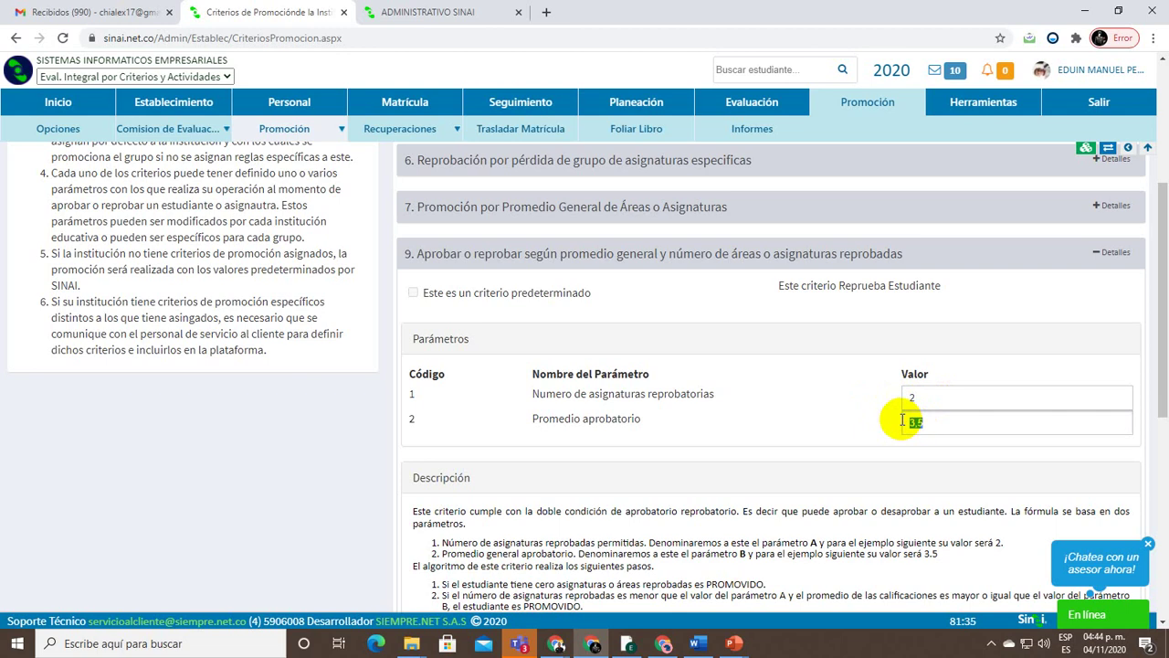
type("3,5")
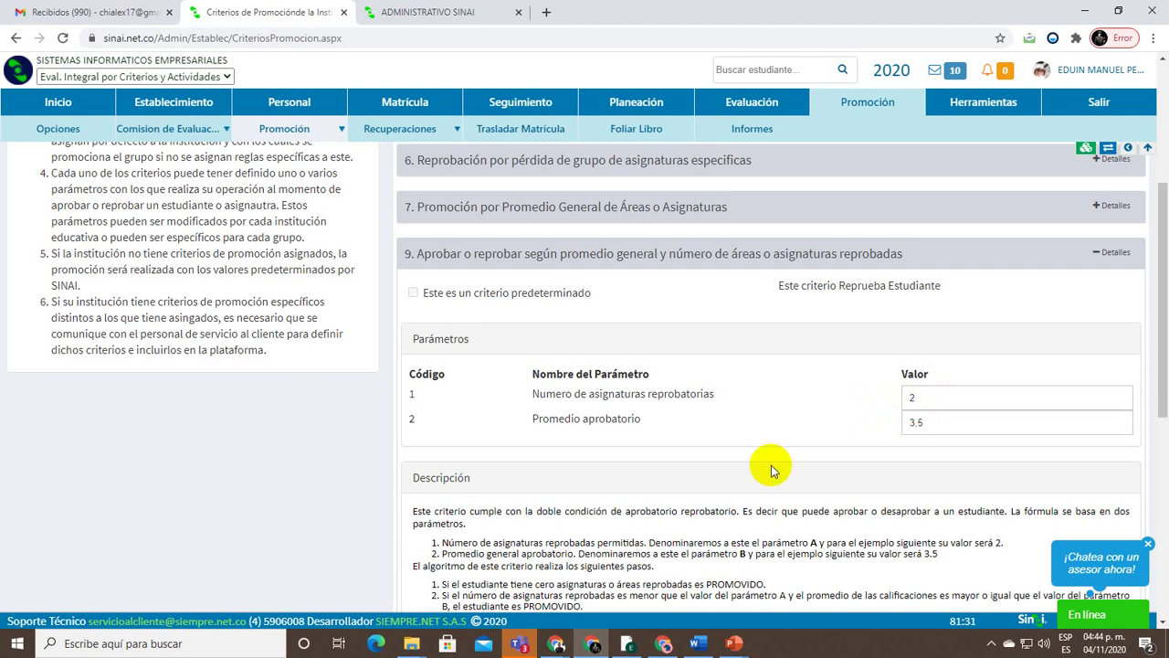
Underline "Reprueba Estudiante" in red on criterion 9, clear the annotation, and highlight the Valor of Promedio aprobatorio
key("Print")
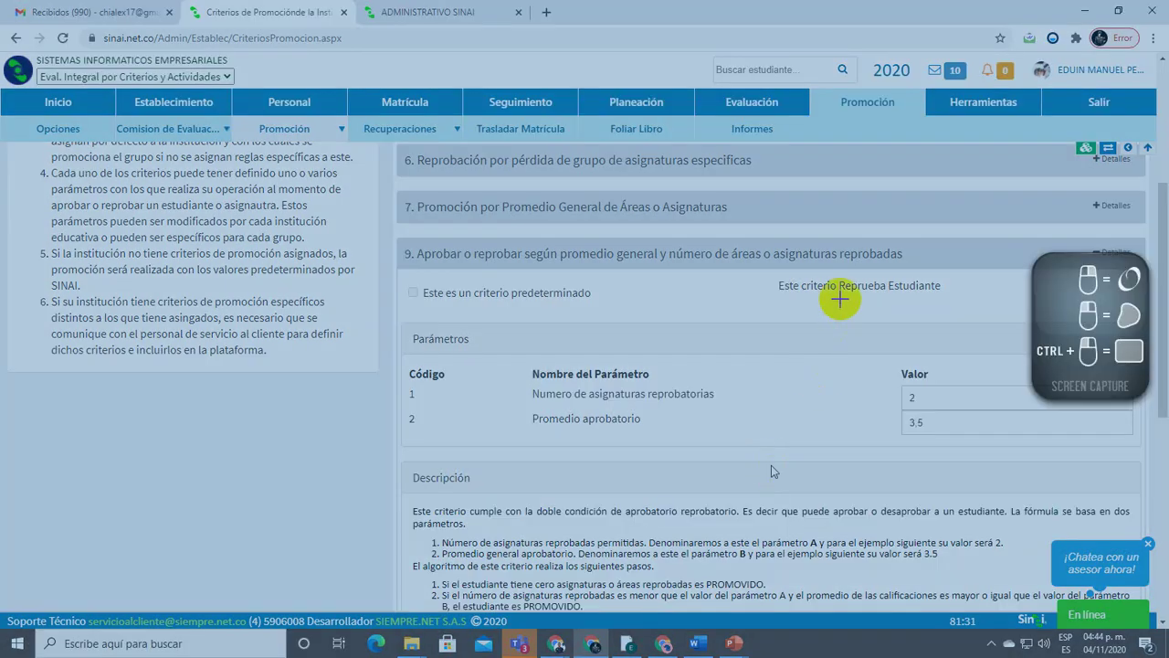
left_click_drag(878, 293, 950, 289)
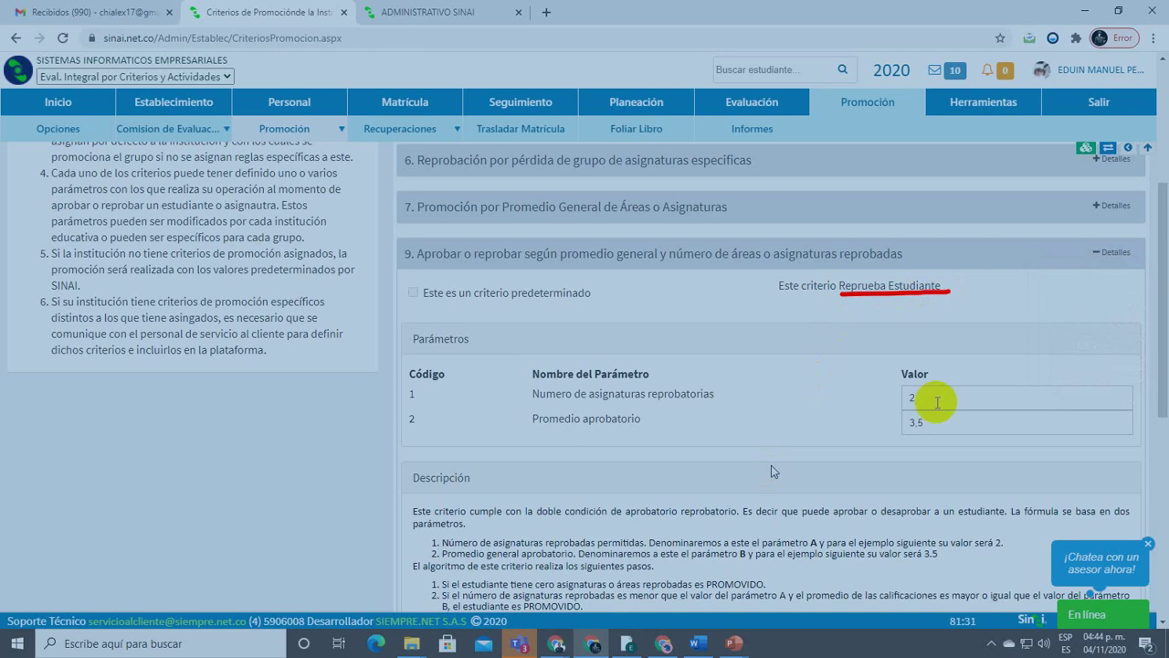
key("Escape")
mouse_move(913, 397)
left_mouse_down()
mouse_move(895, 399)
mouse_move(884, 431)
left_mouse_up()
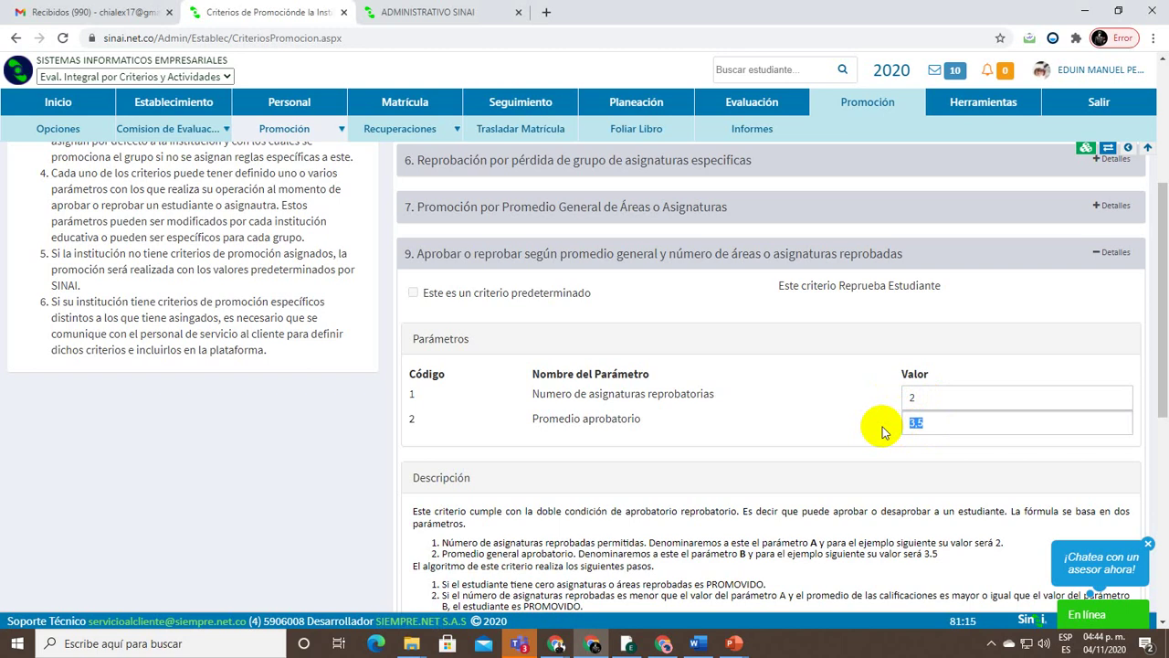
left_click(831, 389)
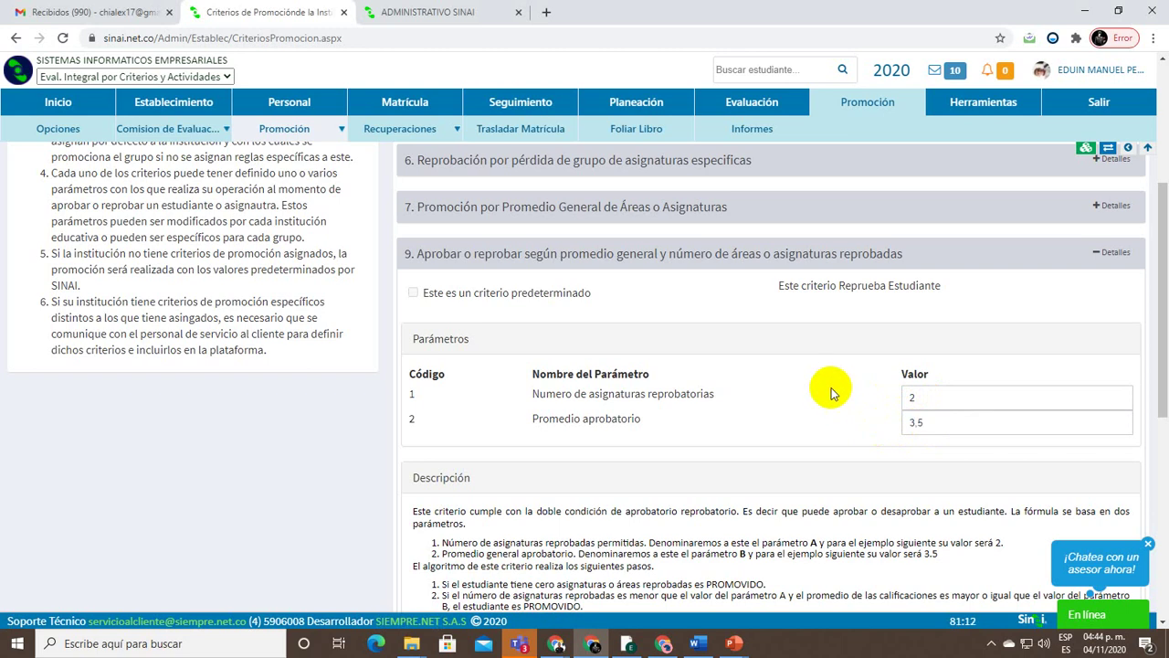
Mark the start of criterion 9's title with a screen annotation, clear it, visit both Valor fields, and collapse the criterion
key("Print")
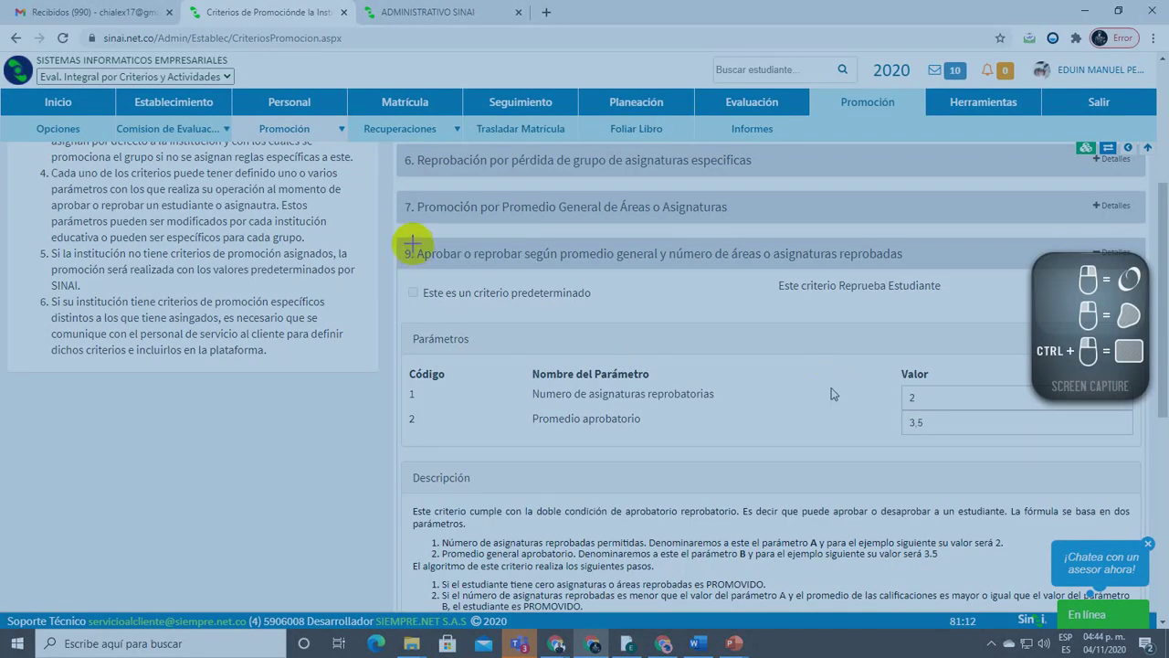
left_click_drag(413, 244, 462, 261)
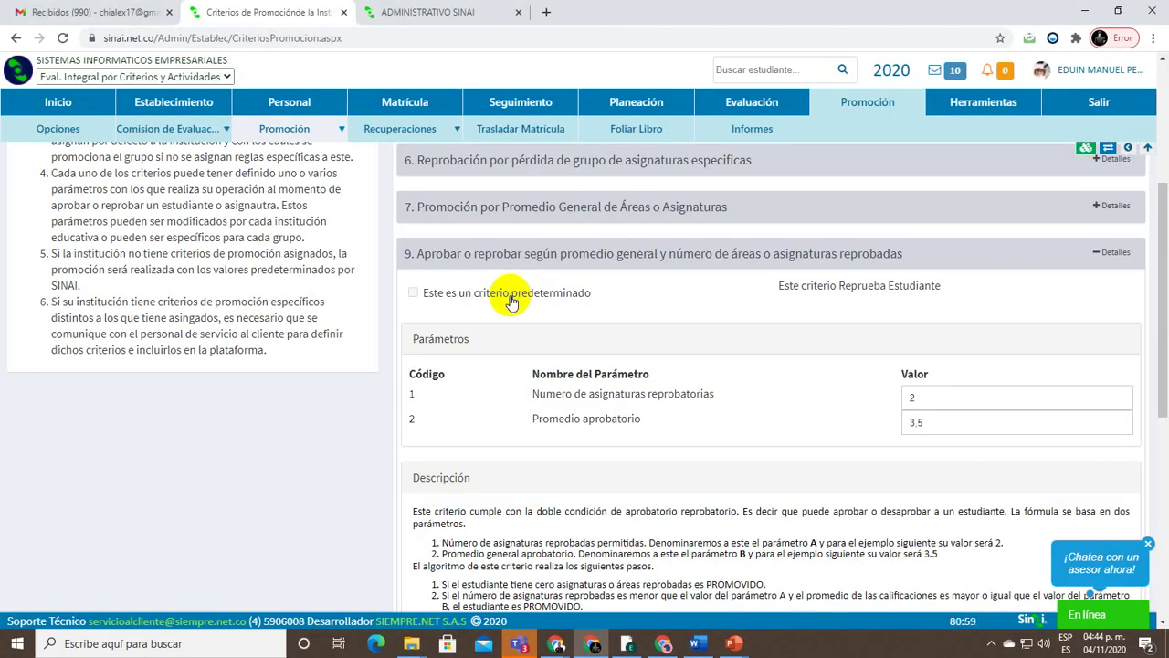
left_click(936, 394)
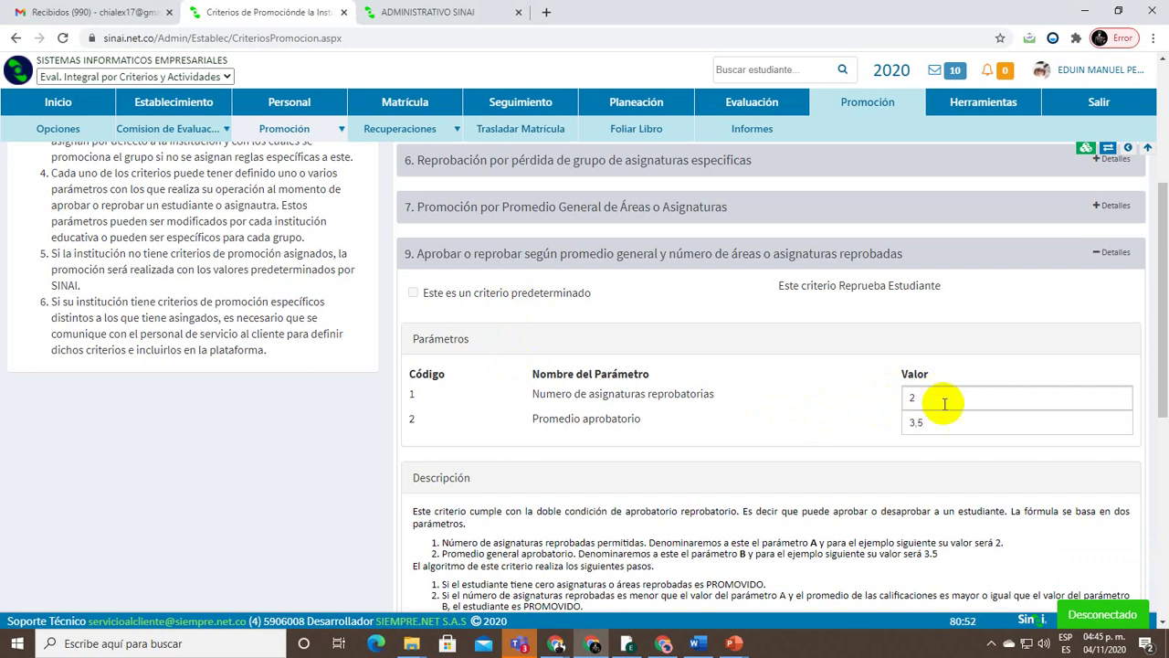
left_click(946, 430)
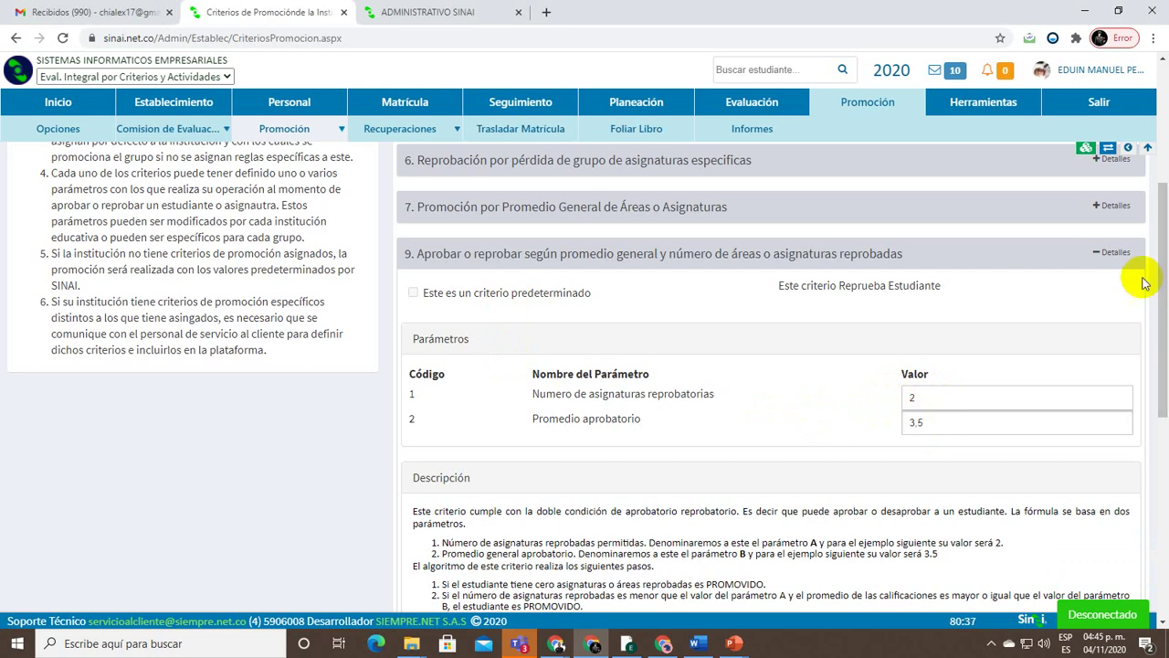
left_click(1122, 253)
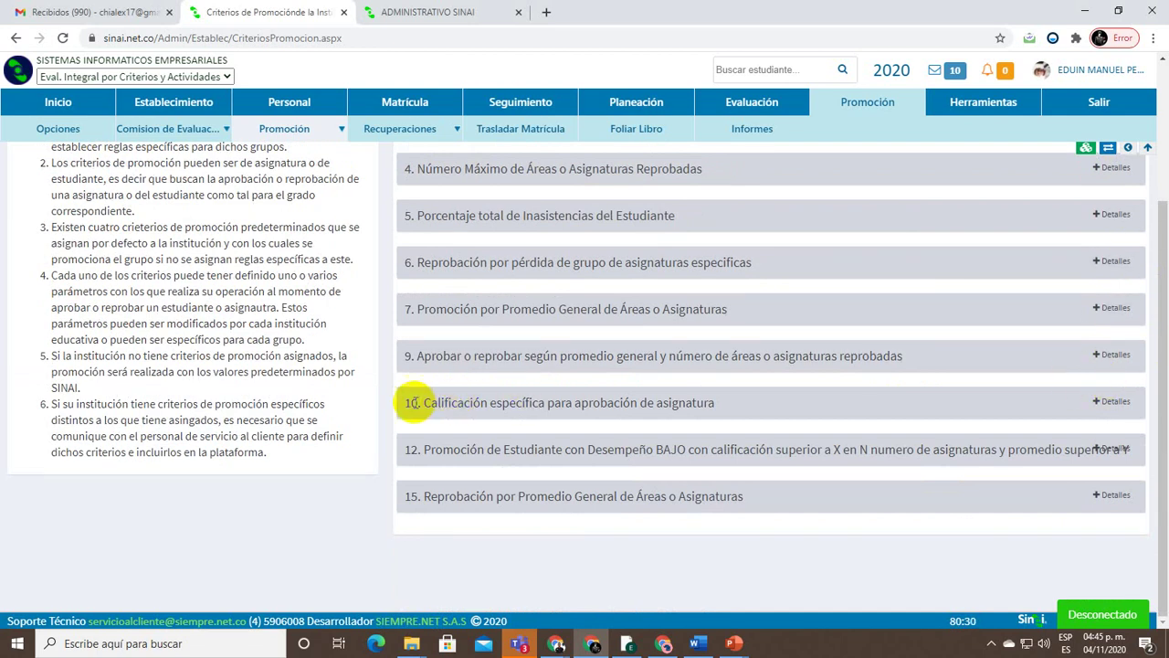
Expand criterion 10 Calificación específica para aprobación de asignatura and highlight Calificación aprobatoria, Codigo de la asignatura and their Valor entries
left_click_drag(420, 402, 738, 397)
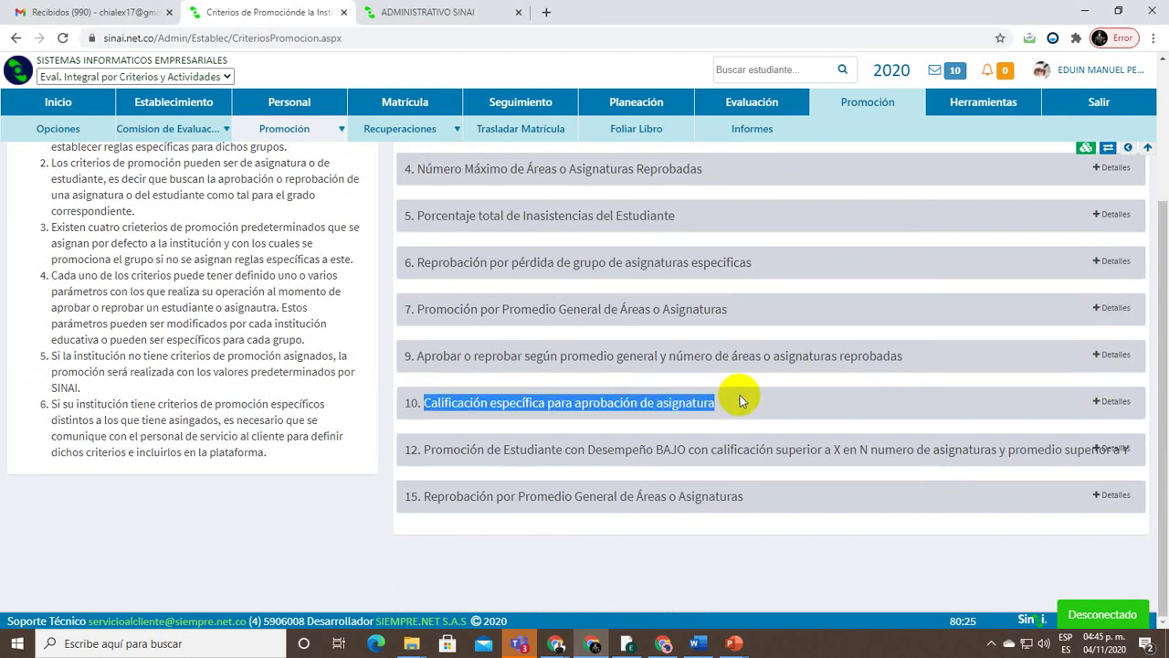
left_click(1116, 403)
left_click(1012, 396)
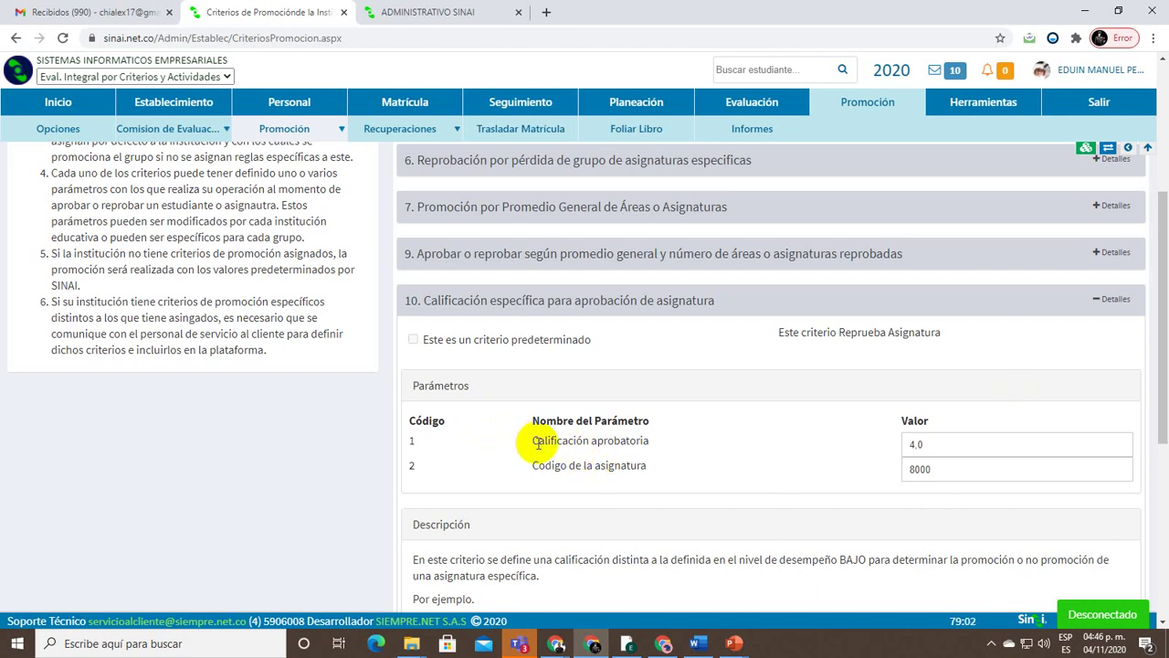
left_click_drag(535, 438, 674, 445)
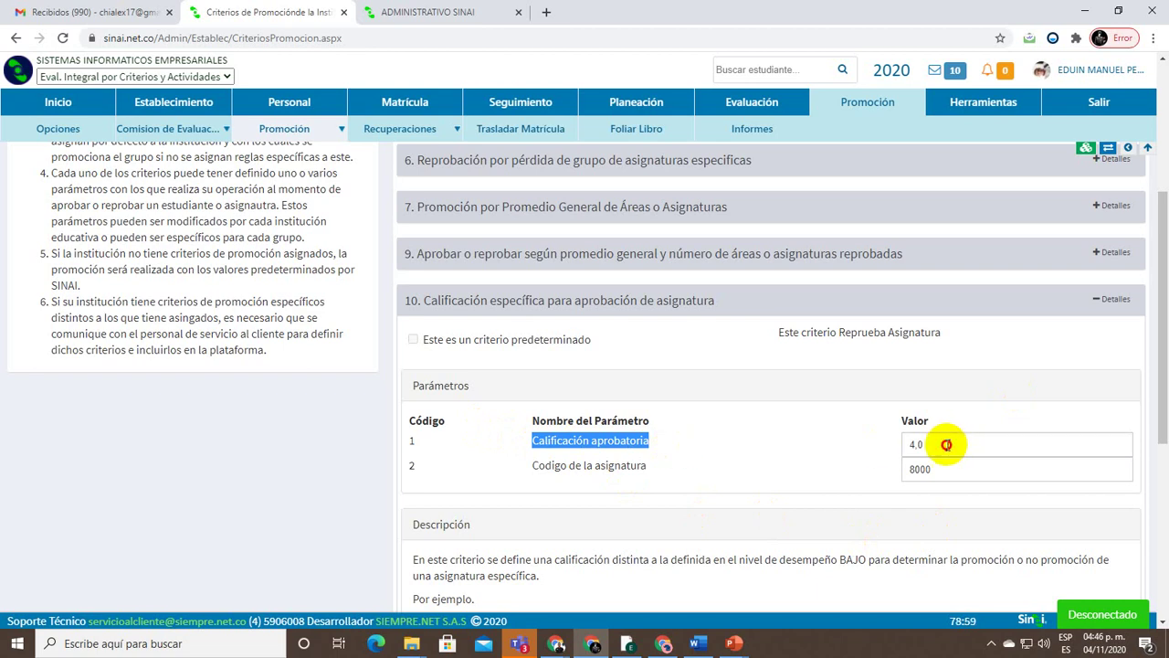
left_click_drag(945, 444, 882, 448)
left_click_drag(538, 466, 651, 464)
left_click_drag(944, 467, 887, 467)
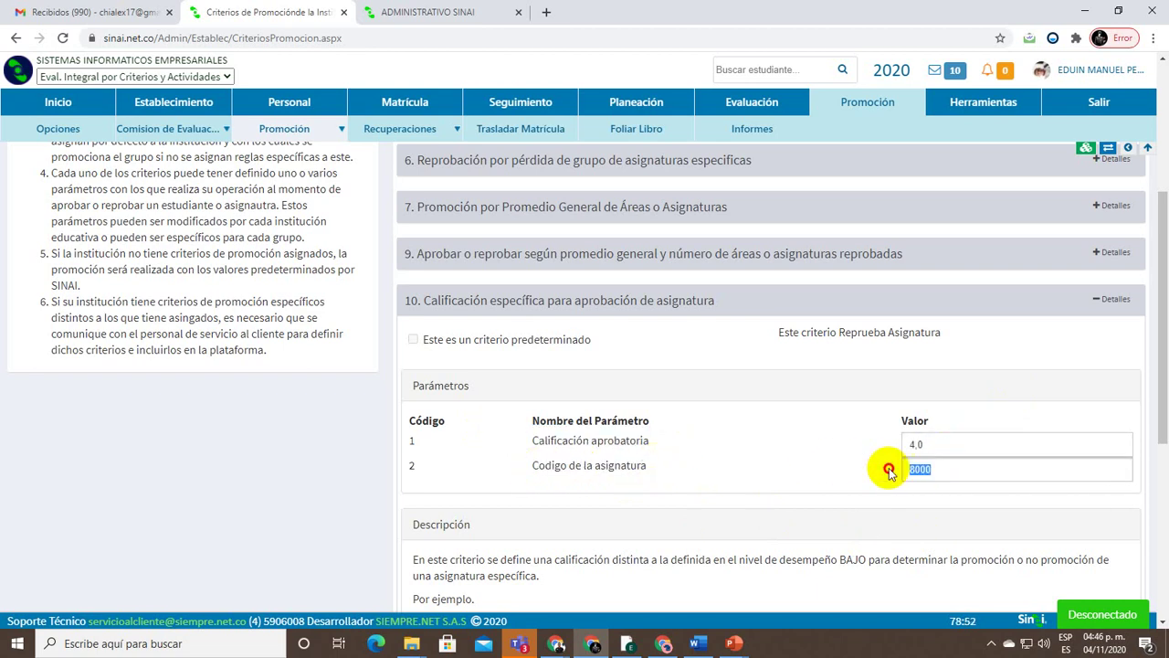
Check the subject codes in the Asignación Académica list of group 0301 SINAI, return to the promotion criteria, and collapse criterion 10
left_click(467, 13)
scroll(392, 253, "up", 1)
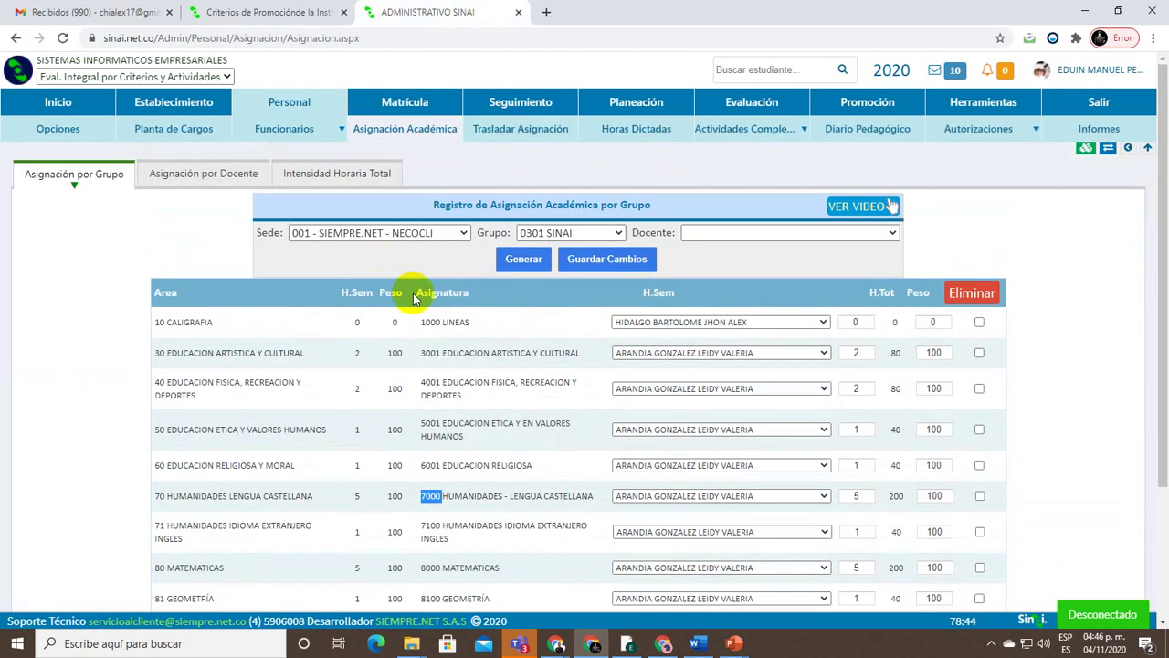
left_click(302, 13)
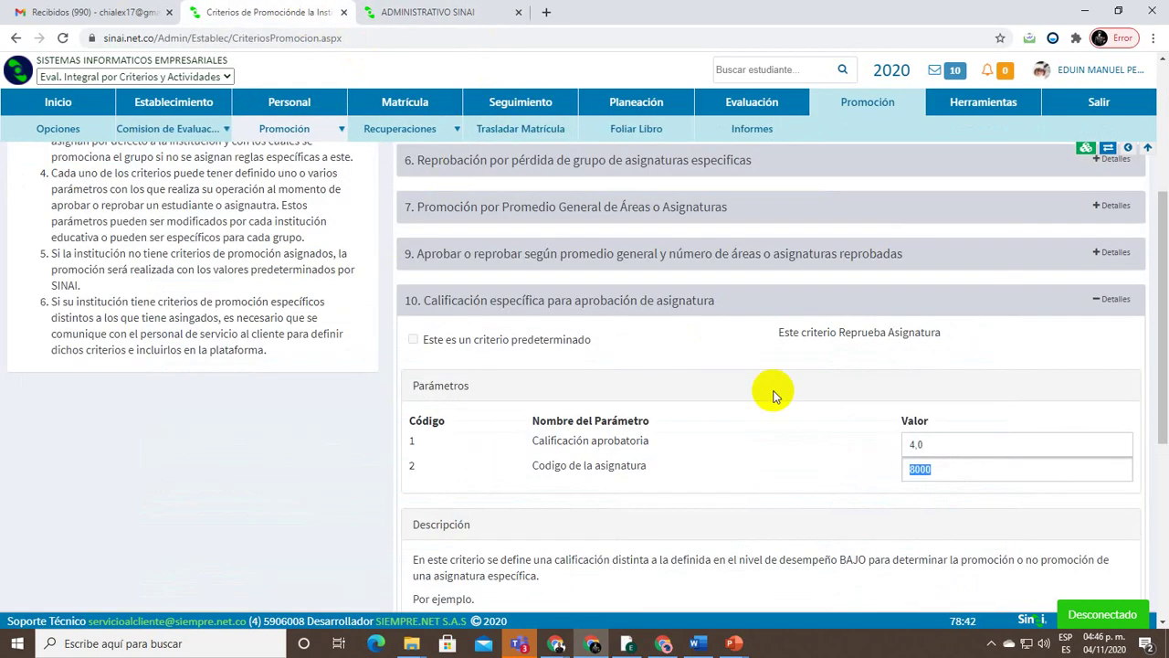
left_click(1112, 305)
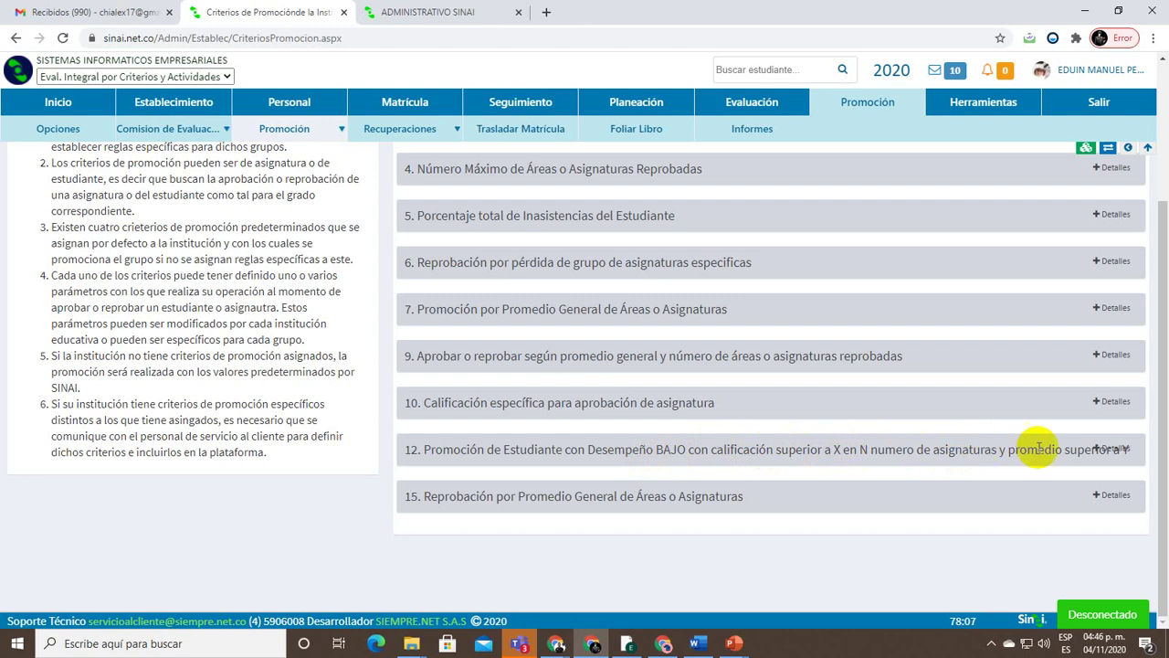
Expand criterion 12 and highlight Asignaturas permitidas con DESEMPEÑO BAJO, Calificación mínima con desempeño BAJO and their Valor entries
left_click(1116, 450)
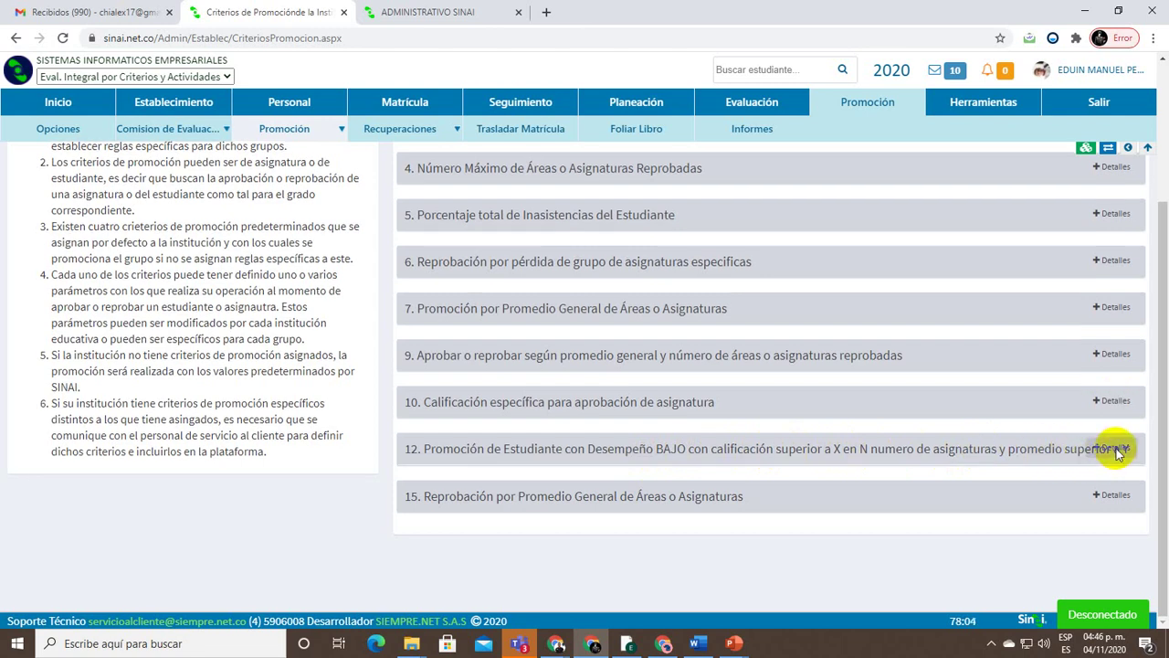
scroll(1051, 494, "down", 2)
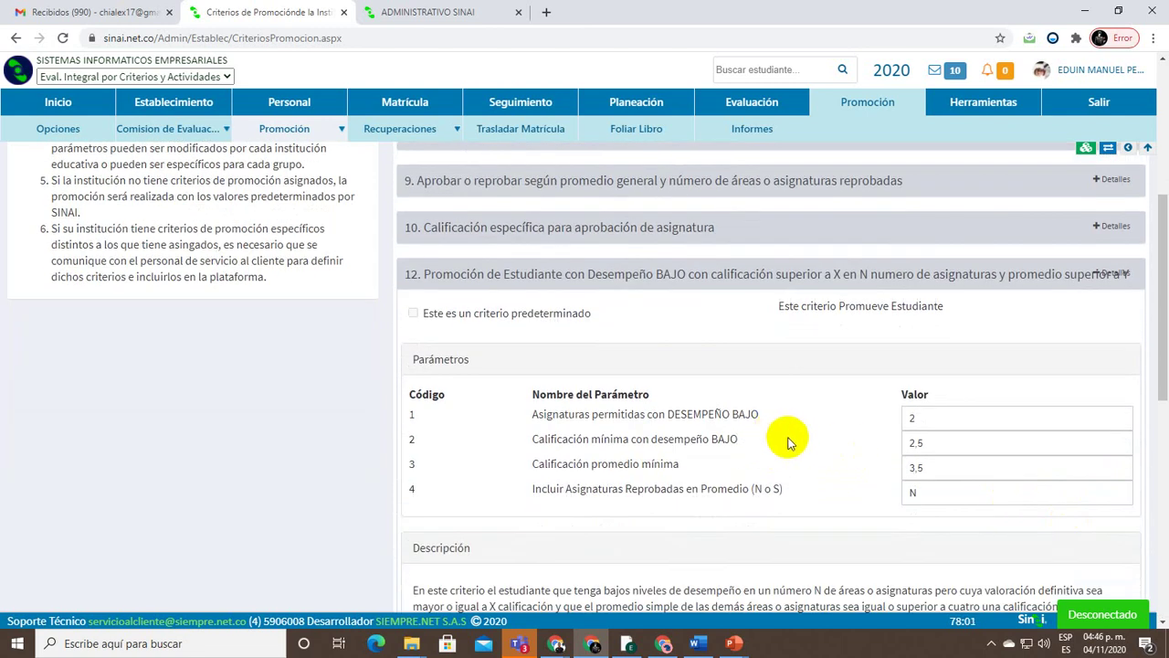
left_click_drag(1161, 310, 1163, 320)
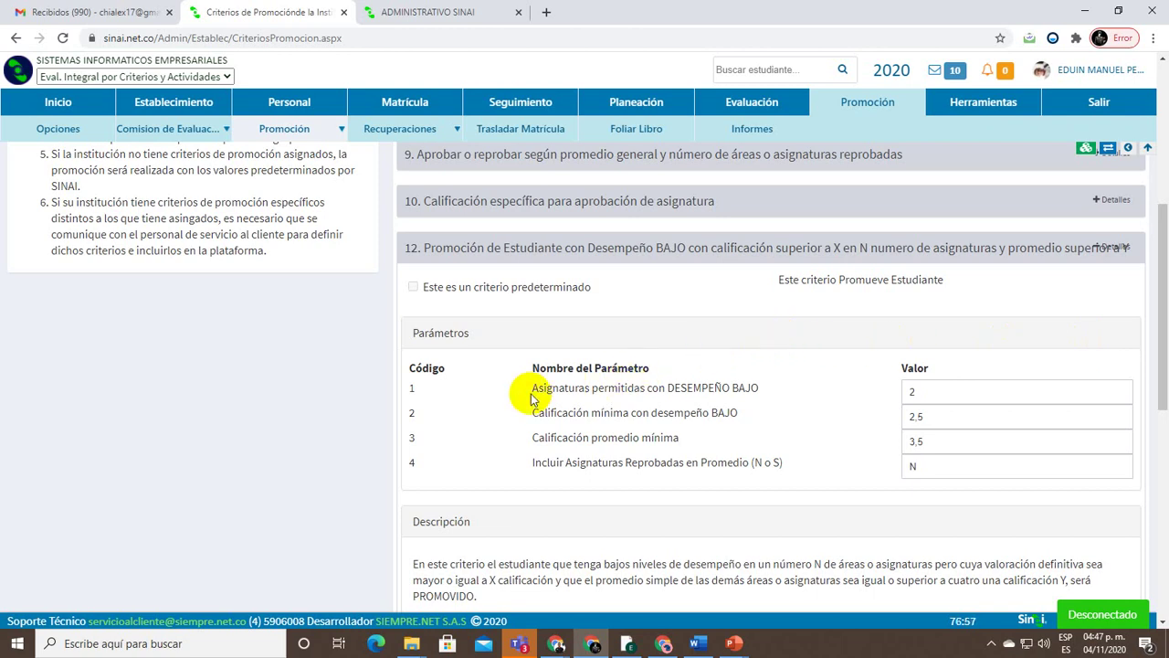
left_click_drag(532, 388, 764, 392)
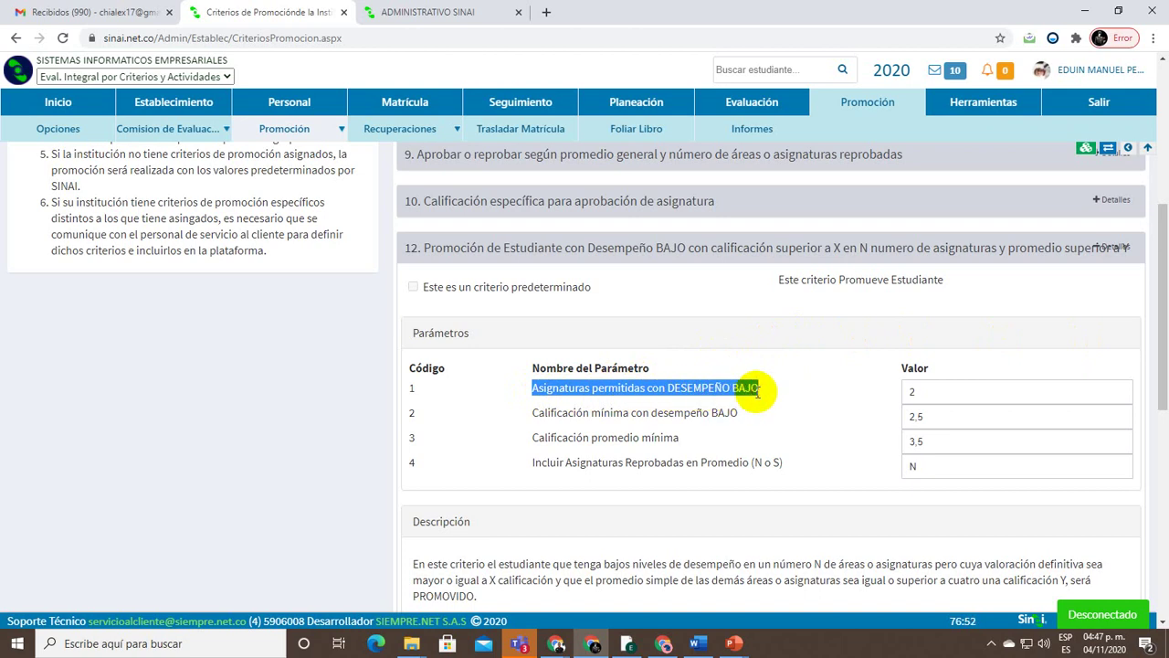
left_click(931, 395)
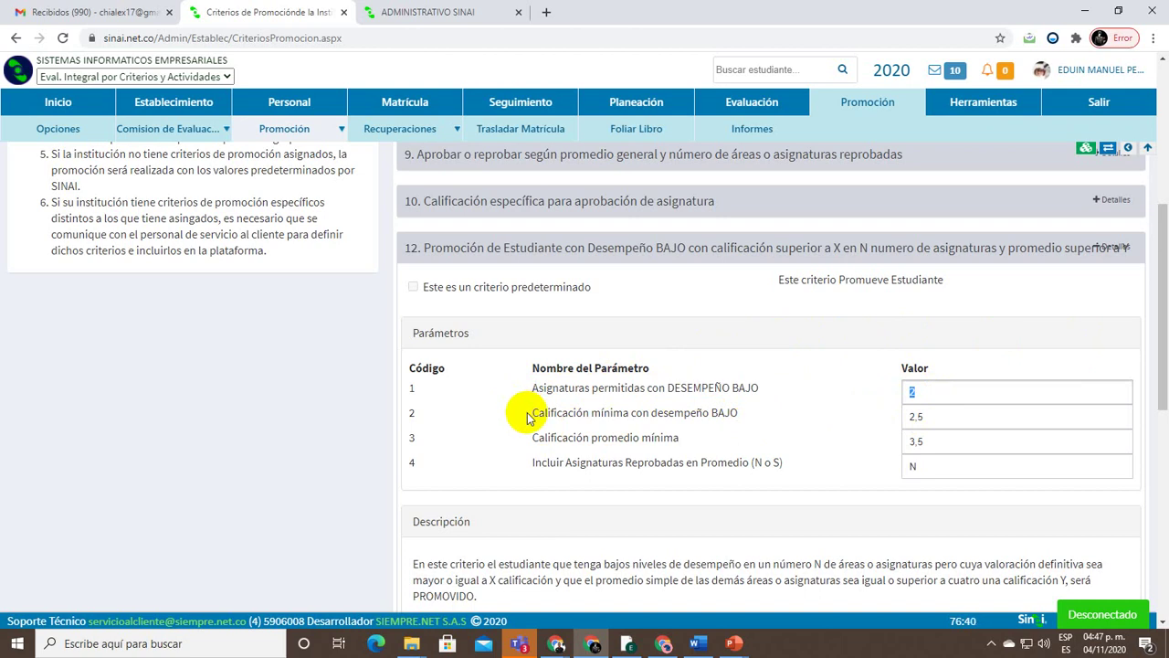
left_click_drag(521, 412, 738, 416)
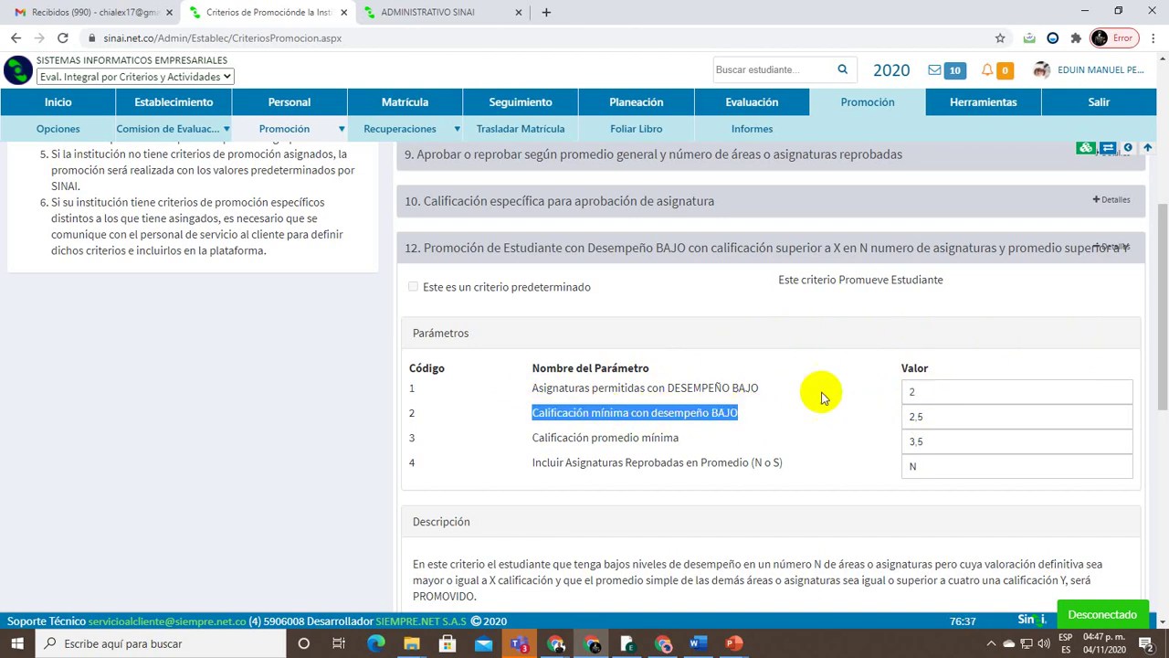
left_click_drag(939, 412, 819, 410)
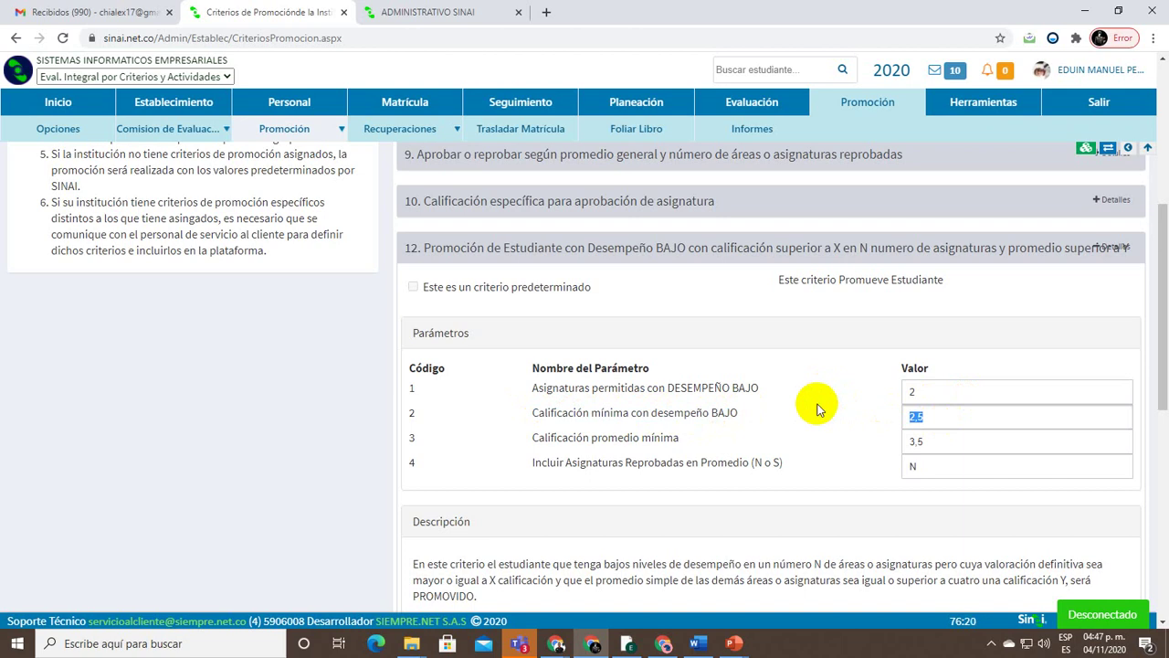
Highlight criterion 12's Valor entries one by one, along with the parameter name Incluir Asignaturas Reprobadas en Promedio (N o S)
double_click(912, 390)
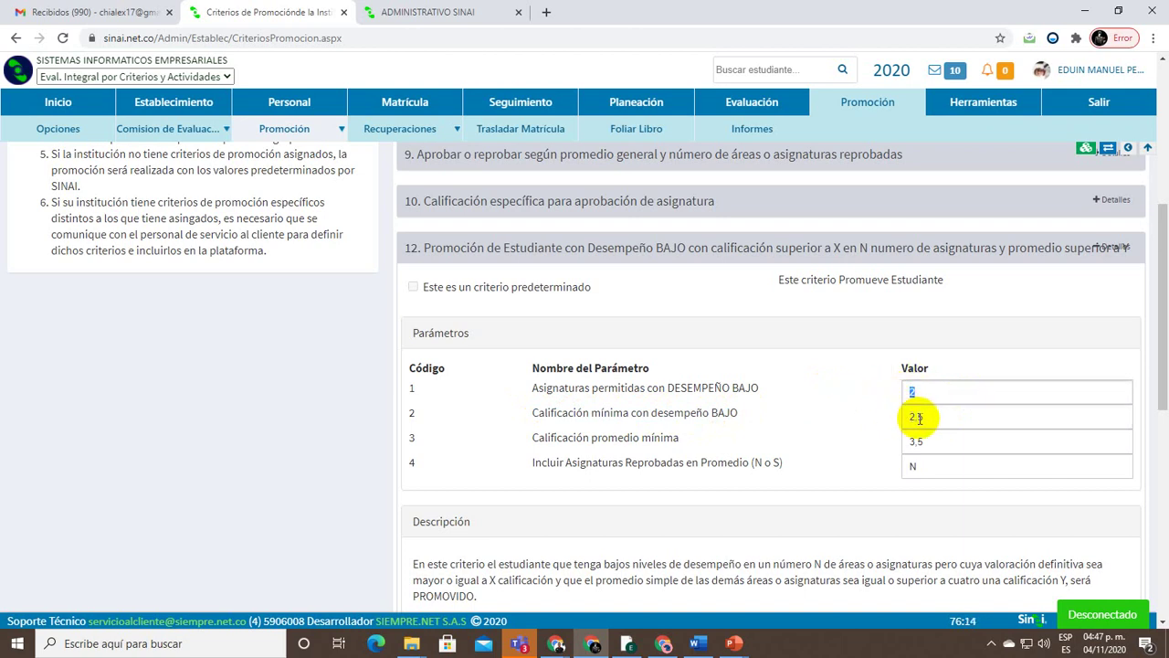
double_click(914, 417)
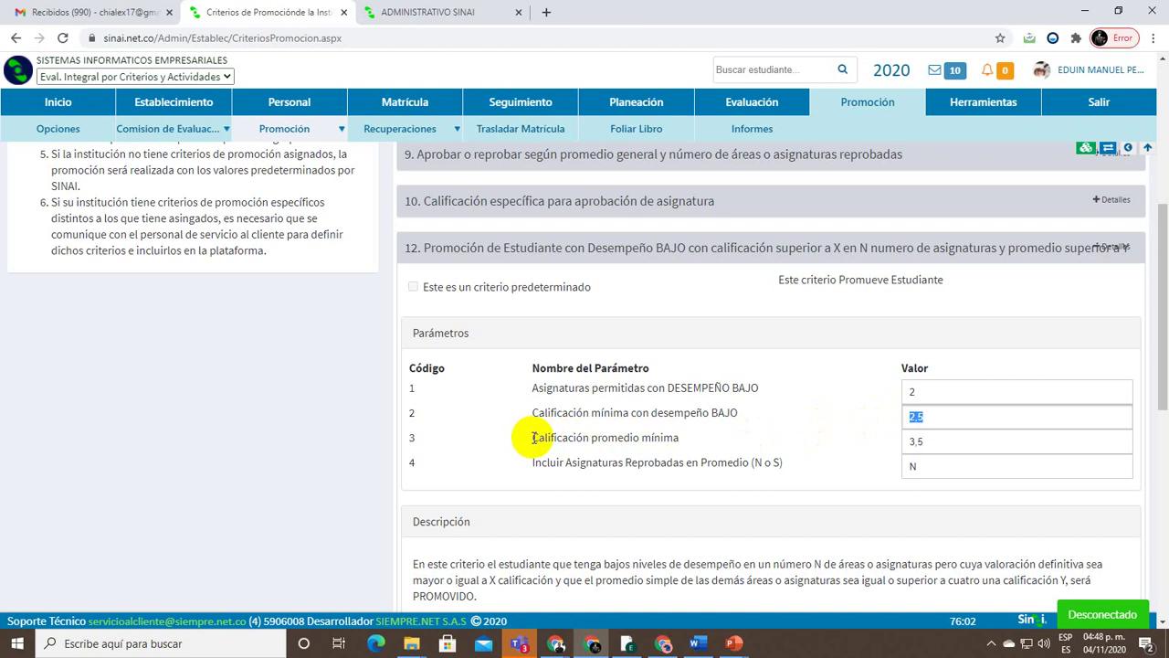
key("Tab")
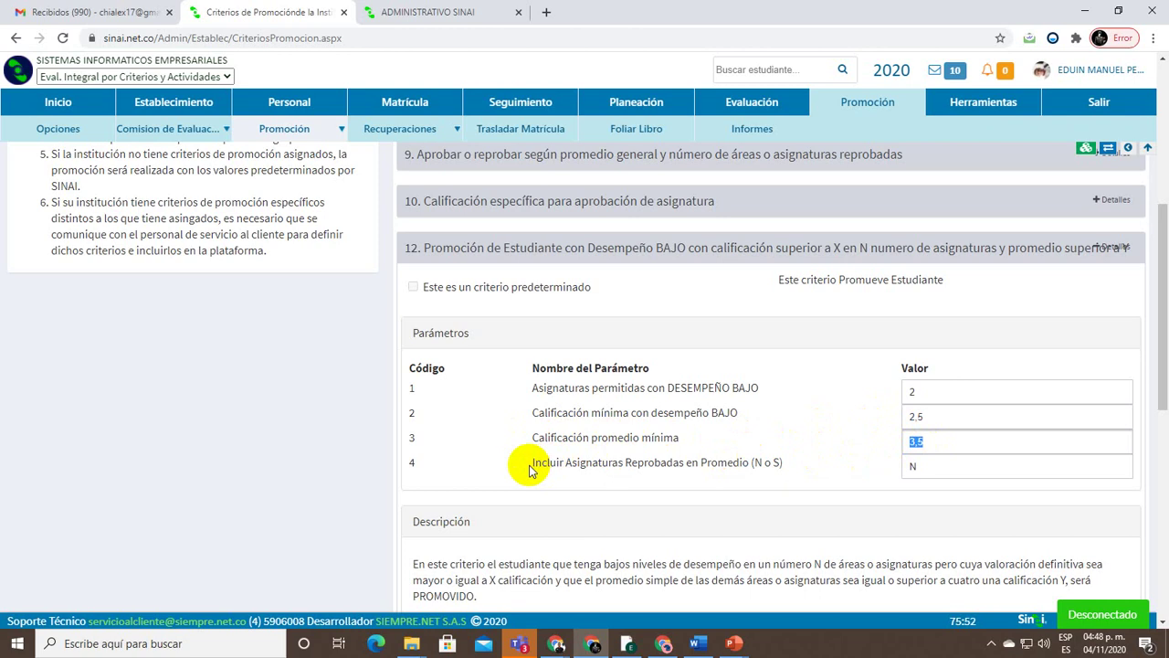
left_click_drag(529, 469, 783, 465)
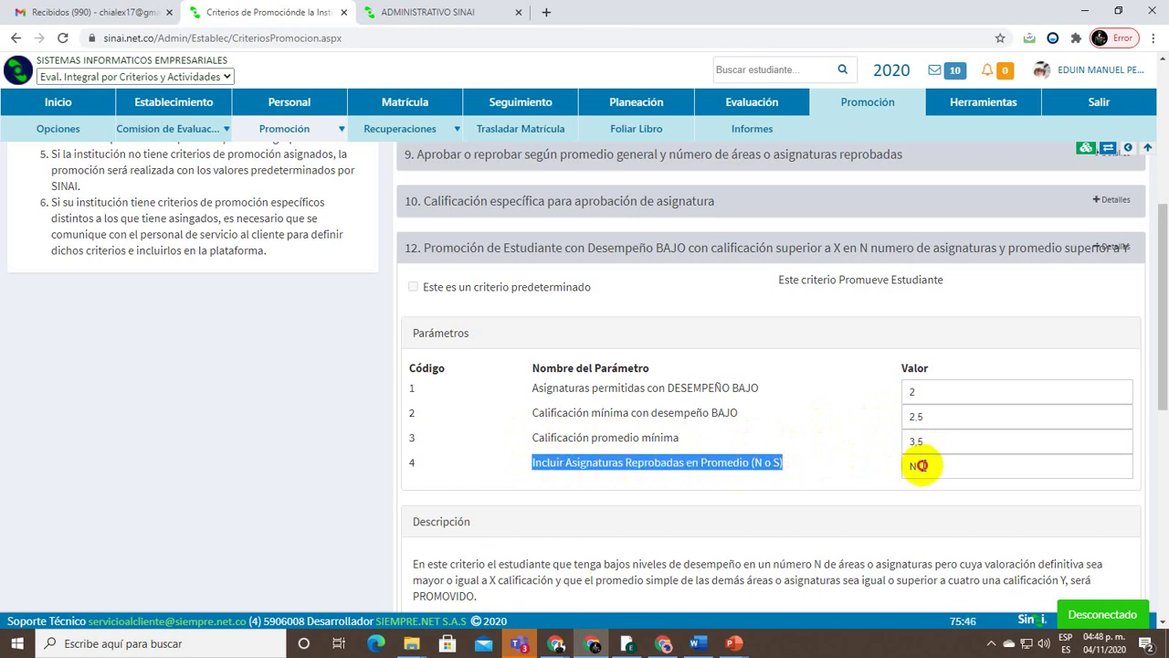
double_click(917, 466)
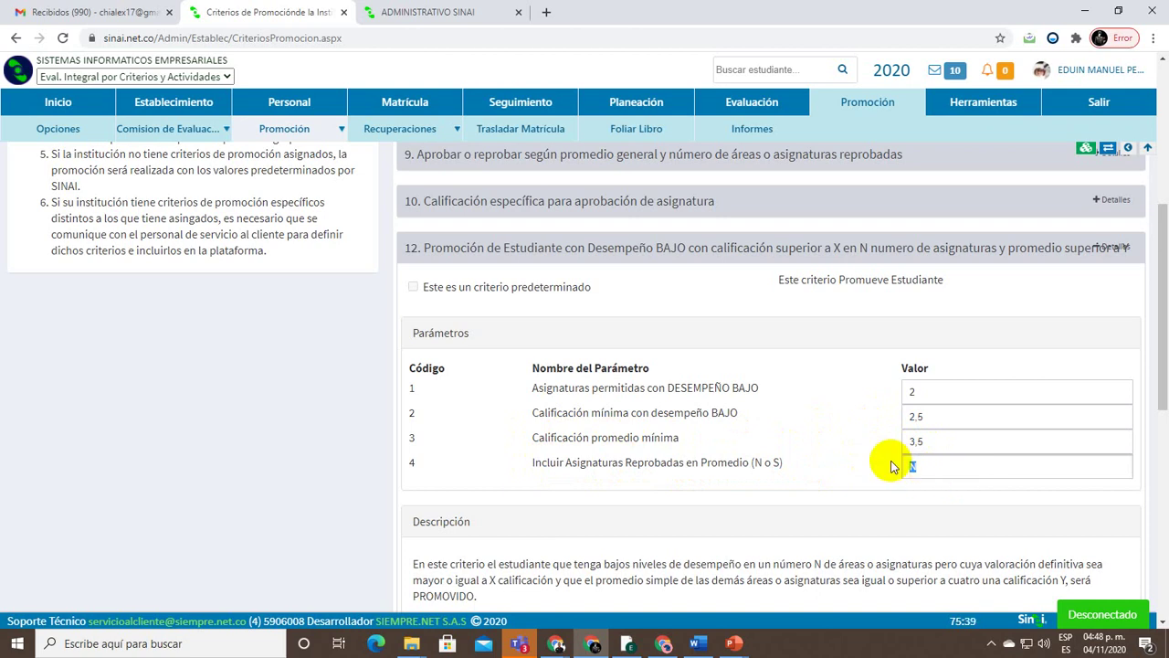
scroll(891, 466, "up", 1)
scroll(934, 472, "down", 2)
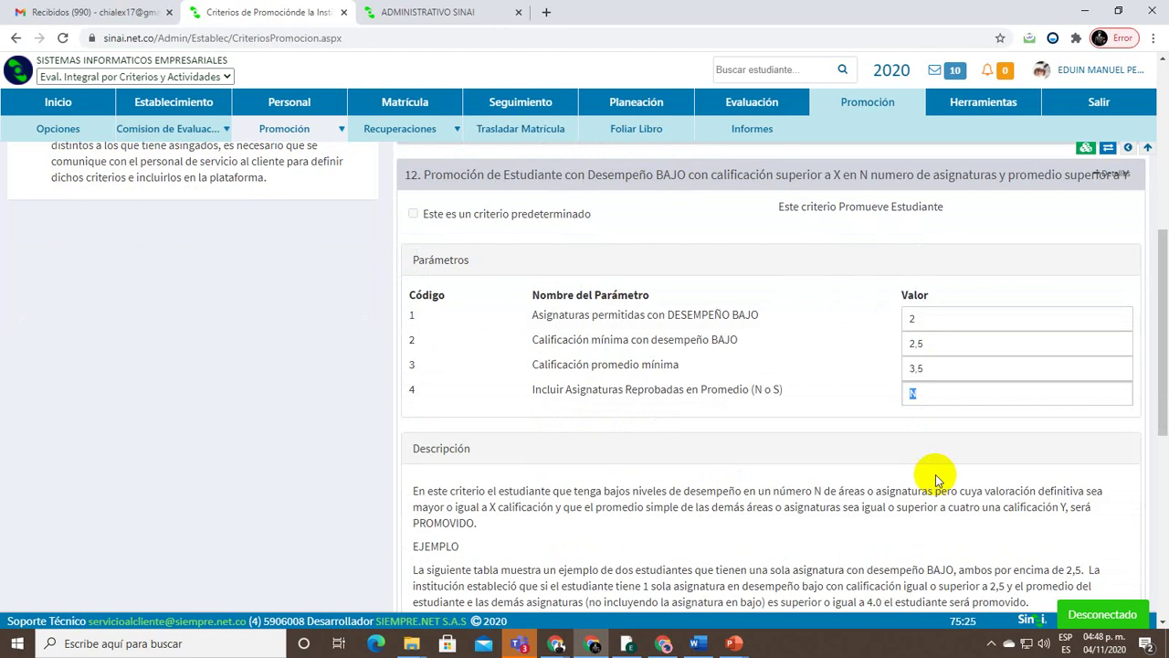
Revisit criterion 12's DESEMPEÑO wording and the values for minimum average and failed-subject inclusion, then collapse the criterion
double_click(699, 315)
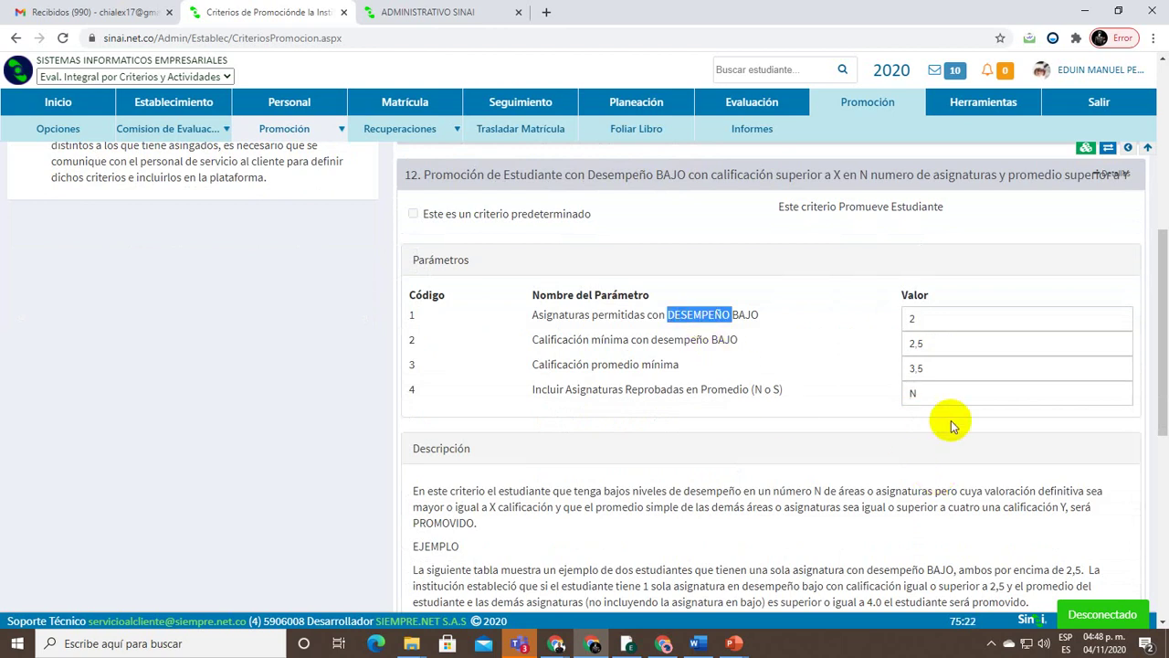
left_click_drag(916, 369, 884, 395)
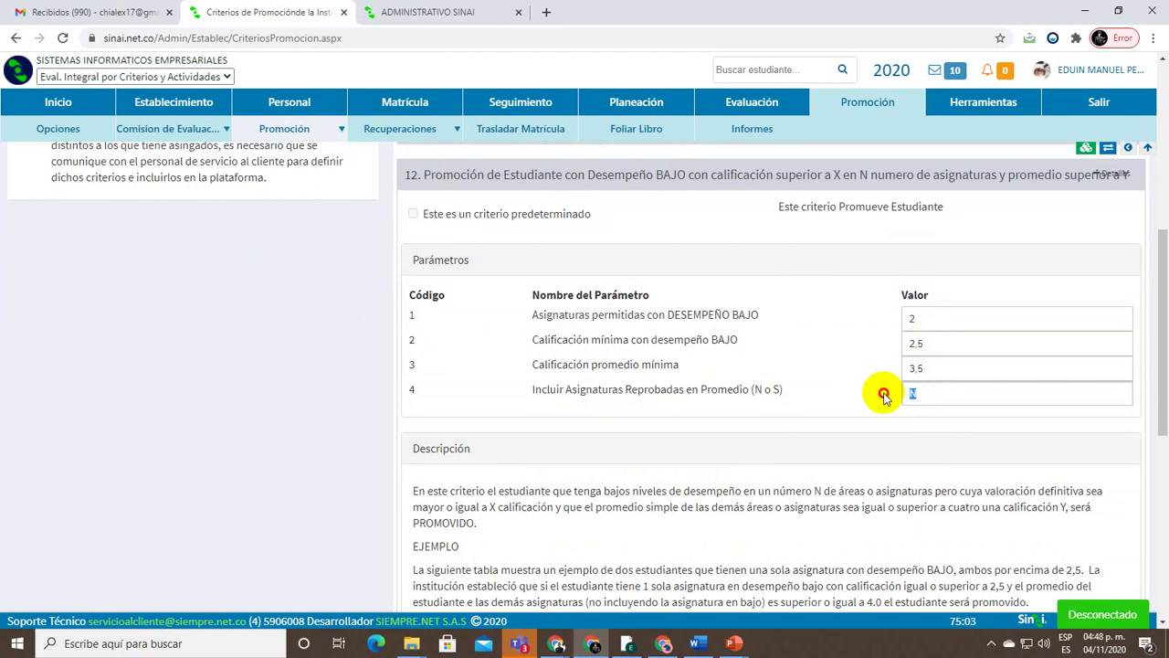
left_click(884, 398)
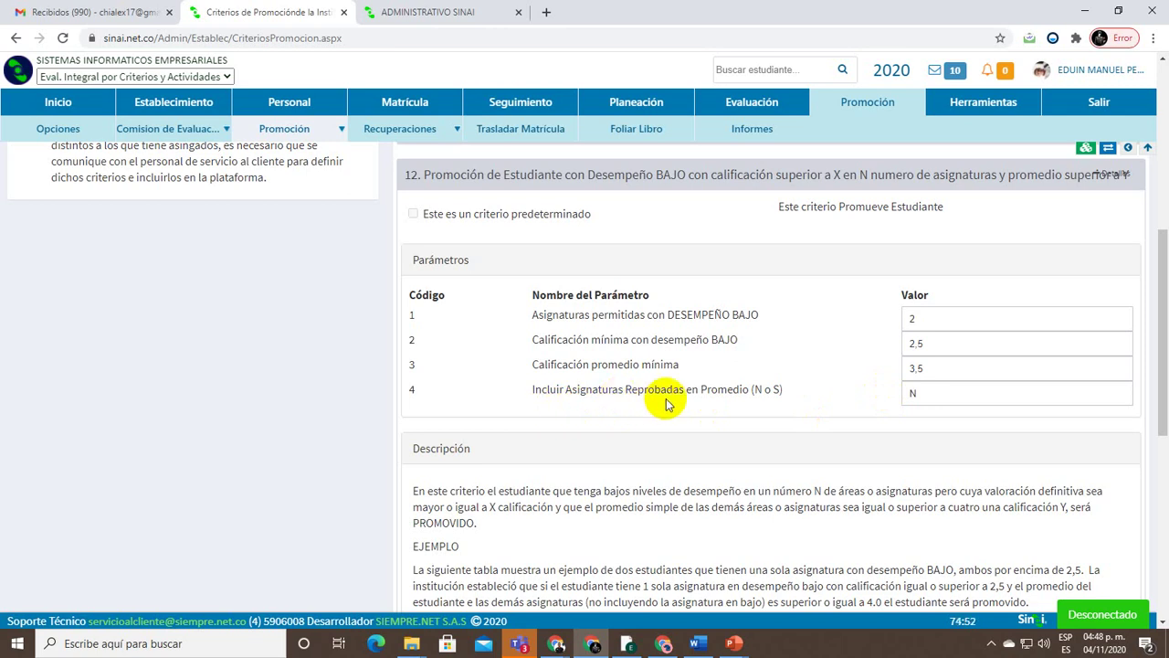
left_click_drag(926, 366, 850, 372)
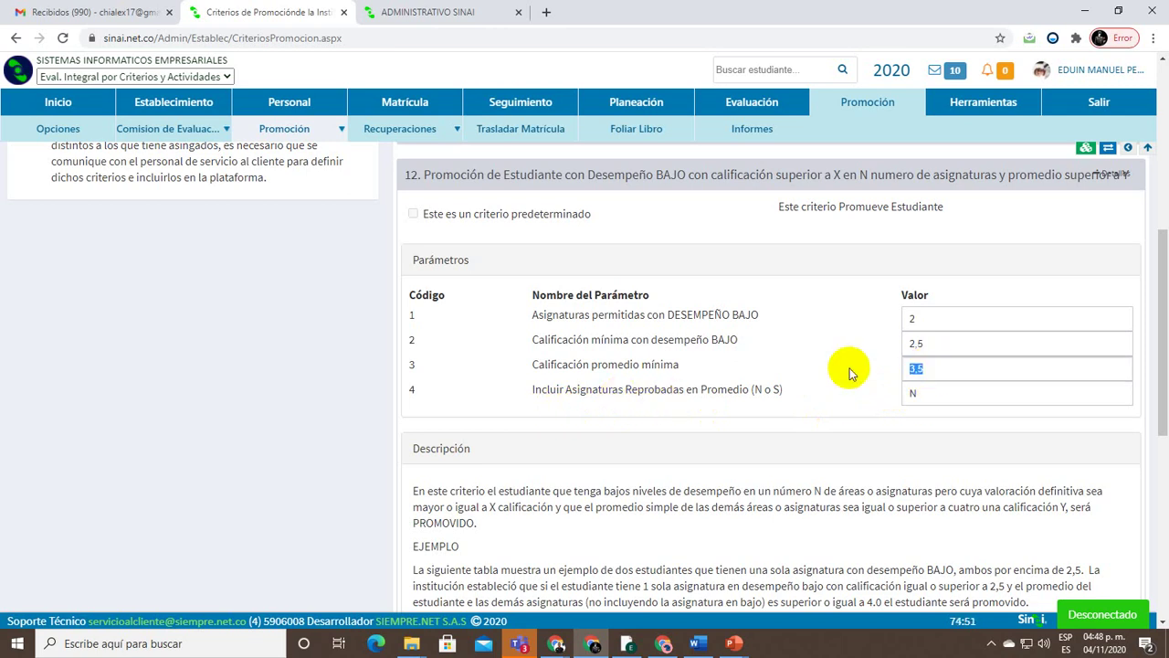
left_click(1108, 179)
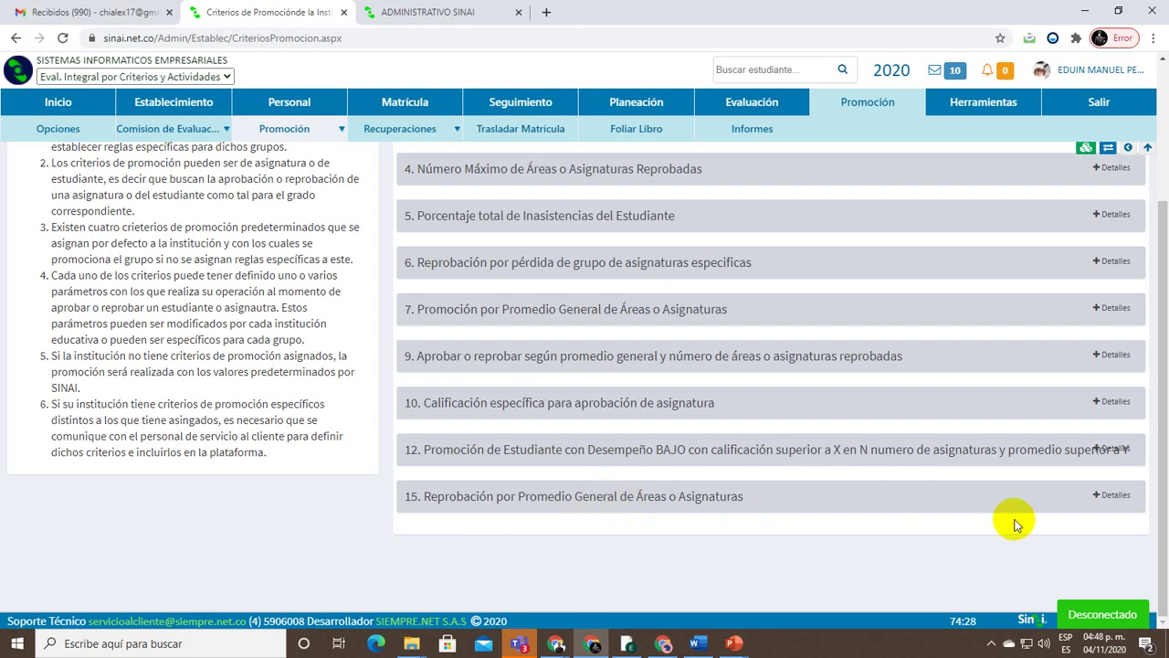
Expand criterion 15, underline Incluir reprobadas en Promedio and box criterion 7's title with screen annotations, then clear the marks
left_click(1110, 496)
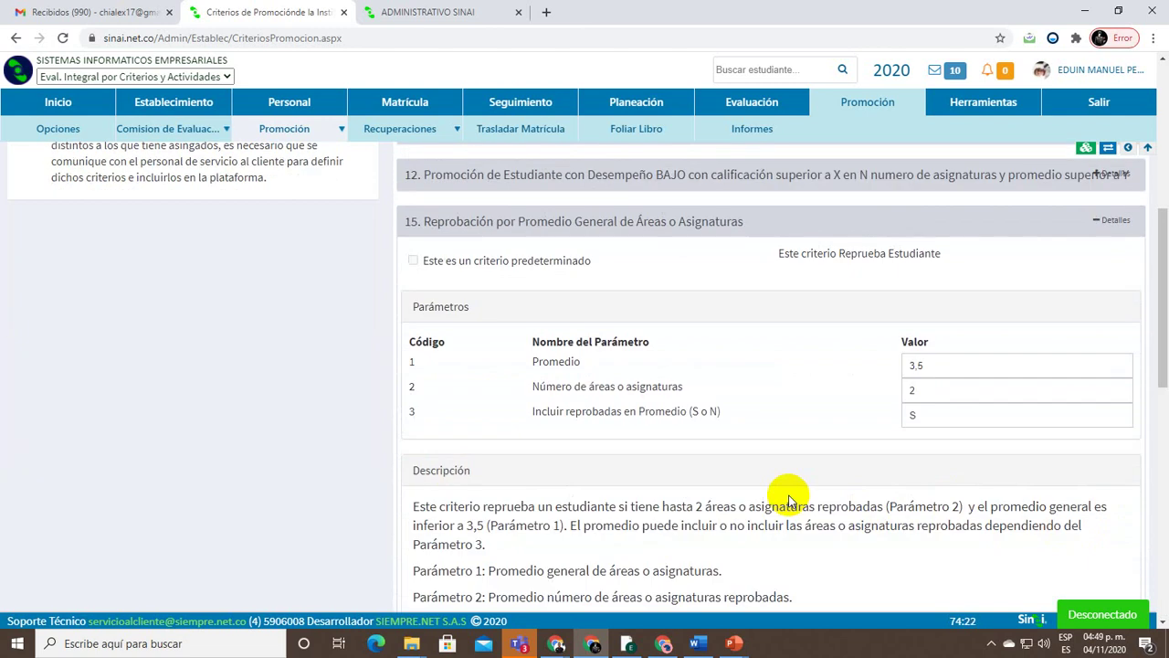
scroll(722, 485, "up", 3)
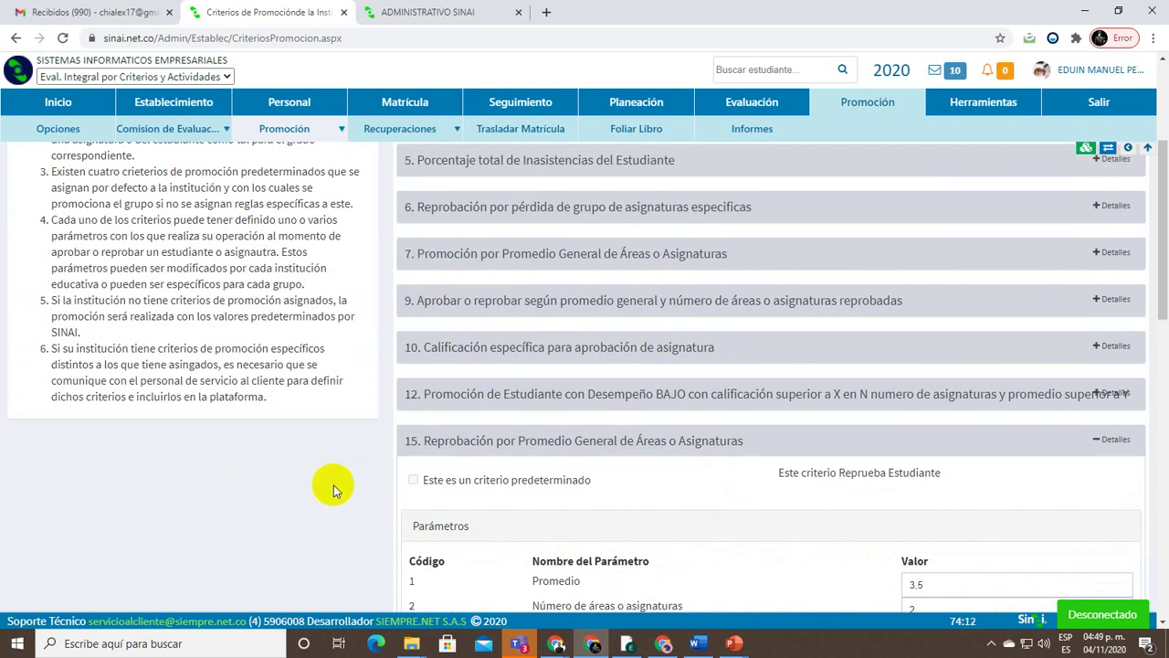
scroll(338, 492, "down", 1)
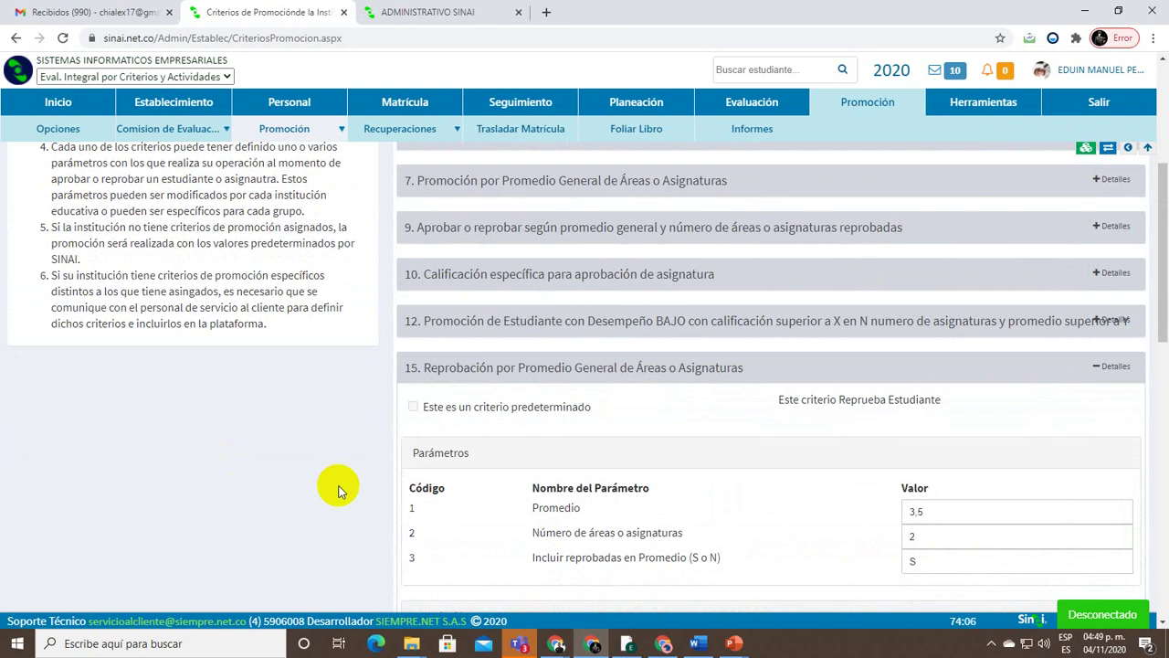
key("Print")
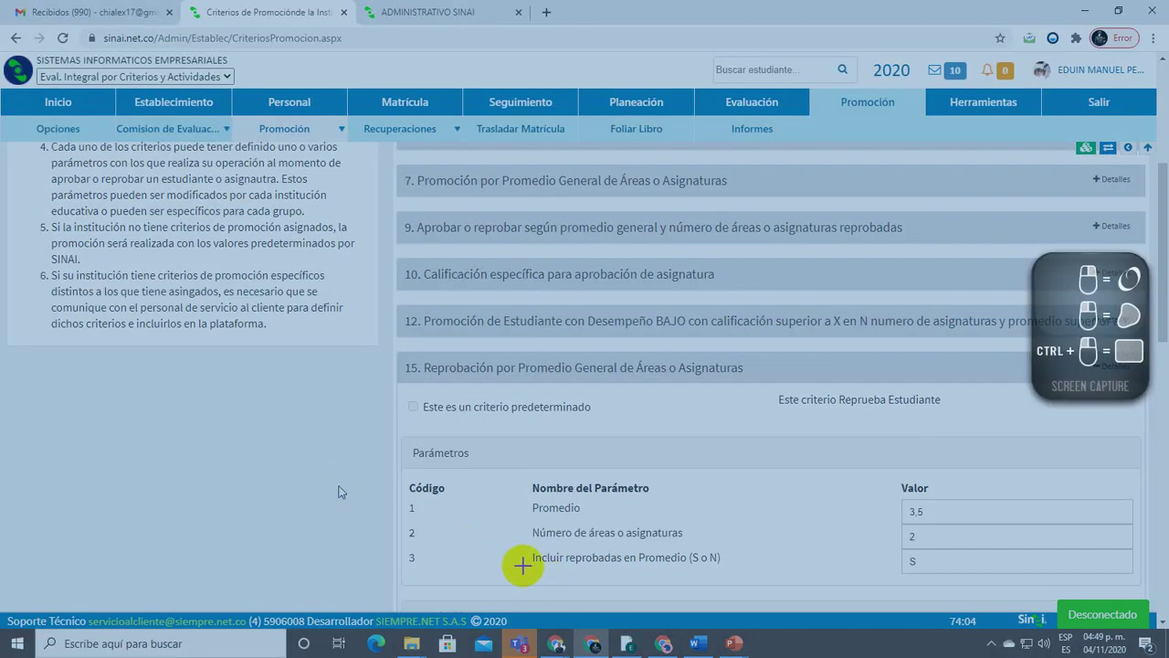
left_click_drag(522, 565, 738, 567)
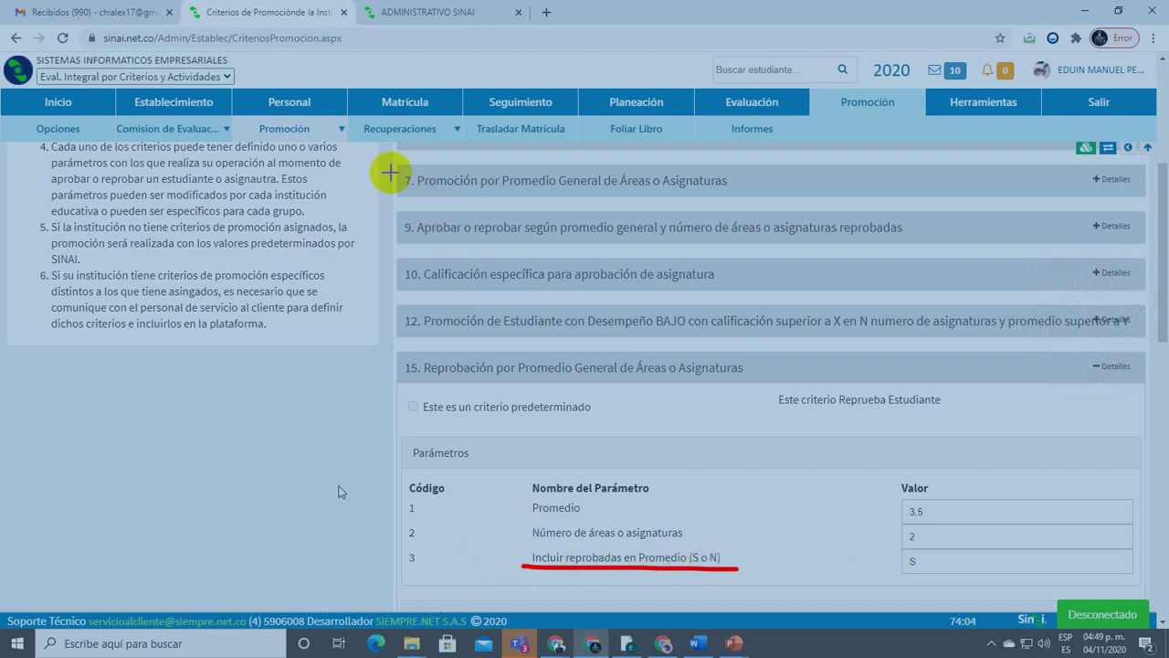
mouse_move(395, 164)
left_mouse_down()
mouse_move(569, 204)
mouse_move(738, 198)
left_mouse_up()
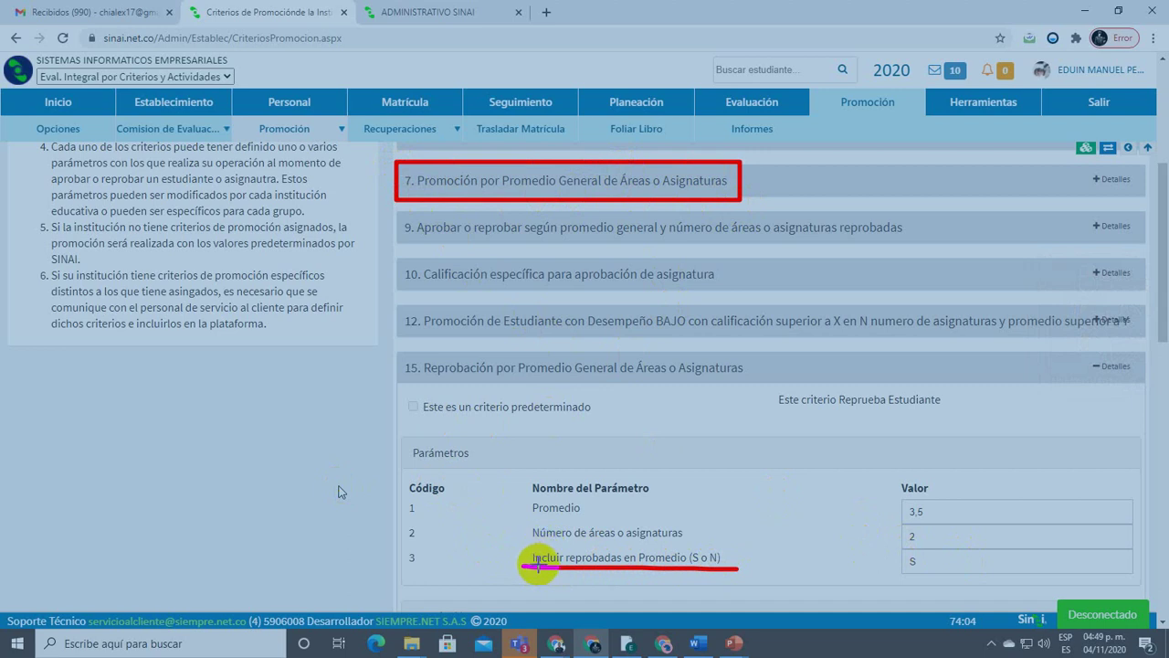
key("Escape")
Set criterion 15's Incluir reprobadas en Promedio (S o N) to N and save the institution's promotion criteria
double_click(913, 560)
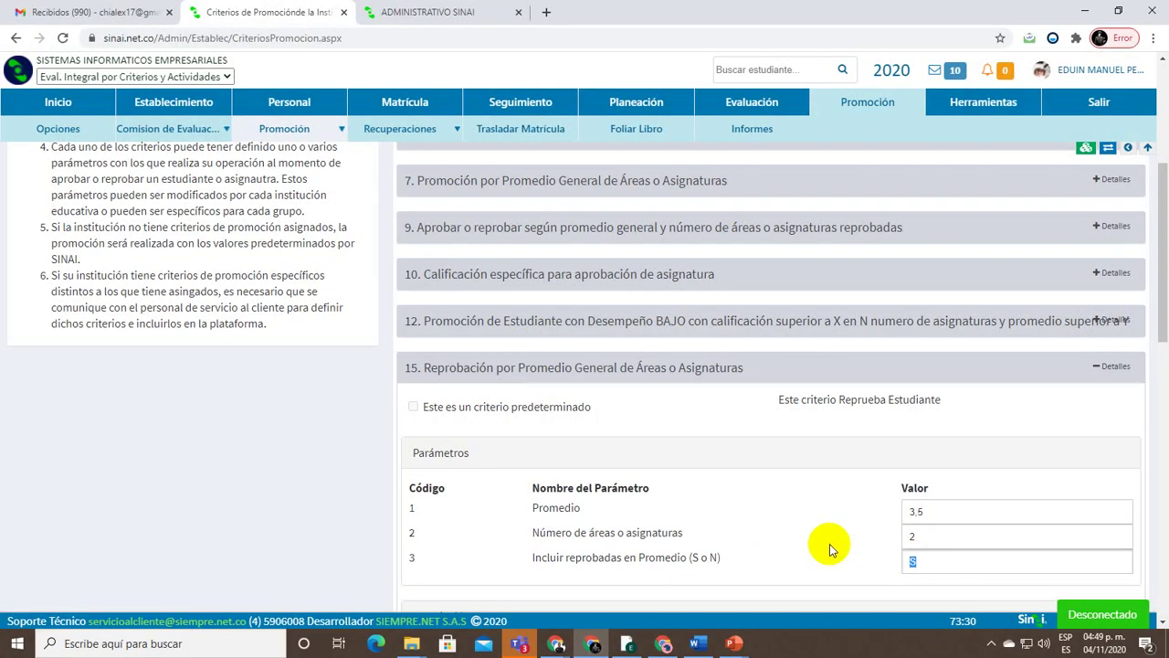
key("BackSpace")
type("N")
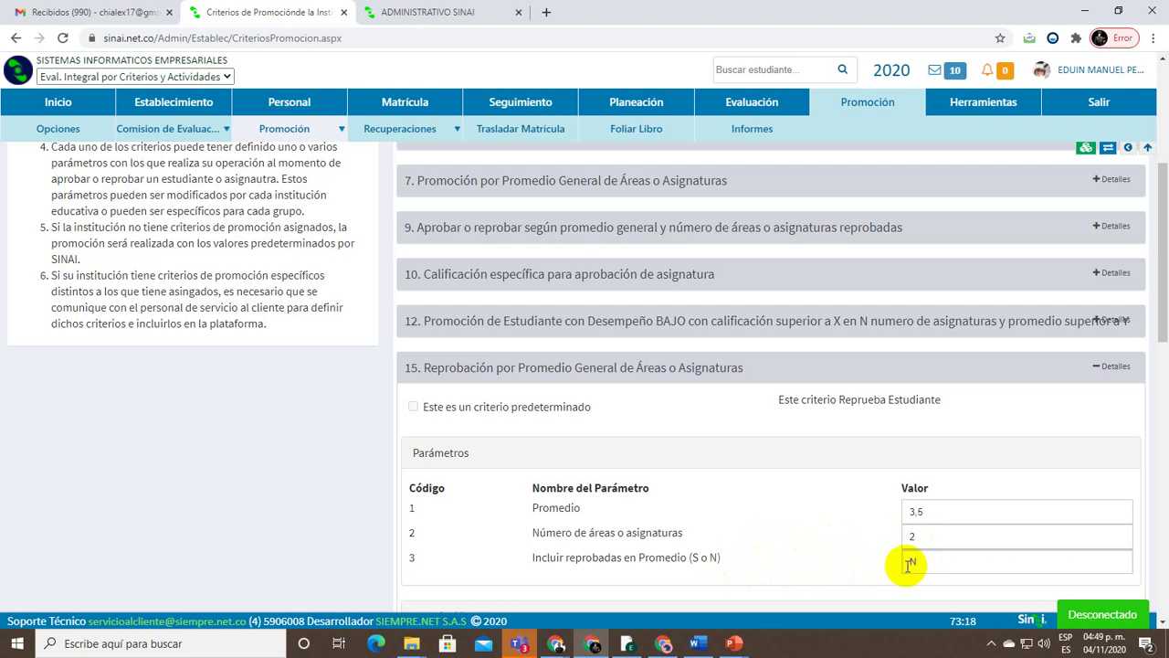
left_click(909, 507)
double_click(909, 507)
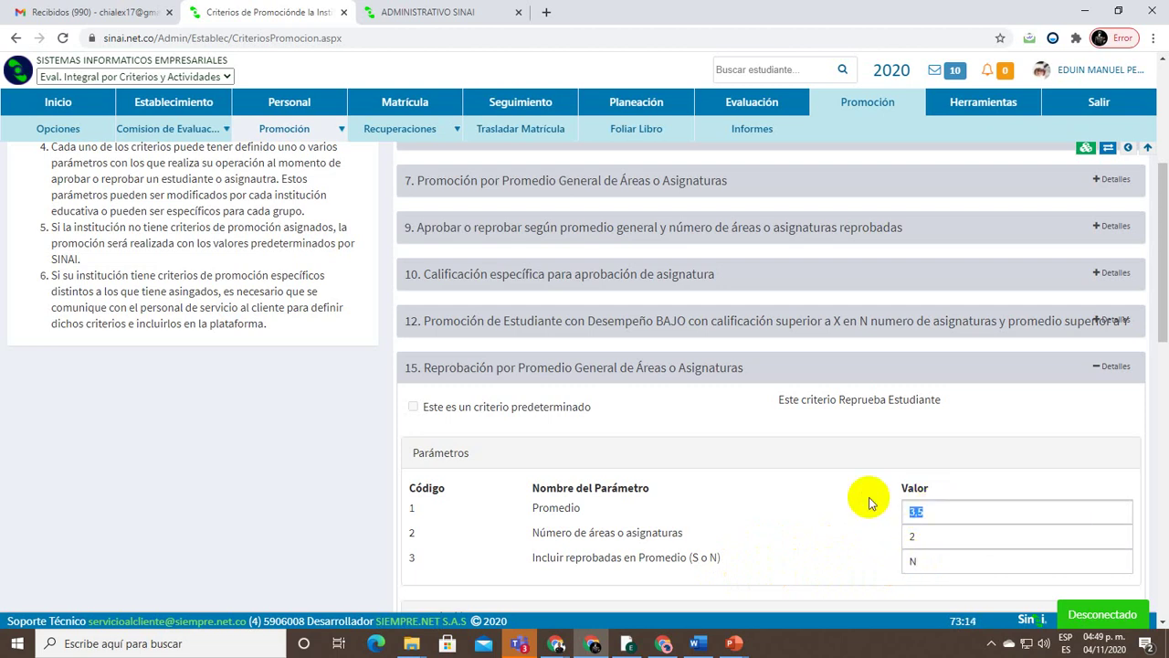
scroll(891, 484, "up", 4)
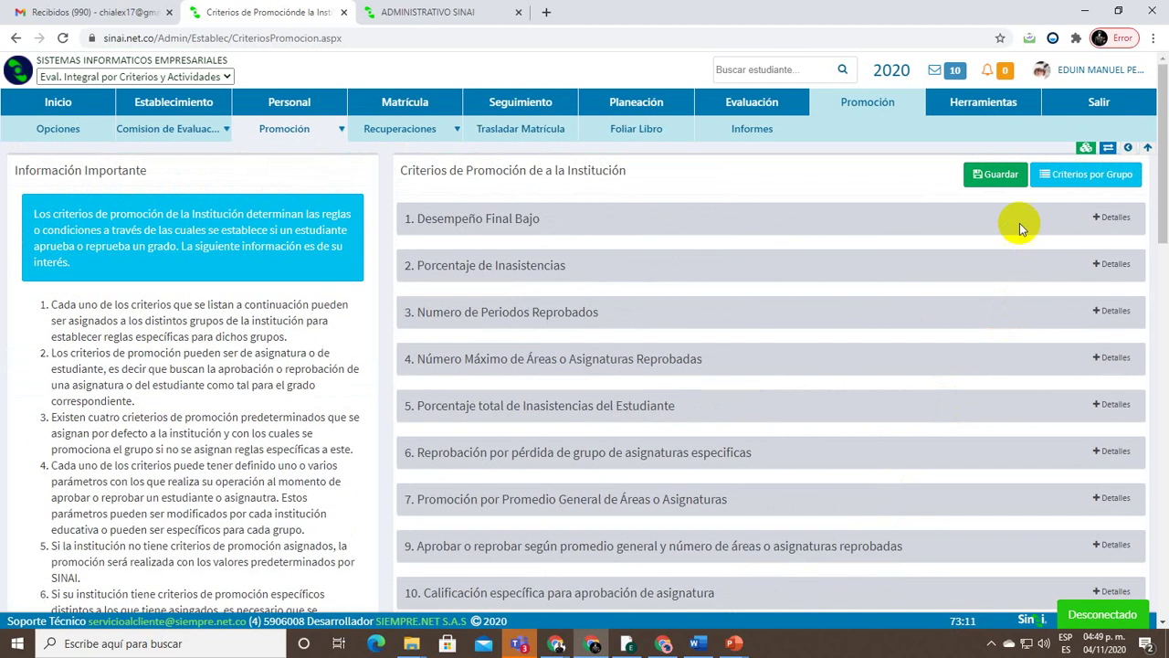
left_click(995, 178)
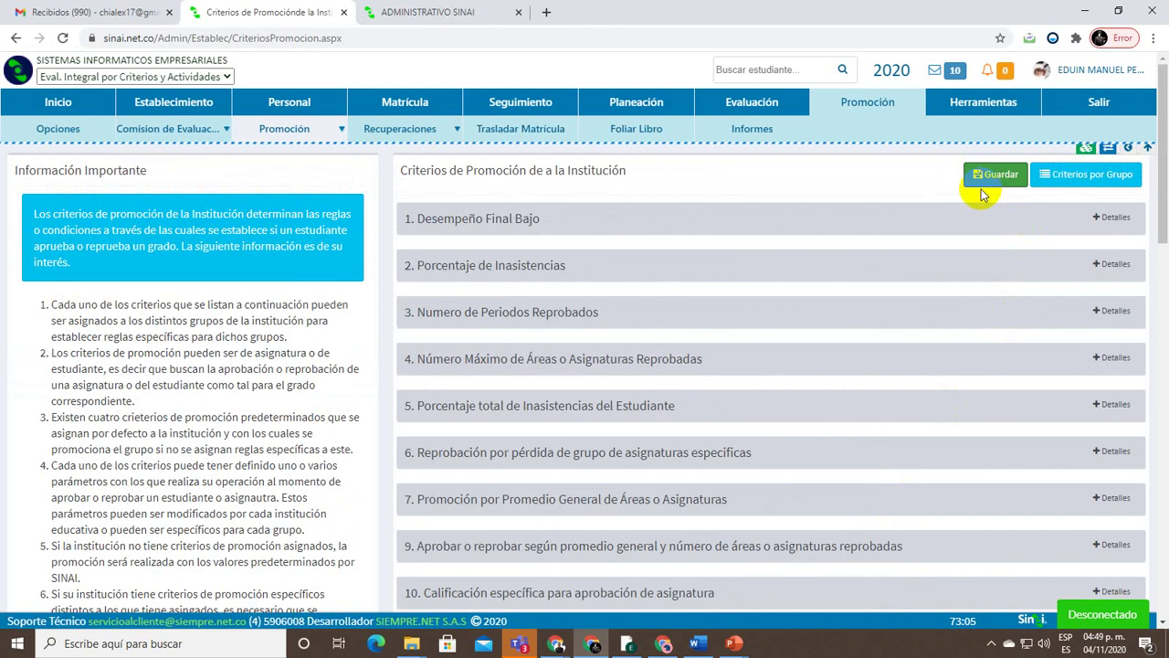
scroll(820, 339, "down", 2)
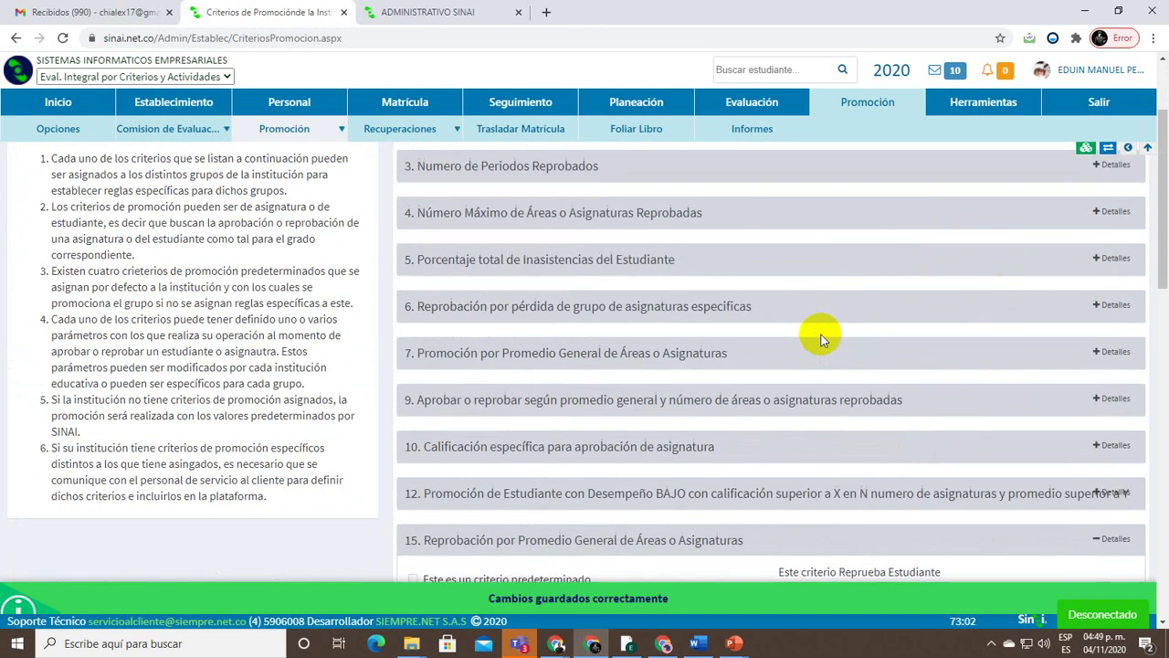
scroll(820, 335, "down", 3)
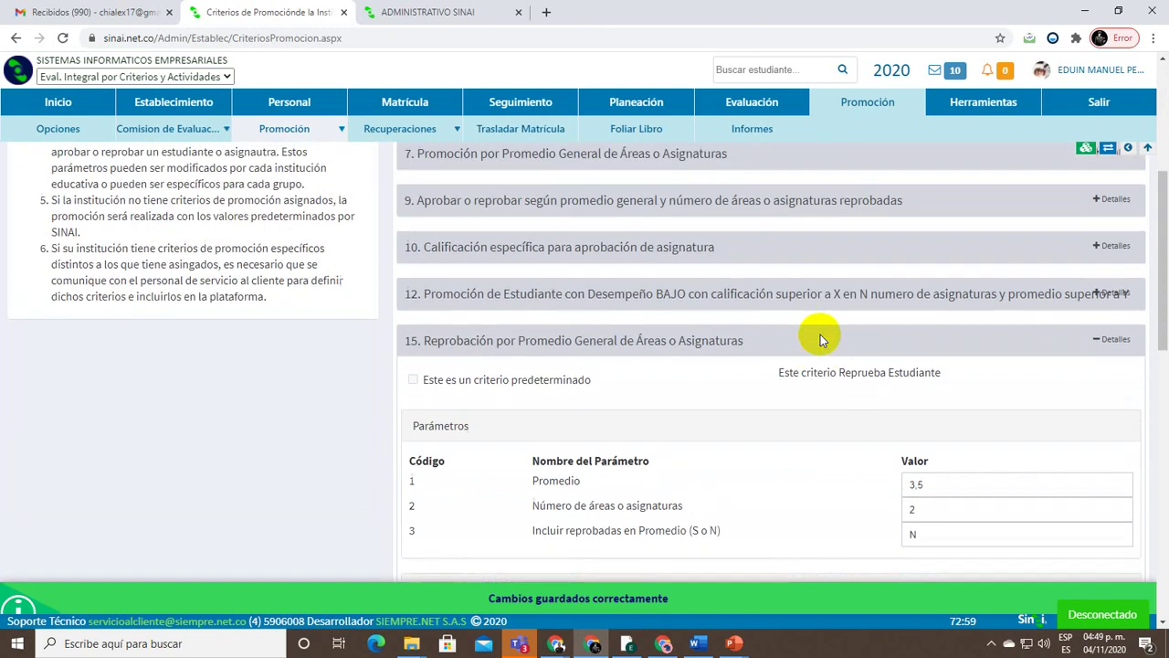
scroll(820, 334, "up", 4)
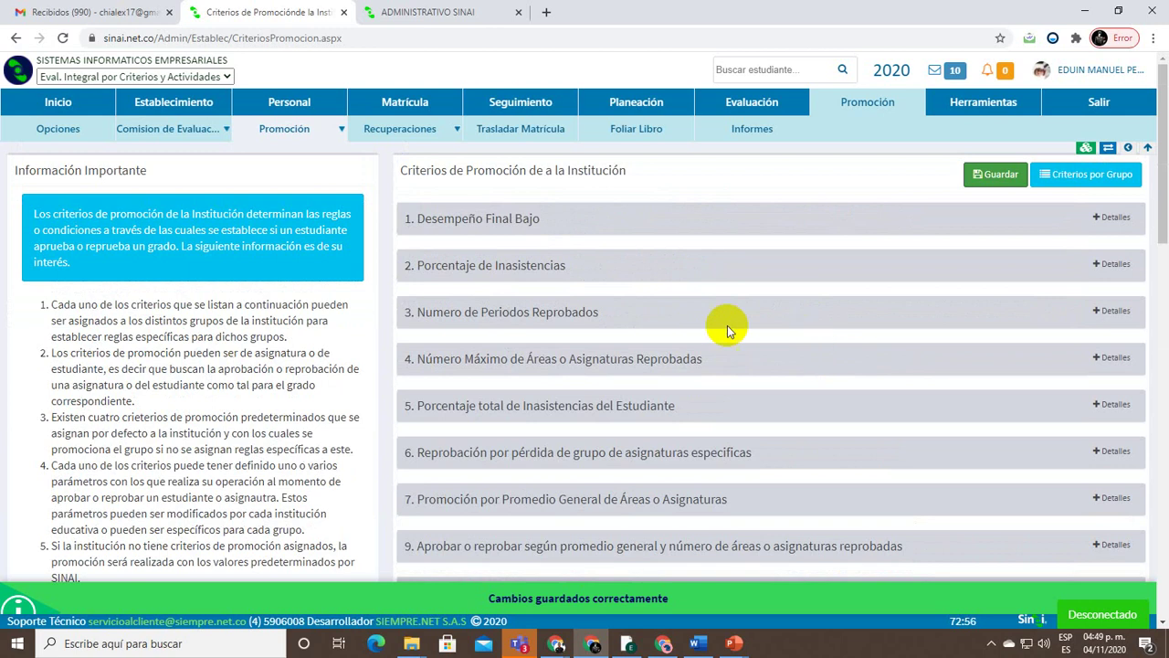
Open the criteria by group, dismiss the calendar notification, and box the Asignación de Criterios area with its Asignatura and Estudiante options
left_click(1071, 179)
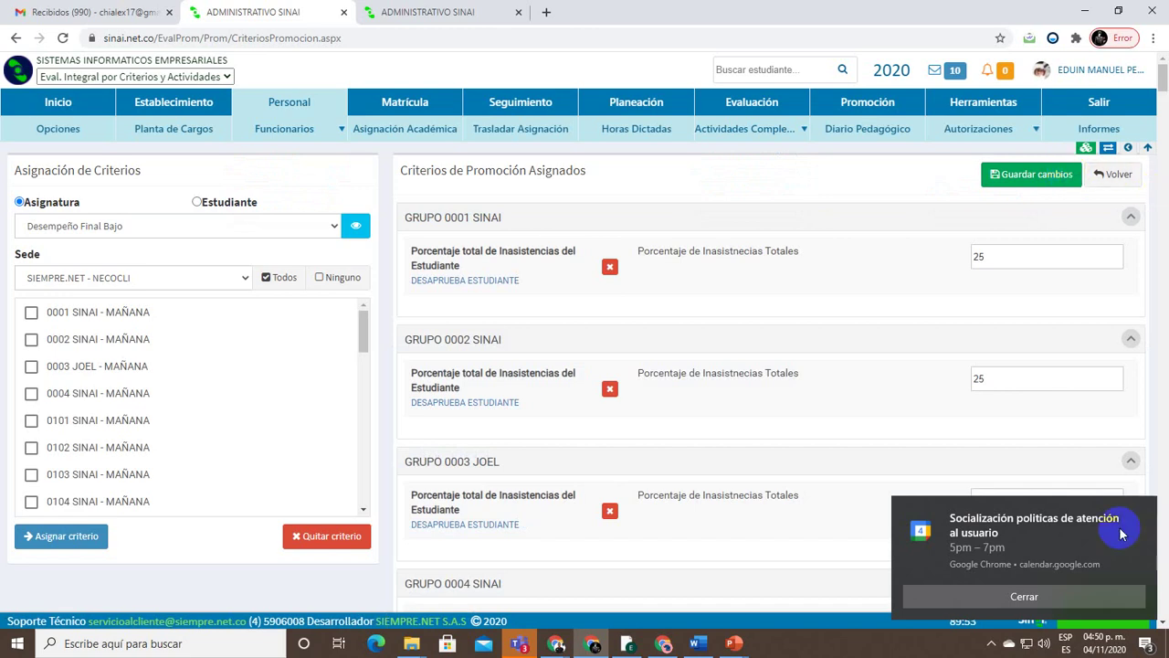
left_click(1049, 596)
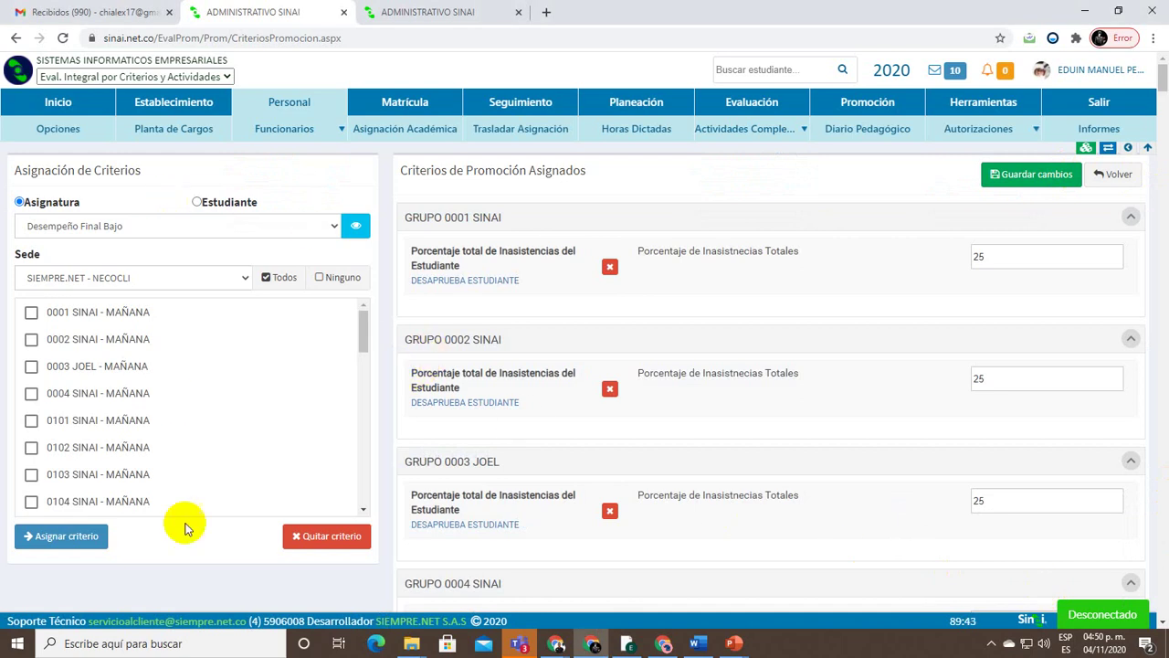
key("Print")
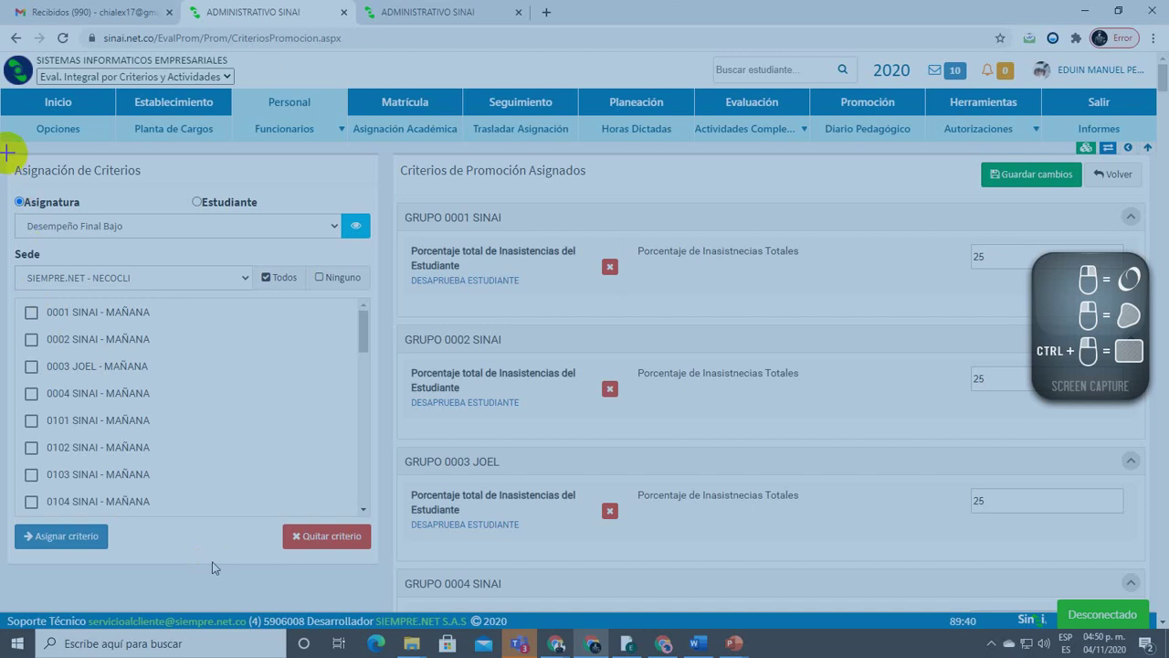
left_click_drag(7, 152, 382, 570)
left_click_drag(14, 195, 90, 212)
left_click_drag(182, 191, 274, 212)
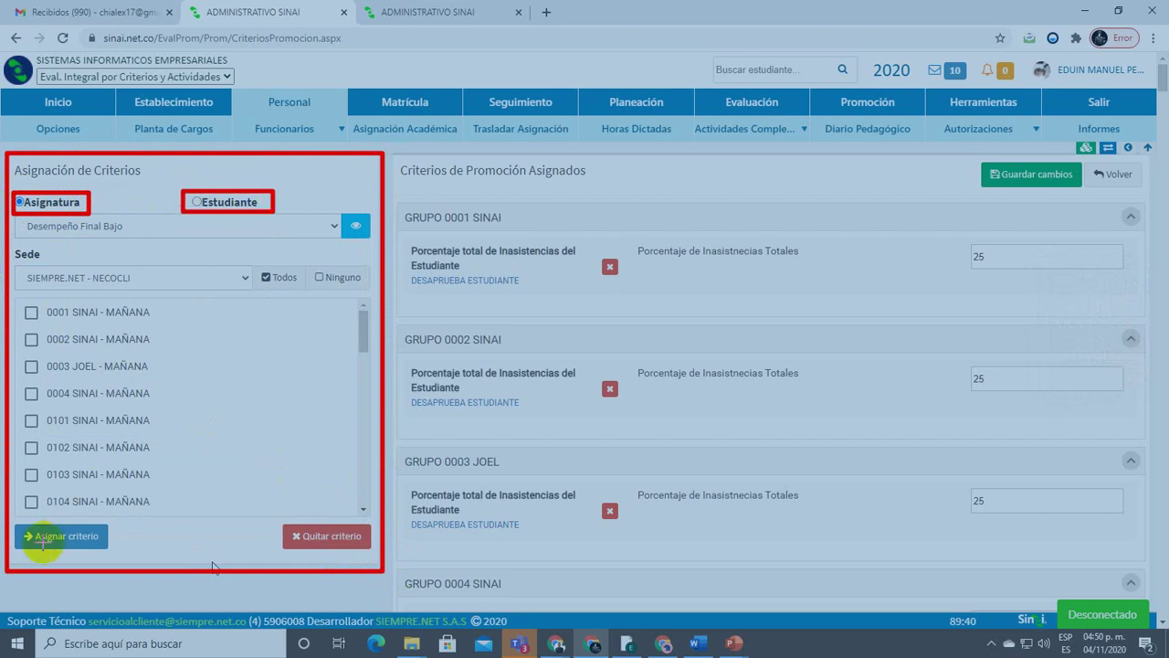
Mark the Asignar criterio and Quitar criterio actions with screen annotations, then clear all the marks
left_click_drag(26, 543, 92, 541)
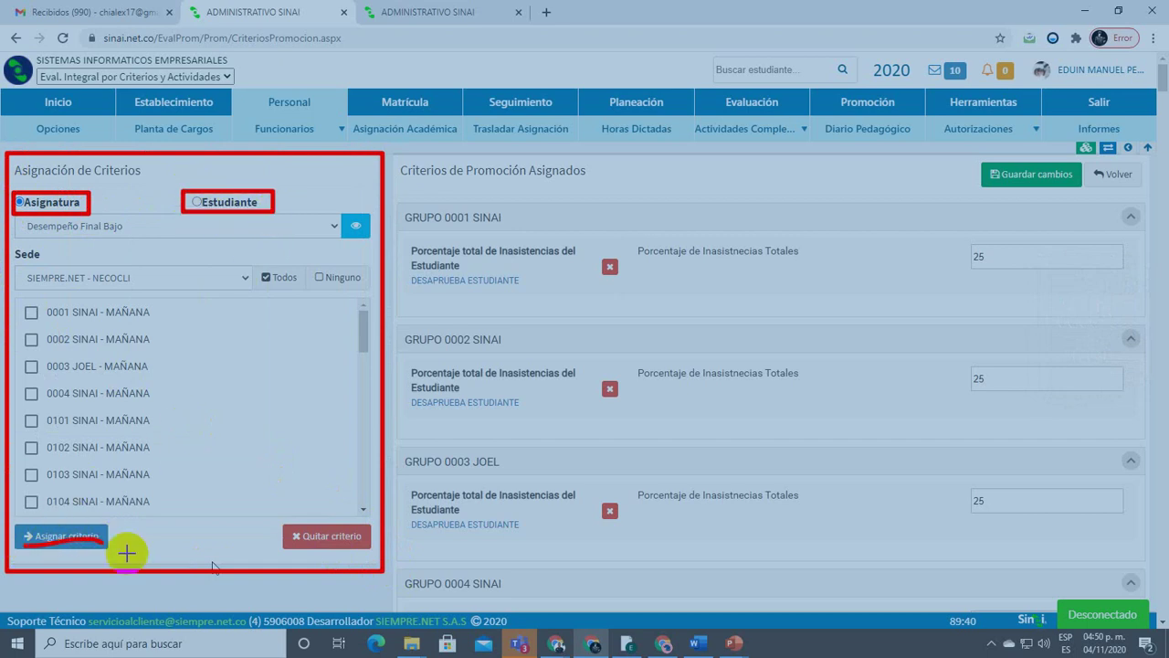
left_click_drag(272, 516, 386, 559)
left_click_drag(7, 518, 128, 554)
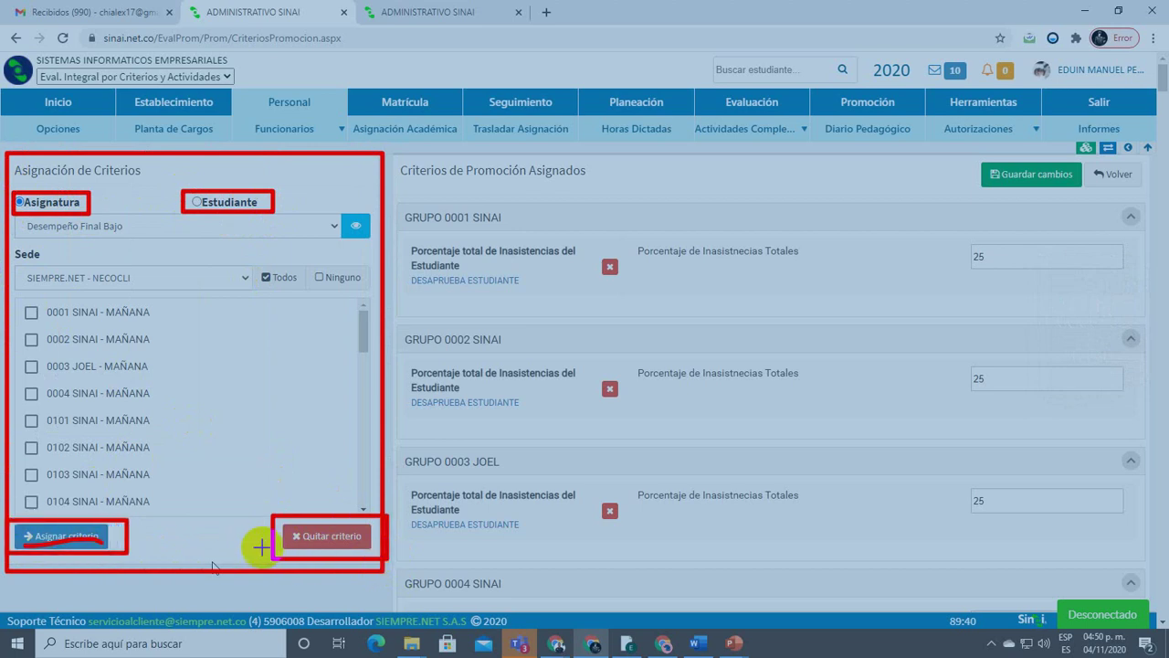
key("Escape")
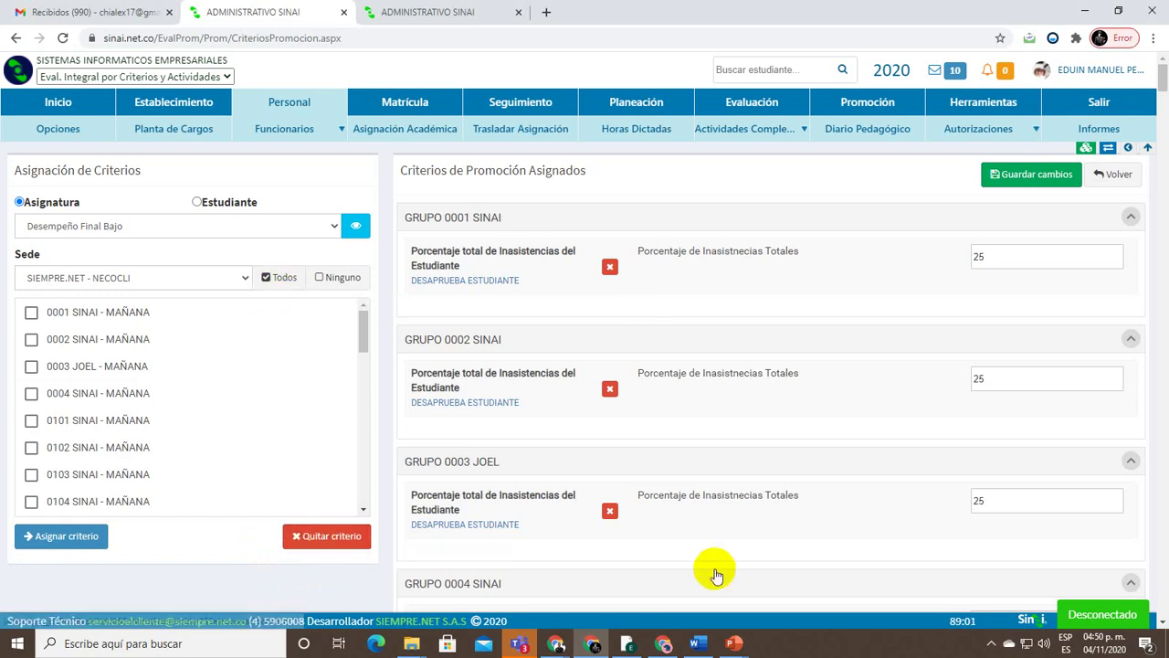
Select all groups of the SIEMPRE.NET - NECOCLI site and remove the Desempeño Final Bajo criterion from them
scroll(715, 562, "down", 5)
scroll(716, 549, "up", 5)
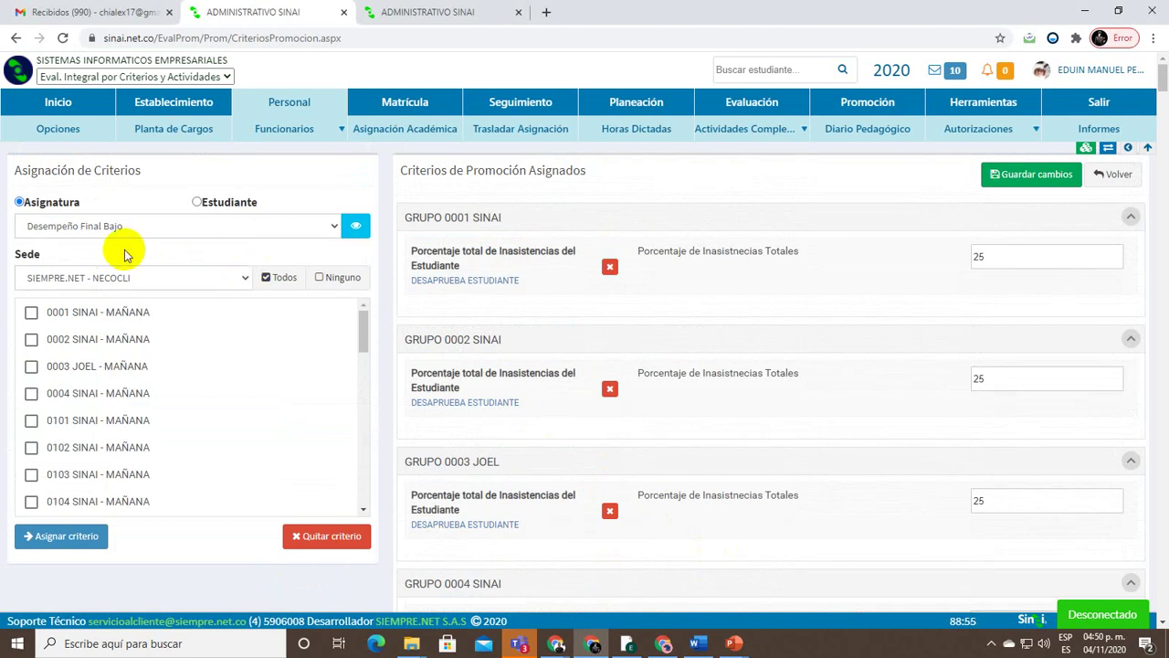
left_click(271, 283)
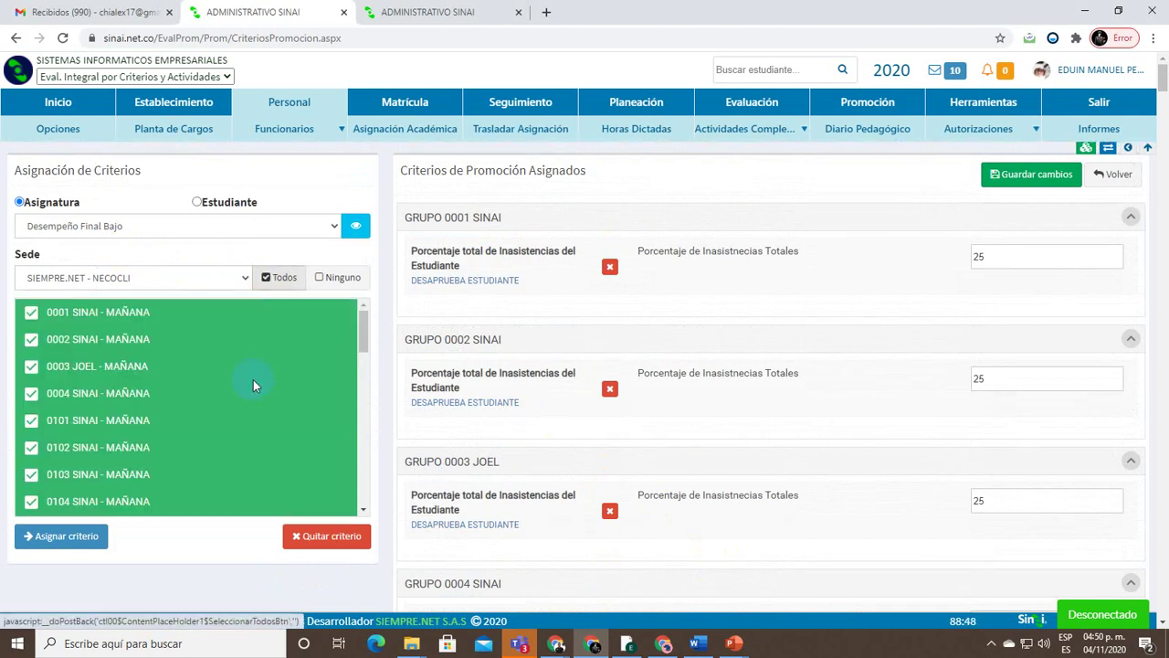
left_click(320, 536)
left_click(630, 137)
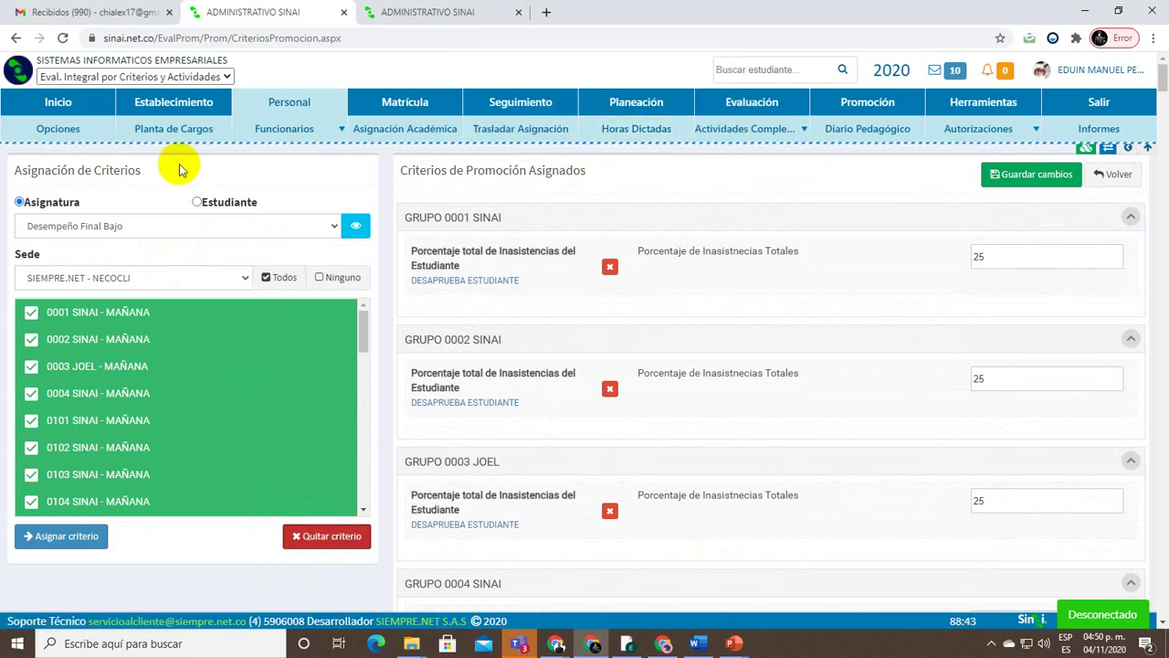
Remove the Asignatura criterion Porcentaje de Inasistencias from all selected groups of the SIEMPRE.NET - NECOCLI site
left_click(113, 226)
left_click(113, 261)
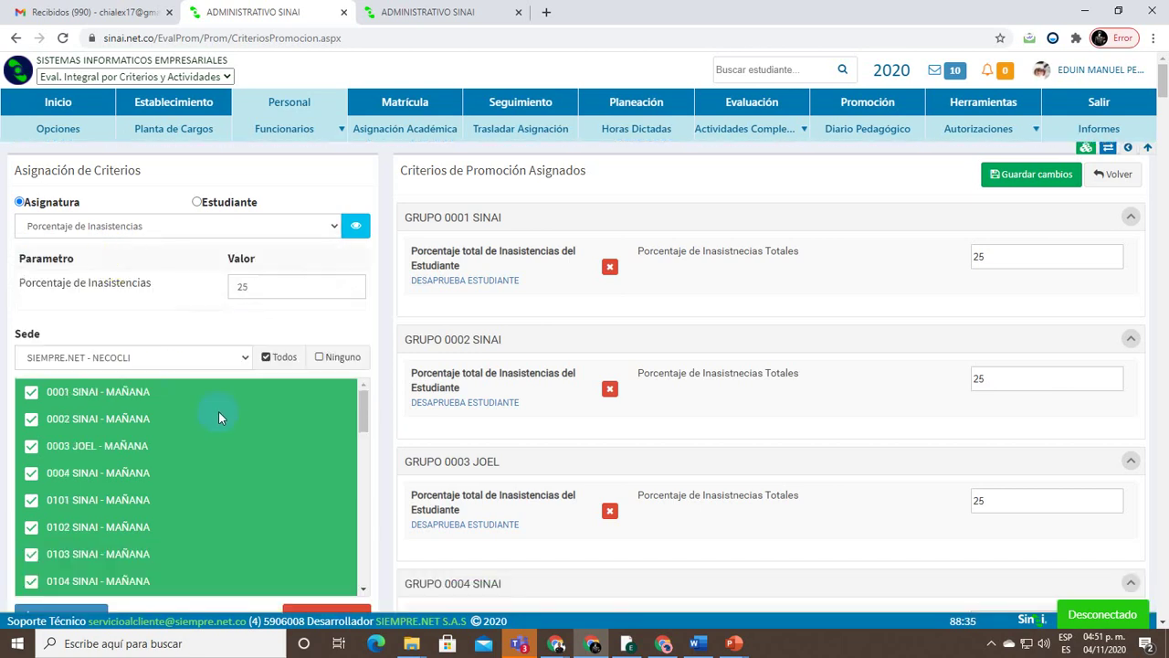
scroll(319, 386, "down", 4)
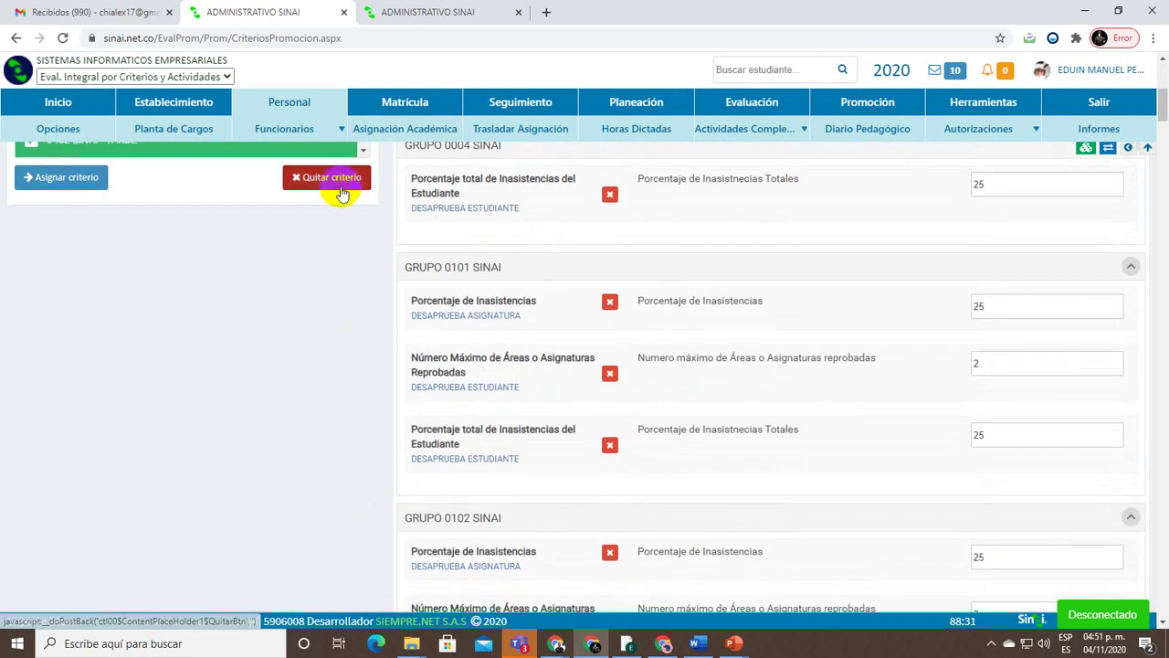
left_click(333, 179)
left_click(646, 136)
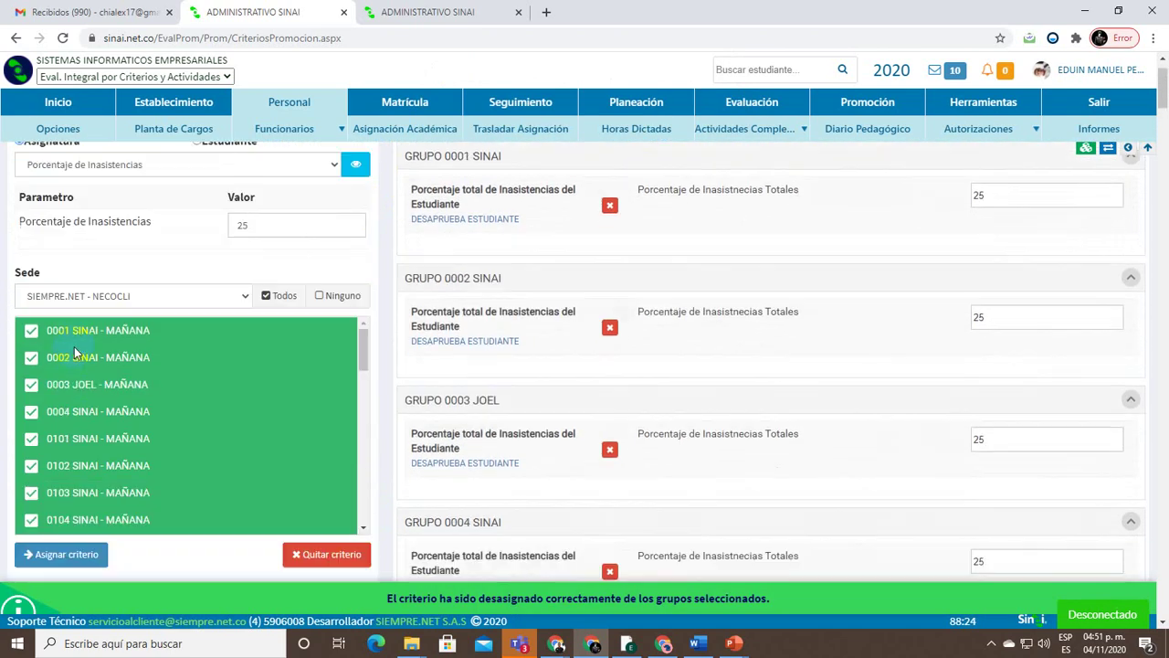
Switch to the Estudiante criteria and remove Número Máximo de Áreas o Asignaturas Reprobadas from all selected groups
scroll(82, 347, "up", 1)
left_click(117, 356)
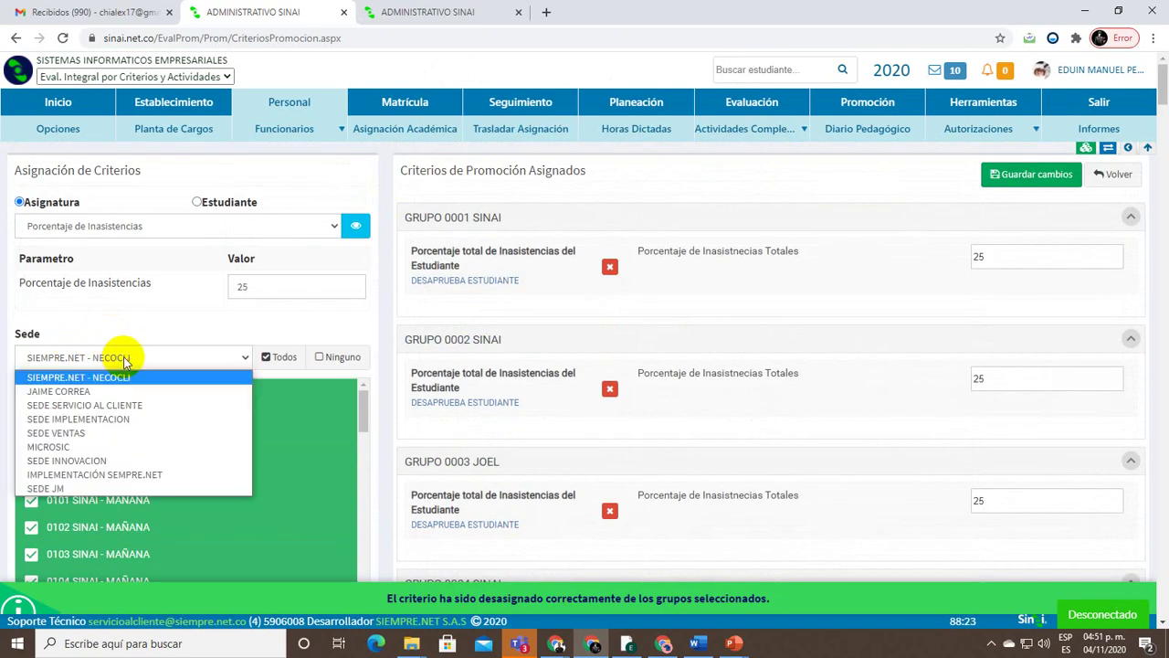
left_click(118, 355)
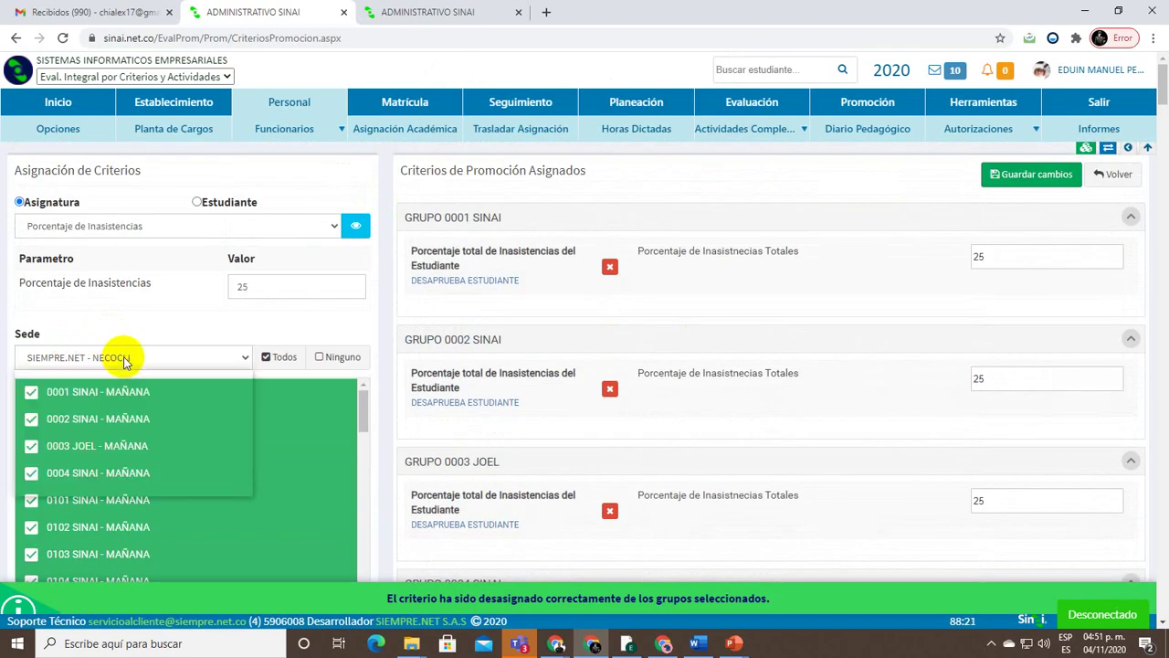
left_click(198, 202)
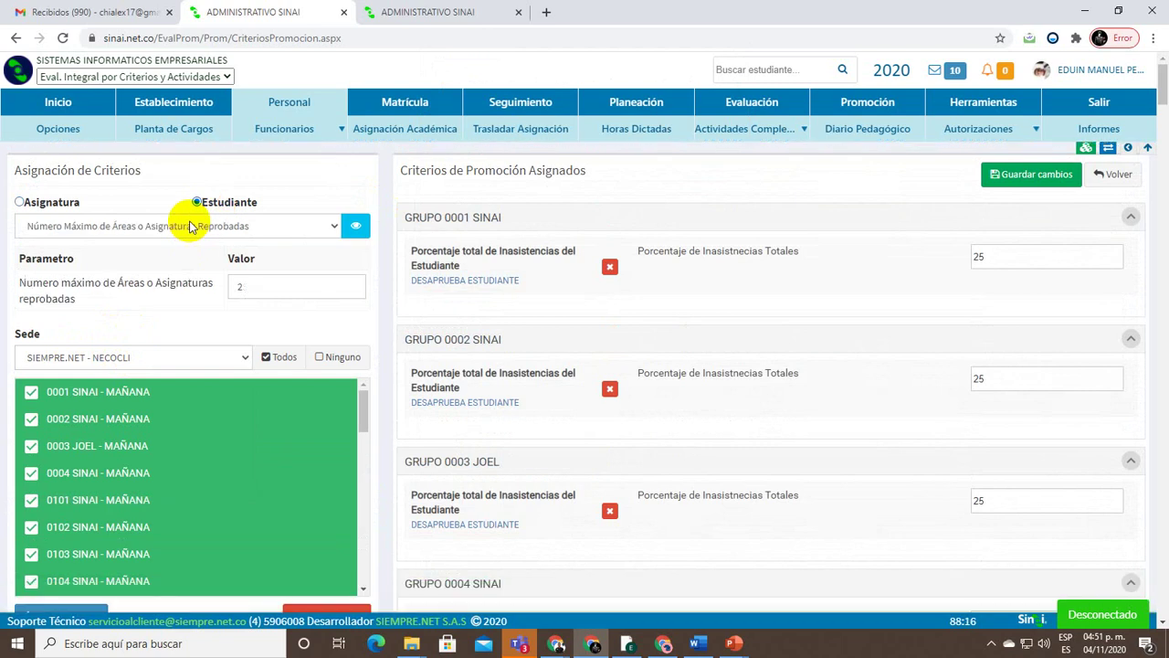
left_click(198, 226)
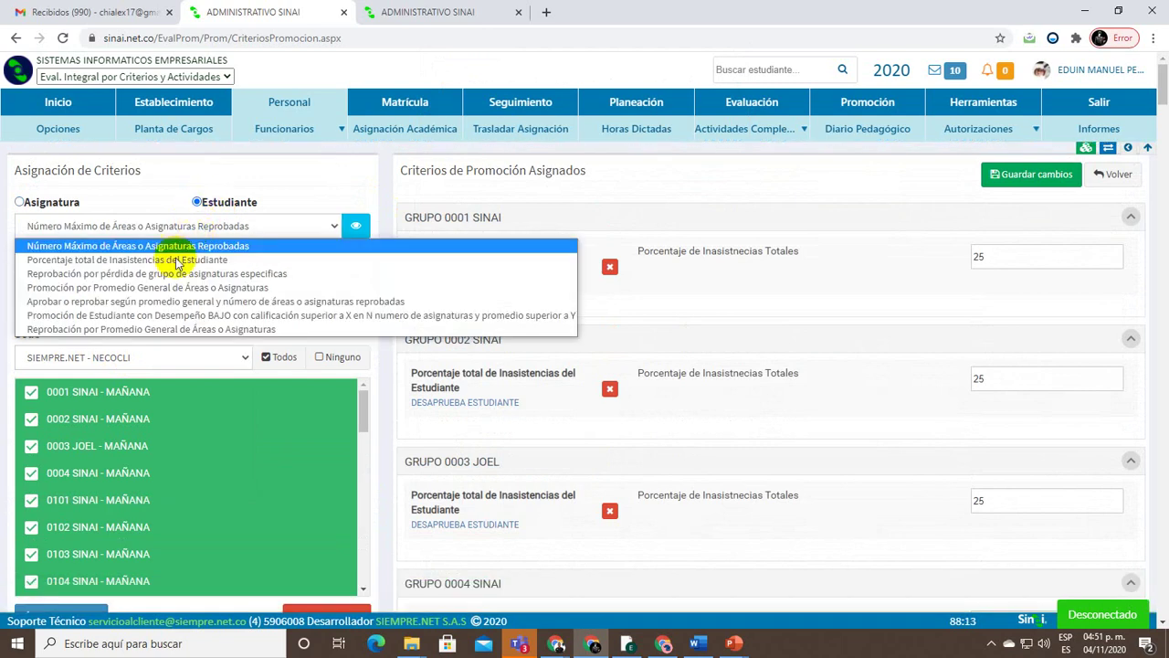
left_click(170, 247)
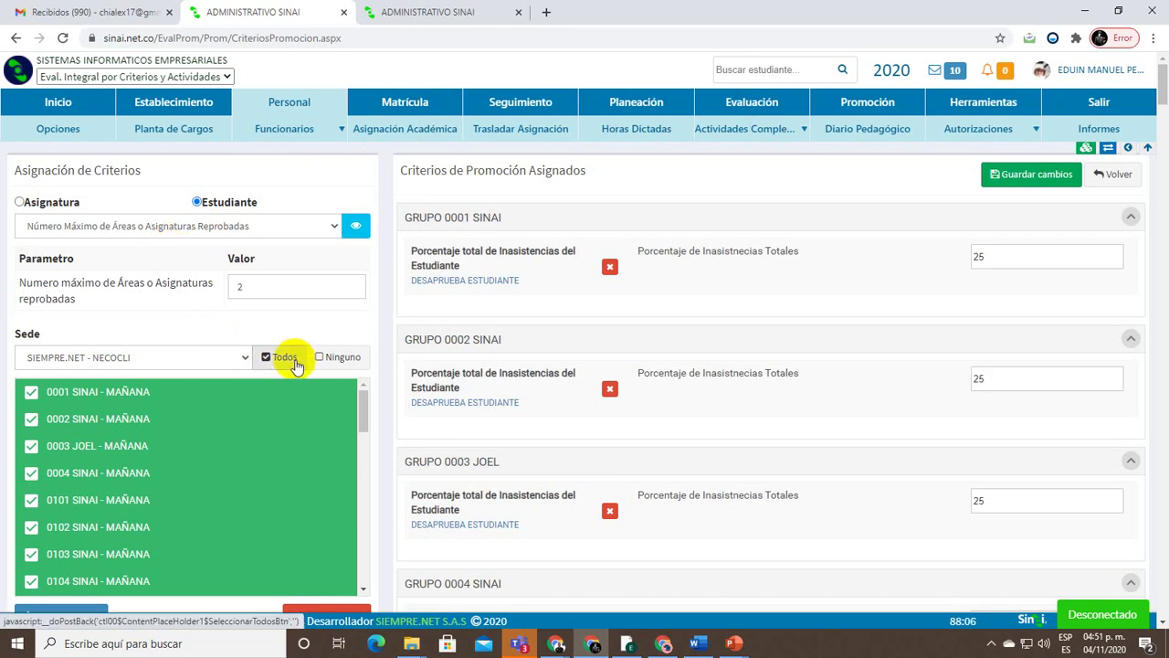
scroll(356, 448, "down", 3)
left_click(355, 470)
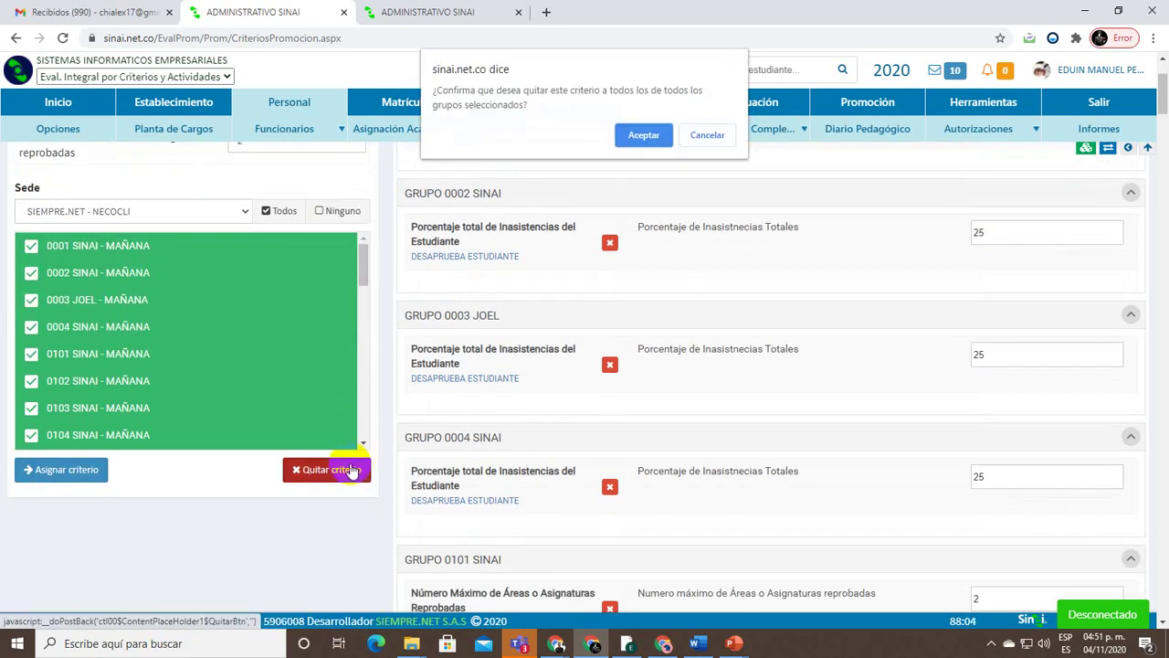
left_click(642, 136)
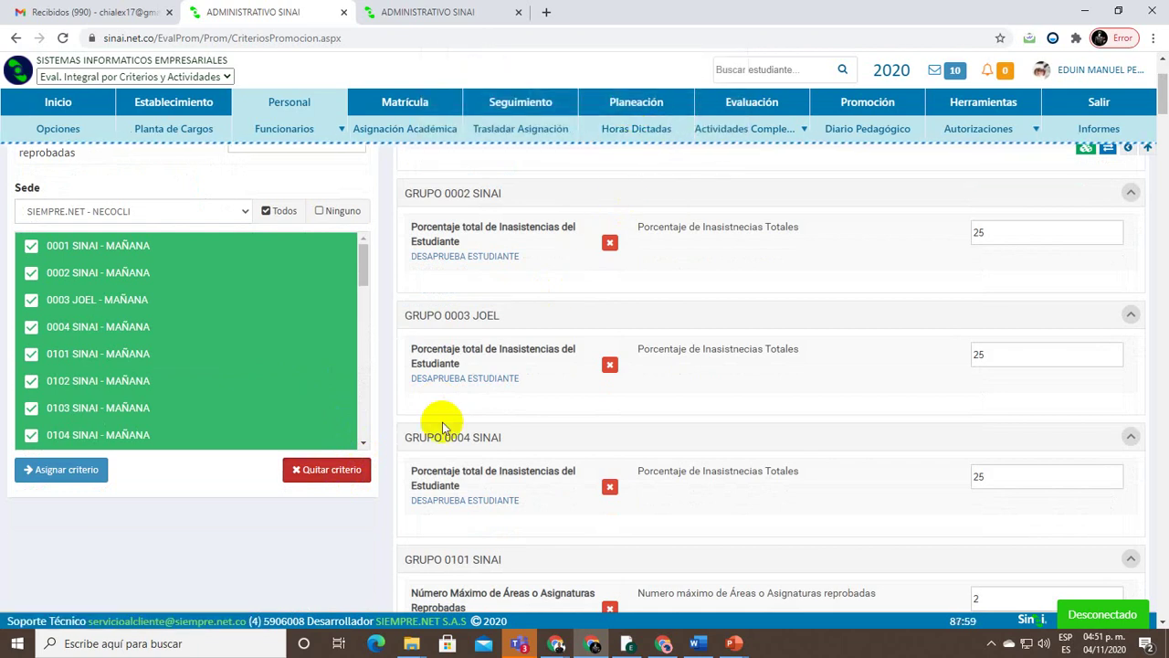
Remove the Porcentaje total de Inasistencias del Estudiante criterion from all selected groups
scroll(473, 352, "up", 1)
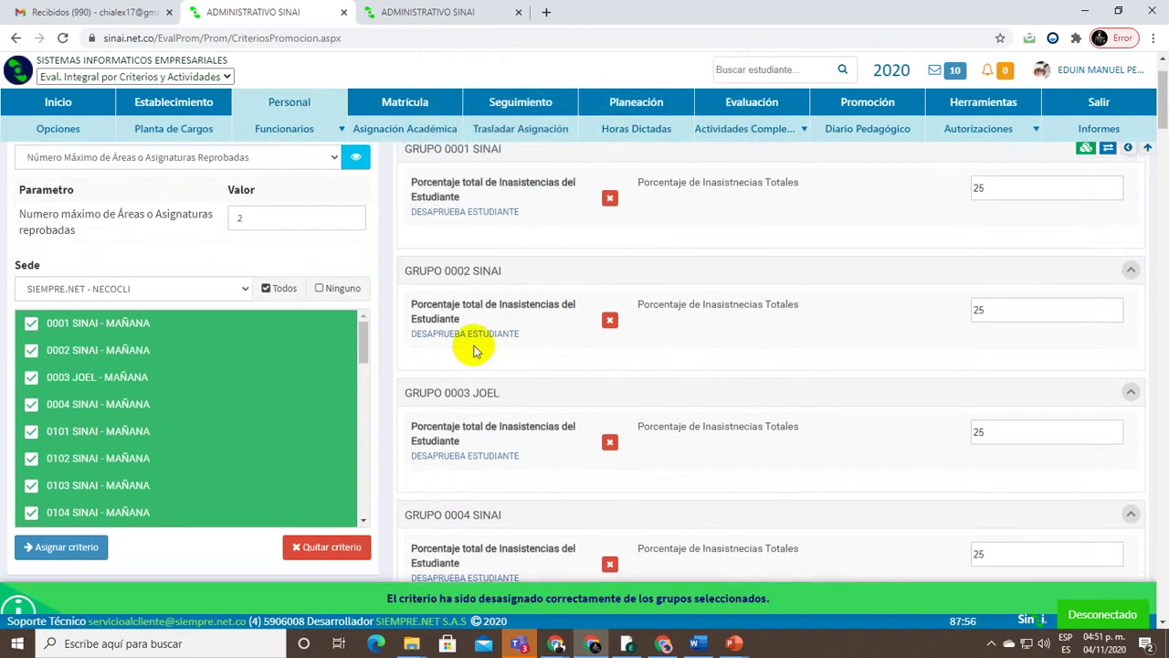
scroll(474, 351, "up", 1)
left_click(260, 226)
left_click(232, 262)
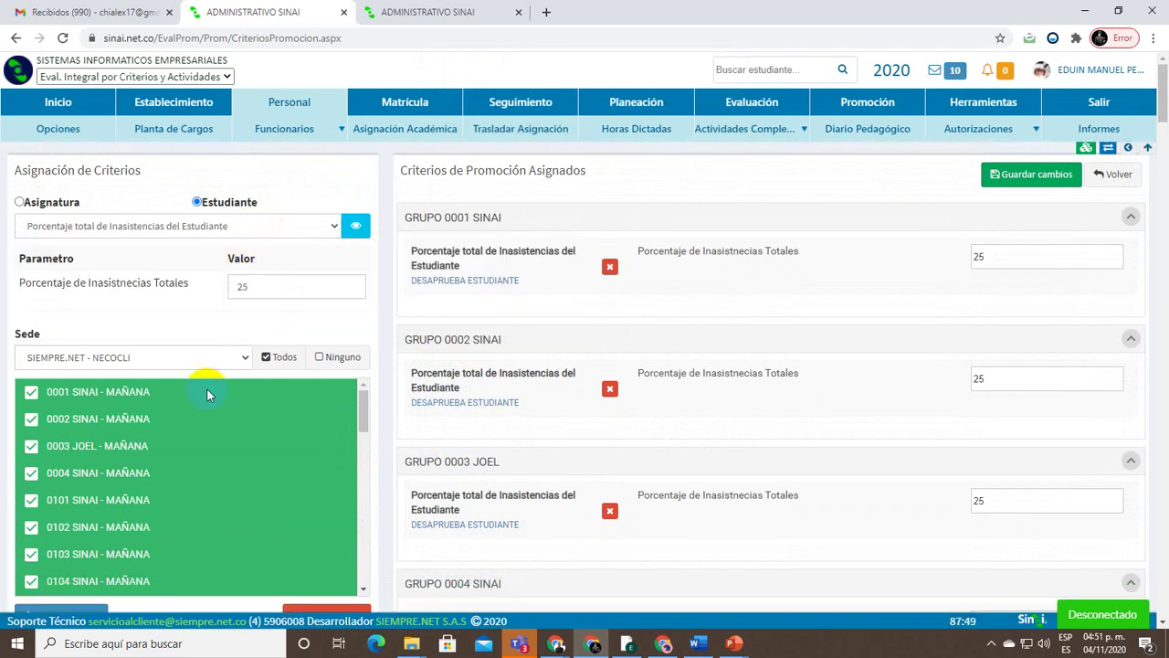
scroll(224, 430, "down", 3)
scroll(405, 554, "down", 2)
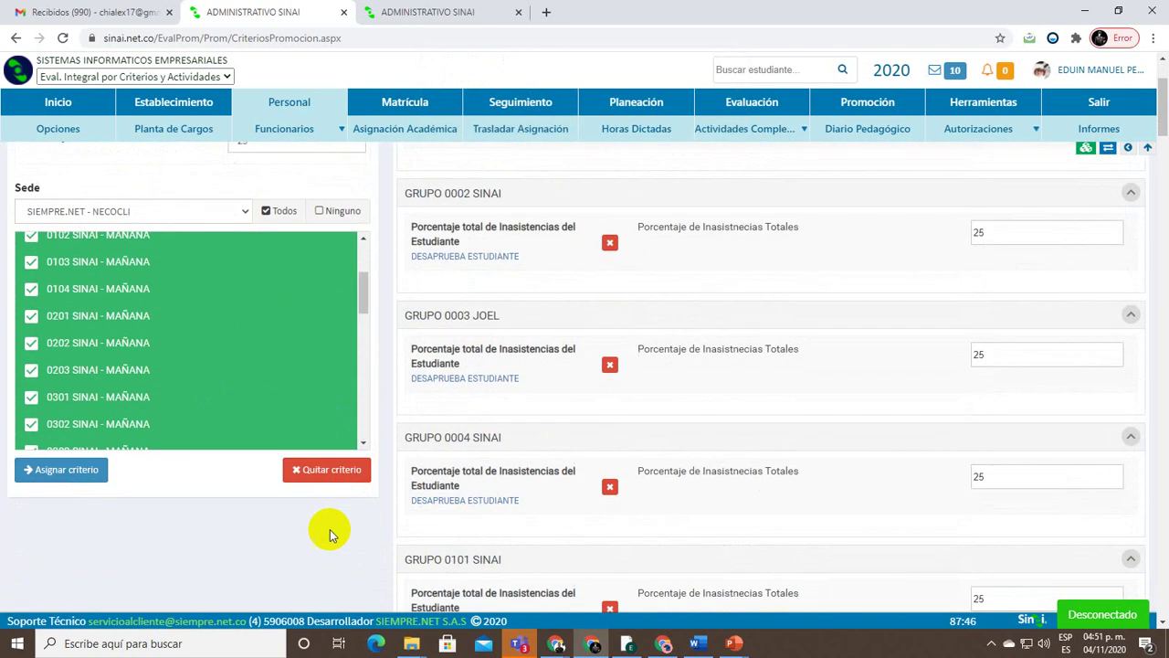
left_click(331, 481)
left_click(642, 135)
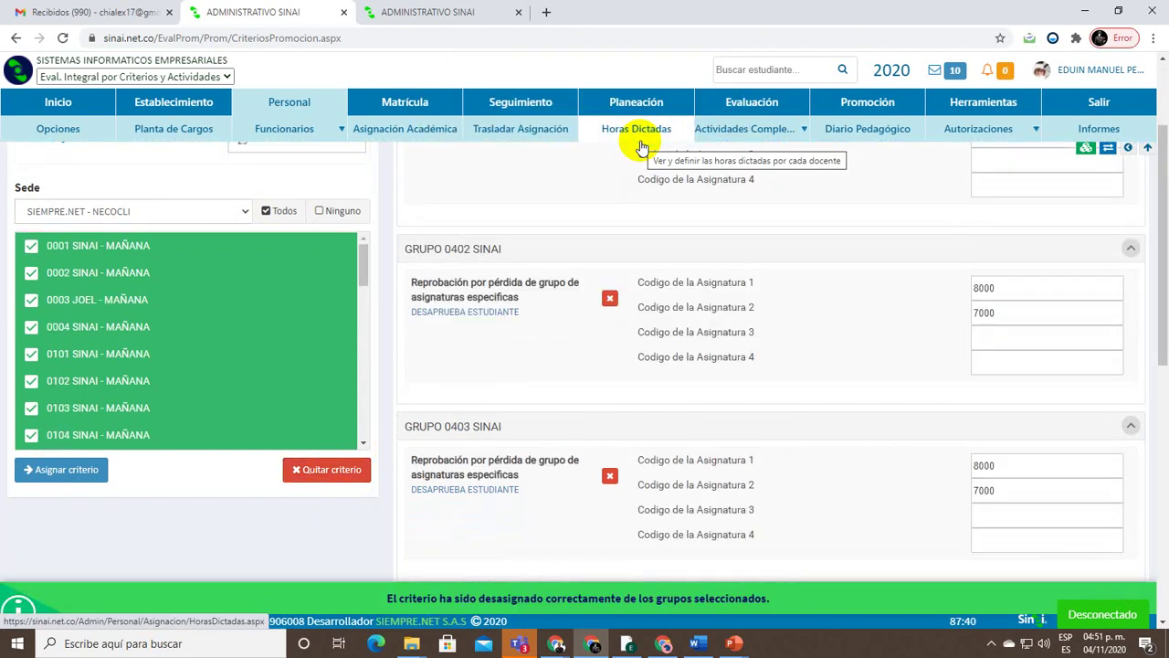
Review the remaining assigned criteria and remove Reprobación por pérdida de grupo de asignaturas especificas from all selected groups
scroll(536, 339, "up", 2)
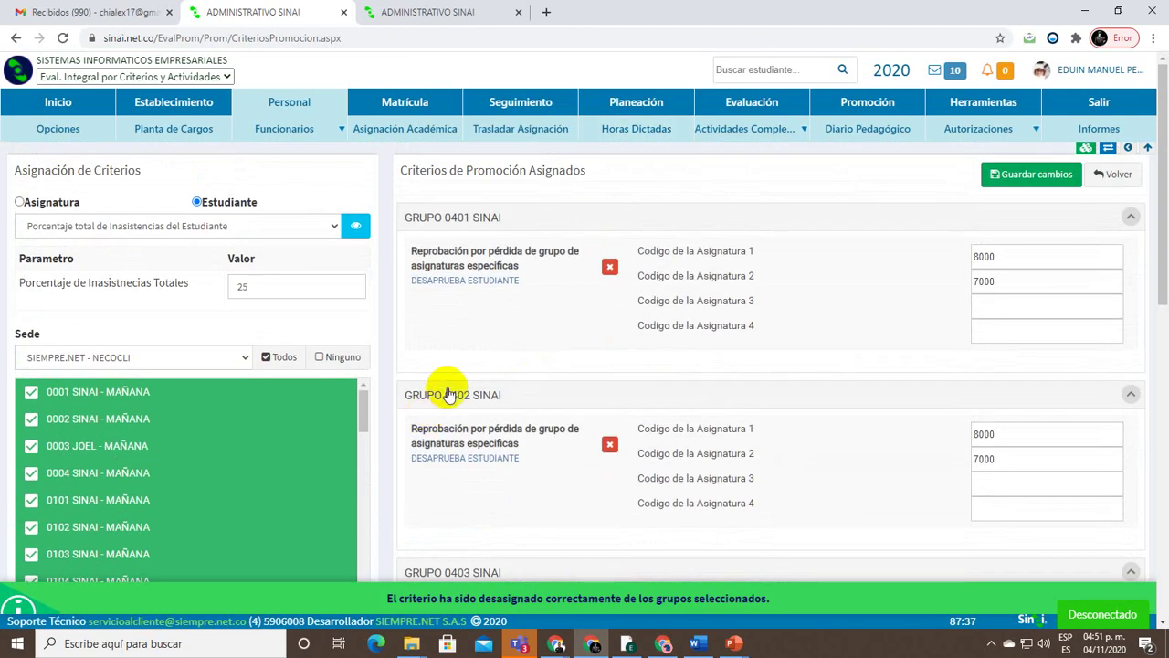
scroll(749, 402, "down", 2)
scroll(749, 402, "down", 4)
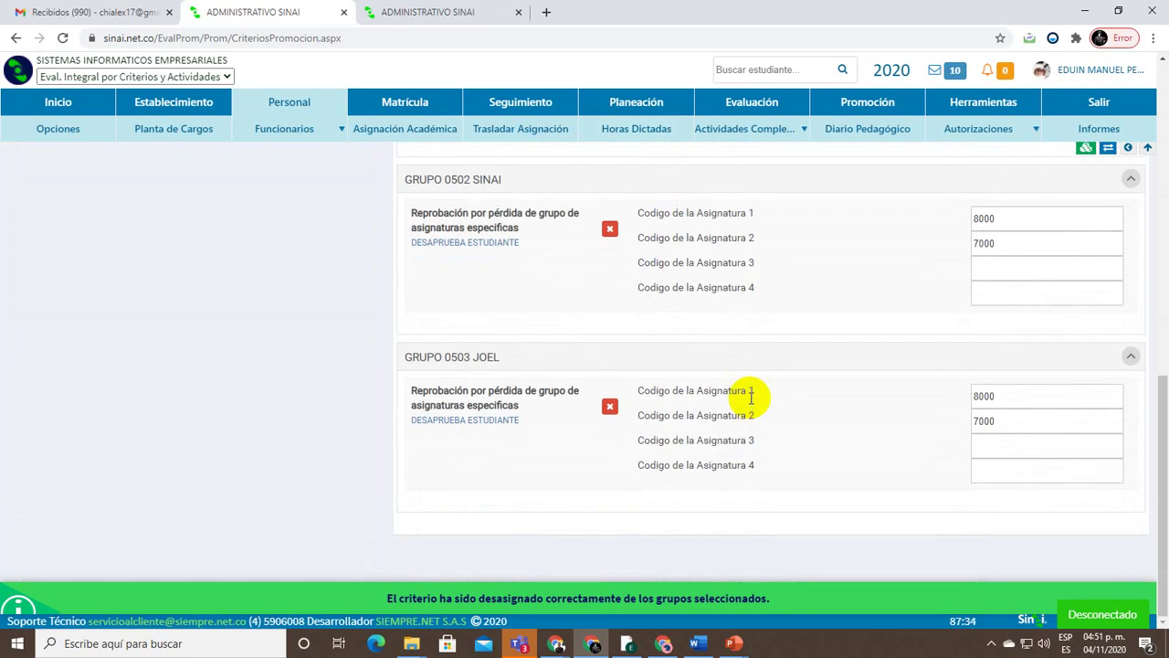
scroll(749, 402, "up", 5)
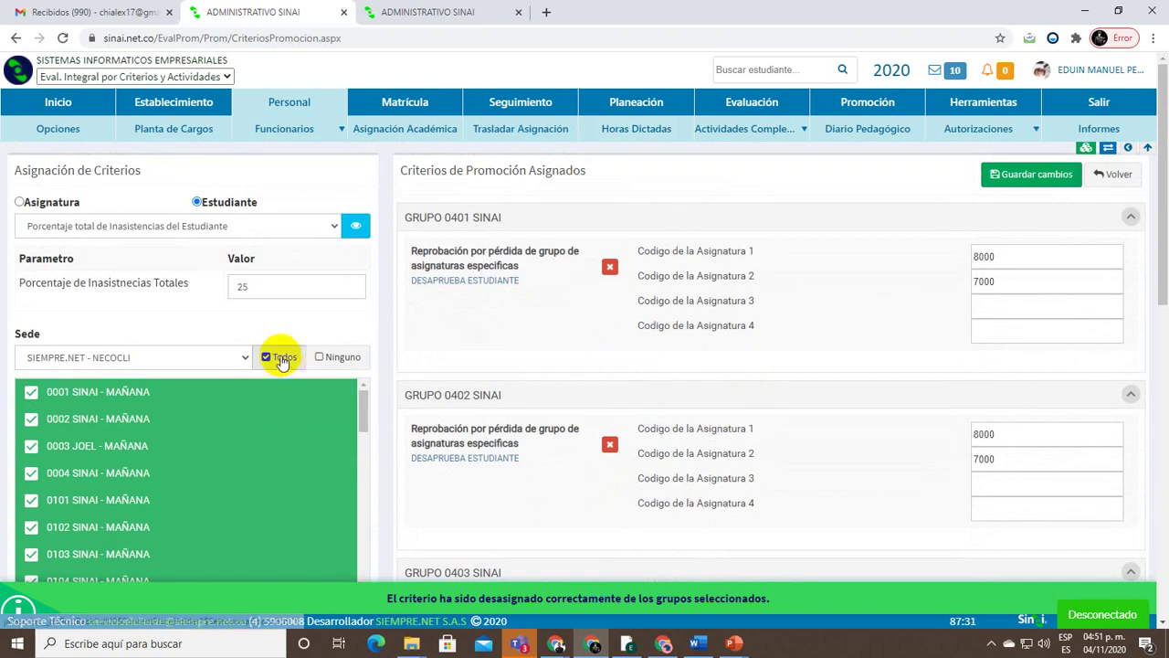
left_click(219, 226)
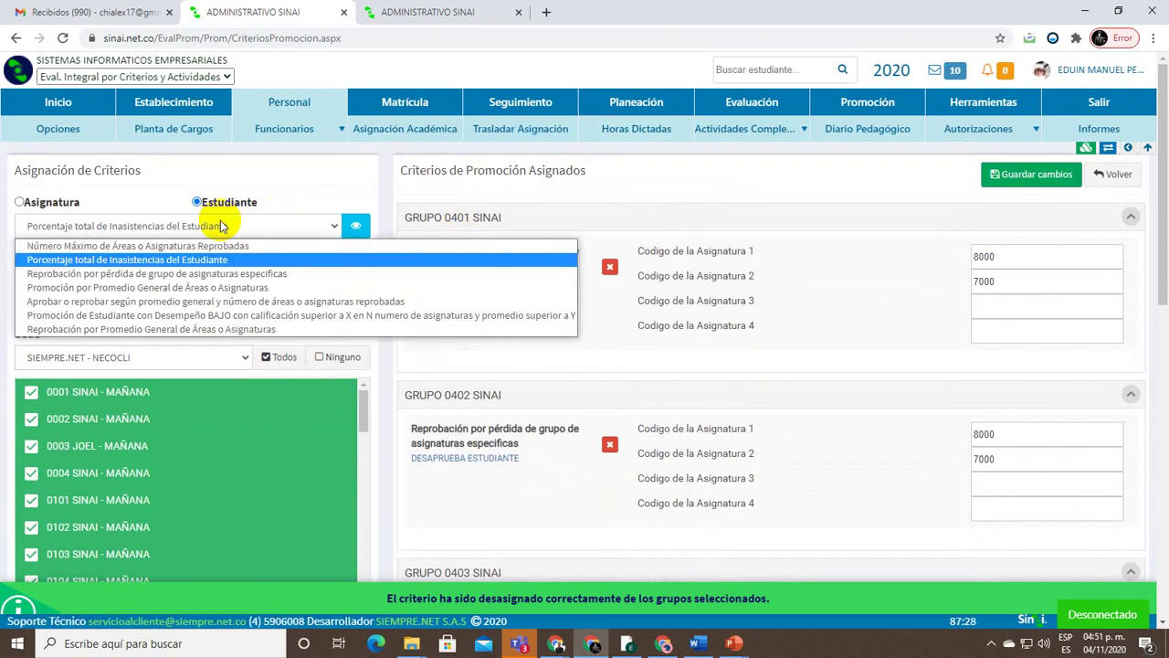
left_click(219, 226)
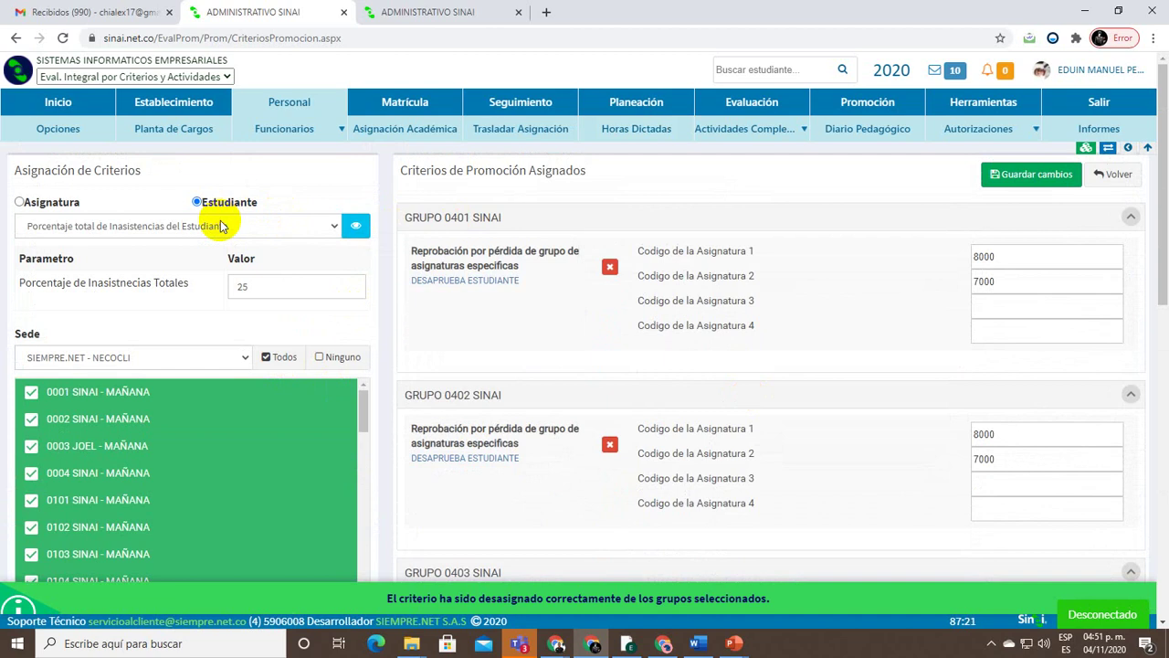
left_click(219, 225)
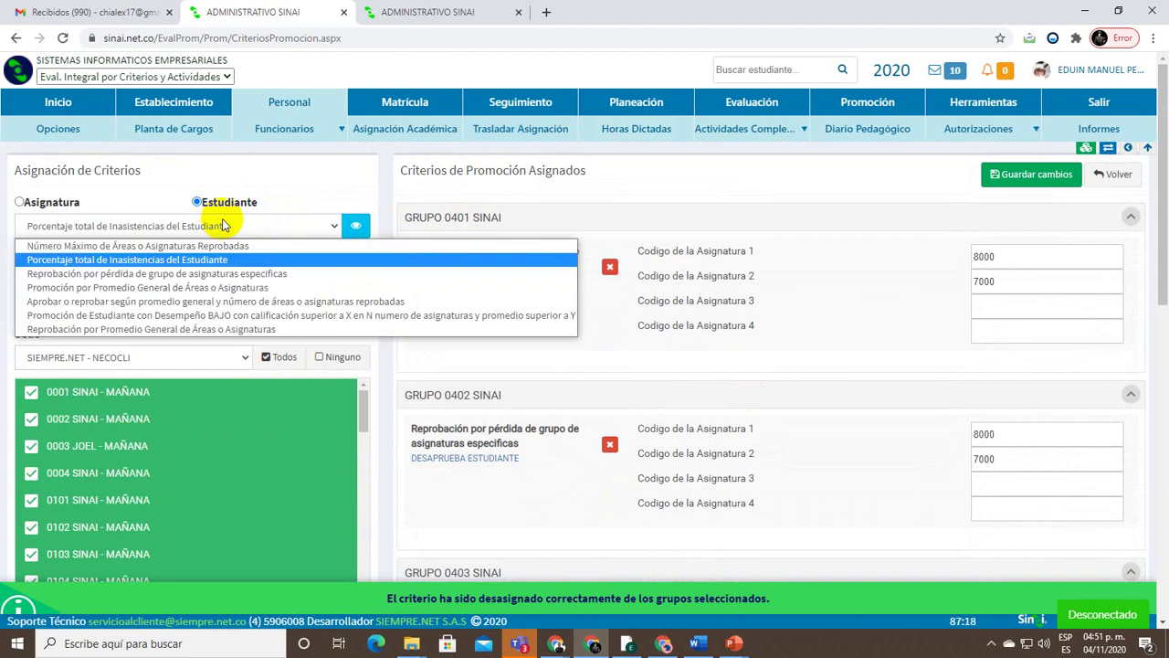
left_click(182, 274)
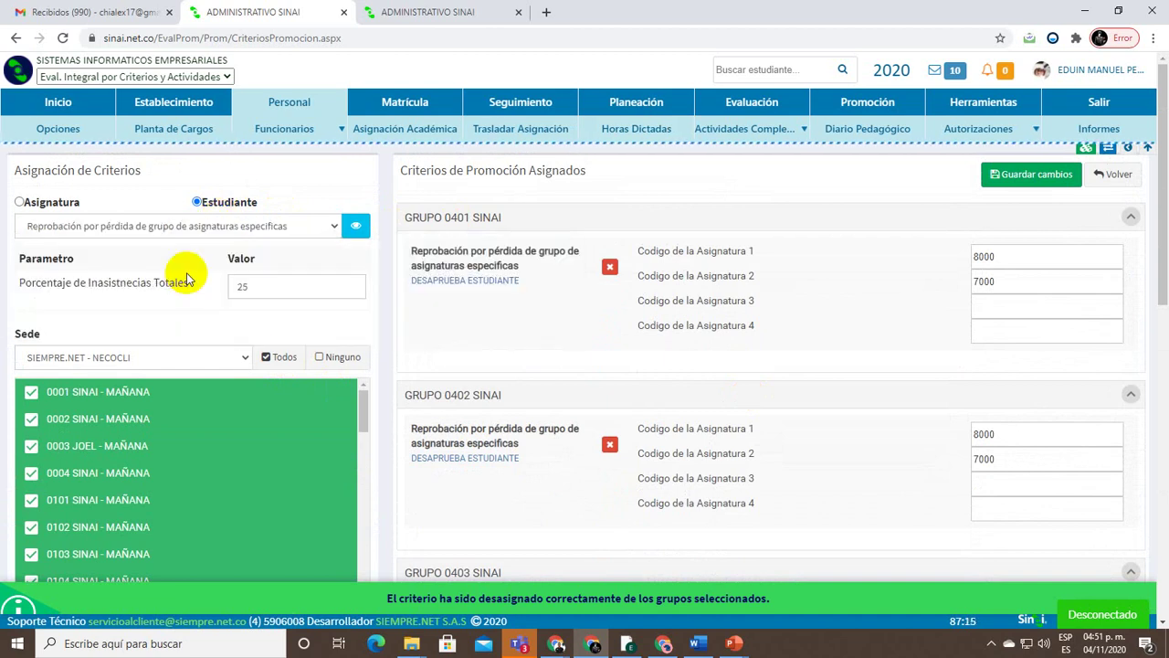
scroll(446, 380, "down", 4)
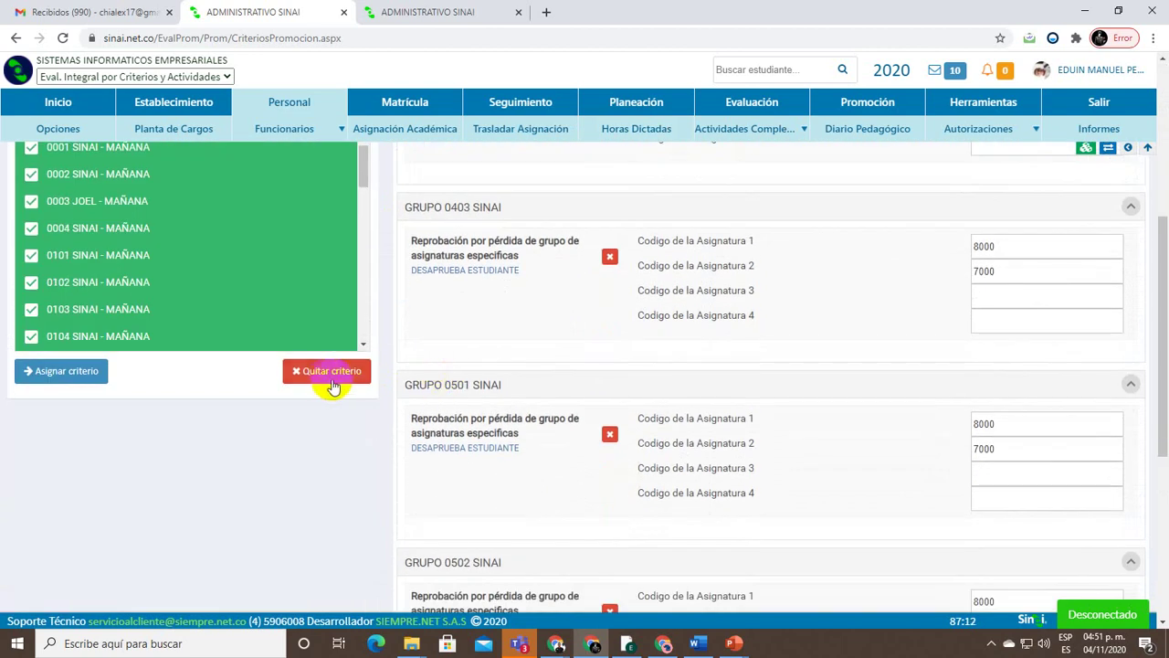
left_click(327, 372)
left_click(644, 135)
scroll(777, 389, "down", 4)
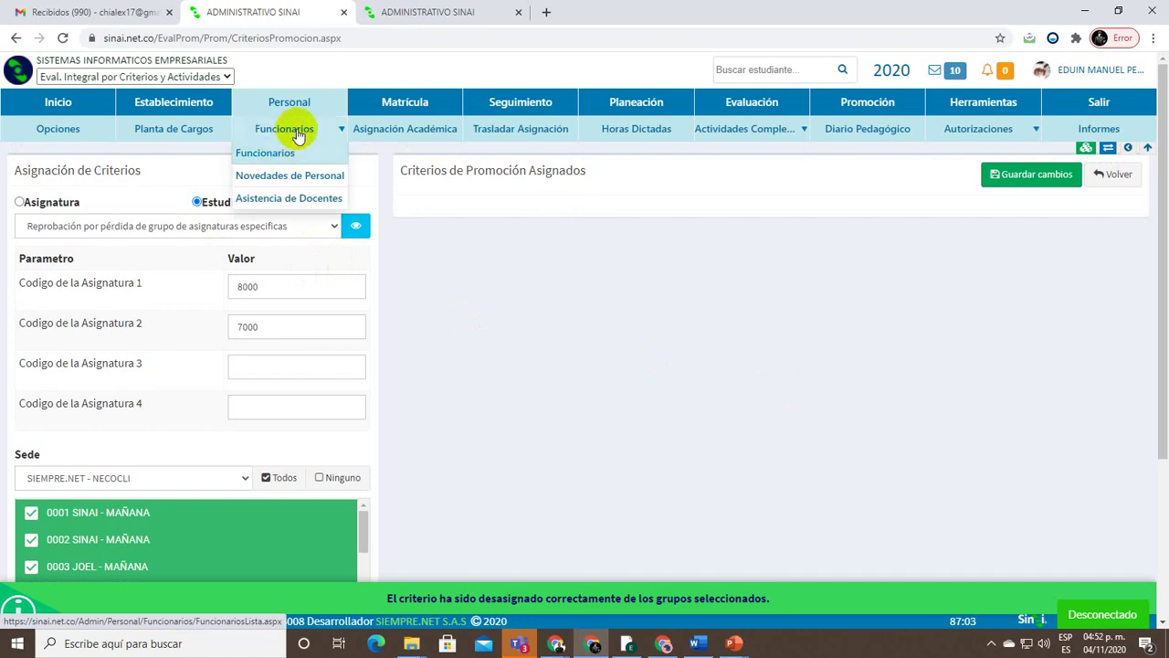
Return to the home page and reopen the institution's Criterios de Promoción from the Promoción module
left_click(72, 107)
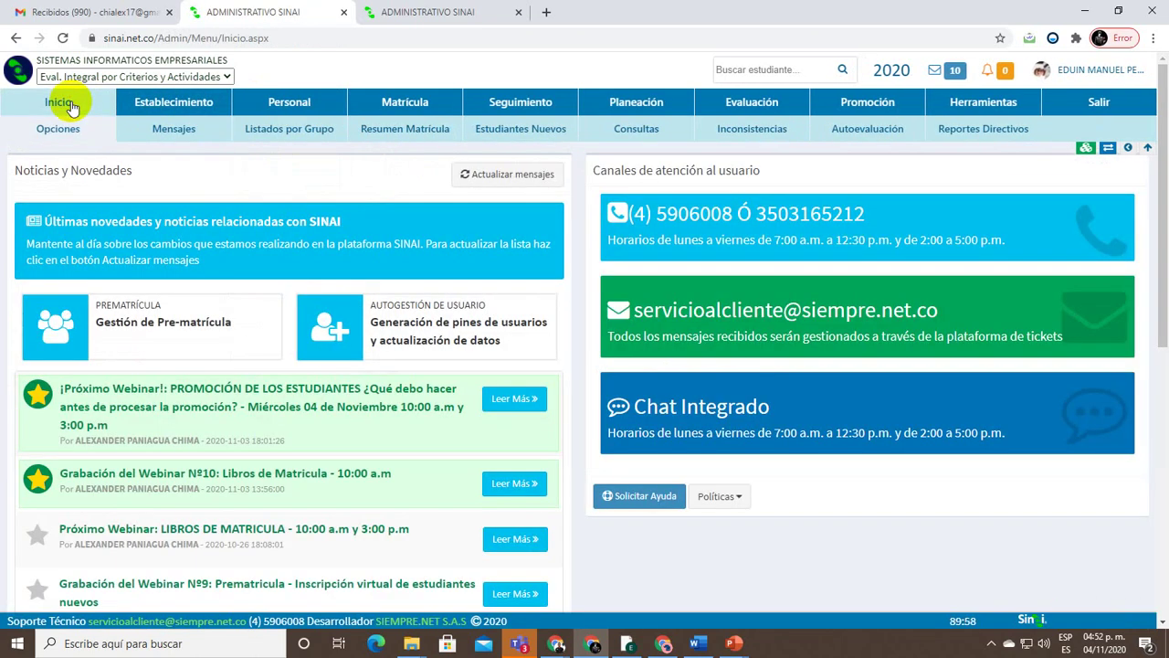
left_click(848, 98)
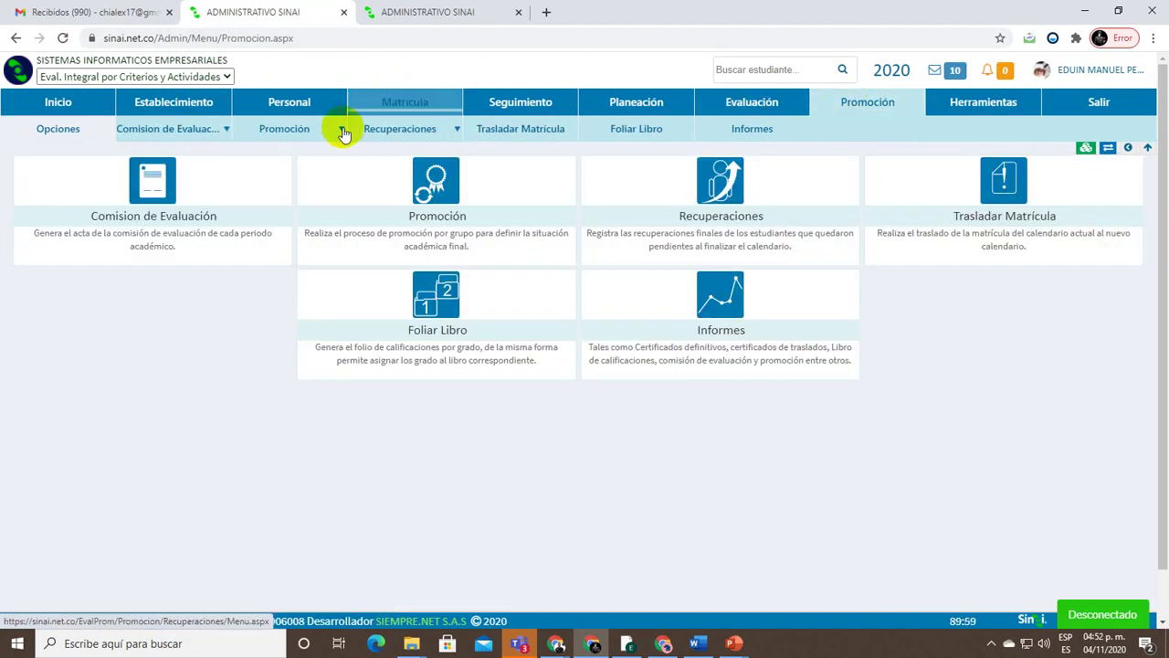
left_click(340, 129)
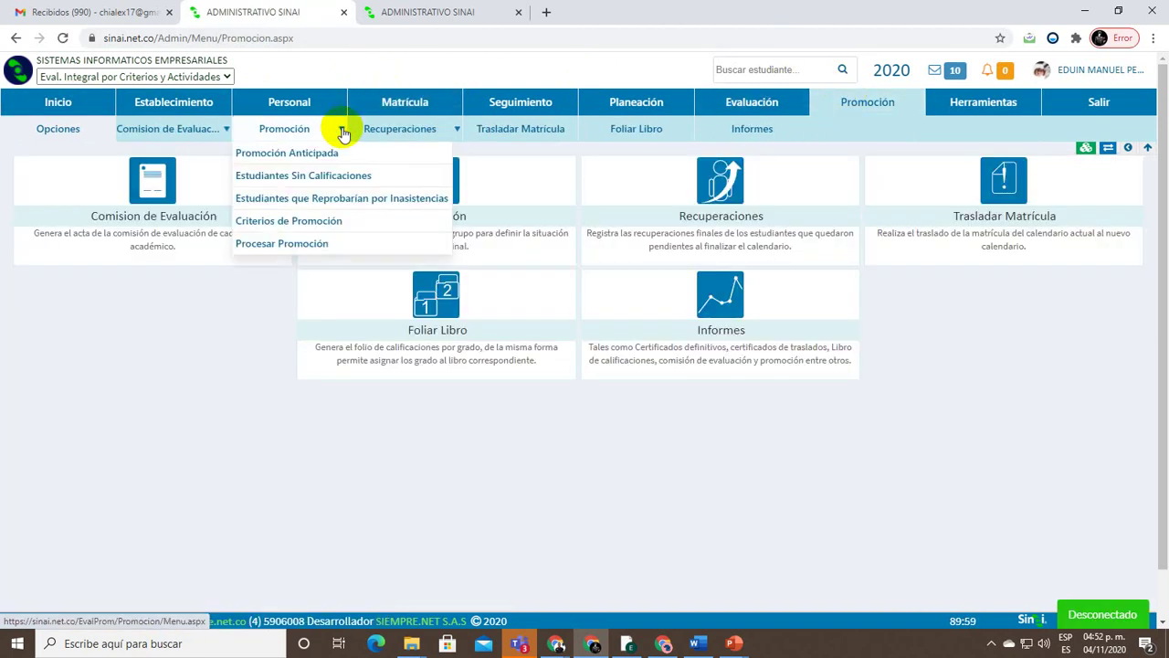
left_click(339, 225)
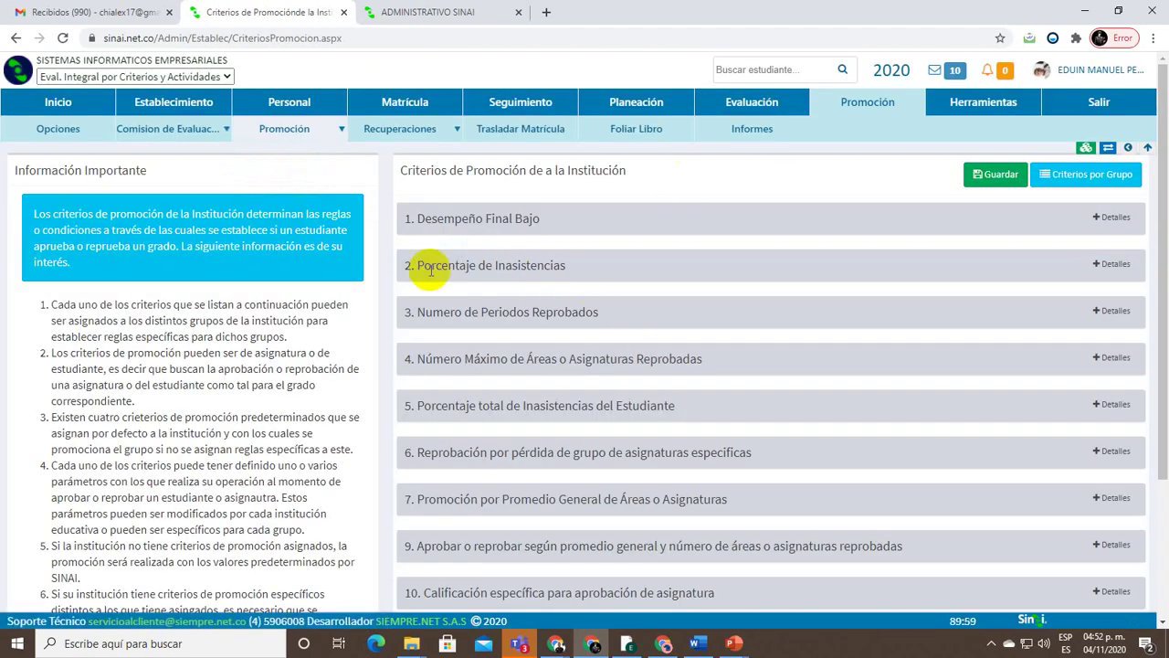
Box the Criterios de Promoción heading and the Guardar option with screen annotations, clear the marks, and open the criteria by group
key("Print")
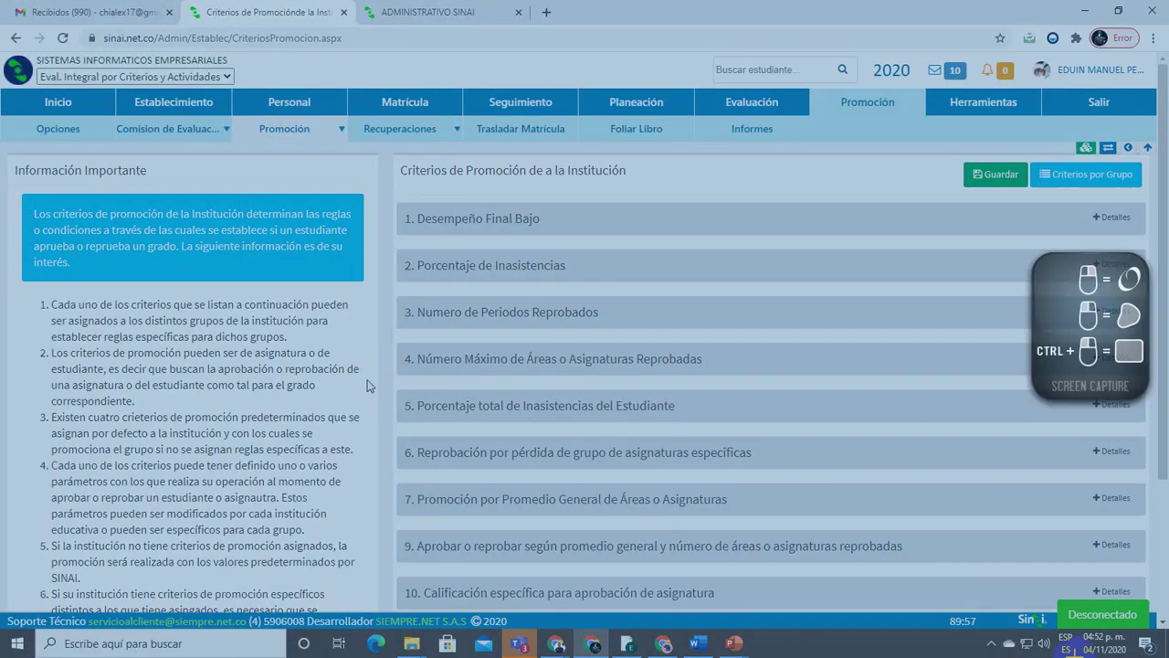
left_click_drag(390, 156, 640, 191)
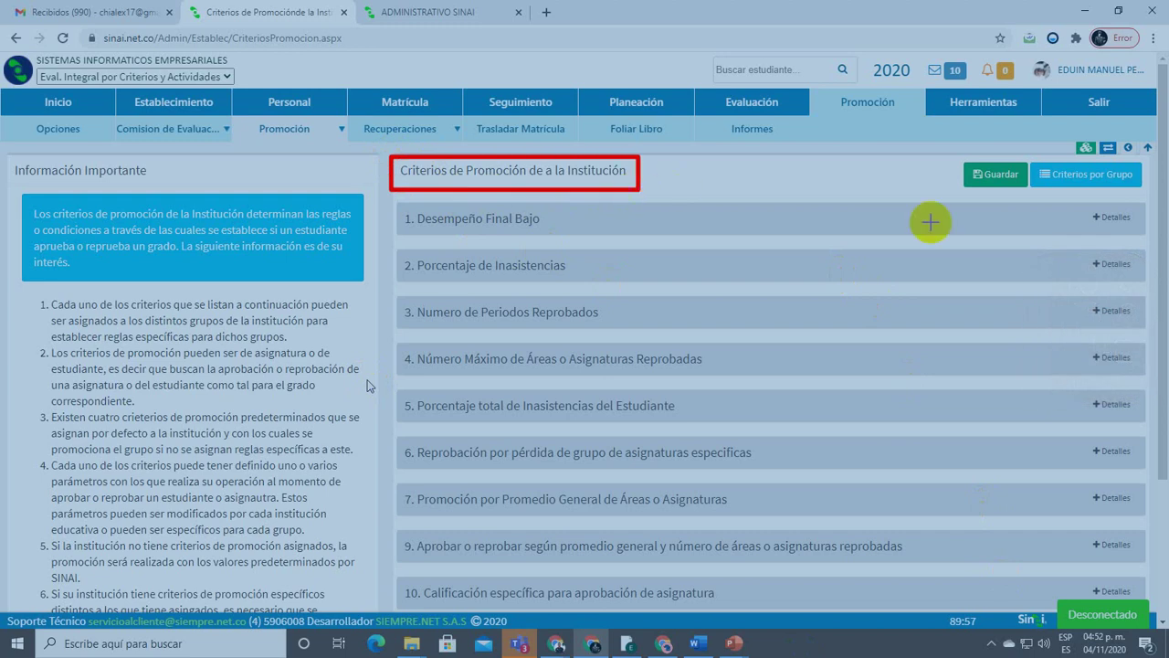
left_click_drag(958, 155, 1032, 195)
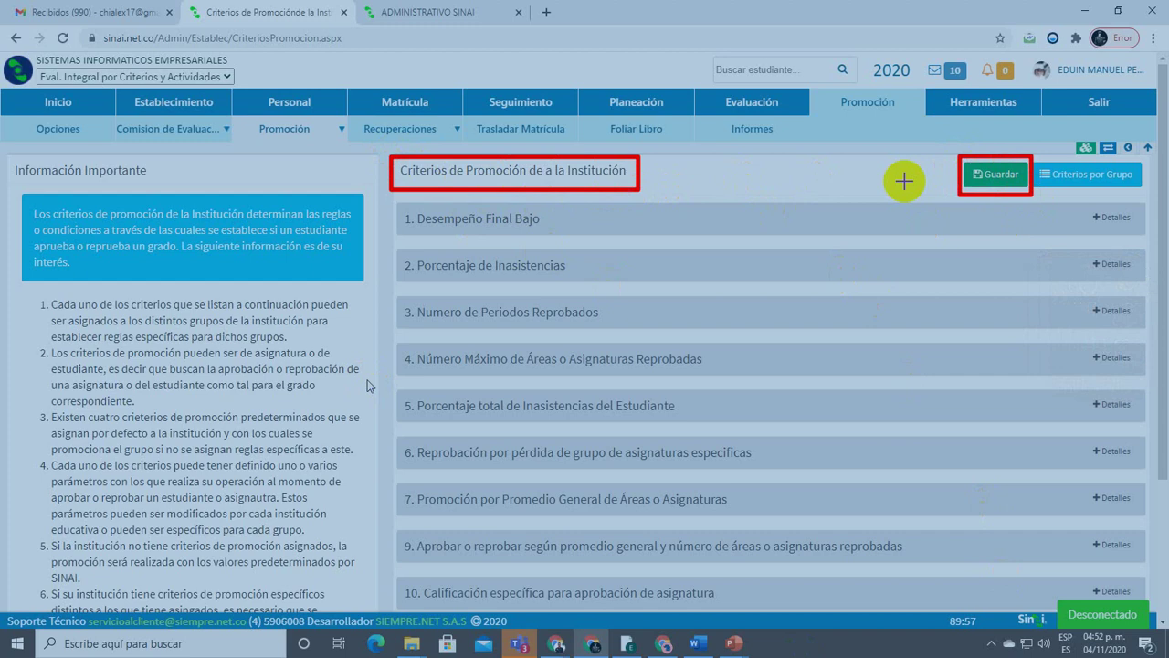
key("Escape")
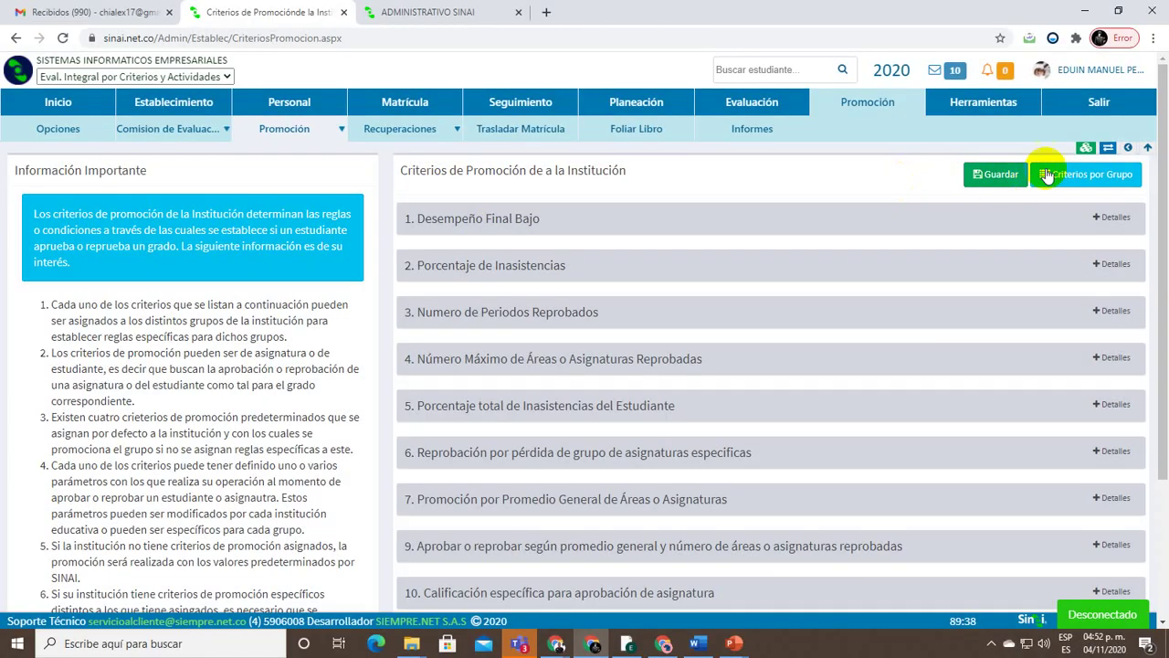
left_click(1074, 175)
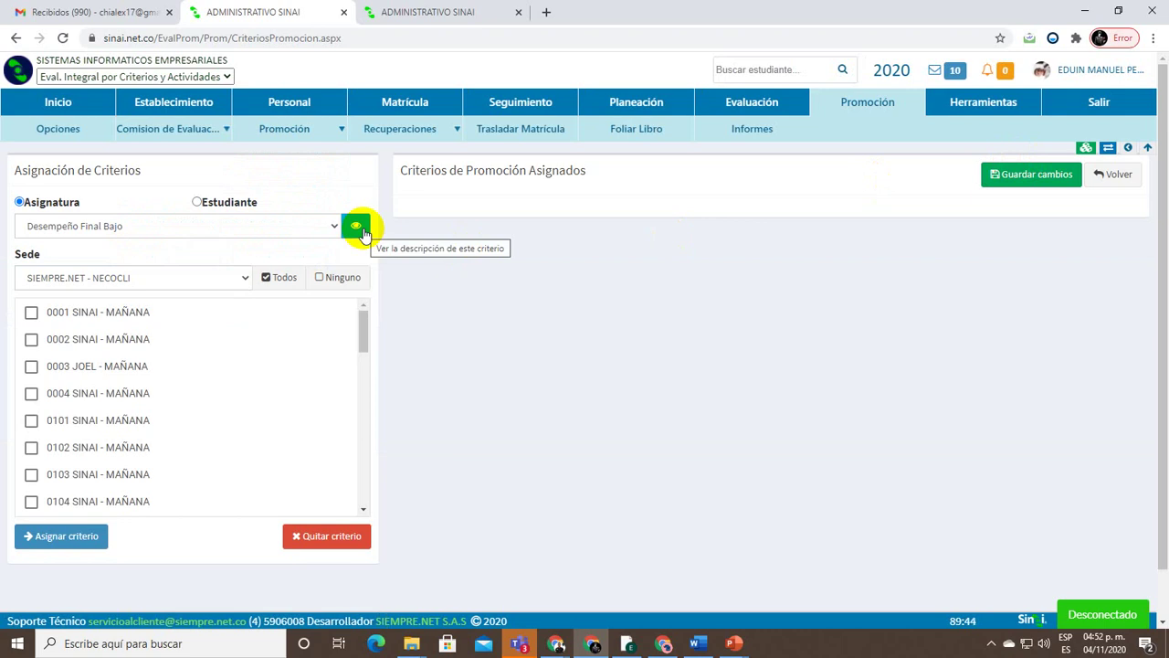
Close the duplicate SINAI tab, reopen the institution's Criterios de Promoción from the Promoción module, and show the criteria by group
left_click(518, 13)
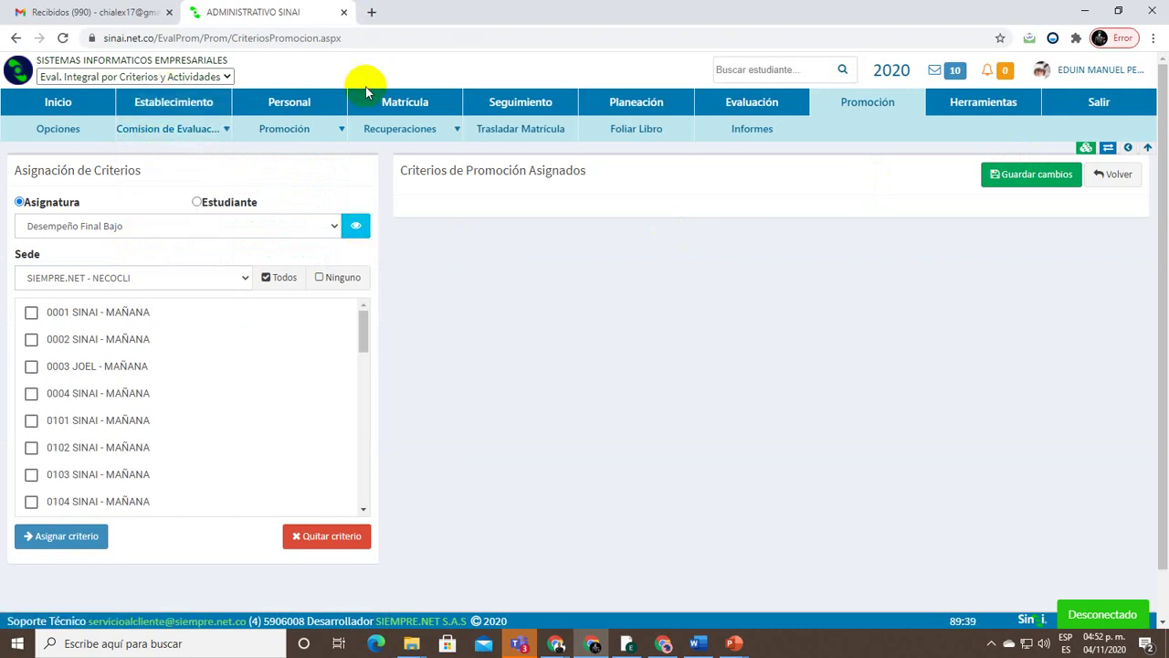
left_click(874, 108)
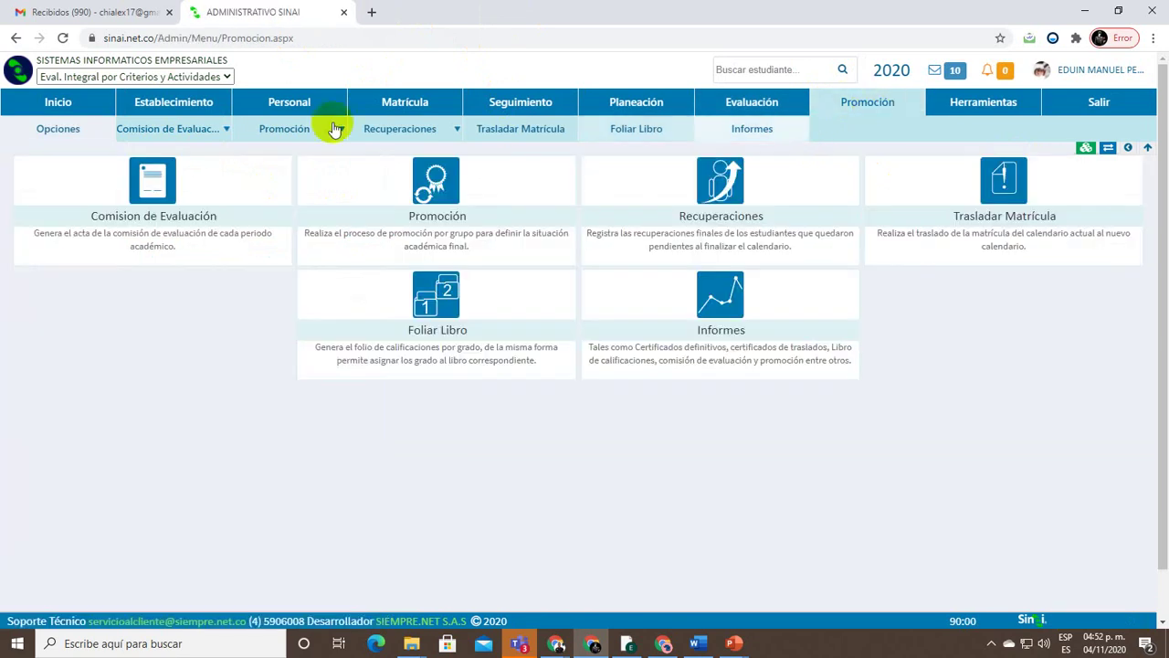
mouse_move(310, 129)
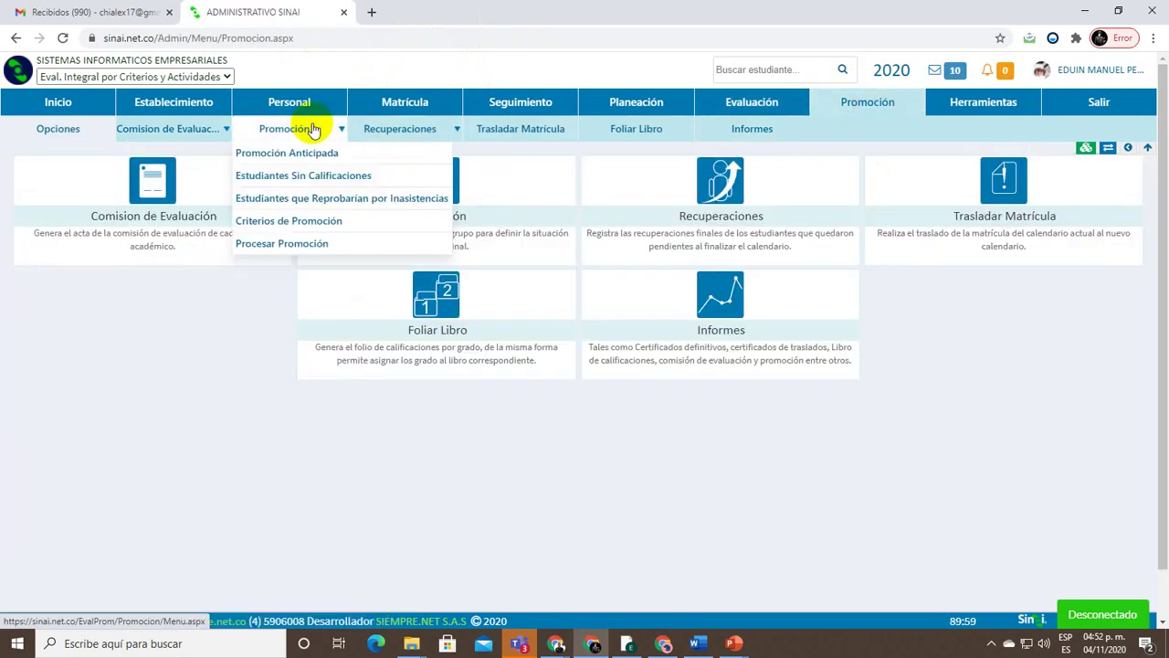
left_click(411, 229)
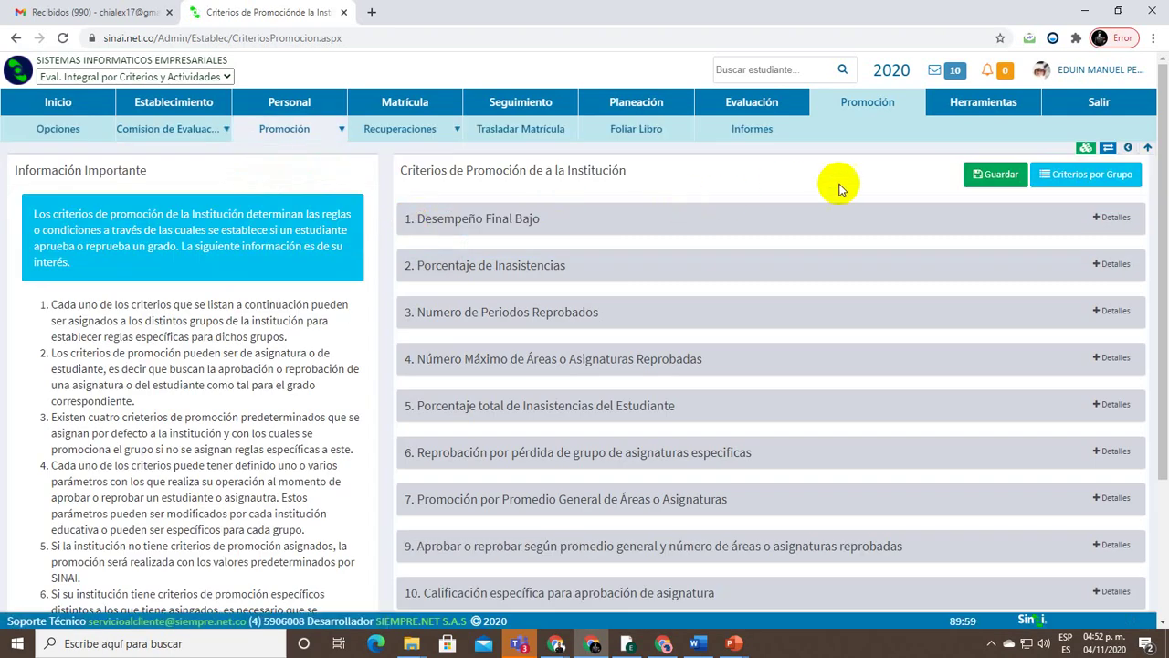
left_click(1069, 178)
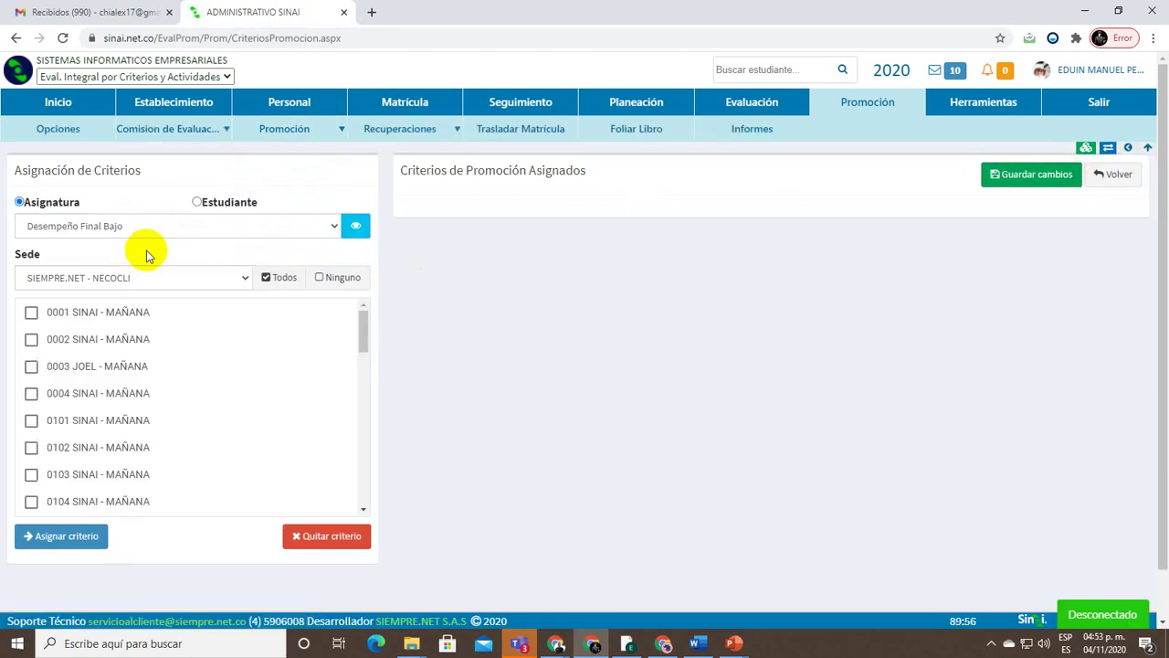
Switch to the second campus listed under Sede and remove the Desempeño Final Bajo criterion from all its groups
left_click(135, 277)
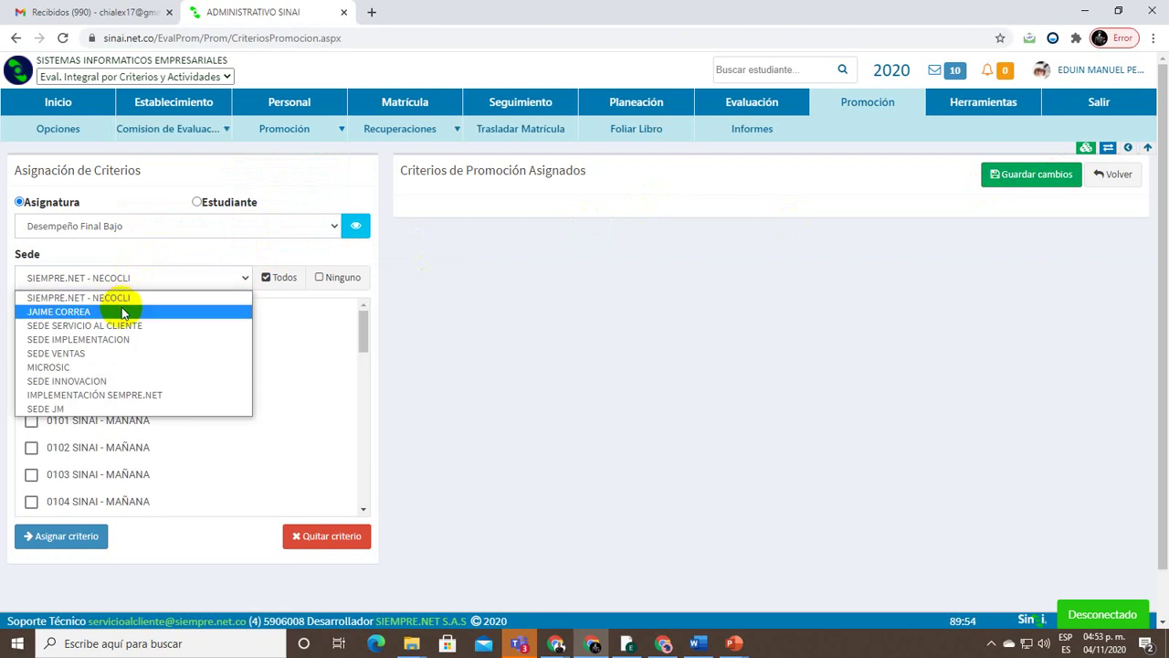
left_click(125, 311)
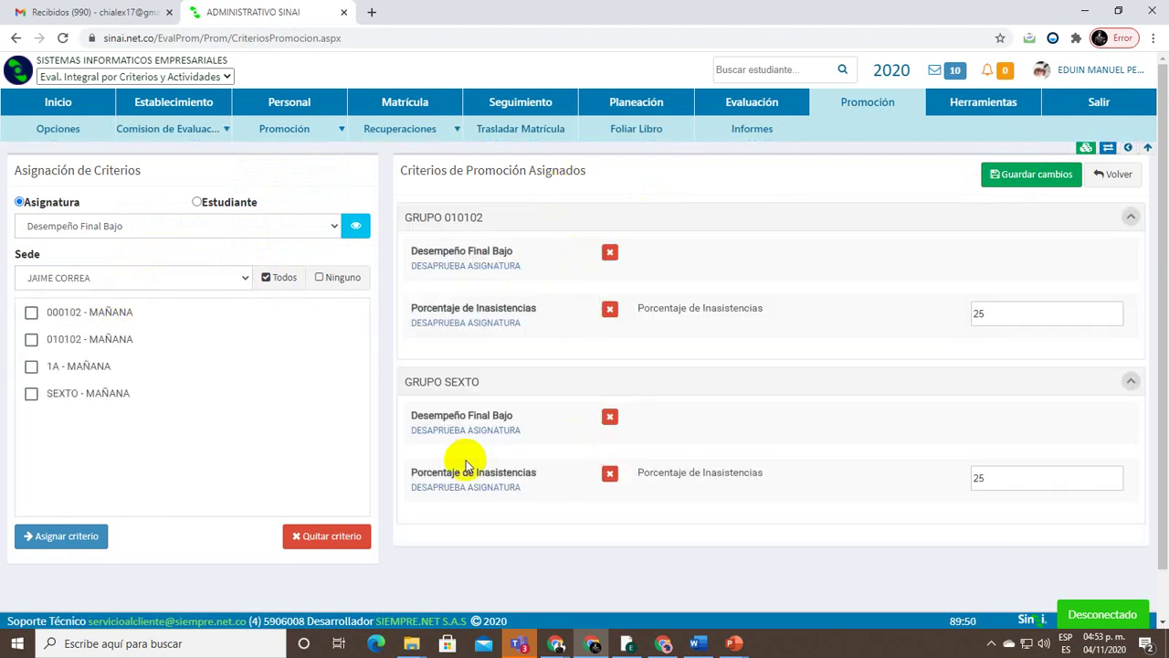
left_click(73, 229)
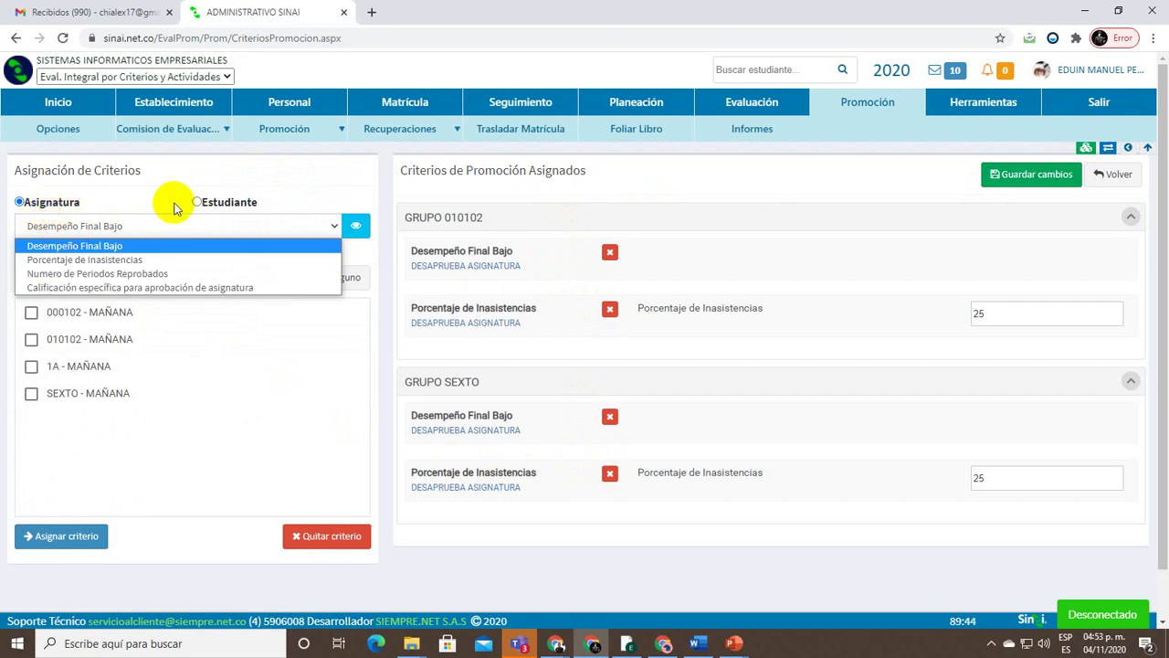
left_click(99, 247)
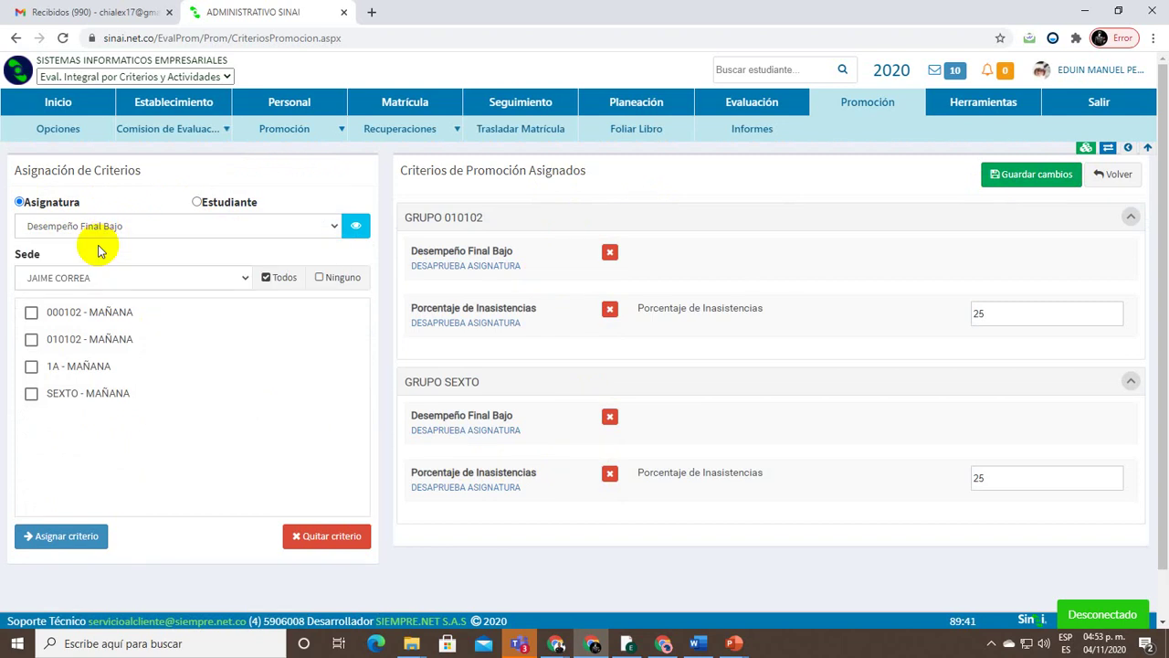
left_click(272, 281)
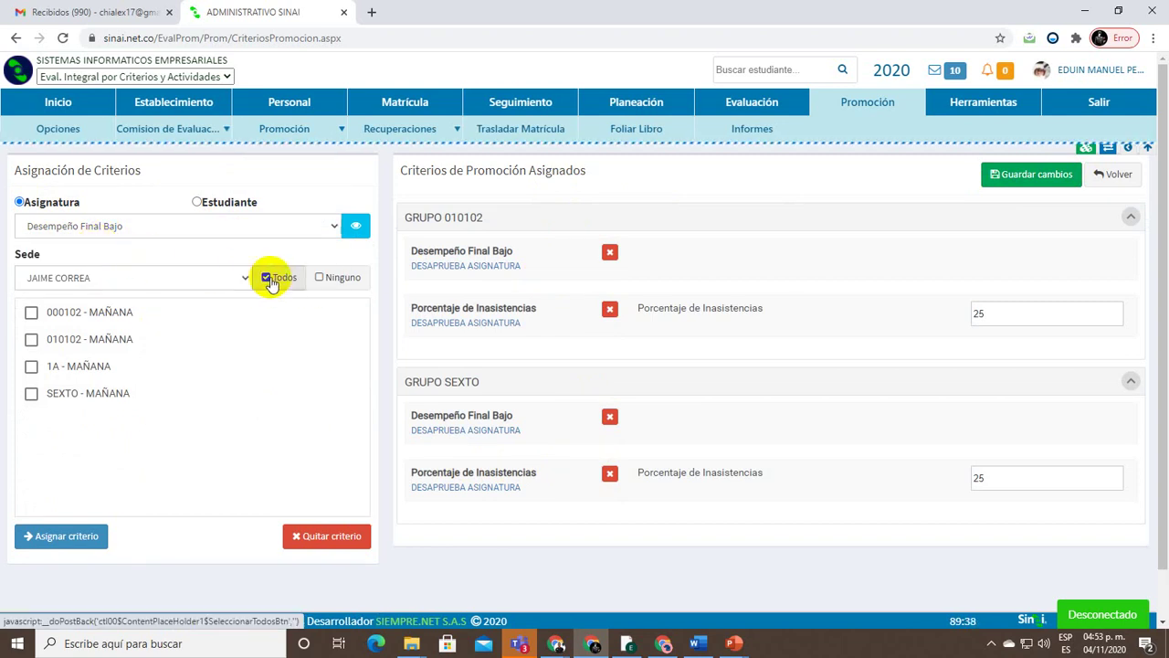
left_click(344, 543)
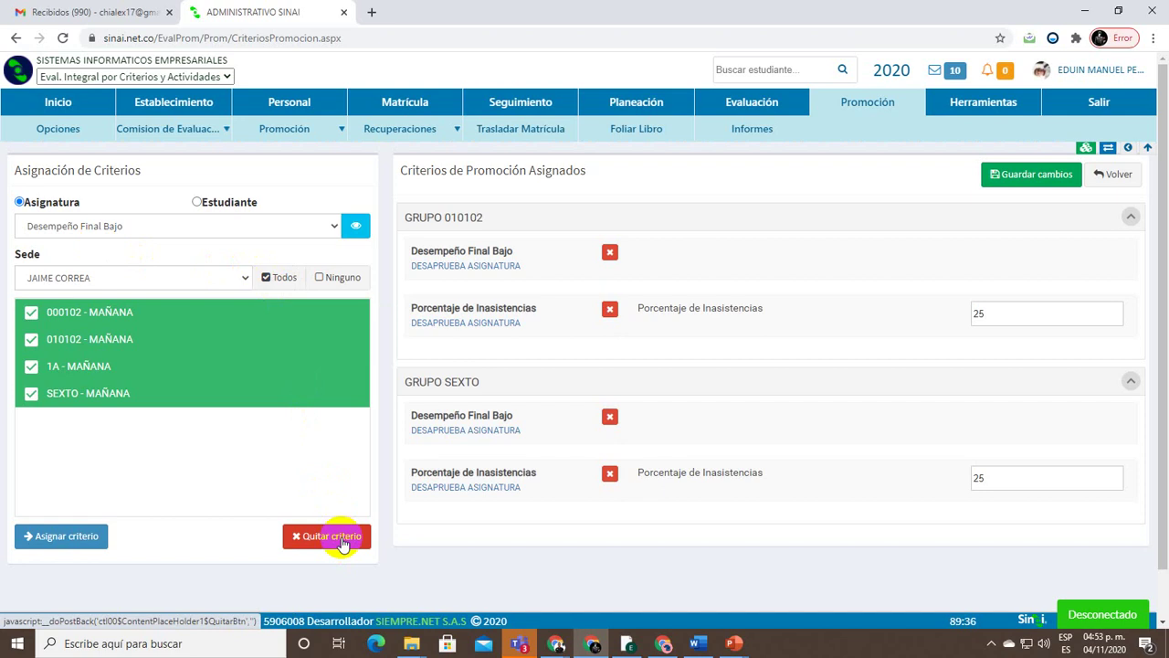
left_click(344, 543)
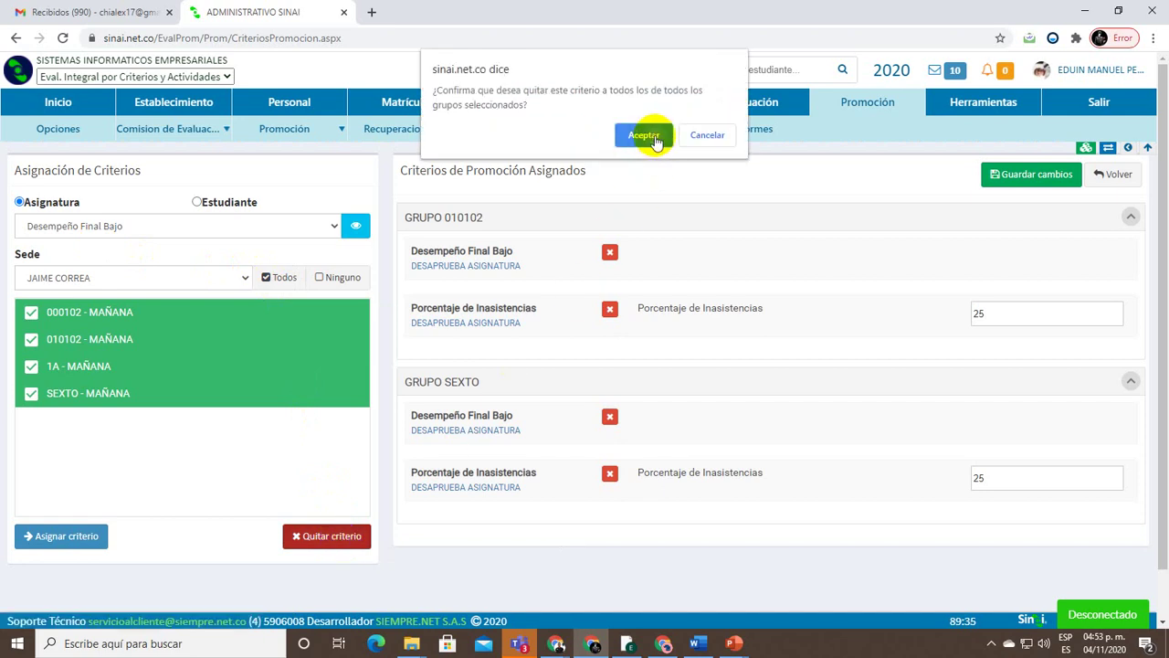
left_click(645, 133)
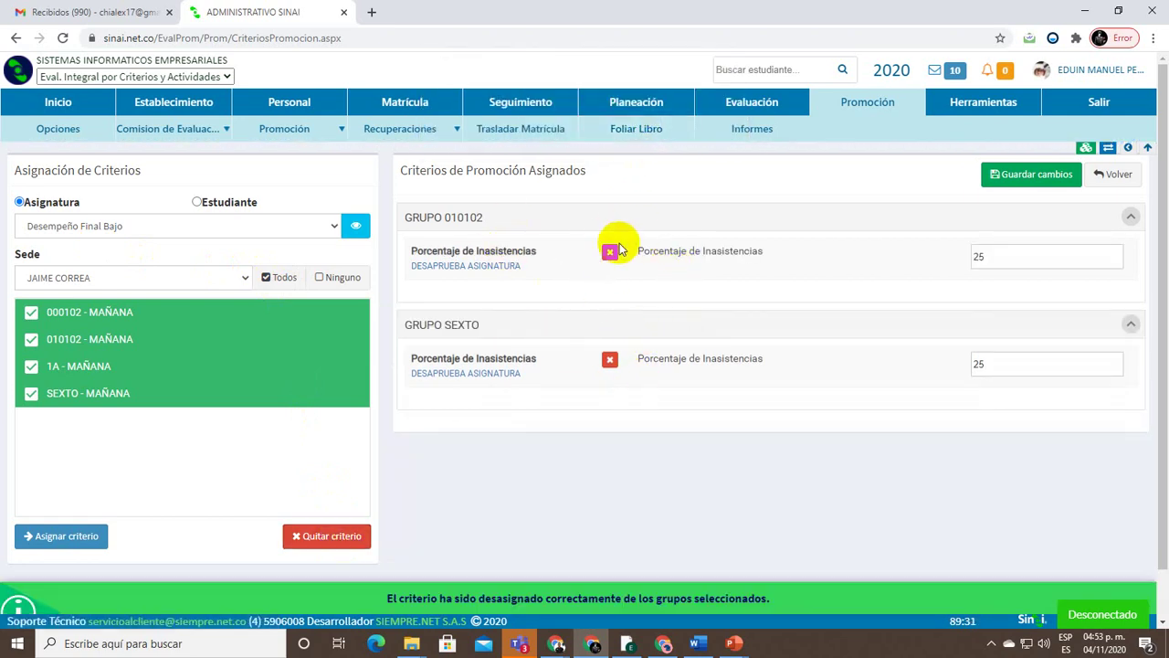
Remove the Porcentaje de Inasistencias criterion from all selected groups of this campus
left_click(122, 225)
left_click(108, 259)
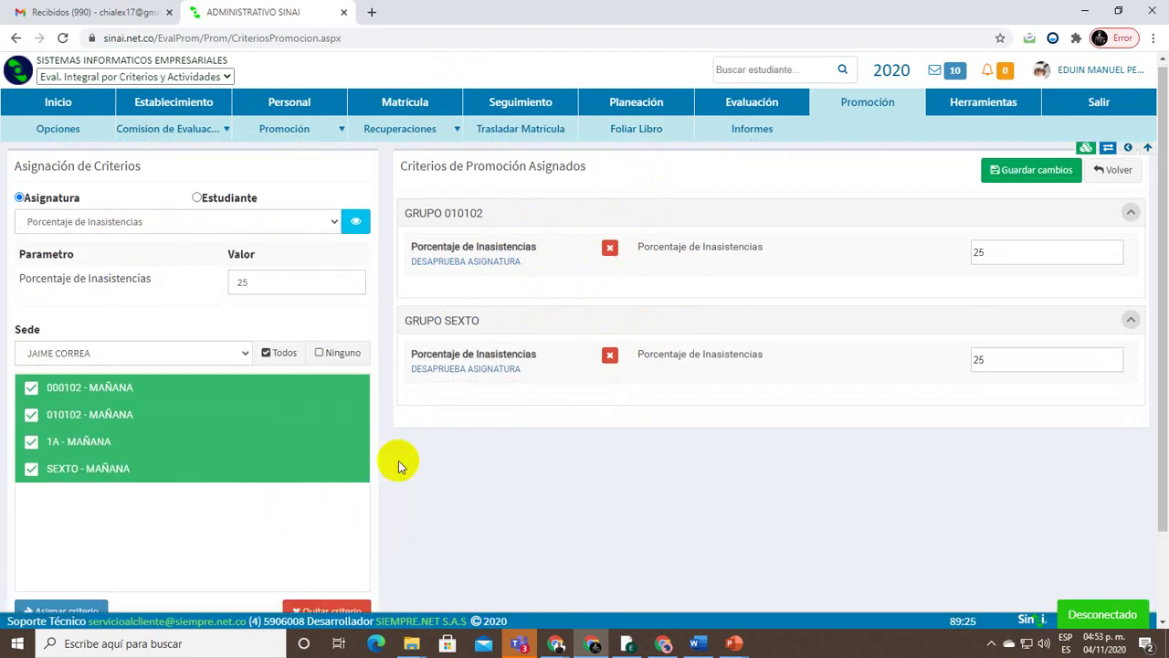
scroll(398, 461, "down", 1)
left_click(346, 545)
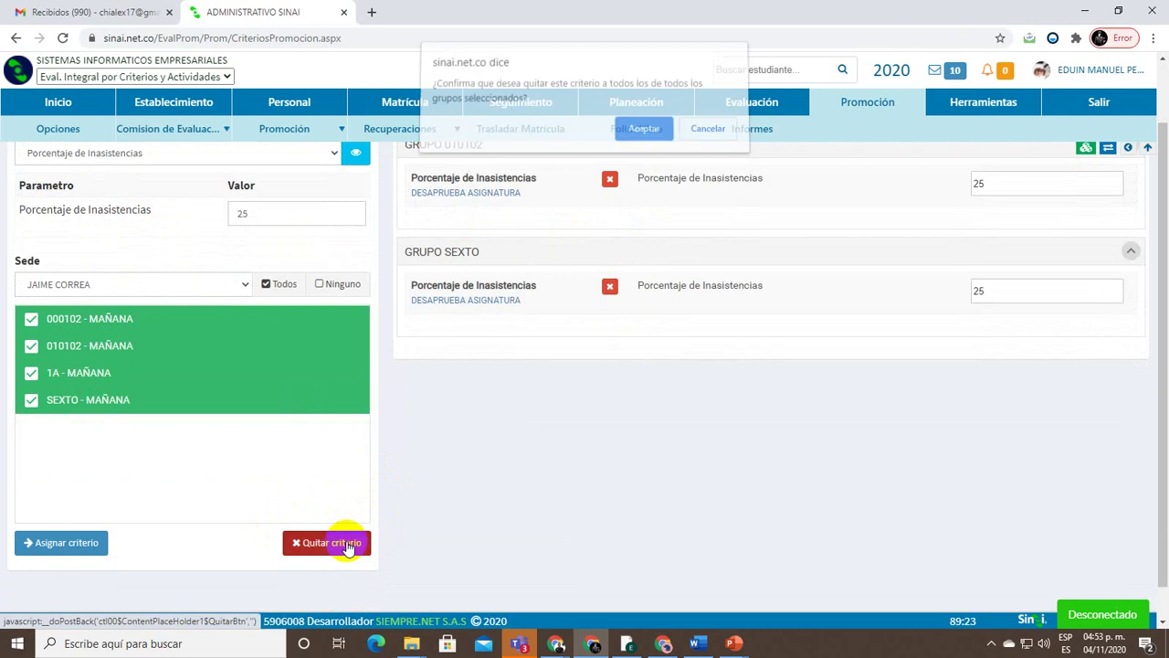
left_click(644, 135)
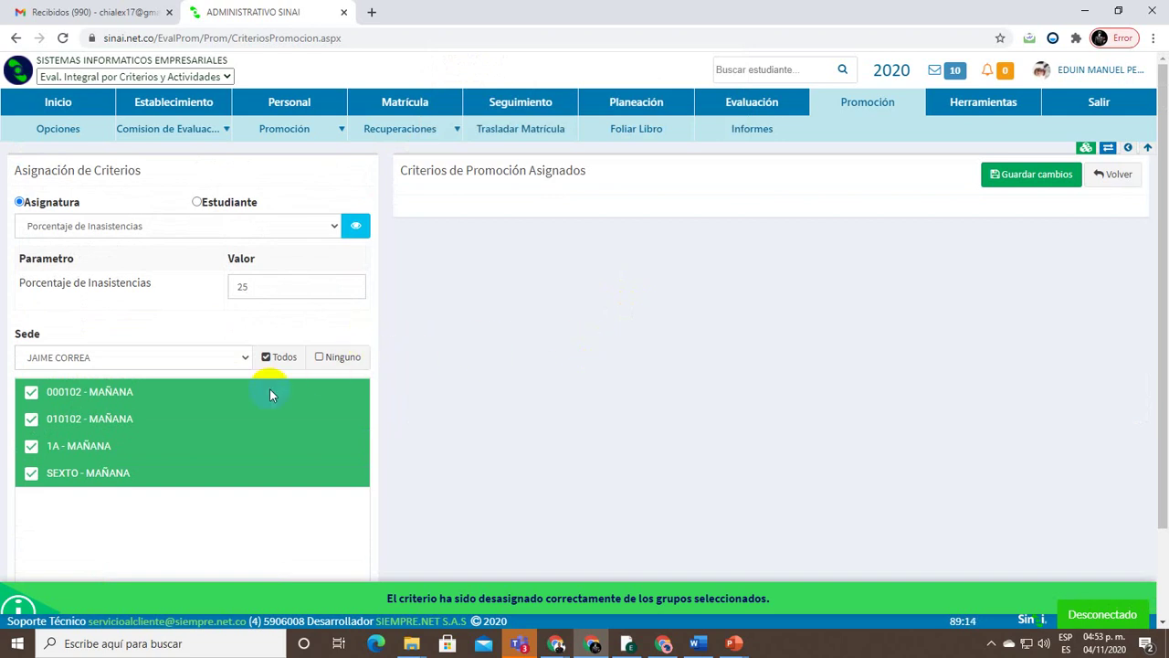
Deselect all groups of the current campus and switch the Sede to SIEMPRE.NET - NECOCLI
left_click(31, 395)
left_click(31, 419)
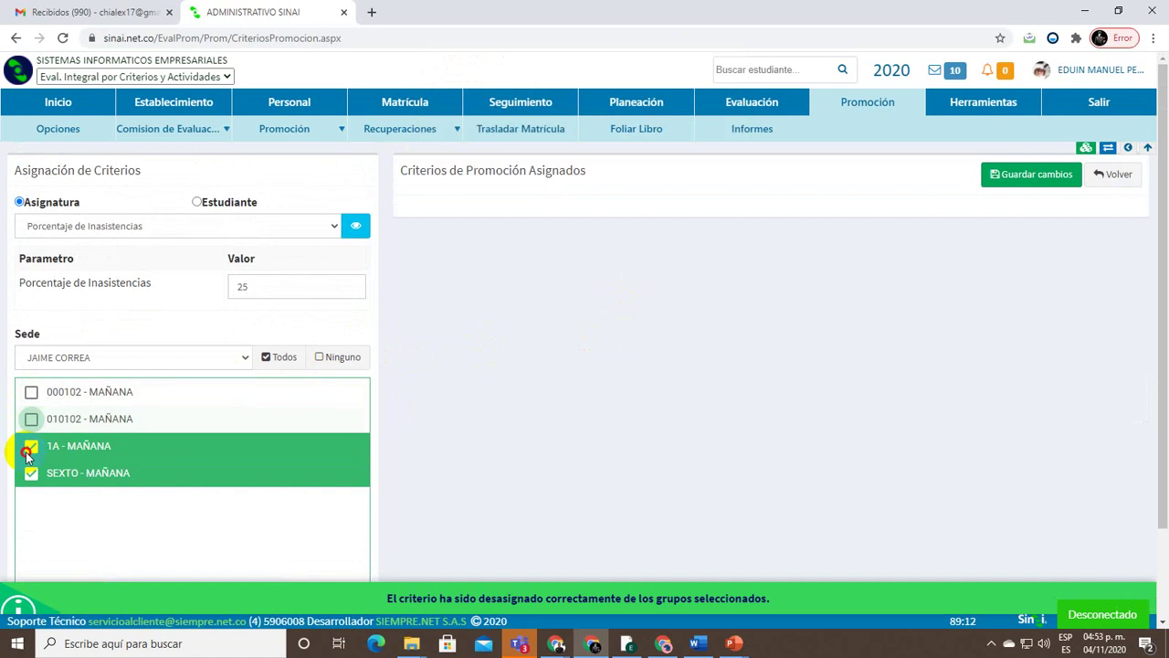
left_click(31, 446)
left_click(31, 472)
left_click(31, 445)
left_click(31, 472)
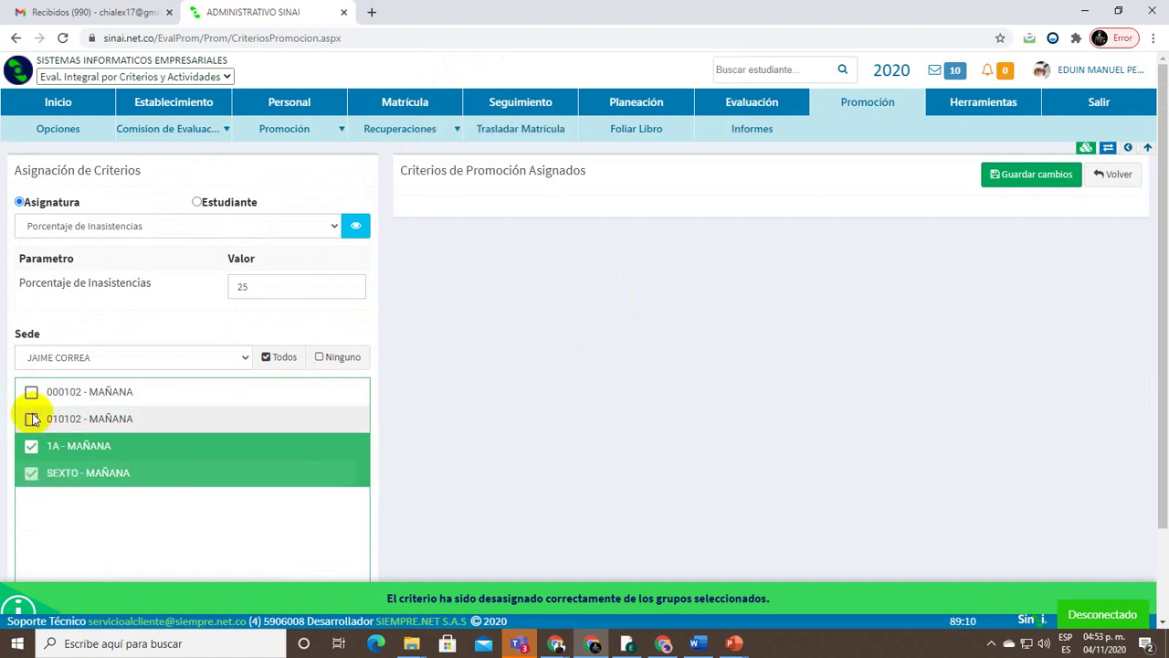
left_click(31, 419)
left_click(31, 446)
left_click(31, 474)
left_click(31, 420)
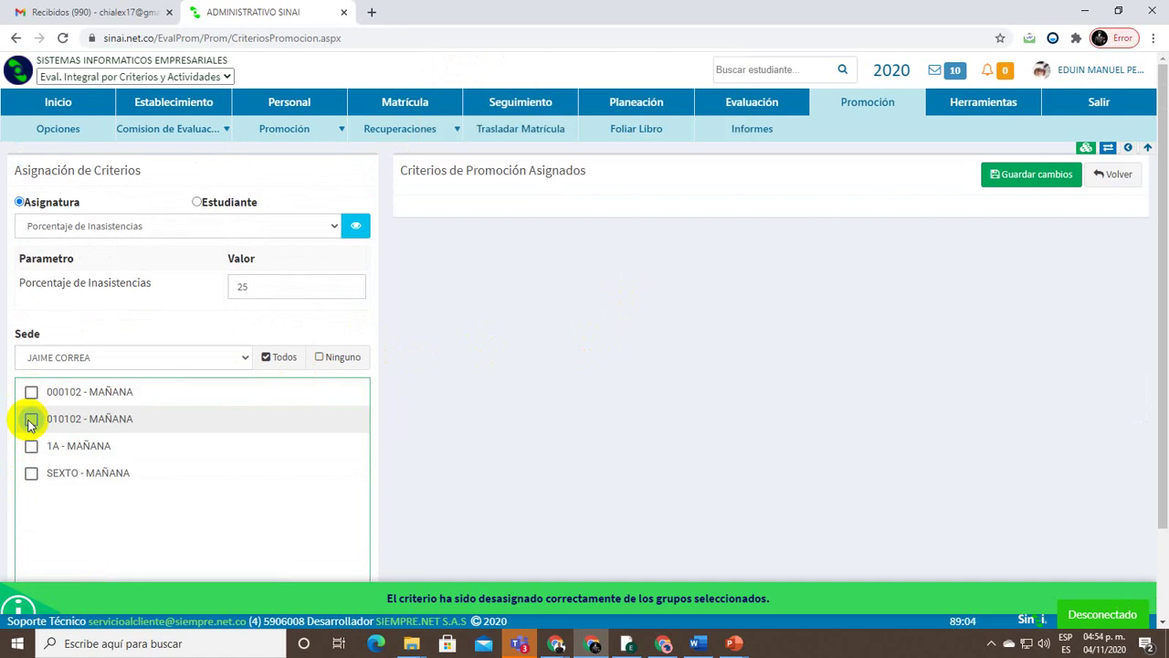
left_click(157, 356)
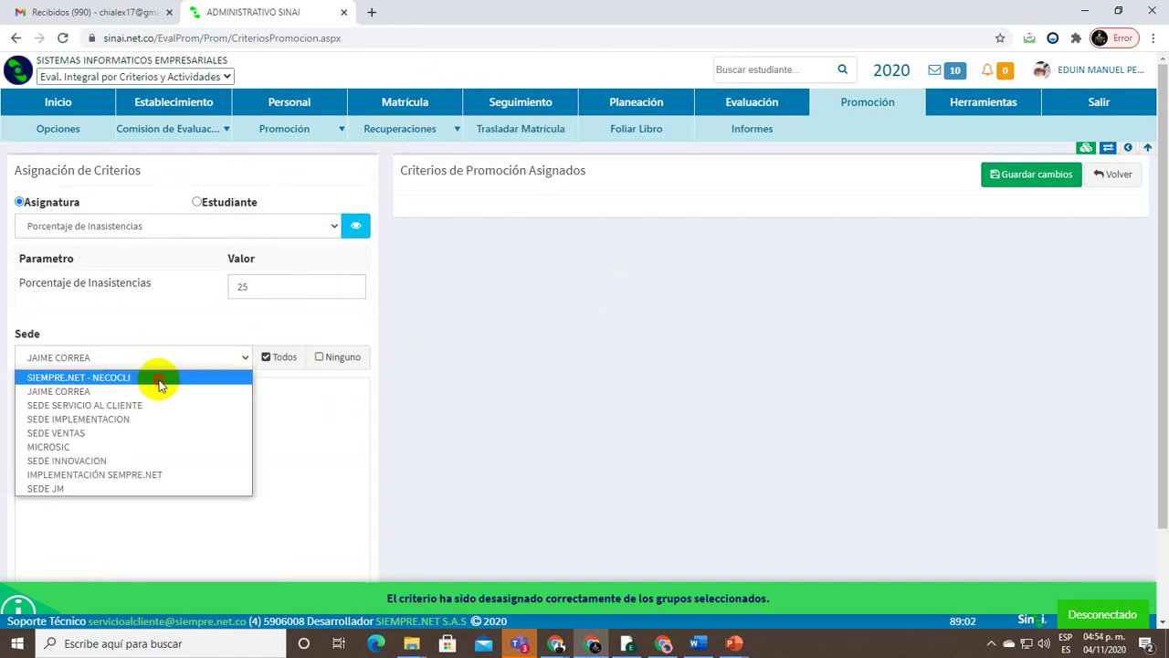
left_click(157, 380)
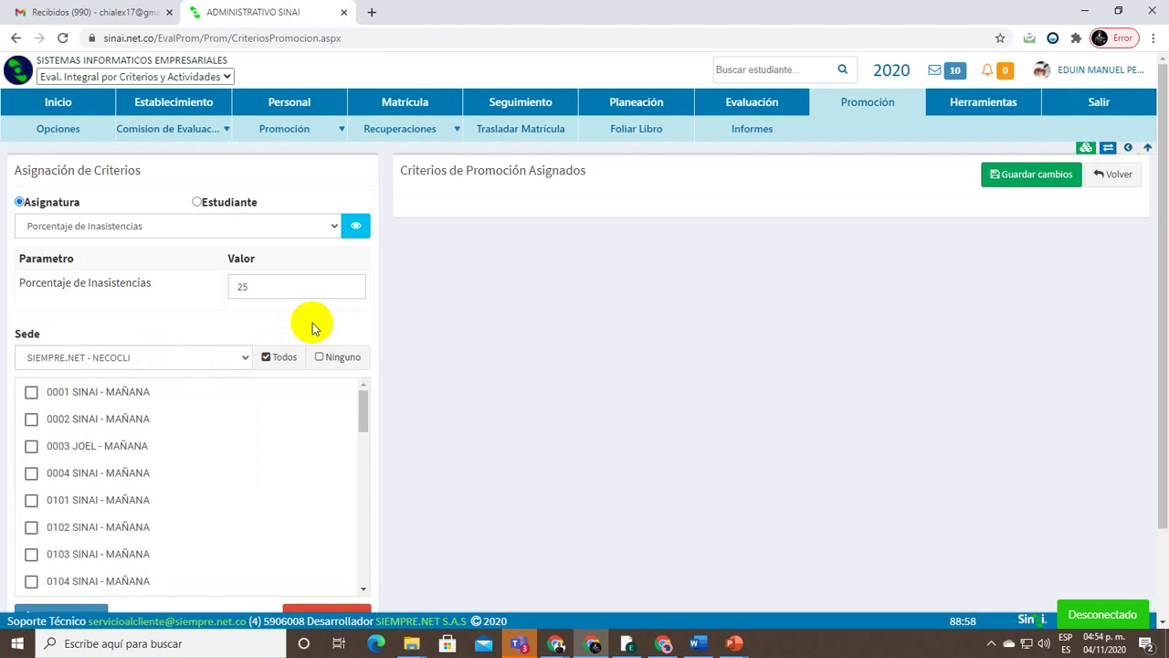
Assign the Desempeño Final Bajo criterion to all SIEMPRE.NET - NECOCLI groups and check the assignments through the group list
left_click(46, 222)
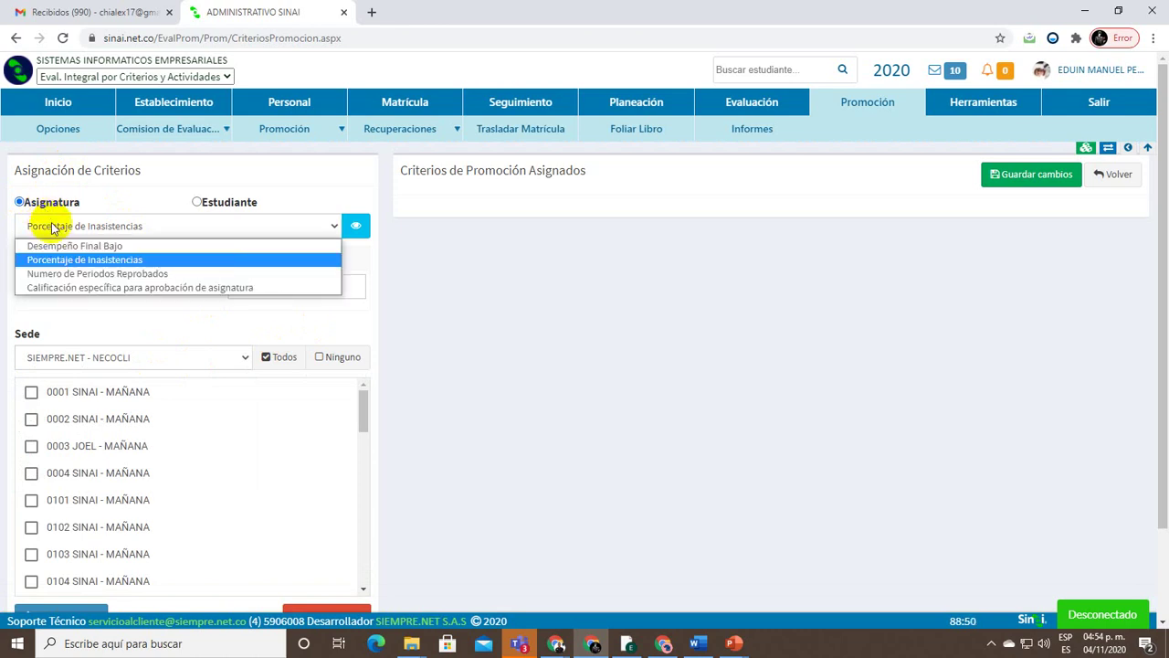
left_click(54, 242)
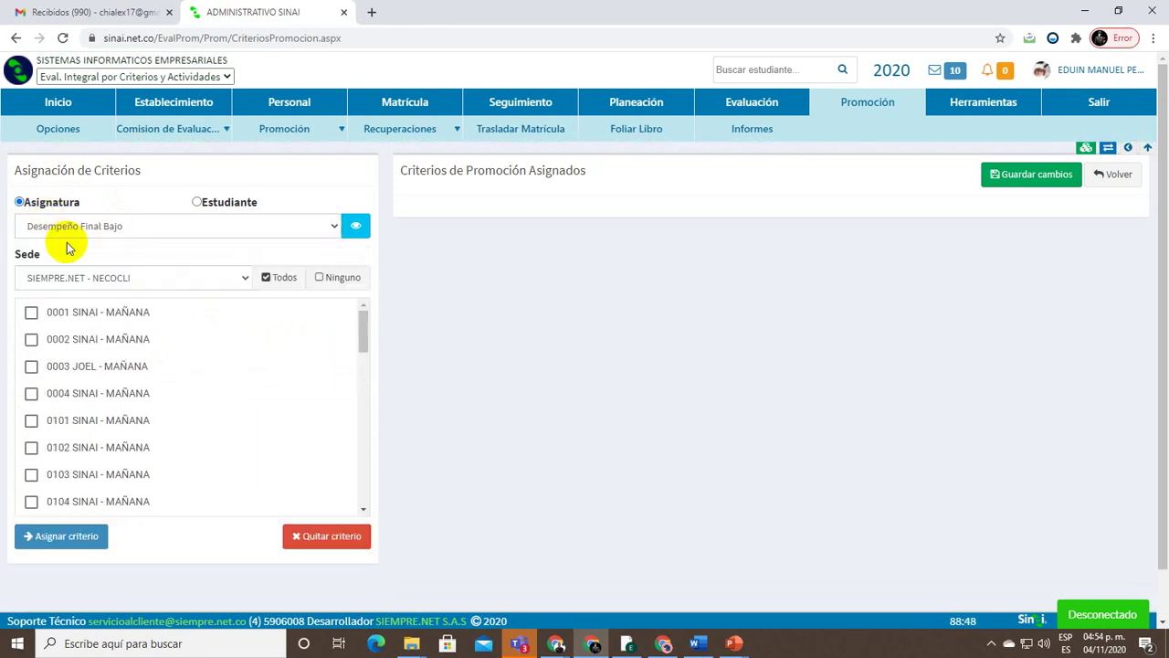
left_click(110, 277)
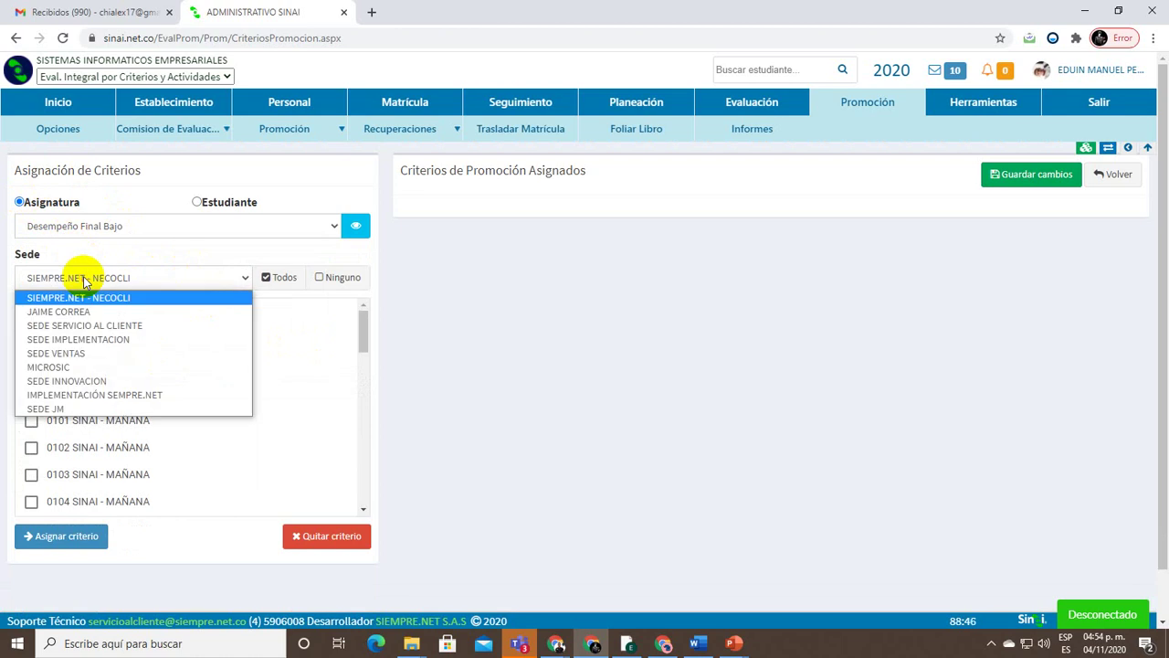
left_click(110, 277)
left_click(284, 278)
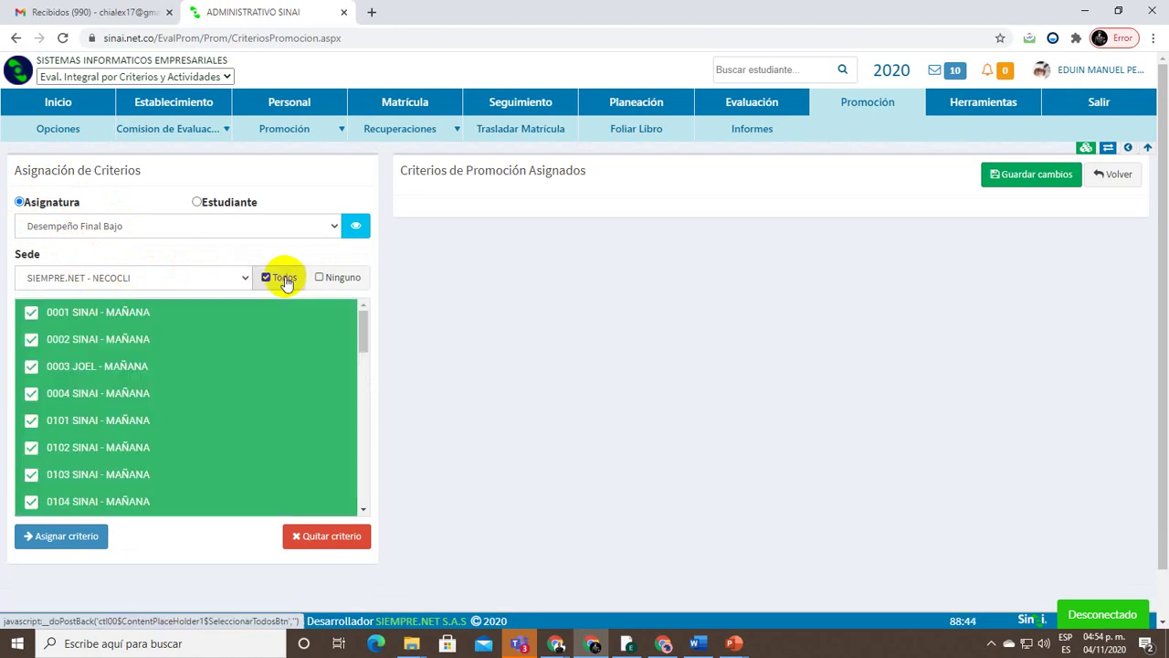
left_click(68, 537)
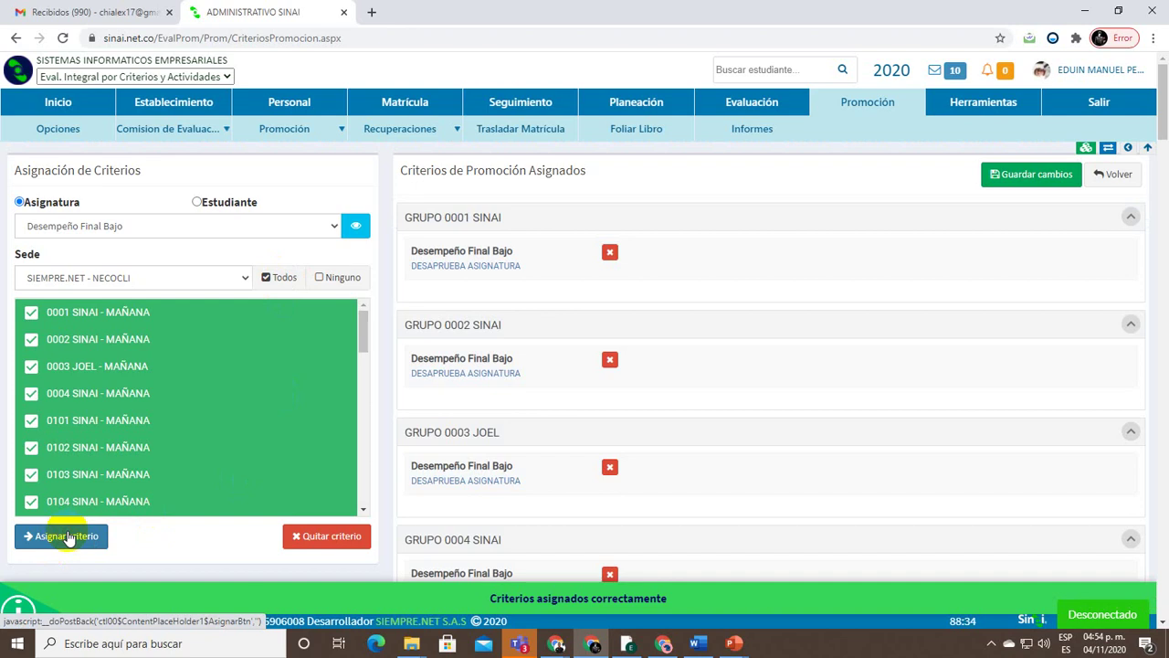
scroll(478, 418, "down", 6)
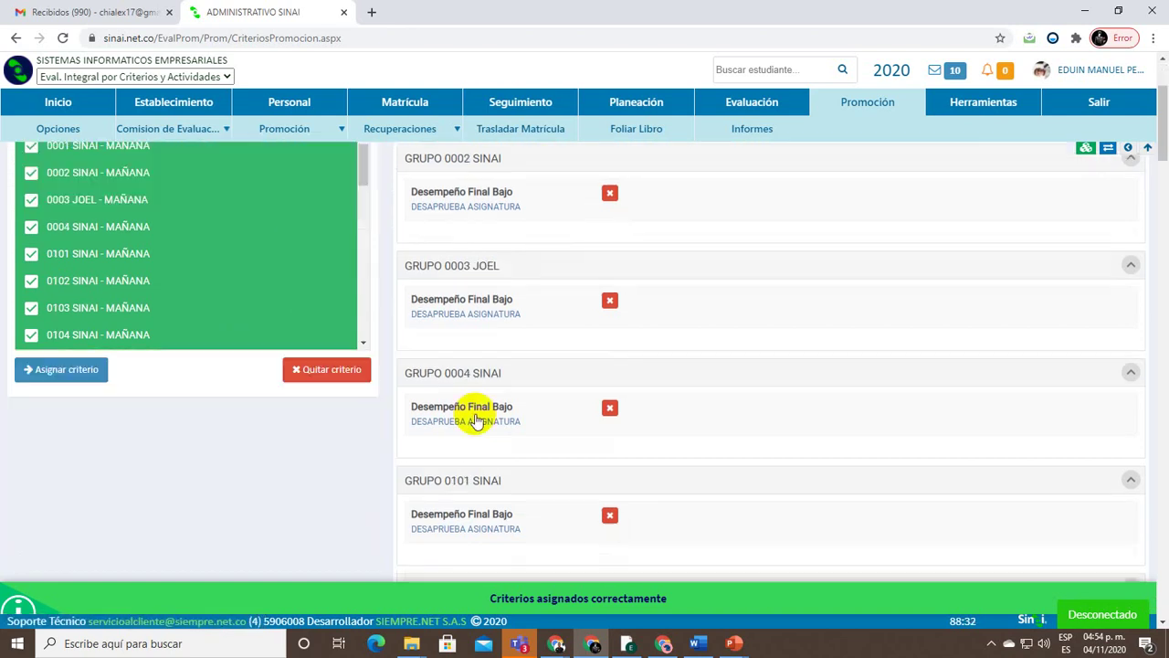
scroll(495, 414, "down", 15)
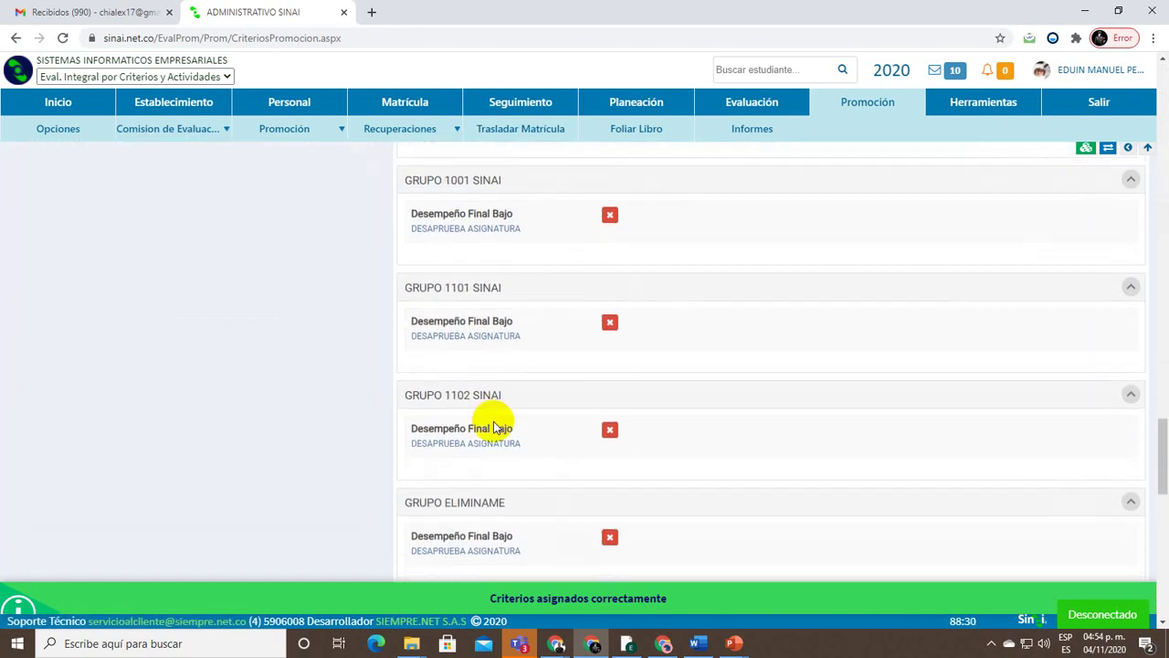
scroll(491, 427, "down", 2)
scroll(493, 433, "up", 12)
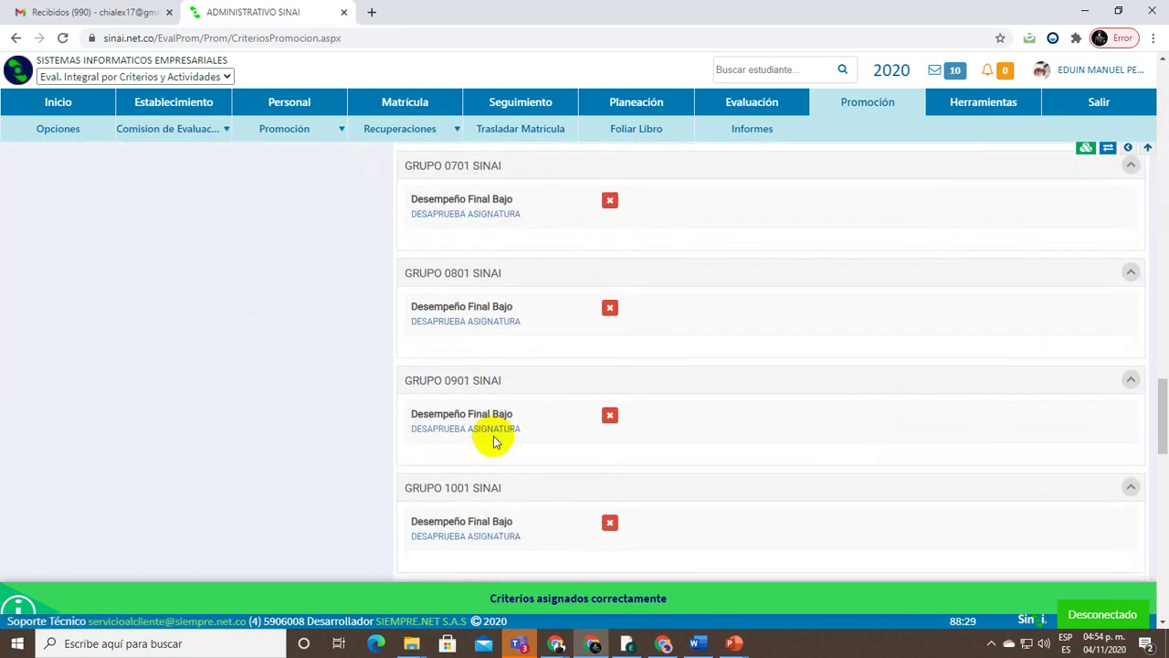
scroll(490, 436, "up", 15)
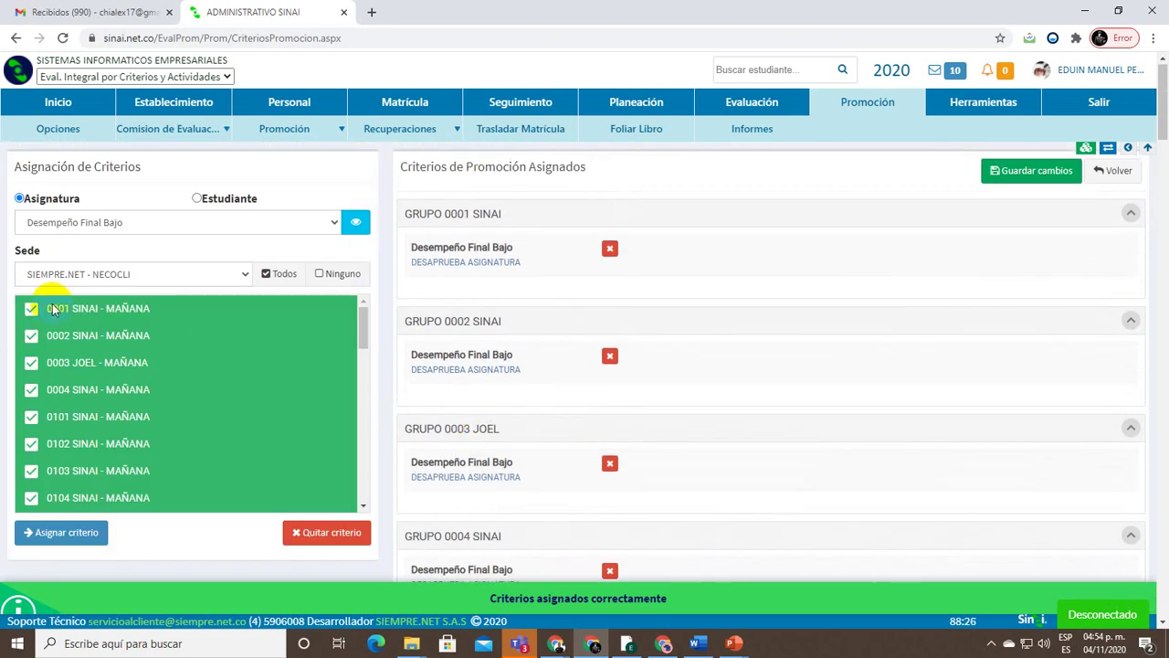
Assign the Porcentaje de Inasistencias criterion with a value of 25 to all selected SIEMPRE.NET - NECOCLI groups
left_click(103, 224)
left_click(97, 253)
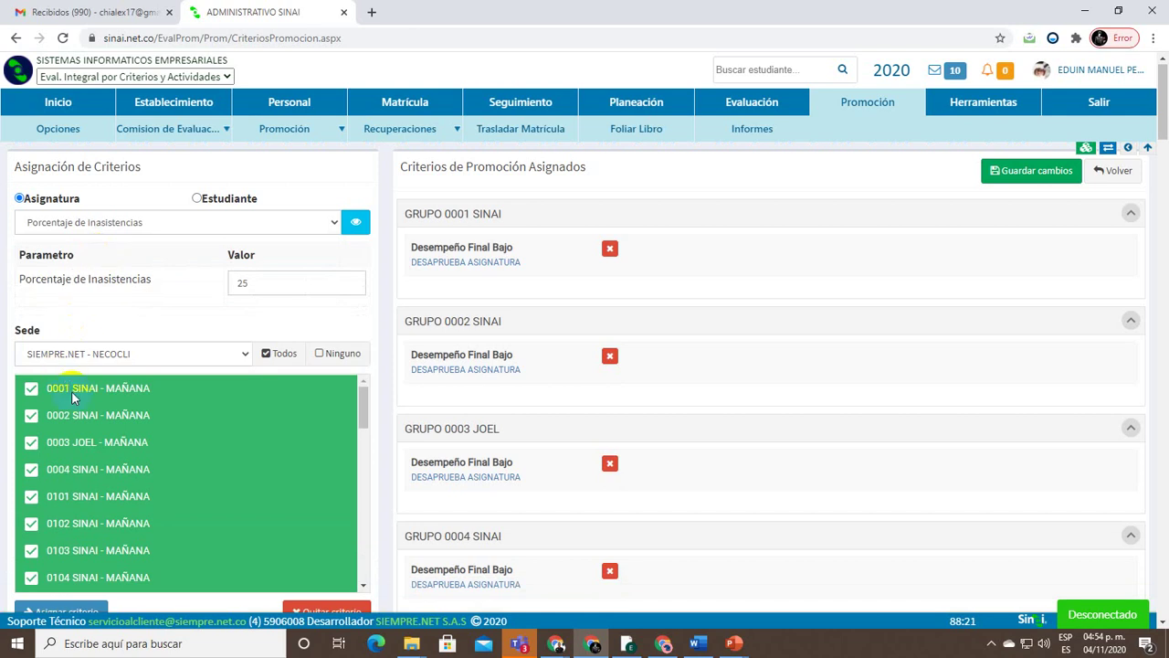
scroll(115, 460, "down", 4)
scroll(388, 484, "down", 1)
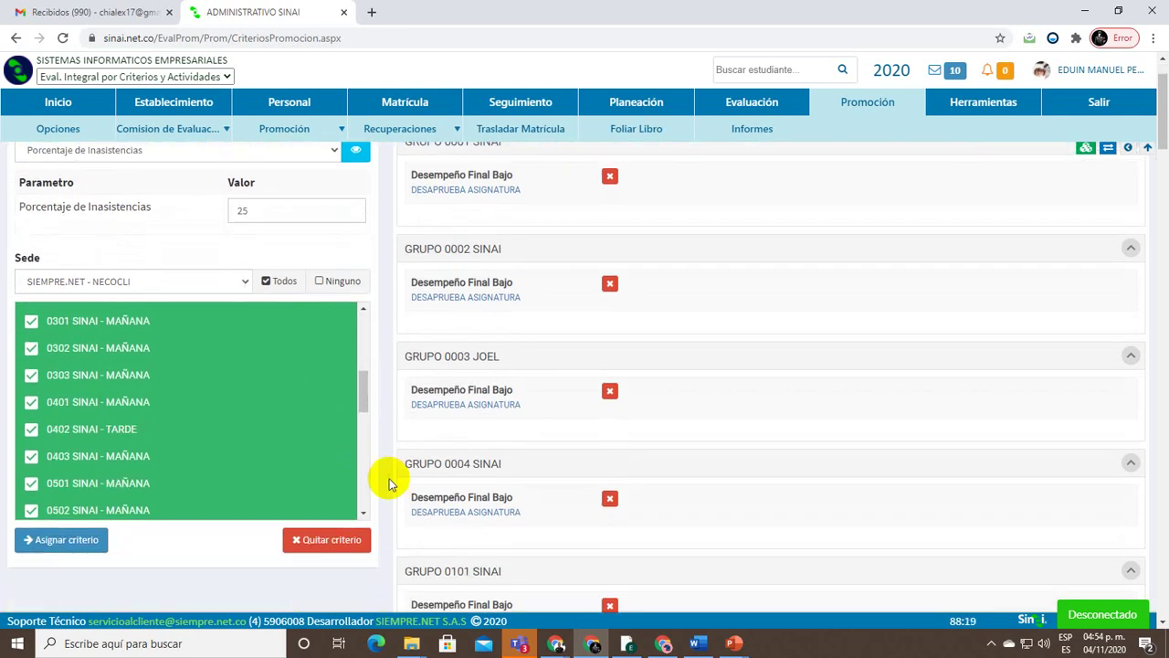
left_click(59, 539)
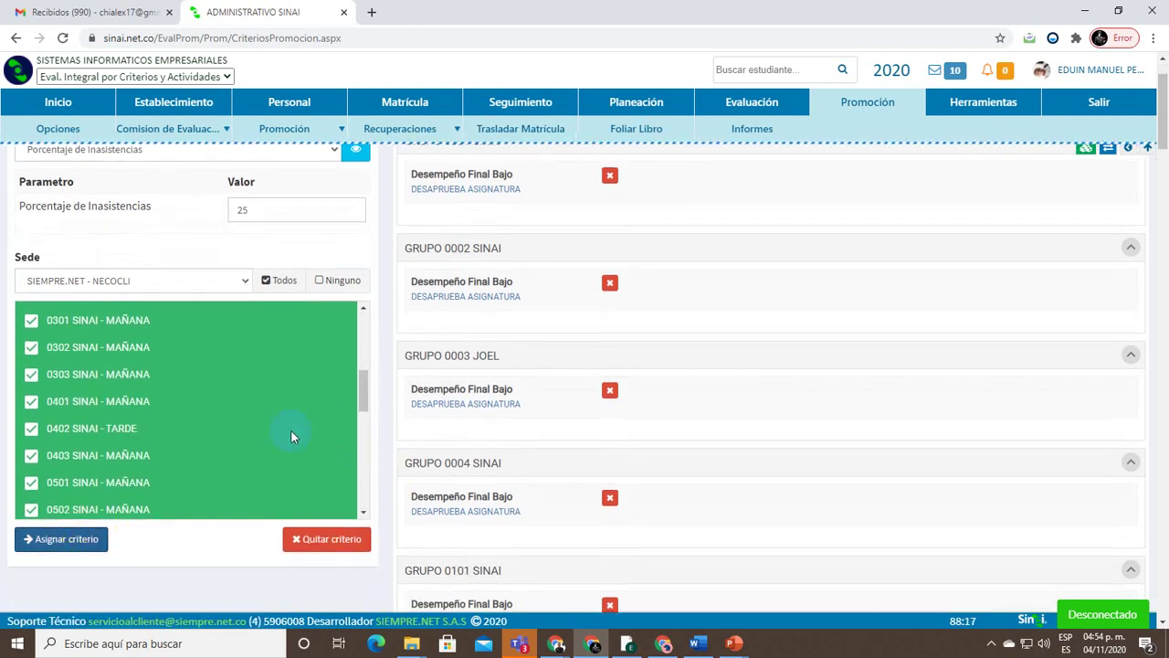
scroll(287, 432, "up", 1)
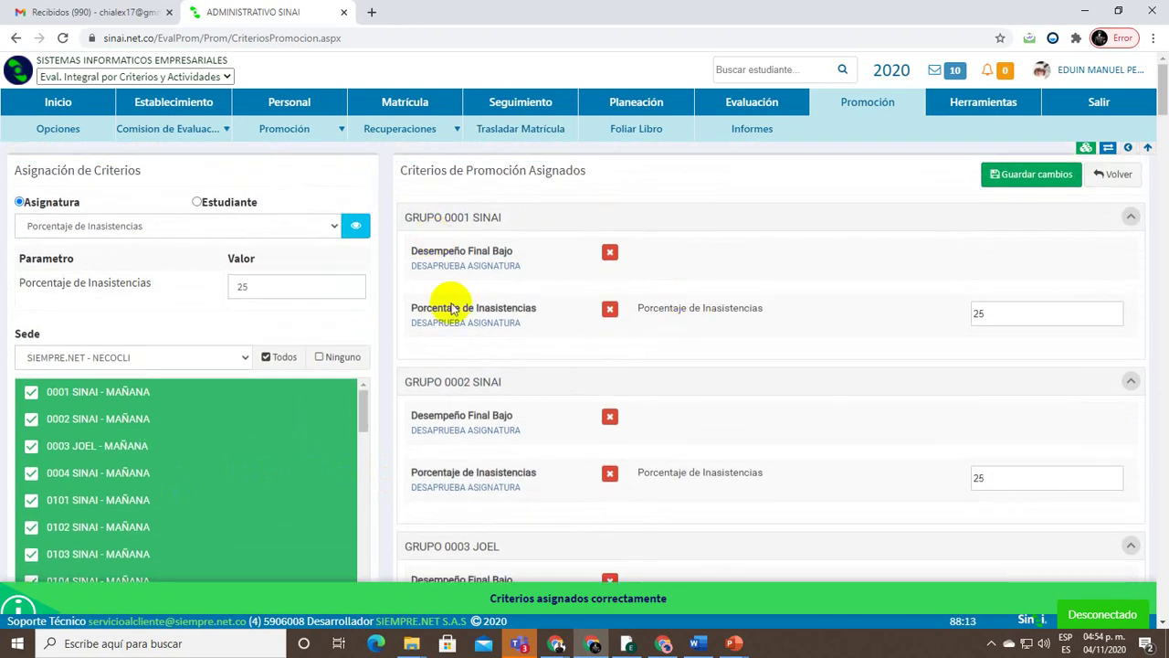
Assign the student criterion Número Máximo de Áreas o Asignaturas Reprobadas with a value of 2 to all SIEMPRE.NET - NECOCLI groups
left_click(103, 229)
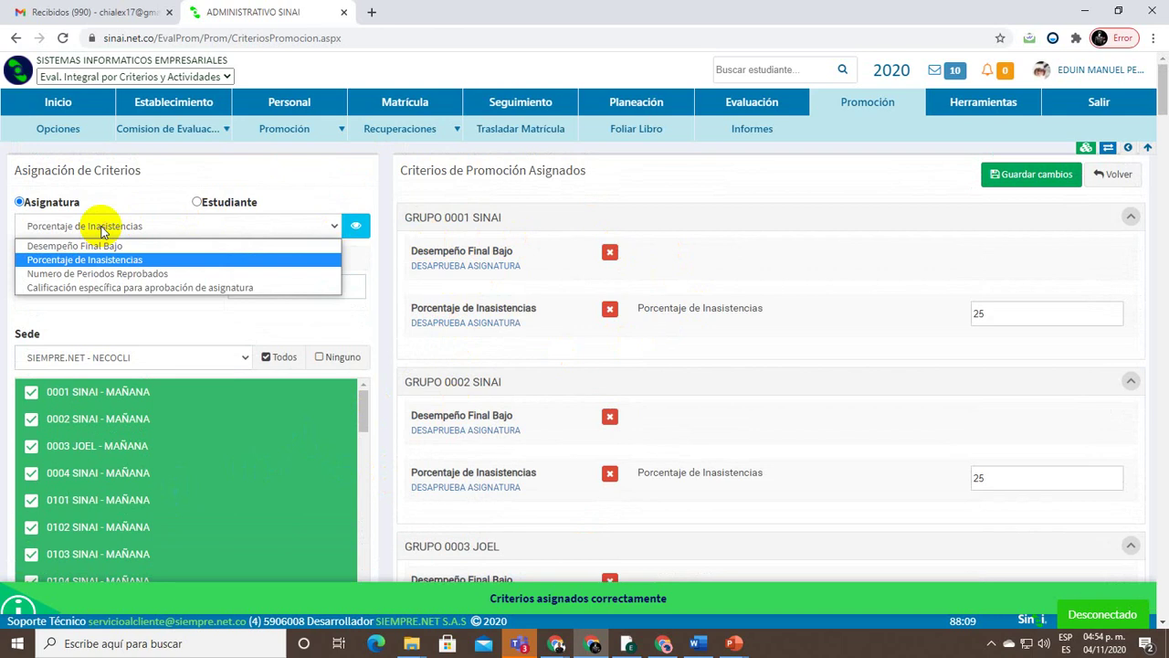
left_click(205, 202)
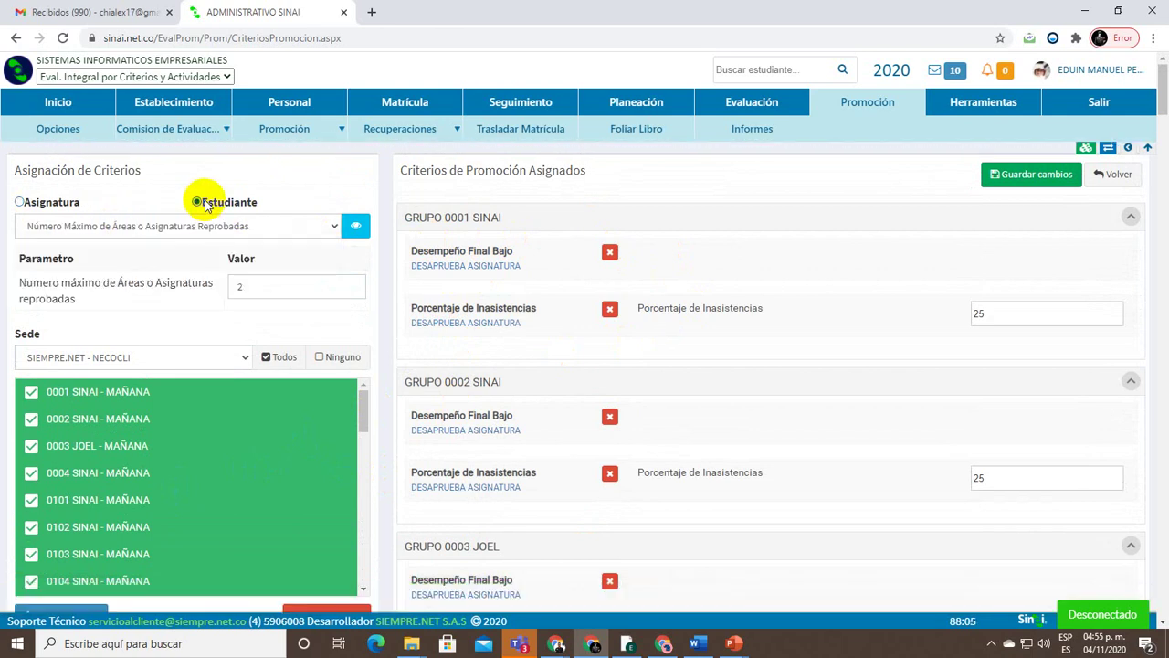
left_click(124, 228)
left_click(146, 248)
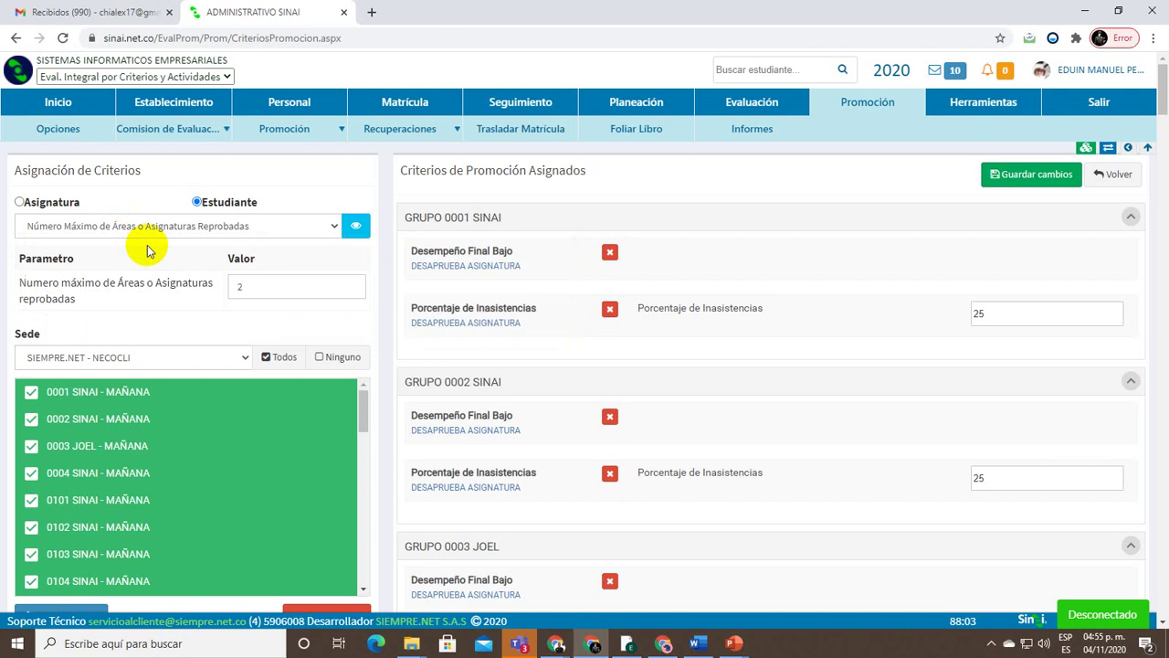
scroll(411, 447, "down", 2)
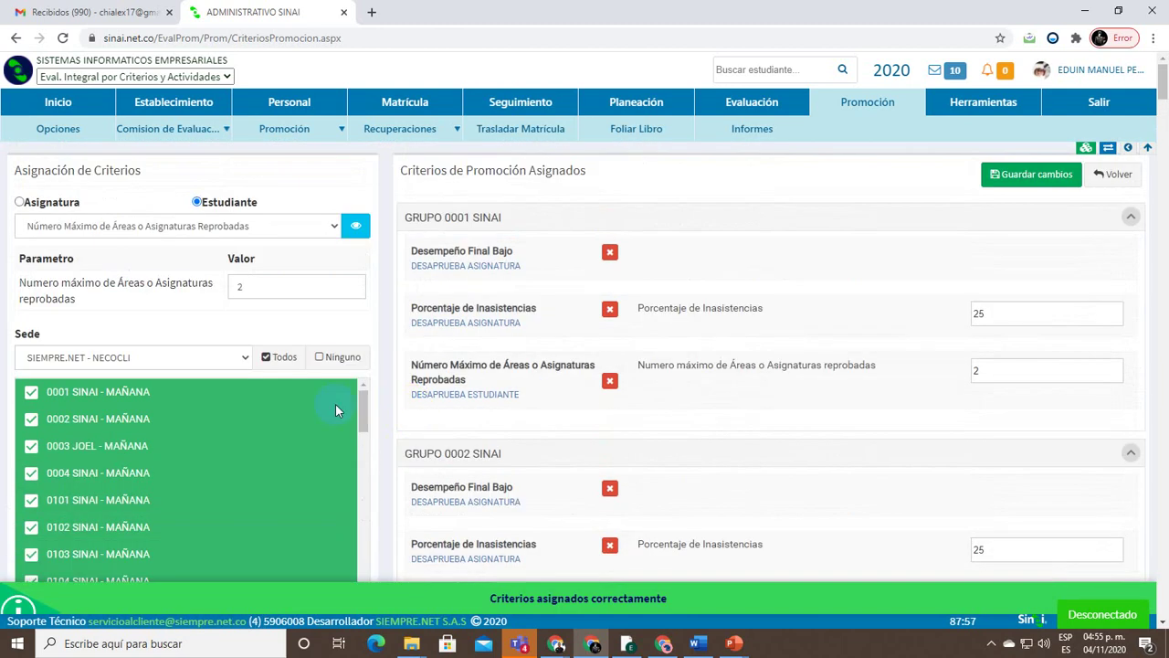
Assign the Porcentaje total de Inasistencias del Estudiante criterion with a value of 25 to all selected groups, dismissing the chat notifications
left_click(183, 230)
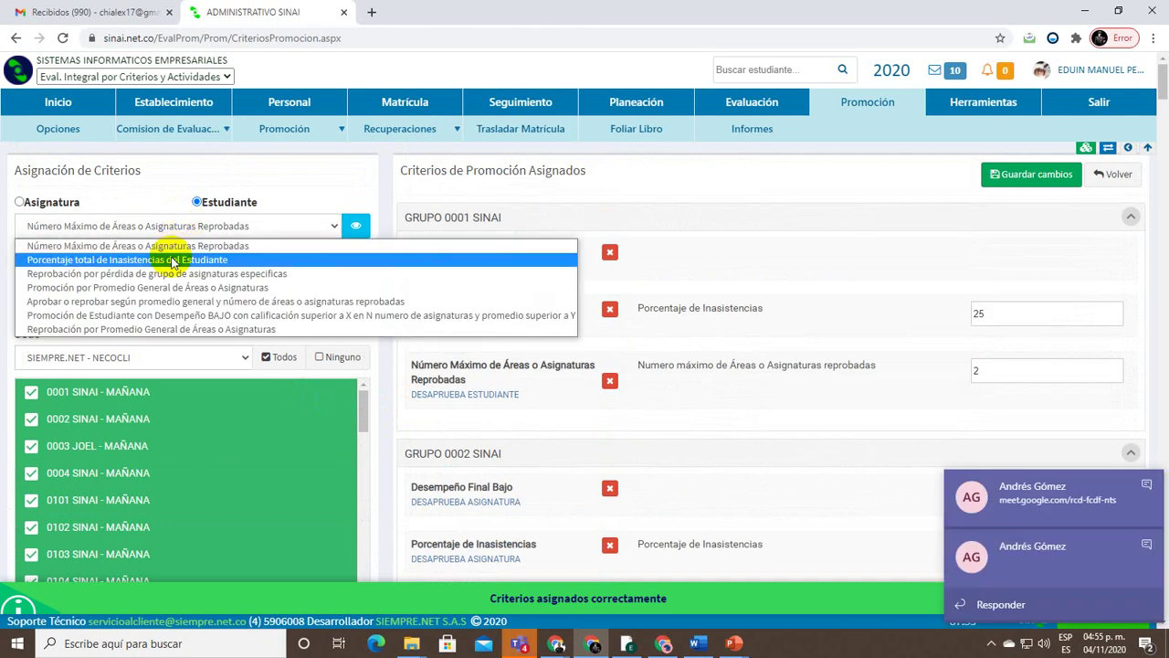
left_click(172, 261)
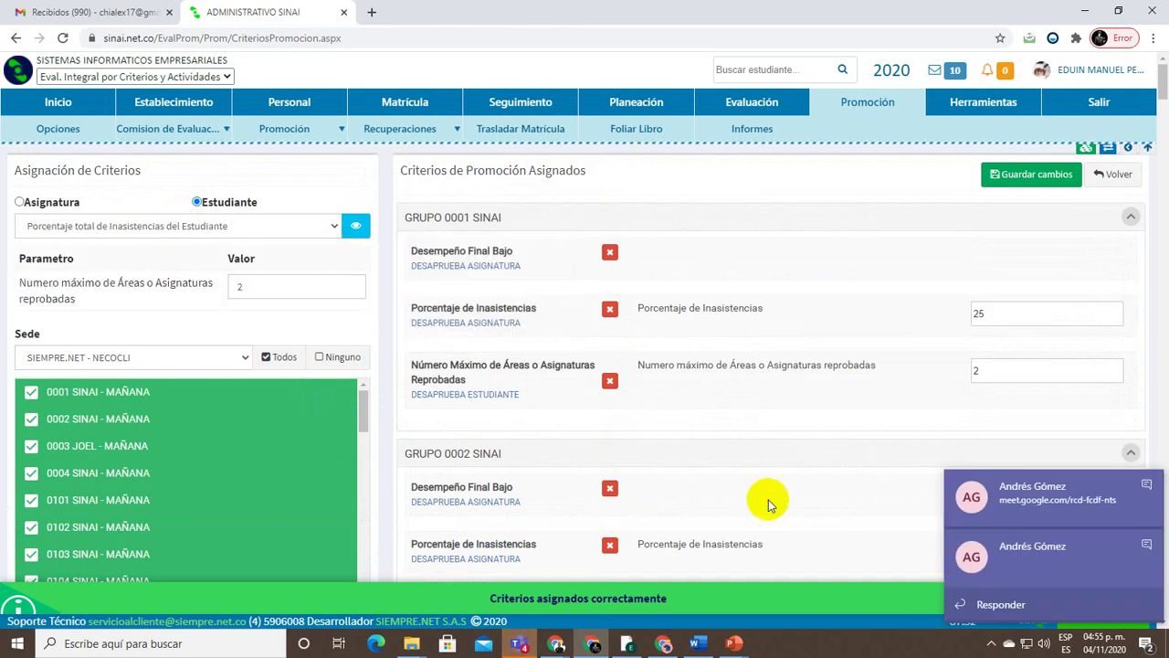
left_click(1149, 490)
left_click(1149, 546)
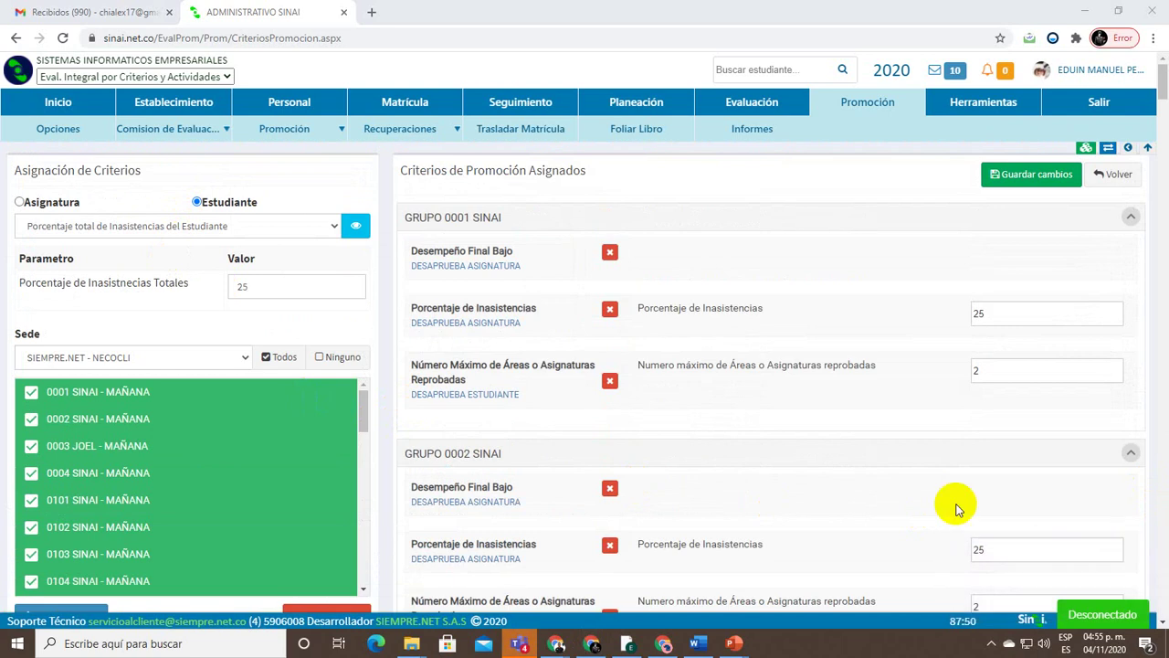
scroll(165, 384, "down", 1)
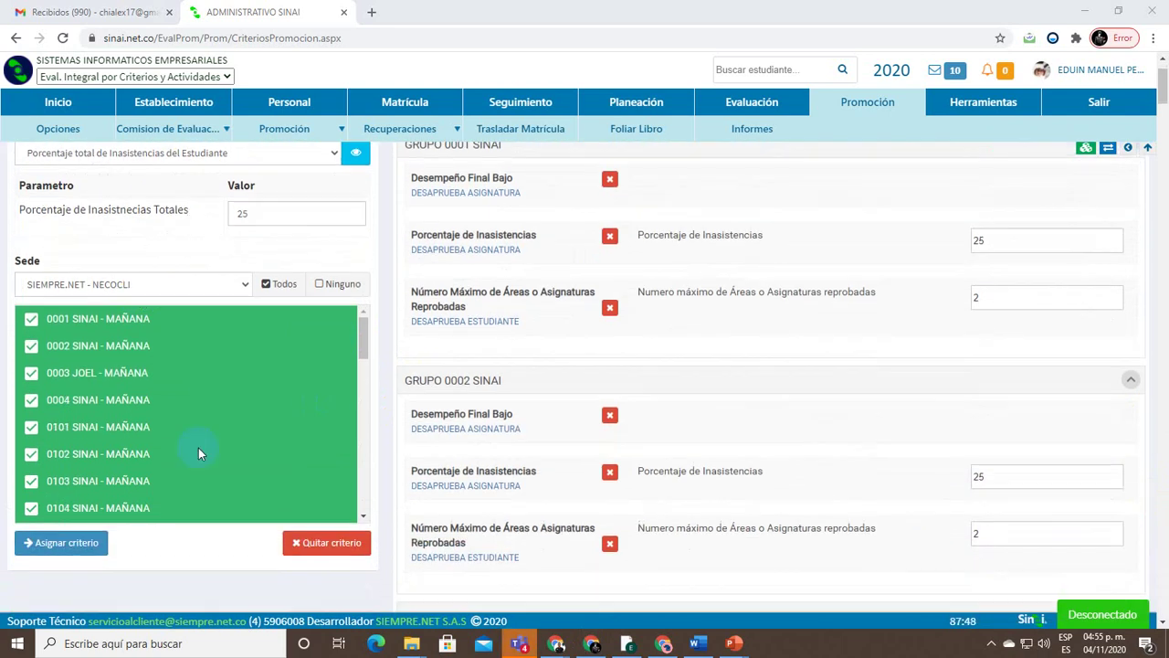
left_click(60, 548)
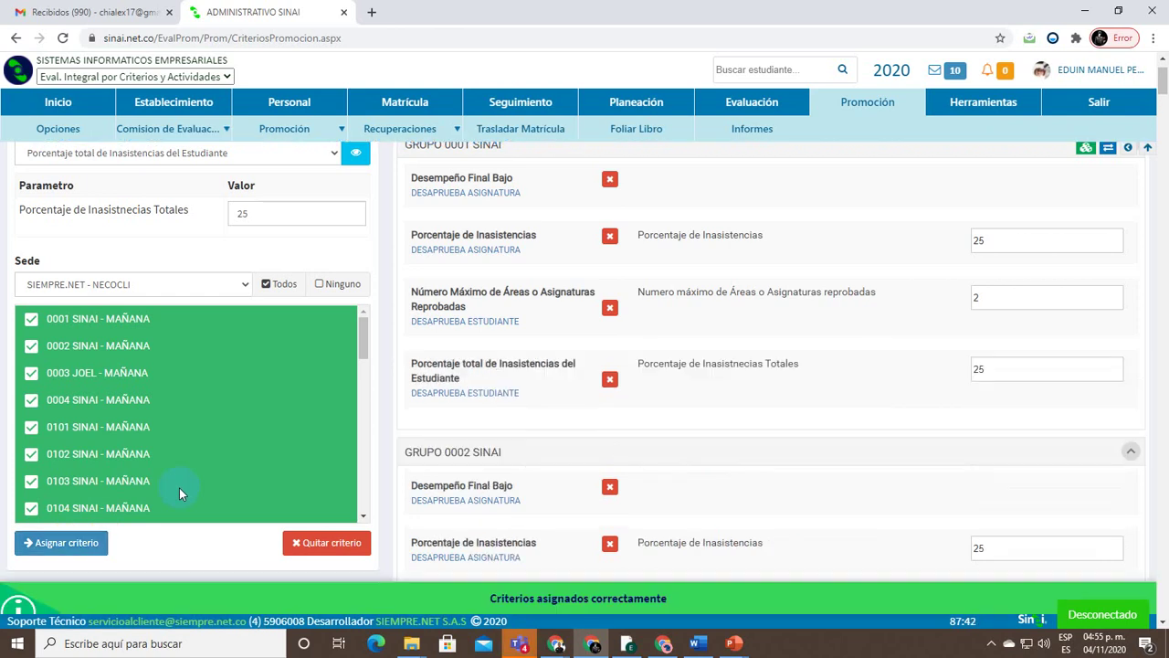
Assign Reprobación por pérdida de grupo de asignaturas especificas with subject codes 8000 and 7000 only to groups 0501 SINAI, 0502 SINAI and 0503 JOEL
scroll(144, 400, "up", 1)
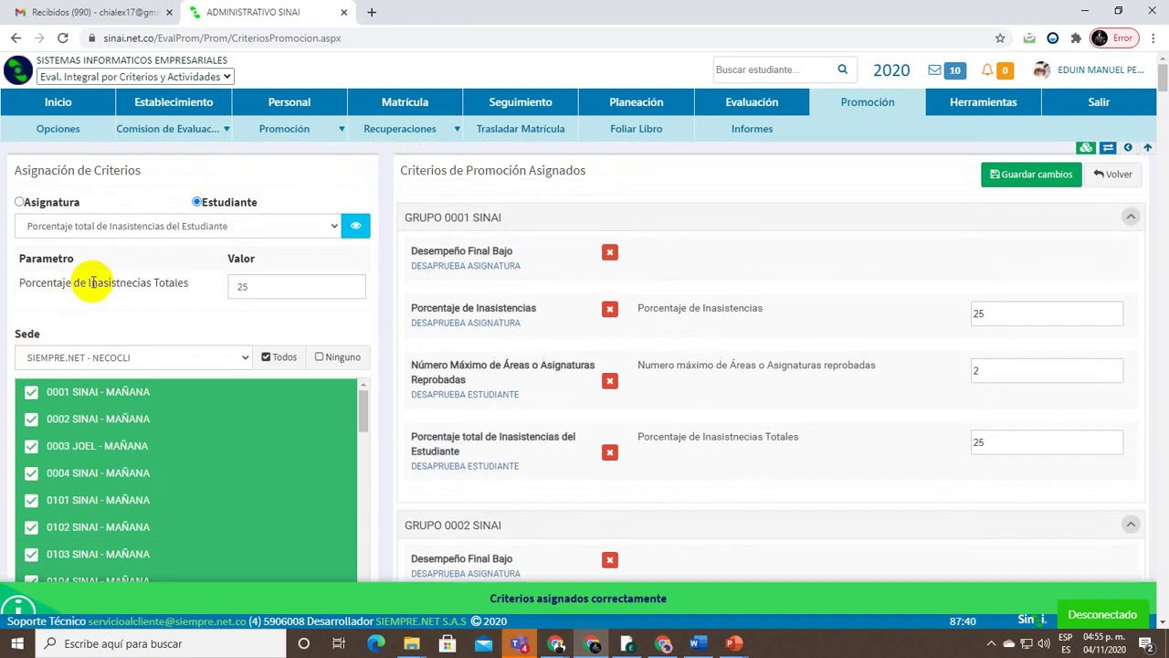
left_click(224, 233)
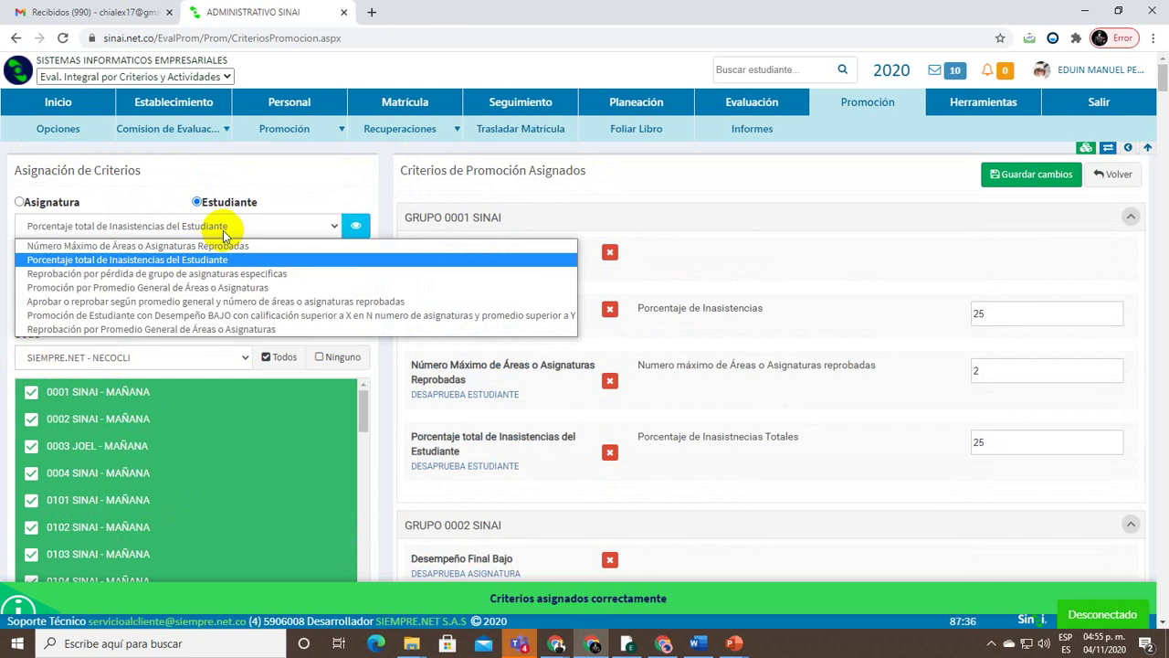
left_click(192, 274)
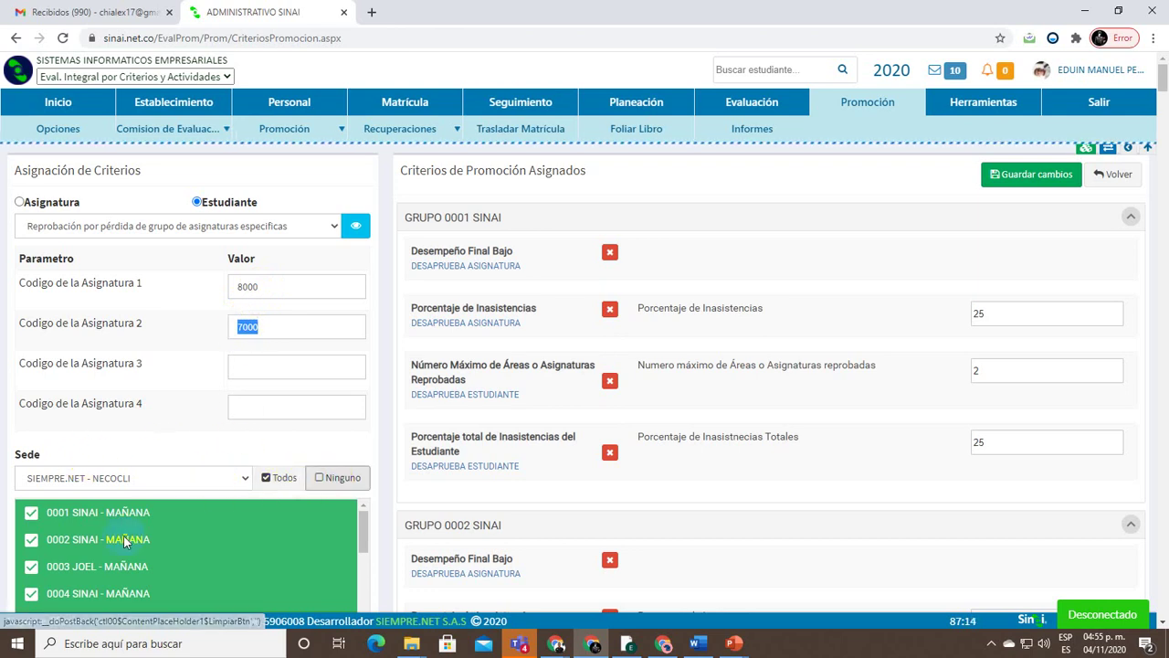
scroll(418, 446, "down", 2)
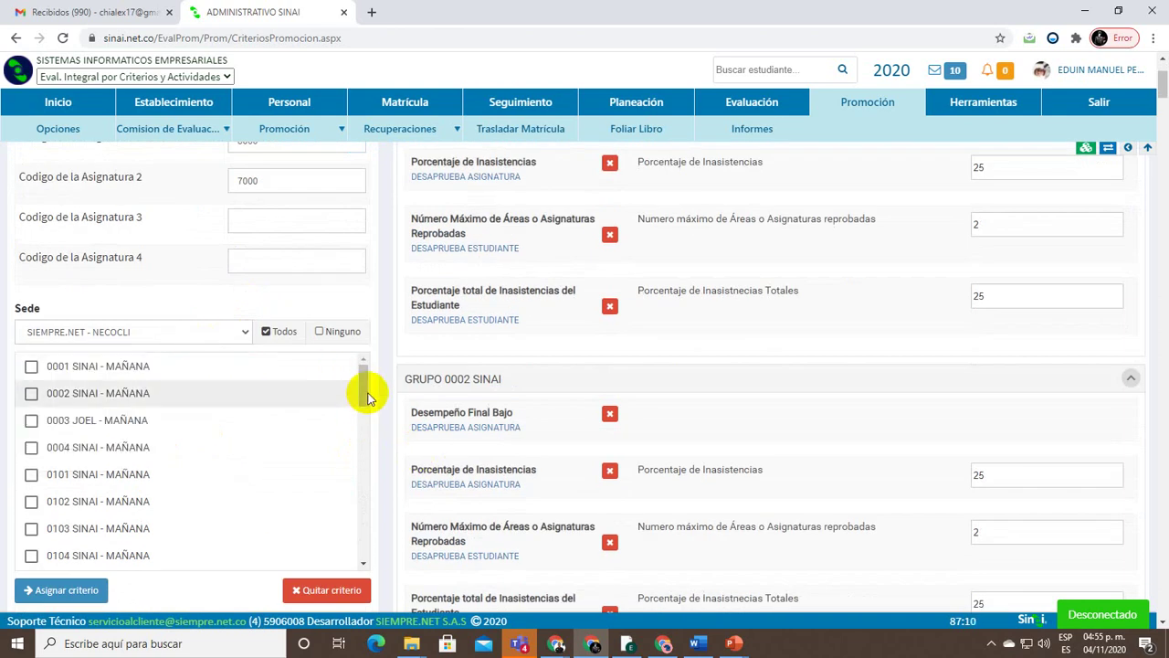
left_click_drag(365, 390, 348, 484)
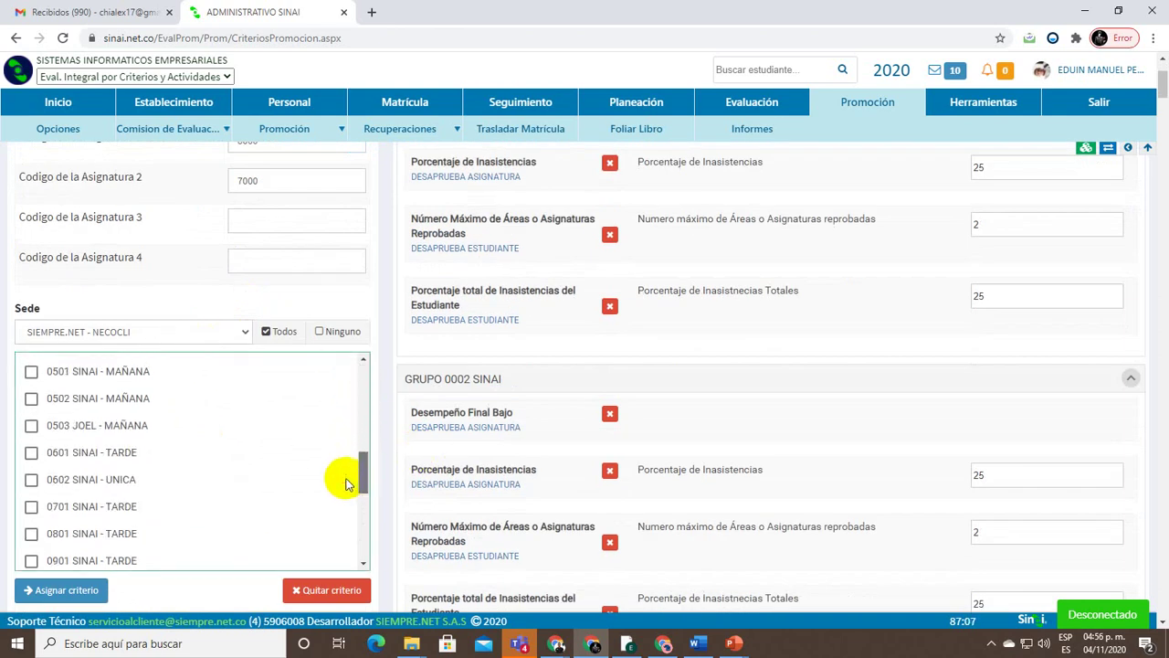
left_click(73, 382)
left_click(58, 402)
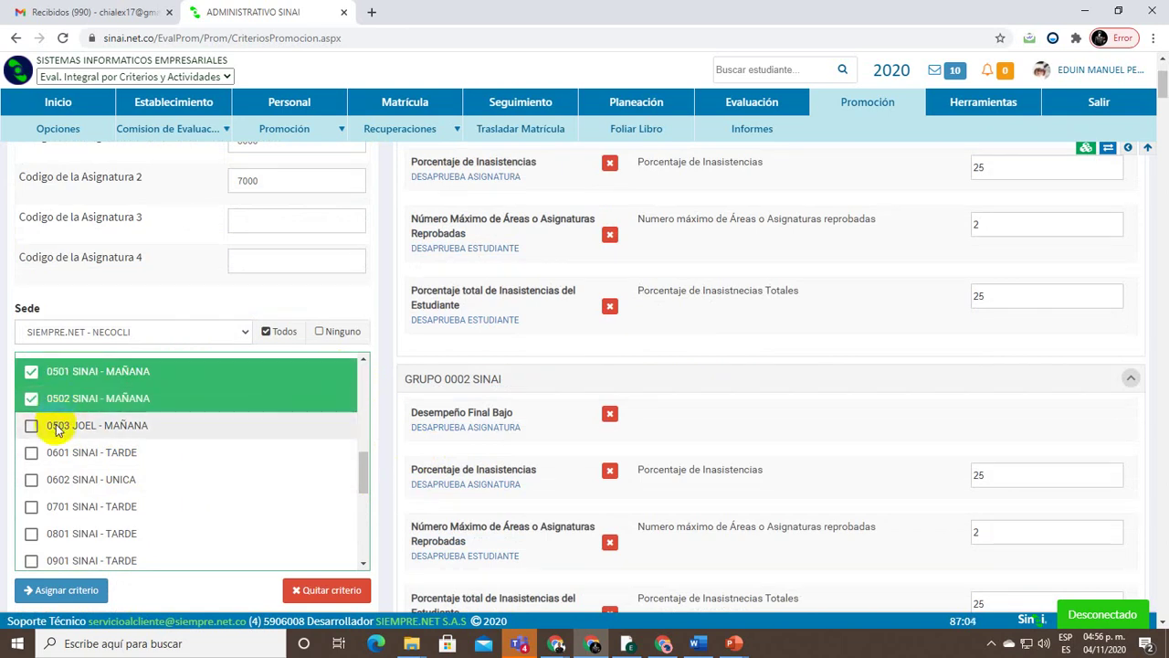
left_click(57, 426)
left_click_drag(366, 478, 365, 472)
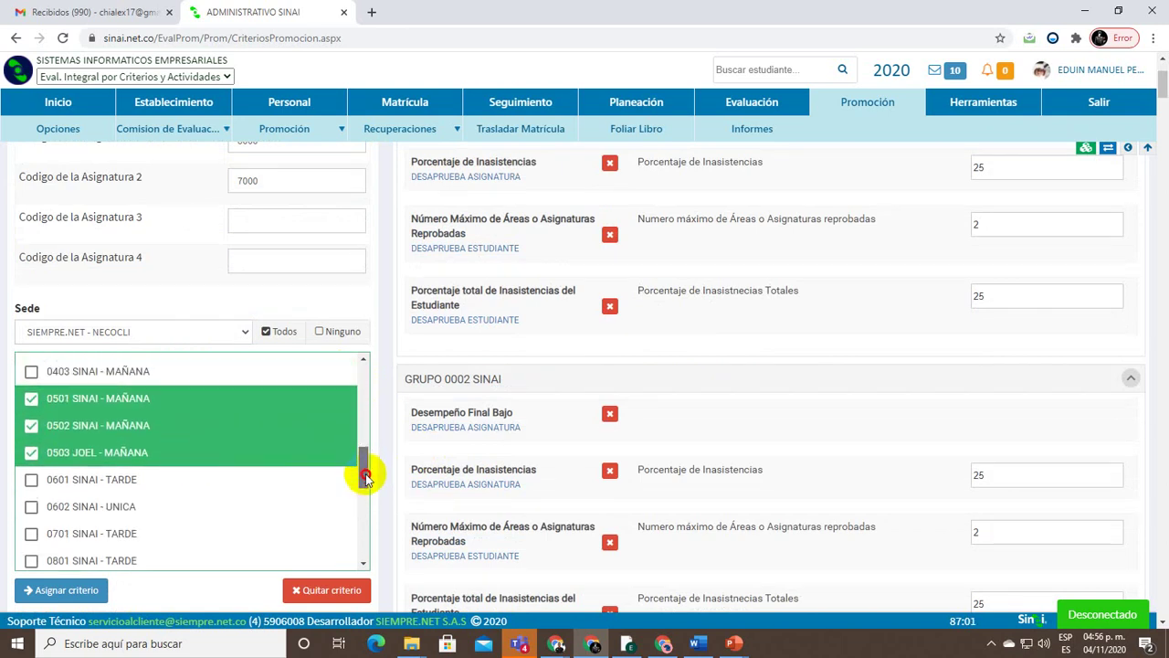
left_click(79, 591)
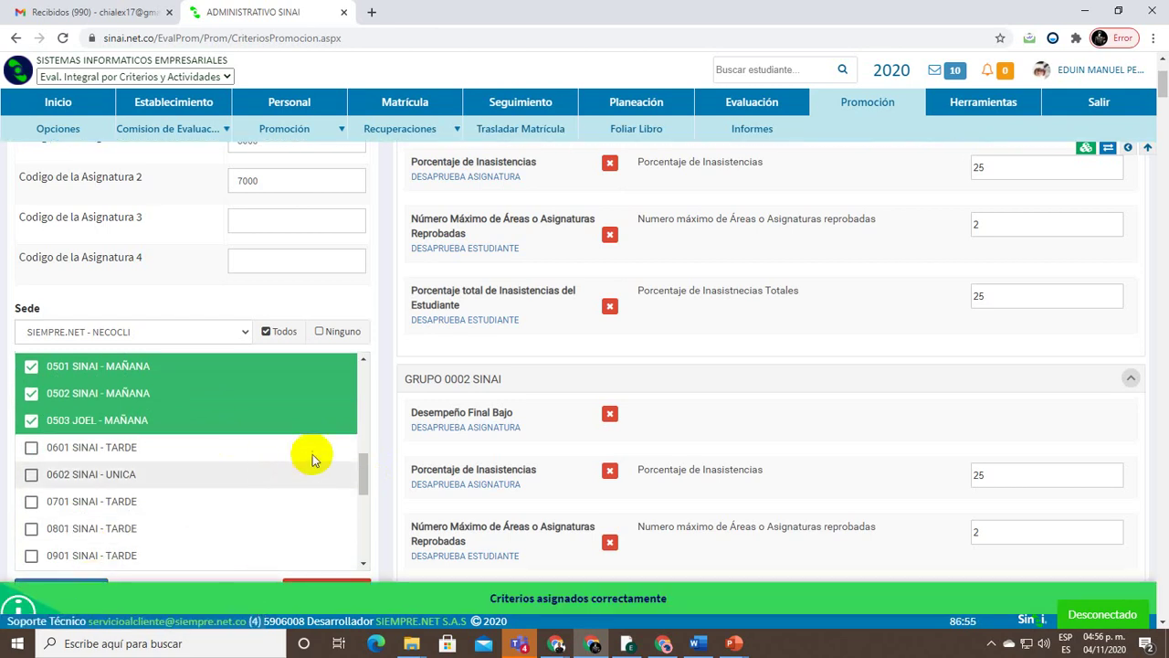
Deselect the three fifth-grade groups and assign the same subject-loss criterion with codes 8000 and 7000 to groups 1101 SINAI and 1102 SINAI
scroll(447, 441, "up", 2)
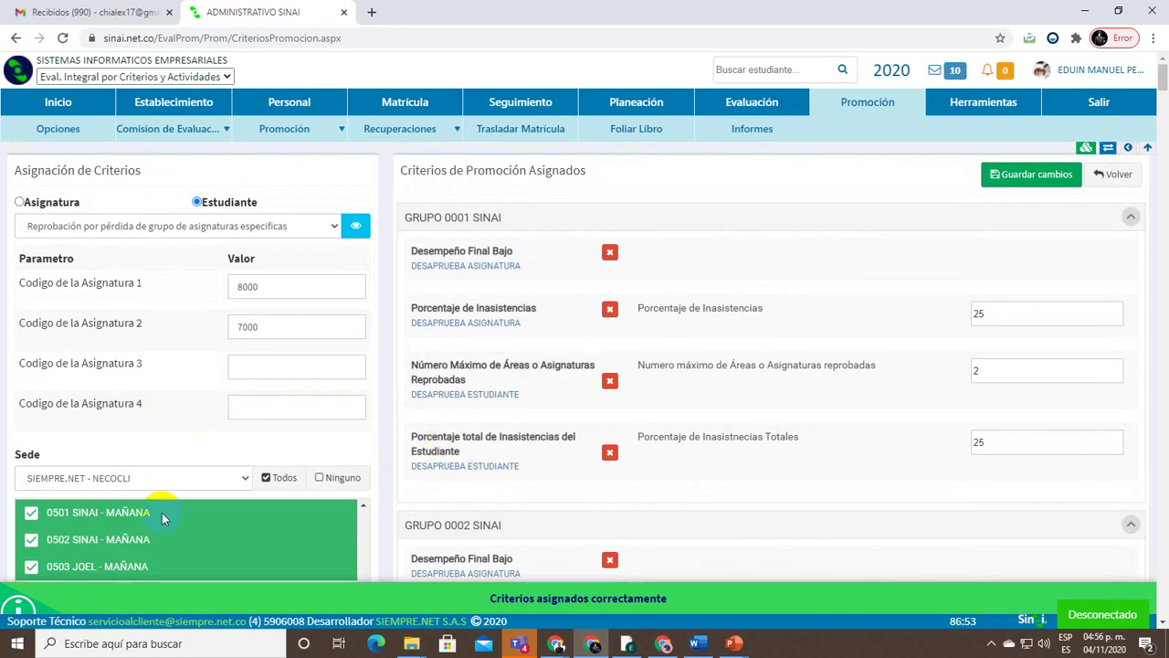
left_click(28, 512)
left_click(31, 539)
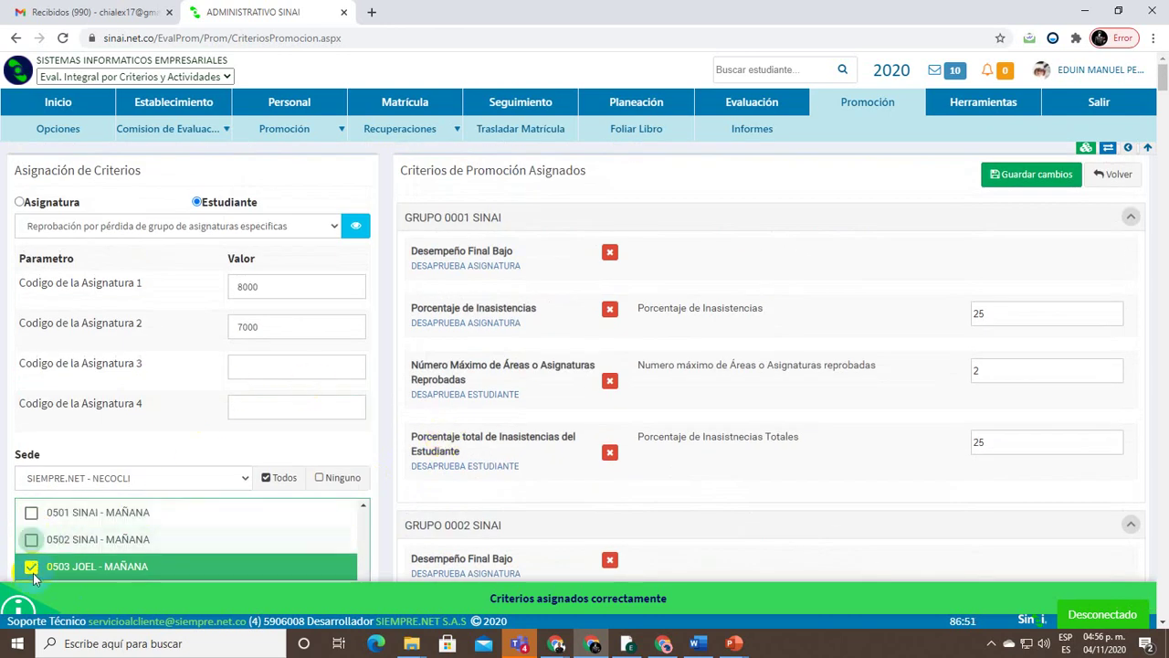
left_click(31, 566)
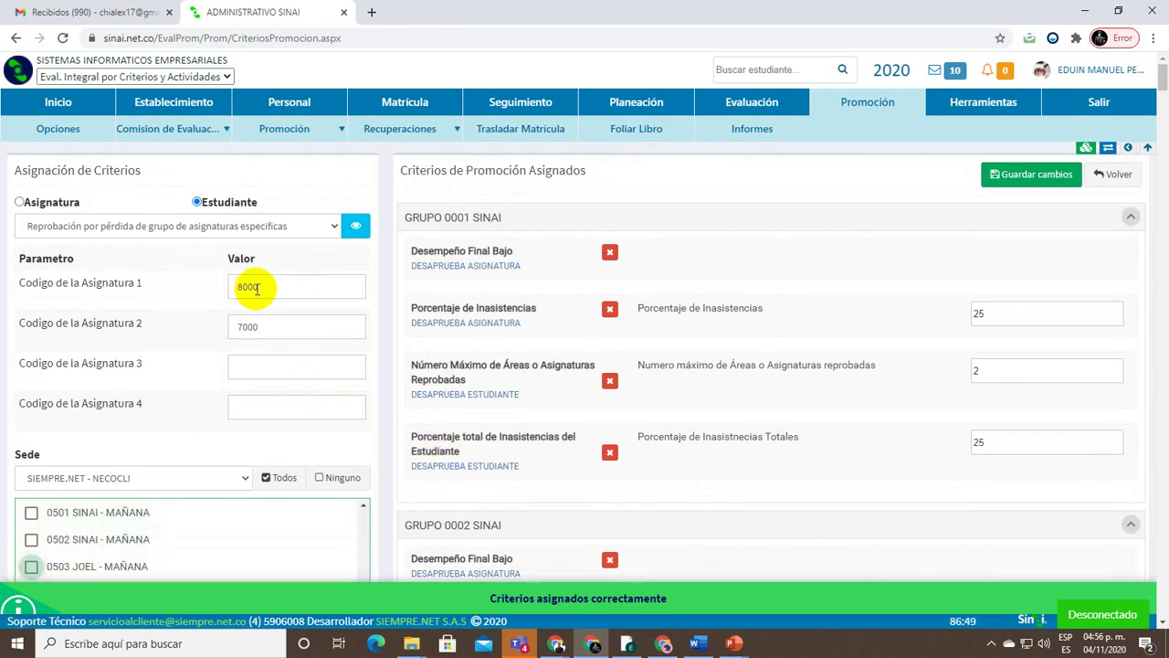
scroll(164, 444, "down", 6)
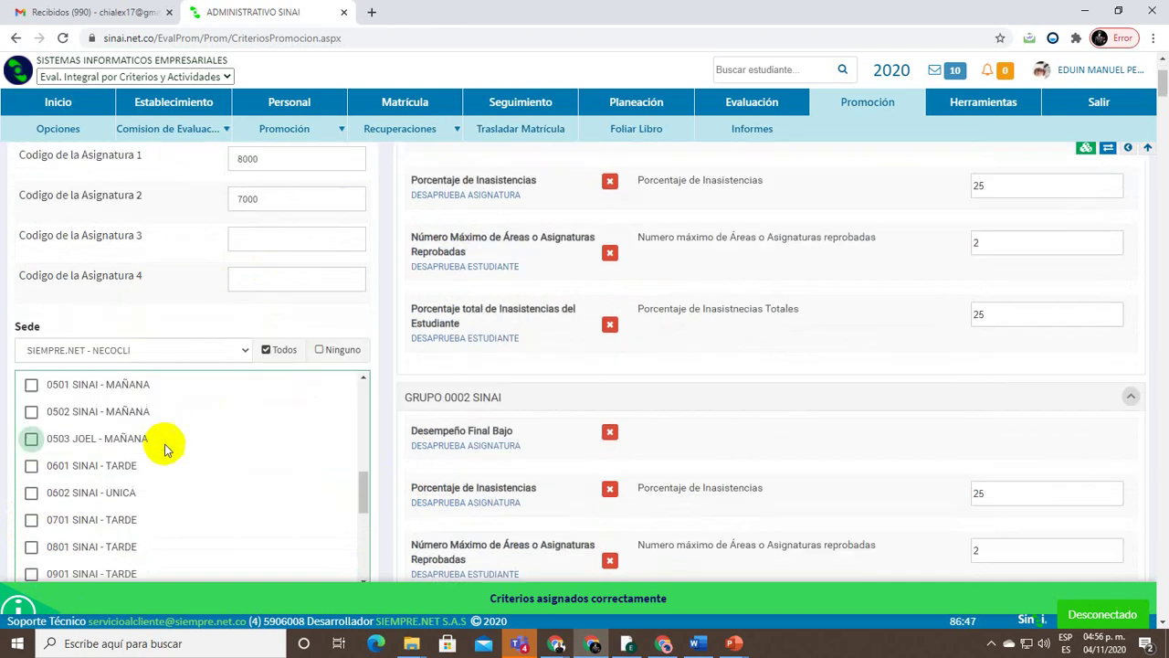
scroll(165, 447, "up", 2)
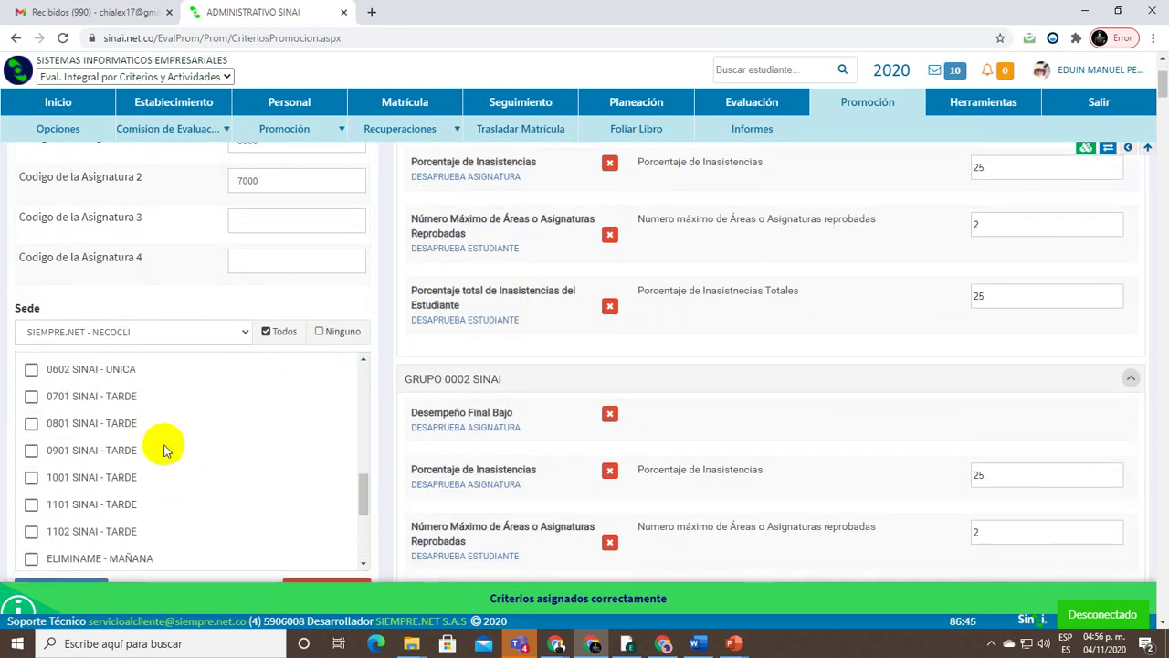
left_click(31, 512)
left_click(30, 532)
scroll(177, 469, "down", 1)
scroll(432, 475, "down", 1)
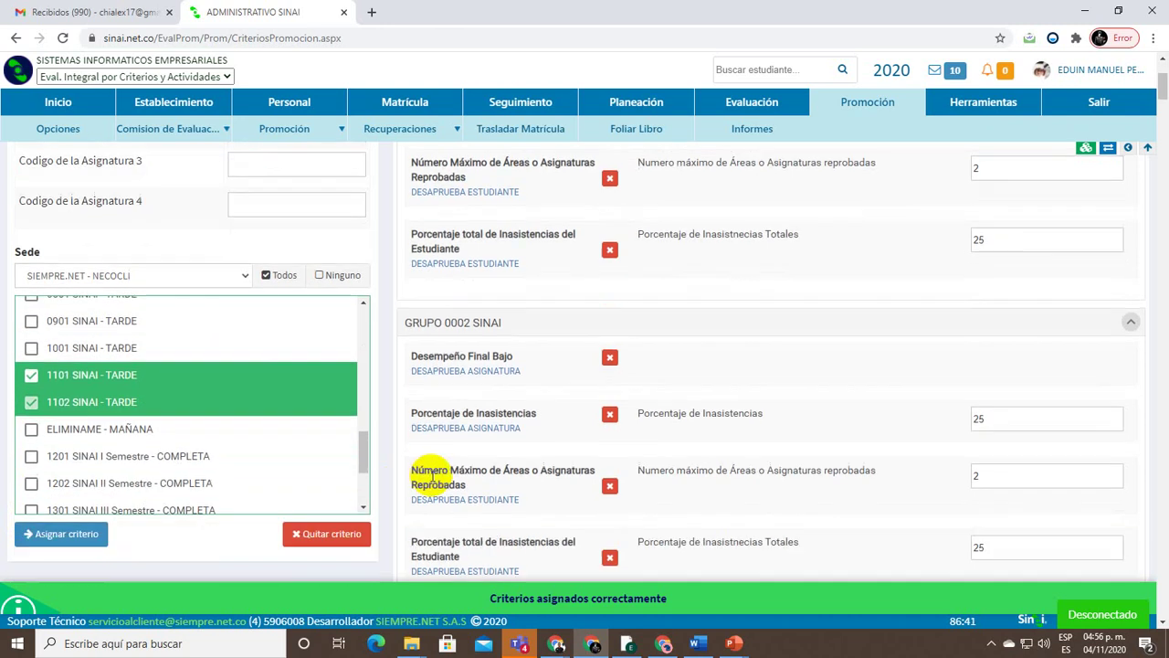
left_click(90, 524)
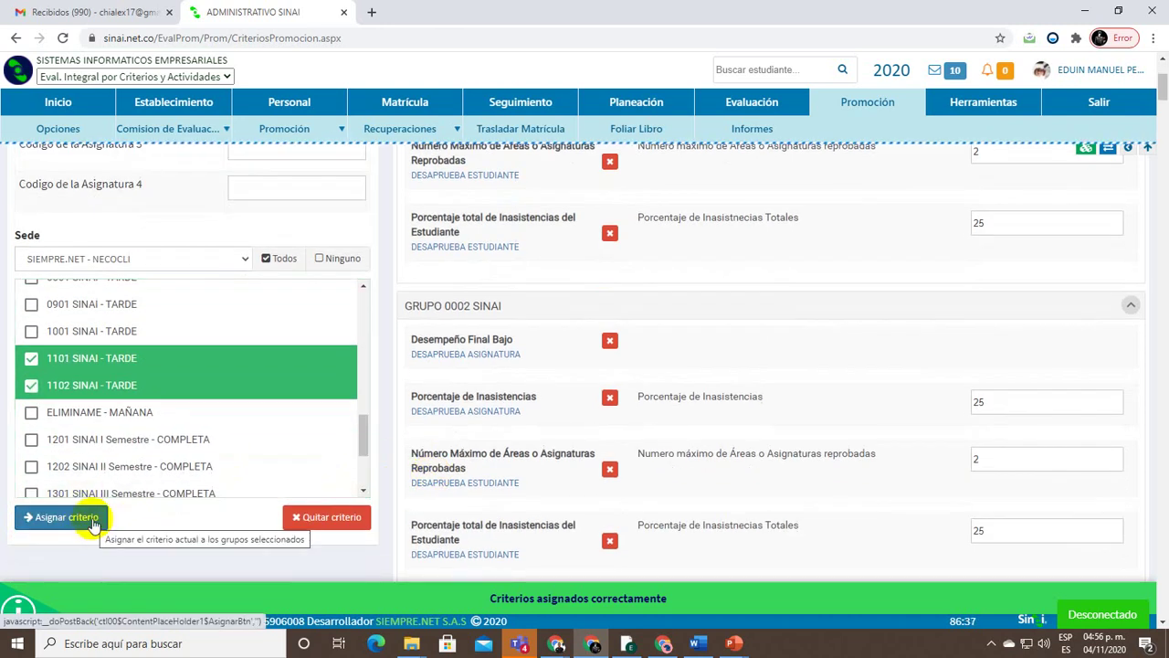
Check the subject codes of the Reprobación por pérdida de grupo de asignaturas especificas criterion assigned to group 1101 SINAI
scroll(115, 478, "down", 1)
scroll(722, 430, "down", 6)
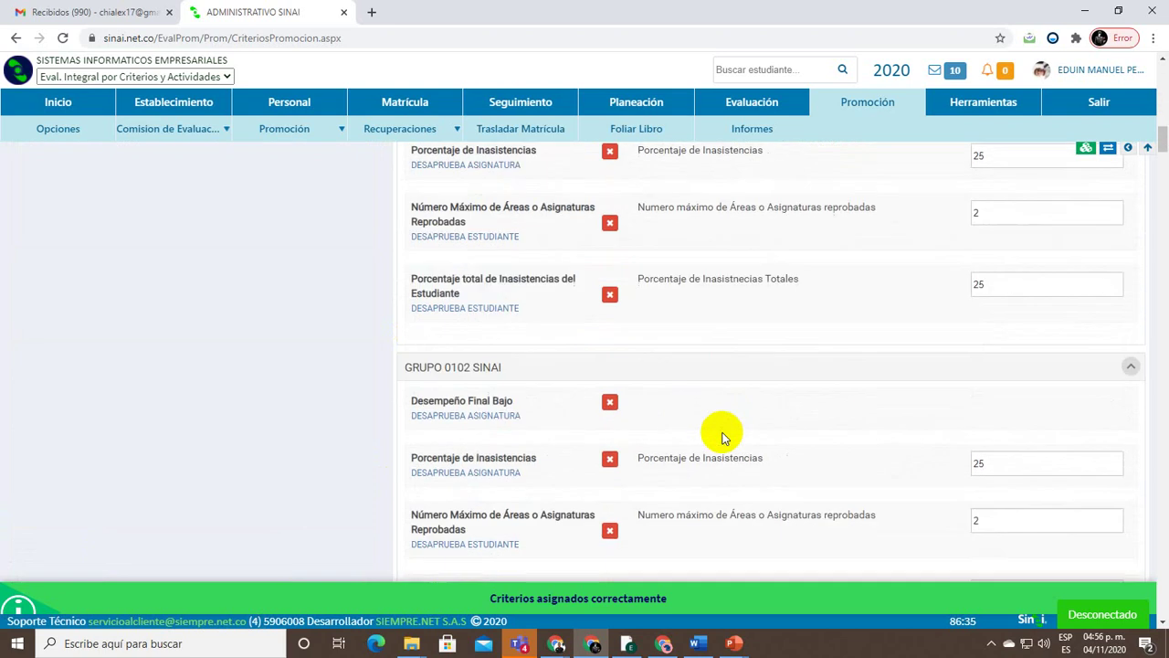
scroll(722, 435, "down", 15)
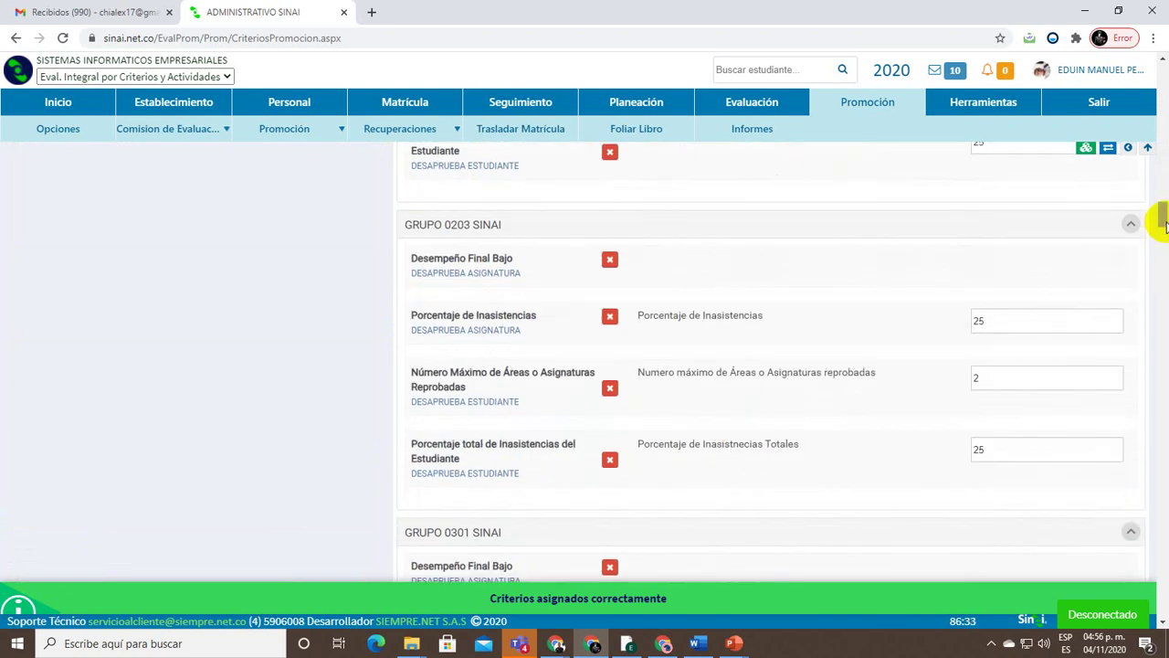
left_click_drag(1165, 226, 1129, 448)
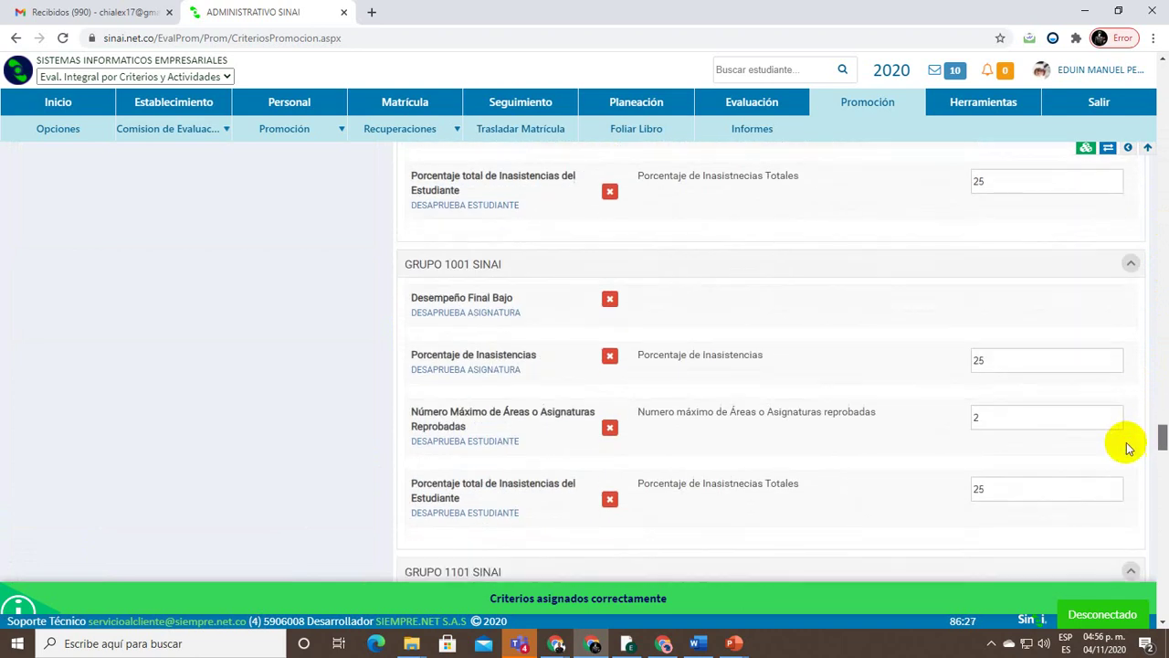
scroll(836, 428, "down", 6)
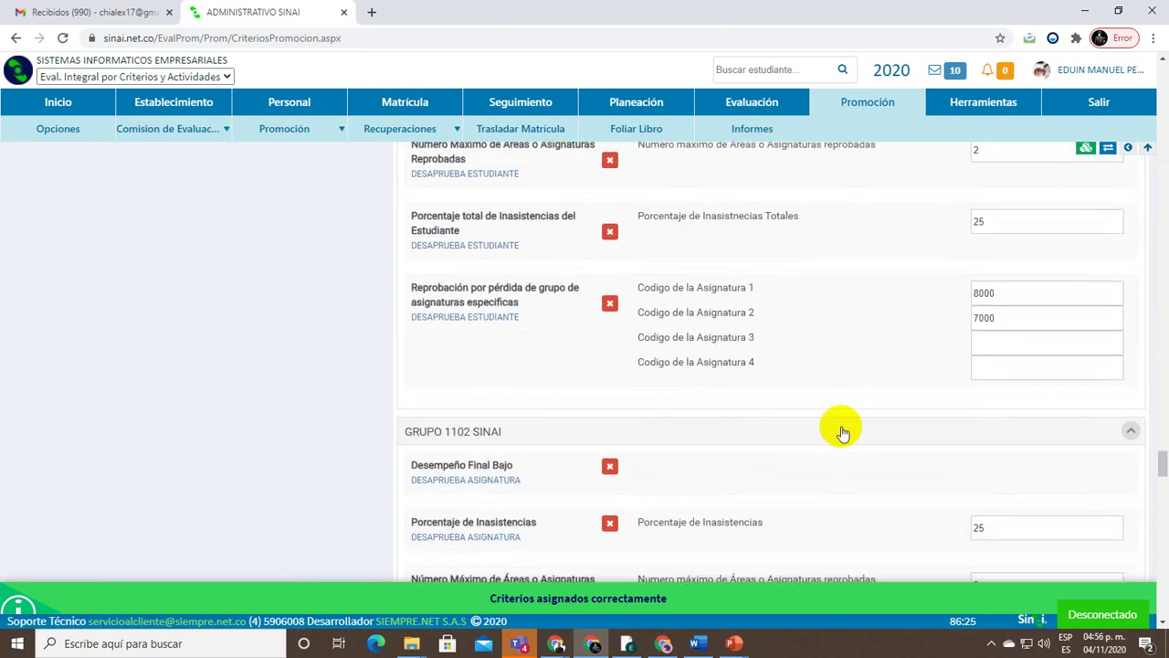
double_click(986, 285)
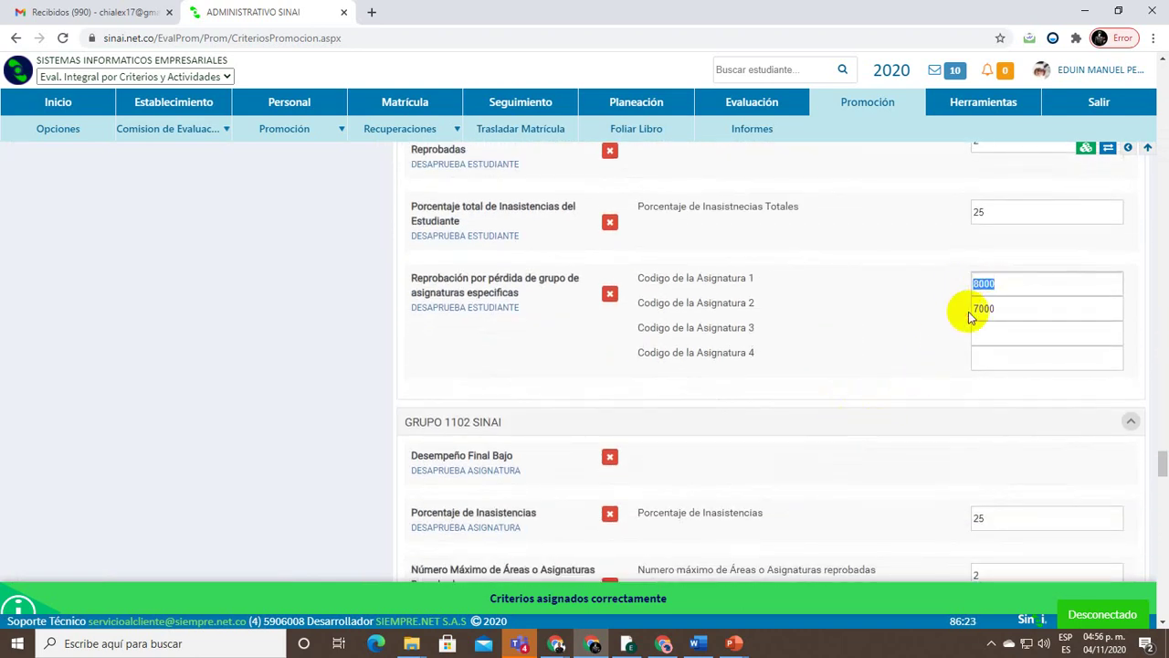
double_click(981, 308)
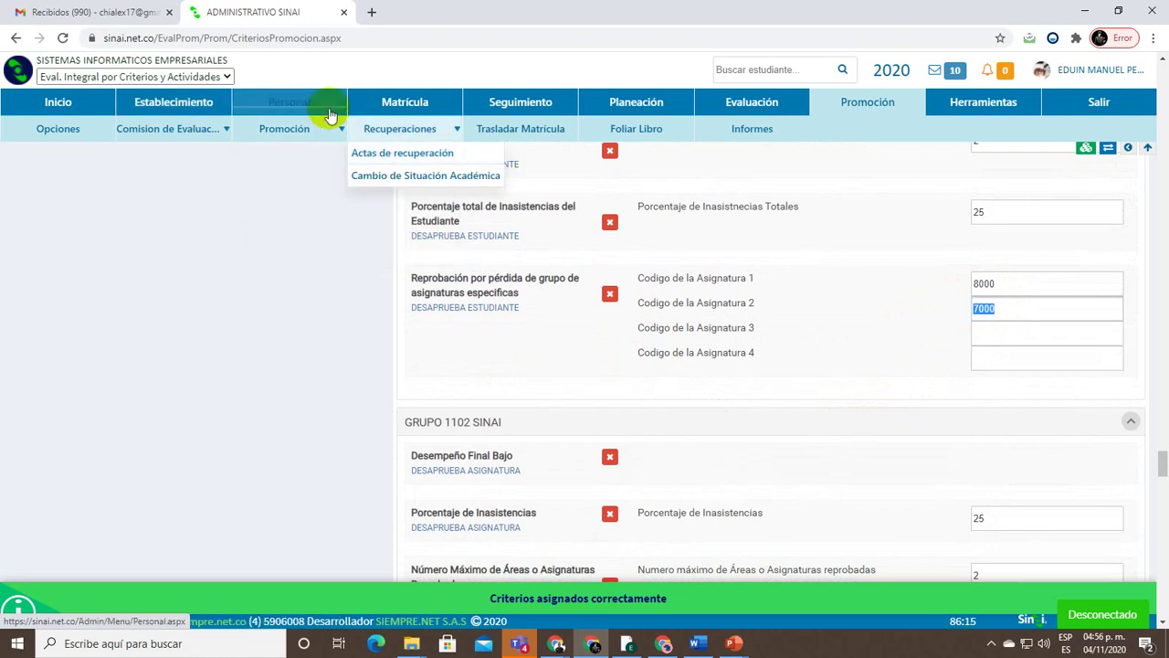
Open the Personal module's Asignación Académica in a separate browser tab and display the subjects of group 1101 SINAI
middle_click(287, 98)
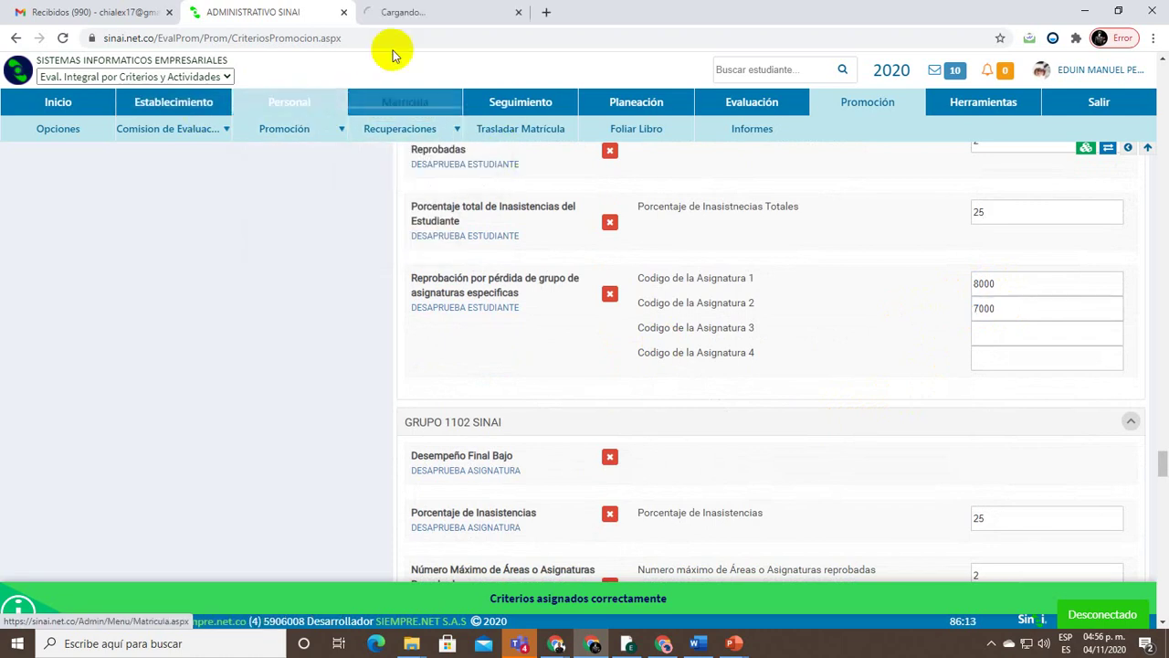
left_click(397, 11)
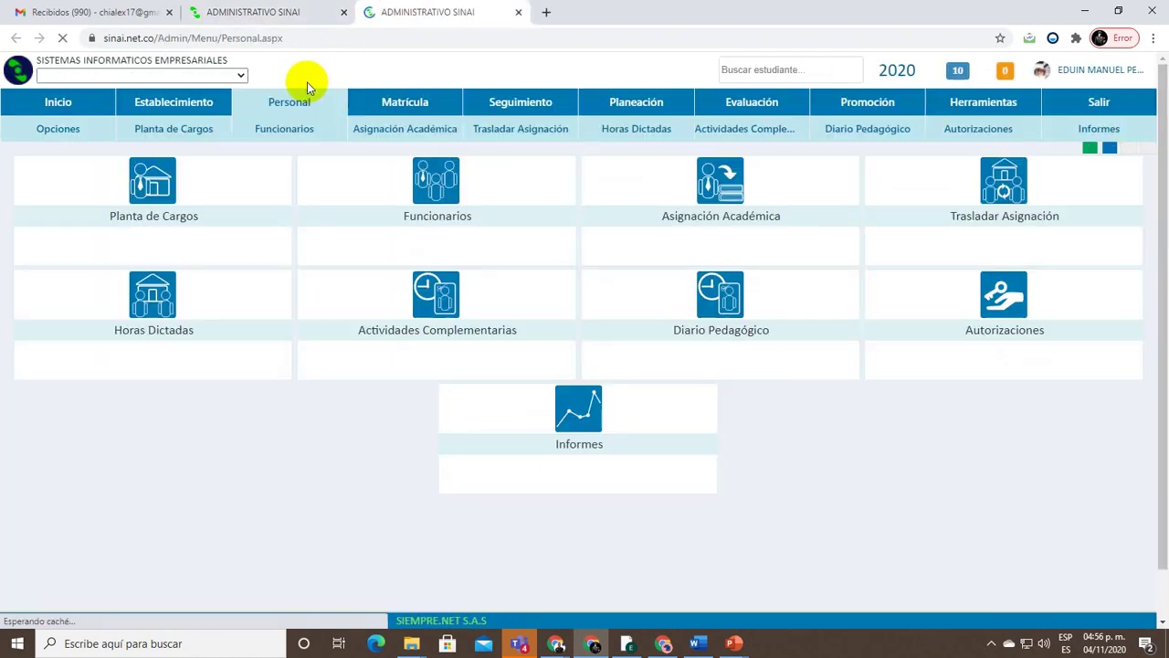
left_click(388, 135)
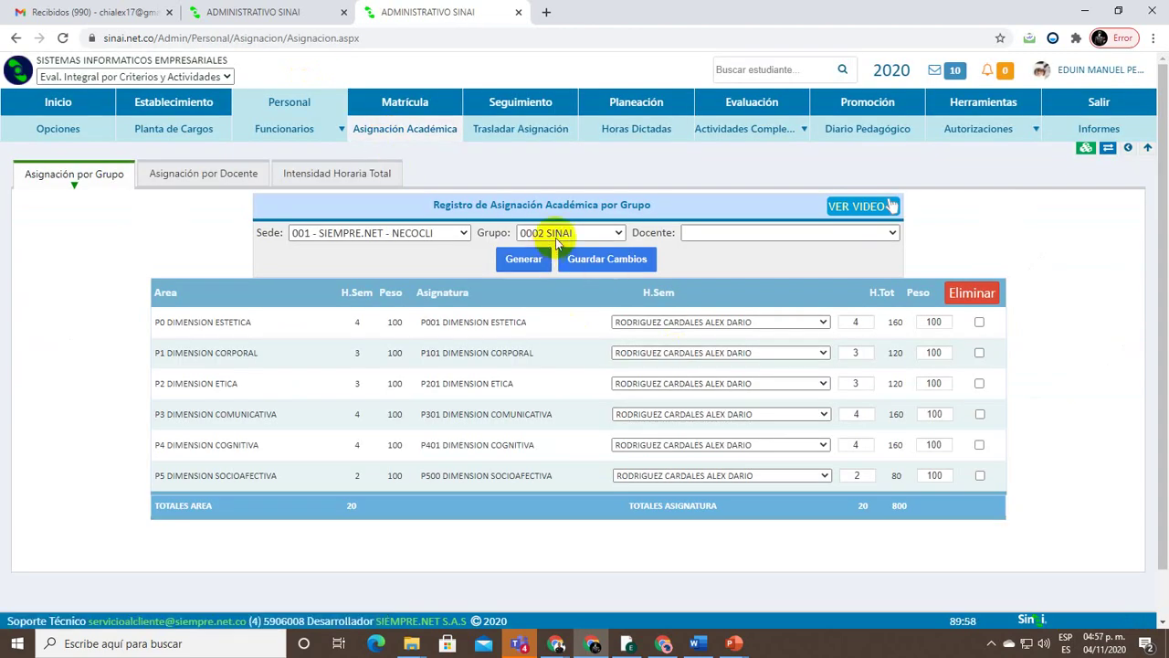
left_click(555, 233)
scroll(561, 466, "down", 5)
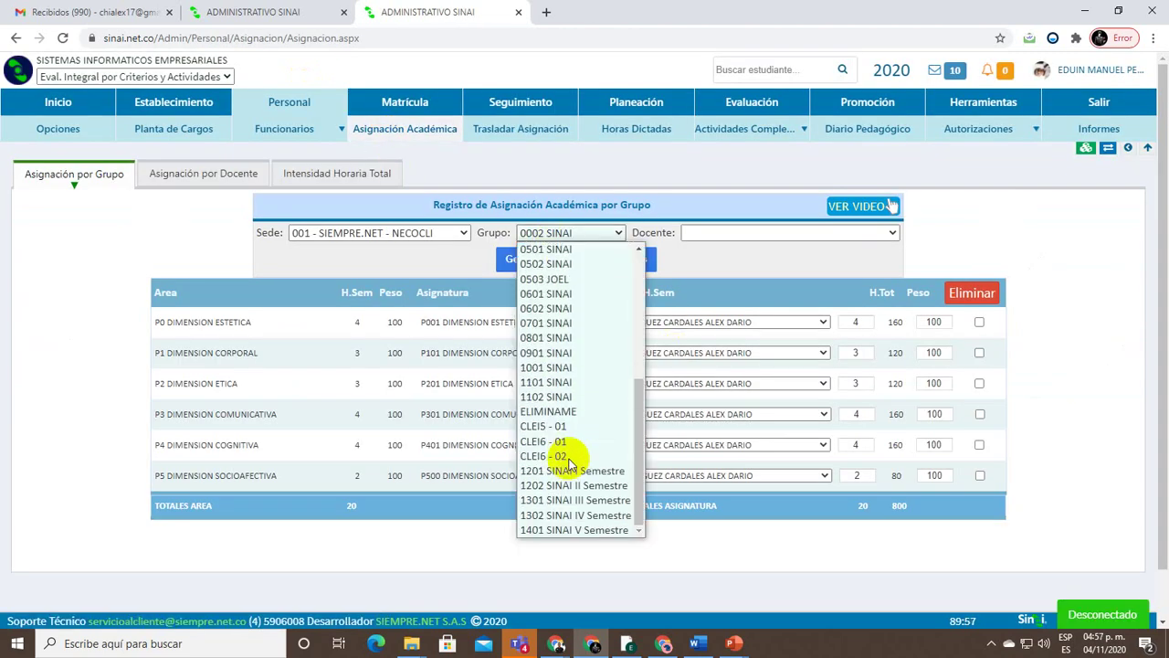
left_click(551, 384)
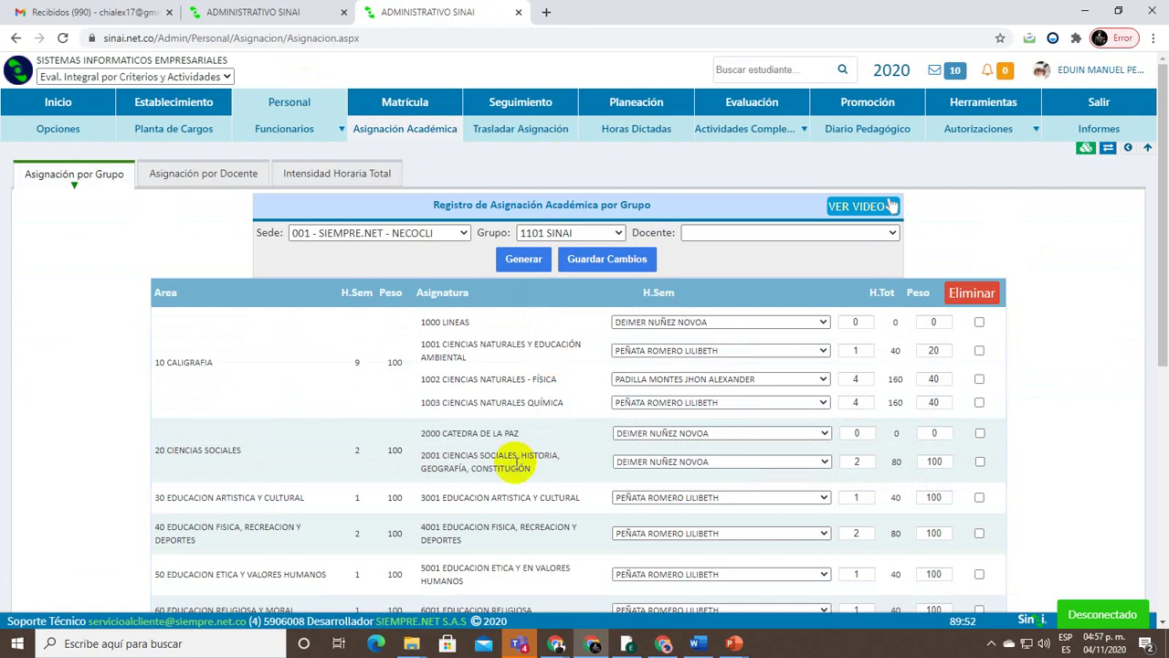
Find the code of the Tecnologia e Informática subject in group 1101 SINAI's academic assignment list
scroll(516, 464, "down", 2)
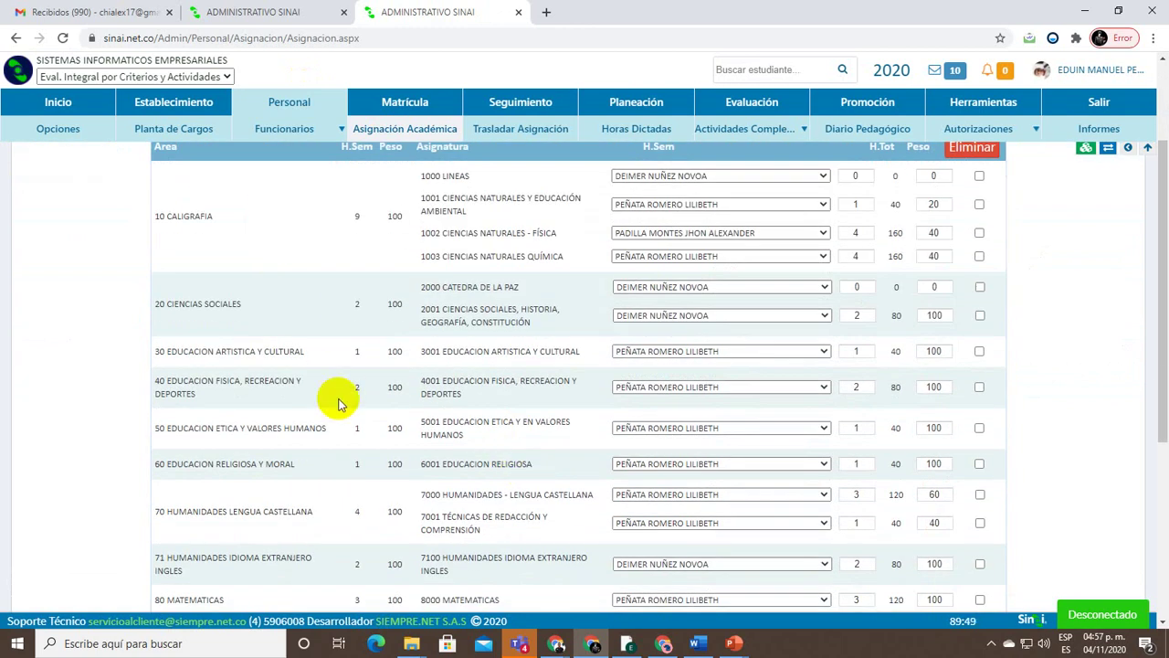
scroll(334, 397, "down", 2)
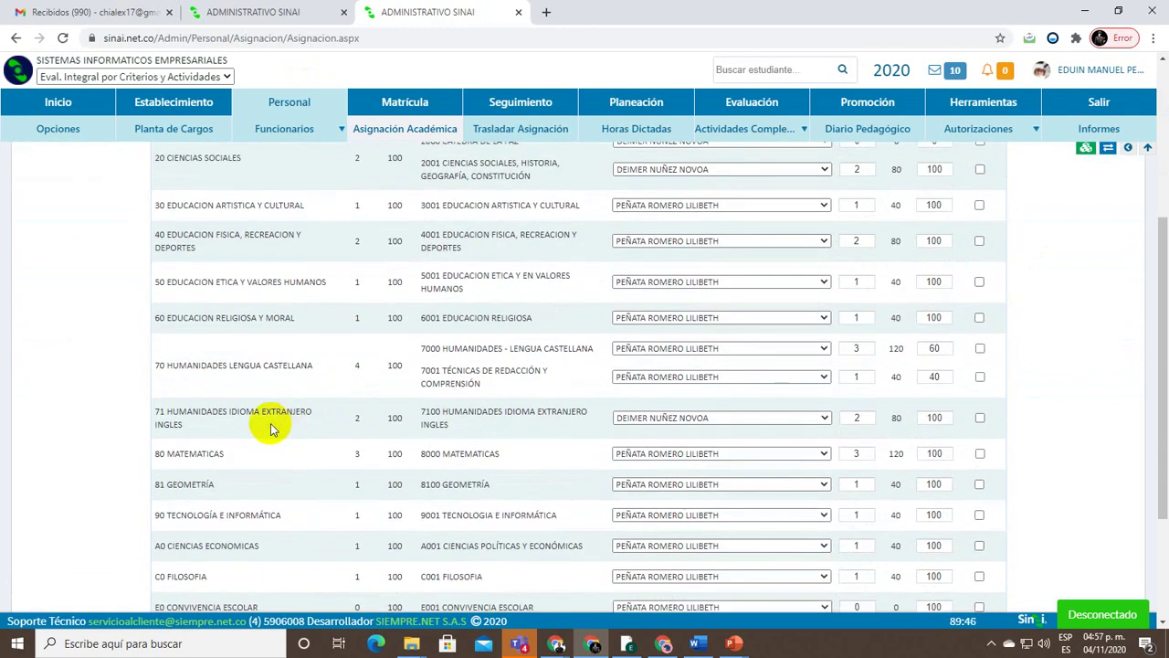
scroll(262, 435, "down", 2)
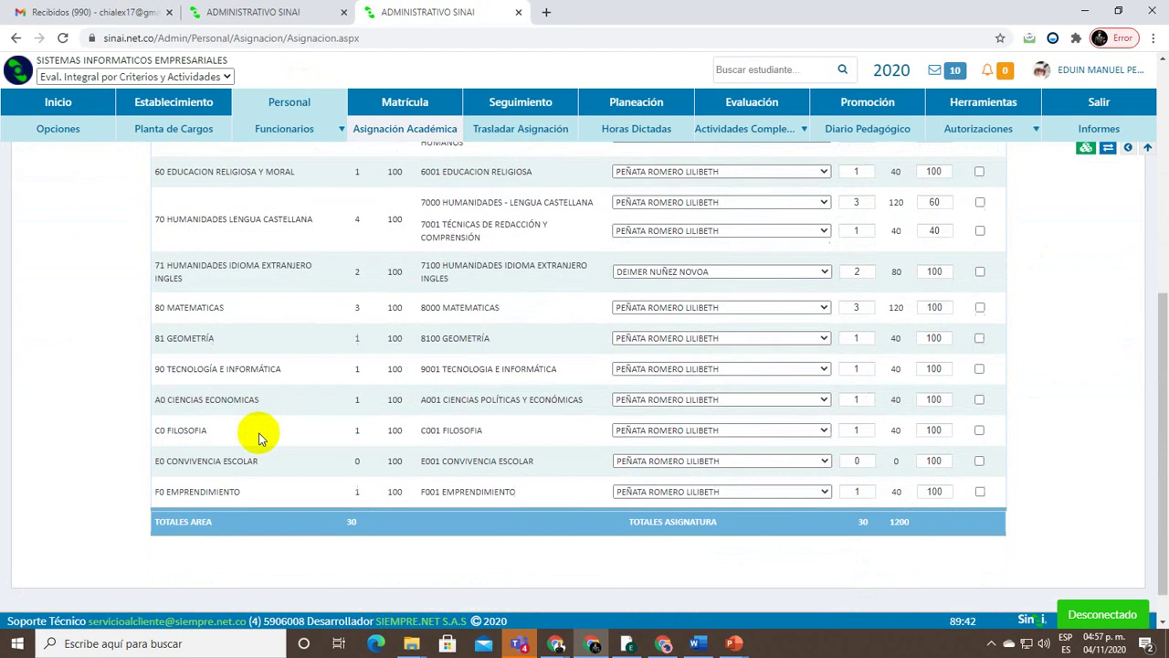
double_click(429, 368)
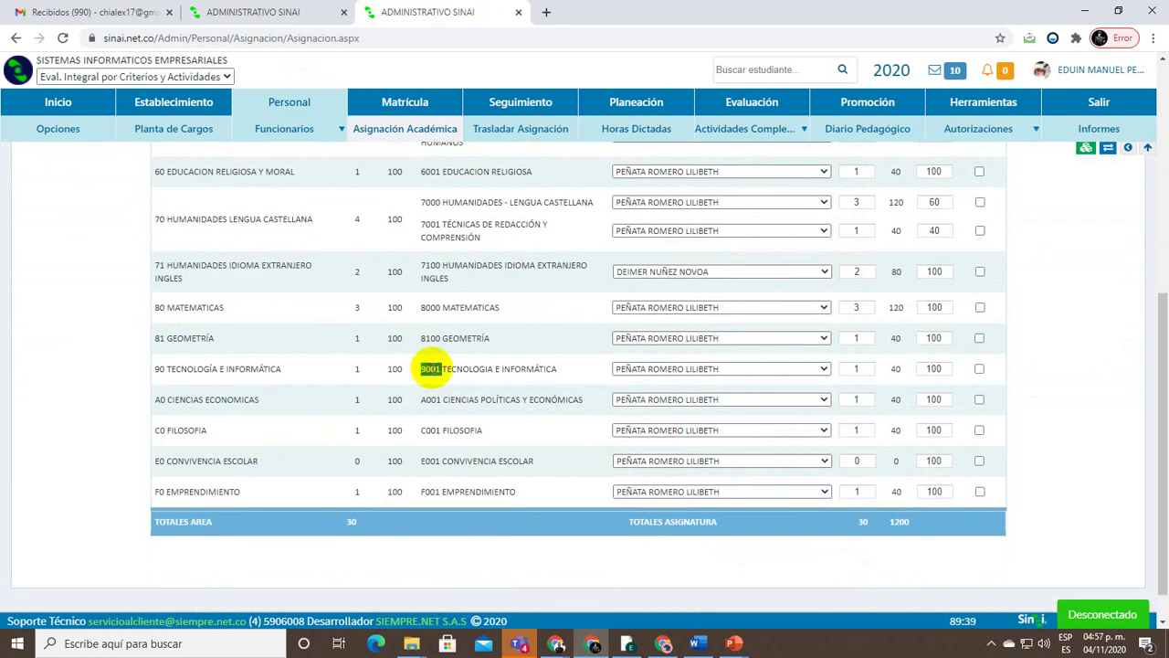
Back in the promotion criteria, set group 1101 SINAI's Codigo de la Asignatura 2 to 9001 for the subject-loss criterion and save the changes
left_click(333, 12)
double_click(1065, 301)
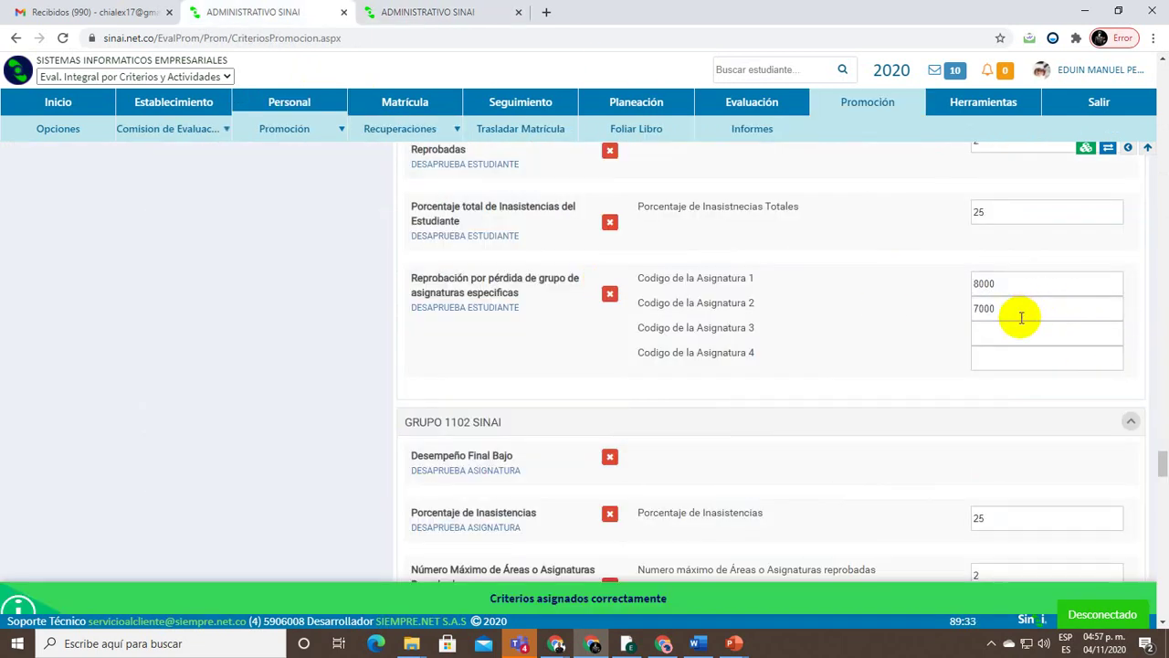
type("90")
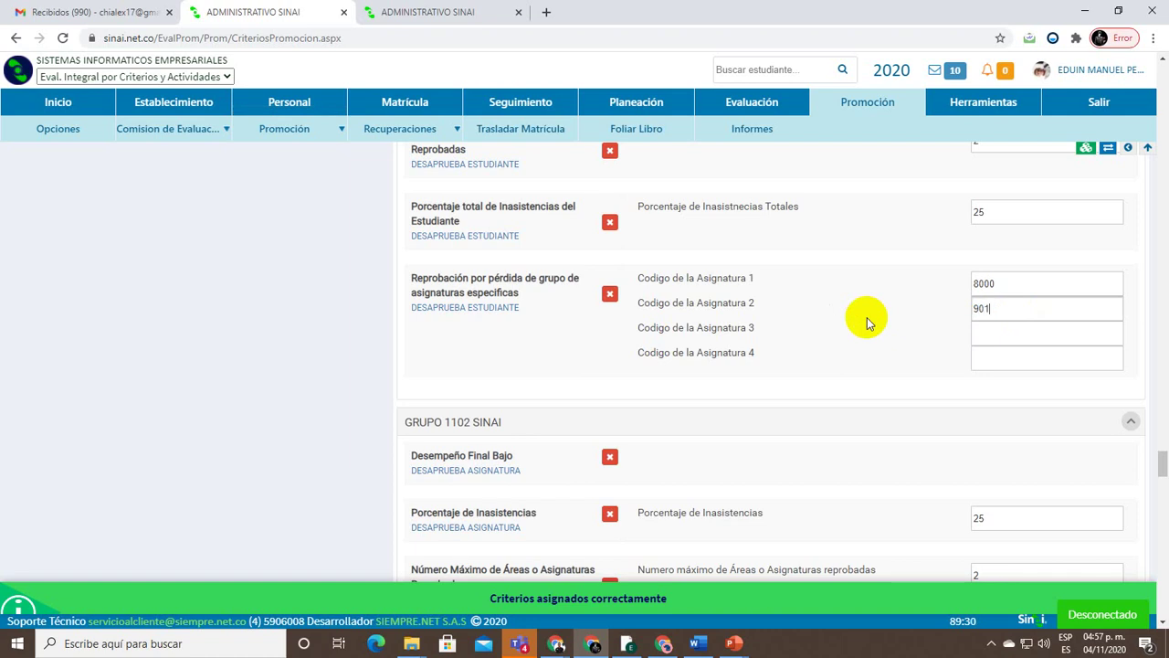
type("01")
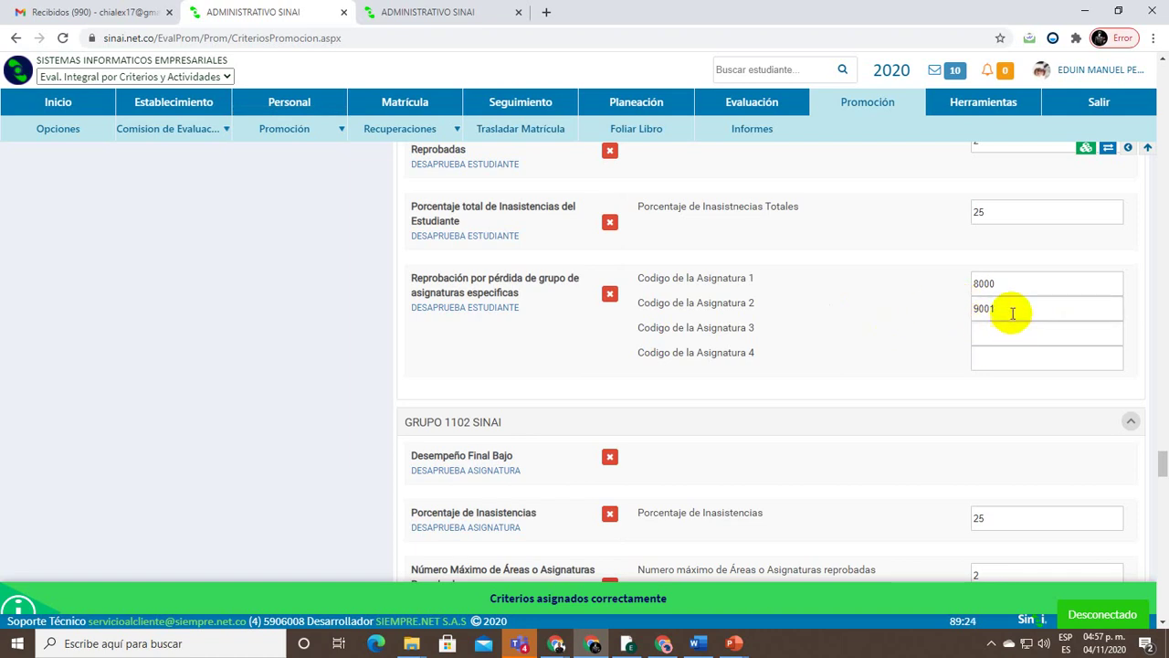
scroll(1011, 311, "up", 2)
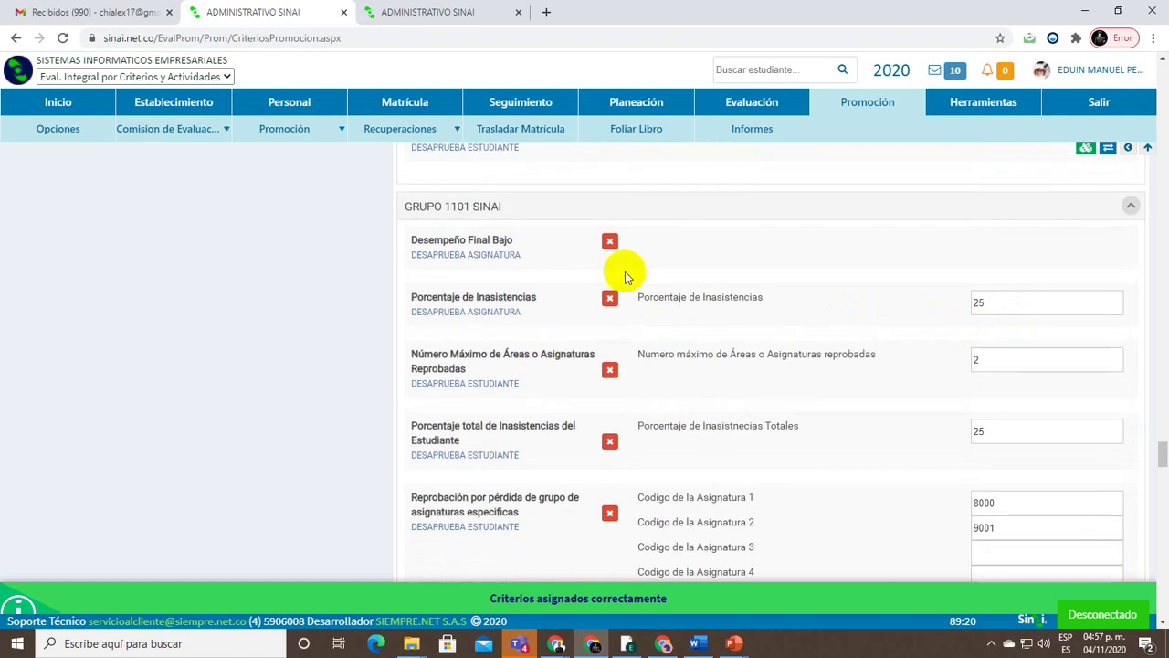
scroll(959, 466, "down", 2)
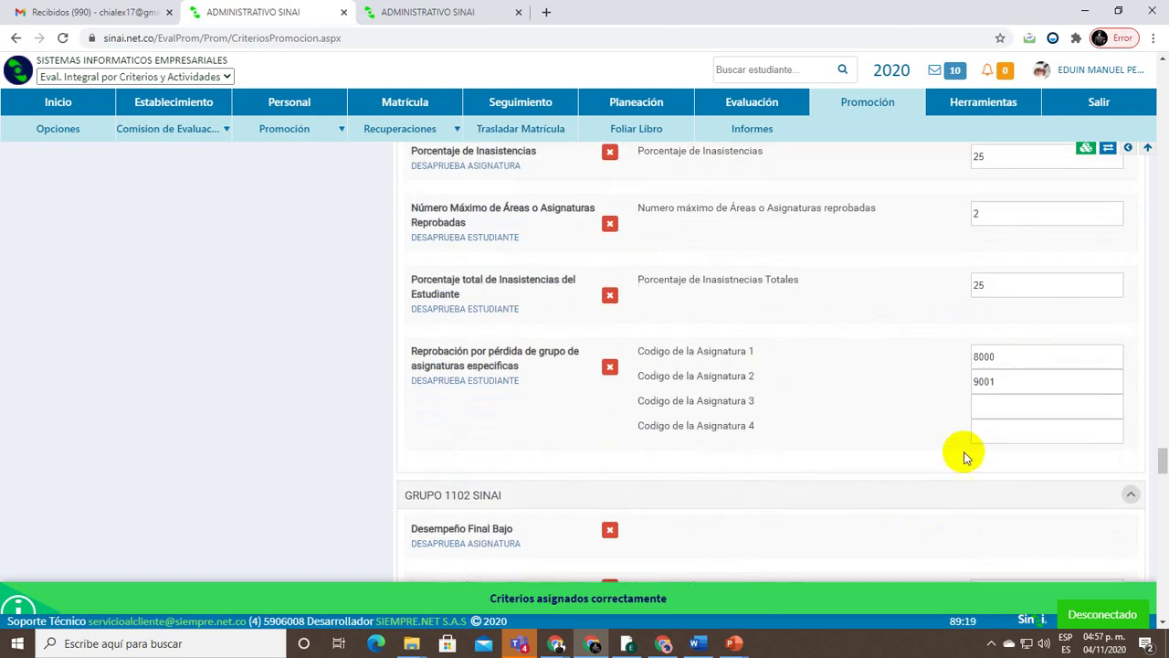
double_click(982, 381)
double_click(995, 356)
left_click_drag(1156, 462, 1161, 70)
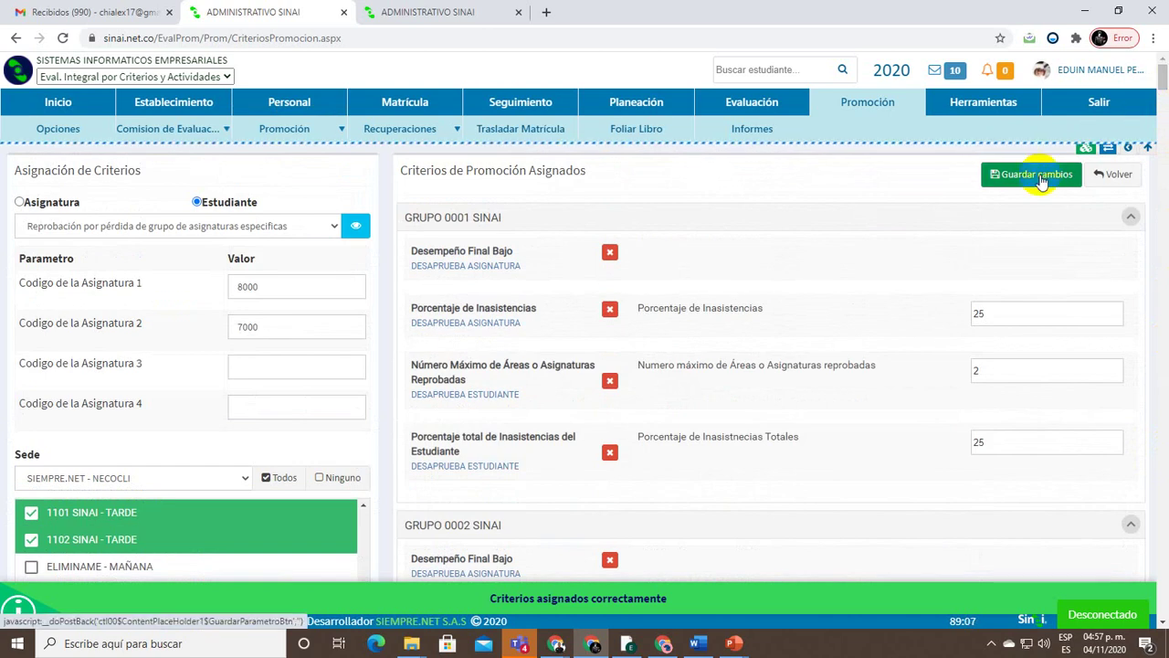
left_click(357, 208)
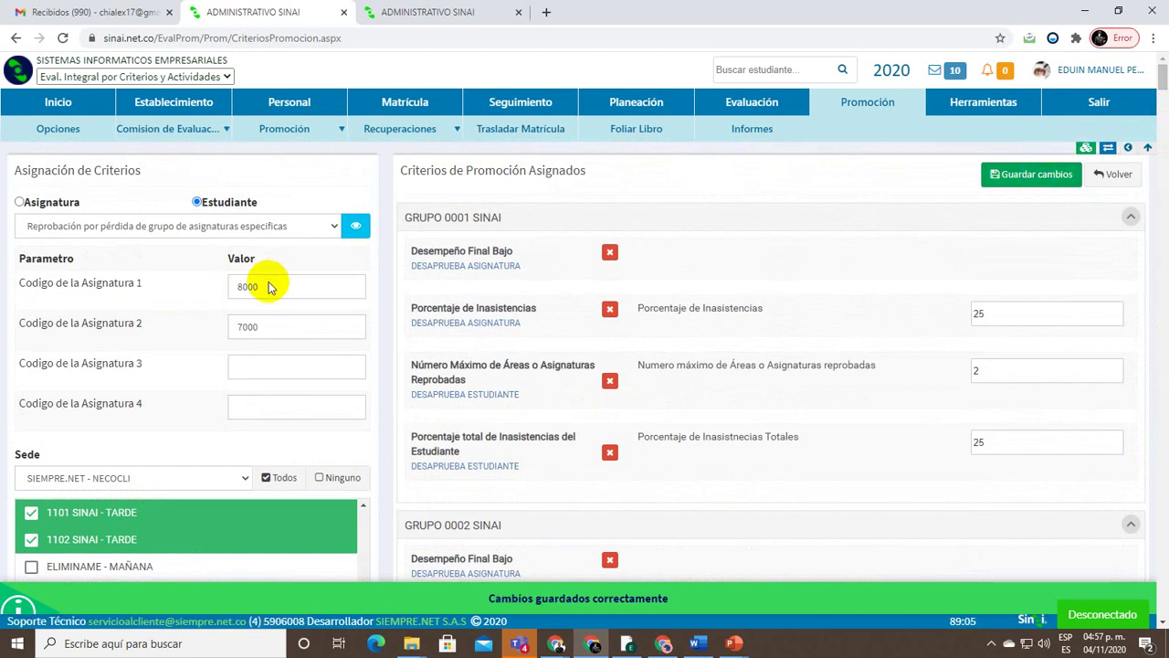
Compare the subject codes in the assignment form with those saved for group 1101 SINAI's subject-loss criterion
double_click(256, 328)
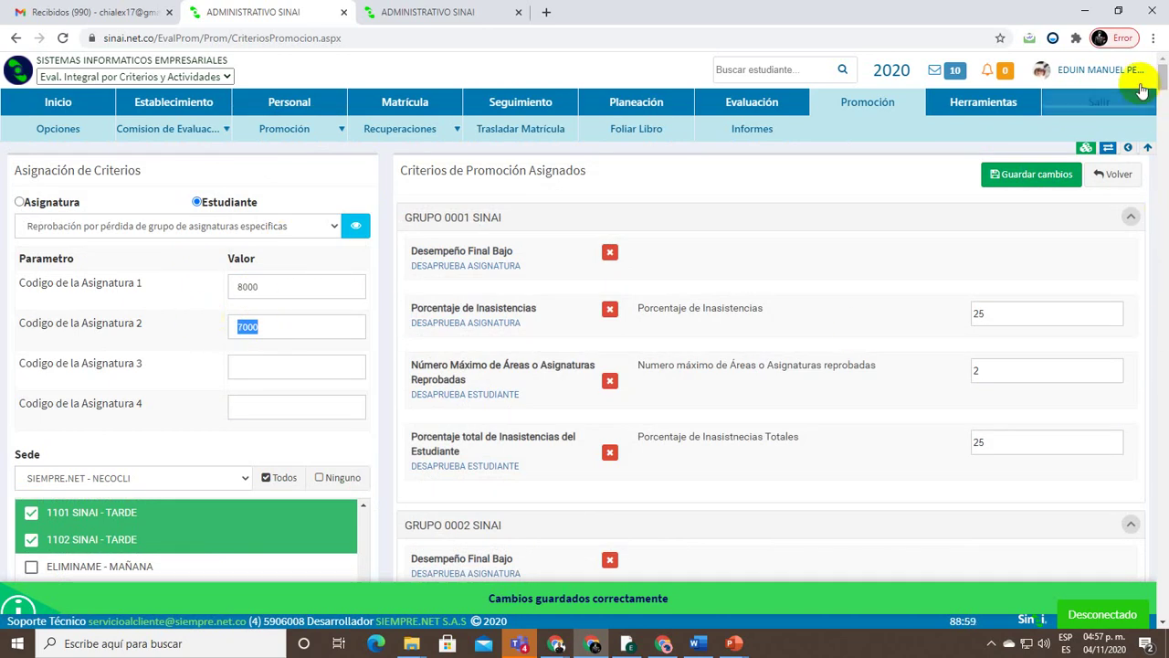
left_click_drag(1160, 83, 1149, 422)
scroll(1143, 435, "down", 9)
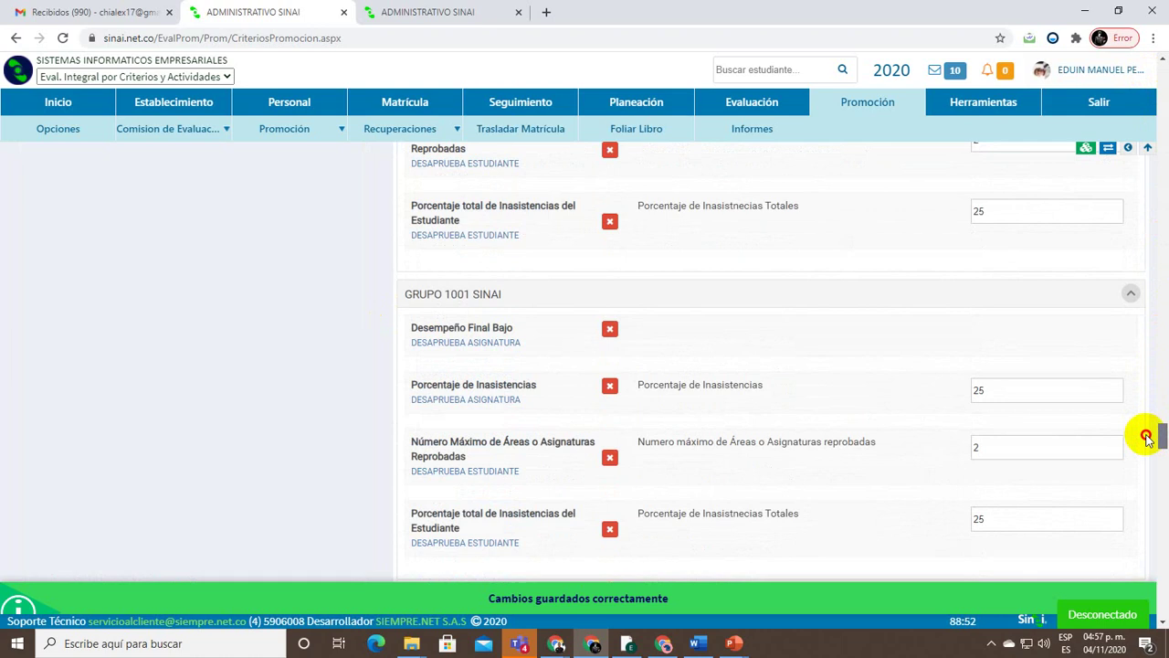
scroll(1032, 443, "down", 3)
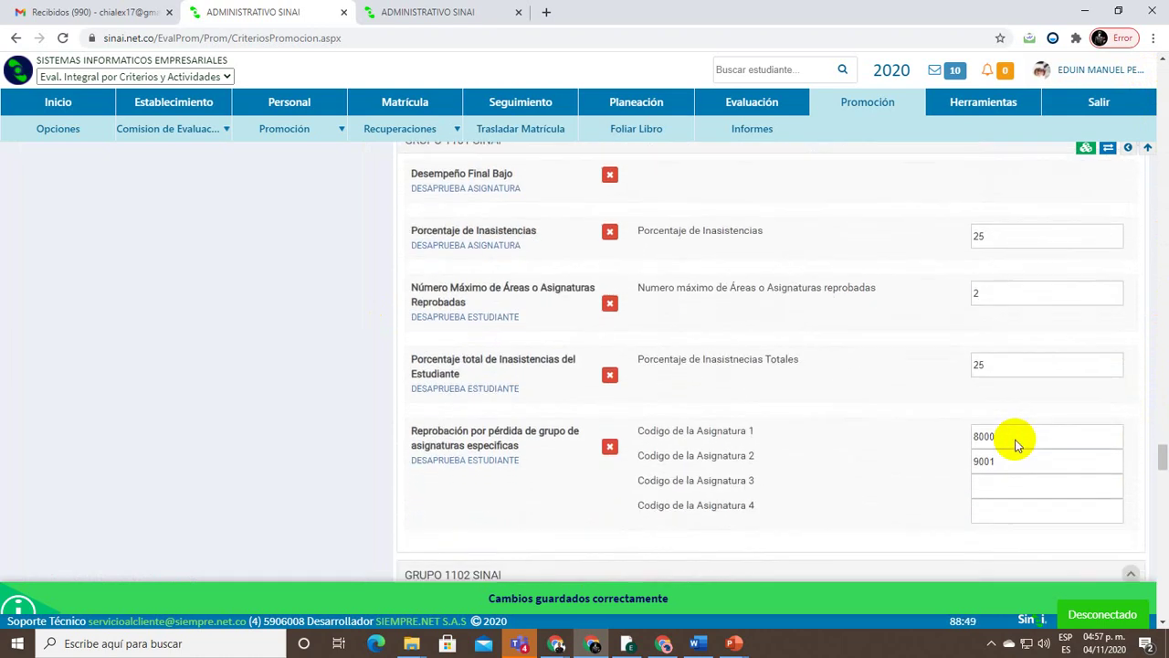
double_click(1038, 397)
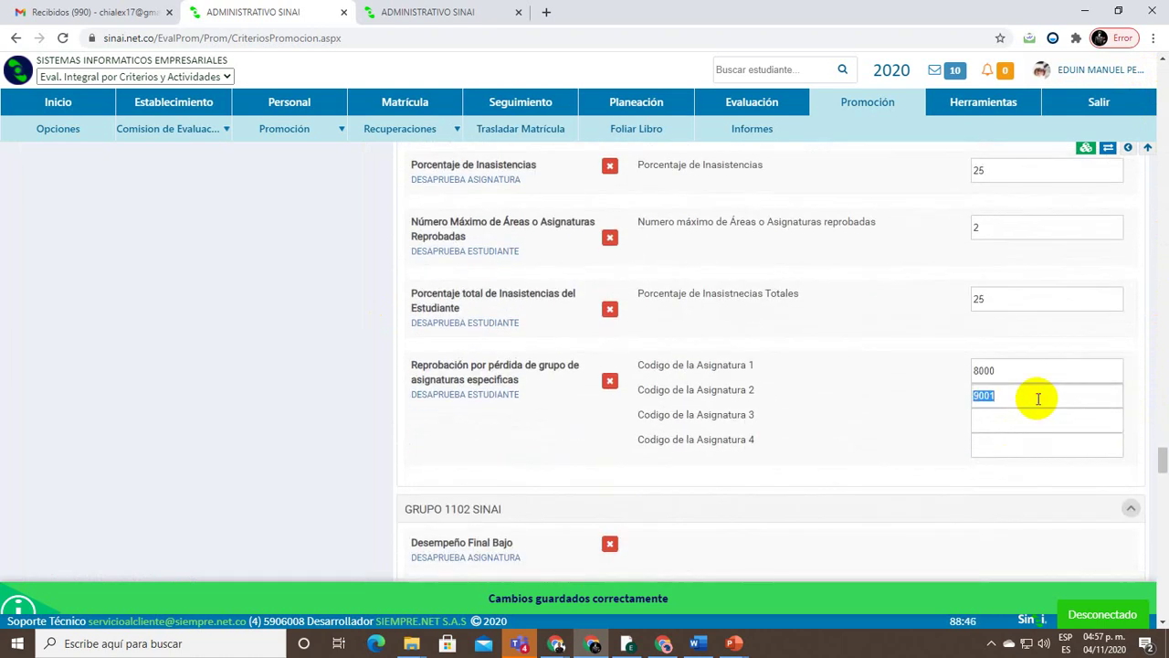
left_click_drag(1156, 465, 1160, 73)
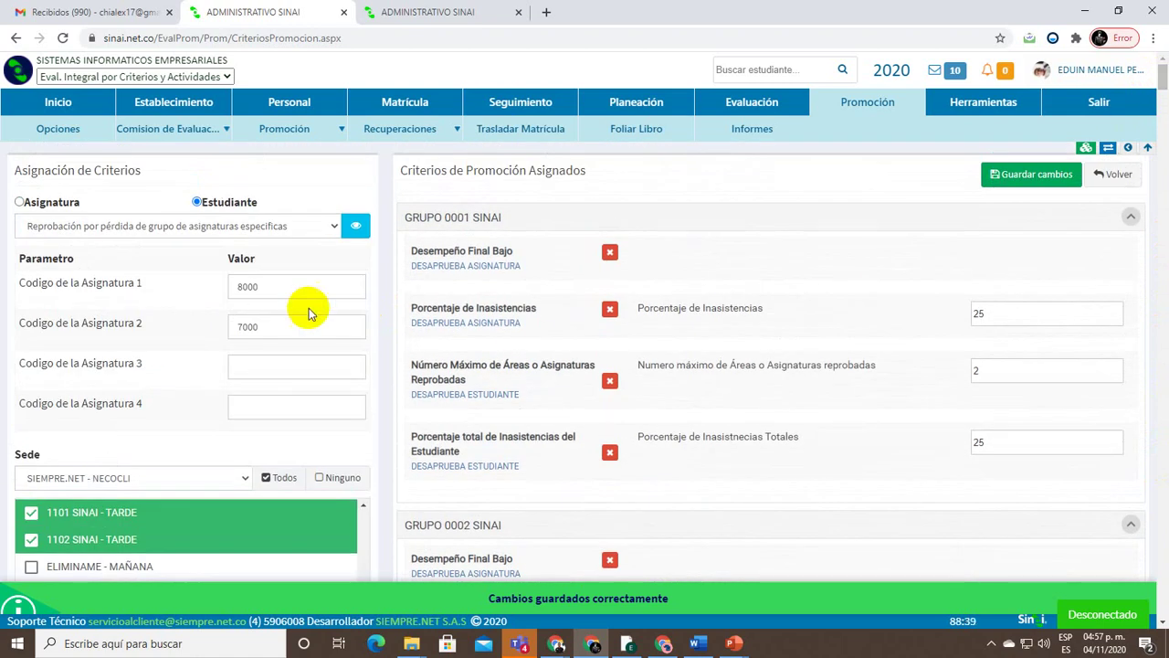
Compare what Porcentaje de Inasistencias and Porcentaje total de Inasistencias del Estudiante each fail in group 0001 SINAI
left_click_drag(410, 307, 534, 308)
double_click(494, 322)
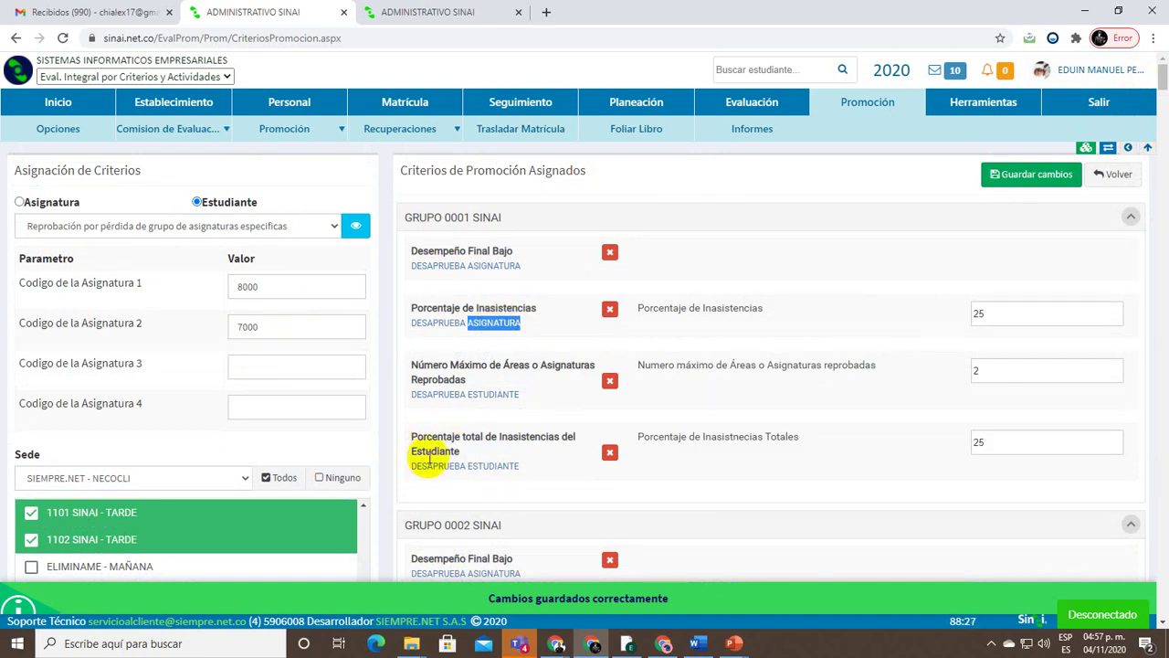
double_click(493, 466)
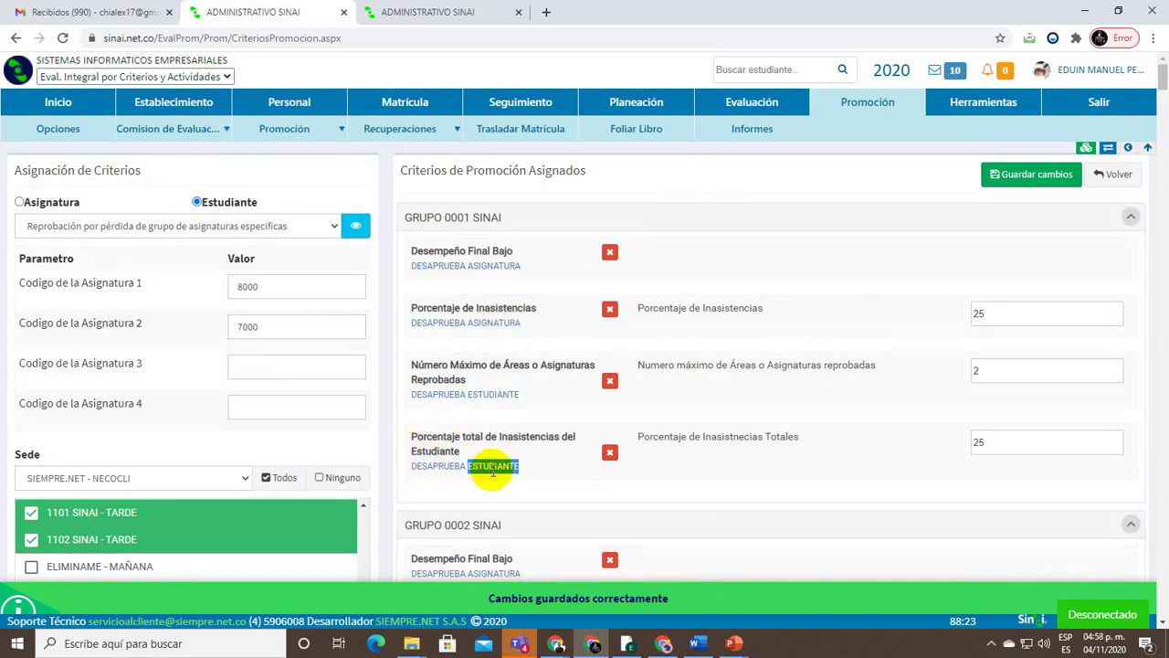
Remove the student criterion Porcentaje total de Inasistencias del Estudiante from all groups of the SIEMPRE.NET - NECOCLI site
left_click(205, 204)
left_click(155, 229)
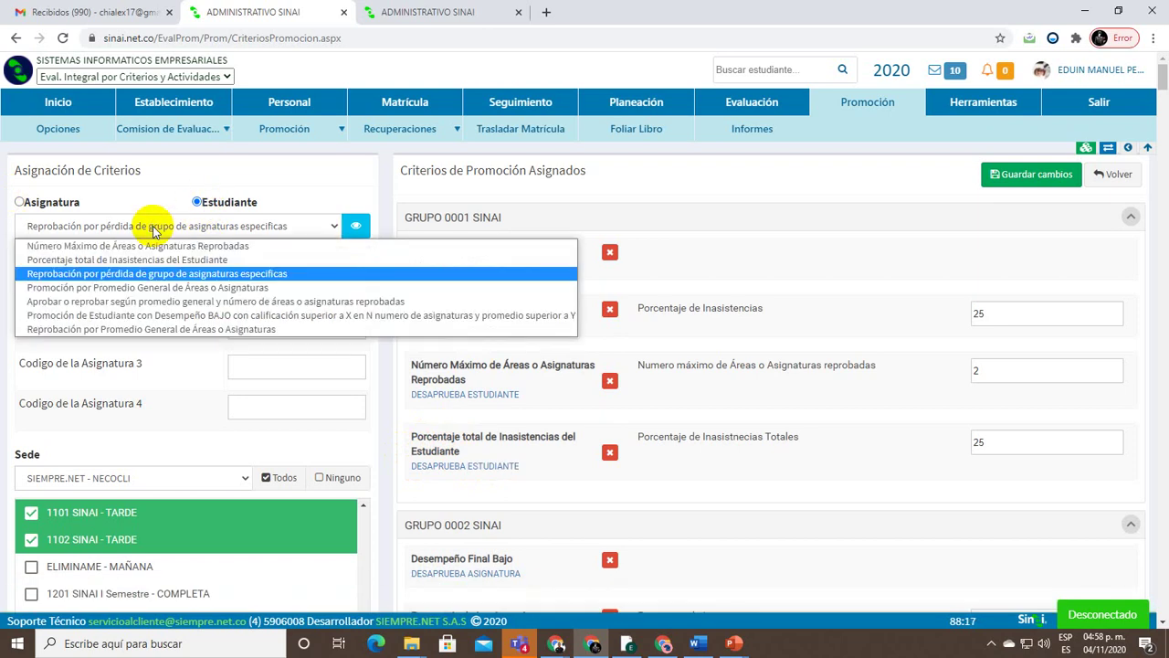
left_click(156, 259)
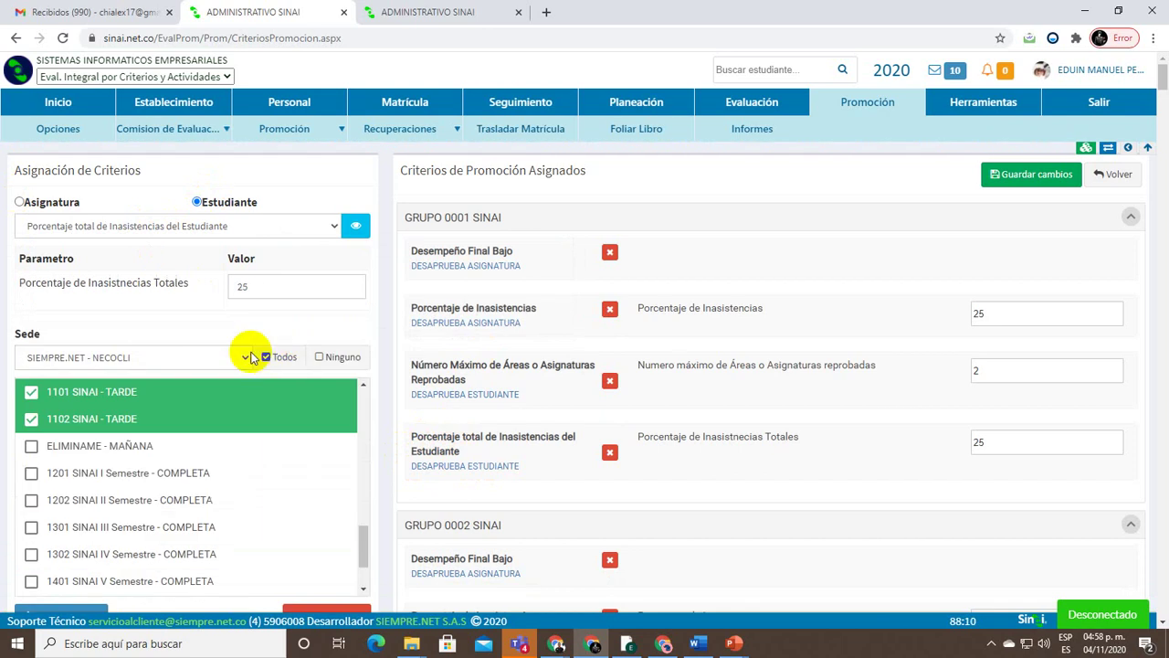
left_click(278, 362)
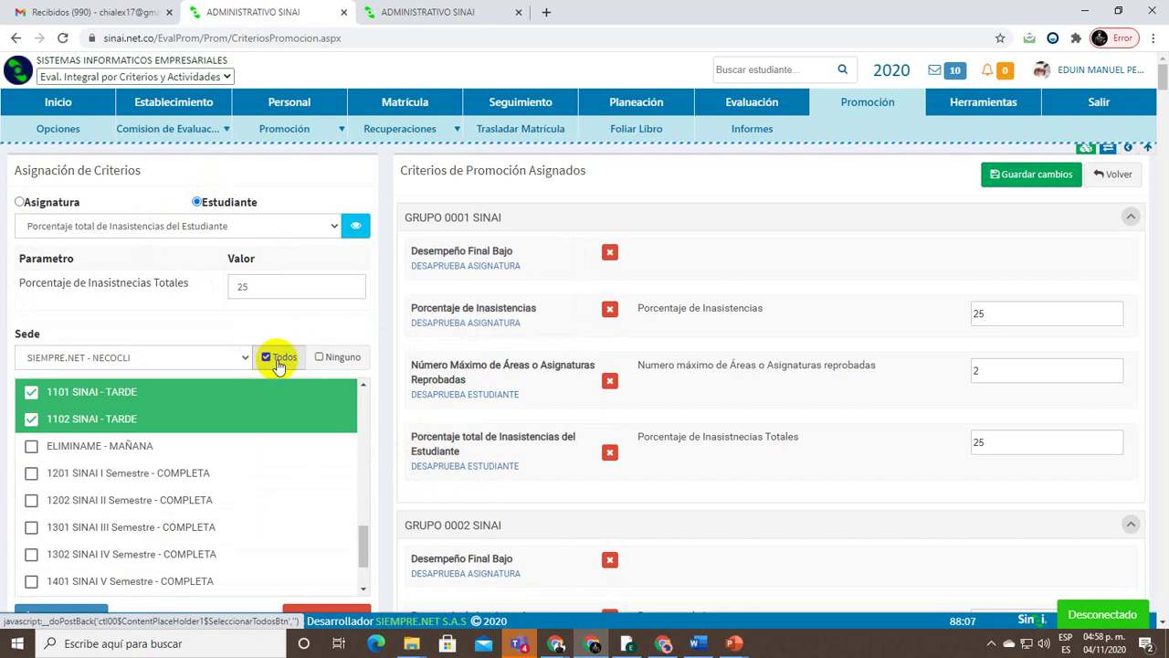
left_click(101, 364)
left_click(101, 363)
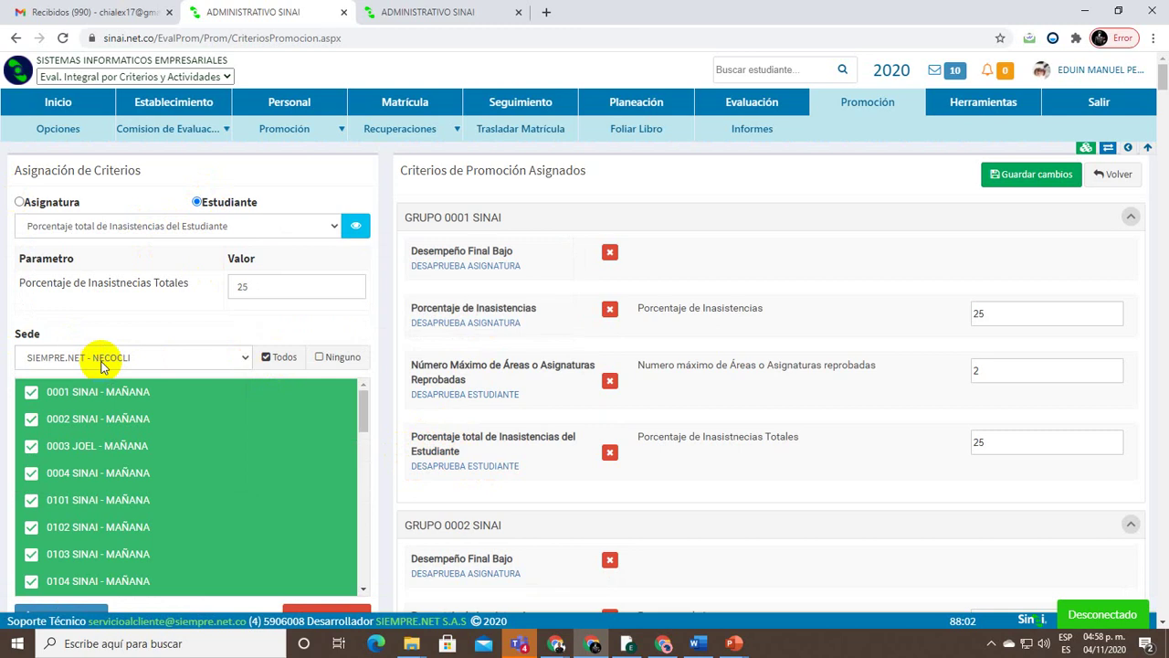
scroll(101, 363, "down", 2)
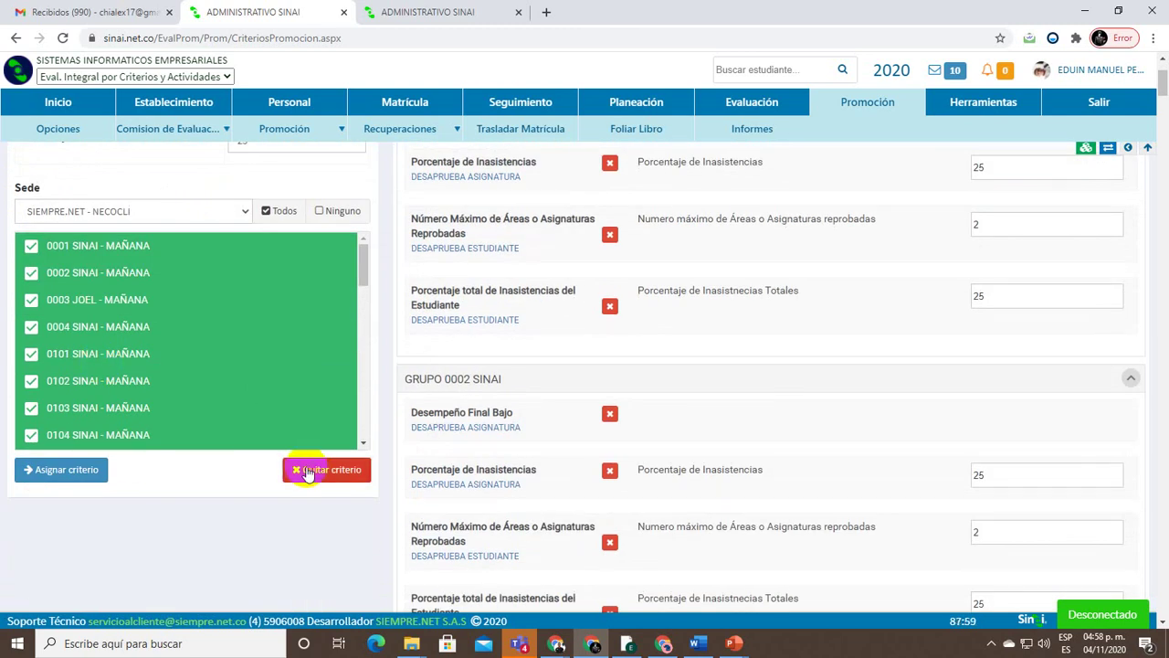
left_click(312, 471)
left_click(639, 134)
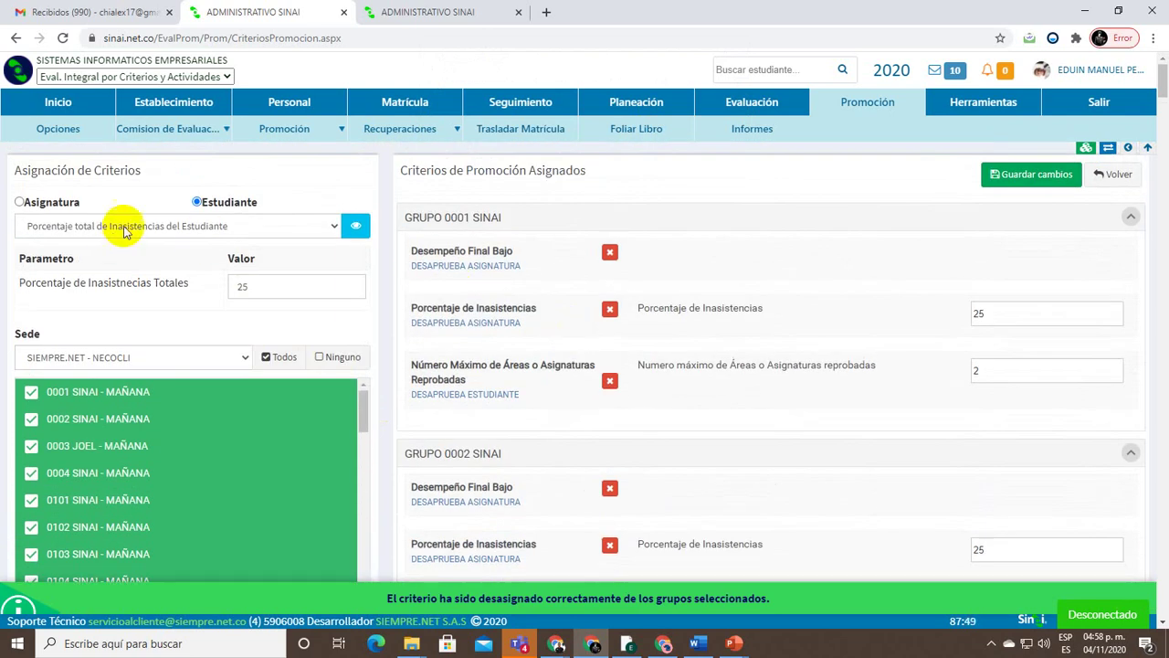
Remove the subject criterion Porcentaje de Inasistencias from all groups of the SIEMPRE.NET - NECOCLI site and review group 0001 SINAI's remaining criteria
left_click(62, 202)
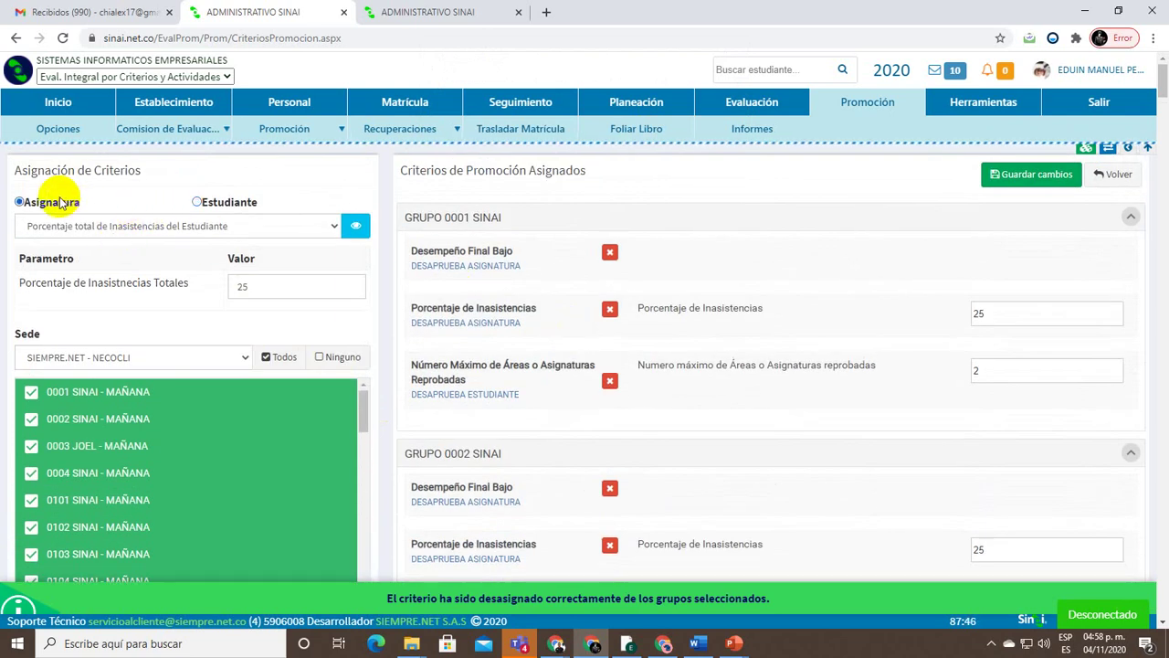
left_click(114, 225)
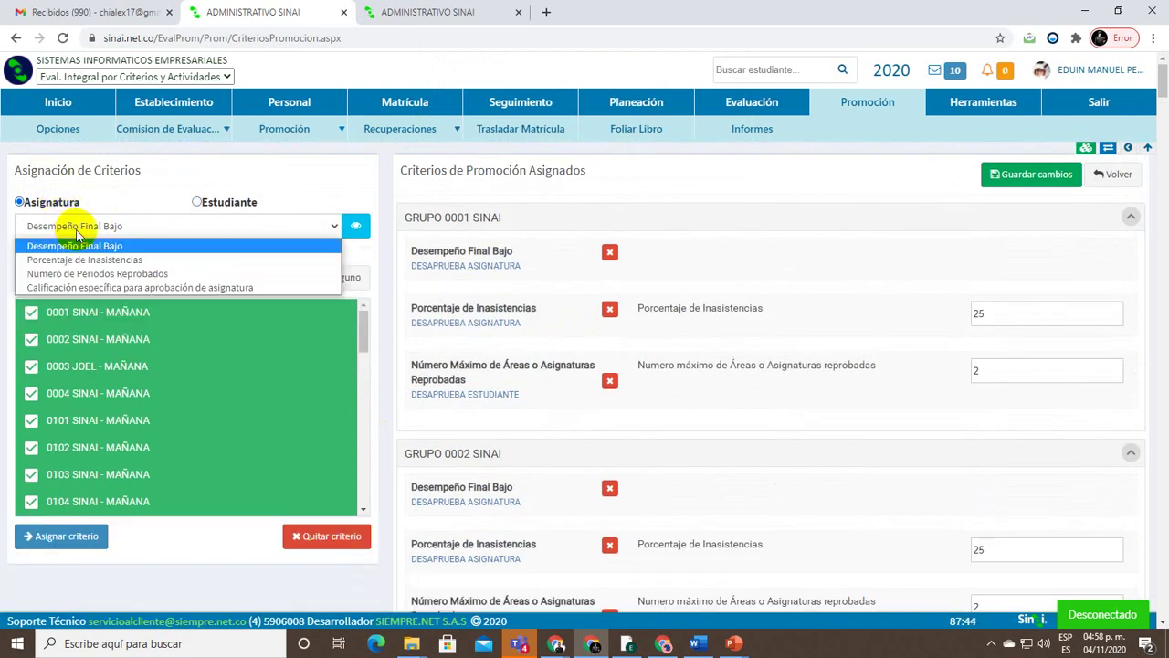
left_click(110, 261)
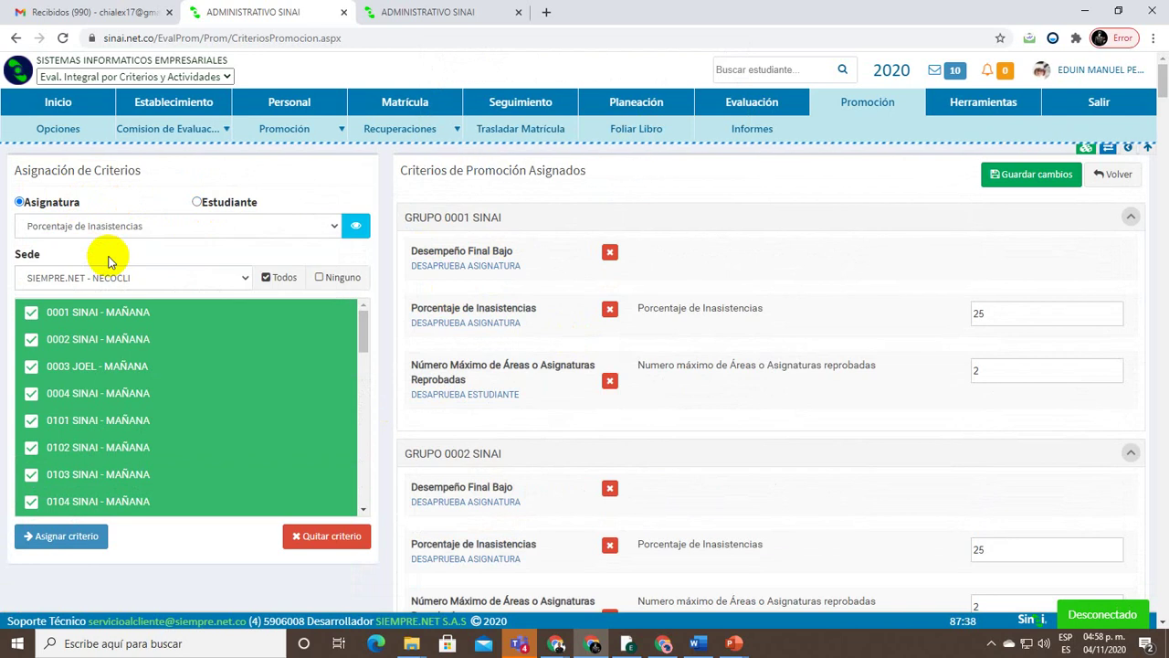
scroll(239, 483, "down", 3)
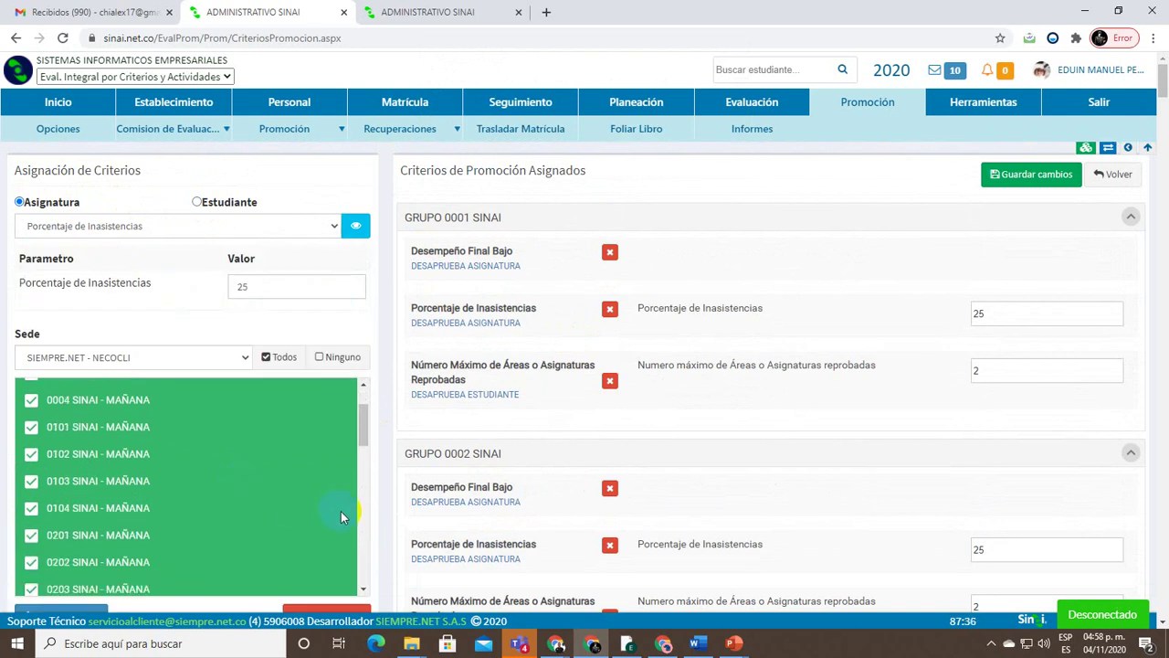
scroll(381, 524, "down", 1)
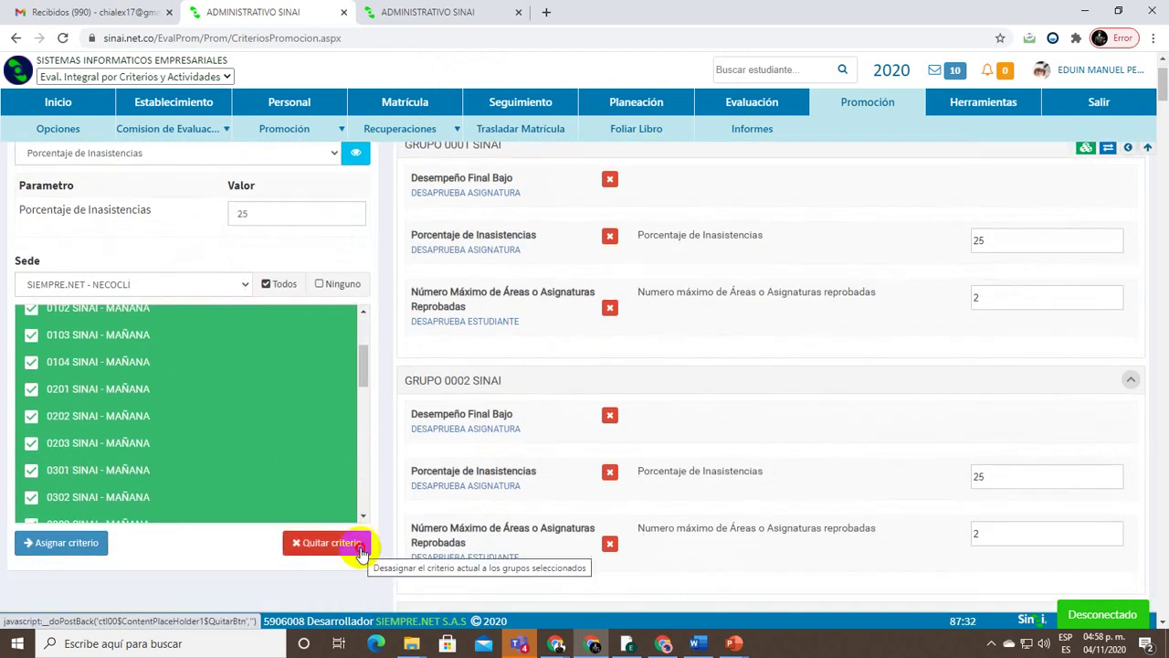
left_click(357, 546)
left_click(644, 136)
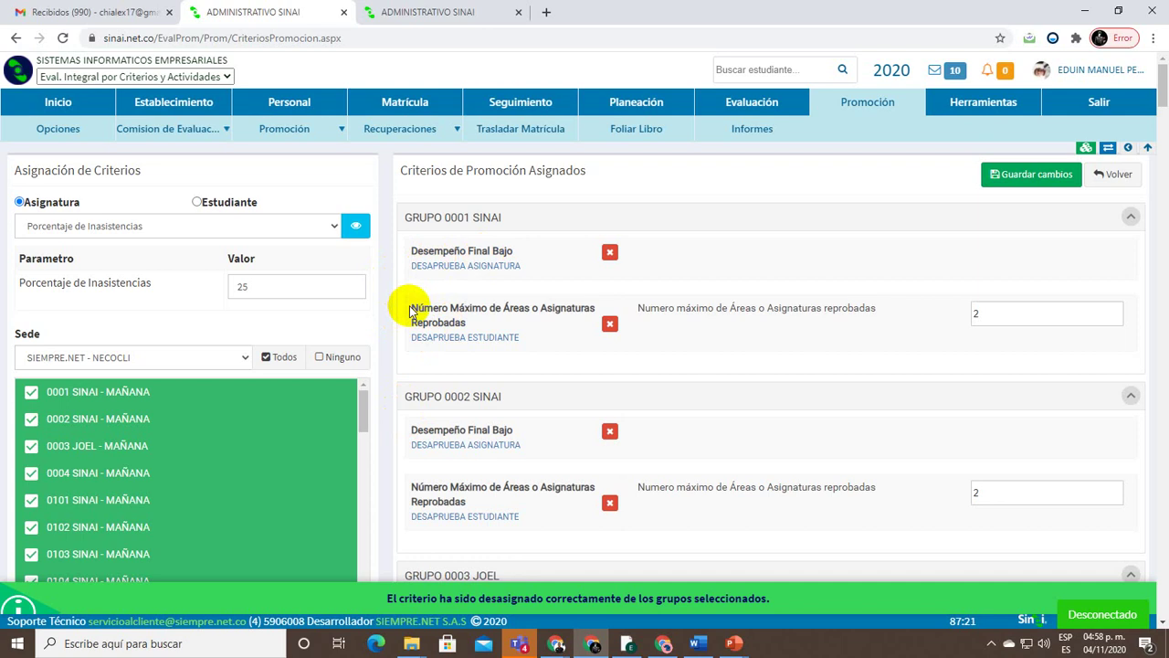
left_click_drag(411, 311, 521, 339)
left_click(527, 351)
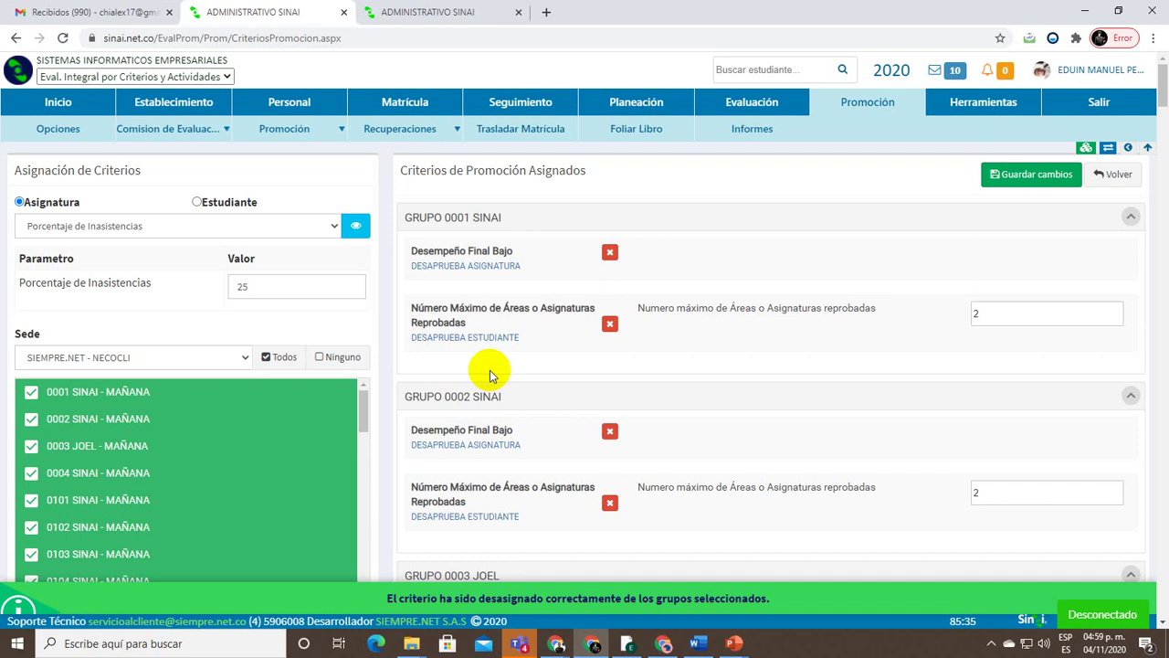
Switch to the Google Meet call in the other browser window and view its participants
key("alt+Tab")
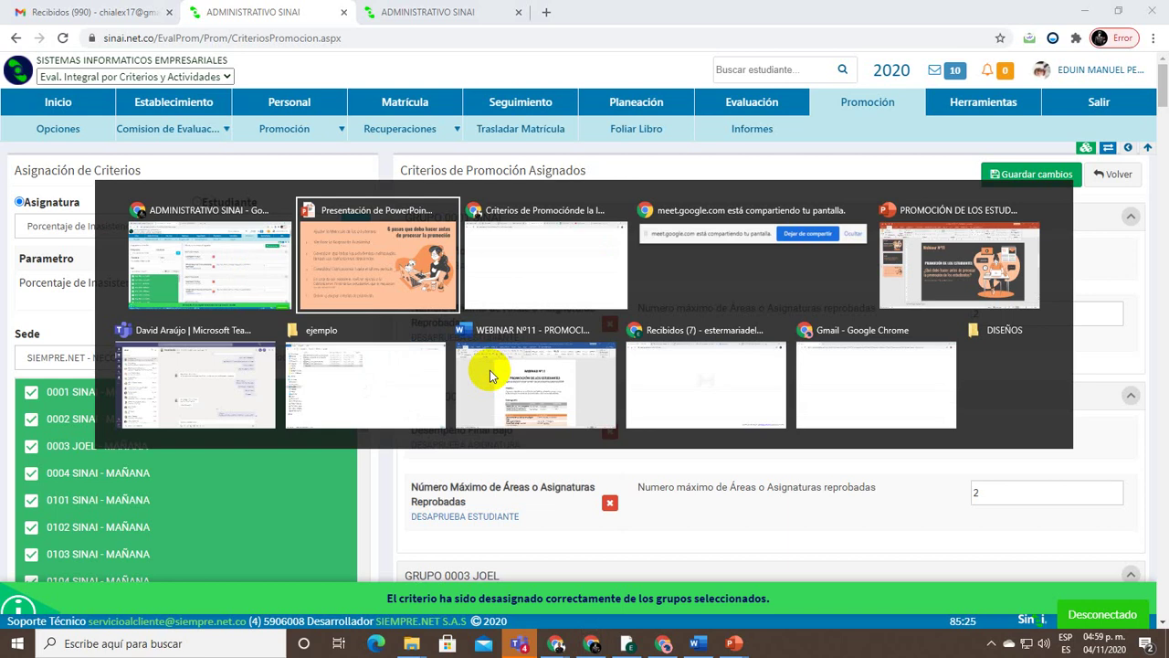
key("alt+Tab")
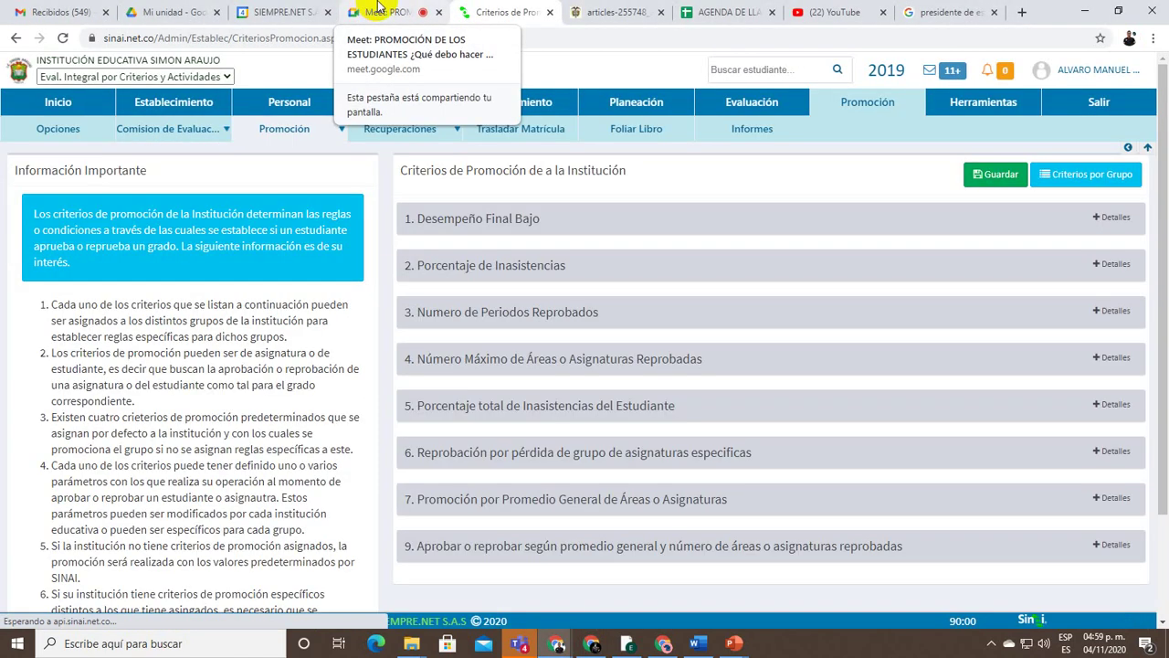
left_click(380, 7)
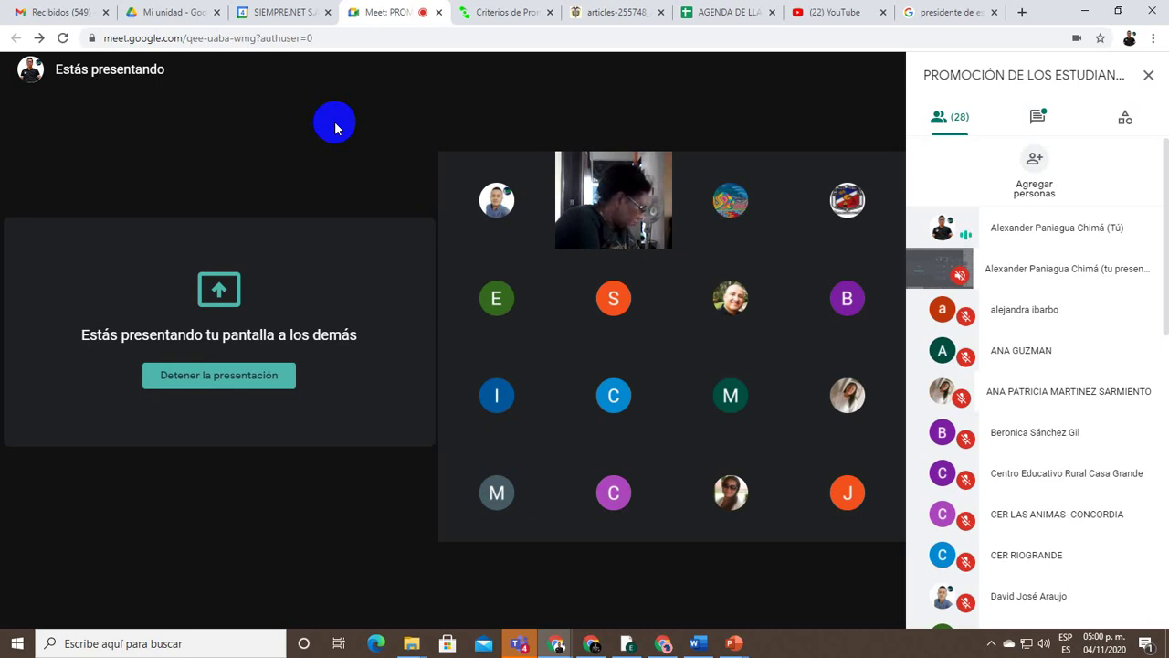
mouse_move(640, 378)
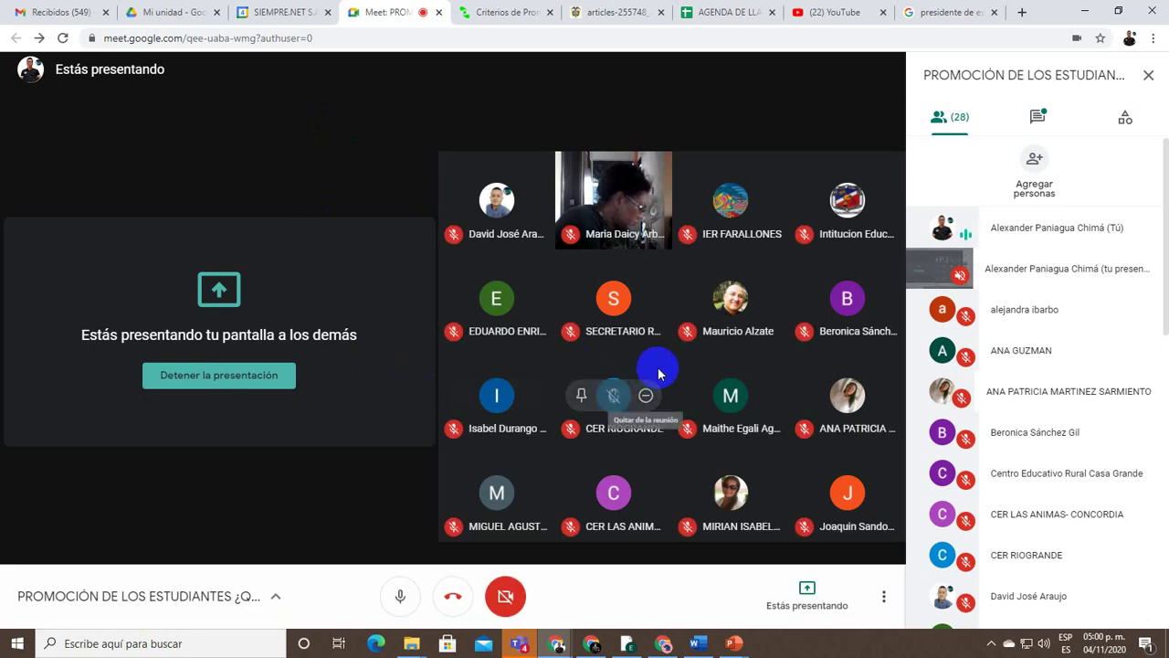